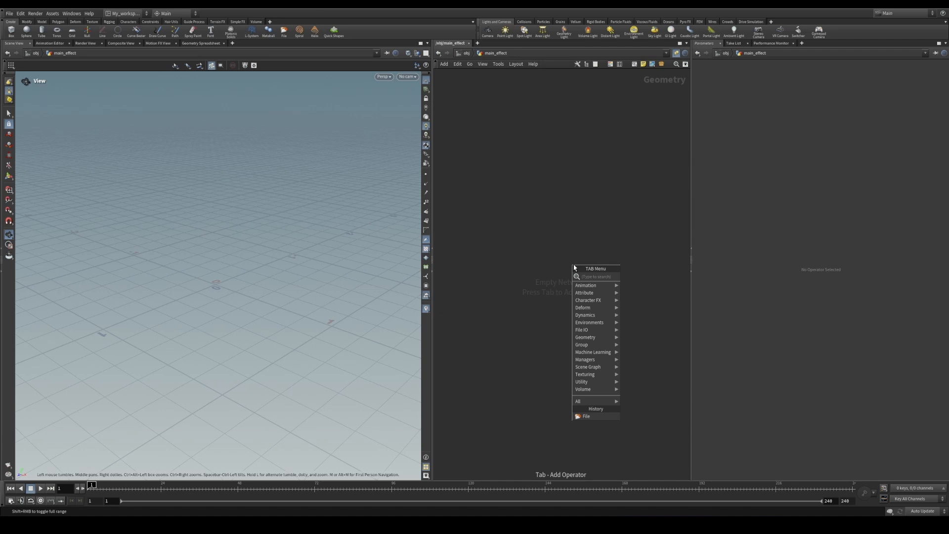
Add a File node to the empty main_effect geometry network and position it with free space below
type("file")
key("Return")
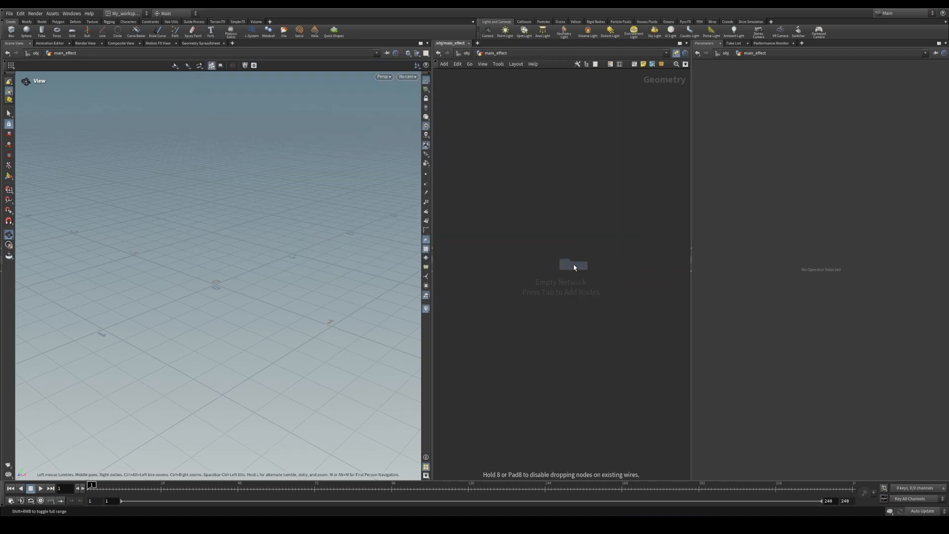
left_click(574, 265)
left_click_drag(579, 264, 573, 231)
left_click_drag(595, 183, 564, 260)
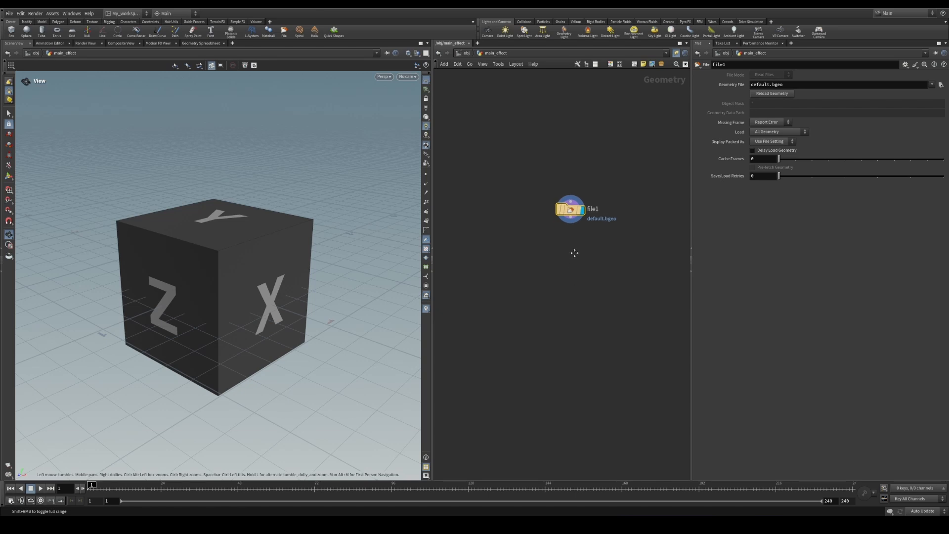
left_click_drag(568, 230, 566, 192)
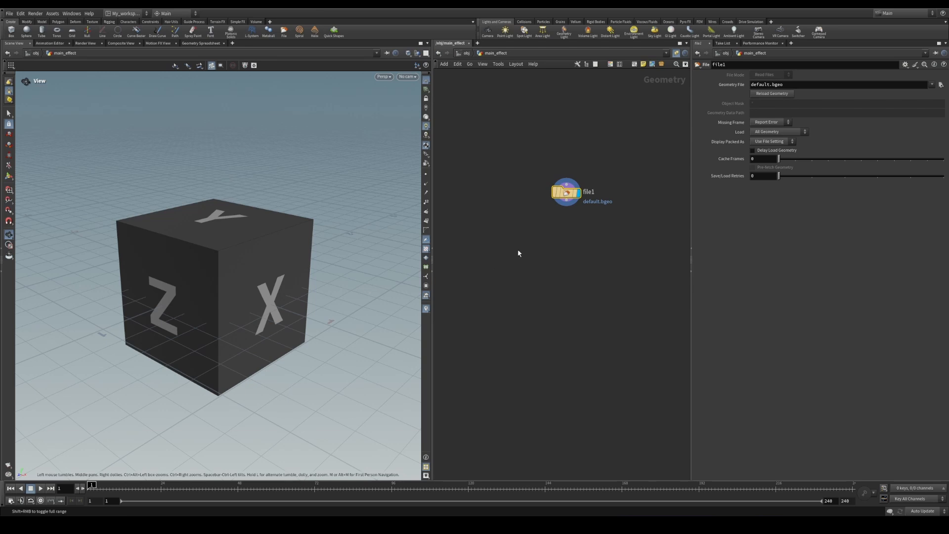
left_click_drag(567, 191, 566, 177)
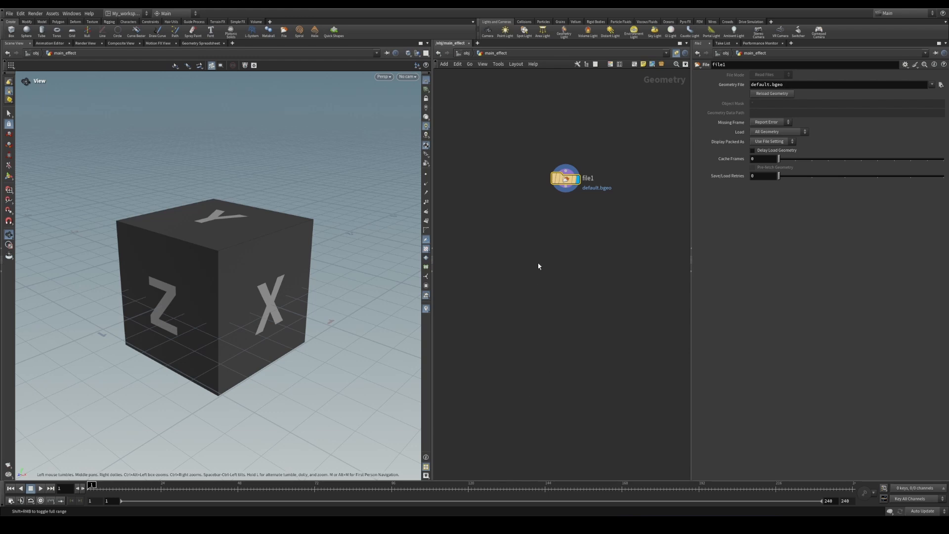
middle_click_drag(565, 243, 564, 214)
Load the Basketball_size6_SF.obj model as the File node's geometry file
left_click(560, 150)
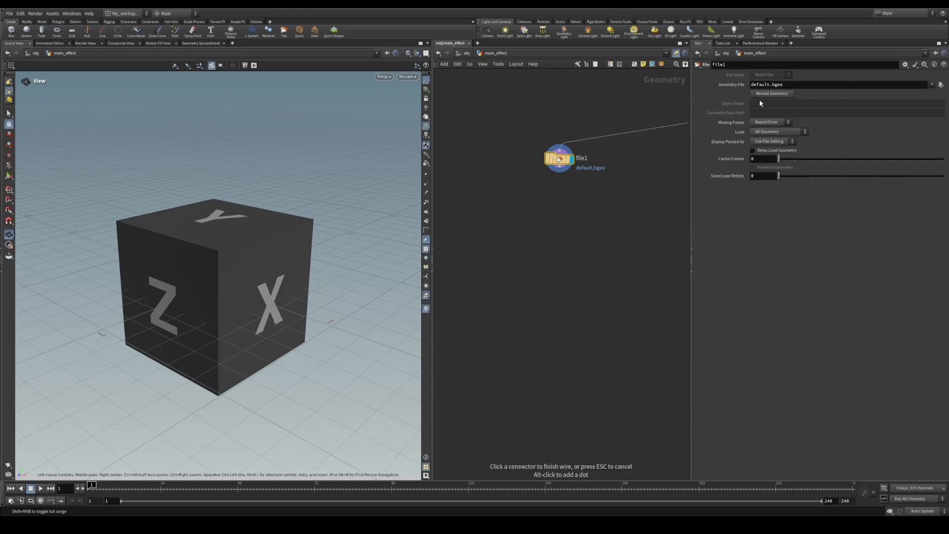
key("Escape")
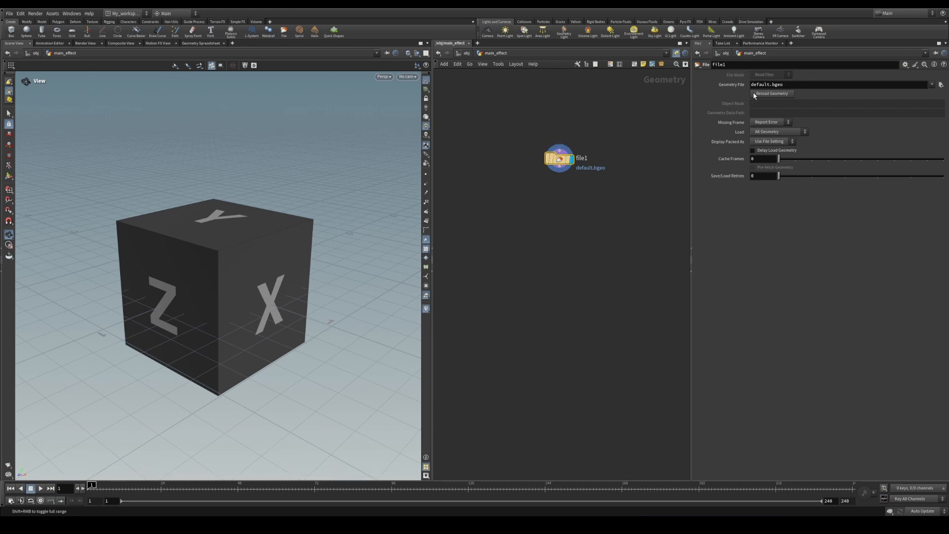
double_click(784, 84)
key("ctrl+v")
key("Return")
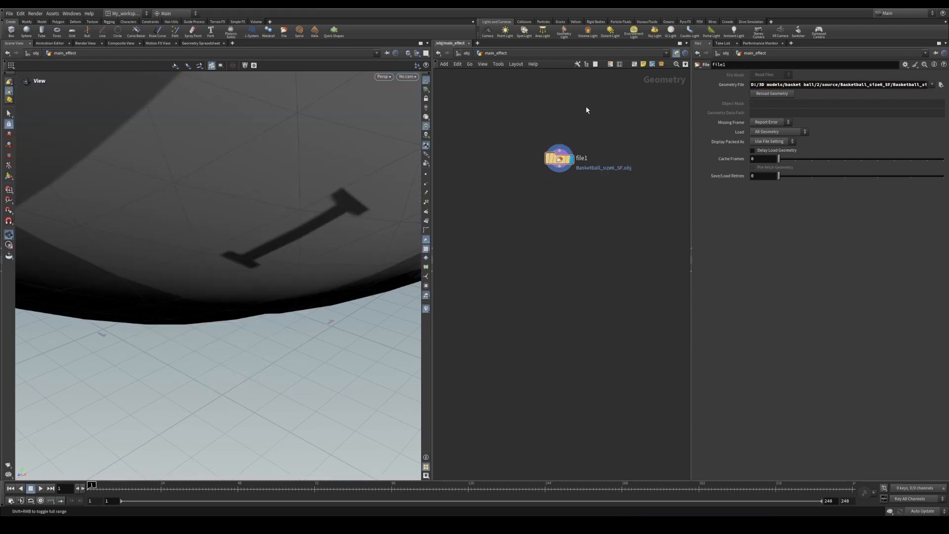
Add a Match Size node directly below the File node and connect it to the File node's output
key("Tab")
type("mat")
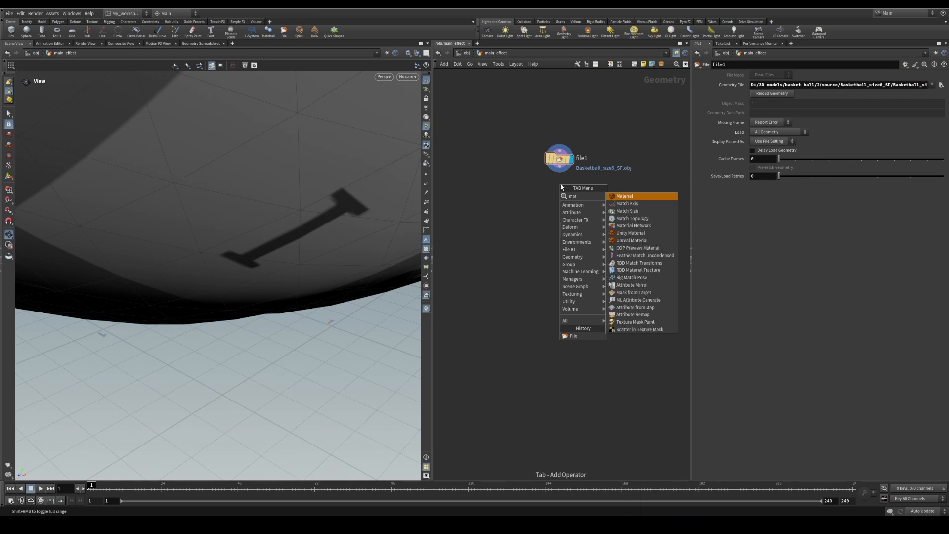
type("ch")
left_click(627, 203)
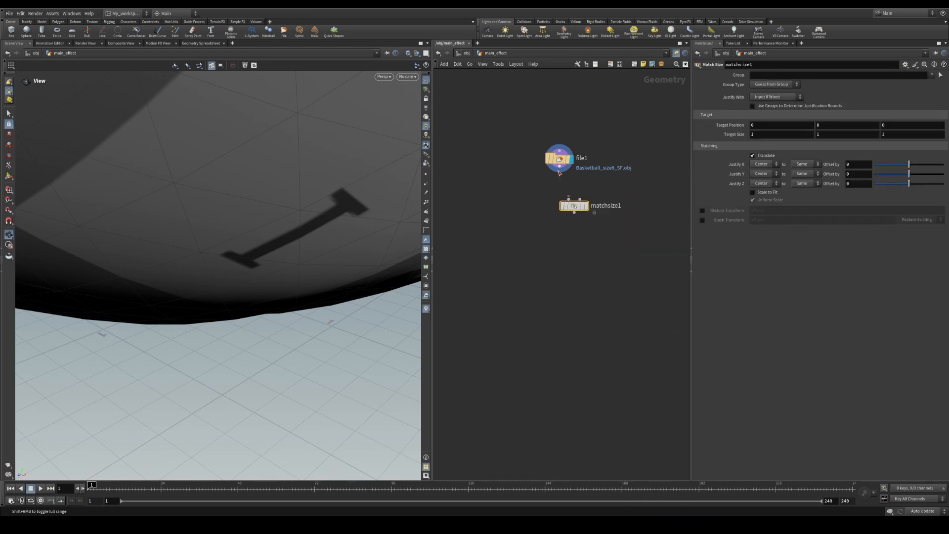
left_click(570, 209)
mouse_move(571, 208)
left_mouse_down()
mouse_move(559, 209)
mouse_move(560, 198)
left_mouse_up()
Enable Scale to Fit on the Match Size node and set Justify Y to Min so the ball rests on the ground
left_click(757, 193)
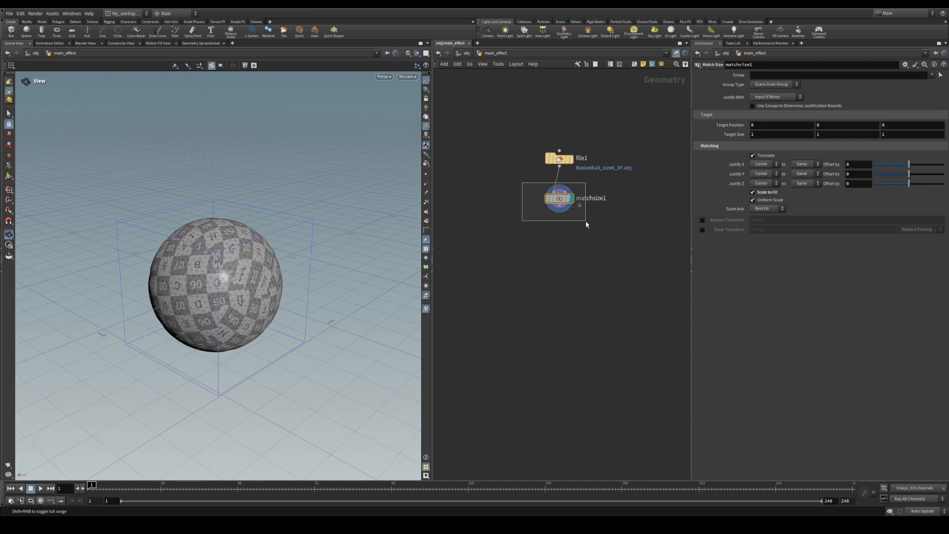
left_click(771, 175)
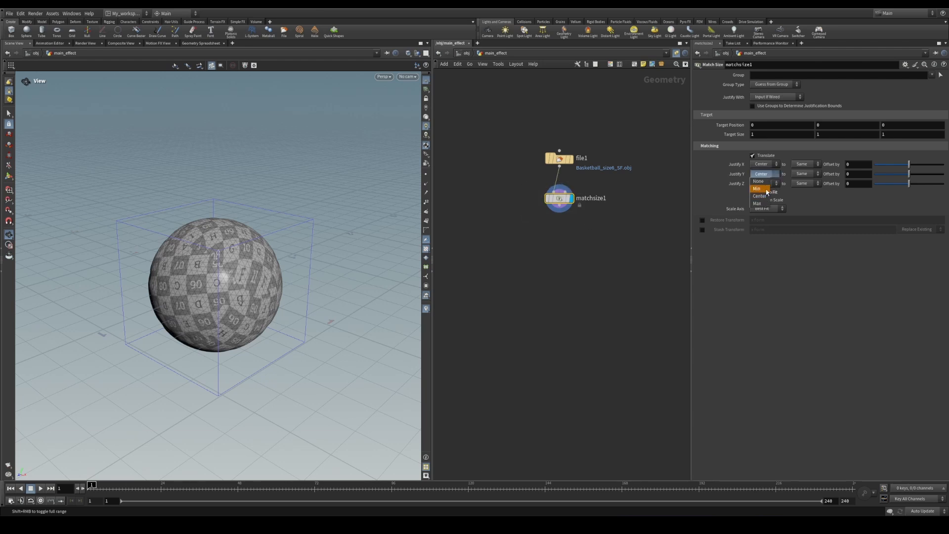
left_click(766, 190)
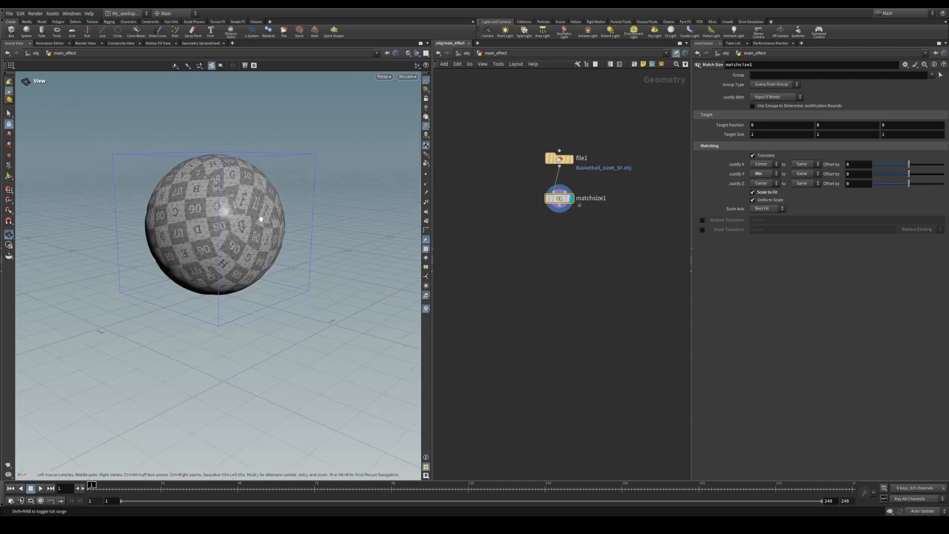
left_click_drag(261, 219, 286, 243)
scroll(319, 199, "up", 4)
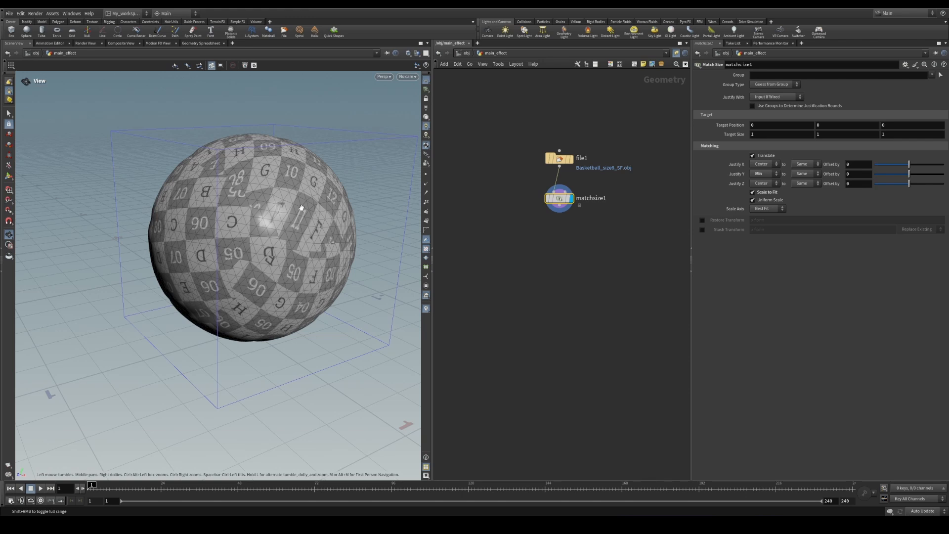
Add a Remesh node after the Match Size node, connect it and display its result
key("Tab")
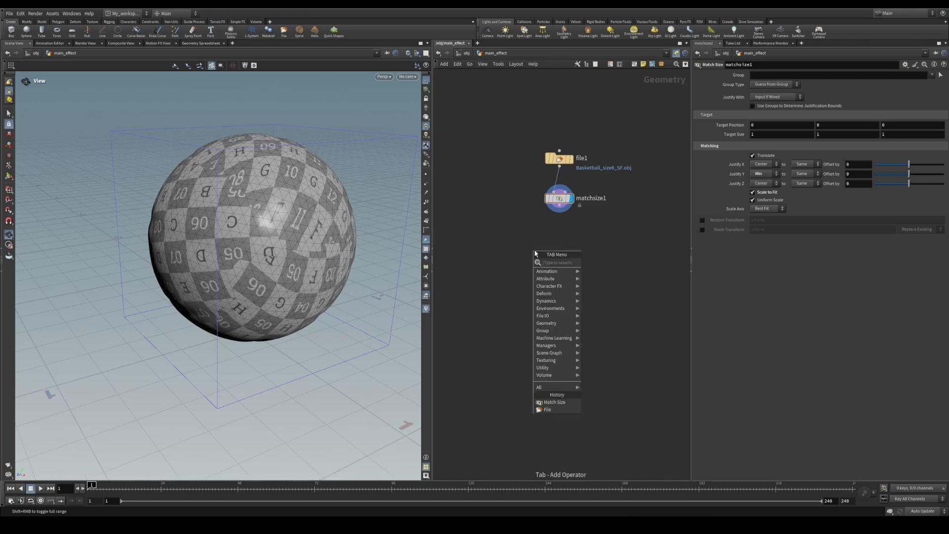
type("s")
key("BackSpace")
type("reme")
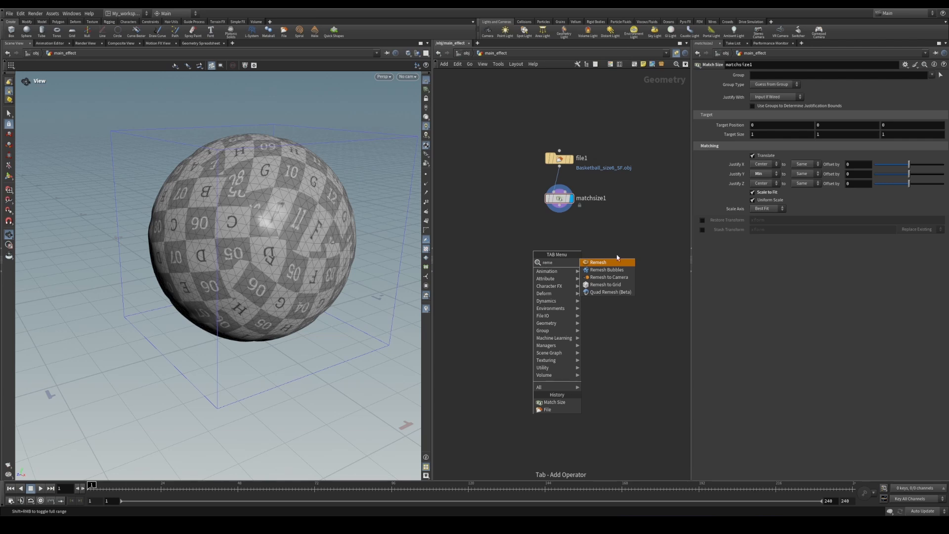
left_click(617, 261)
left_click(568, 239)
mouse_move(568, 239)
left_mouse_down()
mouse_move(553, 240)
mouse_move(560, 235)
left_mouse_up()
left_click(571, 235)
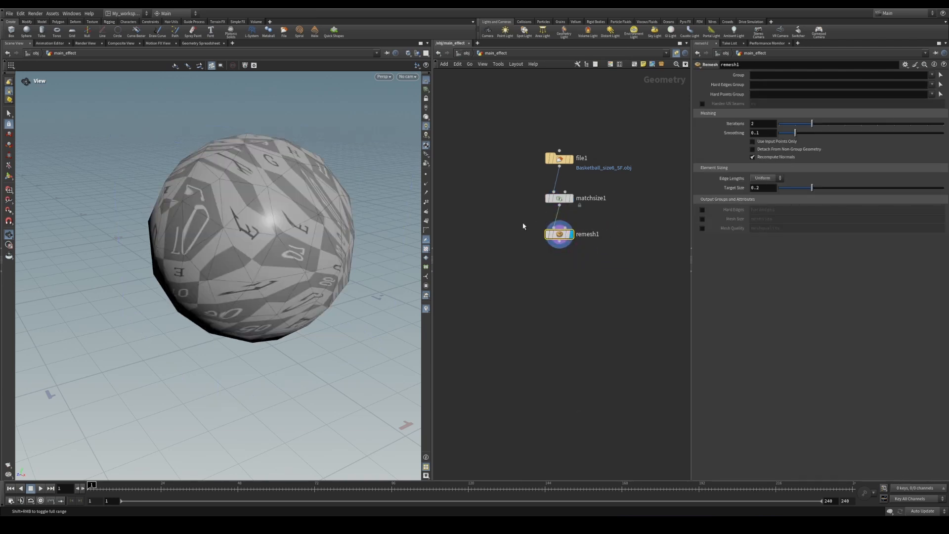
Try Remesh target sizes of 0.05 and 0.01 on the ball
left_click(767, 133)
left_click(772, 188)
key("Return")
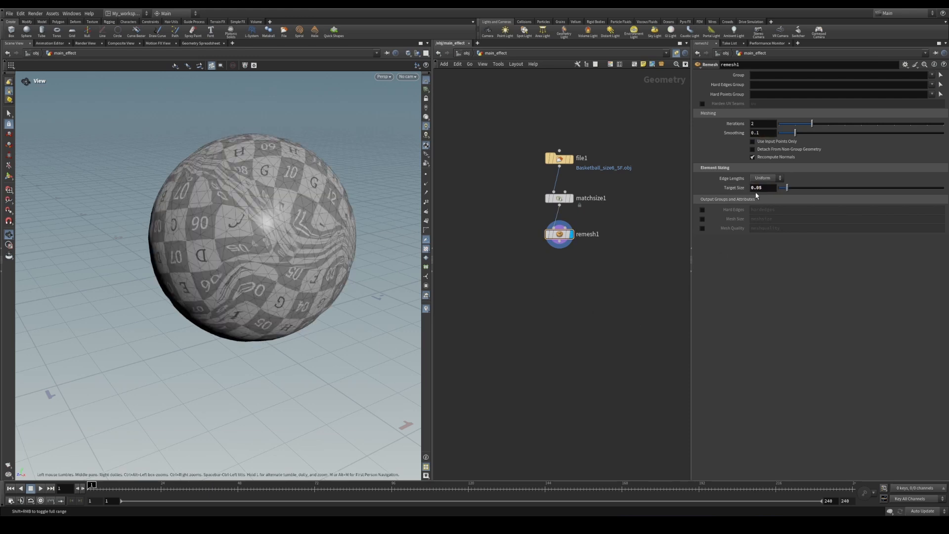
left_click(768, 188)
key("Return")
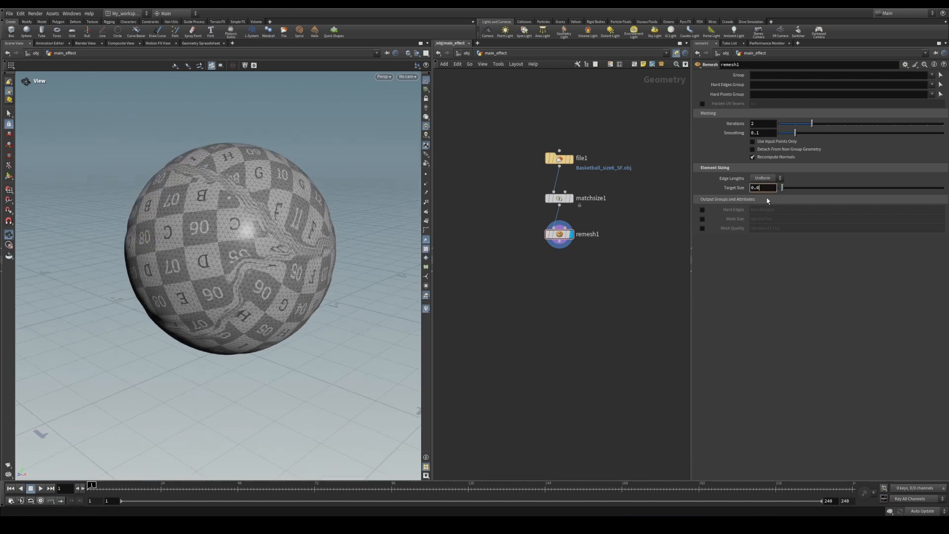
key("Return")
left_click_drag(275, 208, 297, 217)
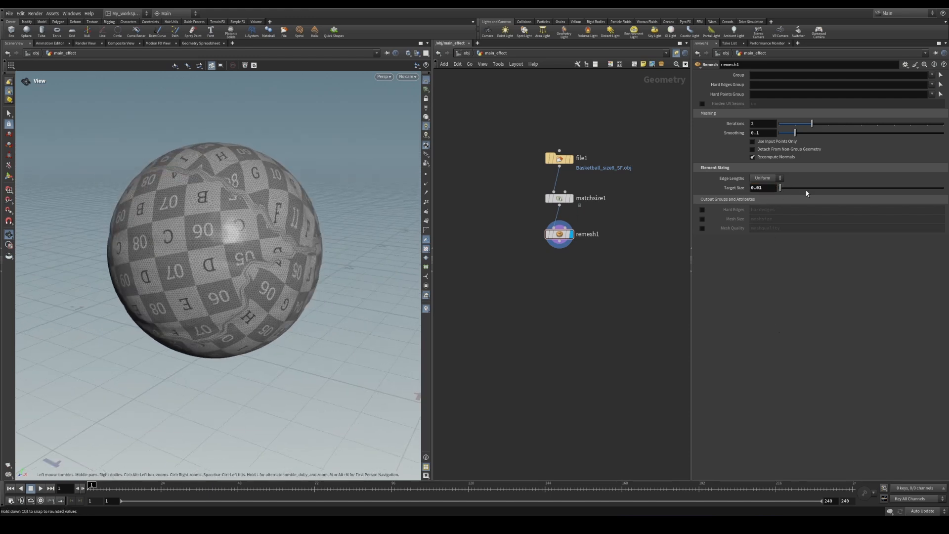
Set the Remesh node's target size to 0.015
left_click(766, 188)
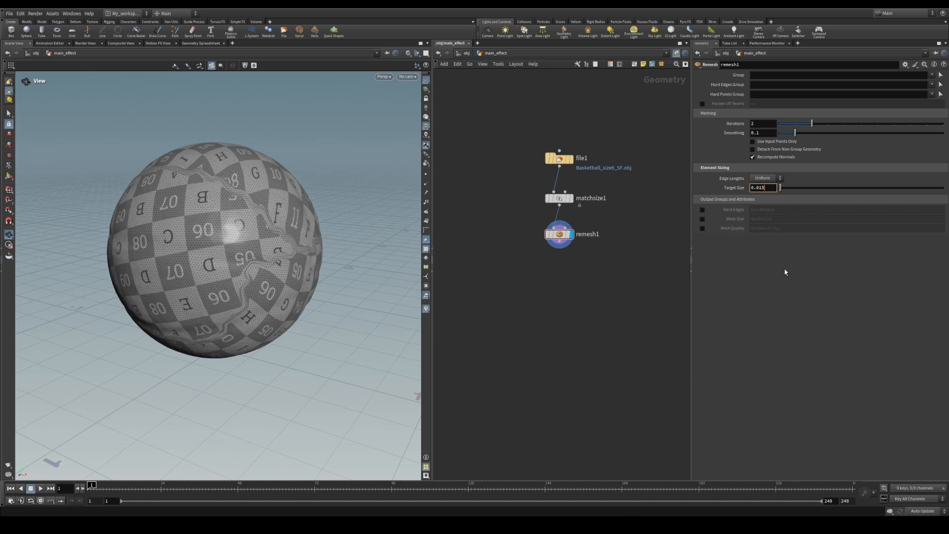
type("5")
key("Return")
left_click_drag(287, 225, 312, 232)
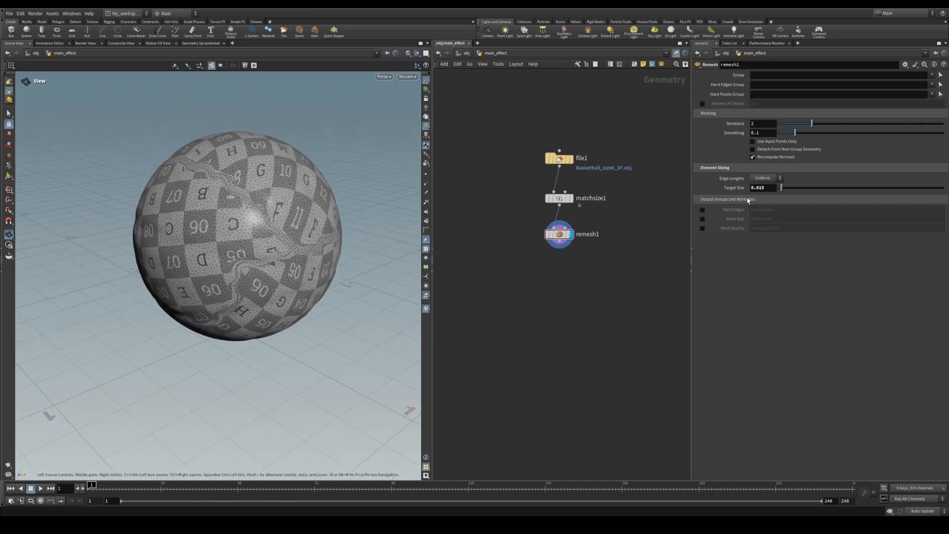
left_click_drag(301, 196, 298, 184)
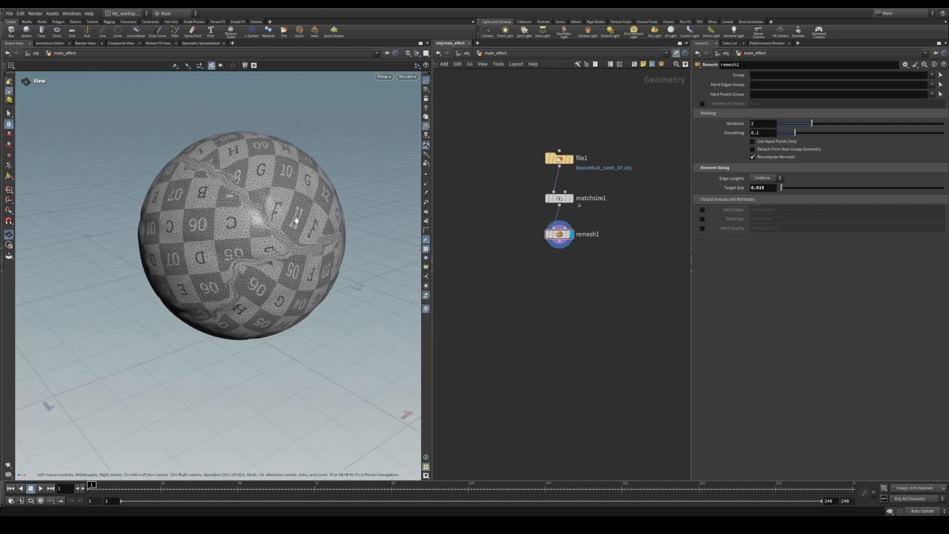
Arrange the File, Match Size and Remesh nodes into a tidy aligned column with automatic layout
left_click_drag(571, 143, 562, 251)
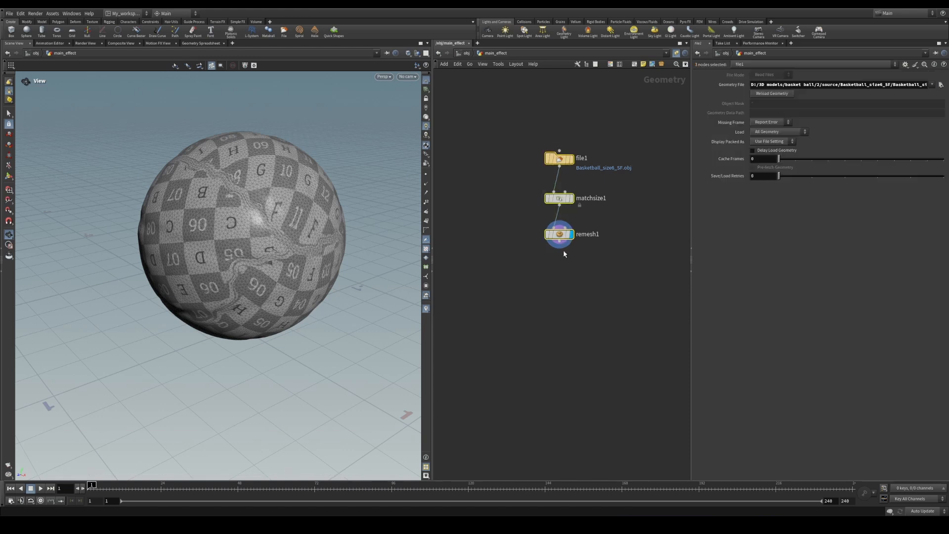
key("l")
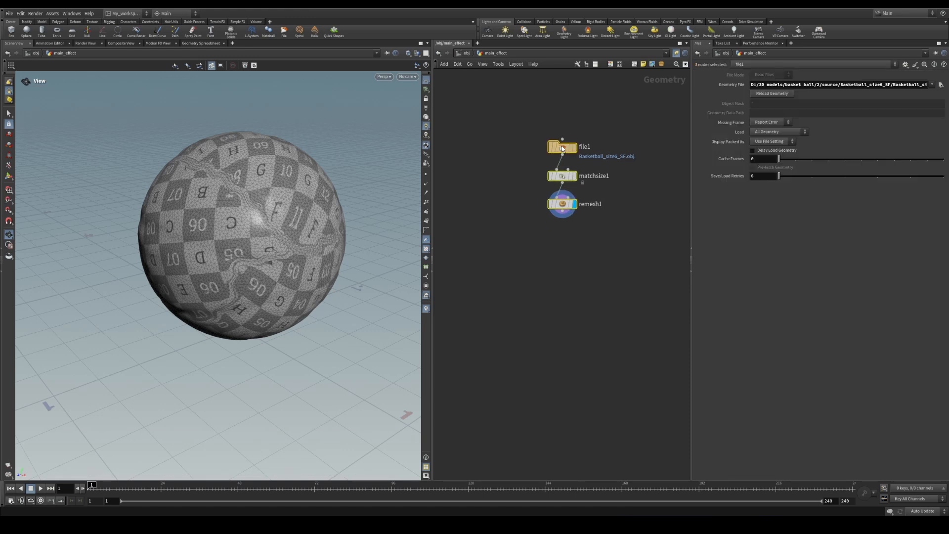
left_click_drag(308, 208, 289, 215)
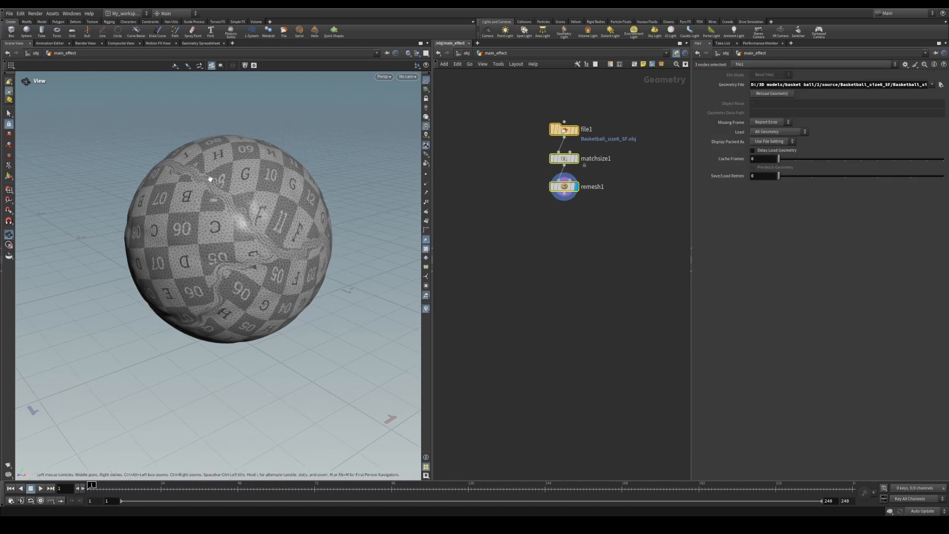
left_click_drag(229, 226, 343, 229)
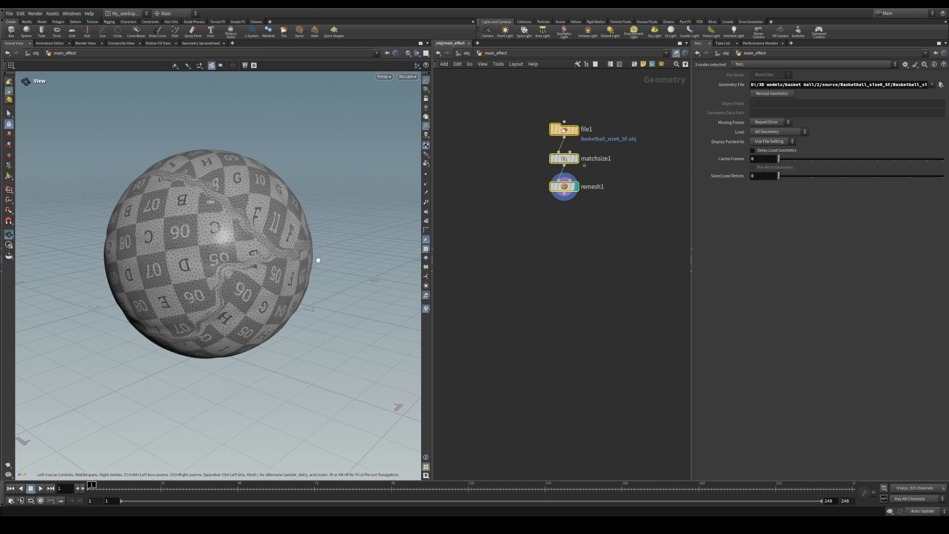
Turn on Harden UV Seams for the uv attribute on the Remesh node to keep the ball's UVs undistorted
left_click_drag(514, 194, 601, 219)
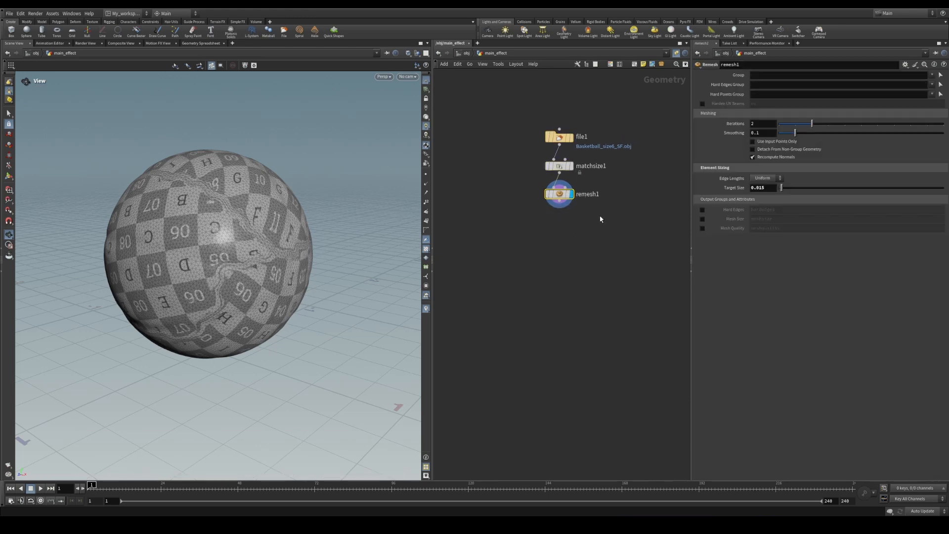
left_click_drag(270, 228, 258, 231)
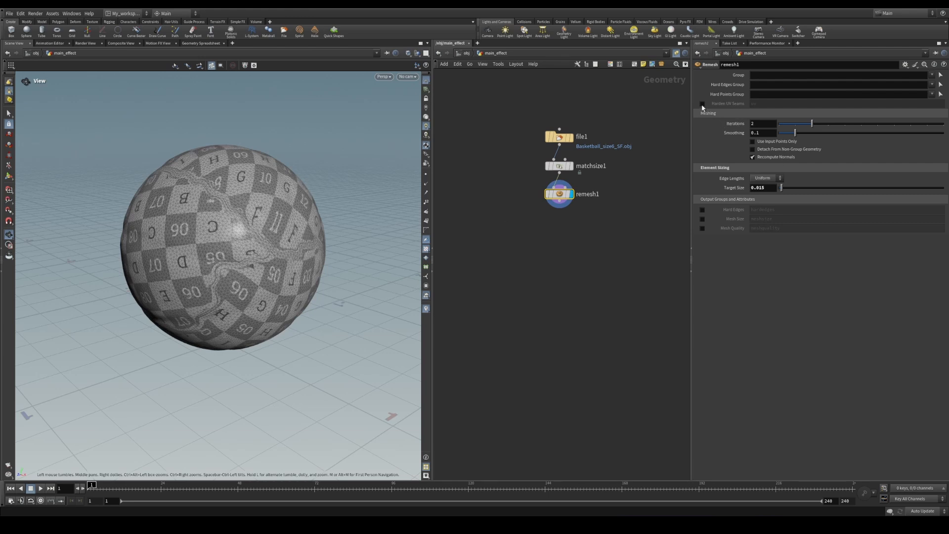
left_click(702, 104)
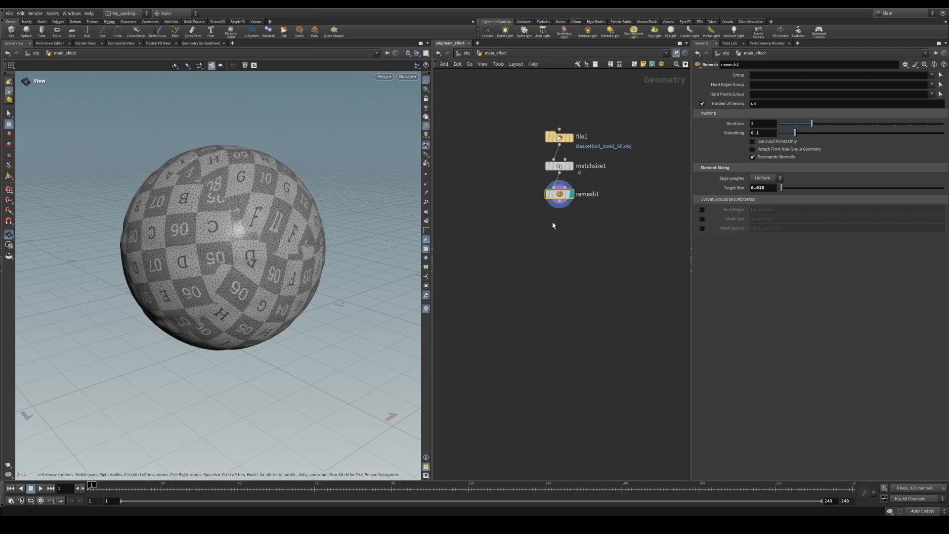
key("Tab")
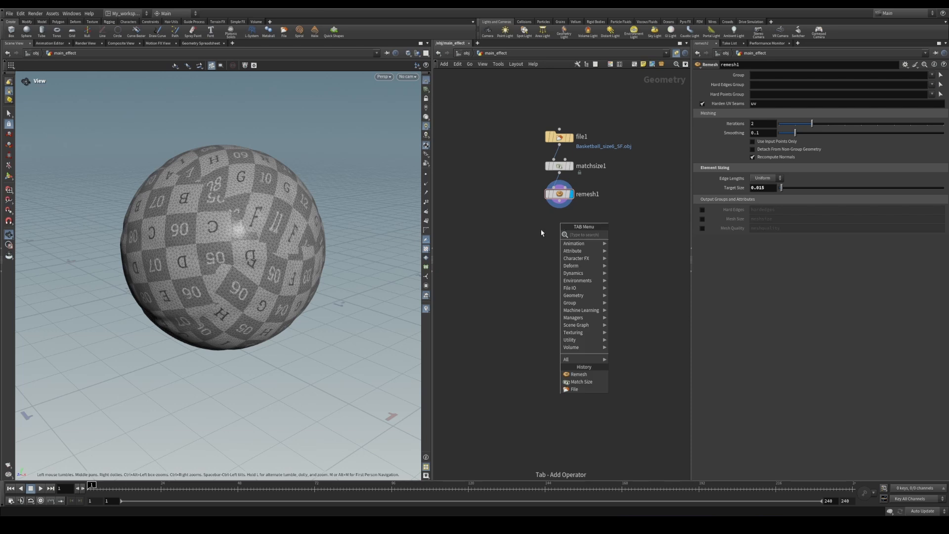
key("Escape")
middle_click_drag(534, 228, 539, 217)
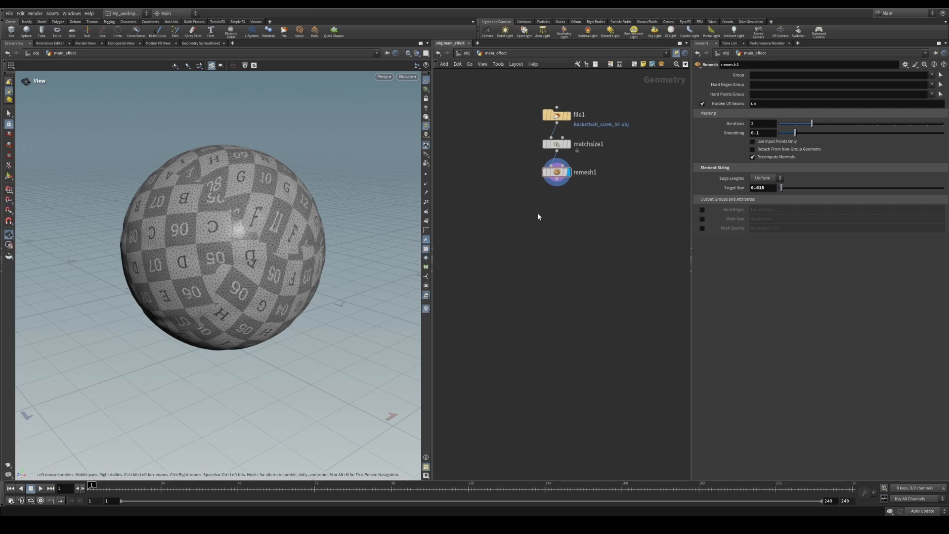
left_click_drag(272, 229, 284, 233)
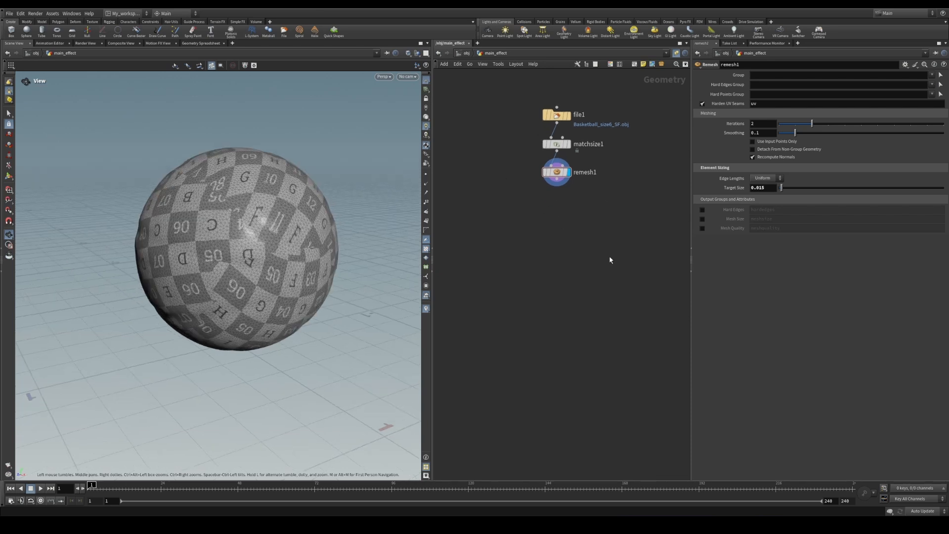
Add a Vellum Configure Balloon setup with its cloth and pressure constraint nodes below the Remesh node
key("Tab")
type("ve")
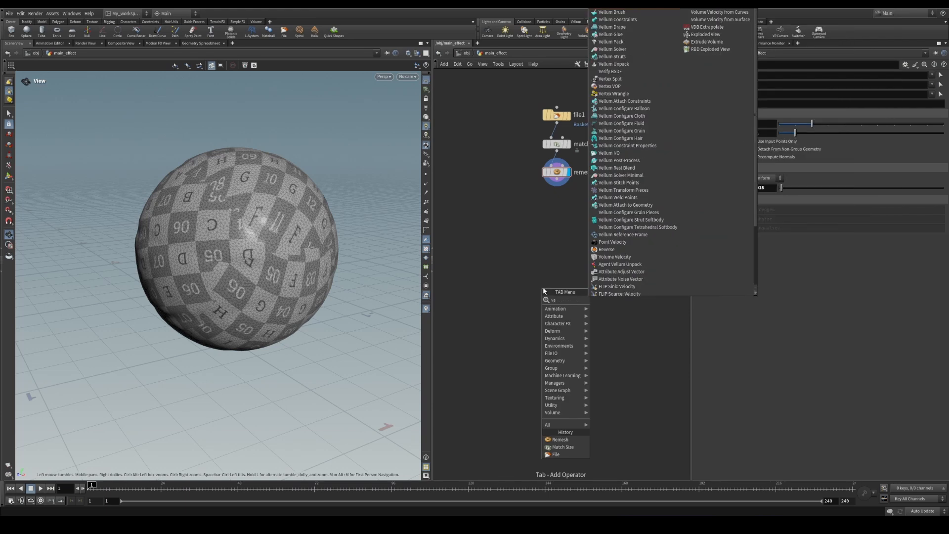
type("lu")
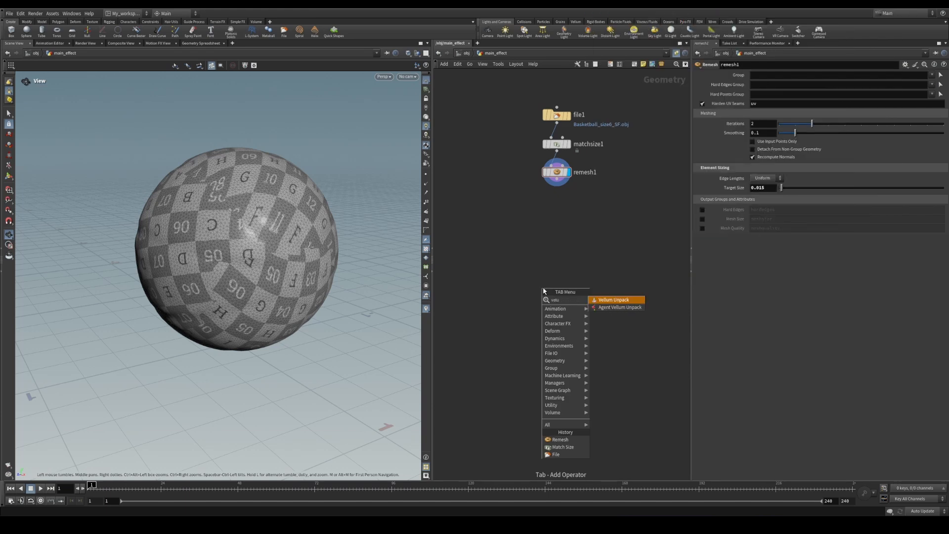
key("BackSpace")
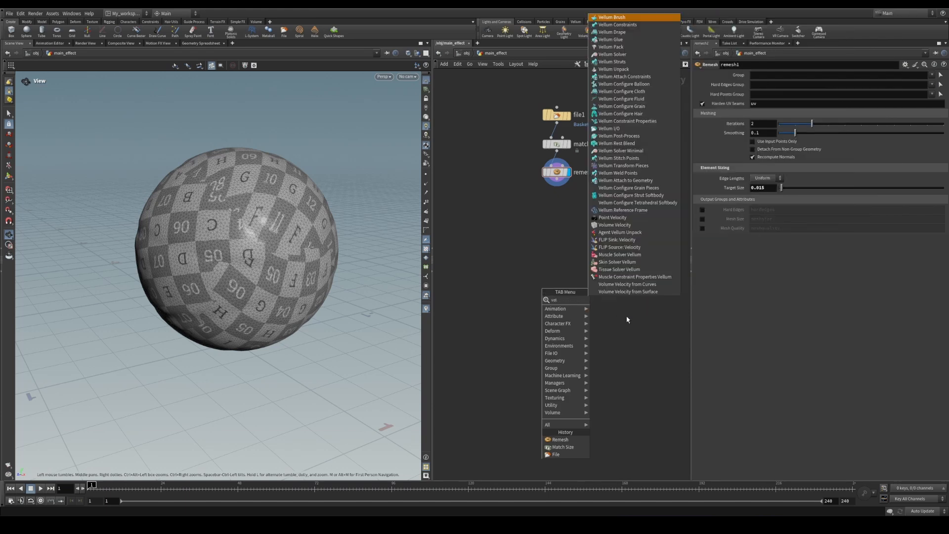
type("l")
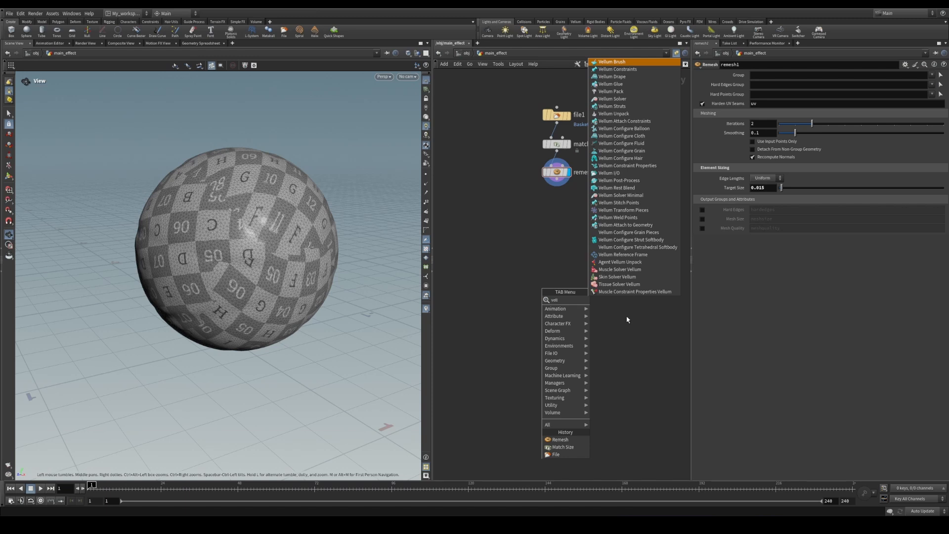
type(" ba")
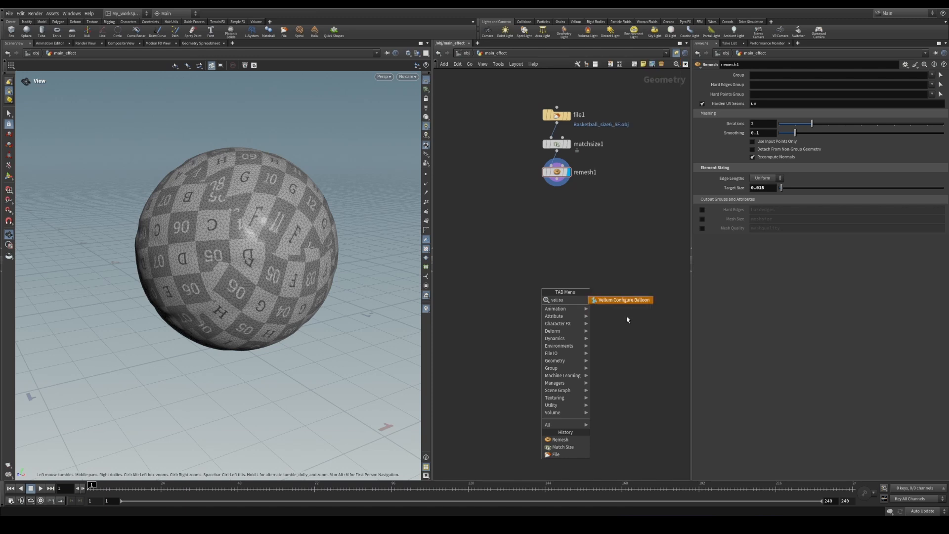
left_click(624, 299)
left_click(566, 224)
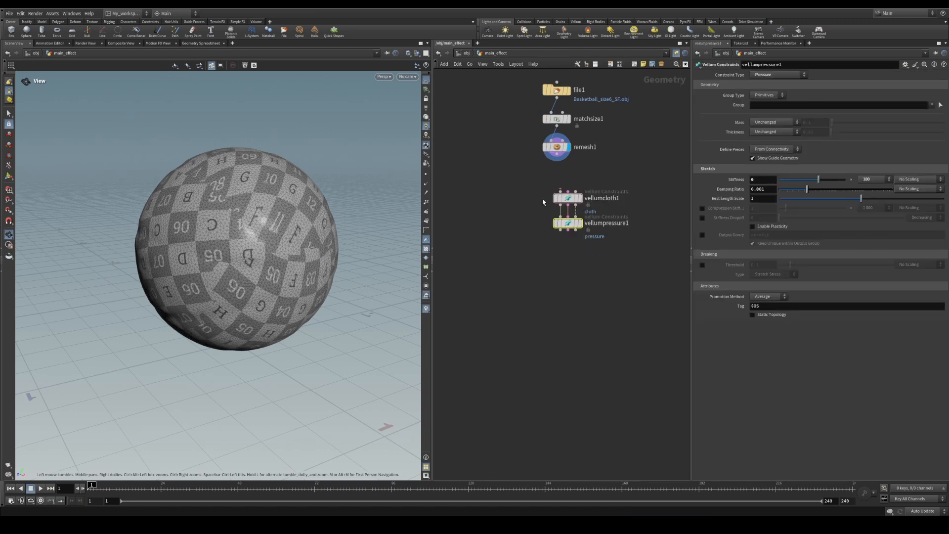
Align the two Vellum nodes under the Remesh node, connect Remesh to the cloth node's geometry input, and display the cloth node
left_click_drag(568, 204, 558, 210)
middle_click_drag(585, 171, 567, 204)
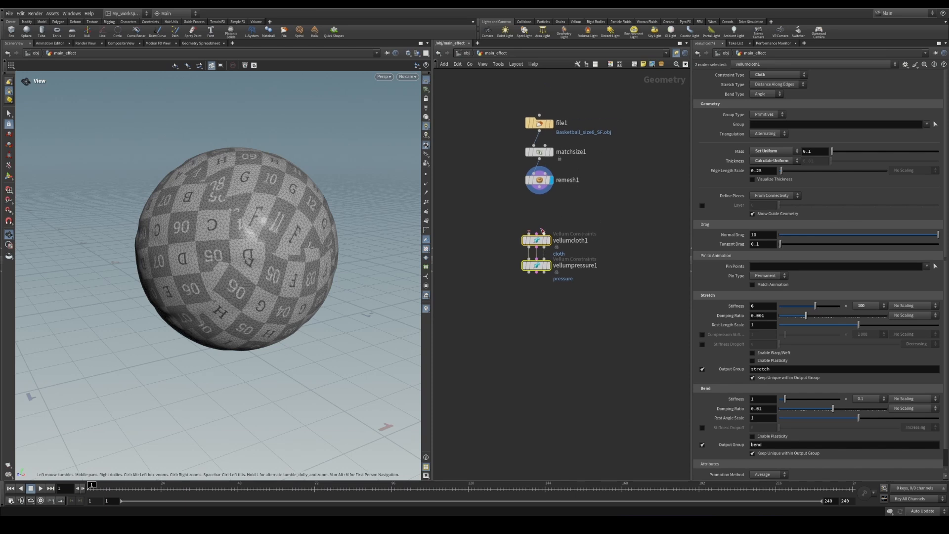
left_click_drag(540, 240, 547, 240)
left_click_drag(536, 193, 542, 232)
left_click(557, 224)
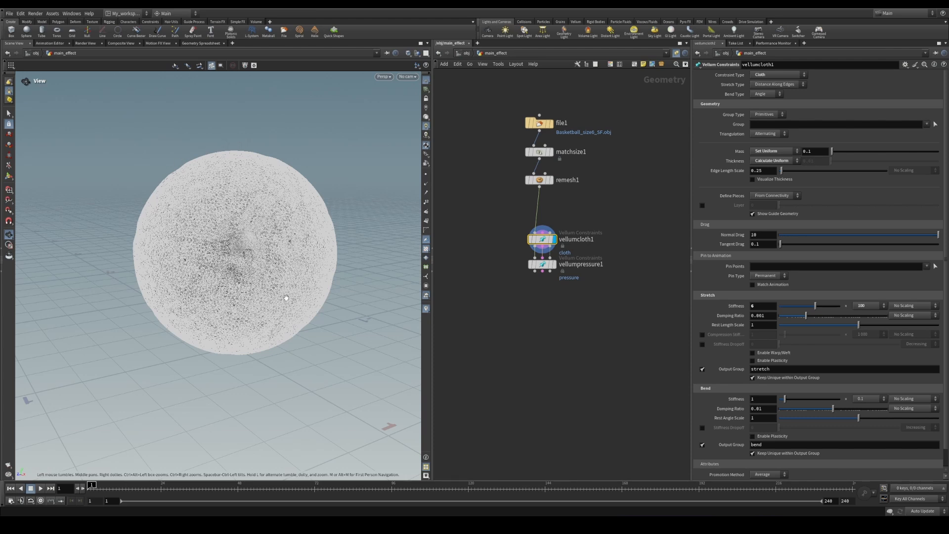
Display the pressure constraint node and examine its constraint lines on the ball up close in wireframe
left_click(554, 264)
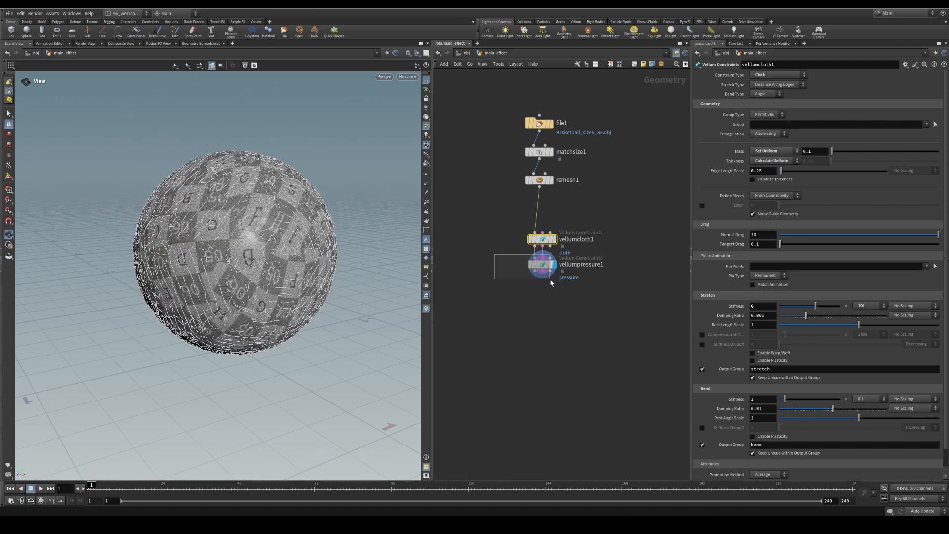
left_click(539, 264)
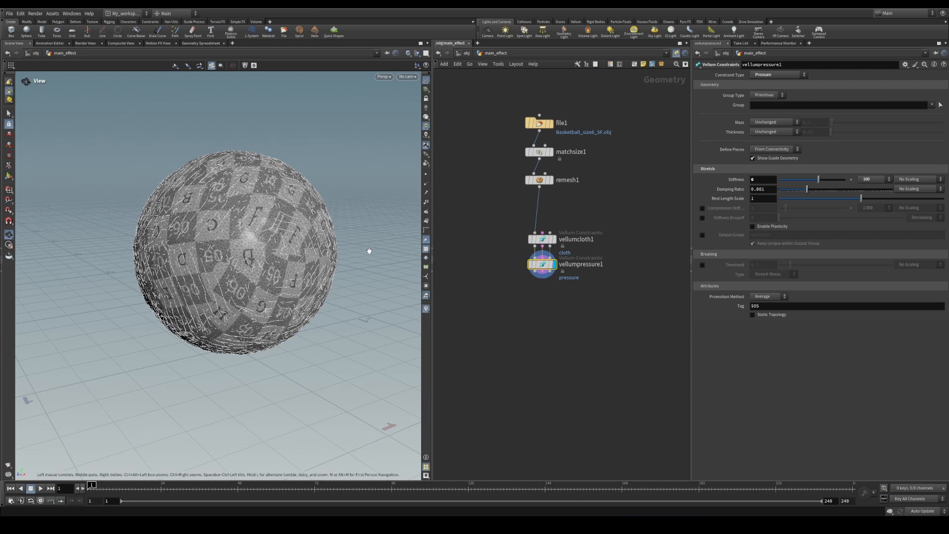
key("w")
key("w")
key("w")
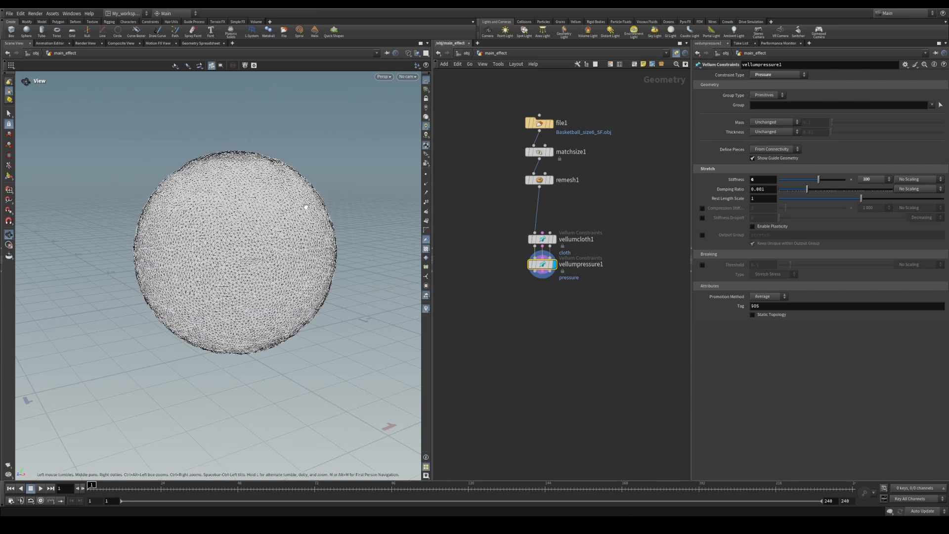
scroll(302, 220, "up", 4)
scroll(310, 228, "up", 5)
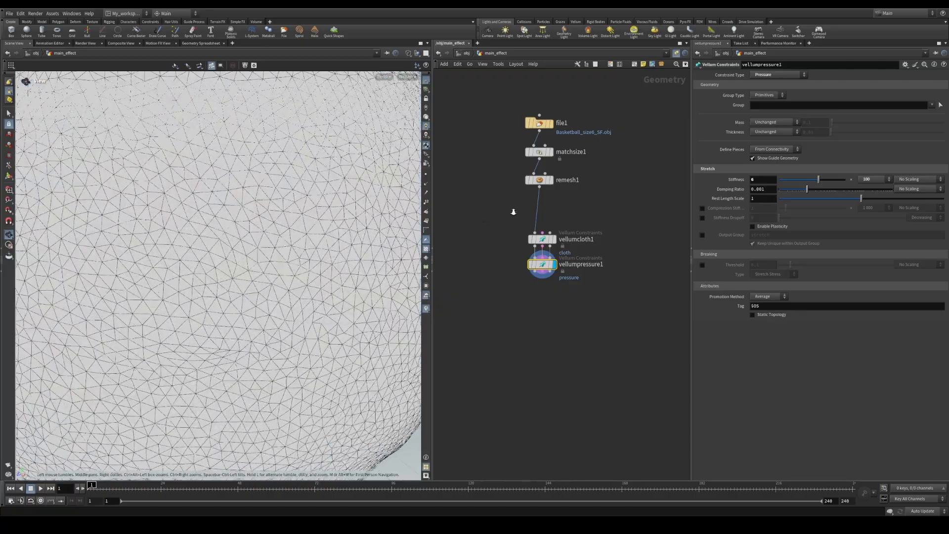
left_click_drag(310, 229, 403, 263)
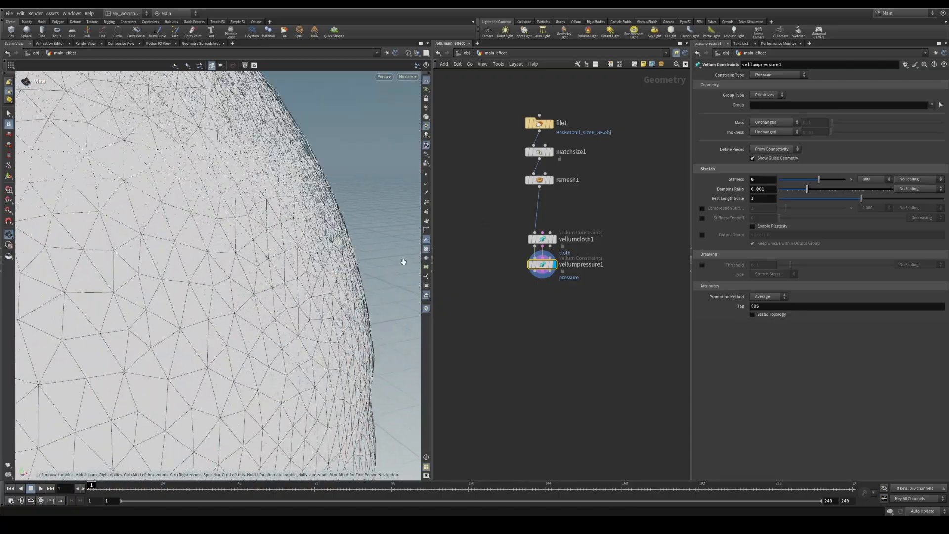
scroll(216, 285, "up", 5)
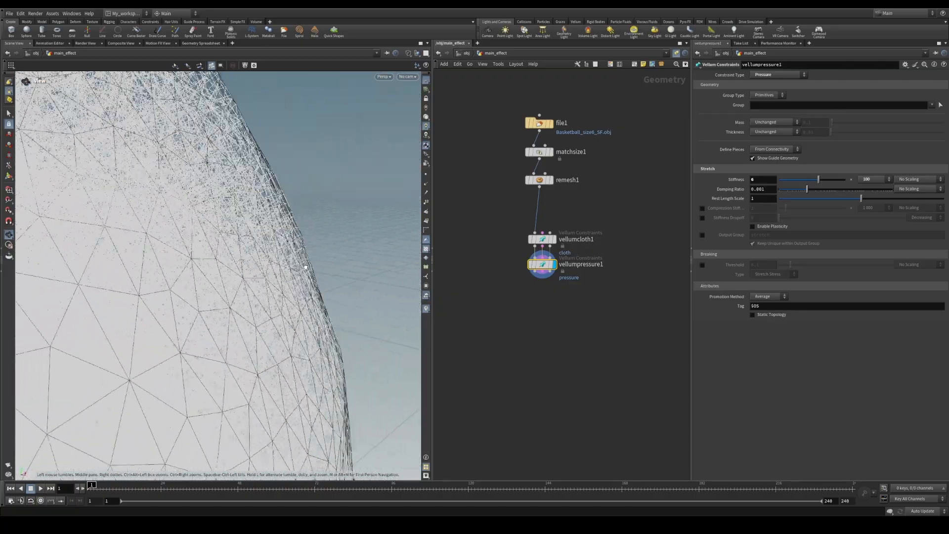
left_click_drag(344, 261, 186, 309)
scroll(186, 308, "down", 3)
scroll(186, 308, "down", 5)
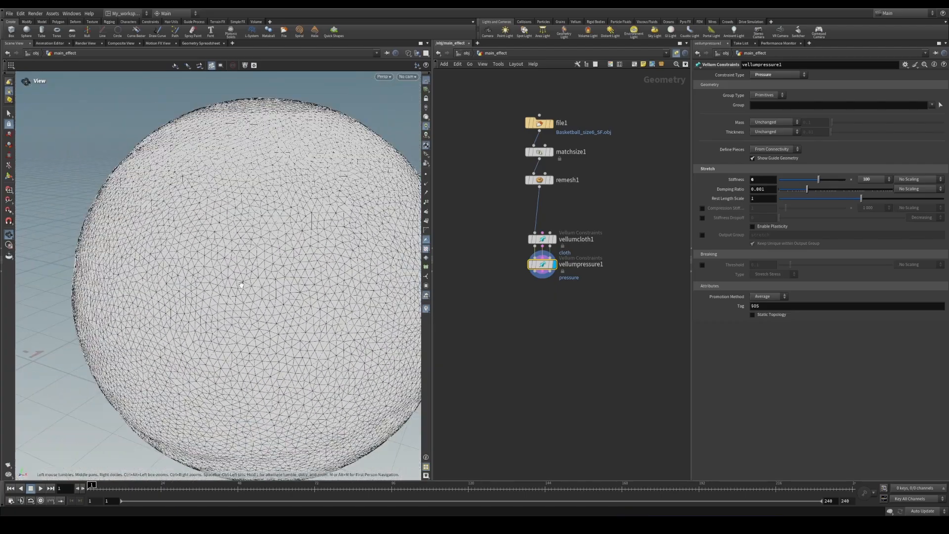
scroll(330, 221, "down", 4)
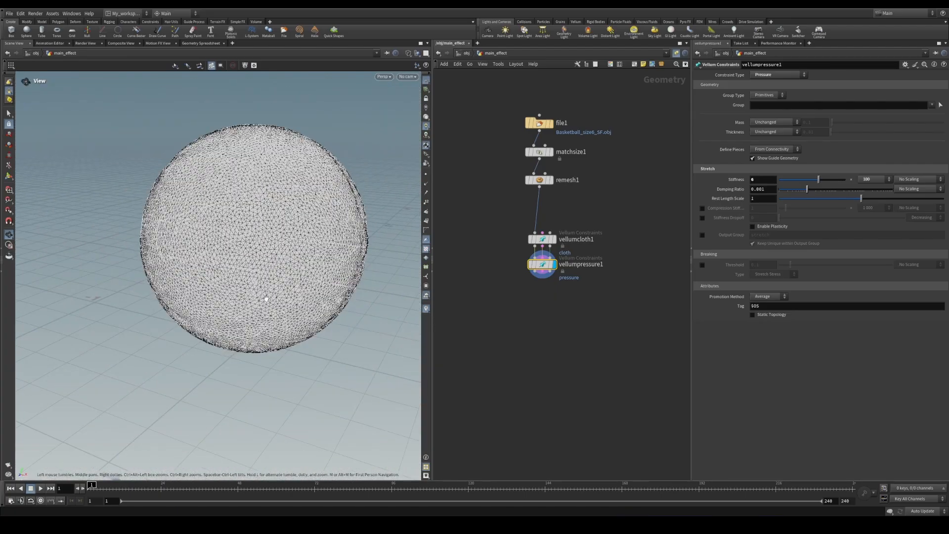
left_click_drag(348, 240, 291, 244)
middle_click_drag(551, 253, 547, 259)
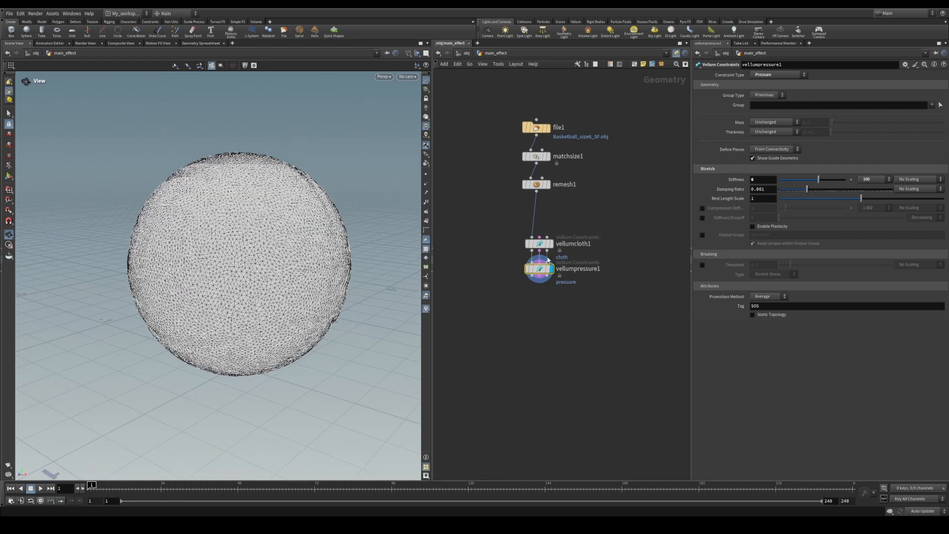
Compare the cloth and pressure constraints on the ball by displaying each Vellum node in turn
left_click(561, 244)
left_click(552, 244)
left_click_drag(573, 231, 514, 251)
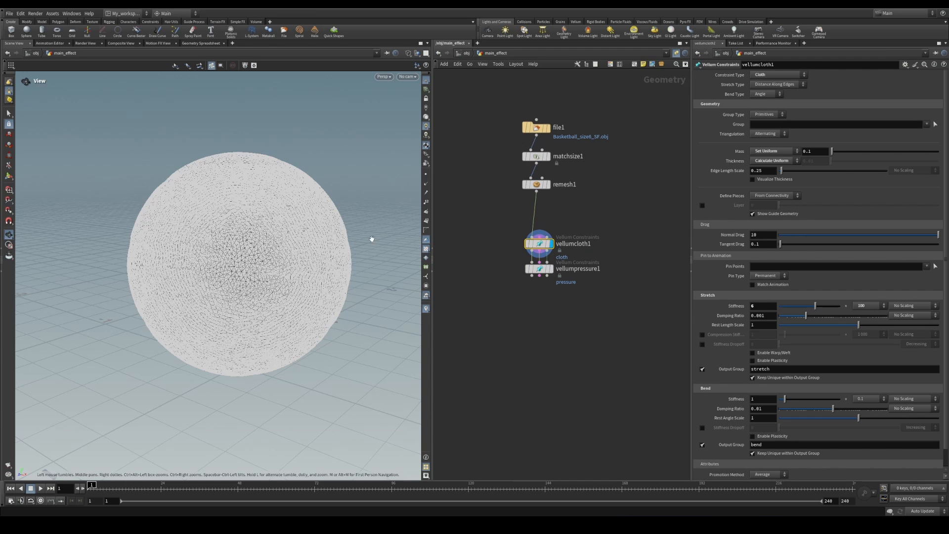
left_click(552, 269)
left_click_drag(497, 289, 607, 257)
Add a Vellum Solver node below the pressure constraint node
middle_click_drag(580, 304, 567, 320)
key("Tab")
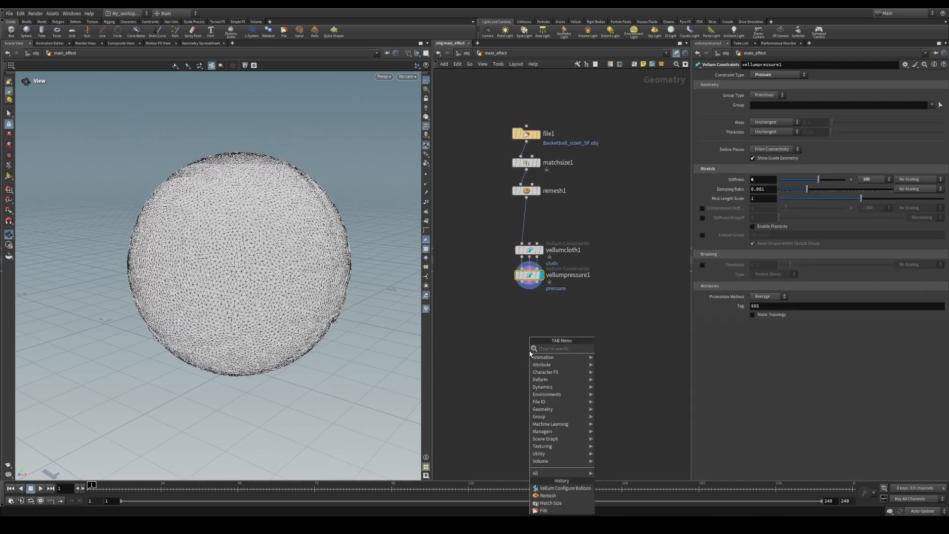
type("vellu")
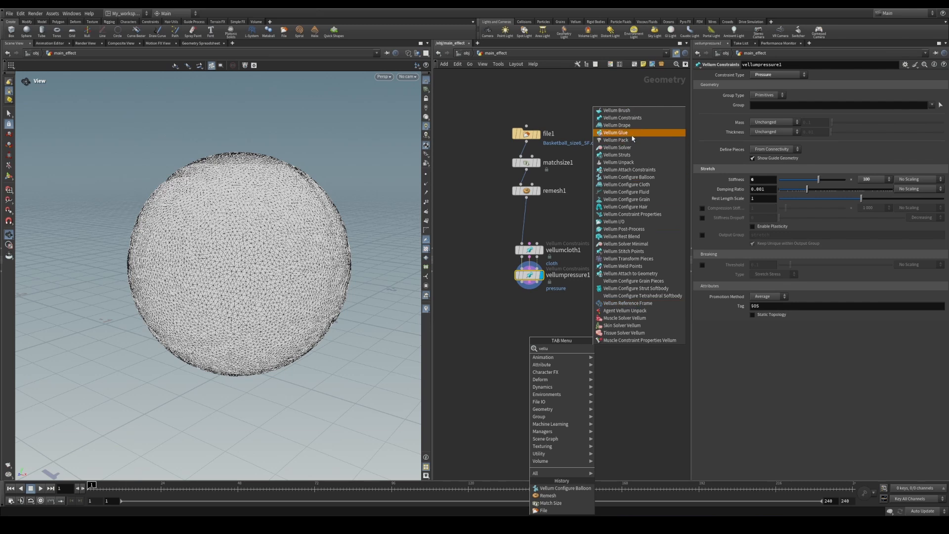
type(" sol")
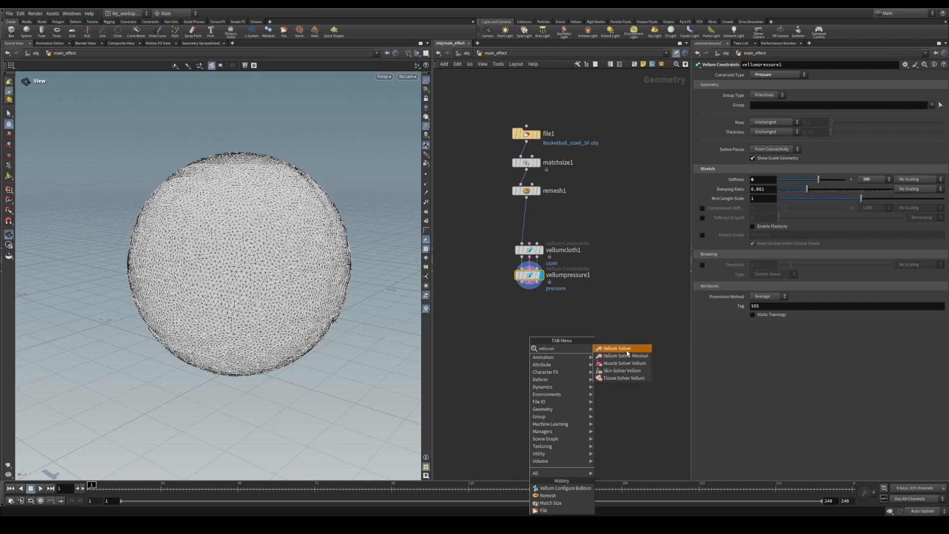
key("Return")
left_click(533, 341)
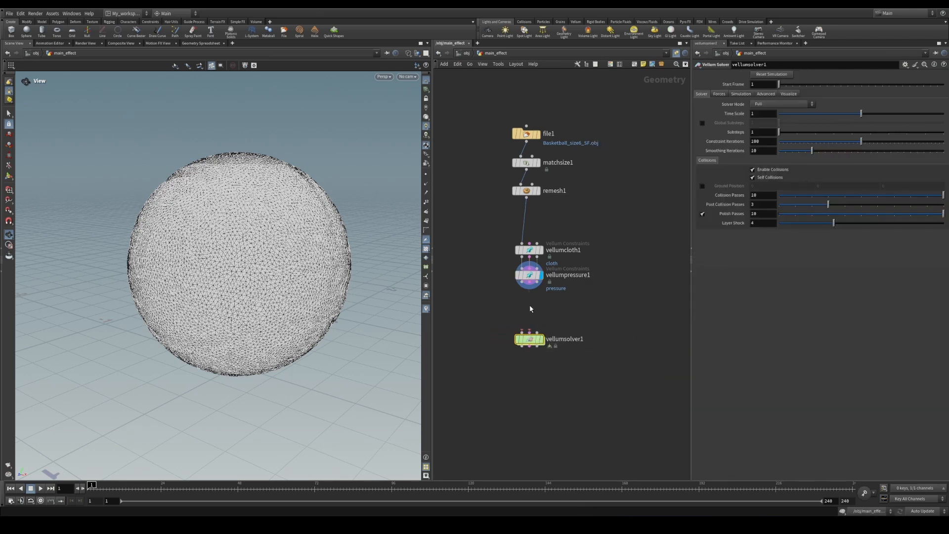
Connect all three outputs of the pressure node to the matching Vellum Solver inputs and display the solver
key("j")
left_click_drag(530, 275, 530, 339)
mouse_move(570, 322)
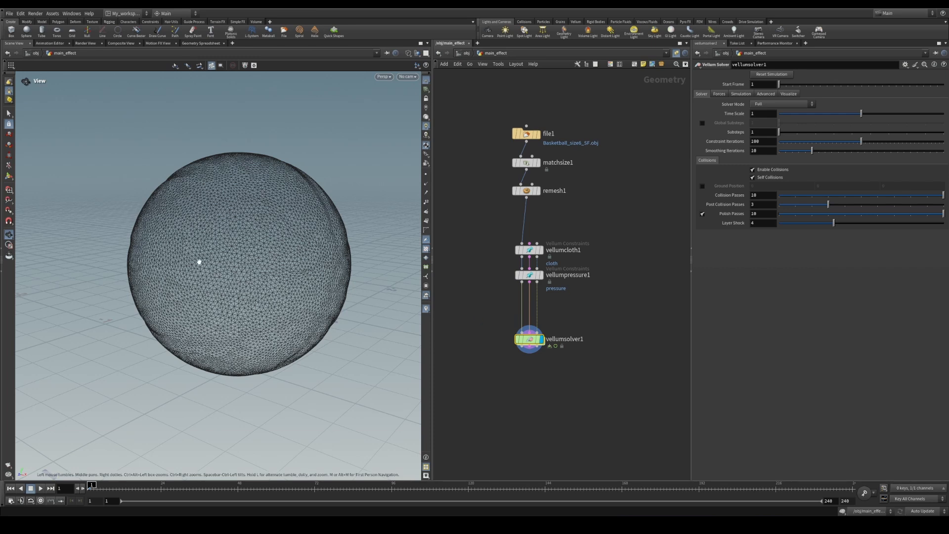
Return the viewport to shaded display and play the Vellum simulation to check how the ball falls
key("shift+w")
mouse_move(251, 258)
left_mouse_down()
mouse_move(239, 233)
mouse_move(242, 362)
mouse_move(263, 303)
mouse_move(247, 285)
mouse_move(255, 307)
left_mouse_up()
right_click_drag(254, 307, 330, 290)
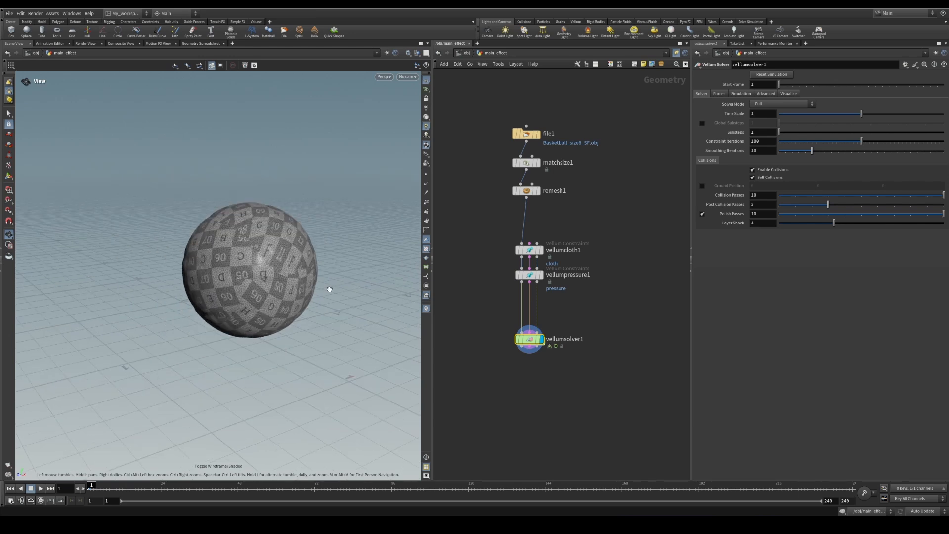
middle_click_drag(285, 286, 277, 299)
left_click_drag(278, 299, 284, 310)
left_click(41, 489)
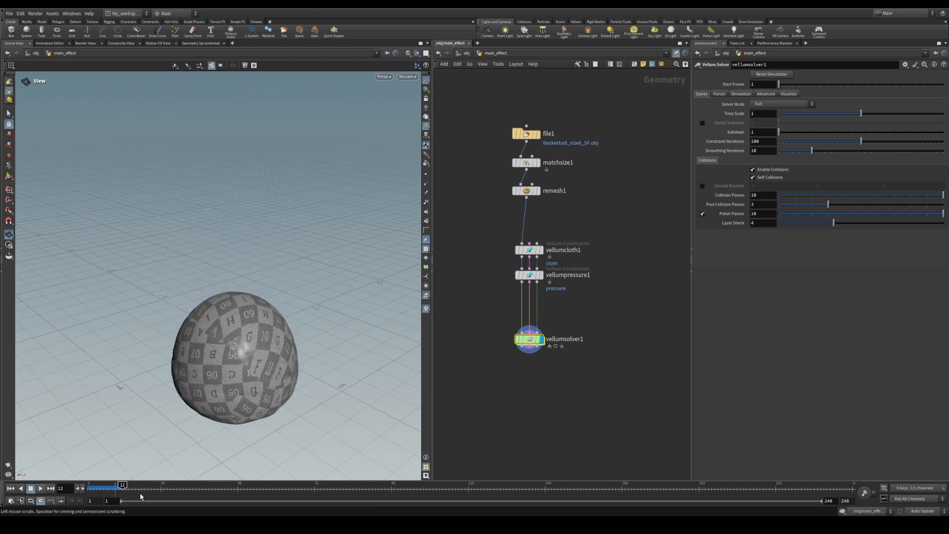
left_click(30, 488)
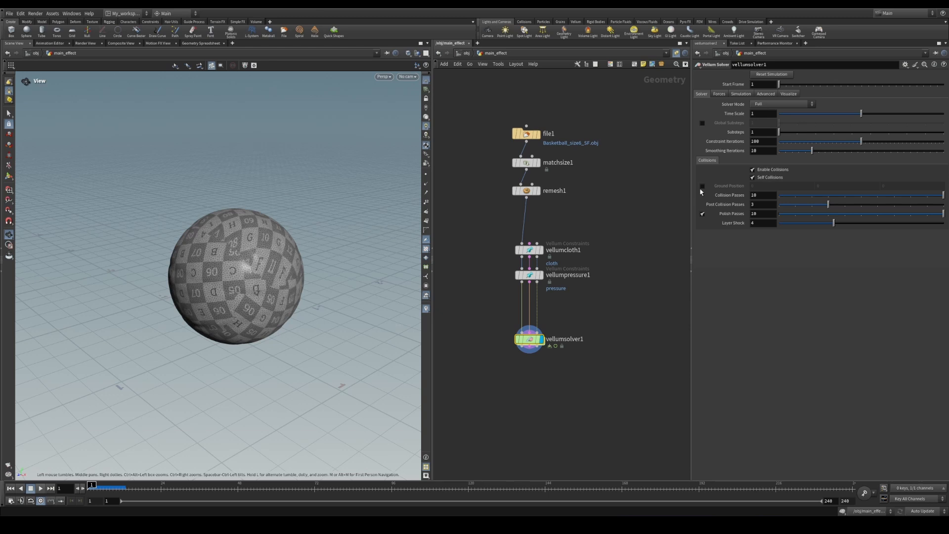
Enable Ground Position on the Vellum Solver and set its Y value to -0.01
left_click(702, 185)
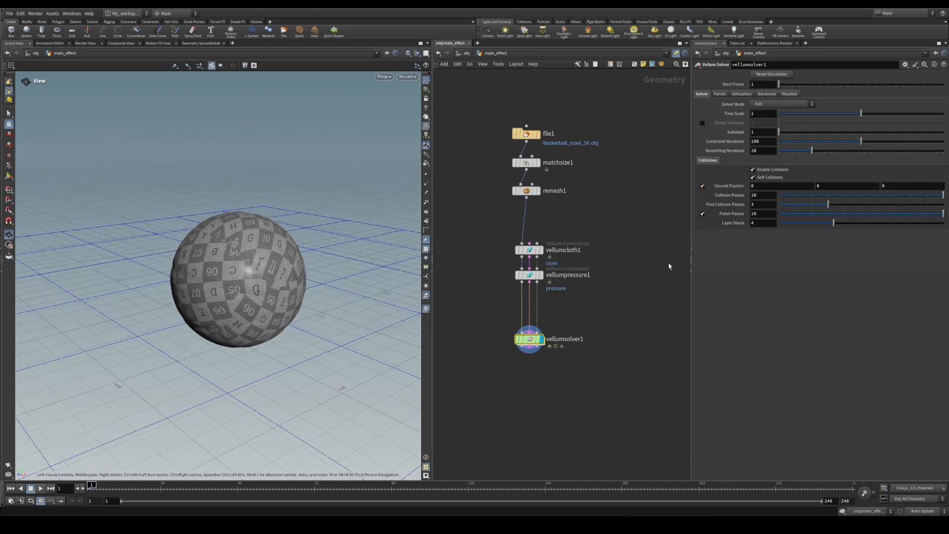
left_click(843, 187)
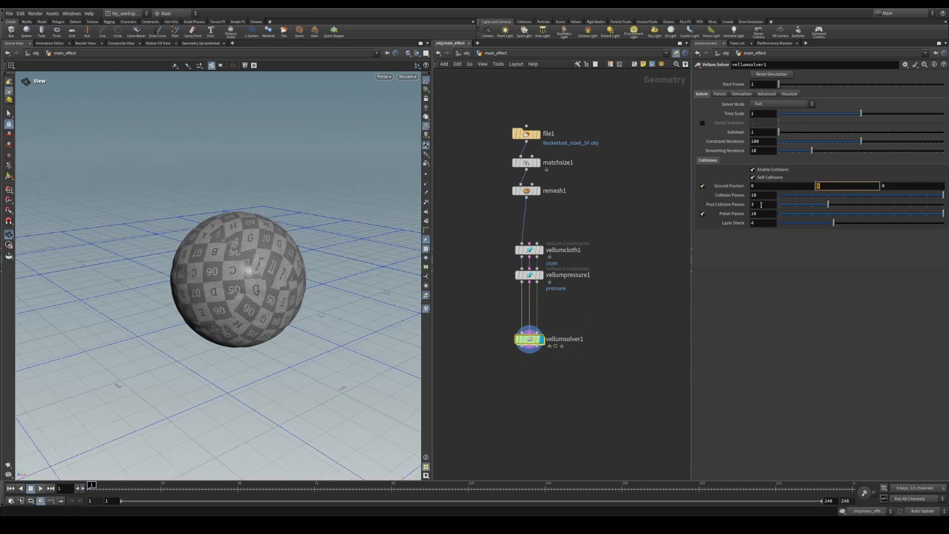
type("-0.01")
key("Return")
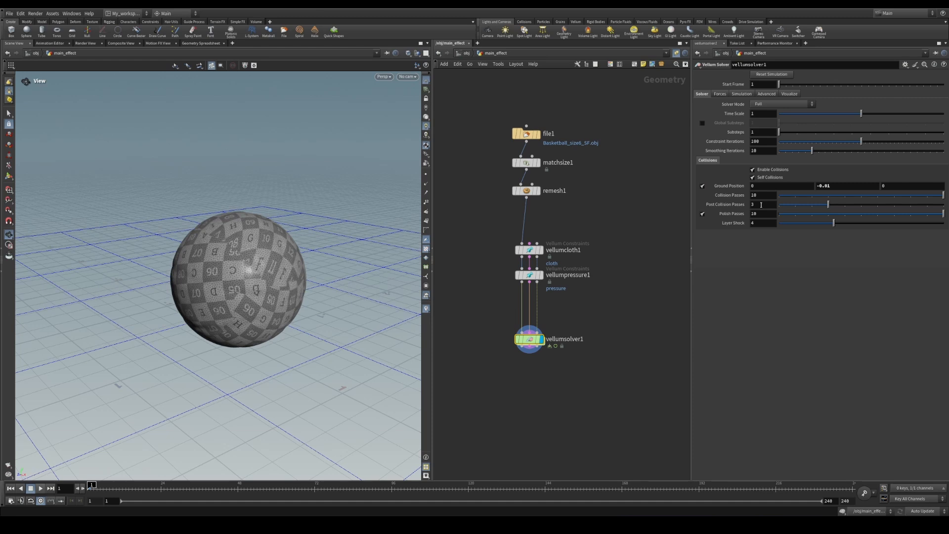
Check the ball's clearance above the ground plane, play the simulation, and replay the early frames of its impact
left_click_drag(252, 316, 243, 358)
scroll(242, 363, "up", 5)
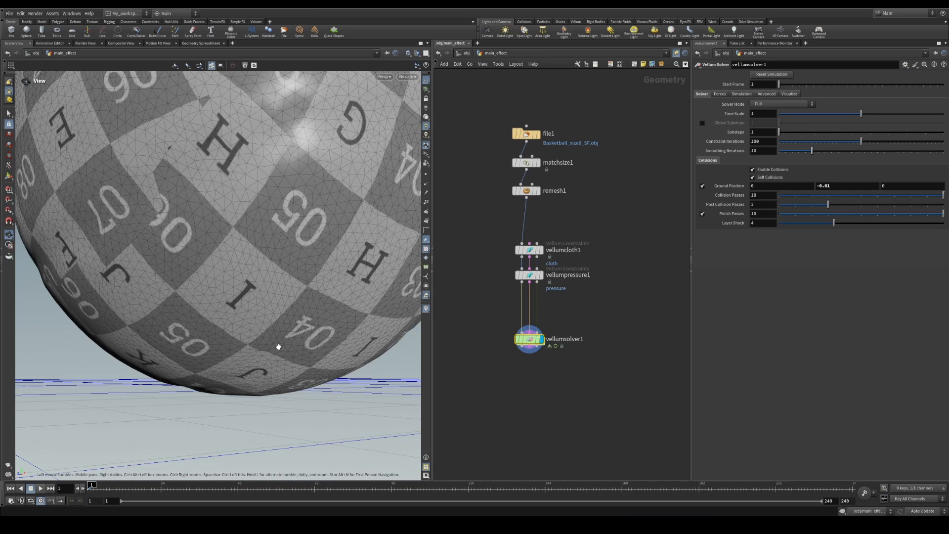
scroll(277, 347, "down", 5)
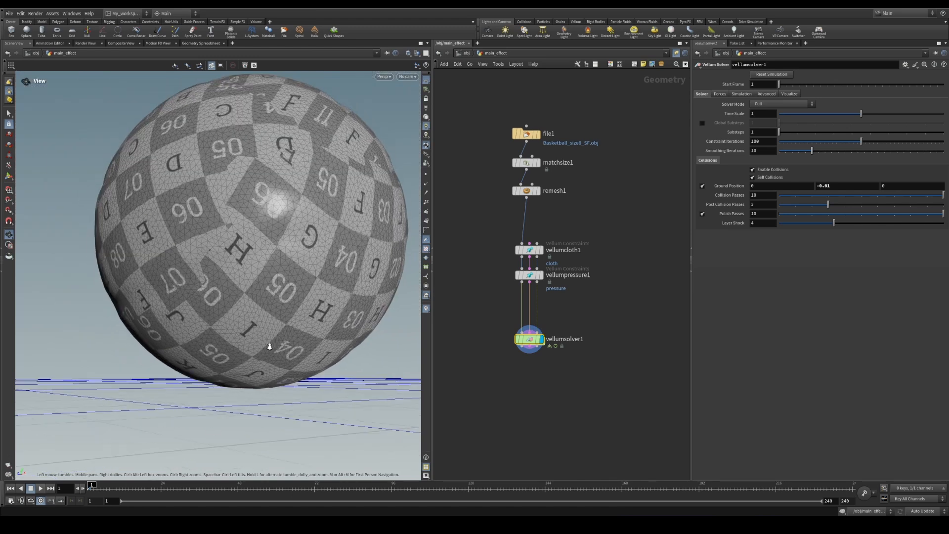
left_click_drag(269, 346, 316, 307)
scroll(316, 307, "down", 6)
left_click_drag(218, 421, 150, 459)
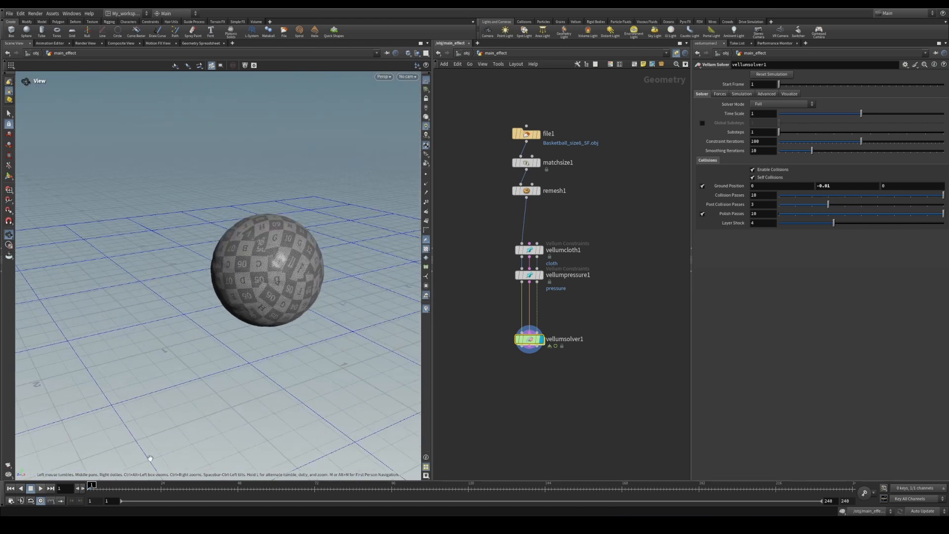
left_click(40, 489)
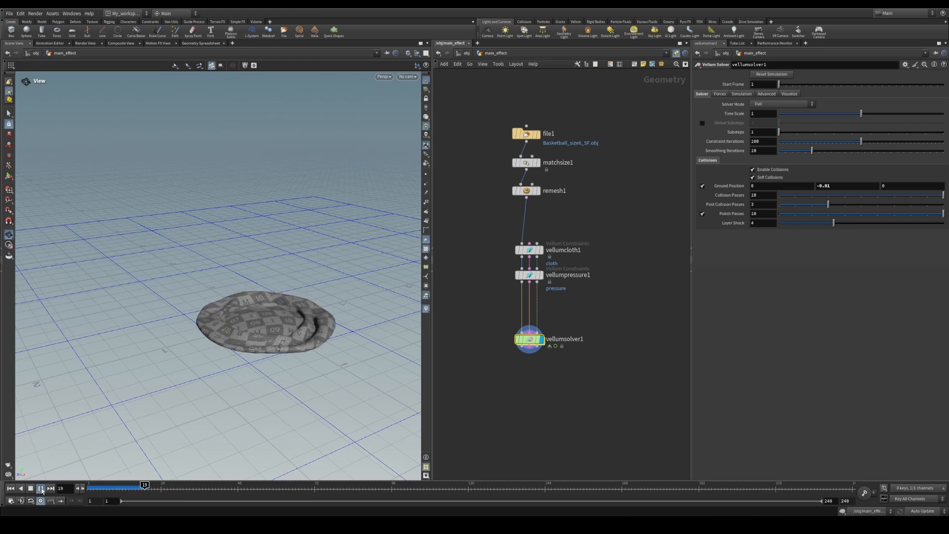
left_click(42, 490)
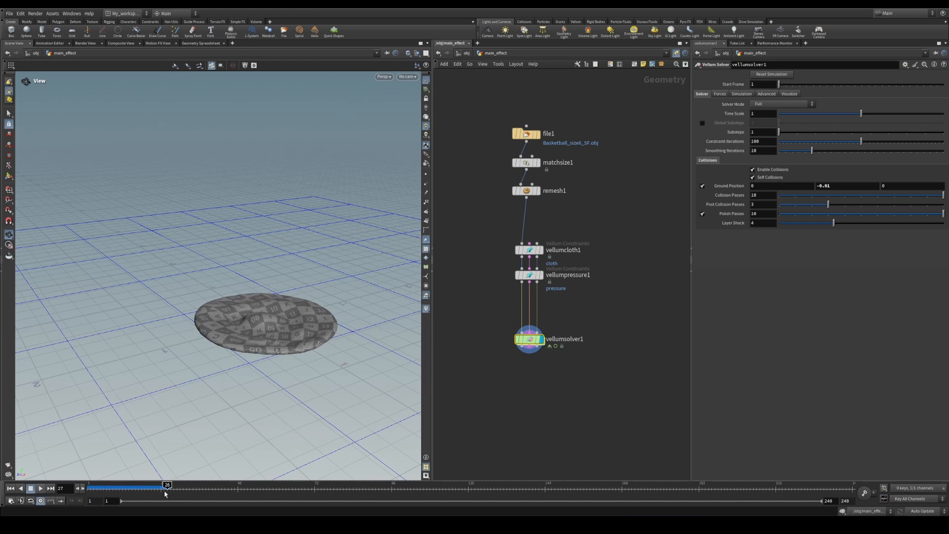
left_click_drag(157, 490, 103, 490)
left_click(41, 489)
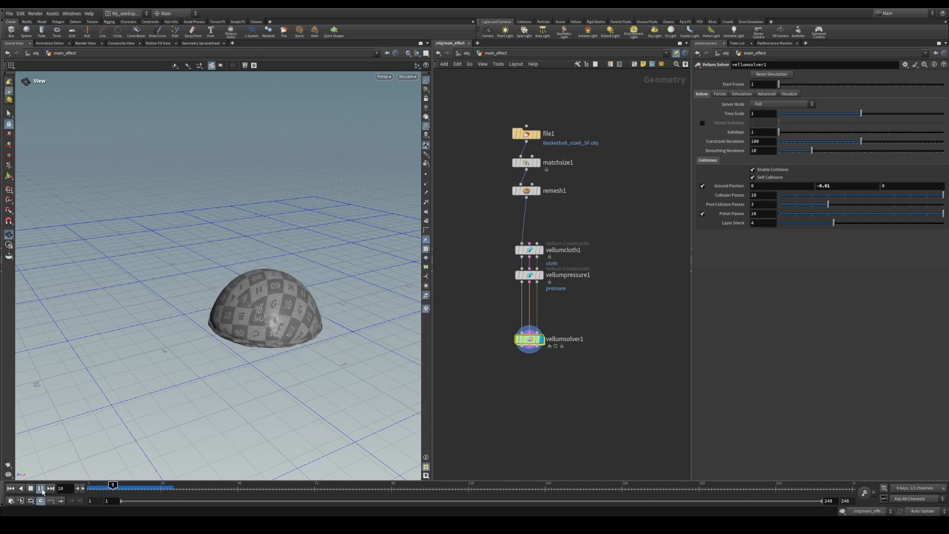
Return the simulation to the first frame and set the stretch stiffness of vellumpressure1 to 10
left_click(91, 489)
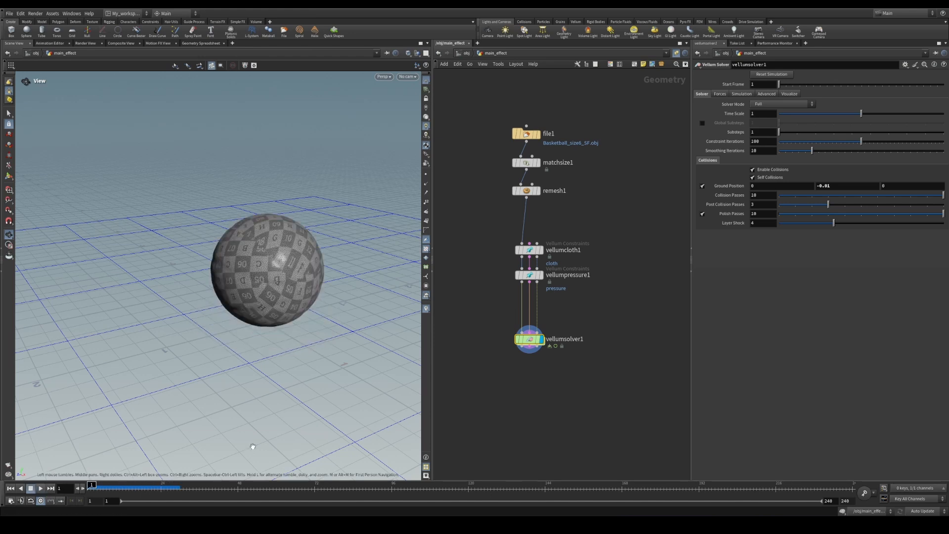
middle_click_drag(560, 277, 547, 341)
left_click(517, 338)
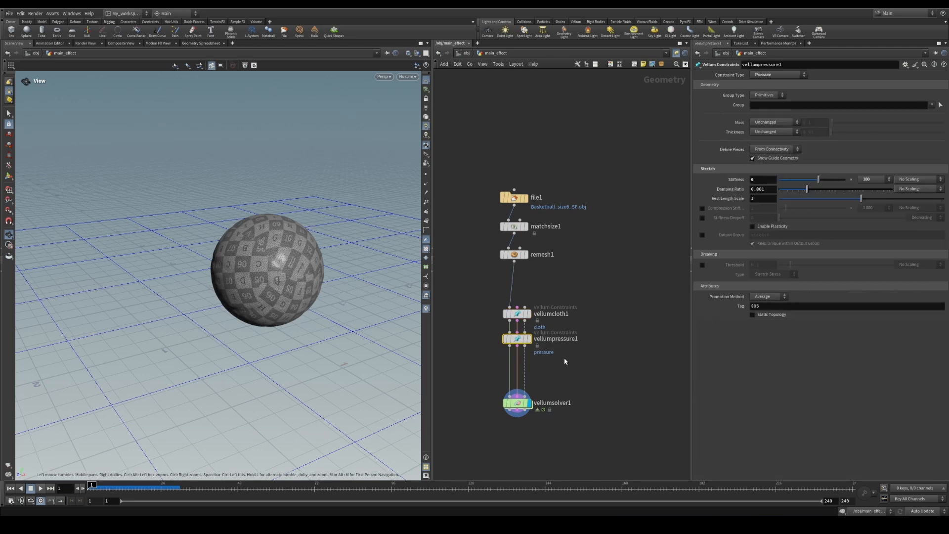
left_click(763, 179)
type("10")
key("Return")
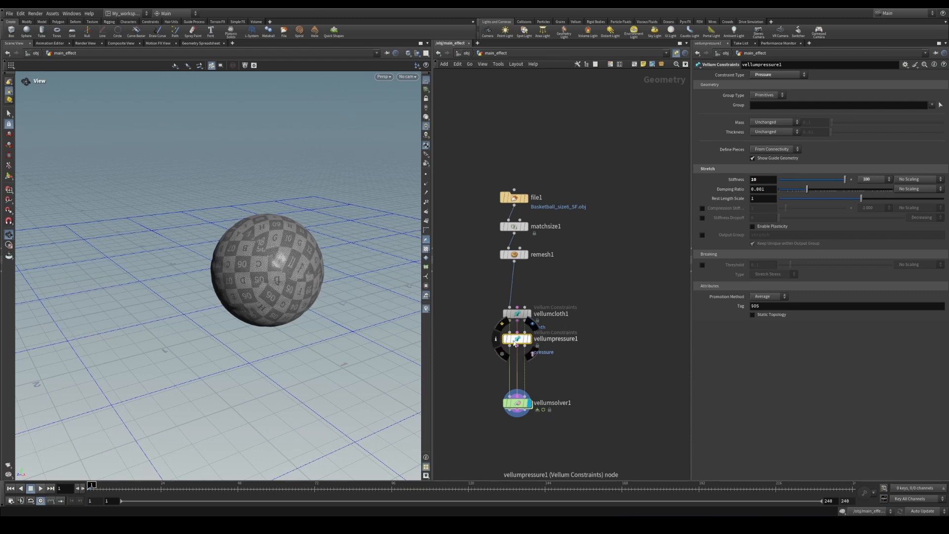
left_click_drag(517, 339, 516, 340)
Set the vellumpressure1 stiffness multiplier to 1000 and its damping ratio to 0.01
left_click(882, 179)
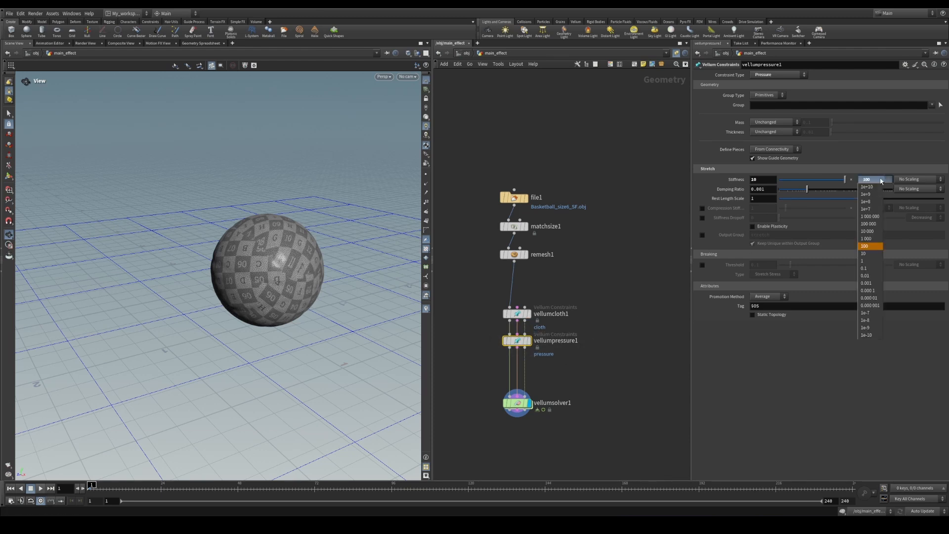
left_click(875, 239)
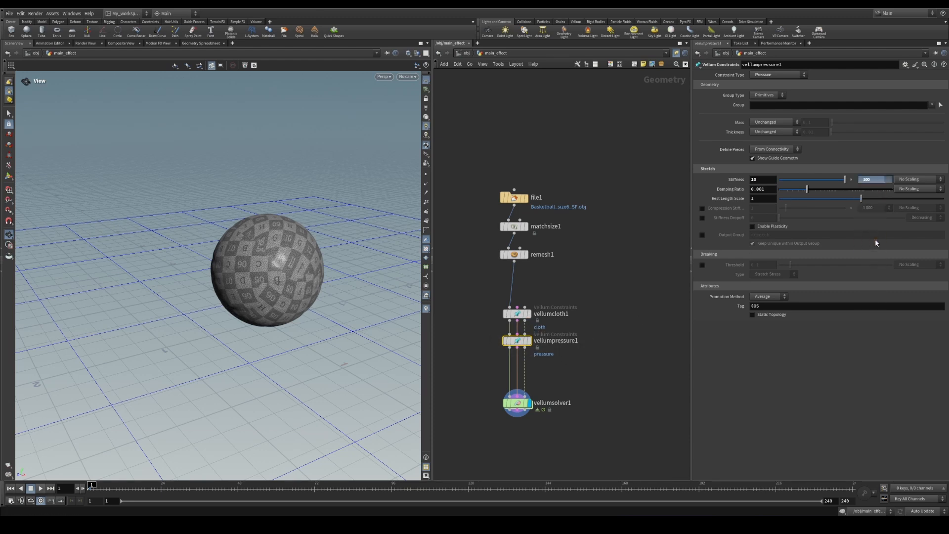
left_click(771, 191)
key("Return")
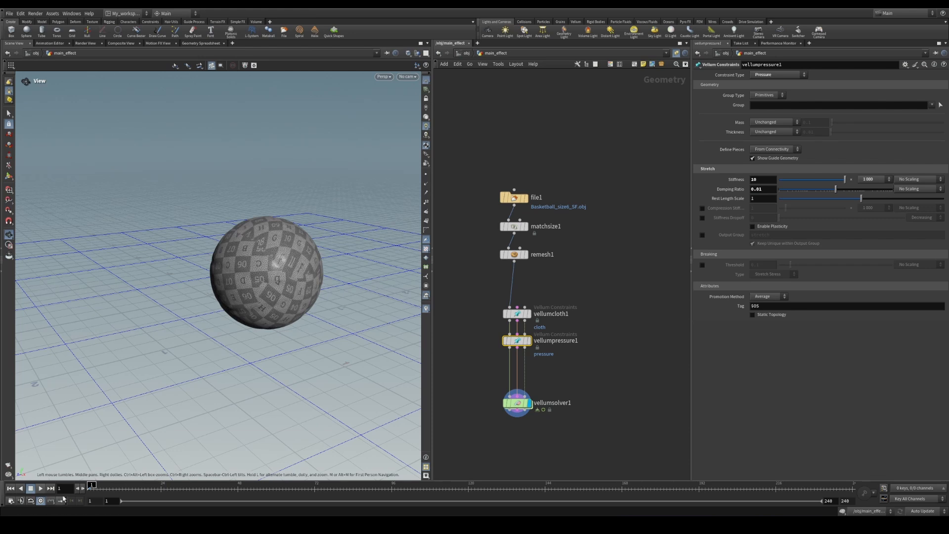
Play the simulation to check how the stiffer ball hits the ground, and return to the first frame
left_click(41, 488)
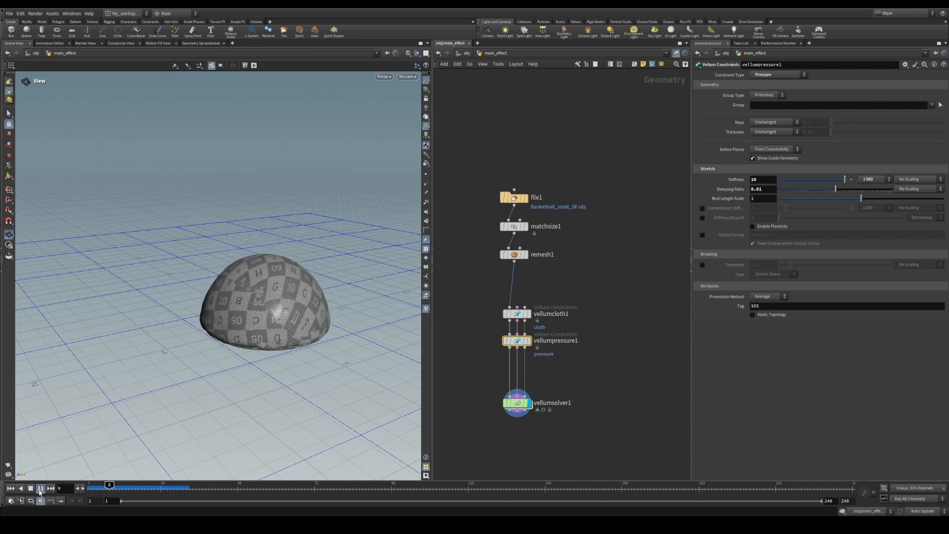
left_click_drag(251, 349, 269, 309)
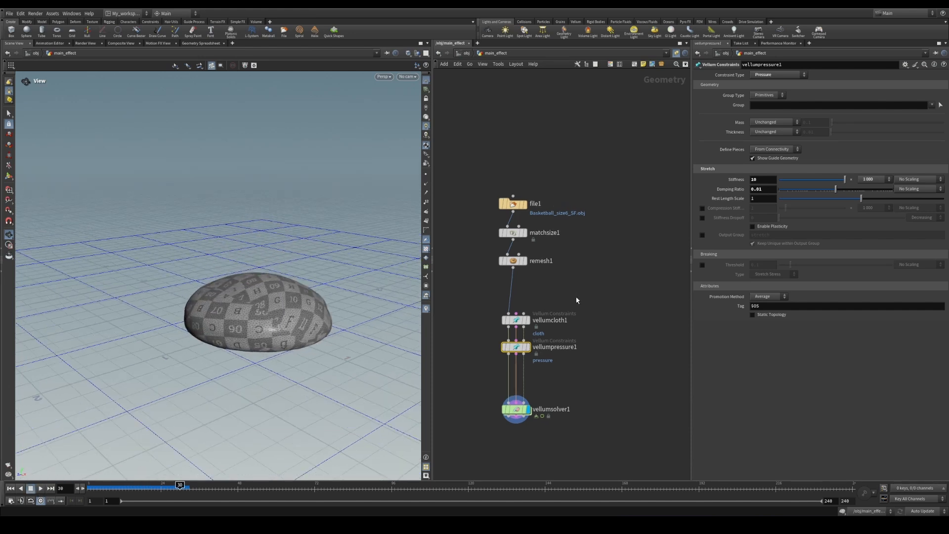
middle_click_drag(562, 292, 529, 288)
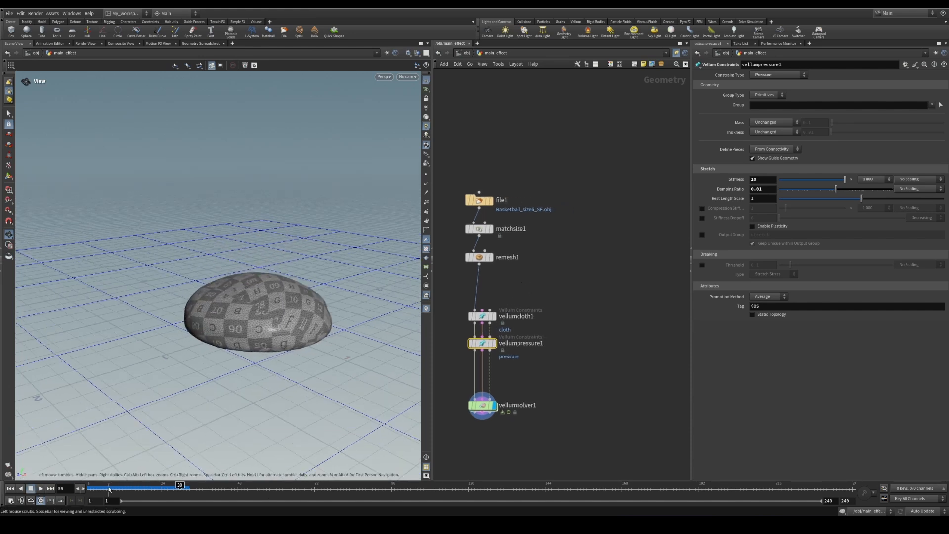
key("ctrl+Up")
left_click_drag(285, 283, 271, 231)
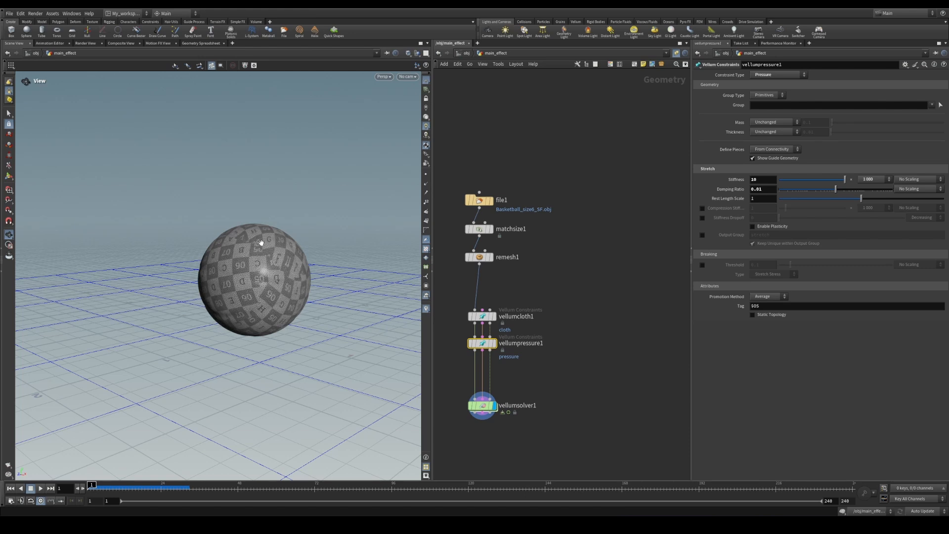
left_click_drag(261, 242, 277, 274)
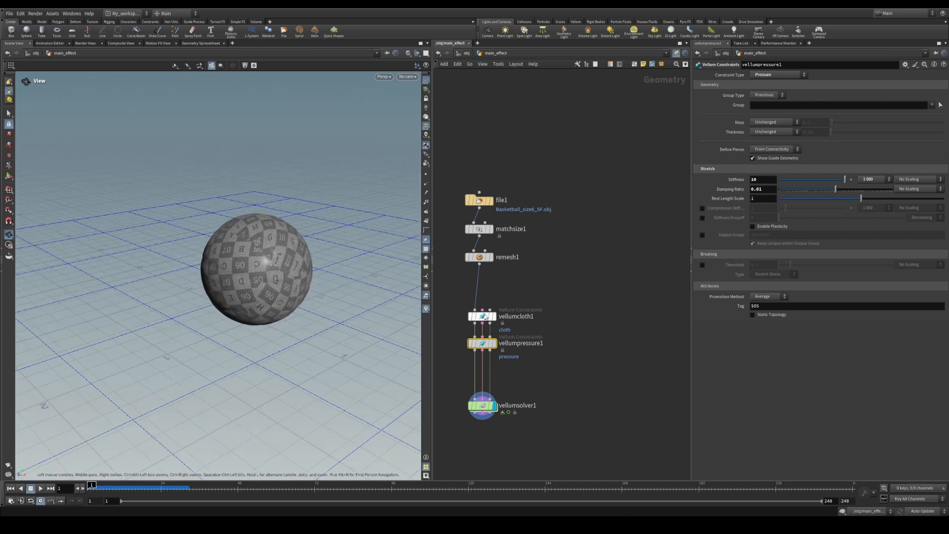
Add an Edge Fracture node, insert it between remesh1 and vellumcloth1, and display its result
middle_click_drag(534, 281, 540, 274)
key("Tab")
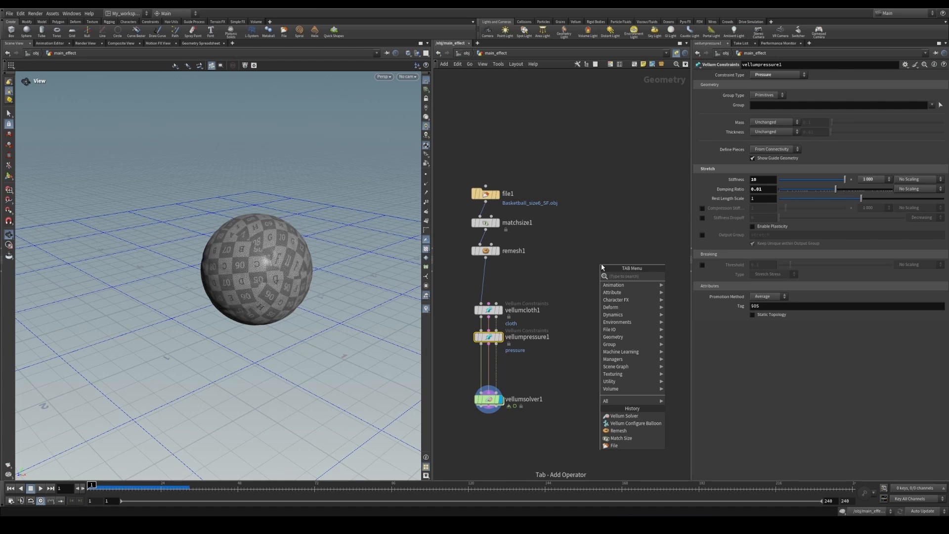
type("edge")
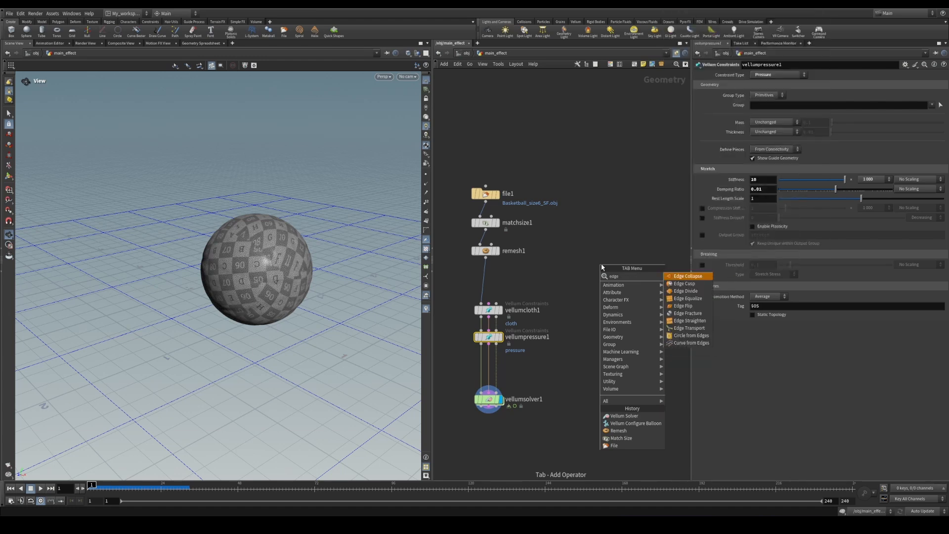
type(" f")
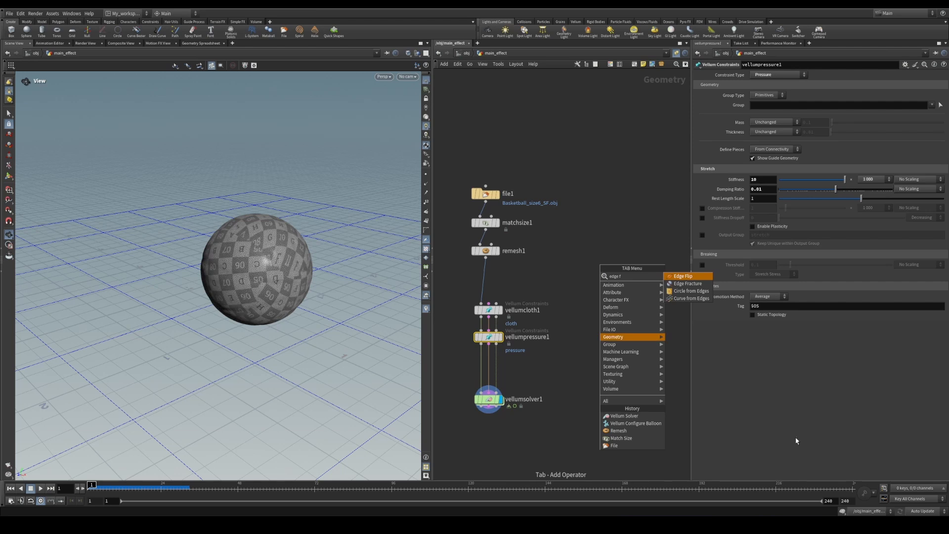
left_click(693, 285)
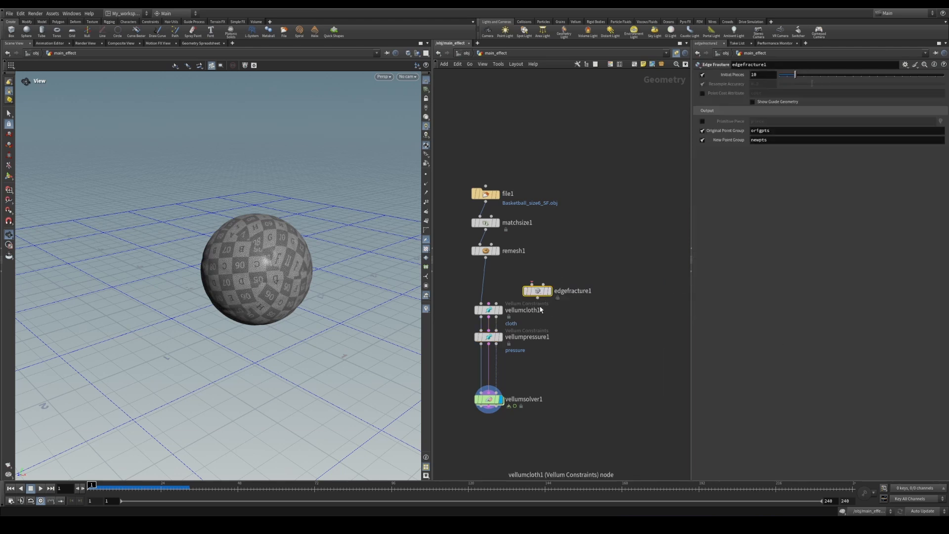
left_click(493, 280)
left_click_drag(493, 279, 498, 280)
left_click(496, 279)
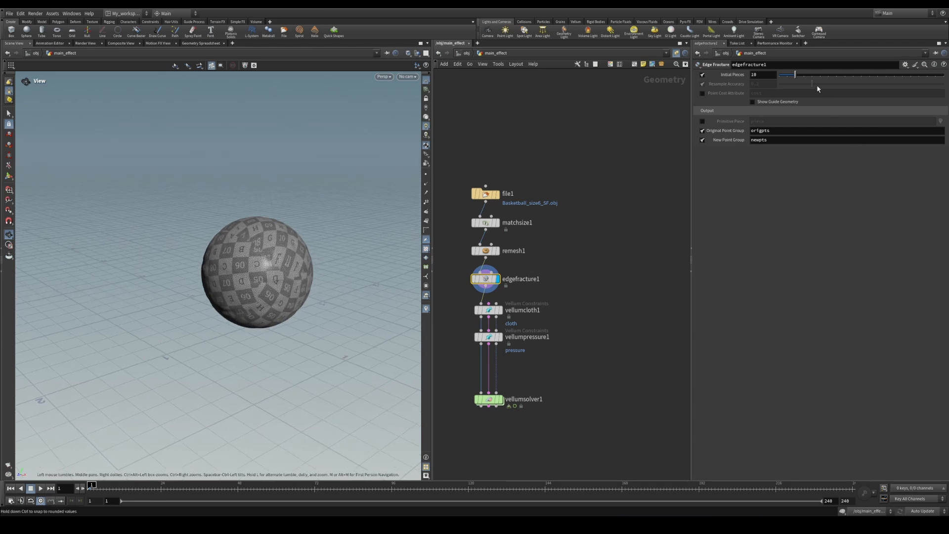
Set the Edge Fracture's Initial Pieces to 100 and enable its Primitive Piece attribute to show the pieces on the ball
left_click_drag(796, 75, 944, 74)
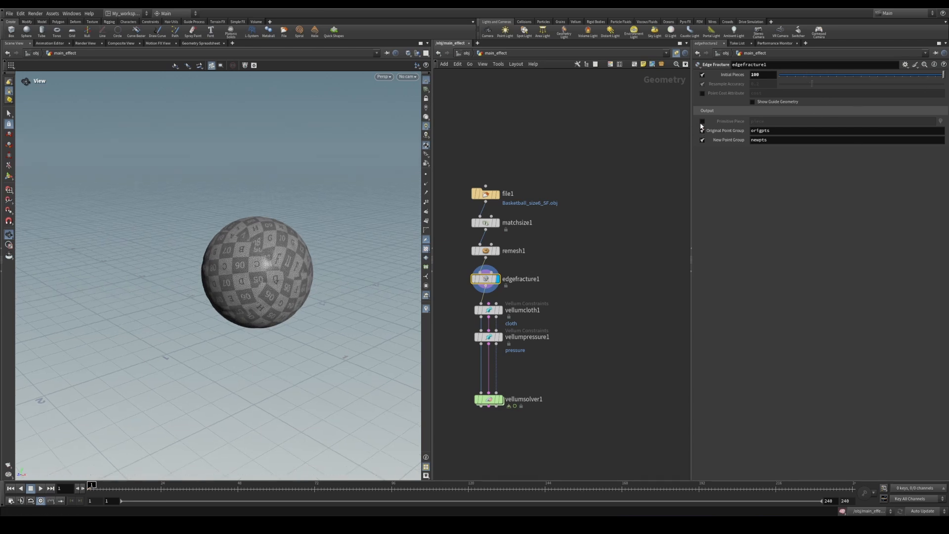
left_click(703, 121)
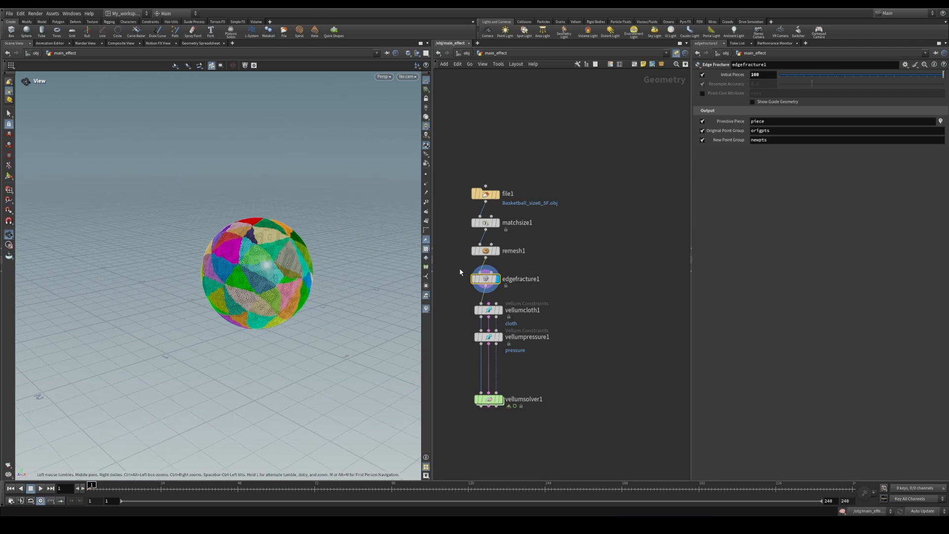
scroll(256, 295, "up", 3)
left_click_drag(256, 295, 280, 325)
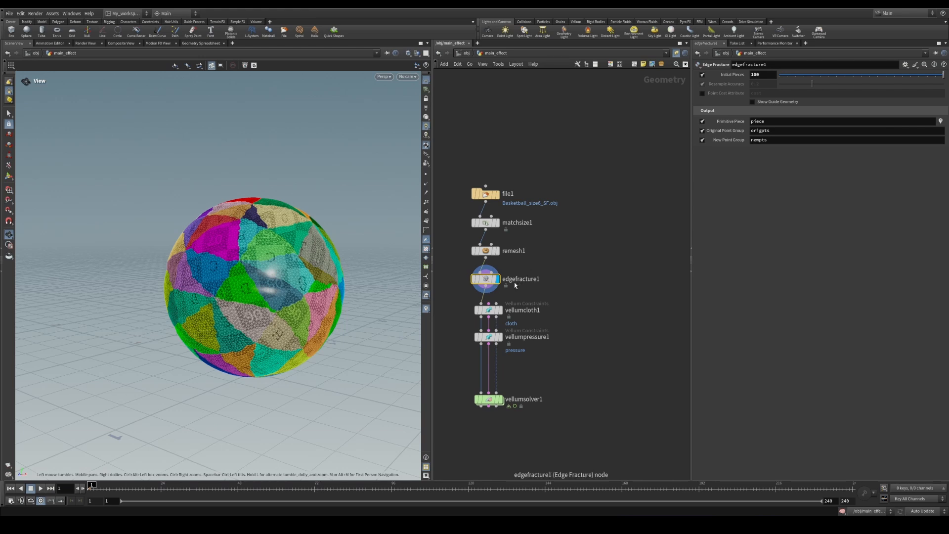
Move the Vellum cloth, pressure and solver nodes further below edgefracture1 to make room in the network
left_click_drag(449, 297, 549, 413)
left_click_drag(492, 311, 484, 330)
middle_click_drag(484, 330, 525, 277)
left_click_drag(526, 277, 530, 287)
Try 222 Initial Pieces on edgefracture1, raise the count to 333, and inspect the fractured ball
left_click(528, 217)
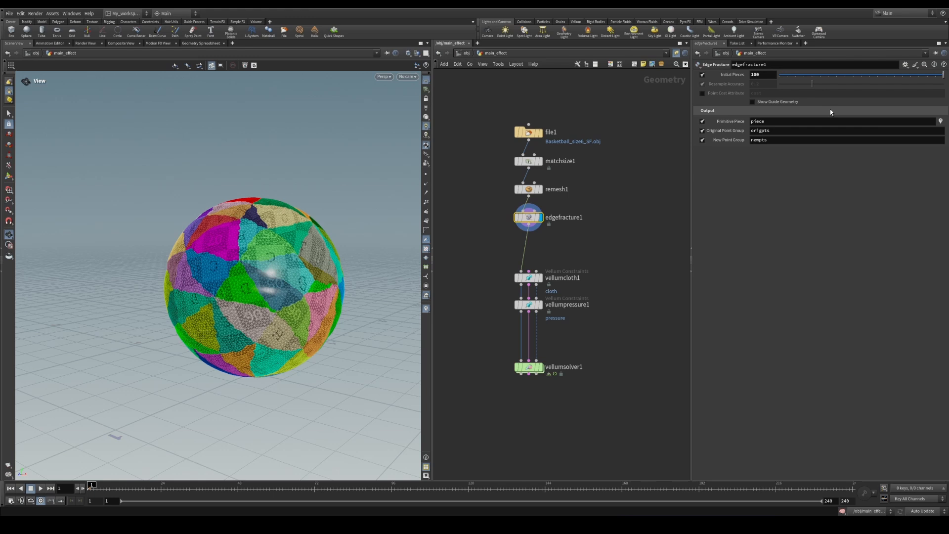
double_click(767, 74)
type("222")
key("Return")
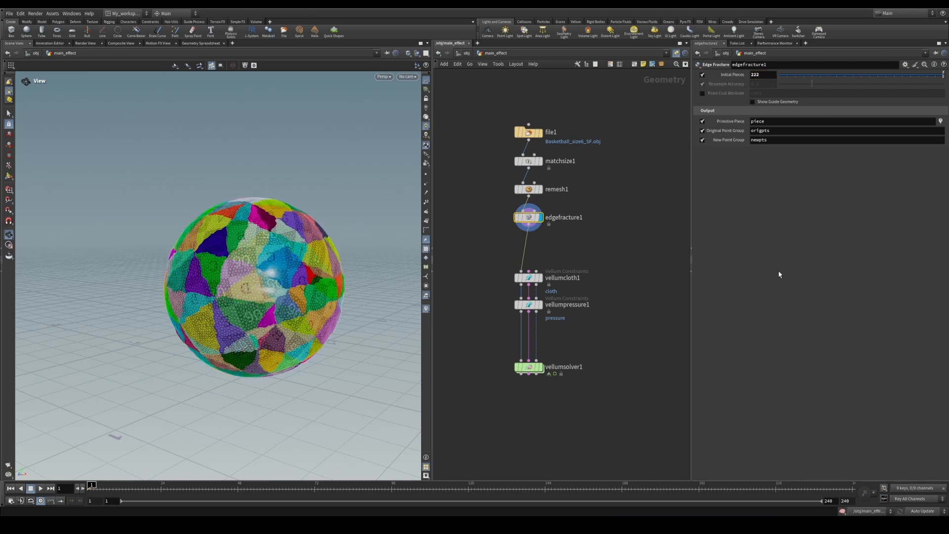
double_click(763, 74)
type("333")
key("Return")
mouse_move(292, 289)
left_mouse_down()
mouse_move(209, 319)
mouse_move(247, 297)
mouse_move(281, 257)
mouse_move(266, 282)
mouse_move(273, 289)
mouse_move(297, 279)
left_mouse_up()
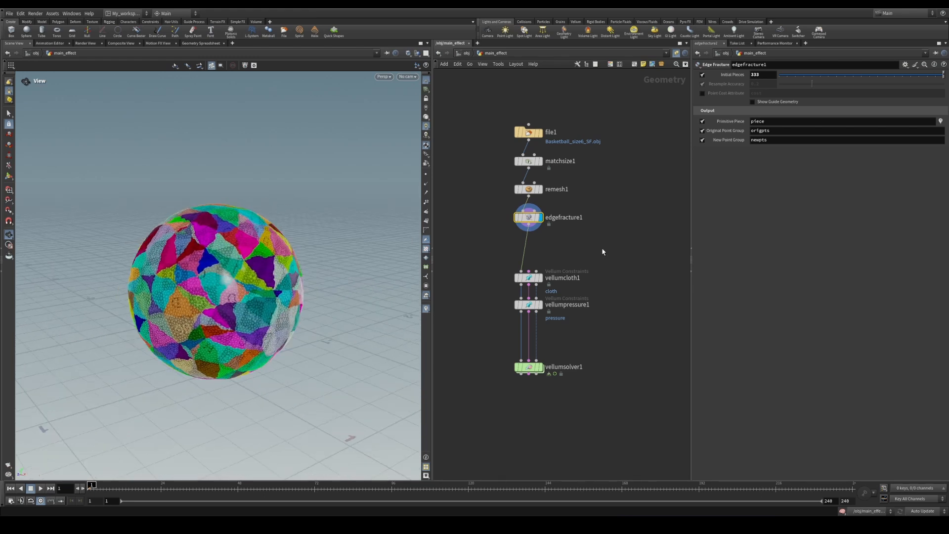
Move edgefracture1 down between remesh1 and vellumcloth1 and examine the ball's pieces from other angles
left_click_drag(540, 231, 540, 249)
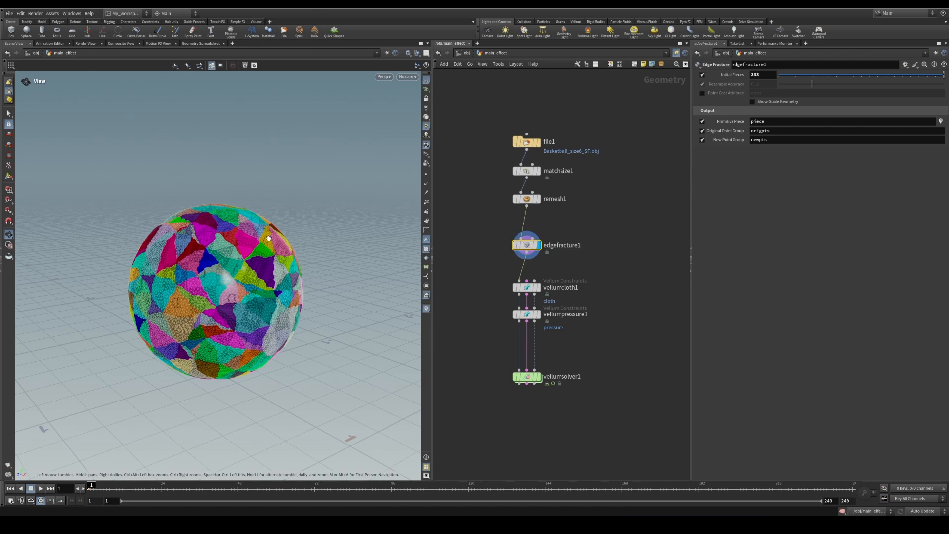
mouse_move(254, 289)
left_mouse_down()
mouse_move(246, 275)
mouse_move(244, 296)
left_mouse_up()
middle_click_drag(633, 231, 630, 237)
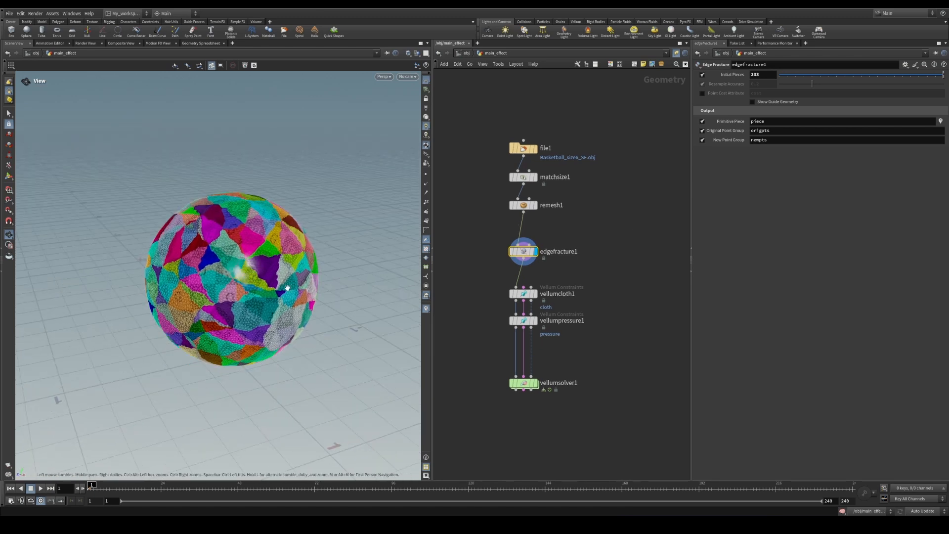
left_click_drag(259, 289, 256, 283)
Add a Helix node beside the main node chain and show its spiral around the ball as a template
middle_click_drag(648, 207, 623, 242)
key("Tab")
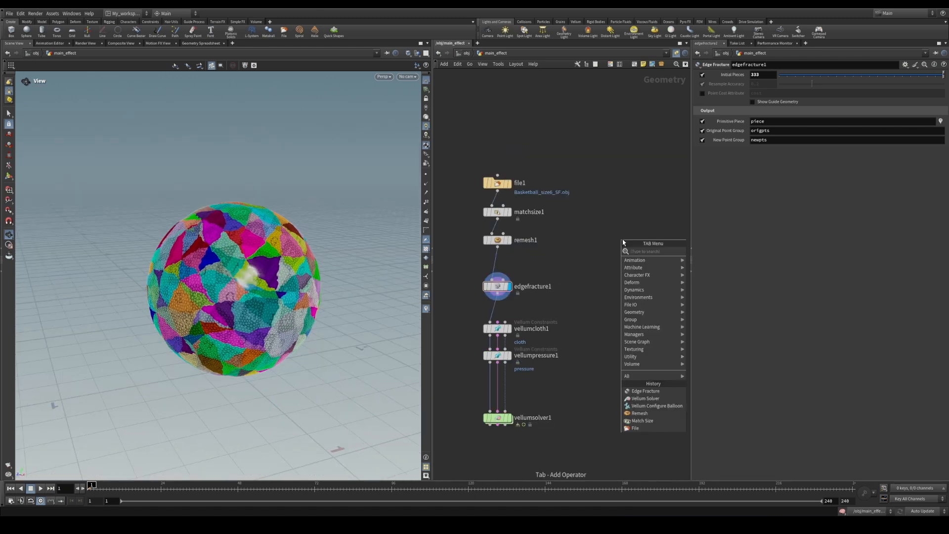
type("hel")
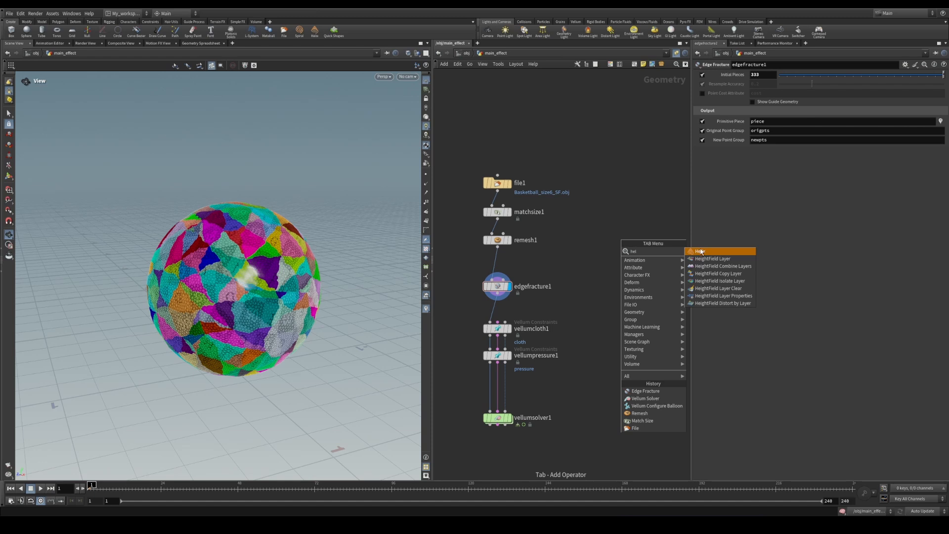
left_click(701, 251)
left_click_drag(634, 228, 631, 208)
left_click(633, 201)
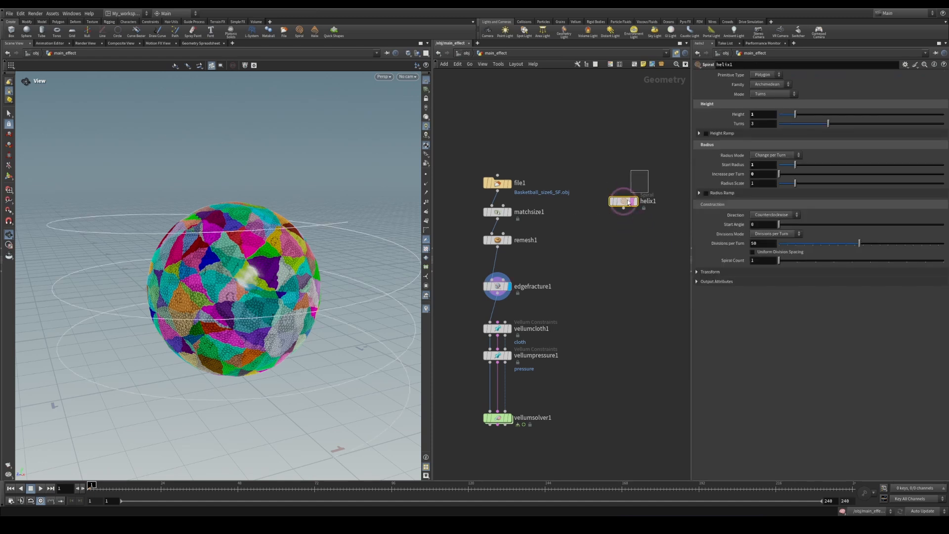
left_click_drag(242, 294, 262, 298)
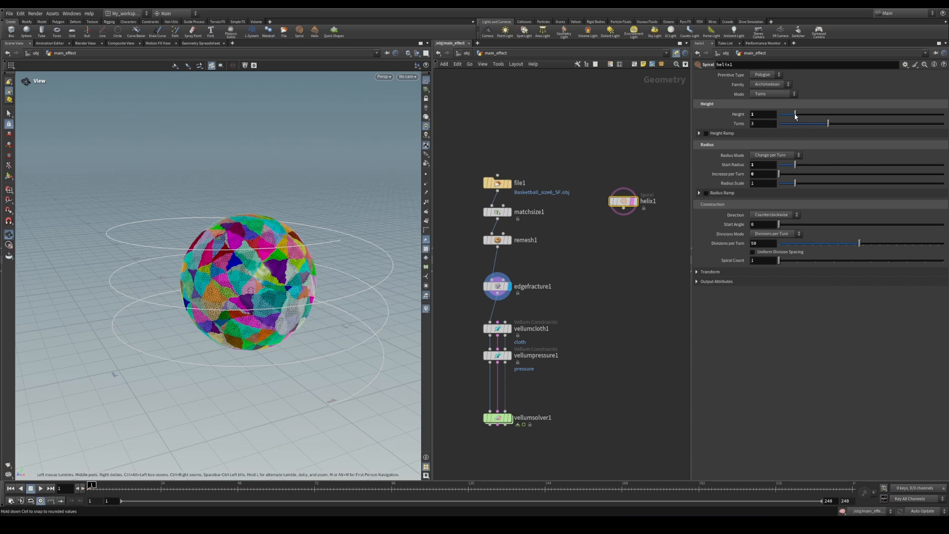
Adjust the helix height against the ball and set it to 1.01
left_click_drag(796, 116, 797, 116)
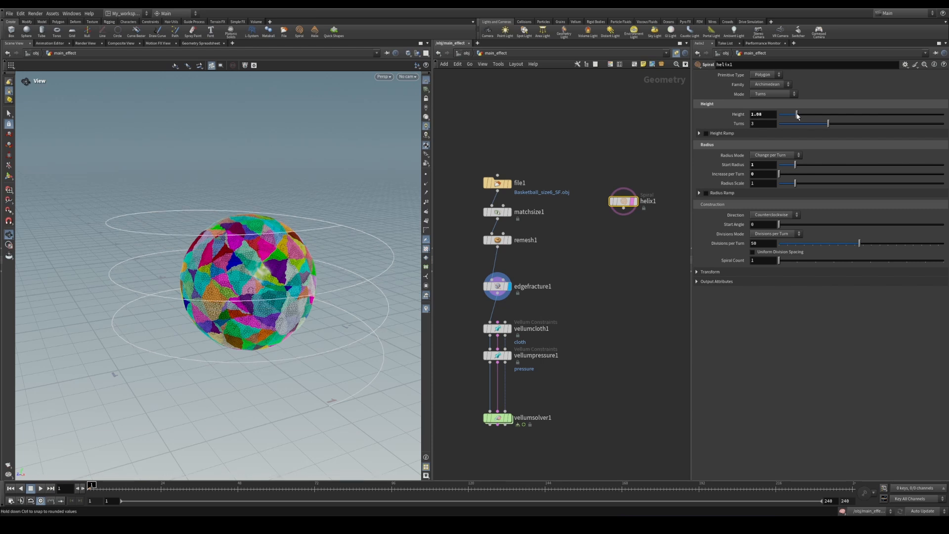
left_click_drag(259, 255, 271, 241)
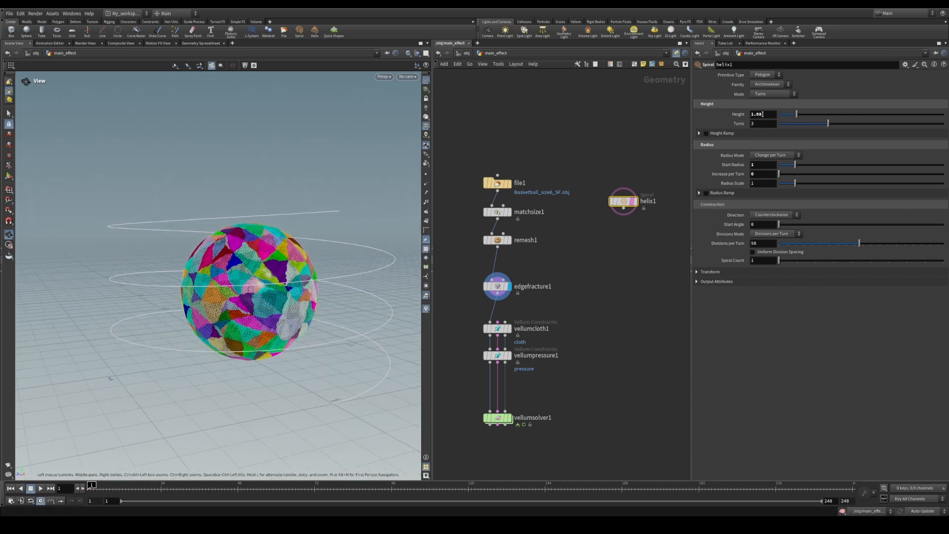
left_click(763, 115)
key("BackSpace")
type("1")
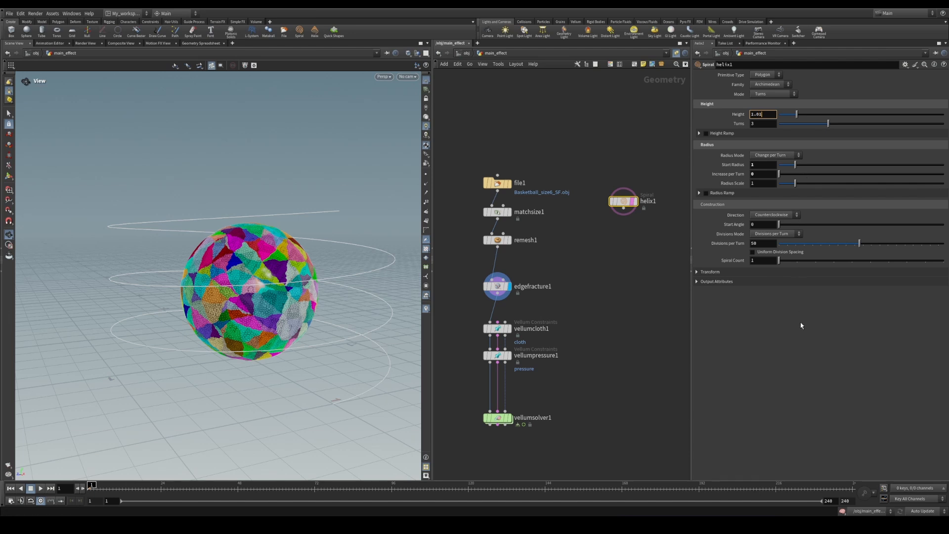
key("Return")
Check the target size in matchsize1, then reopen the helix1 settings and compare the spiral with the ball
left_click(498, 211)
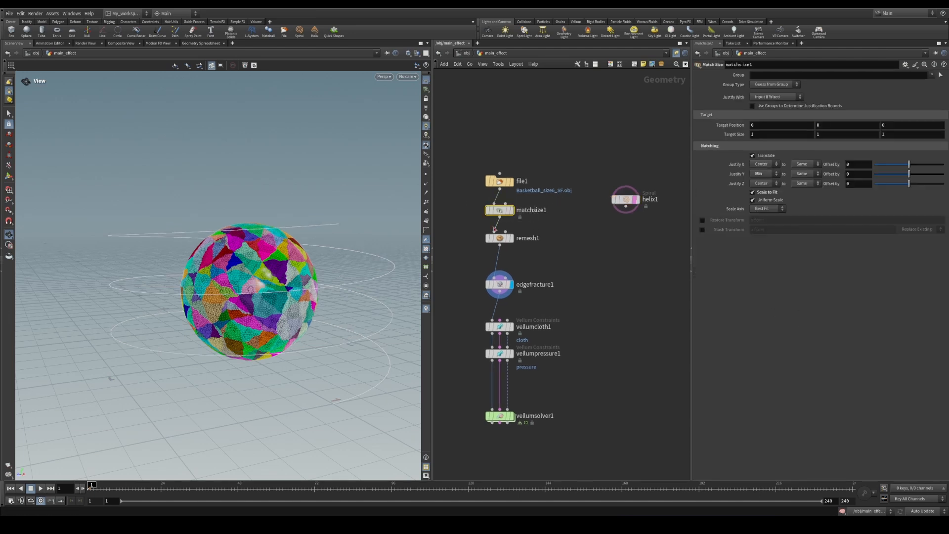
left_click_drag(274, 286, 291, 280)
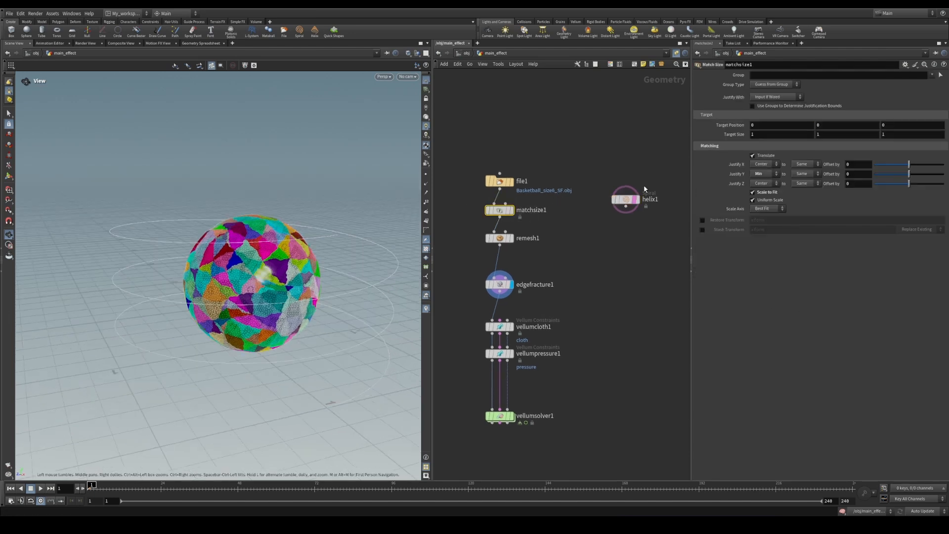
left_click(626, 199)
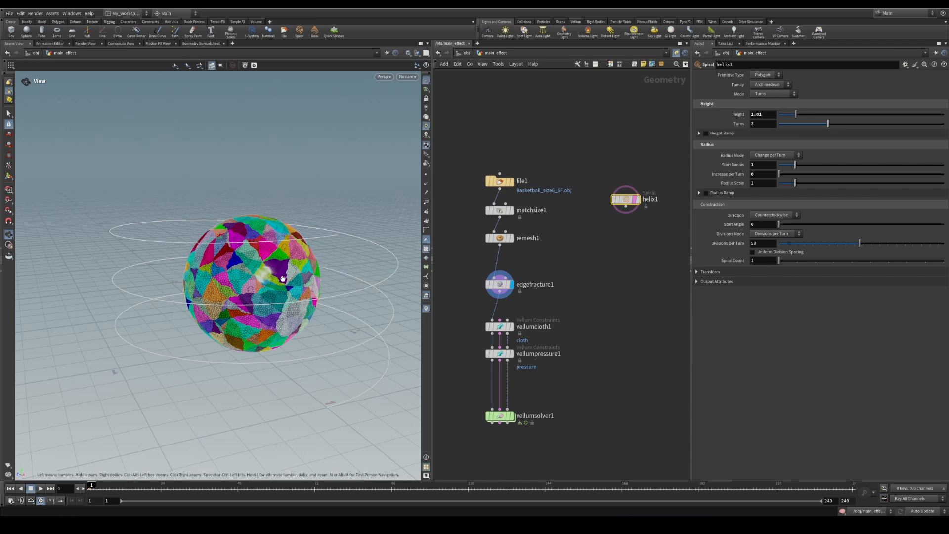
left_click_drag(269, 277, 269, 280)
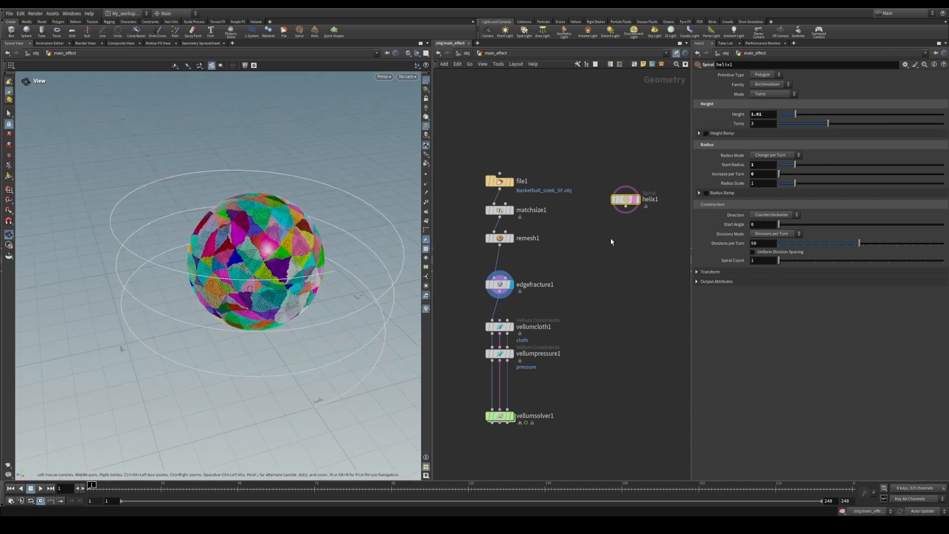
Hide the helix1 template, move helix1 up slightly and display remesh1's ball
left_click_drag(642, 202, 643, 188)
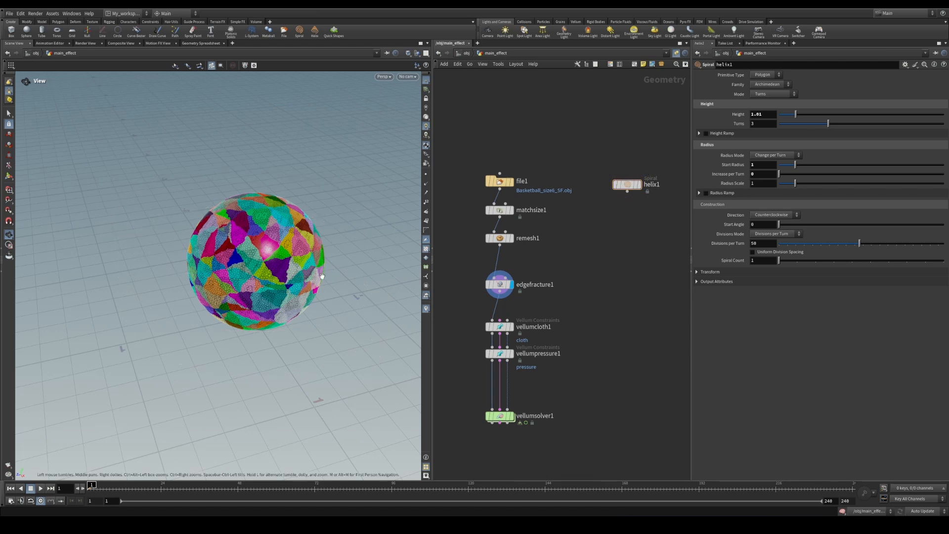
left_click(512, 239)
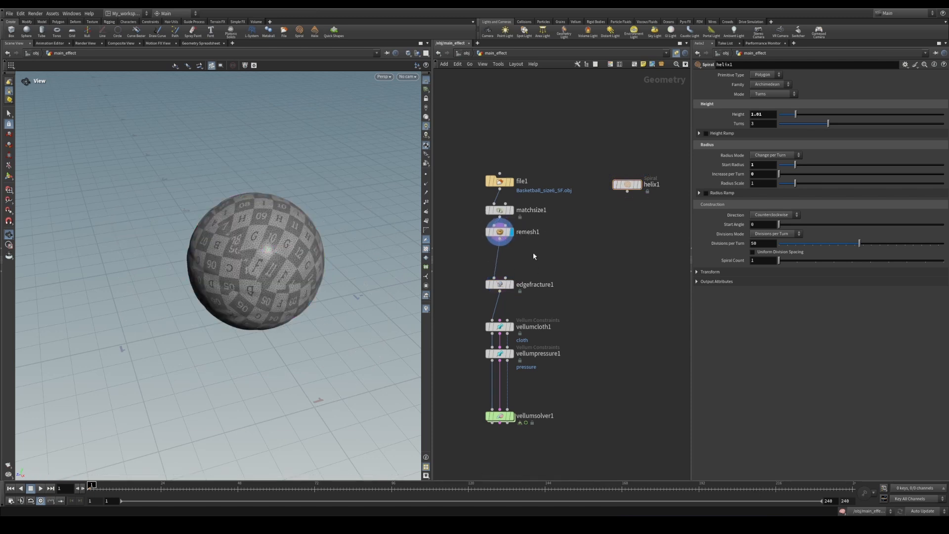
left_click_drag(504, 234, 504, 238)
left_click_drag(339, 246, 343, 235)
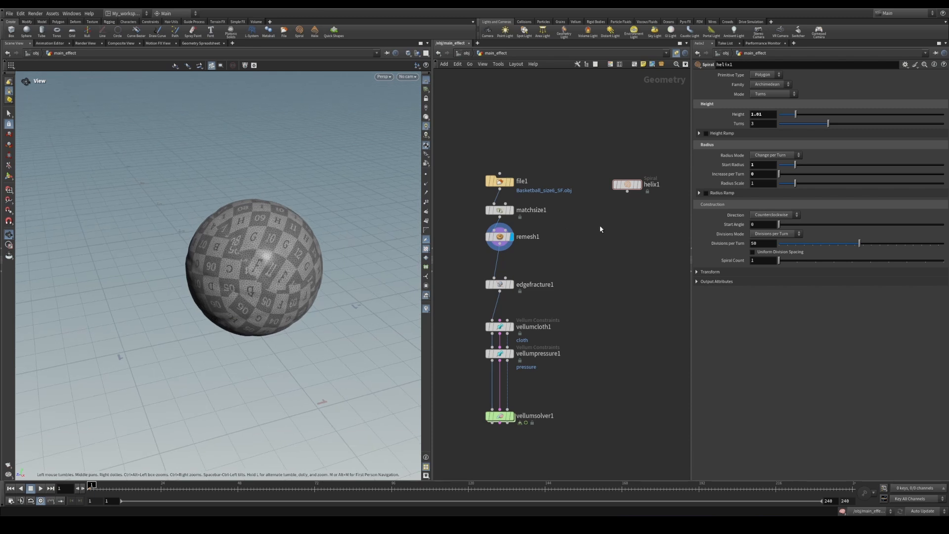
Add a Normal node beside the chain, fed by remesh1, and display its result
scroll(628, 227, "down", 2)
key("Tab")
type("n")
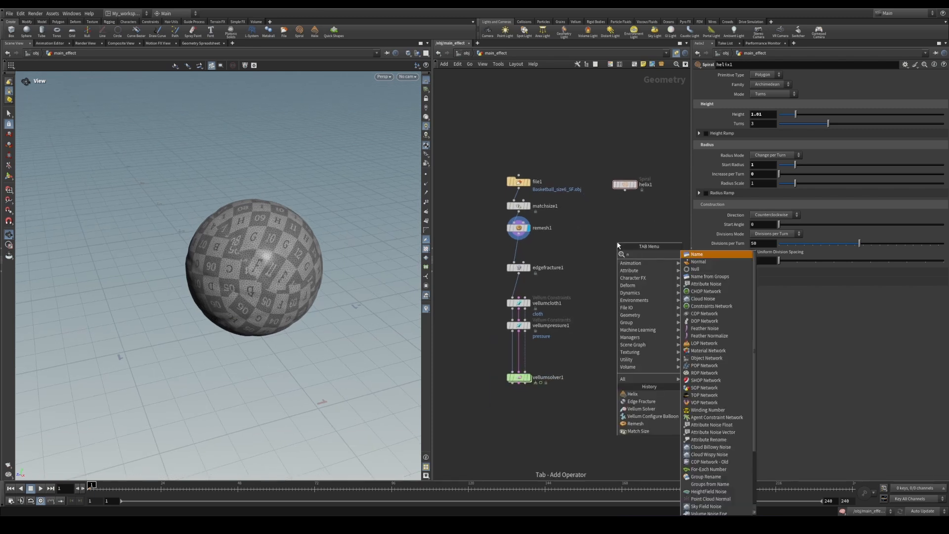
type("or")
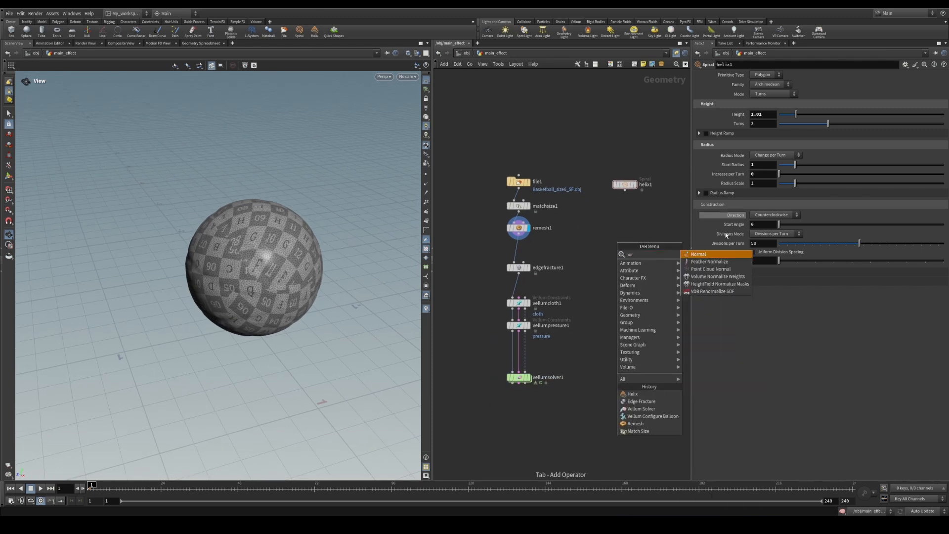
left_click(718, 253)
left_click(577, 236)
left_click_drag(519, 234, 587, 232)
left_click(588, 237)
Set normal1 to add normals to Points and place helix1 closer to it in the network
left_click(777, 122)
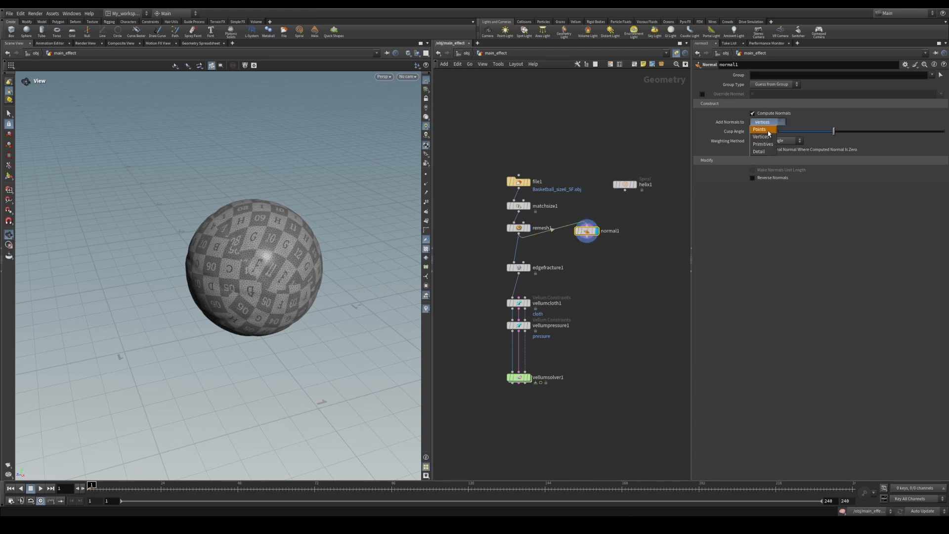
left_click(765, 115)
middle_click_drag(595, 235, 599, 221)
left_click_drag(591, 220, 600, 221)
middle_click_drag(615, 241, 597, 233)
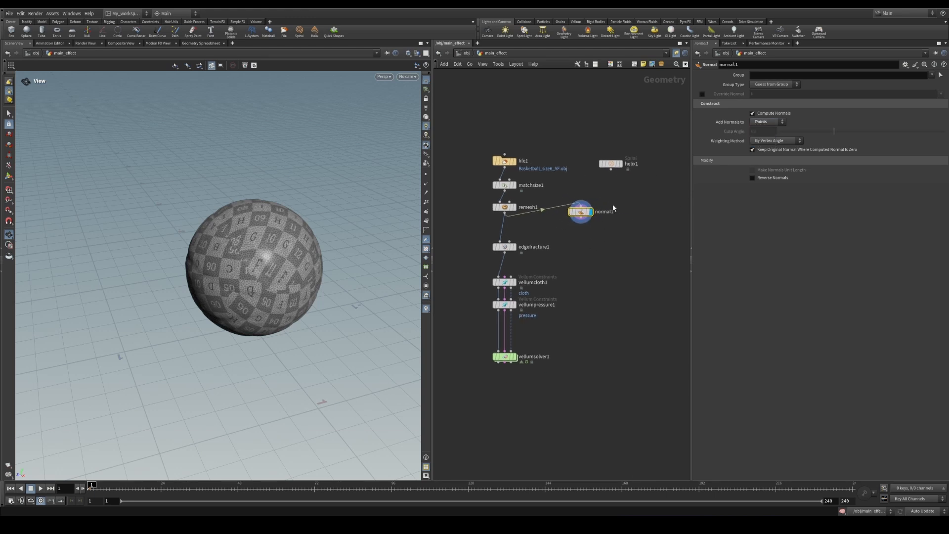
left_click_drag(611, 165, 633, 193)
Add a Ray node below helix1 and connect helix1 to its first input
key("Tab")
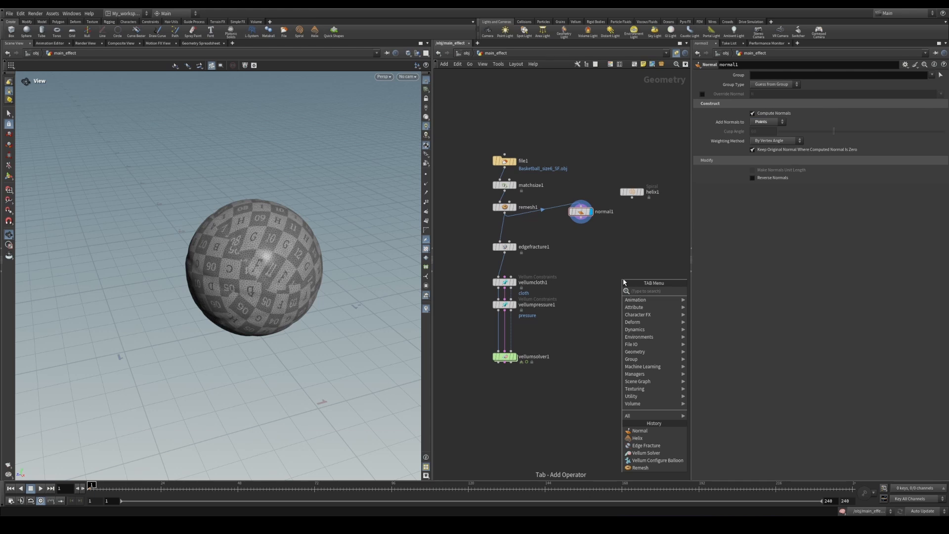
type("ray")
left_click(695, 291)
left_click(633, 251)
scroll(633, 270, "up", 1)
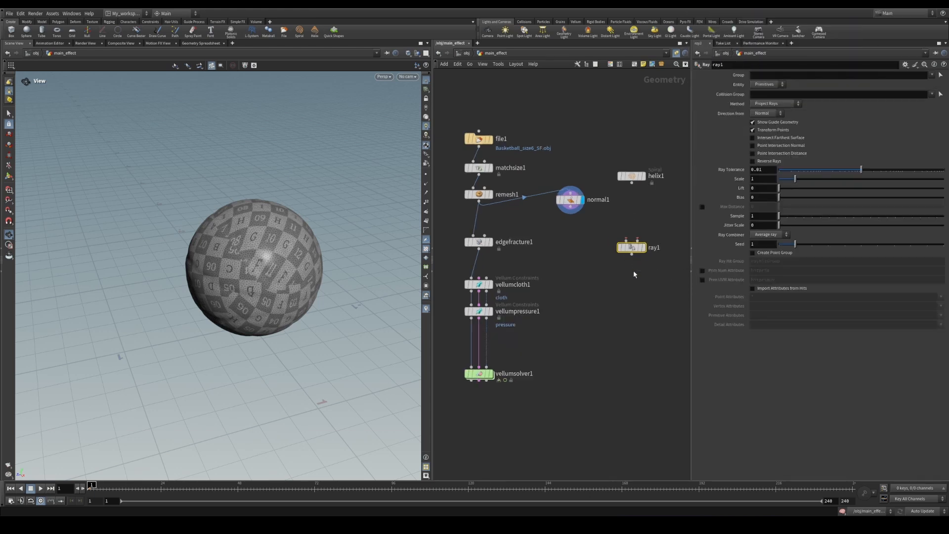
scroll(634, 270, "up", 1)
left_click_drag(619, 188, 613, 257)
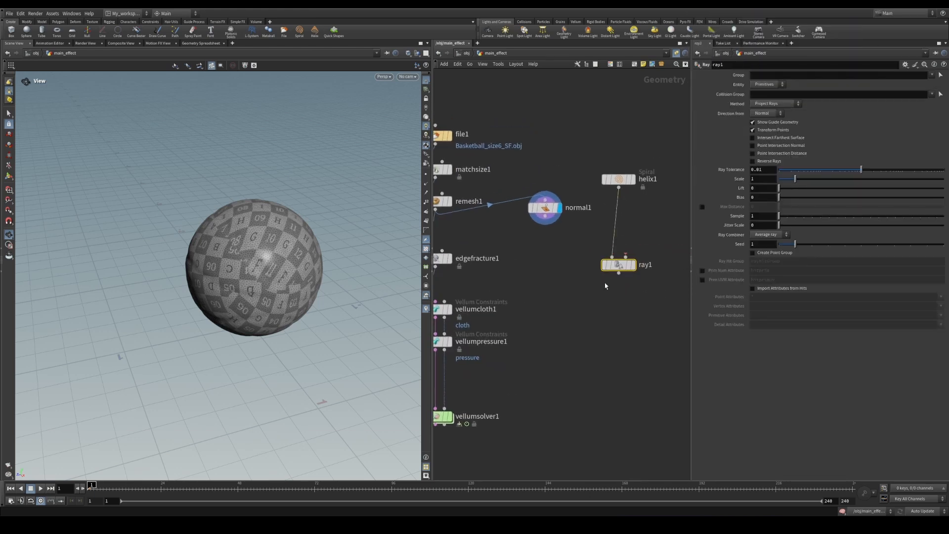
Connect normal1 to ray1's collision input and display ray1
middle_click_drag(605, 283, 584, 303)
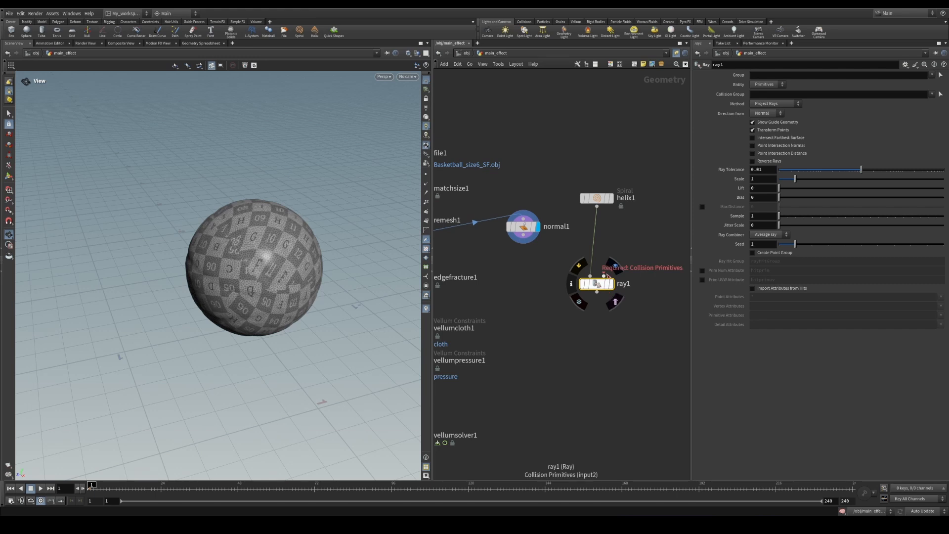
left_click_drag(608, 275, 523, 235)
left_click(611, 284)
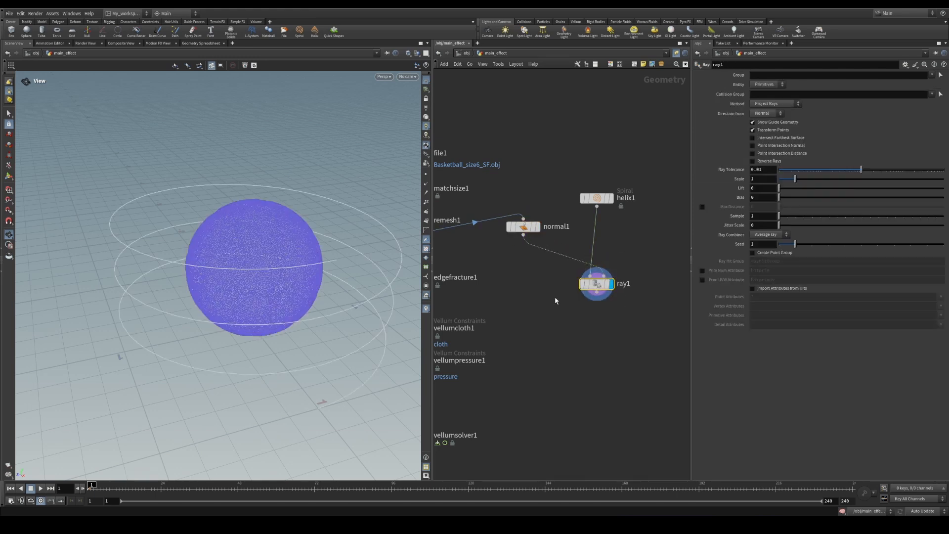
Switch ray1's projection method to Minimum Distance and check the spiral on the ball's surface
left_click_drag(294, 284, 290, 257)
left_click(787, 104)
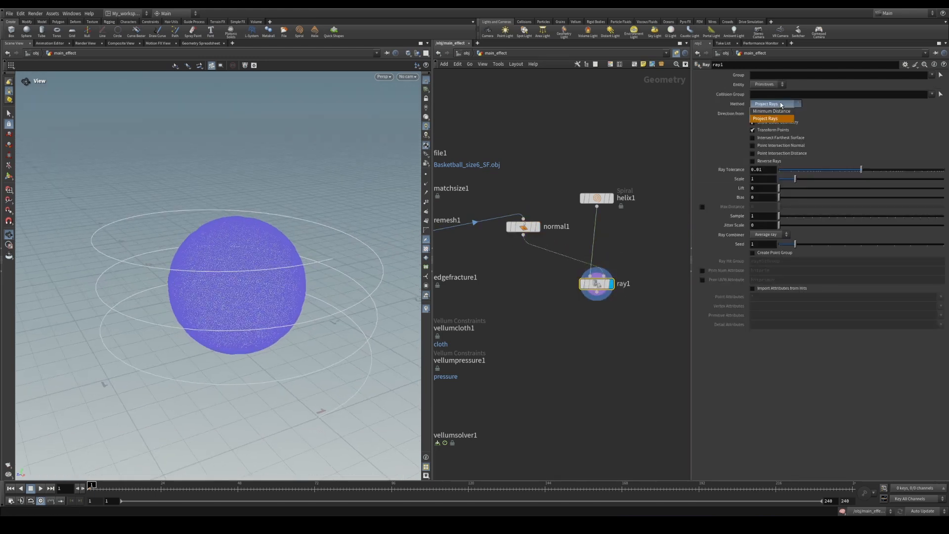
left_click(785, 114)
left_click_drag(262, 289, 394, 257)
Move helix1 up and insert a Resample node between helix1 and ray1
left_click_drag(596, 198, 596, 140)
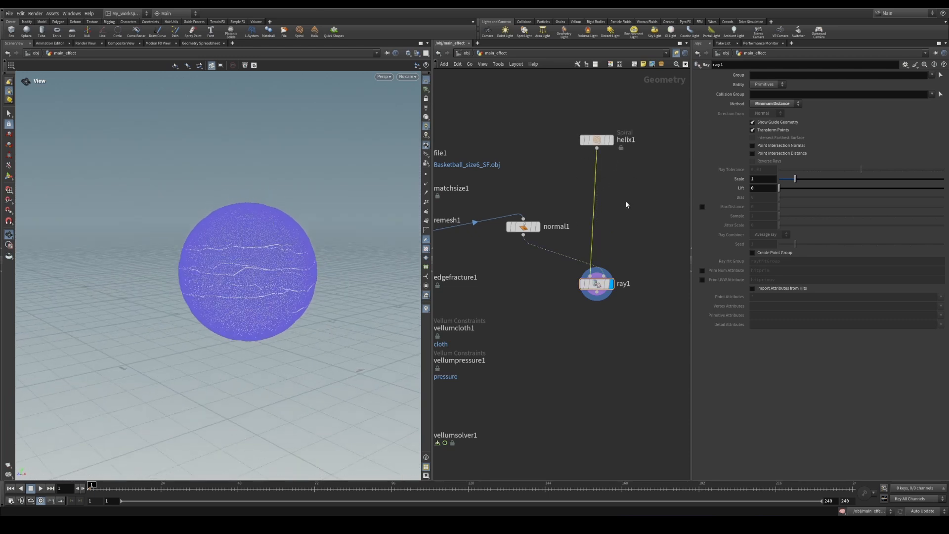
key("Tab")
type("red")
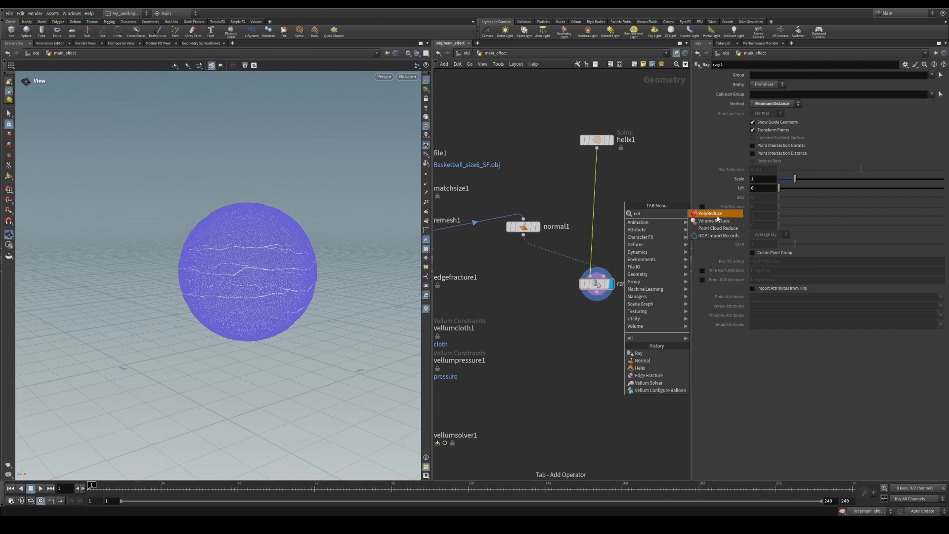
key("BackSpace")
type("sa")
left_click(715, 217)
left_click(590, 197)
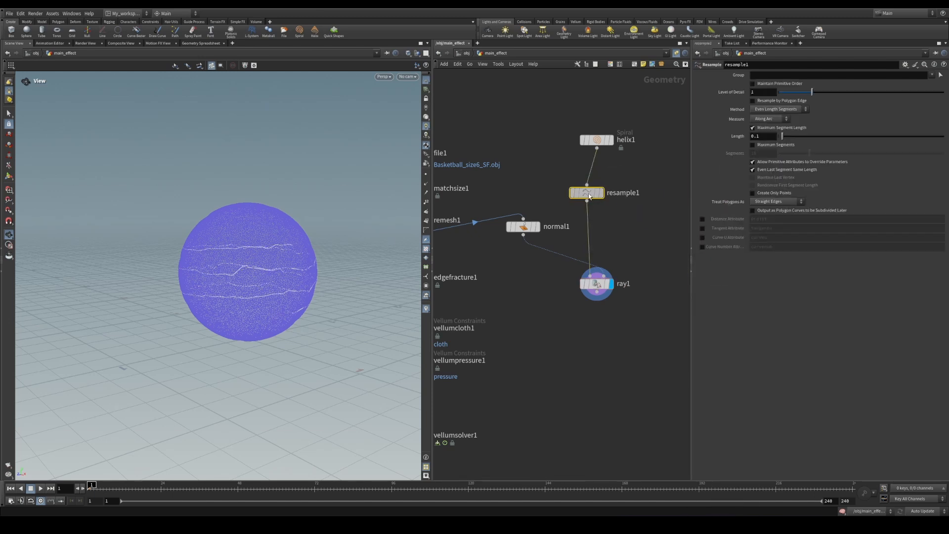
Set resample1's maximum segment length to 0.01 and move the node after ray1, with viewport point display turned on
left_click(767, 138)
type("0.01")
key("Return")
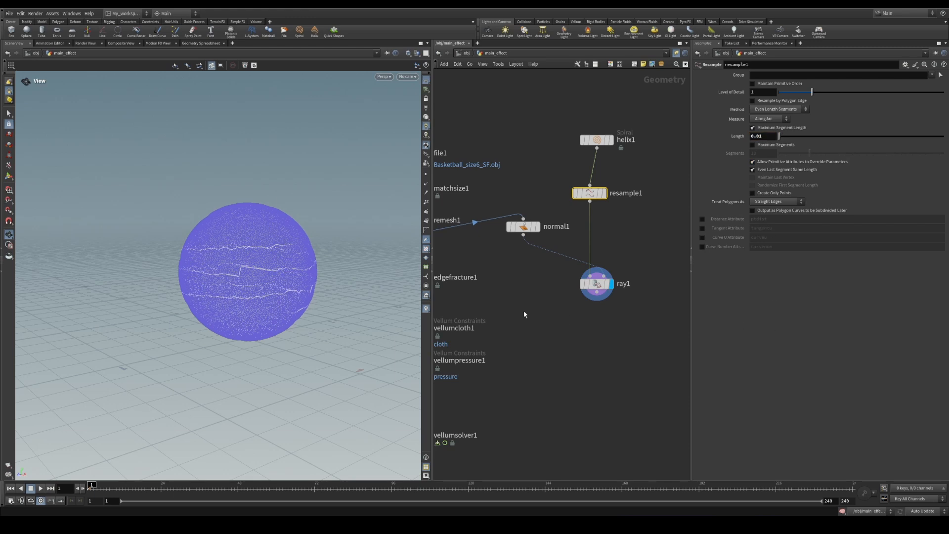
left_click(426, 175)
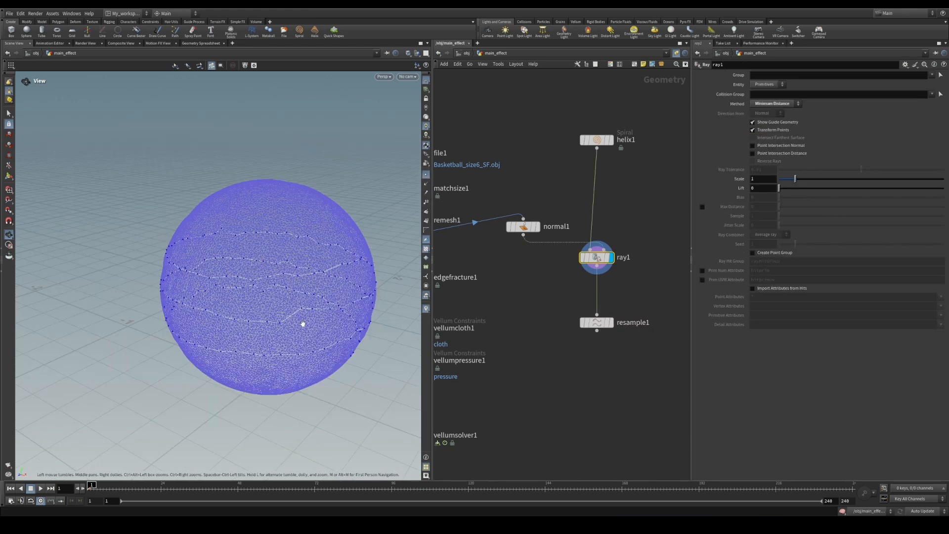
Rewire normal1's input from remesh1 to matchsize1 and review normal1's settings and the projected spiral
middle_click_drag(472, 204, 525, 213)
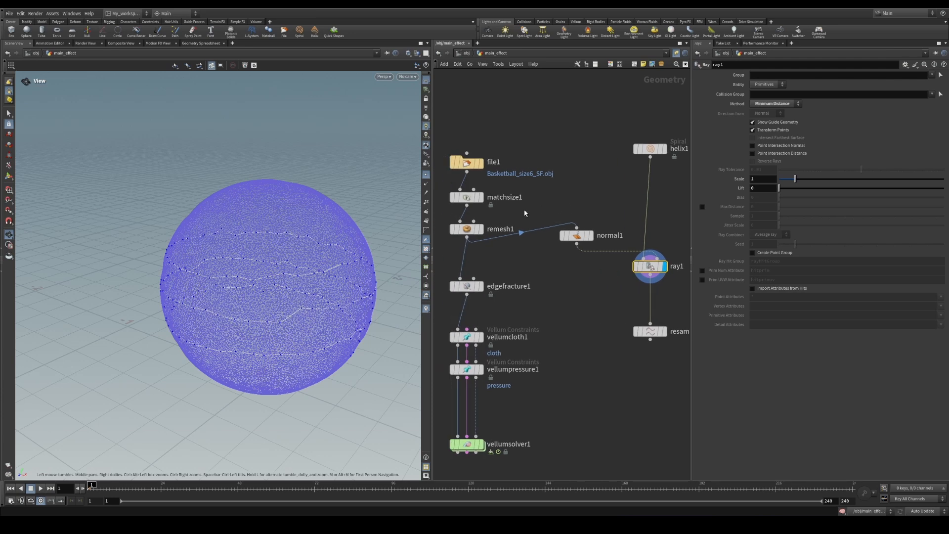
left_click_drag(467, 205, 577, 228)
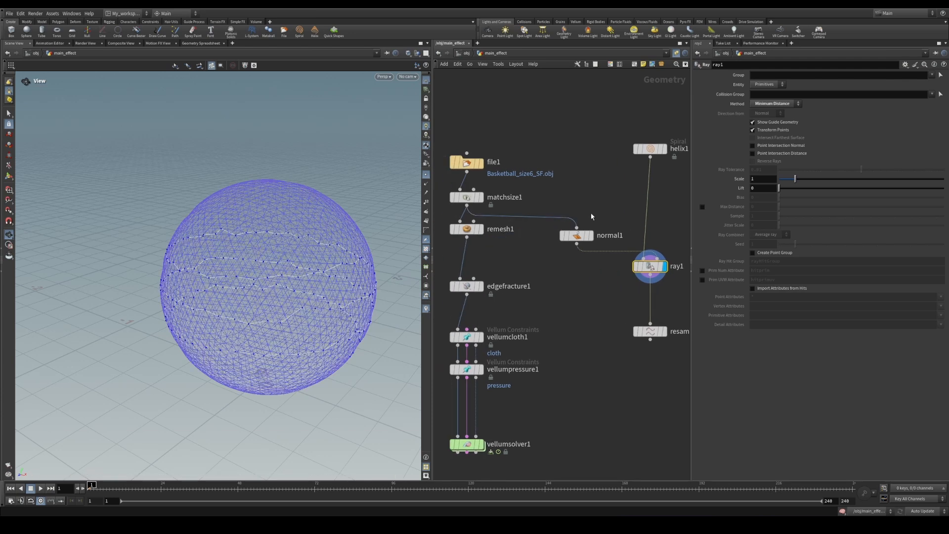
left_click(577, 235)
left_click_drag(255, 289, 249, 250)
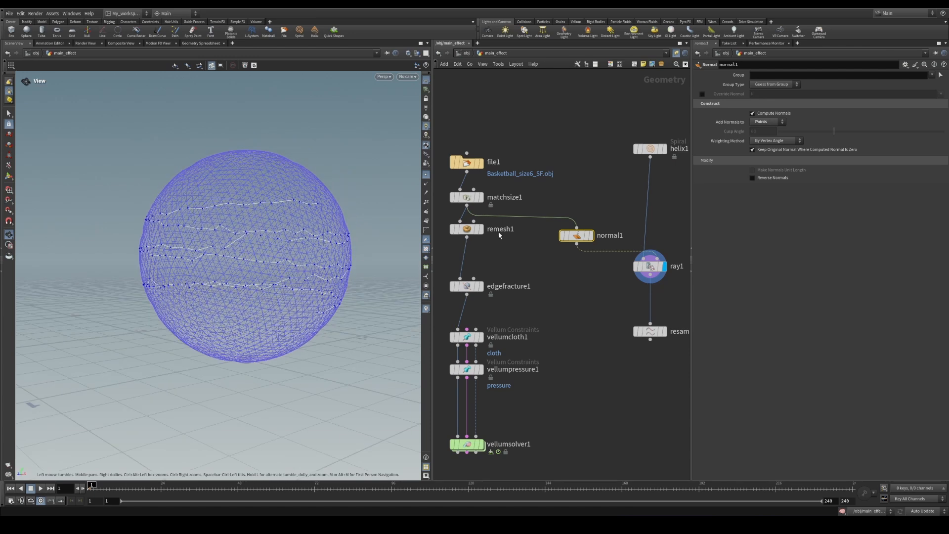
Template helix1 and tighten its spiral around the ball with a start radius of 0.59 and a radius scale of 0.9
left_click(651, 149)
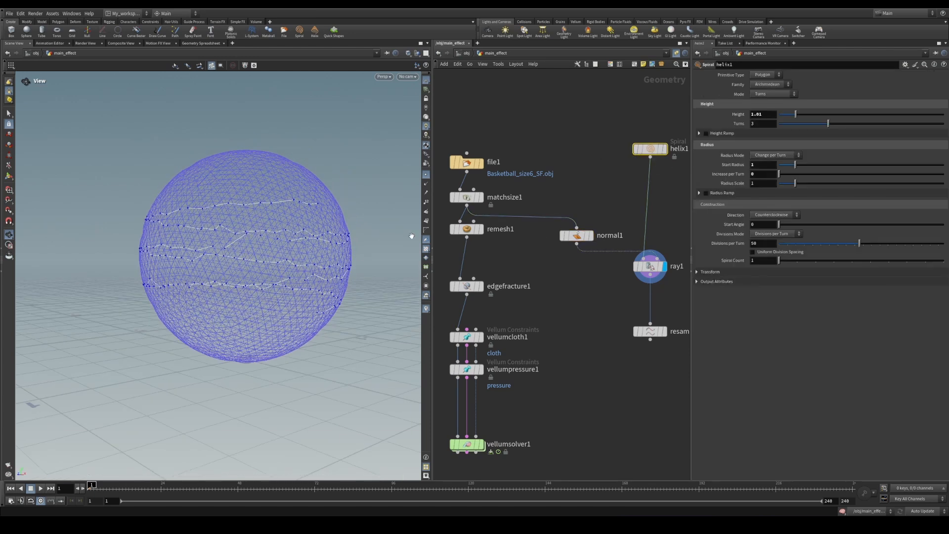
left_click(661, 149)
scroll(282, 263, "down", 4)
left_click_drag(297, 257, 316, 237)
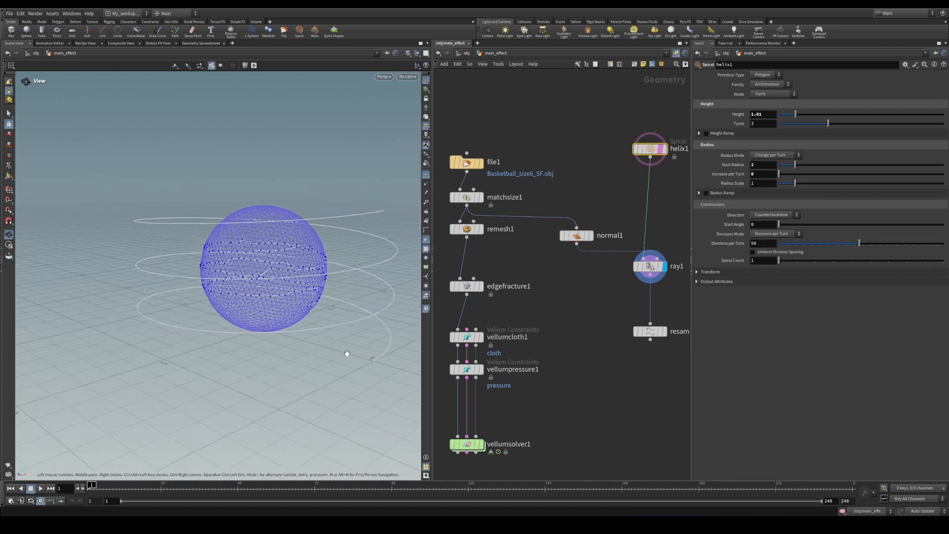
left_click_drag(795, 165, 794, 185)
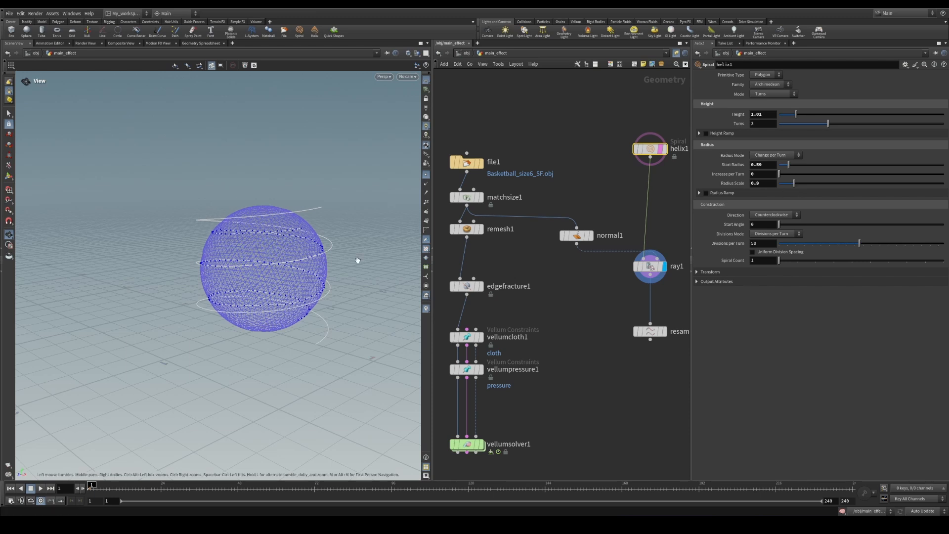
mouse_move(250, 246)
left_mouse_down()
mouse_move(262, 243)
mouse_move(258, 253)
left_mouse_up()
Display resample1 closer below ray1 and turn off the helix1 template
left_click(665, 331)
left_click_drag(652, 332, 669, 358)
left_click_drag(285, 270, 288, 285)
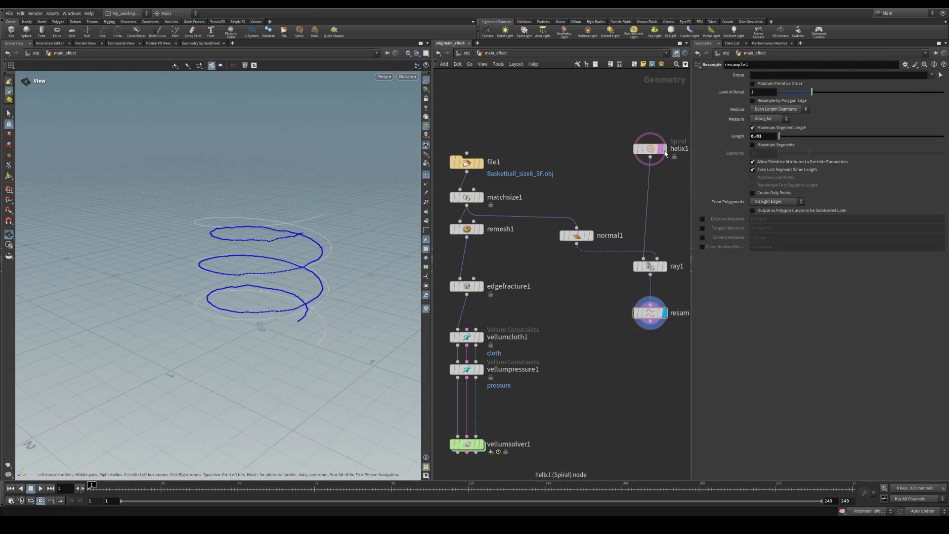
left_click(661, 149)
Select the helix branch nodes and move them higher beside the main chain
left_click_drag(569, 210, 638, 282)
left_click_drag(564, 116, 685, 341)
left_click_drag(652, 267, 656, 230)
middle_click_drag(537, 264, 568, 270)
left_click(671, 314)
middle_click_drag(671, 314, 638, 294)
Connect resample1 to edgefracture1's second input and display the fractured ball with point display turned off
mouse_move(650, 270)
left_mouse_down()
mouse_move(507, 261)
mouse_move(455, 272)
mouse_move(473, 286)
left_mouse_up()
left_click_drag(278, 268, 172, 314)
left_click(425, 175)
middle_click_drag(172, 313, 294, 284)
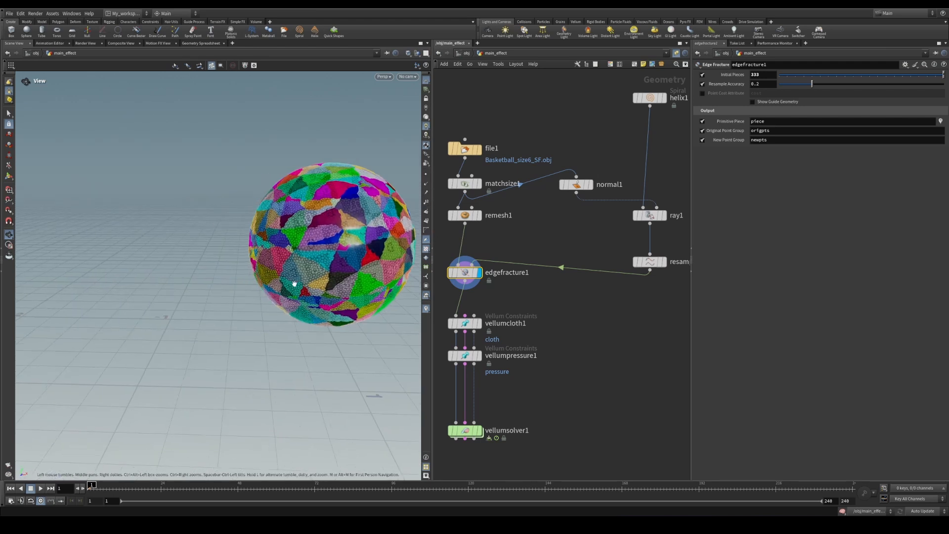
left_click_drag(295, 284, 321, 281)
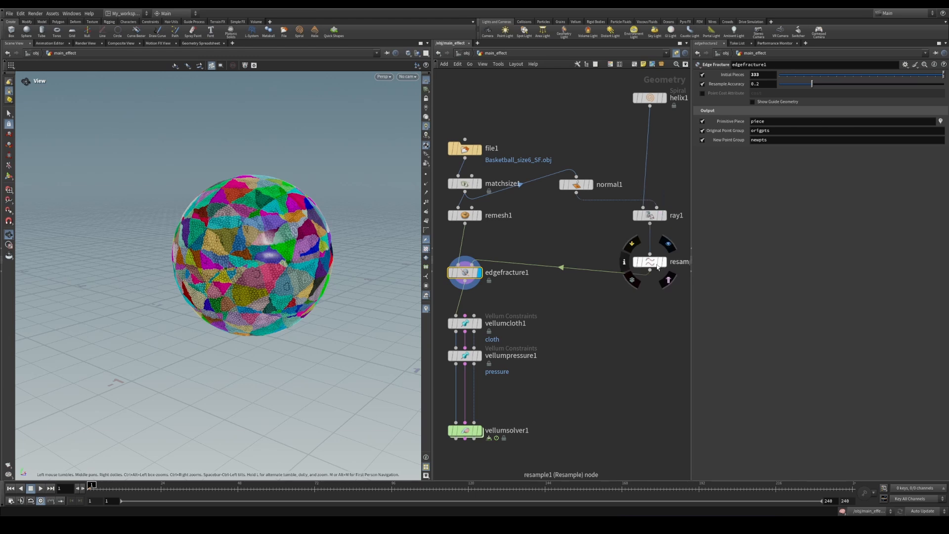
Template resample1 over edgefracture1 and compare the spiral curve with the fractured pieces from several angles
left_click(661, 262)
left_click_drag(245, 281, 273, 271)
left_click_drag(185, 278, 259, 260)
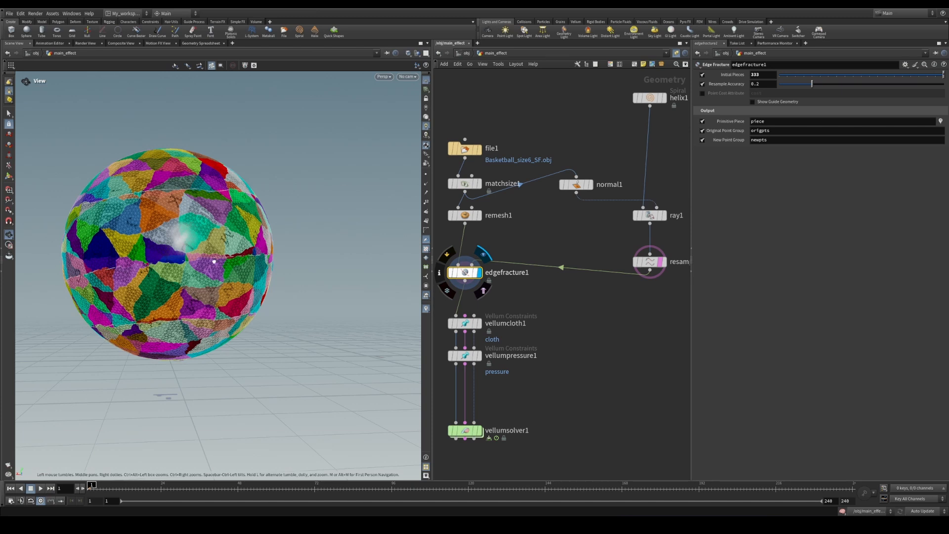
left_click_drag(214, 262, 284, 272)
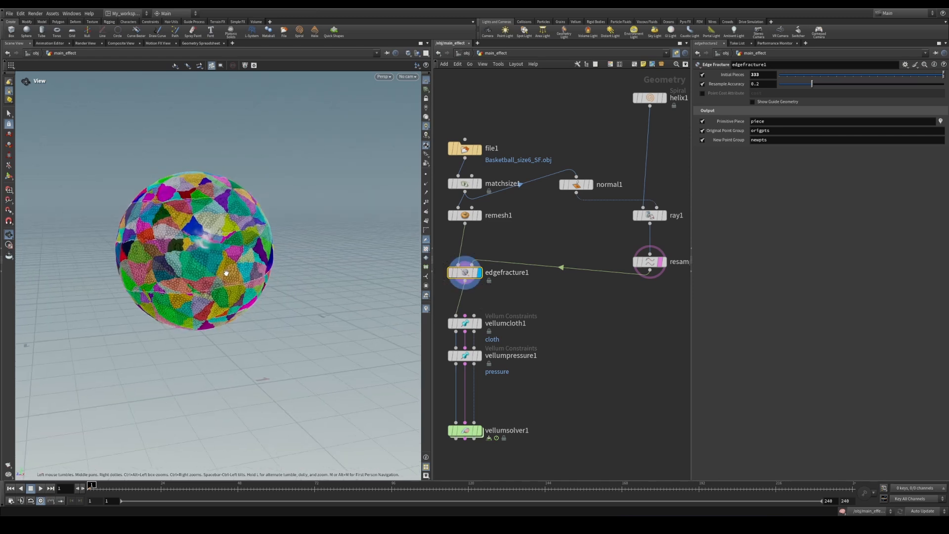
left_click_drag(217, 255, 262, 282)
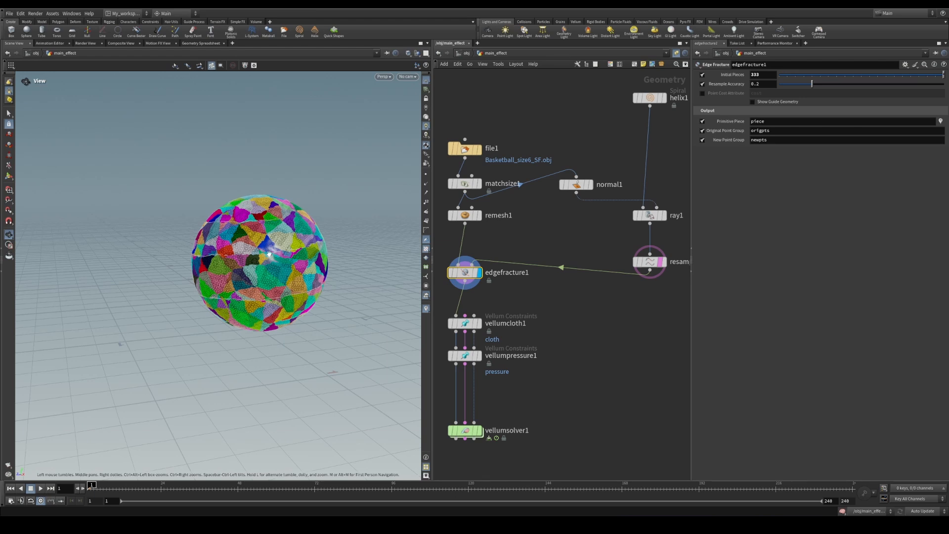
left_click_drag(269, 254, 291, 210)
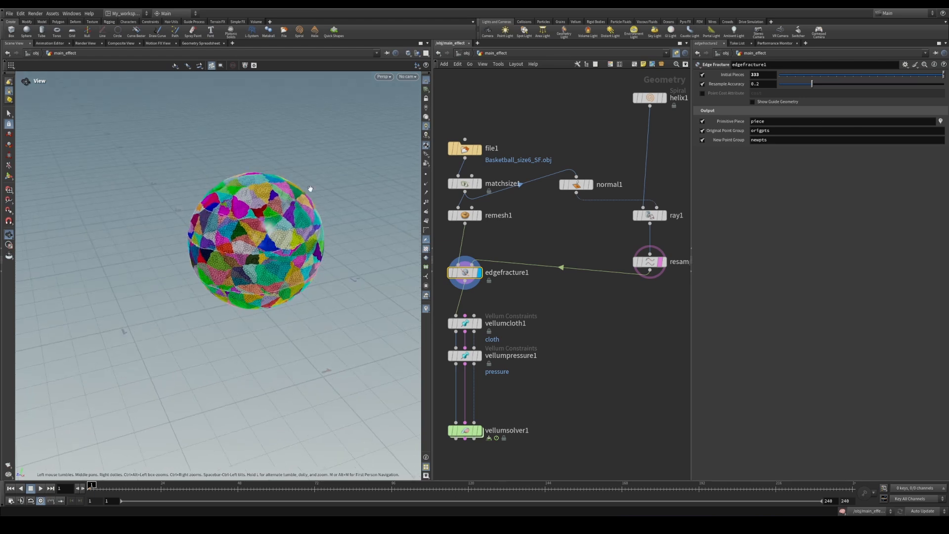
left_click_drag(261, 268, 271, 211)
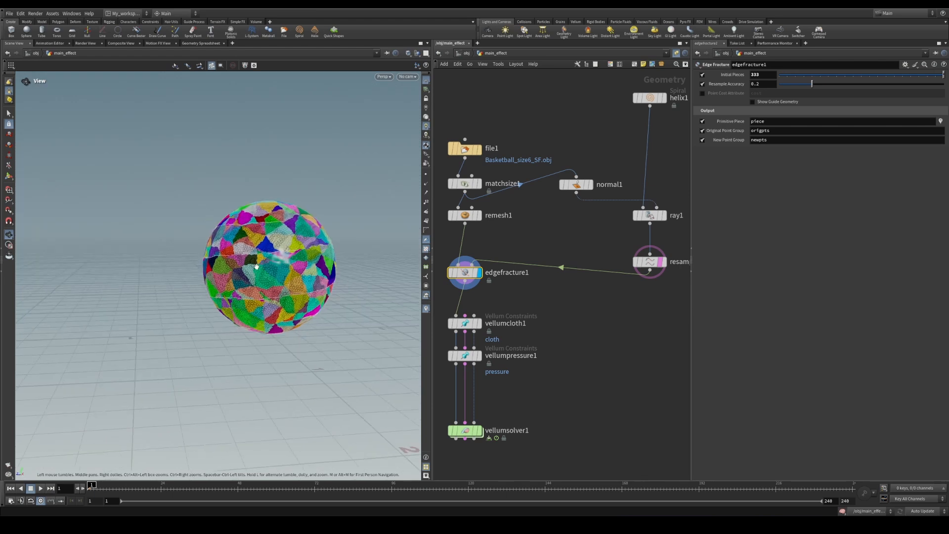
middle_click_drag(565, 320, 605, 318)
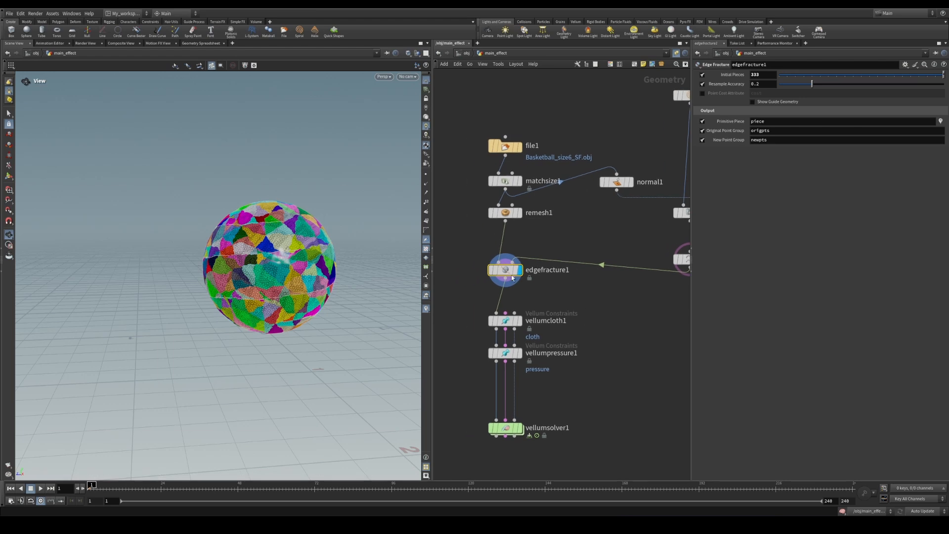
left_click_drag(312, 313, 346, 267)
middle_click_drag(602, 309, 609, 301)
key("Tab")
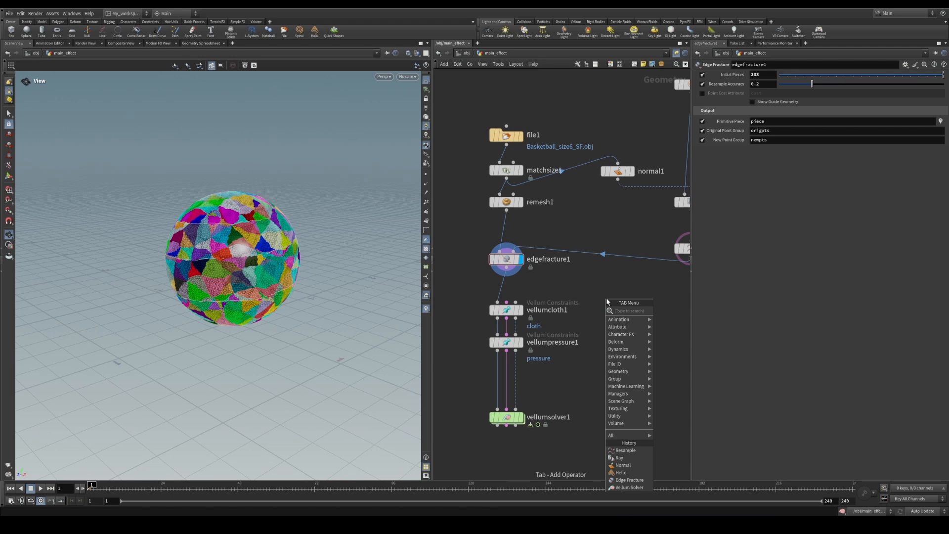
key("Escape")
middle_click_drag(530, 361, 549, 338)
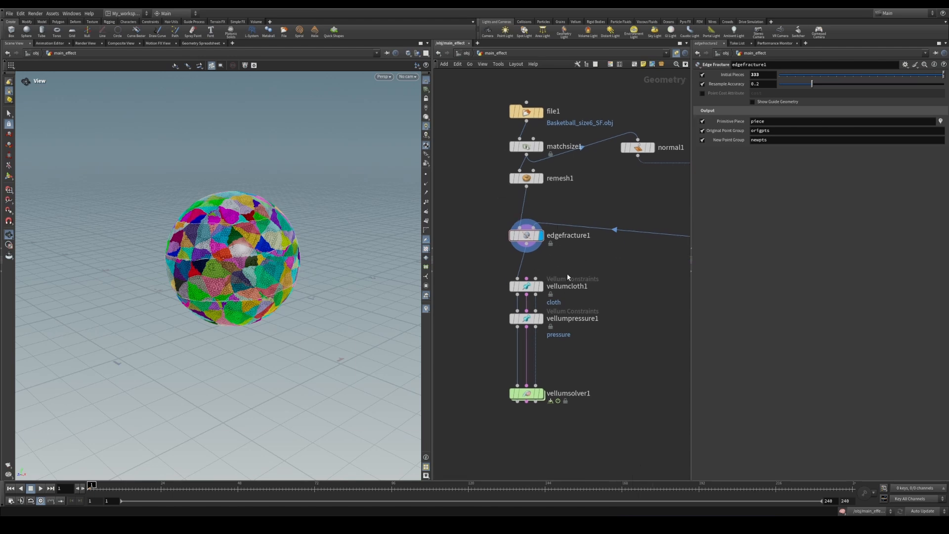
Move vellumsolver1 lower and insert a Vellum Weld Points node between vellumpressure1 and vellumsolver1, displaying the new node
left_click_drag(526, 393, 526, 408)
left_click(546, 390)
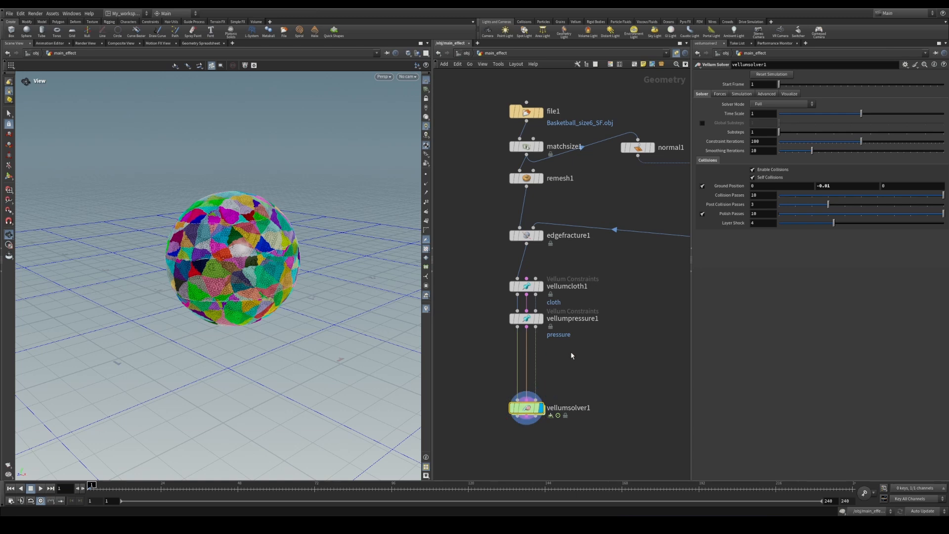
key("Tab")
type("wel")
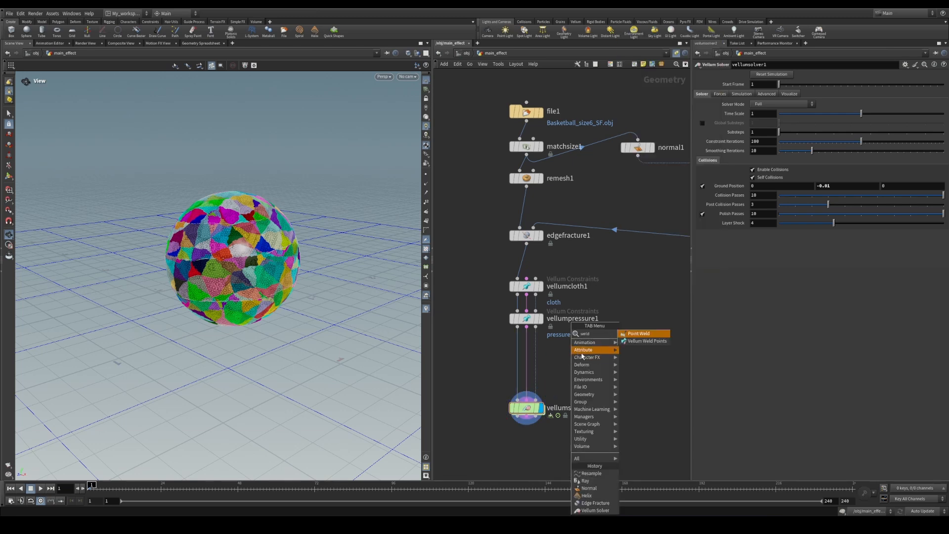
left_click(646, 341)
left_click(615, 379)
left_click_drag(615, 380, 531, 370)
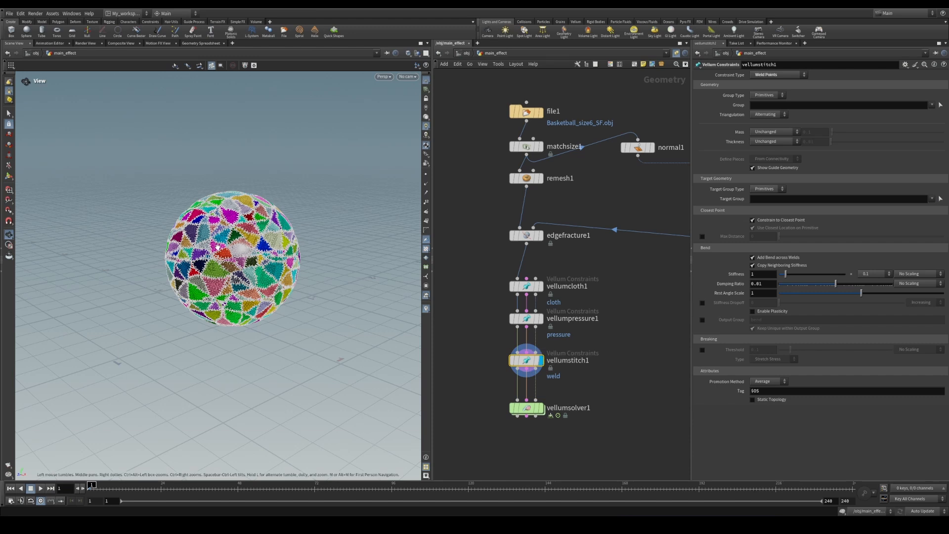
Examine the weld constraints along the ball's fracture edges up close and review the edgefracture1 and vellumstitch1 settings
scroll(280, 271, "up", 5)
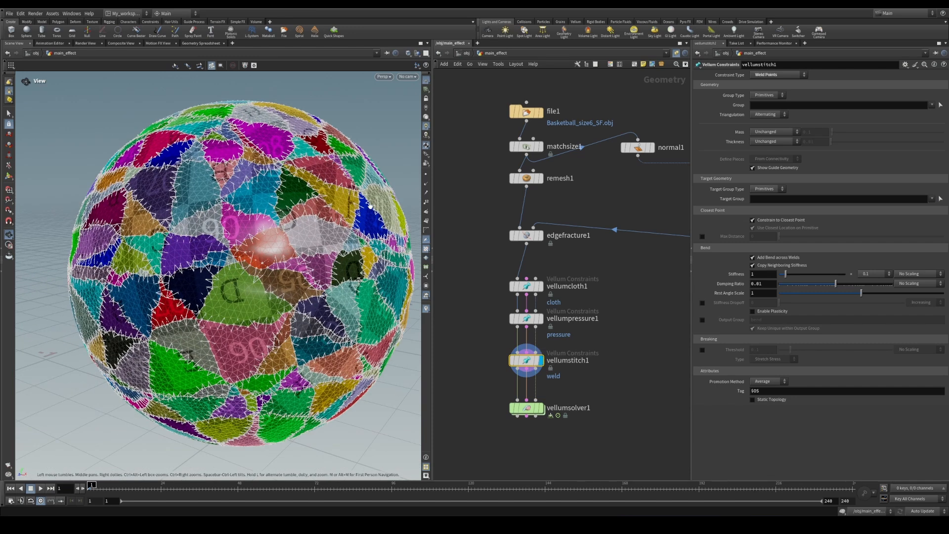
left_click(527, 235)
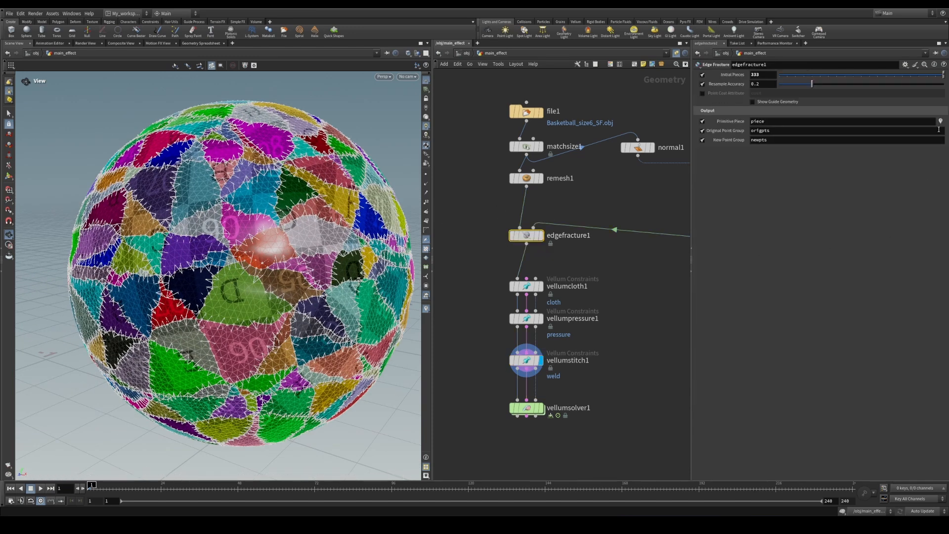
mouse_move(247, 255)
left_mouse_down()
mouse_move(236, 342)
mouse_move(254, 272)
left_mouse_up()
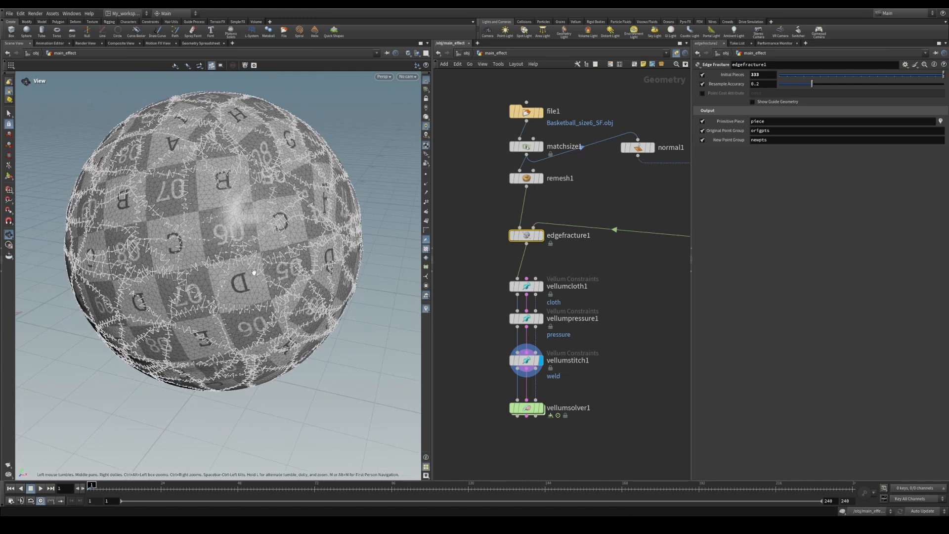
scroll(253, 267, "up", 4)
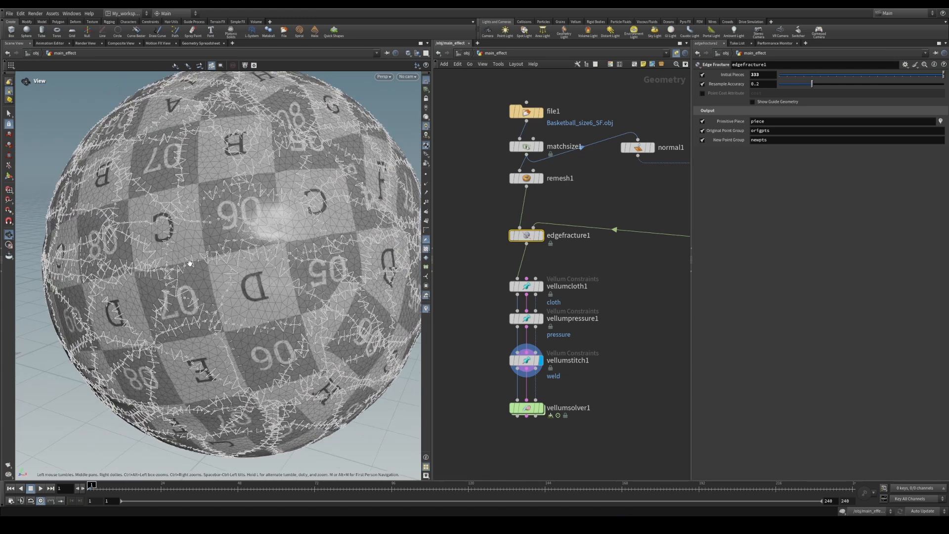
left_click_drag(224, 183, 240, 206)
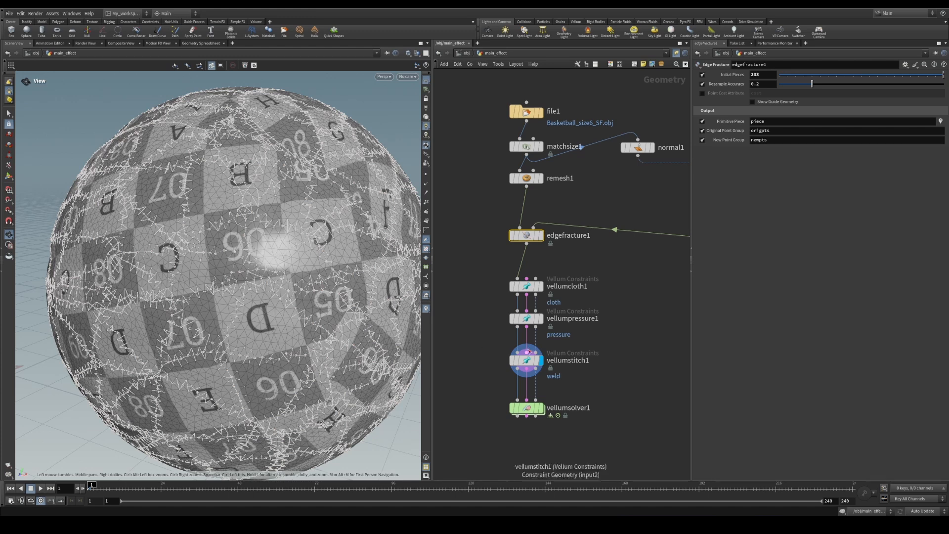
left_click(553, 376)
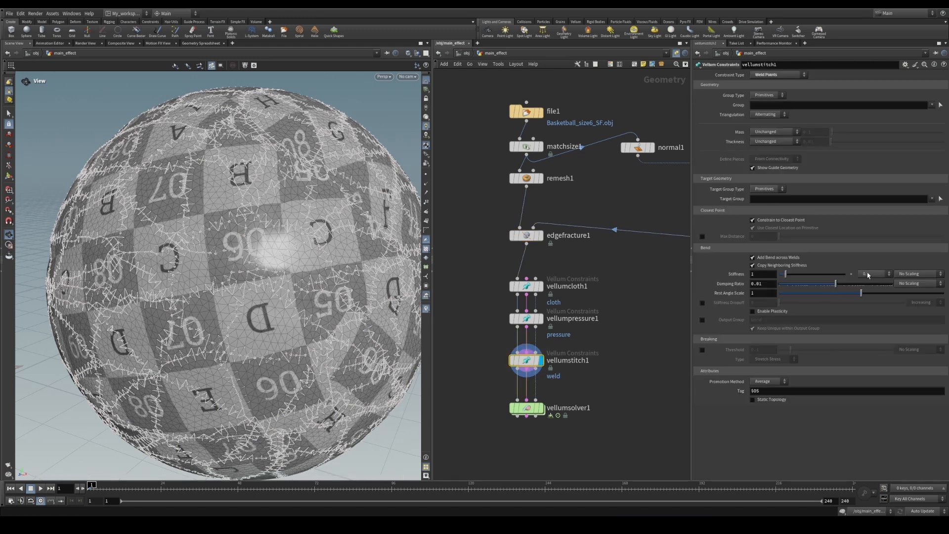
left_click(890, 273)
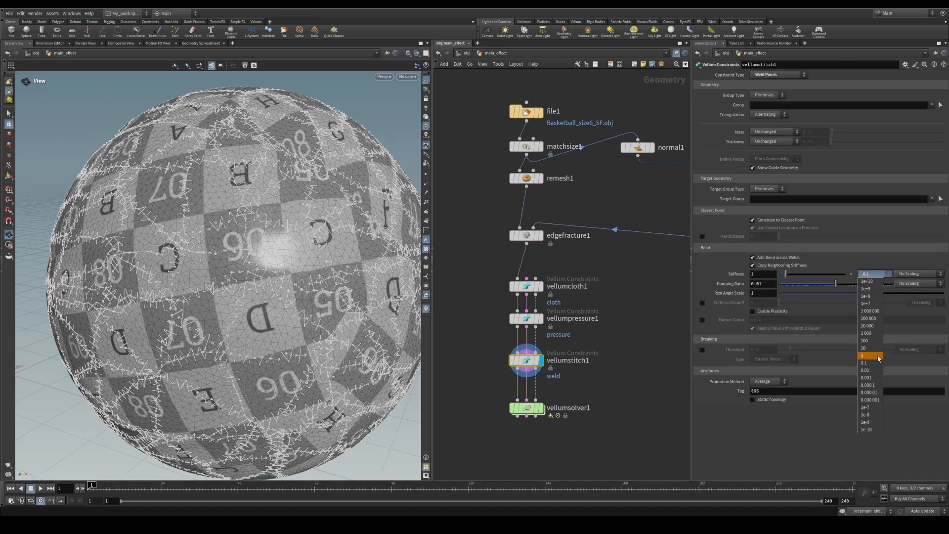
key("Escape")
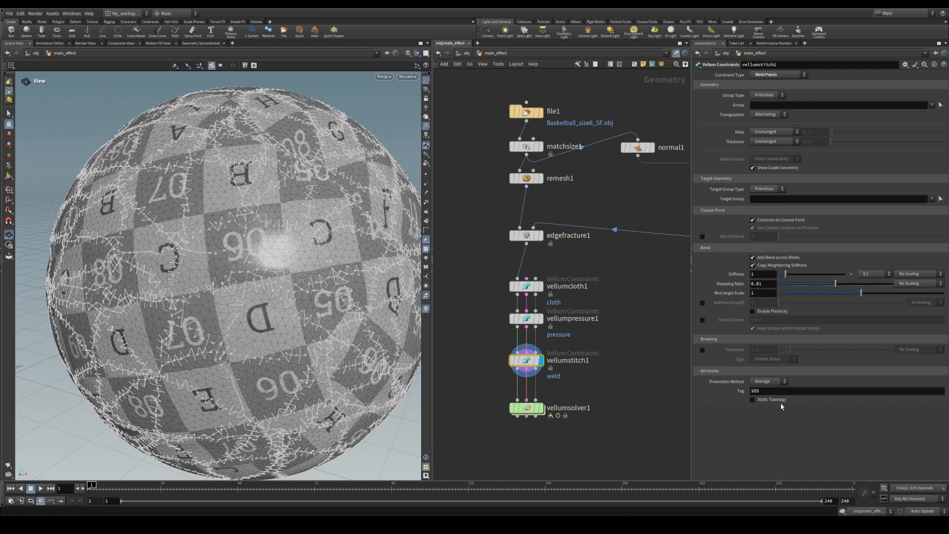
scroll(259, 268, "down", 5)
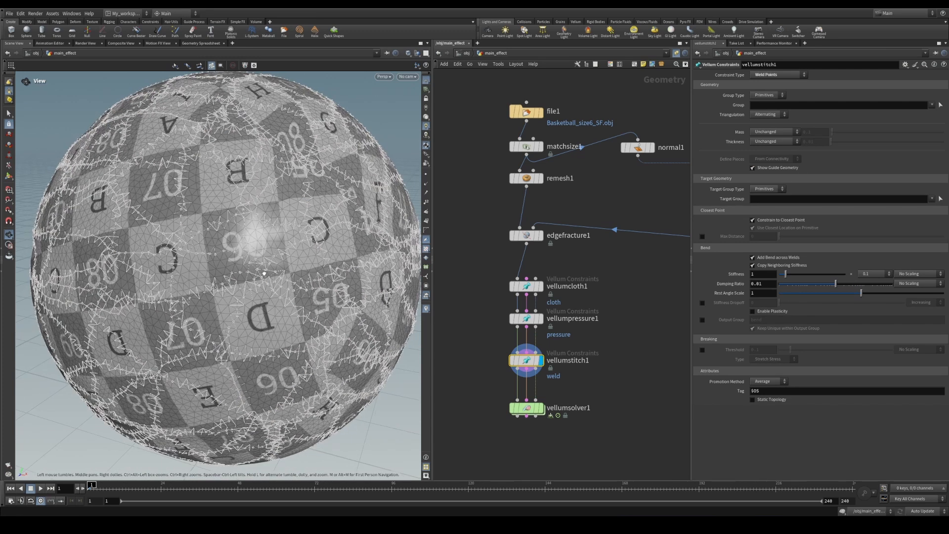
left_click_drag(259, 267, 258, 272)
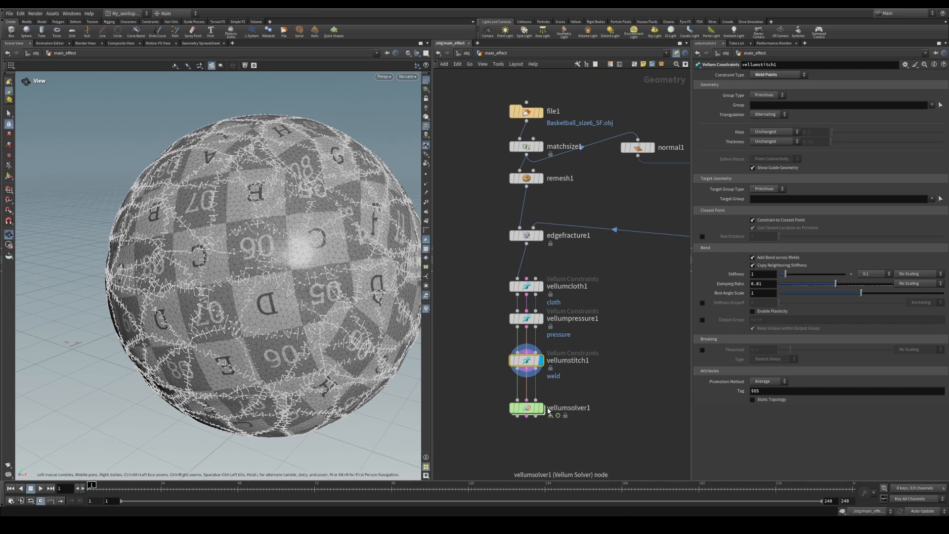
Display vellumsolver1, start playing the simulation, and turn off the resample1 template
left_click(539, 407)
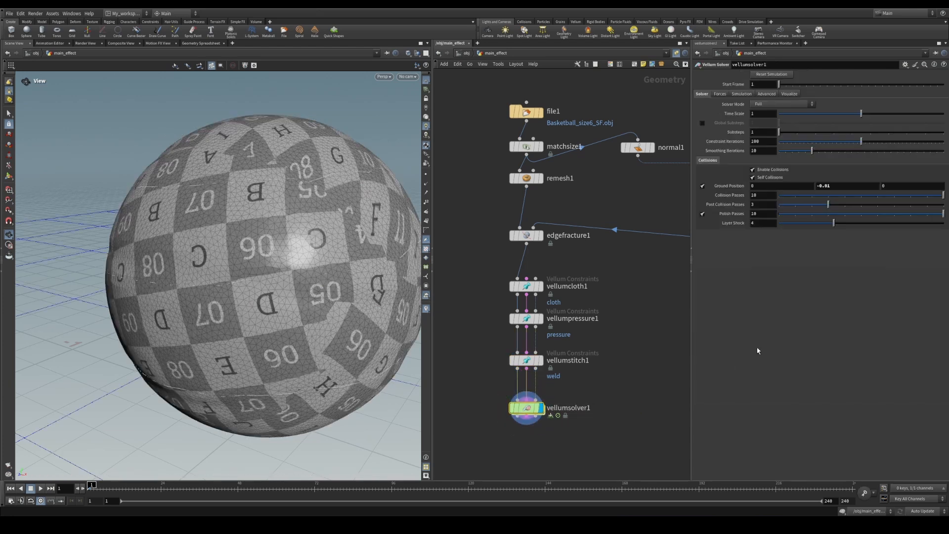
left_click(41, 489)
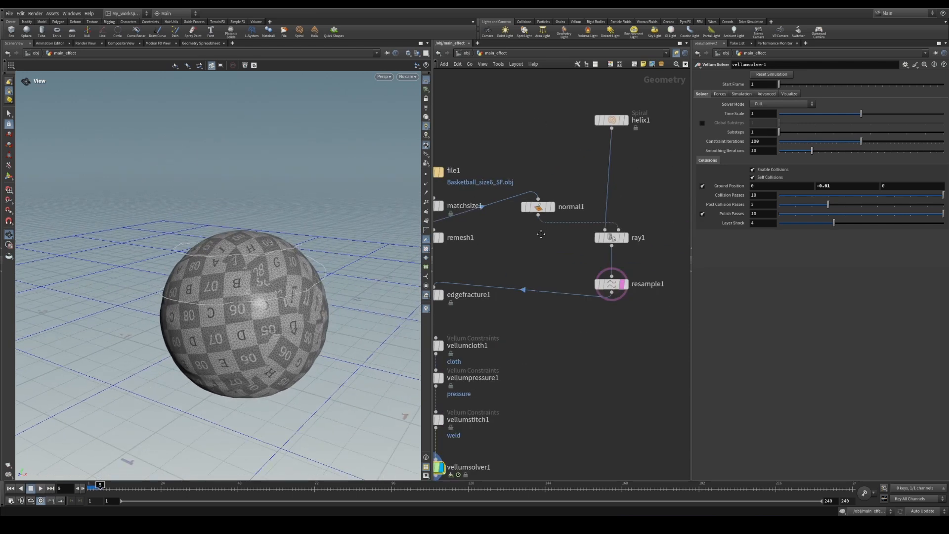
middle_click_drag(541, 234, 525, 251)
left_click(614, 320)
middle_click_drag(587, 368, 645, 252)
middle_click_drag(526, 350, 579, 337)
Play the Vellum simulation up to frame 17 and inspect the ball from above
left_click(41, 489)
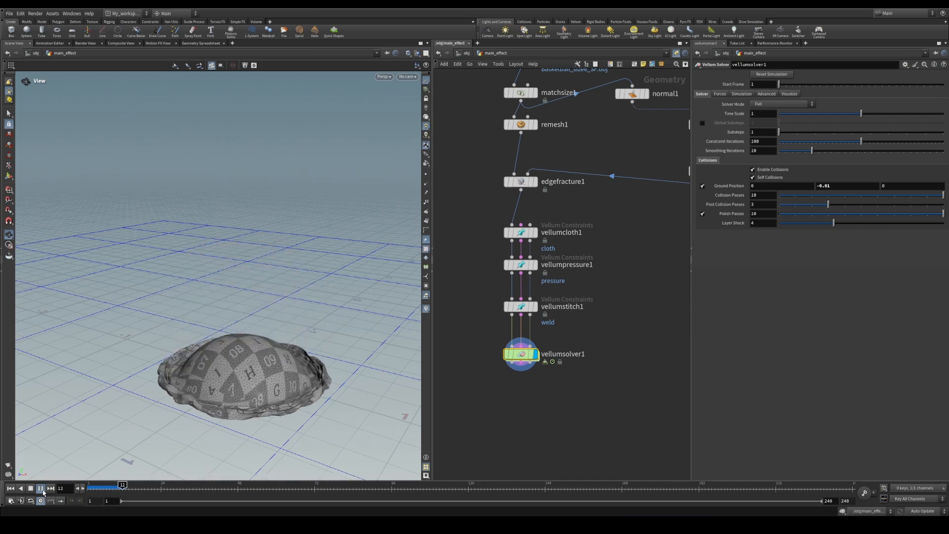
left_click(41, 489)
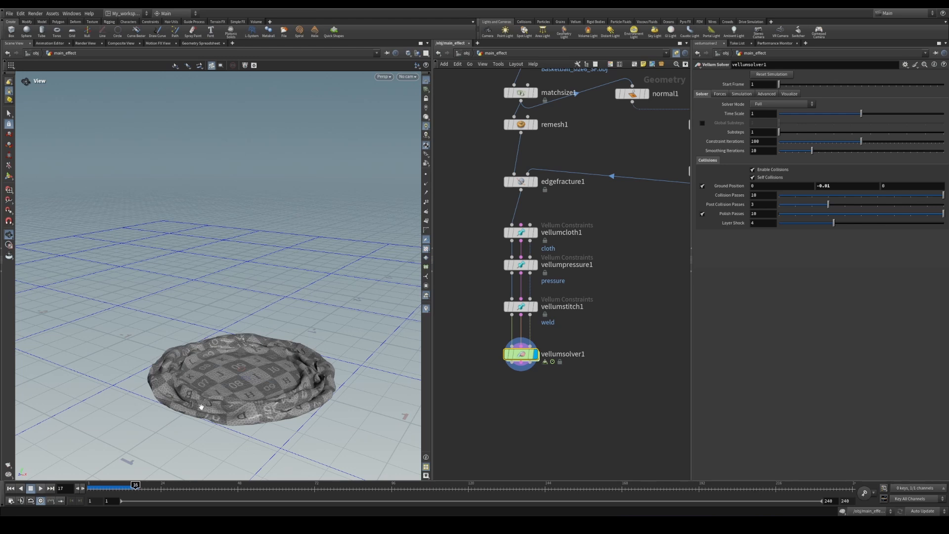
left_click_drag(201, 407, 208, 425)
left_click_drag(245, 372, 252, 343)
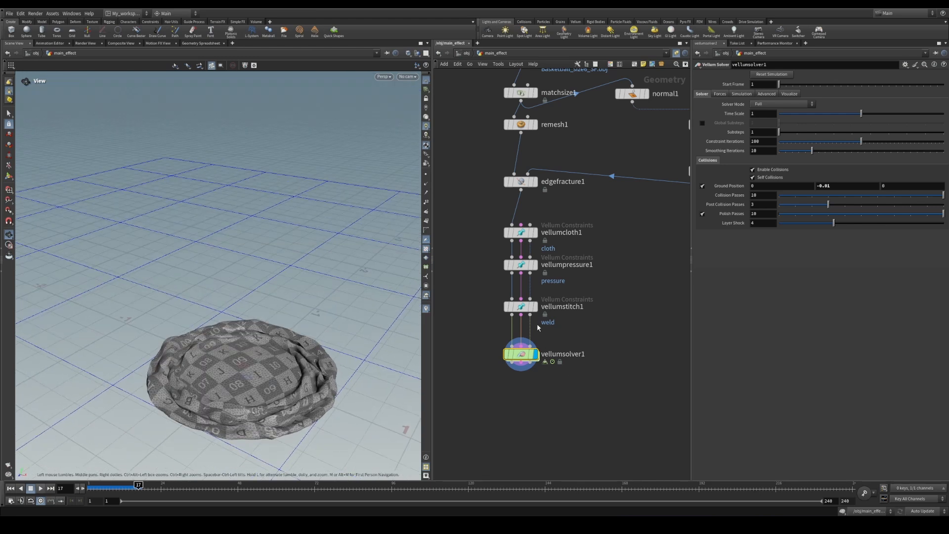
Display vellumstitch1, return to frame 1, and move vellumsolver1 slightly lower in the network
left_click(536, 307)
left_click_drag(137, 488, 64, 487)
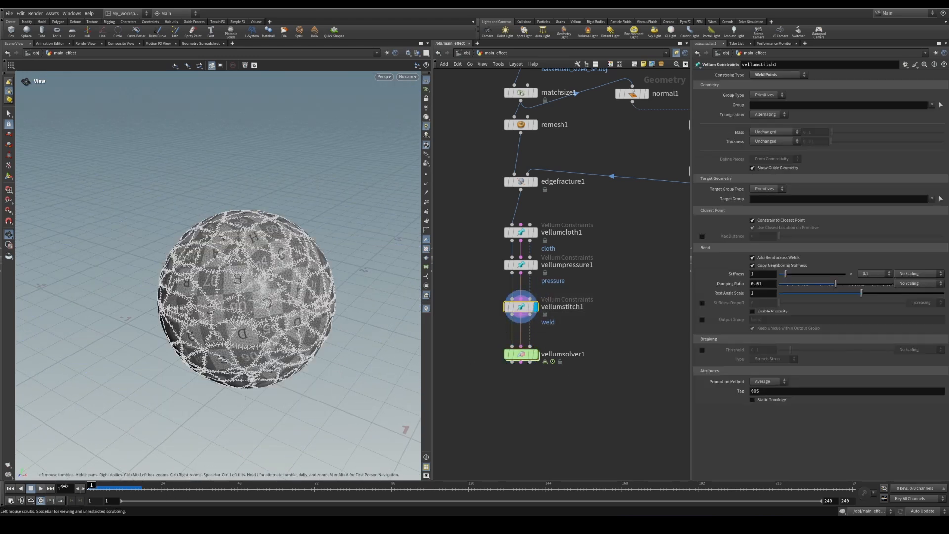
left_click(41, 489)
key("ctrl+Up")
left_click_drag(538, 354, 539, 364)
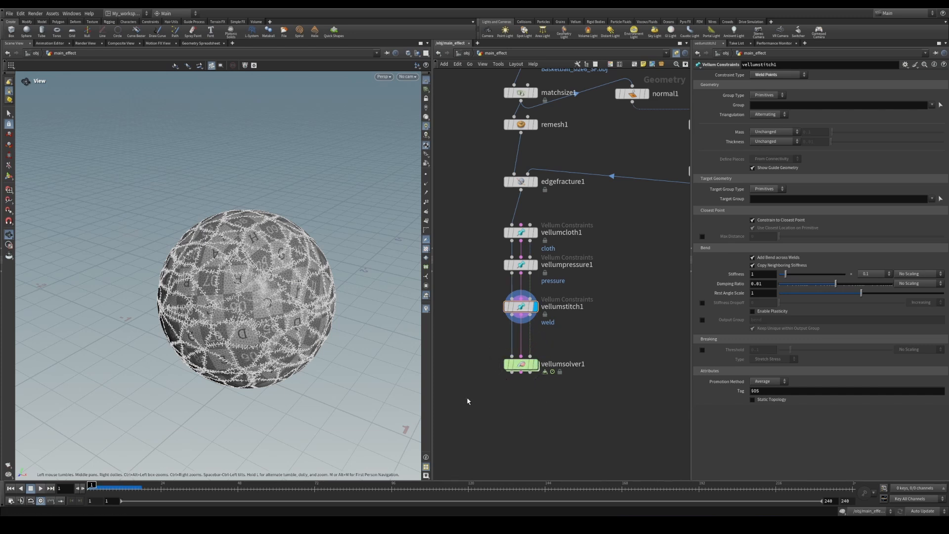
Display vellumsolver1, replay the first frames of the simulation, and rewind to frame 1 with vellumstitch1 selected
left_click(538, 364)
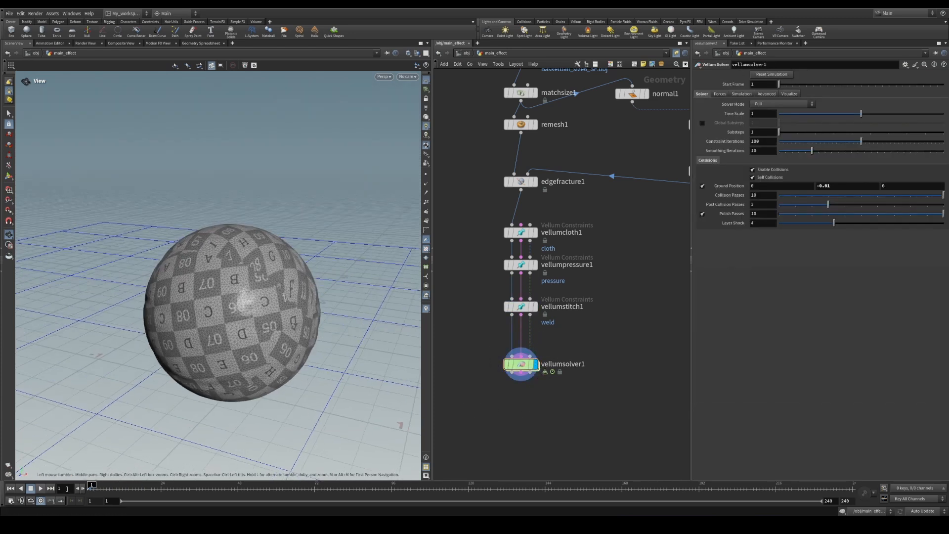
left_click(42, 489)
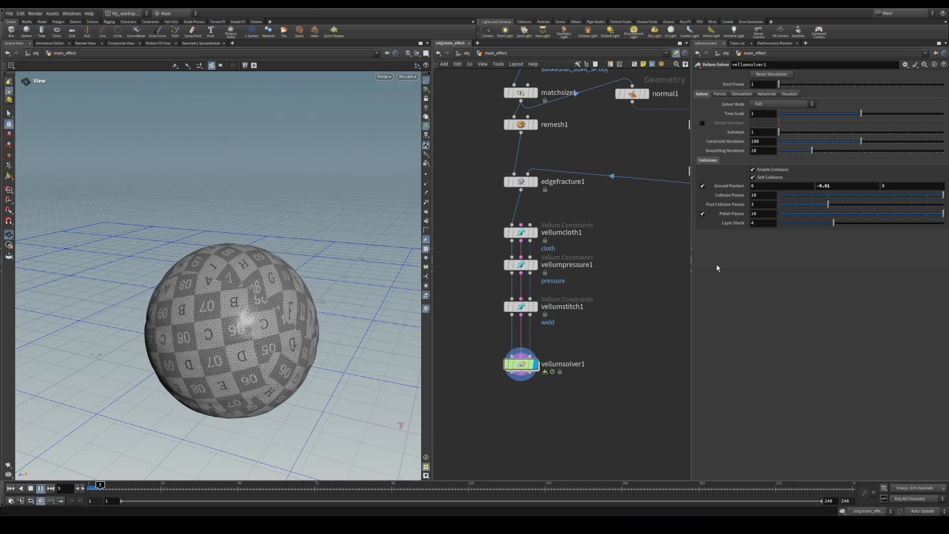
left_click(521, 306)
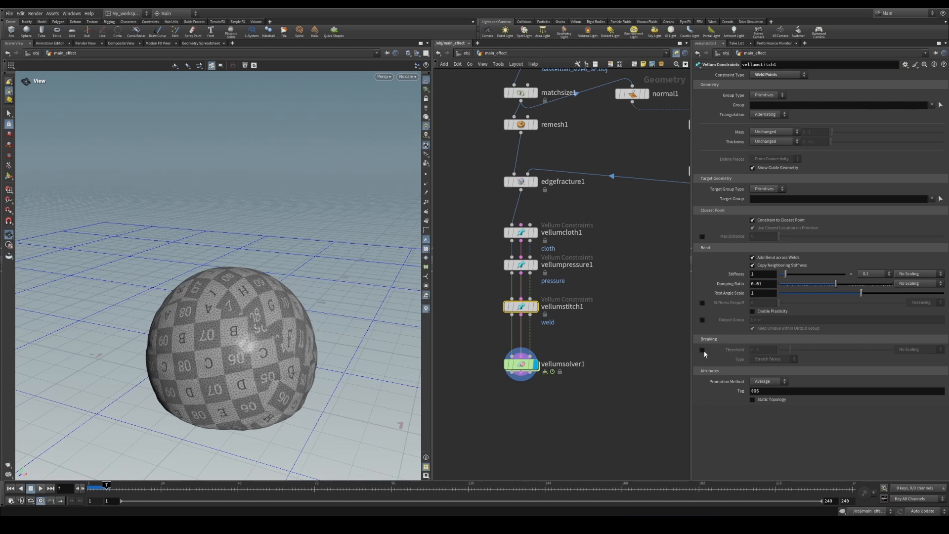
left_click(10, 488)
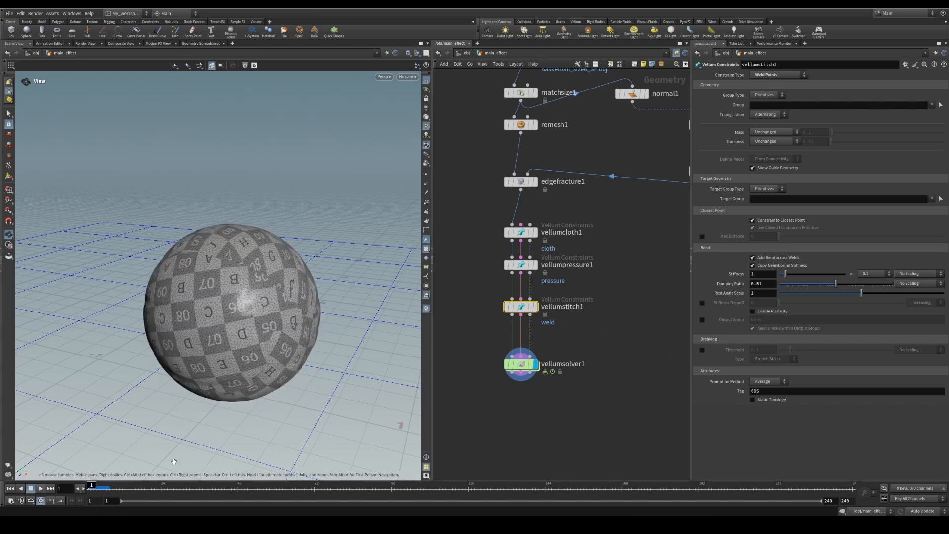
Enable breaking on vellumstitch1 with a threshold of 1 and the breaking type set to None
middle_click_drag(671, 234, 627, 271)
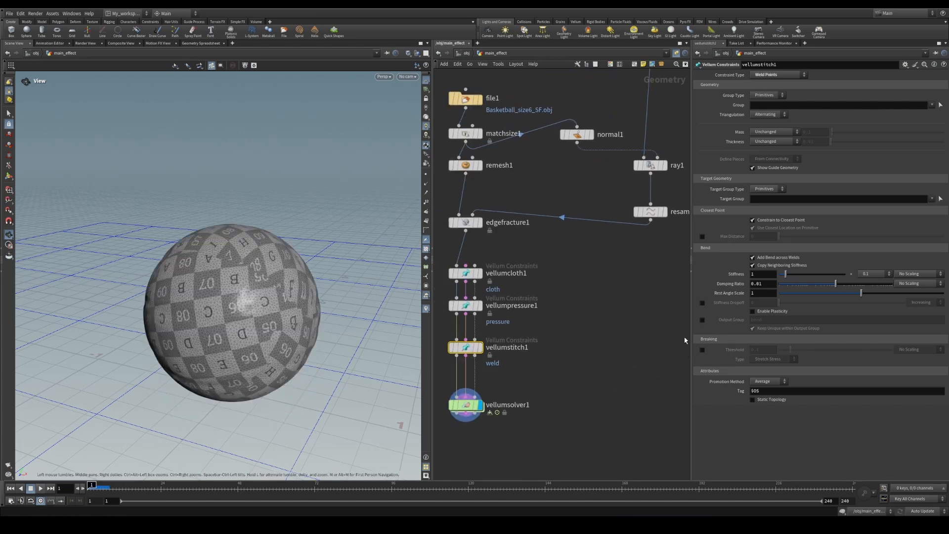
left_click(703, 349)
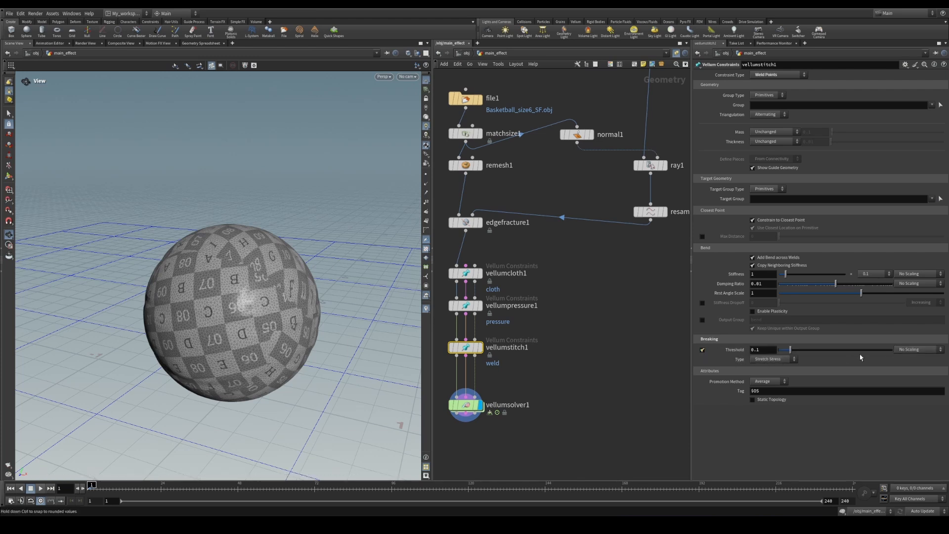
middle_click_drag(610, 364, 641, 352)
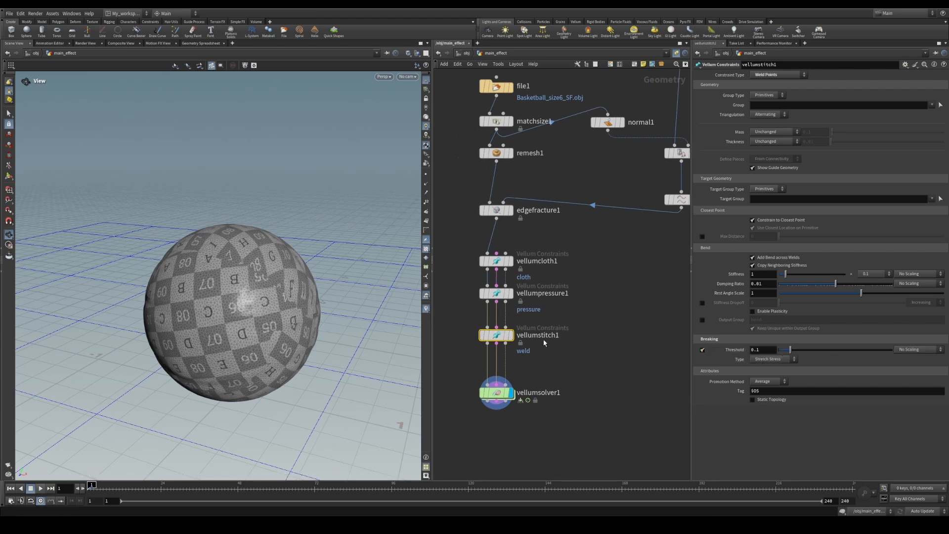
double_click(757, 350)
type("1")
key("Return")
left_click(764, 360)
left_click(761, 363)
left_click(41, 488)
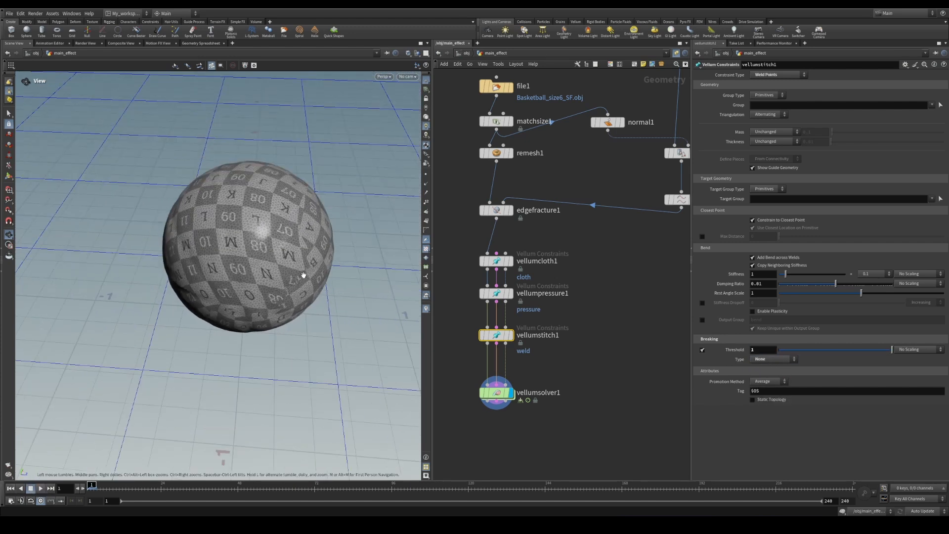
Add a Carve node fed by resample1, display it, and turn off its First U cut
middle_click_drag(291, 282, 278, 299)
left_click_drag(277, 300, 244, 278)
middle_click_drag(645, 281, 553, 311)
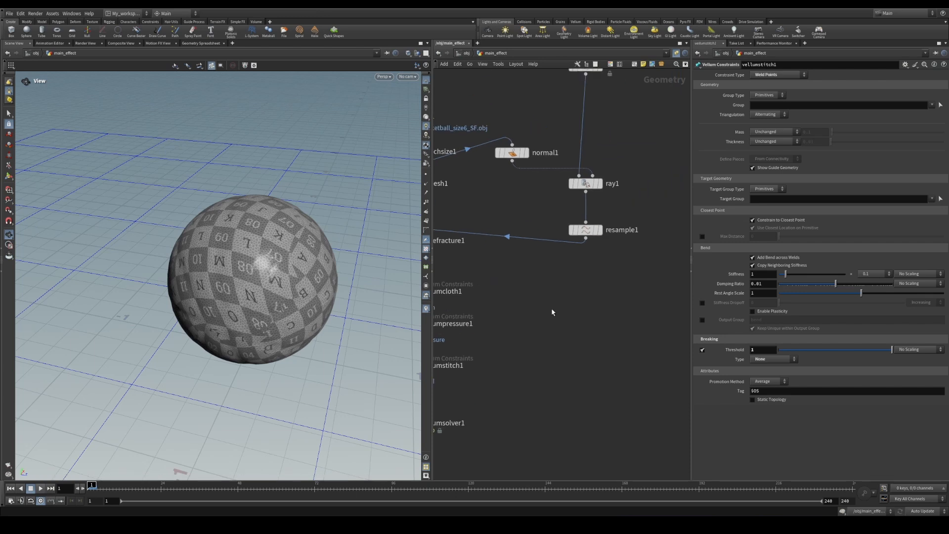
middle_click_drag(545, 348, 607, 305)
middle_click_drag(615, 253, 597, 292)
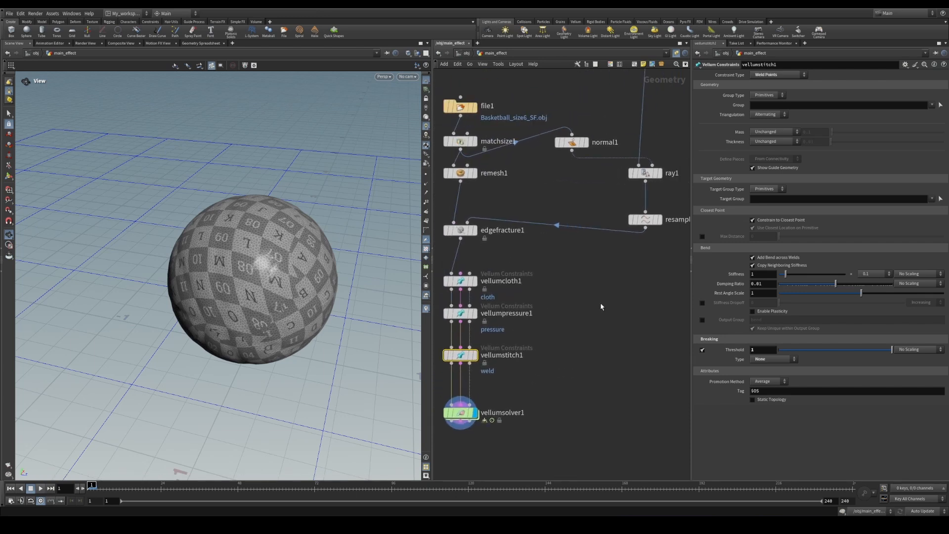
key("Tab")
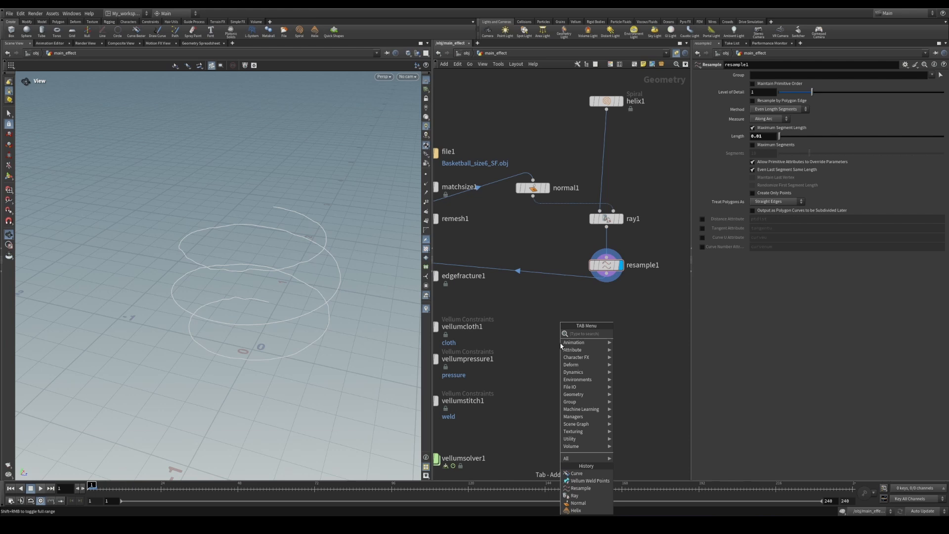
type("car")
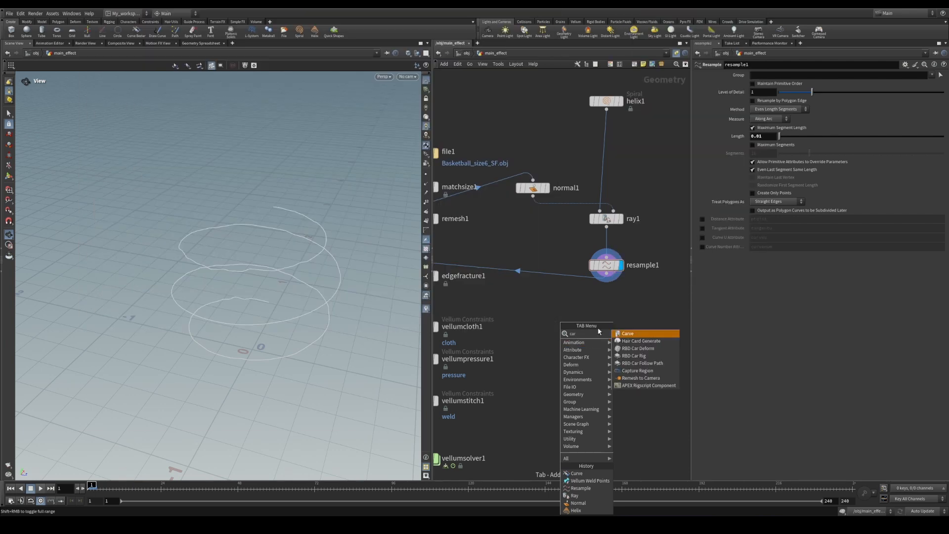
left_click(645, 334)
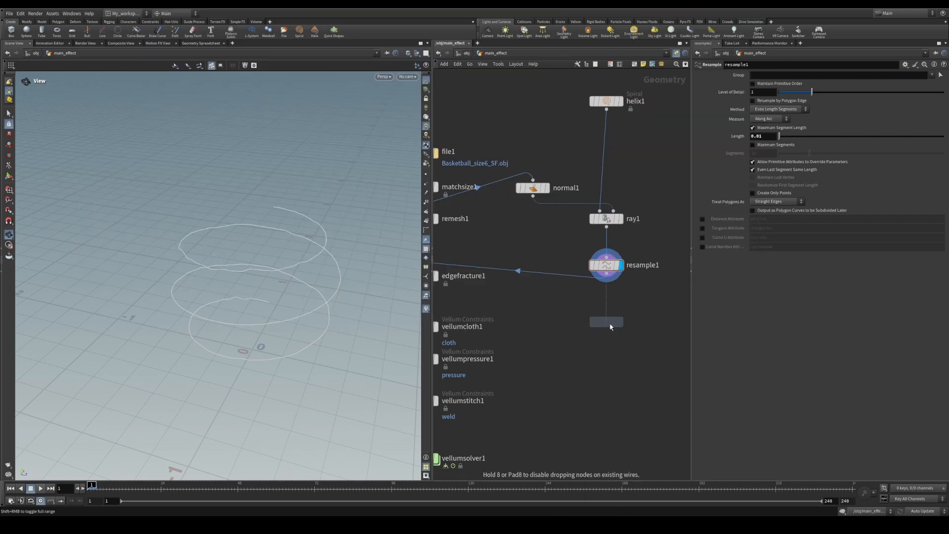
left_click(610, 326)
left_click_drag(606, 274, 611, 316)
left_click(621, 327)
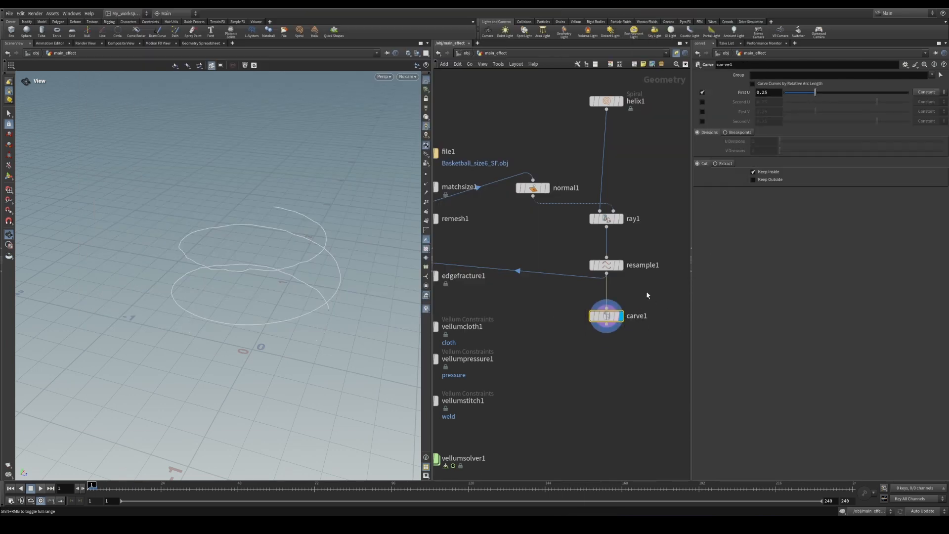
left_click(703, 92)
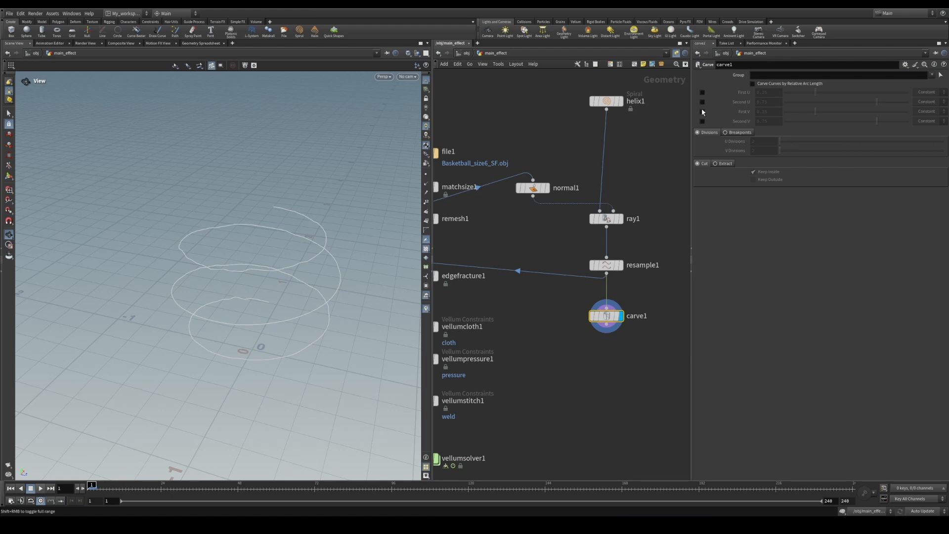
Enable carve1's Second U cut, set it to 0, and keyframe it at frame 20
left_click(703, 102)
left_click_drag(876, 102, 784, 105)
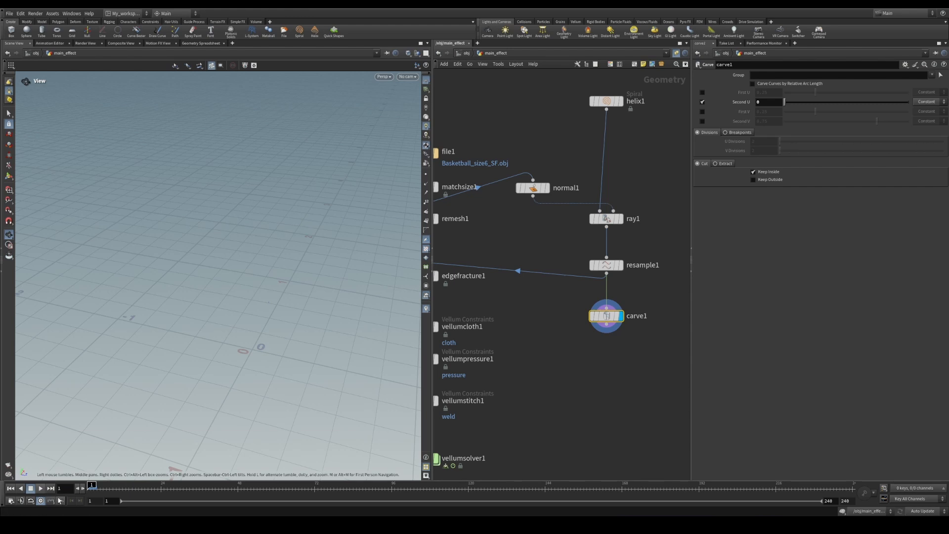
left_click_drag(112, 488, 148, 488)
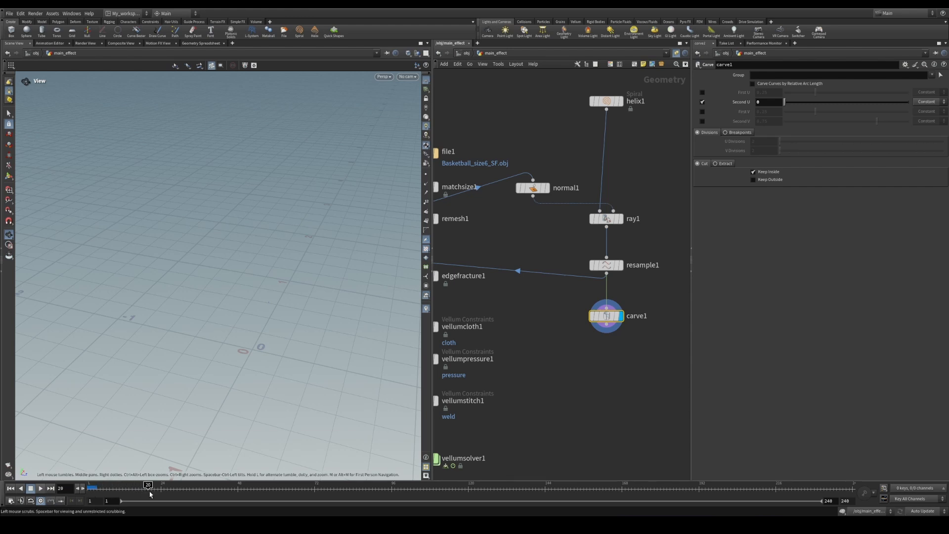
left_click(731, 103, "alt")
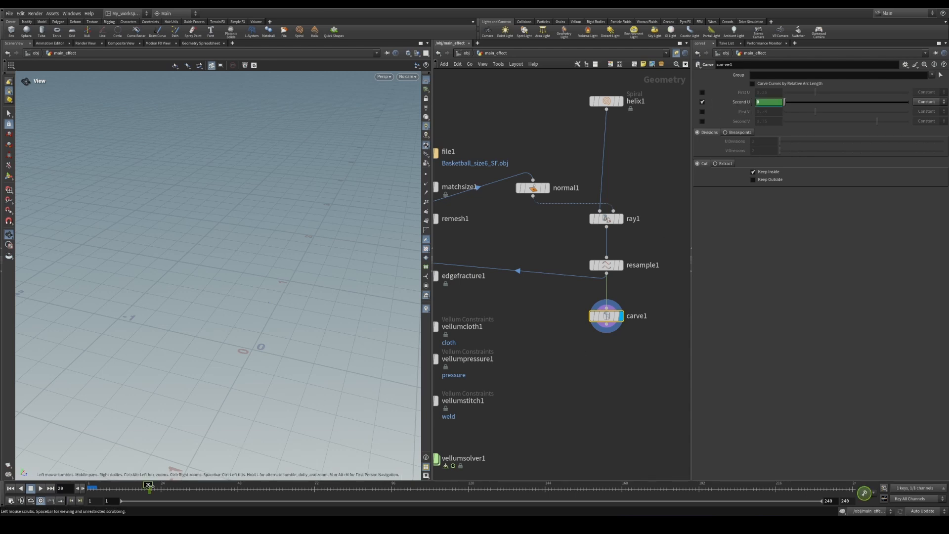
Keyframe carve1's Second U at 1 on frame 72
left_click_drag(149, 489, 314, 489)
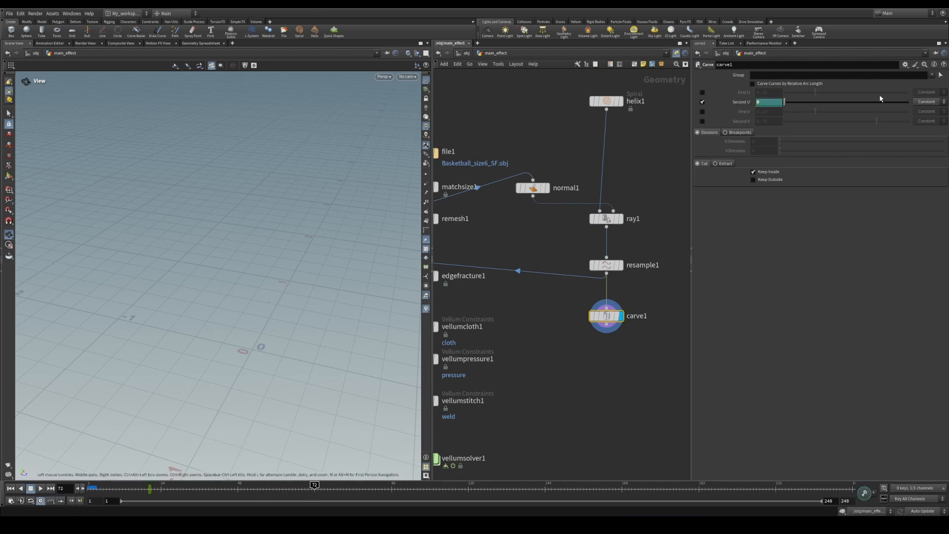
left_click_drag(786, 103, 938, 112)
left_click(757, 103, "alt")
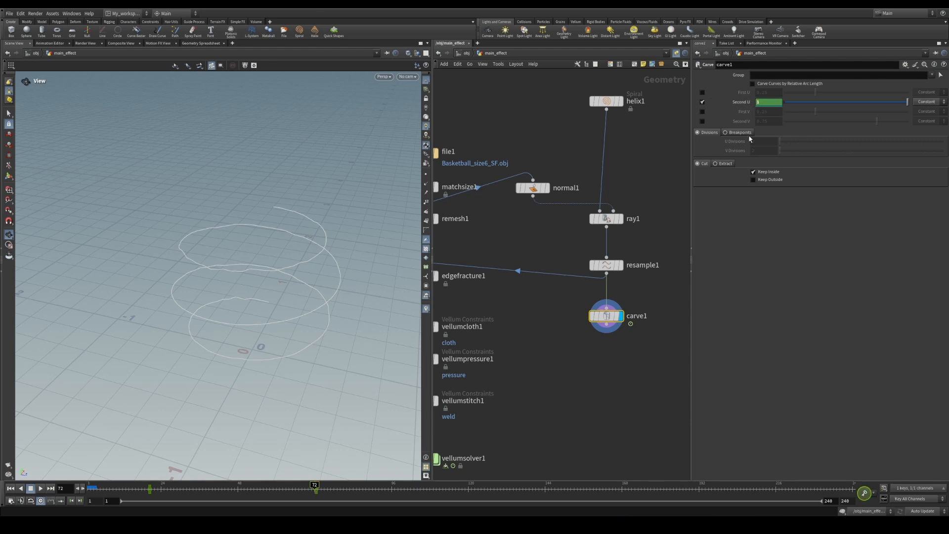
Preview the carve animation from frame 1 and move the second Second U keyframe to frame 96
left_click(11, 489)
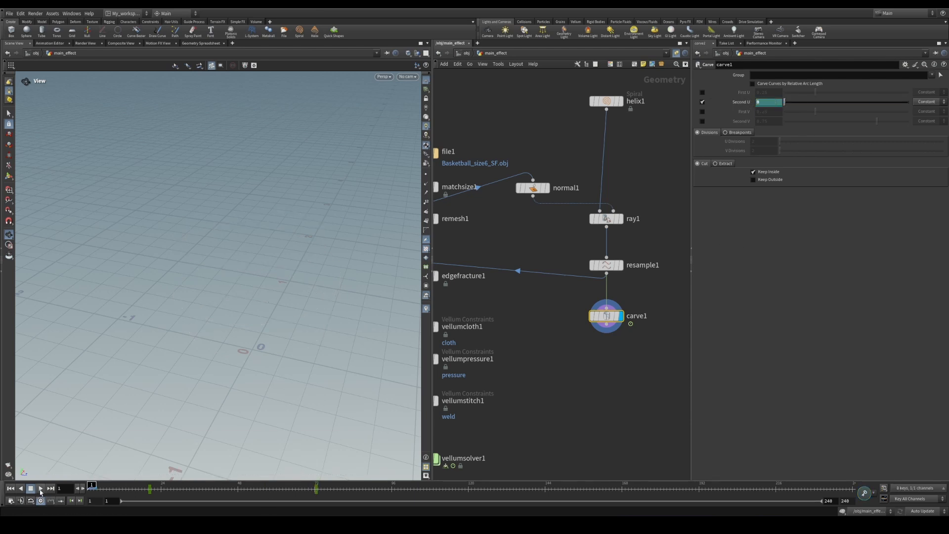
left_click(40, 488)
left_click(41, 489)
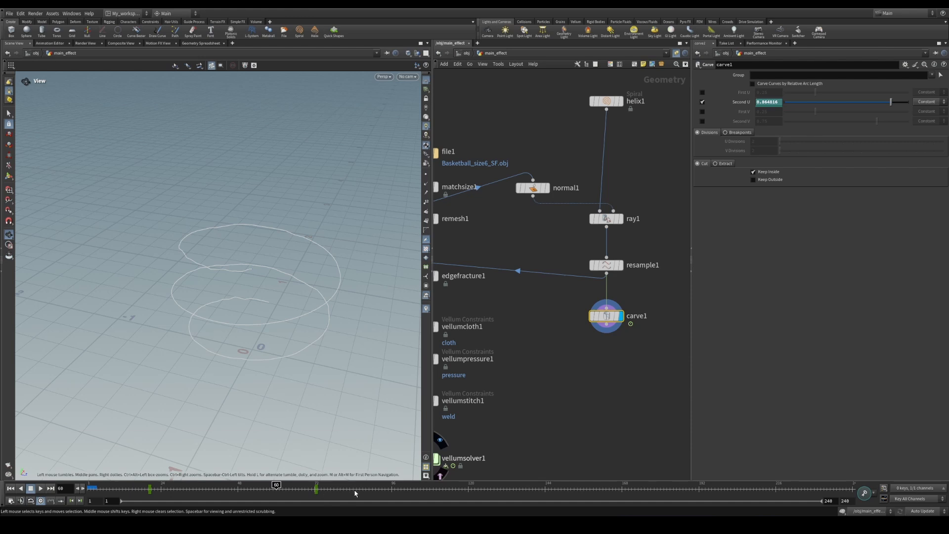
left_click_drag(361, 491, 403, 498, "shift")
Rewind and replay the retimed curve growth through frame 96
left_click_drag(280, 488, 108, 491)
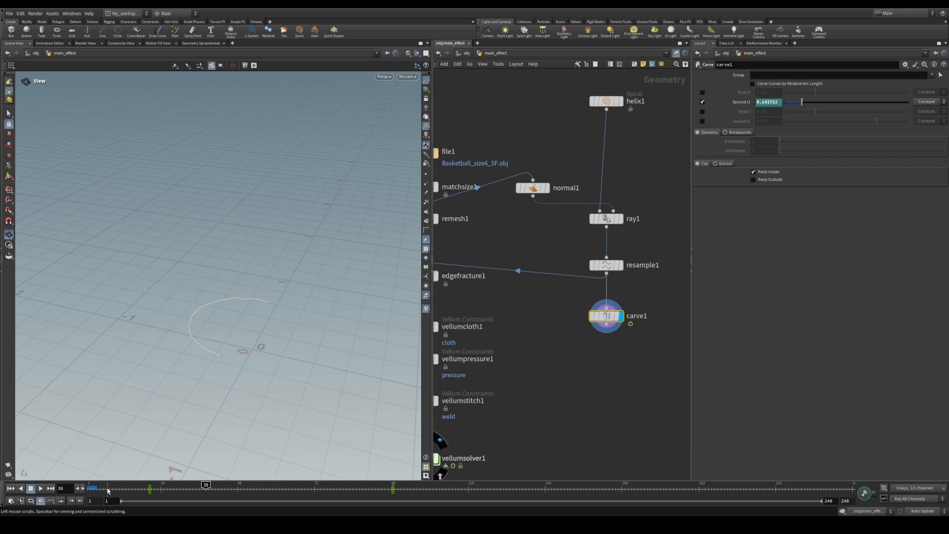
left_click(41, 489)
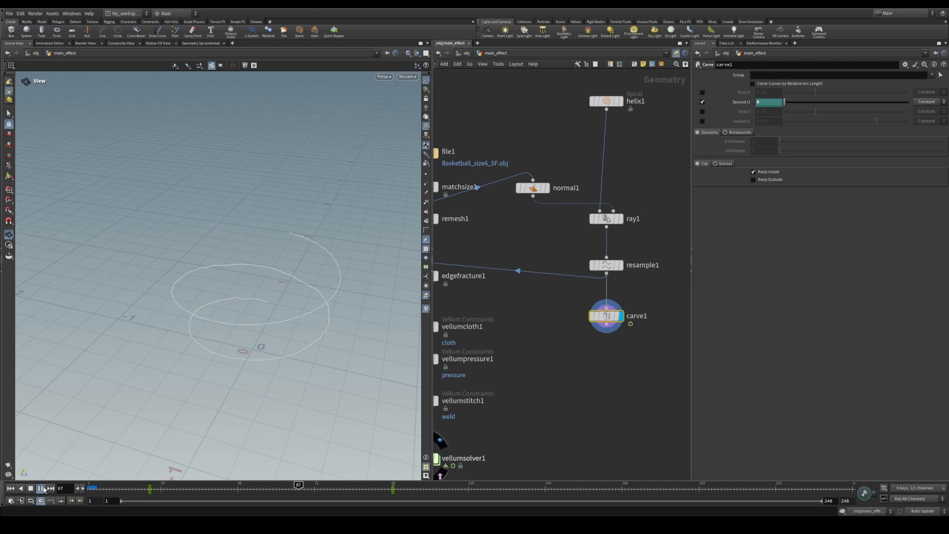
left_click(41, 490)
Add and display an Attribute Wrangle fed by carve1, with the expression f@brake = 1;
middle_click_drag(635, 396, 665, 333)
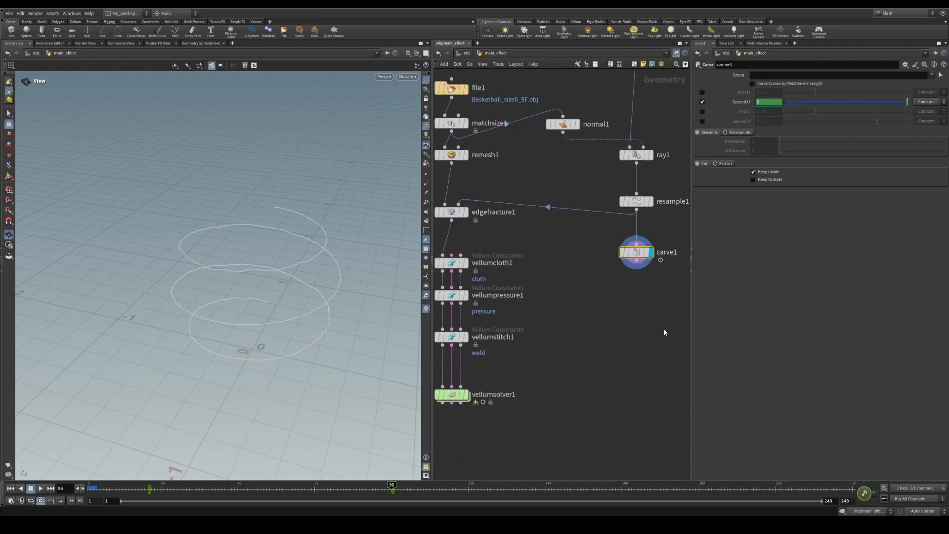
key("Tab")
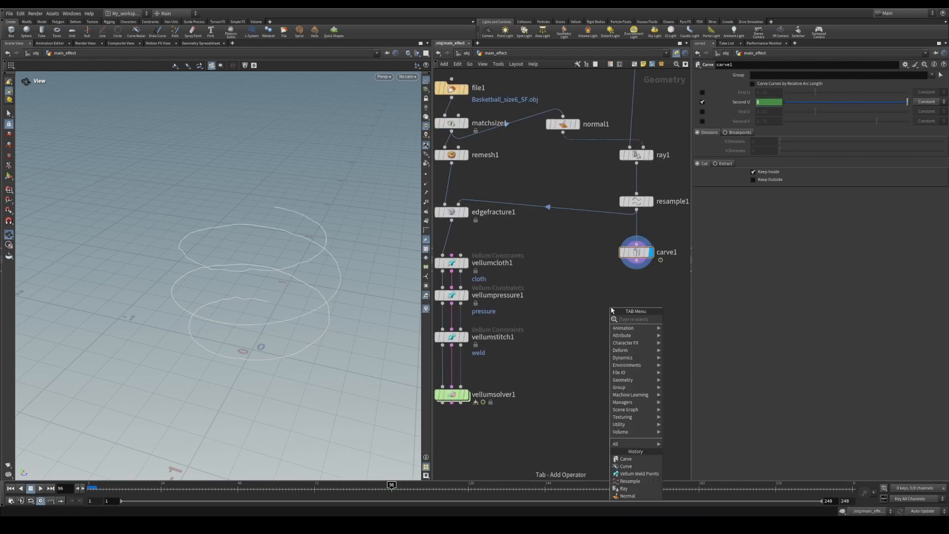
type("a w")
left_click(692, 320)
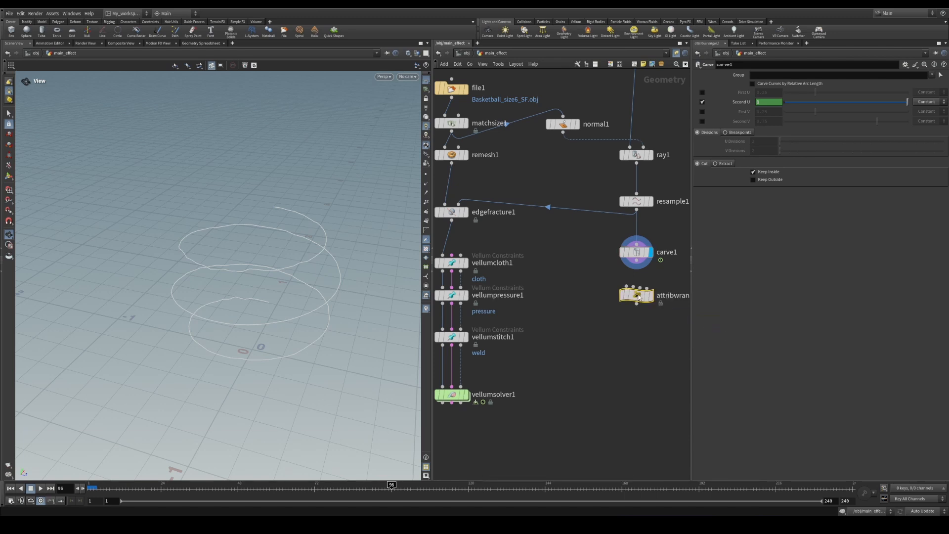
left_click(637, 295)
left_click(651, 295)
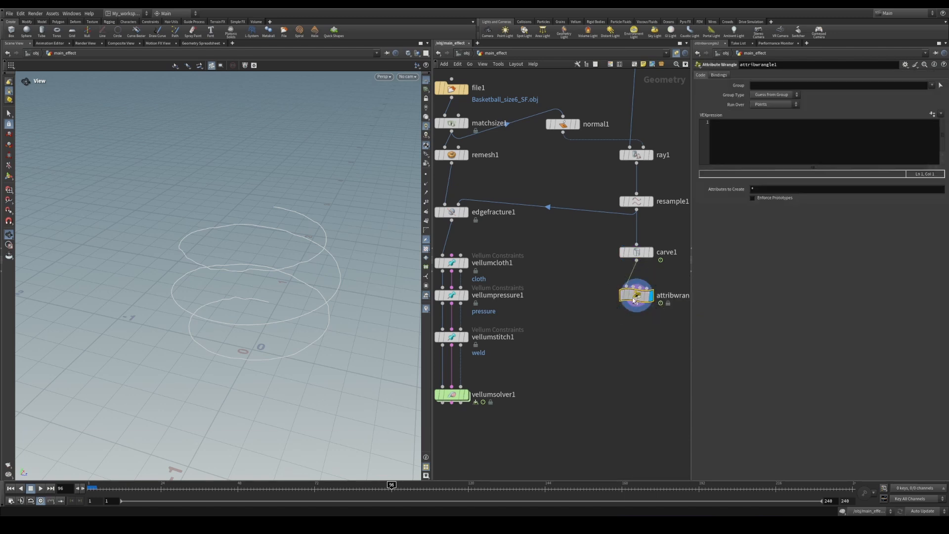
left_click_drag(643, 296, 643, 288)
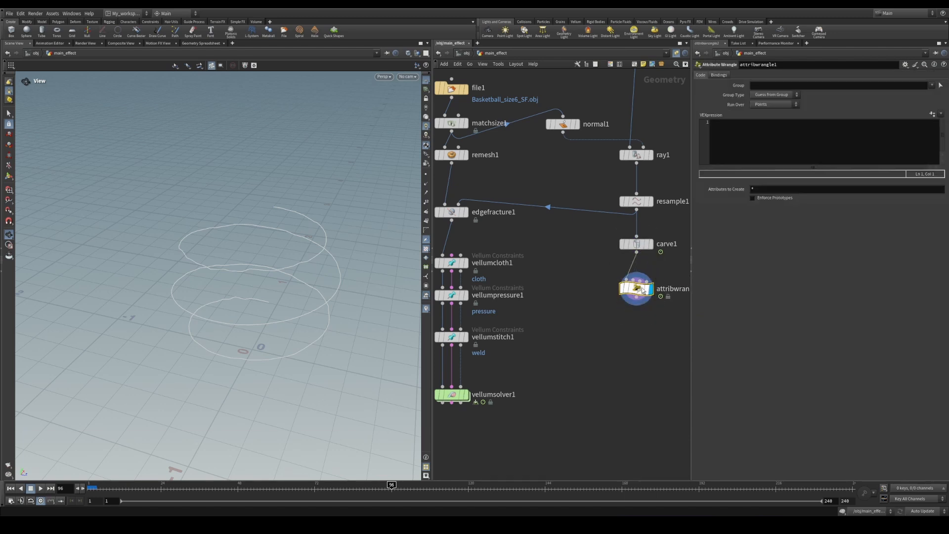
left_click(797, 158)
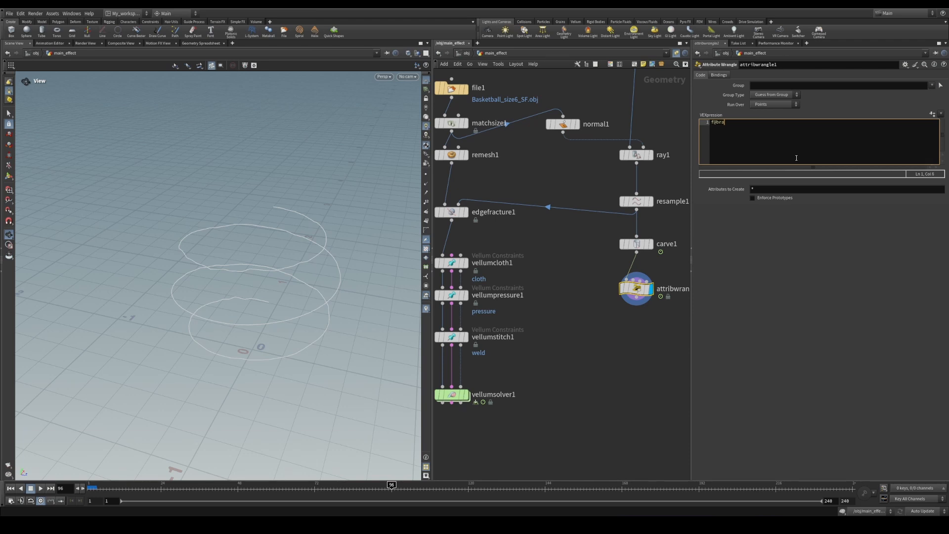
type("= 1;")
Add a Null fed by the Attribute Wrangle, align it beneath, and display it
left_click(636, 302)
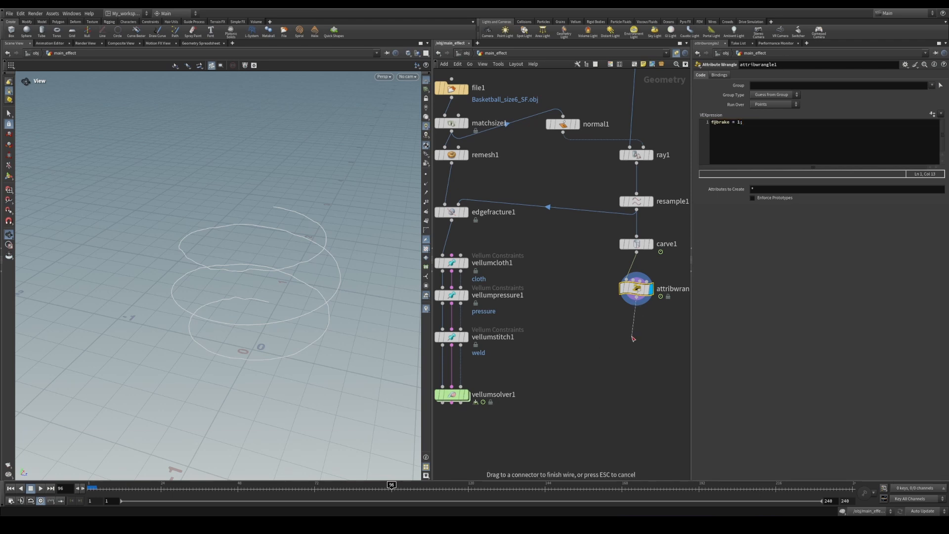
key("Tab")
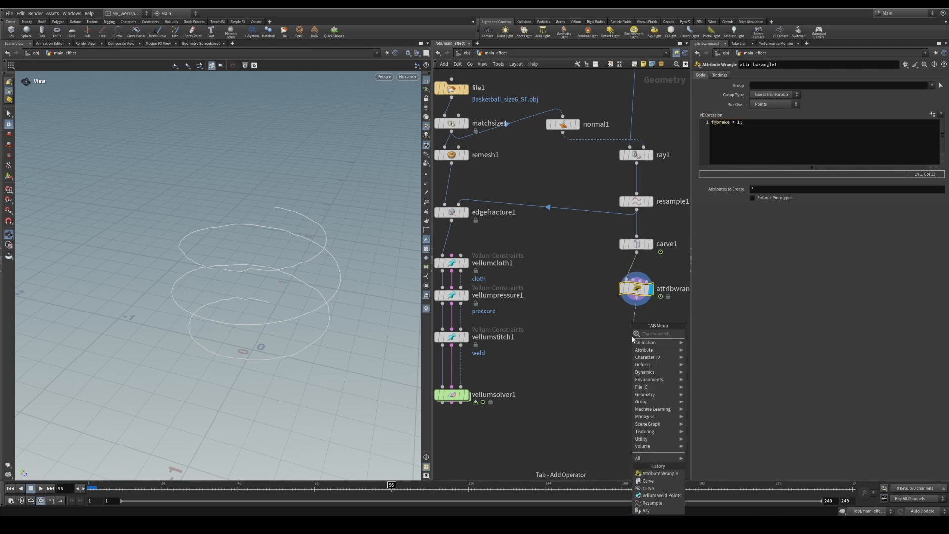
type("null")
key("Return")
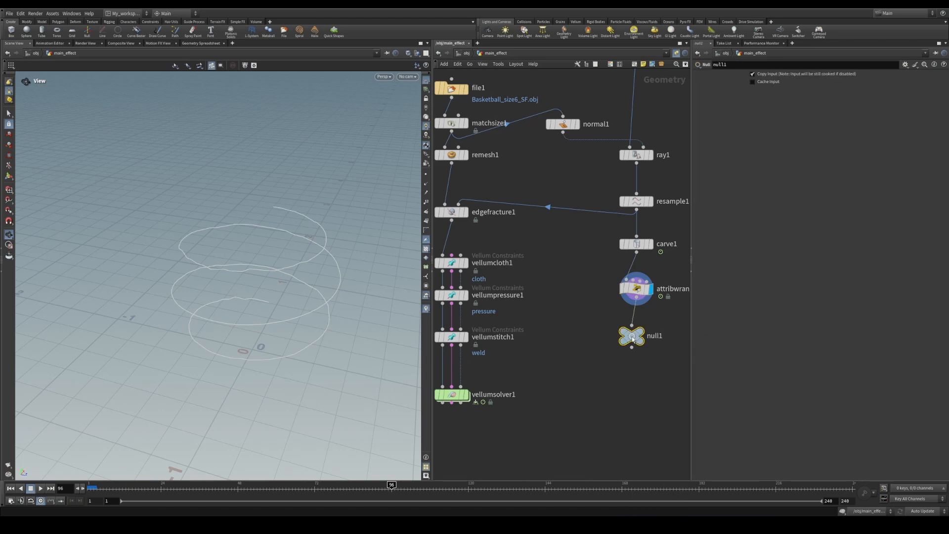
left_click_drag(633, 338, 638, 335)
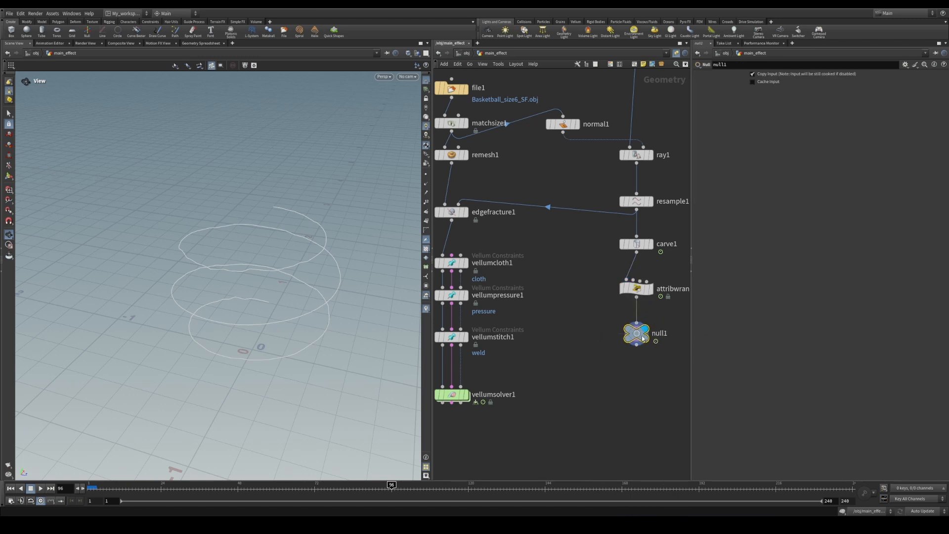
Rename the Null to OUT_brake_attr and copy the node
double_click(661, 334)
type("OUT_")
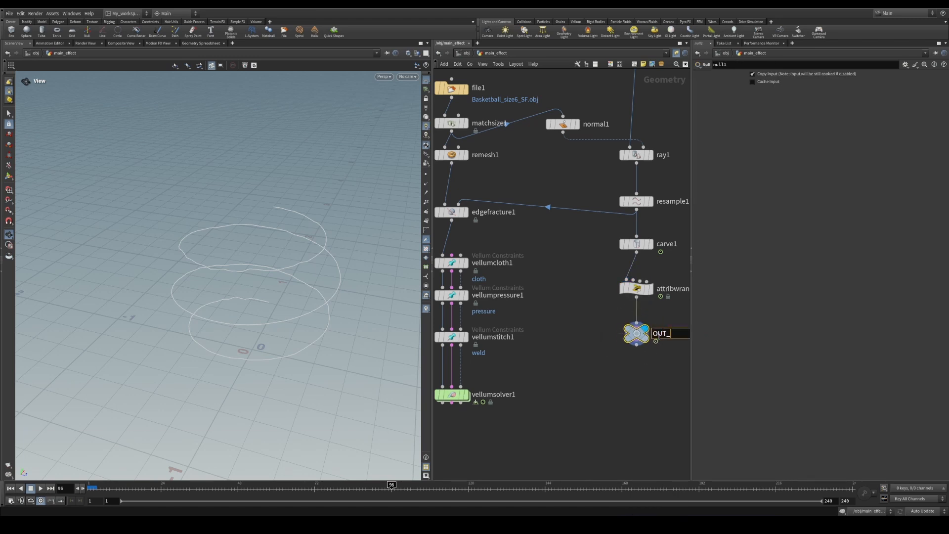
type("brake_attr")
key("Return")
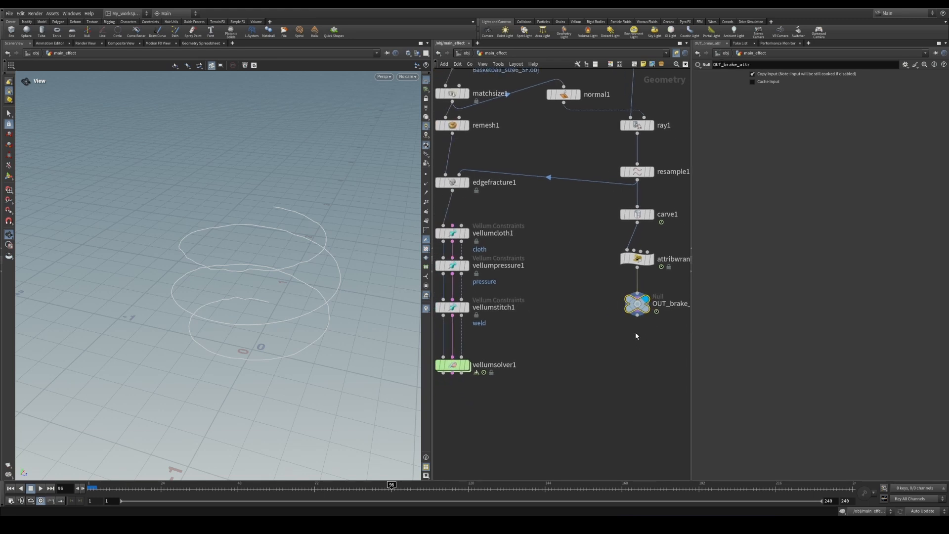
key("ctrl+c")
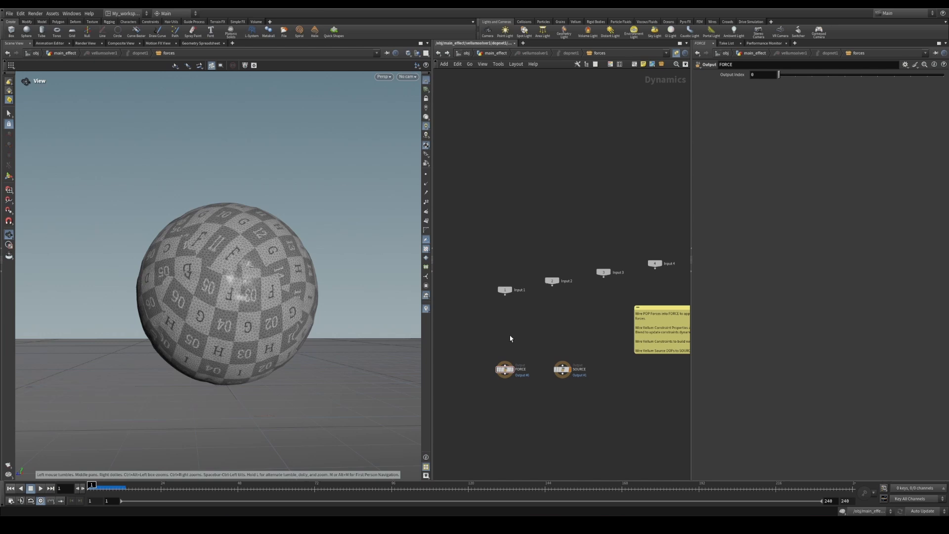
Add a Geometry Wrangle in vellumsolver1's forces network and wire it into the FORCE output
key("Tab")
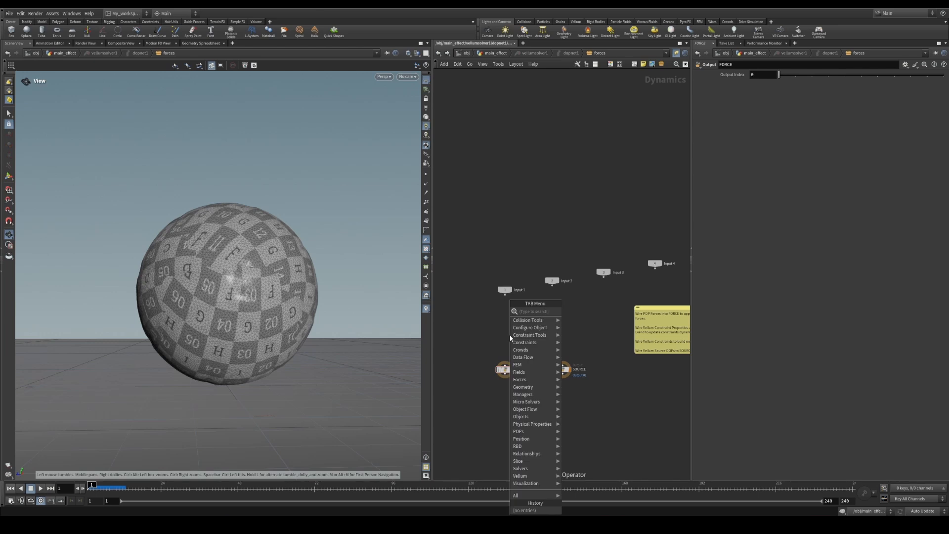
type("geo wr")
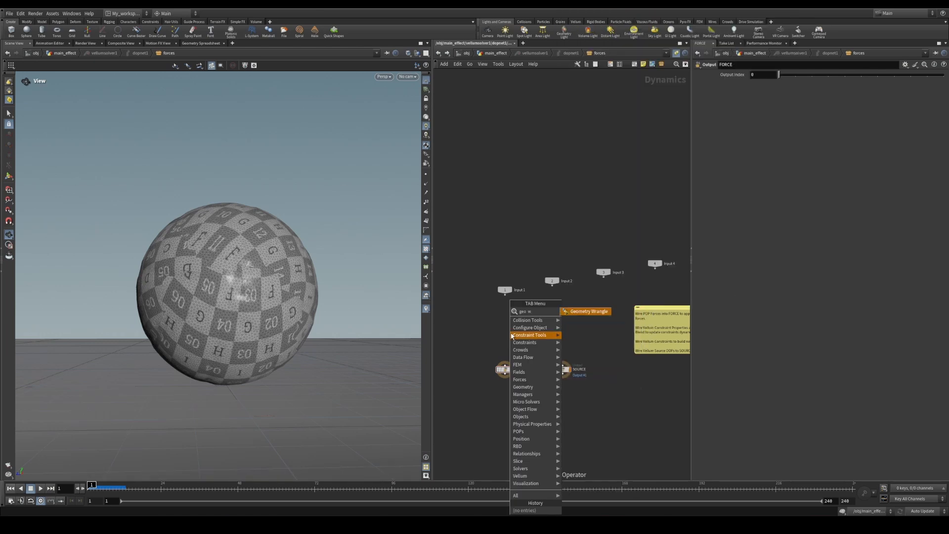
left_click(588, 311)
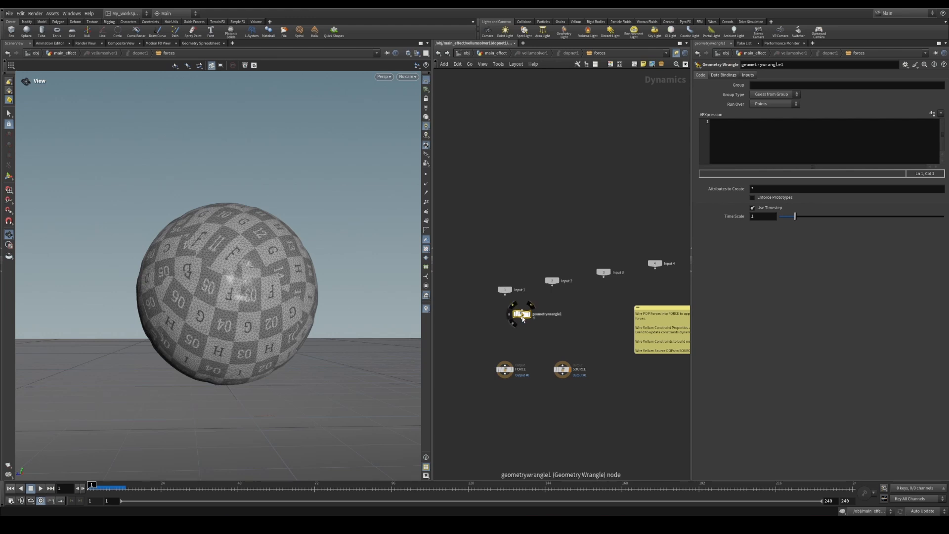
left_click(508, 316)
mouse_move(509, 322)
left_mouse_down()
mouse_move(505, 364)
mouse_move(507, 322)
left_mouse_up()
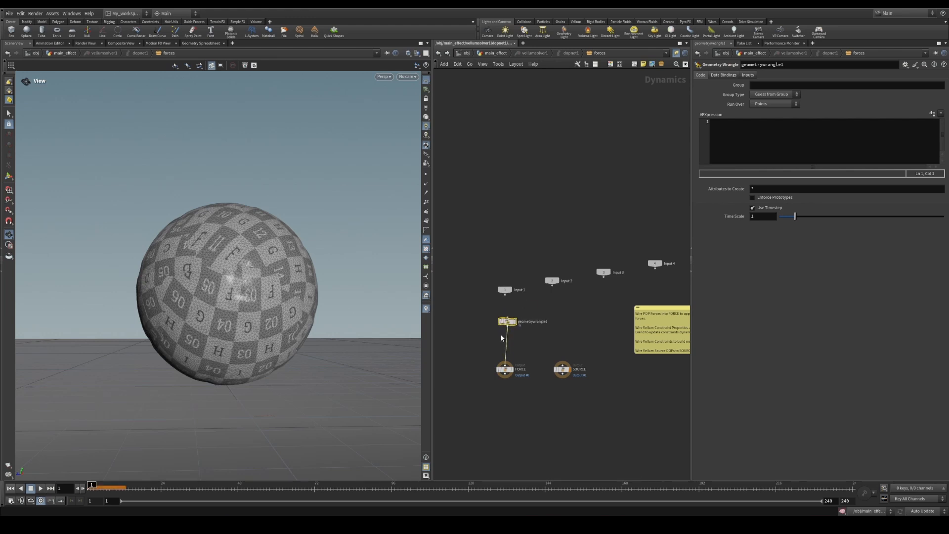
Set the Geometry Wrangle's Input 1 to Myself and Input 2 to SOP
left_click(747, 75)
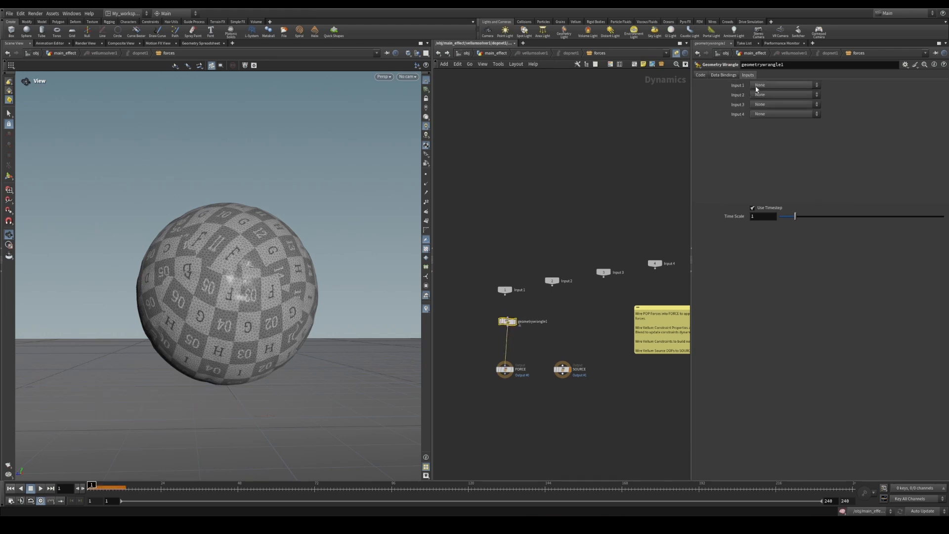
left_click(758, 86)
left_click(769, 115)
left_click(772, 95)
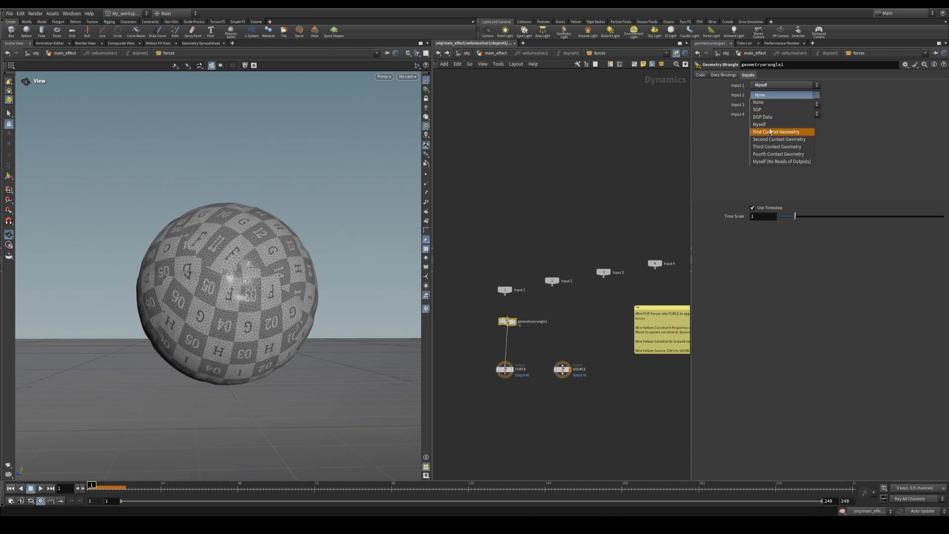
left_click(769, 110)
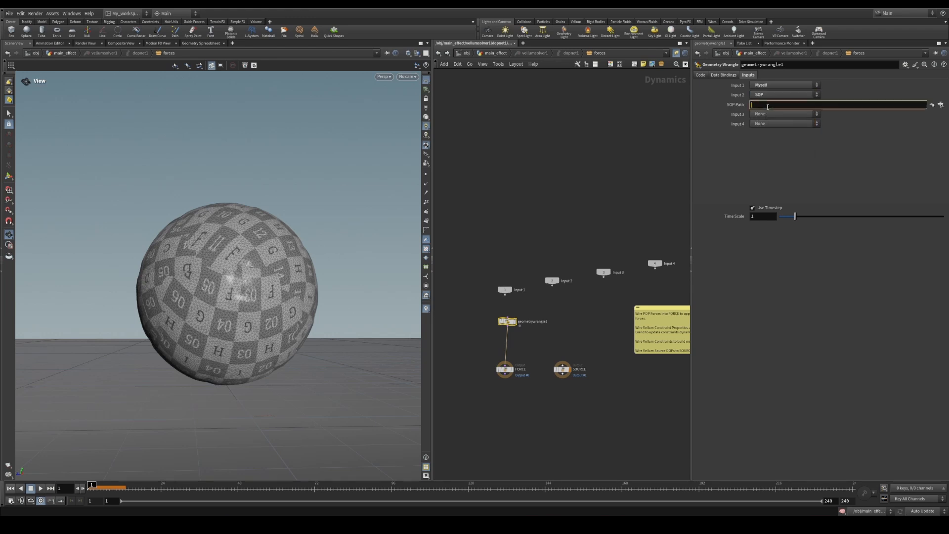
Declare int prim and vector uv at the start of the Geometry Wrangle's VEX code
left_click(701, 74)
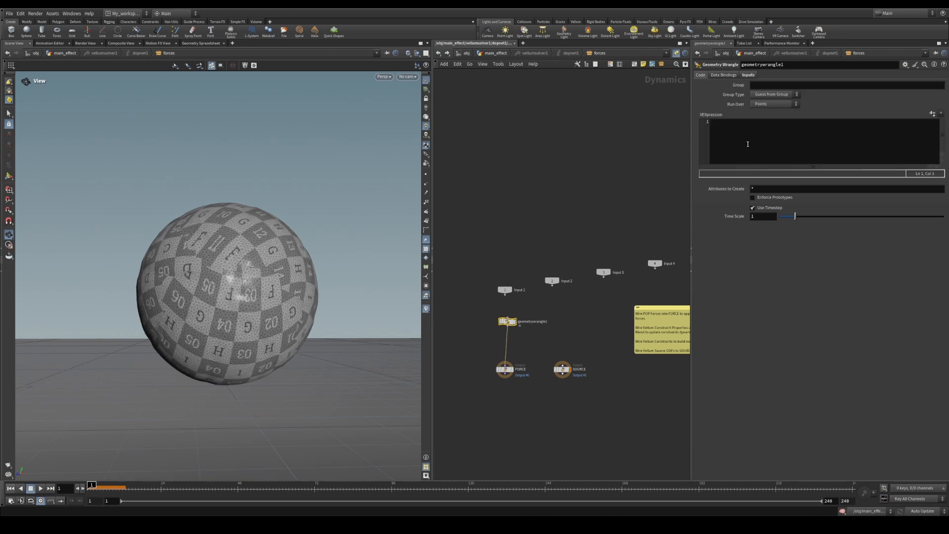
left_click(751, 152)
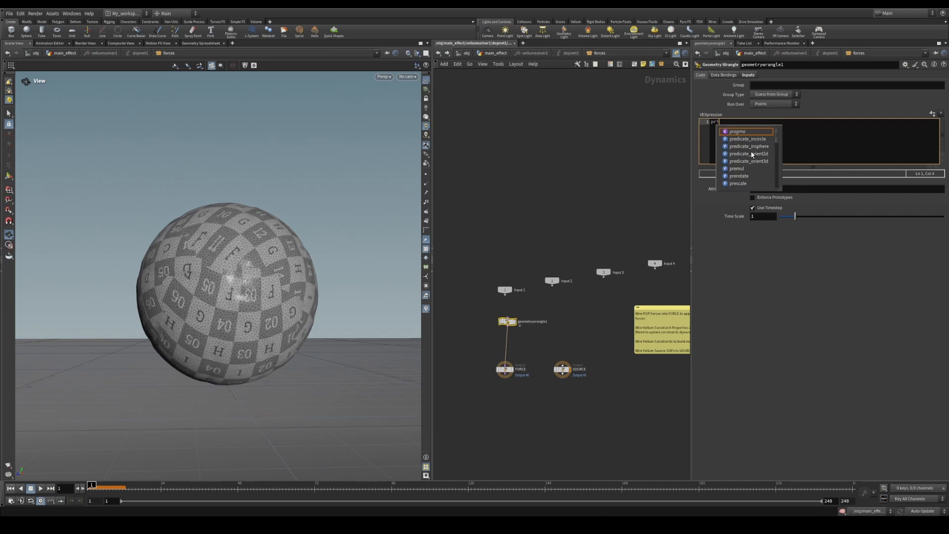
key("BackSpace")
type("int")
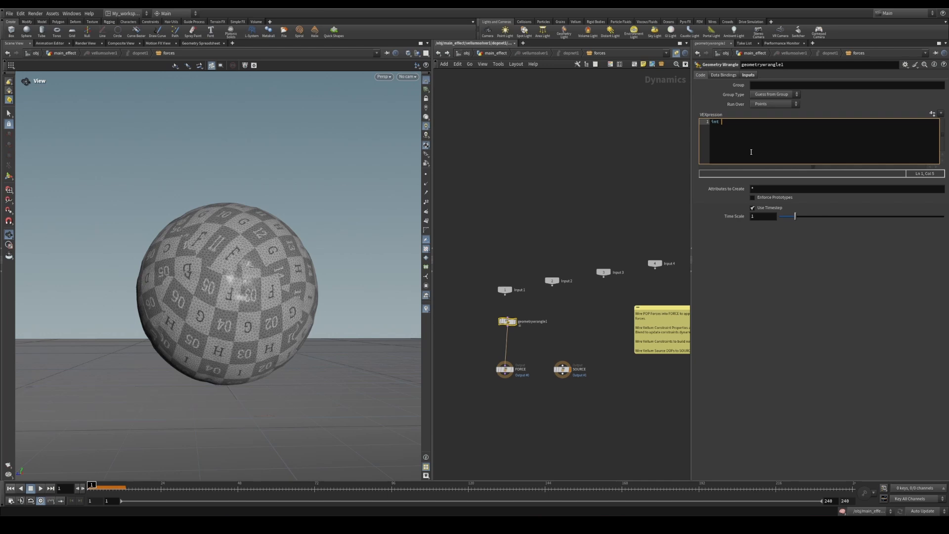
type("prim")
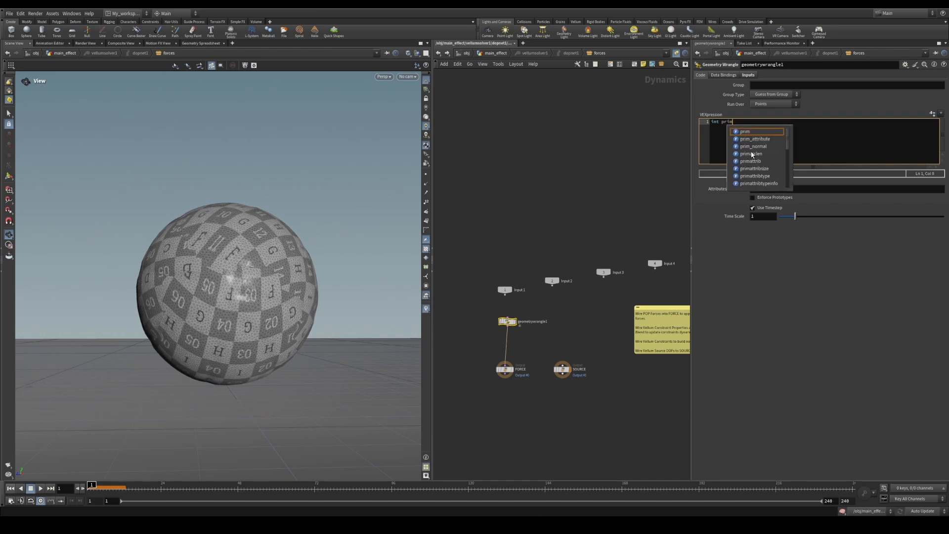
key("BackSpace")
type(";")
key("Return")
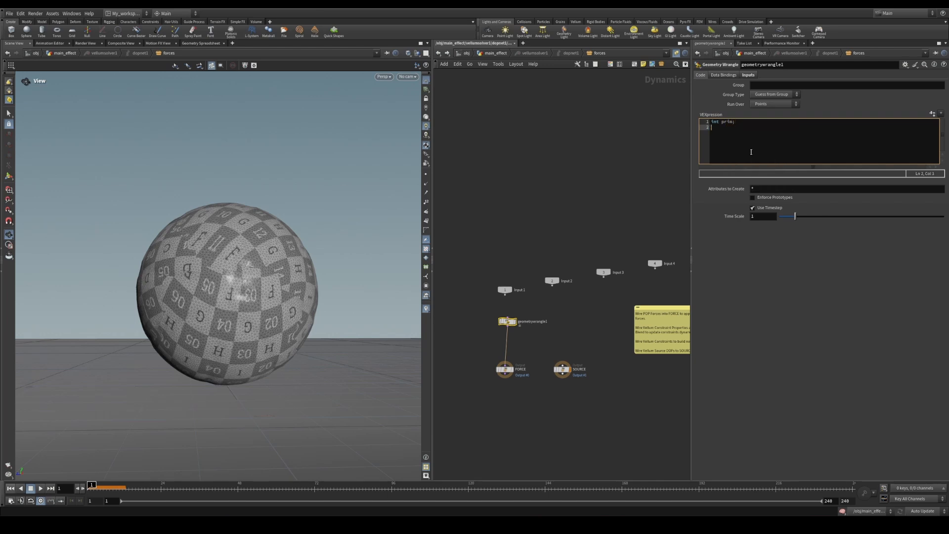
type("vector uv;")
key("Return")
Add the code line float dist = xyzdist(1,@P,prim,uv); below the two declarations
type("float dist = xyz")
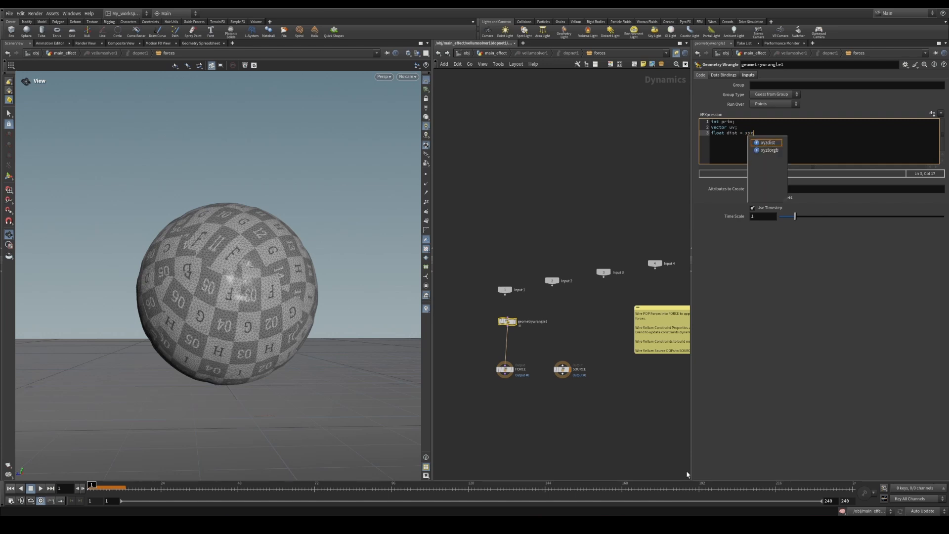
type("dis")
key("Return")
type("(")
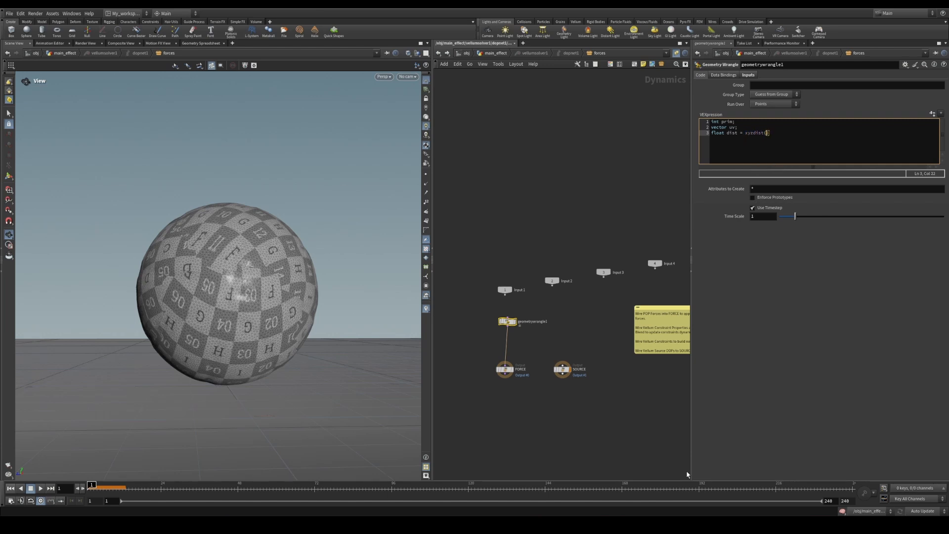
type("1,")
left_click(749, 75)
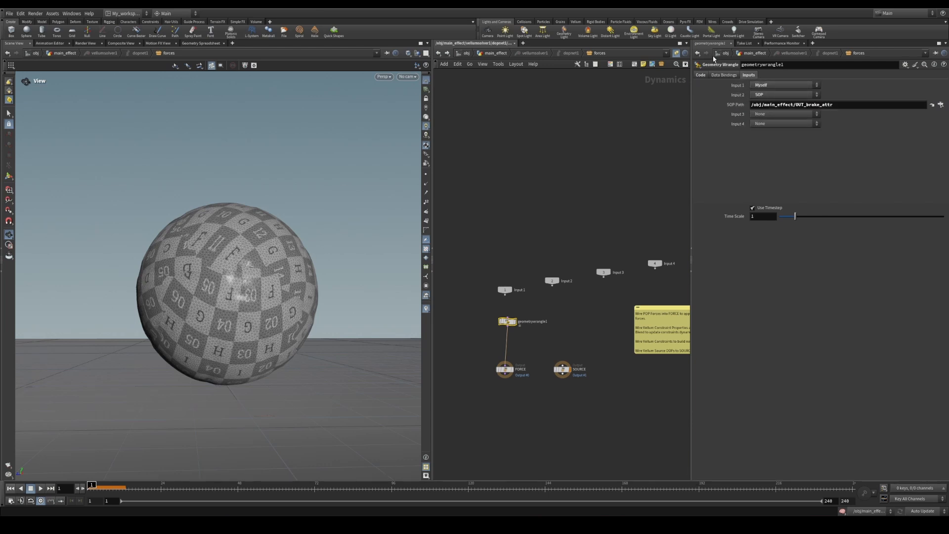
left_click(701, 75)
left_click(769, 133)
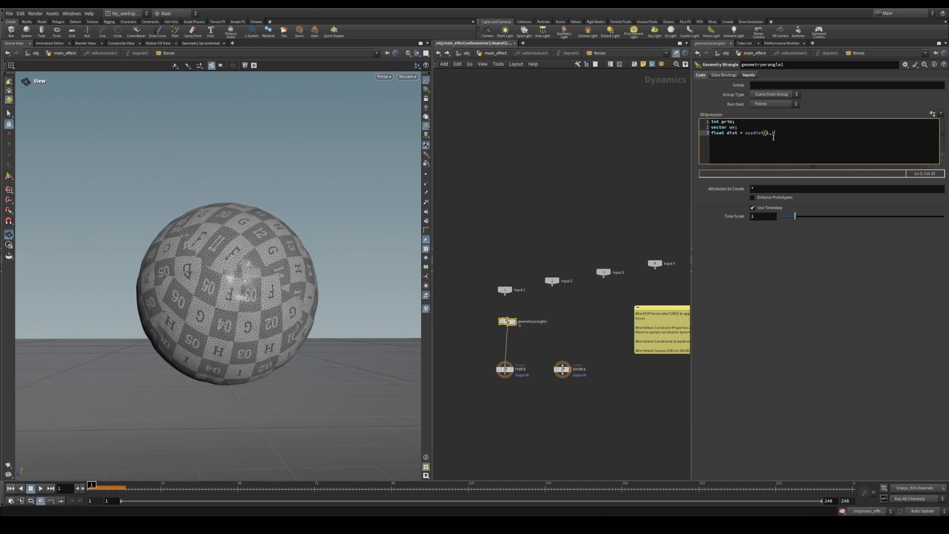
type(",")
type("0")
type("P,")
type("prim,uv")
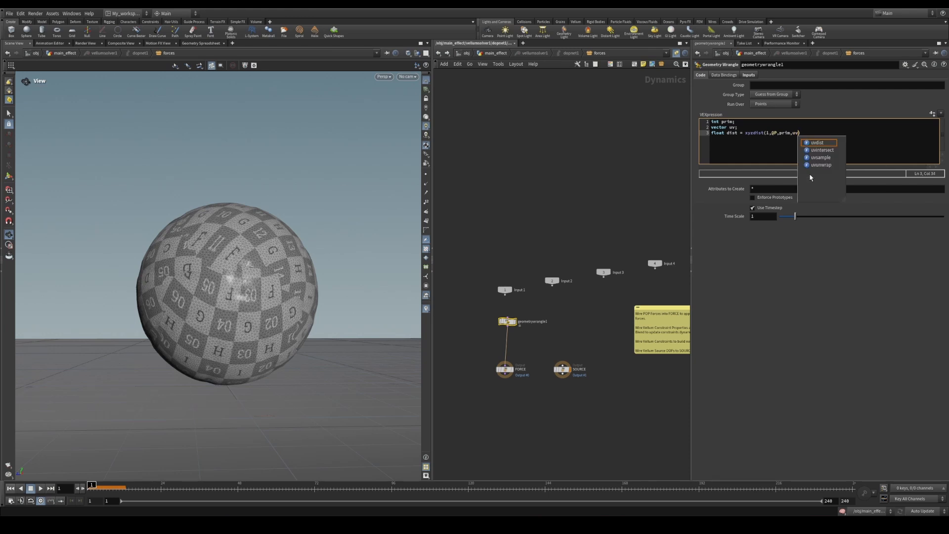
type(");")
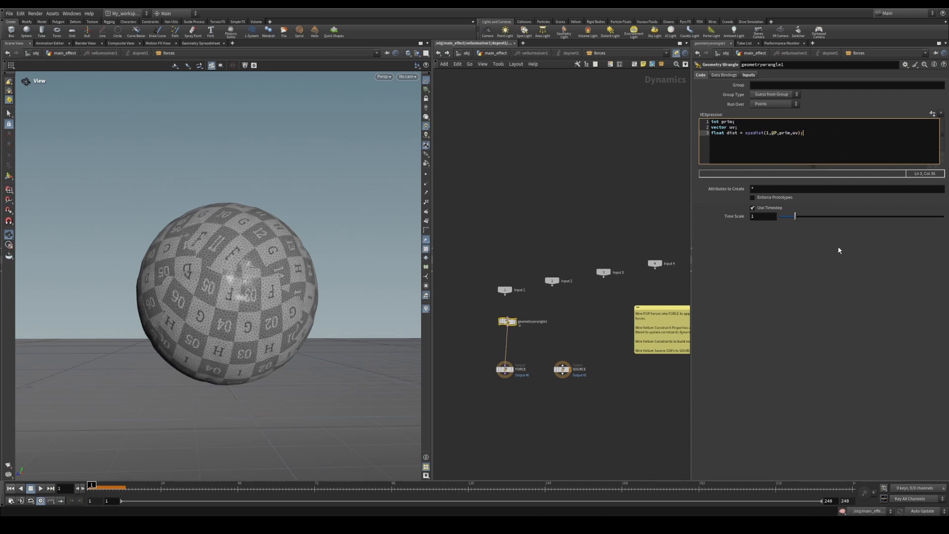
Append chf("Maxdist") as the last argument of the xyzdist call
left_click(839, 250)
left_click(800, 132)
key("Left")
type("chf(")
type("\"\"")
type("Maxdist")
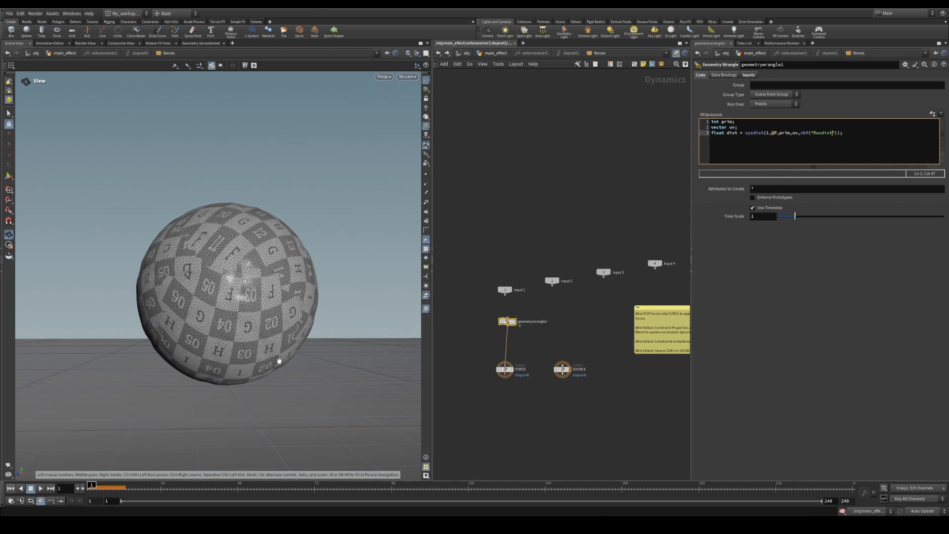
left_click(287, 342)
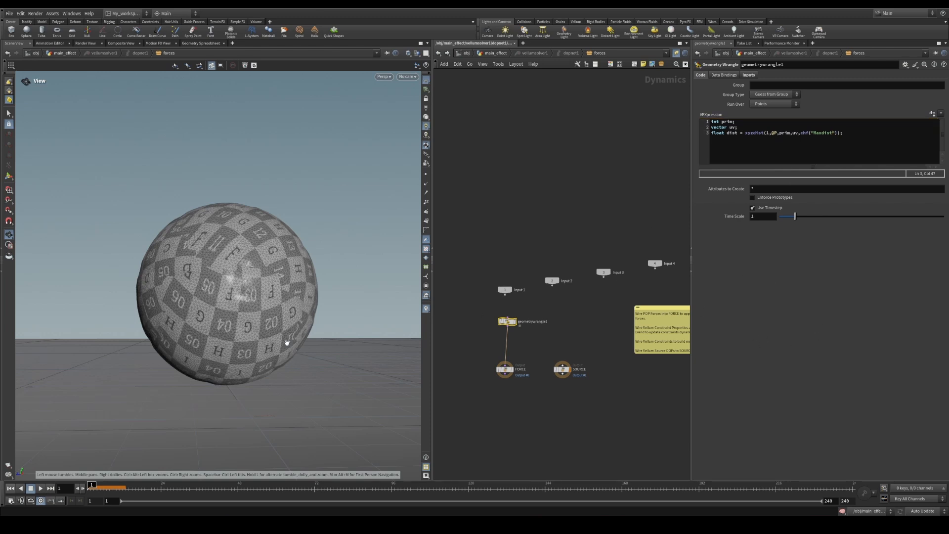
Create the Maxdist parameter from the code, set it to about 0.018, and add a new line after the xyzdist statement
left_click(932, 113)
left_click_drag(783, 118, 782, 118)
left_click(865, 150)
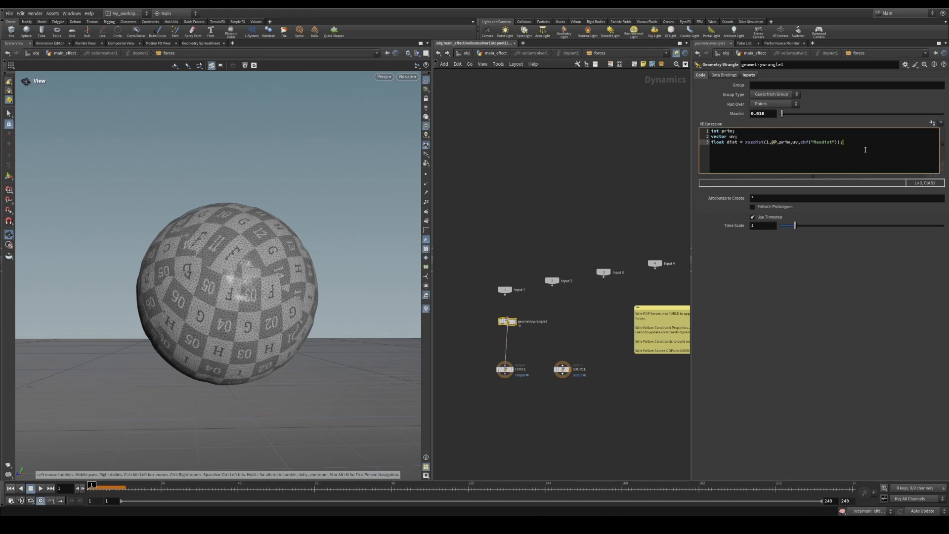
key("Return")
Check the node info of OUT_brake_attr and begin a float brake declaration on line 4 of the Geometry Wrangle's code
left_click(495, 53)
left_click(651, 309)
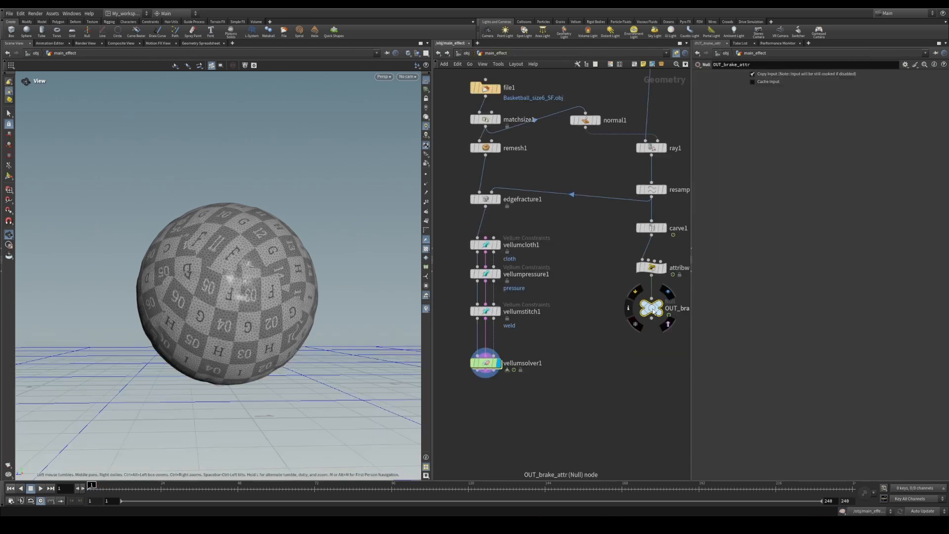
middle_click(652, 309)
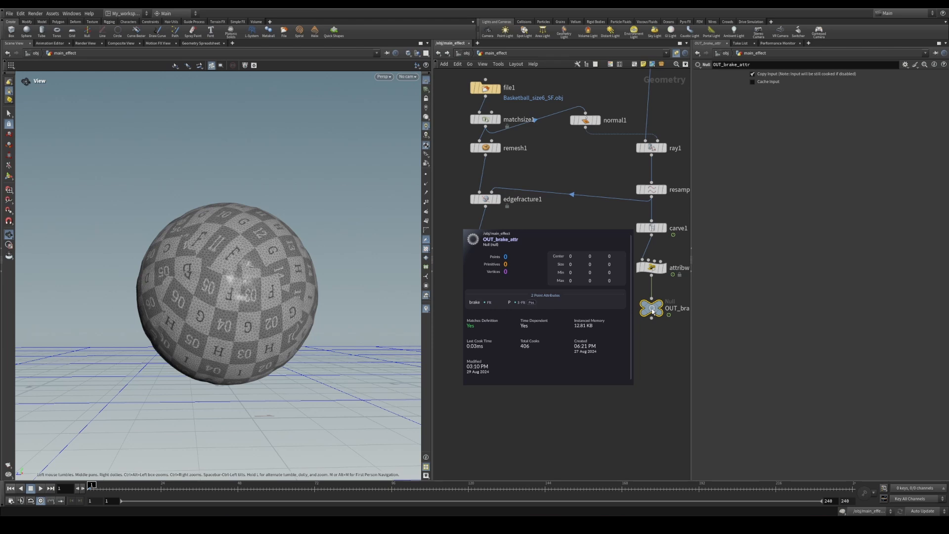
double_click(494, 370)
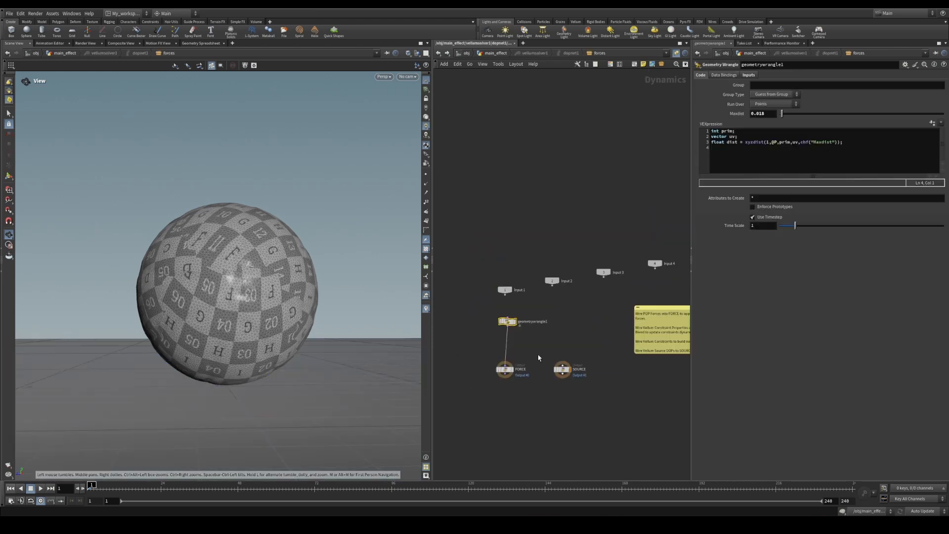
left_click(770, 153)
type("f")
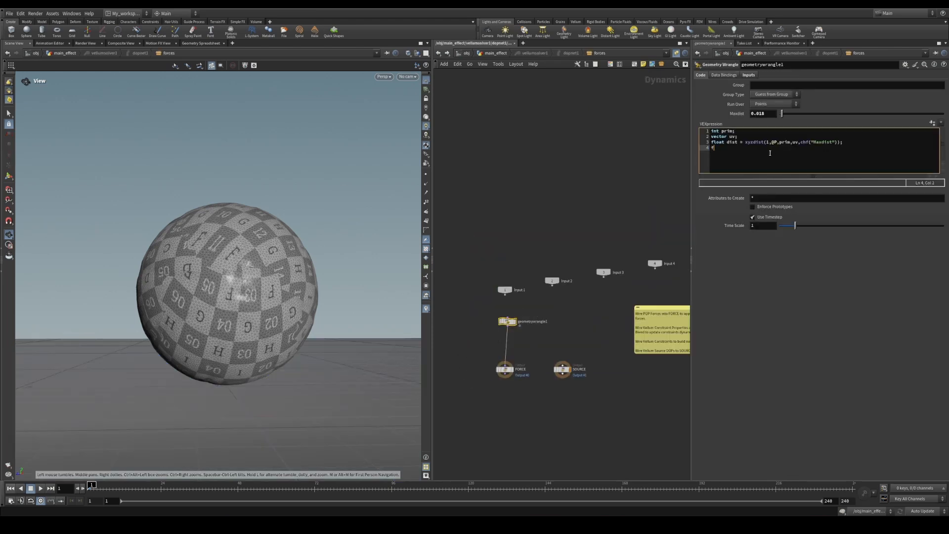
type("loat bera")
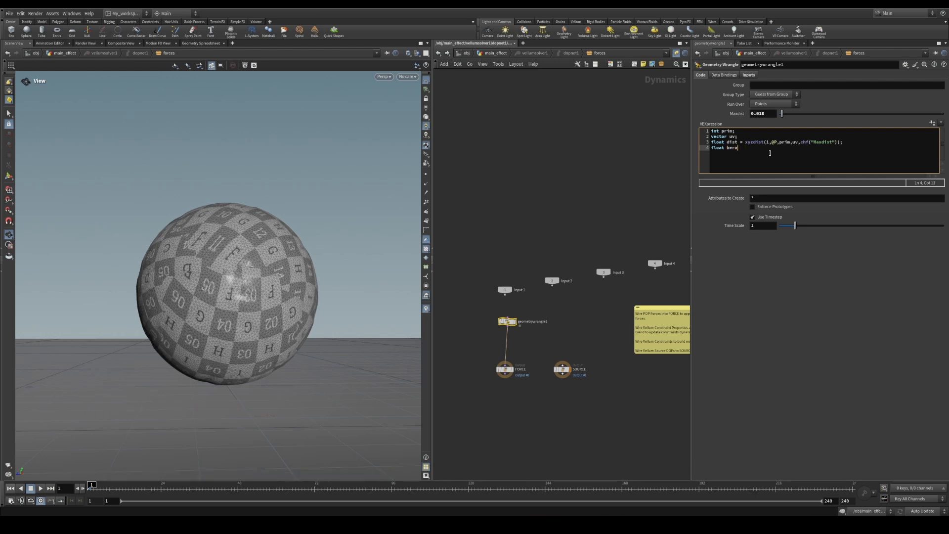
key("BackSpace")
key("BackSpace")
key("BackSpace")
type("ra")
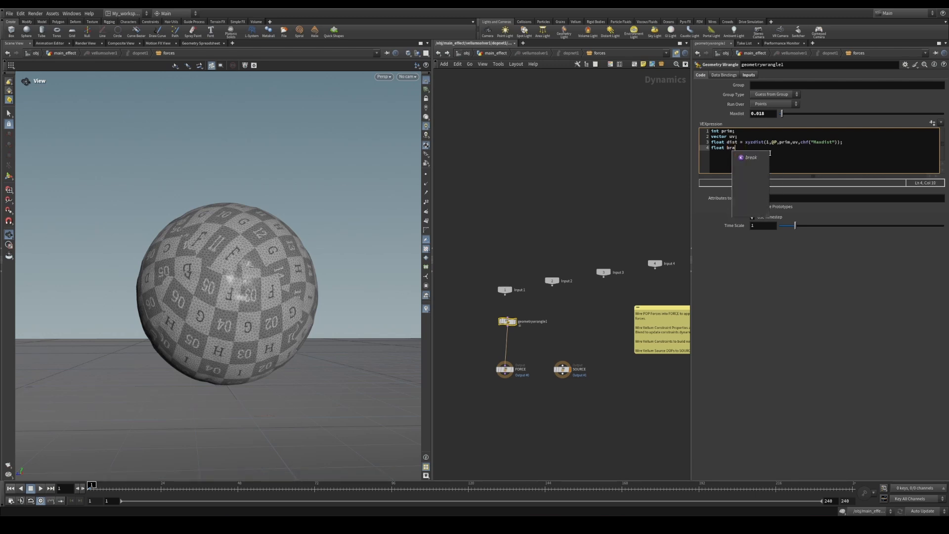
type("ke ")
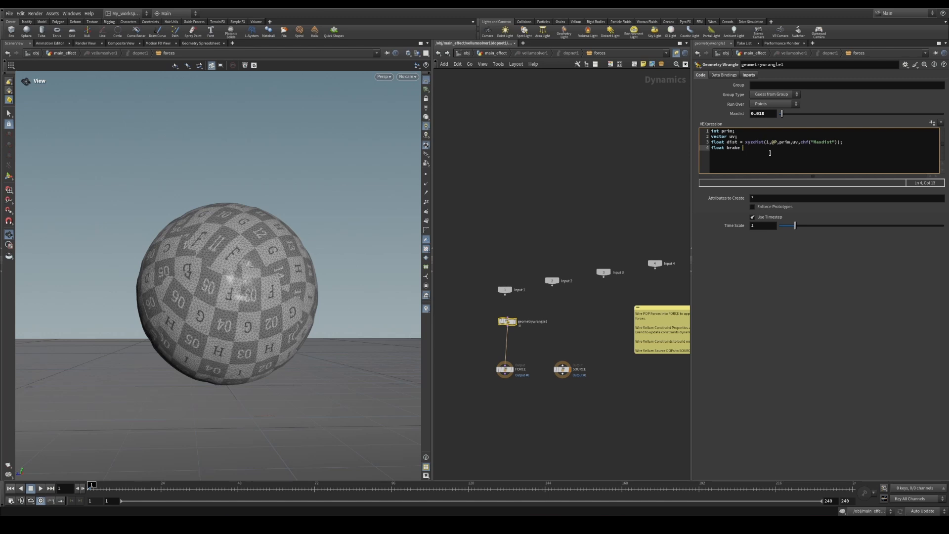
Assign primuv(1,'brake',prim,uv); to the brake variable
type("= ")
type("primuv(")
type("1,")
type("\"")
type("b")
type("r")
type("ake'")
type(",prim,")
type("uv);")
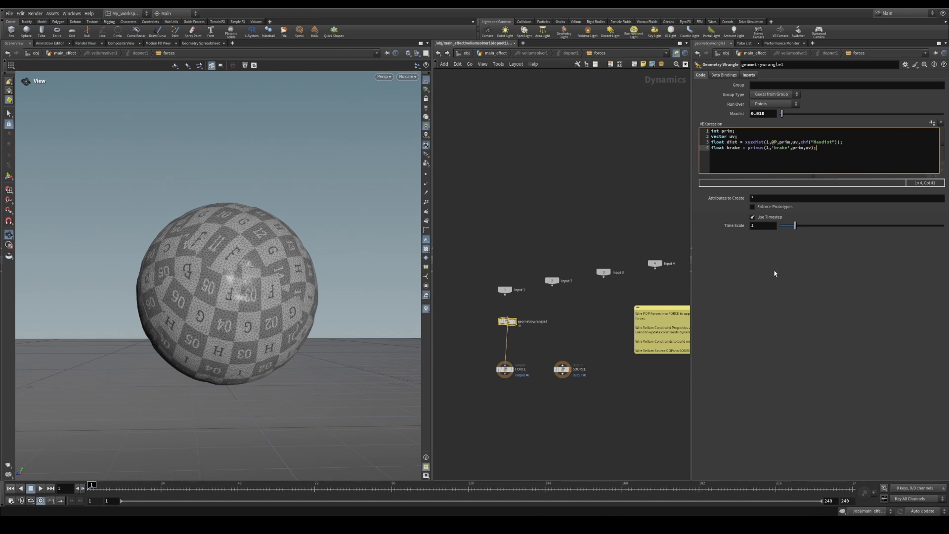
left_click(774, 274)
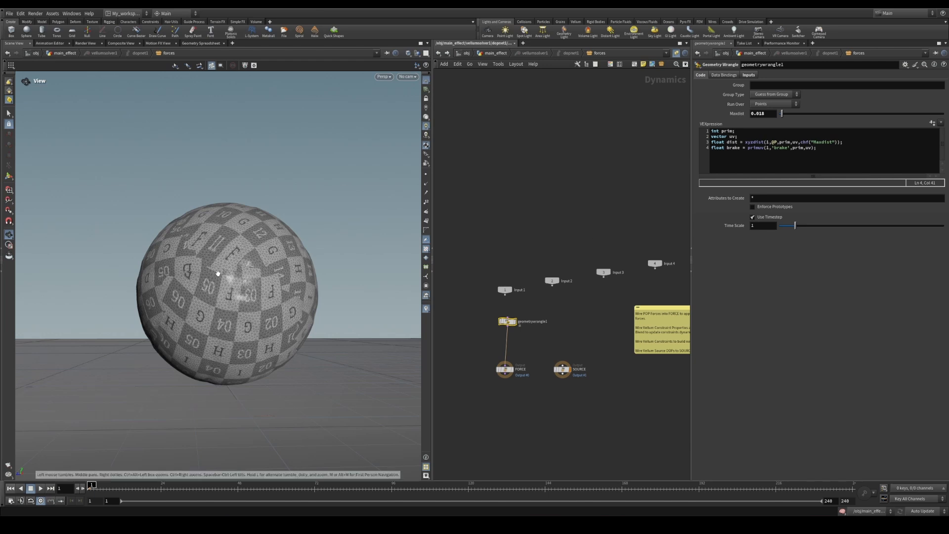
Add the condition if(brake < 0.5) i@group_broken = 1; after a blank line at the end of the code
left_click(839, 160)
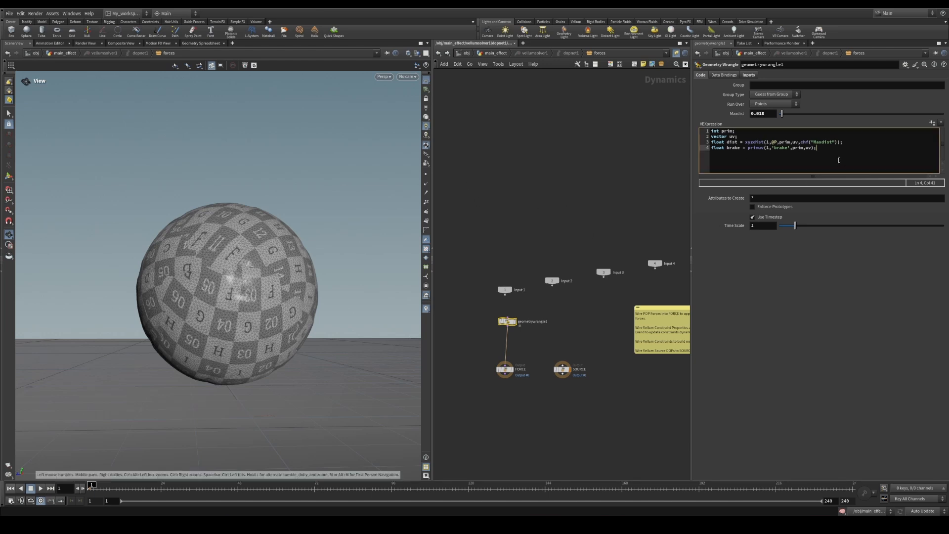
key("Return")
key("Return")
type("if(brake < 0.5) i@group_broken = 1;")
left_click(834, 264)
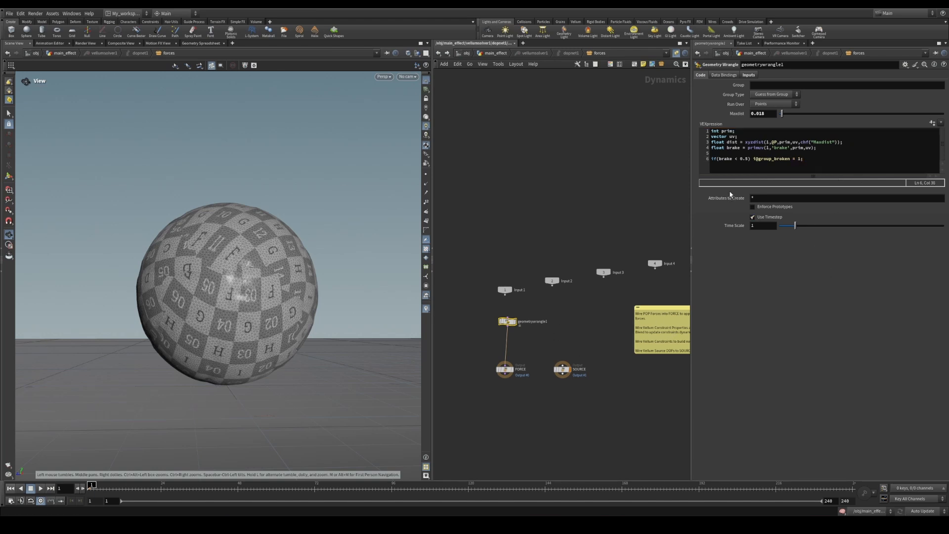
Review the weld settings of vellumstitch1 and play the Vellum simulation to test the breaking
left_click(495, 53)
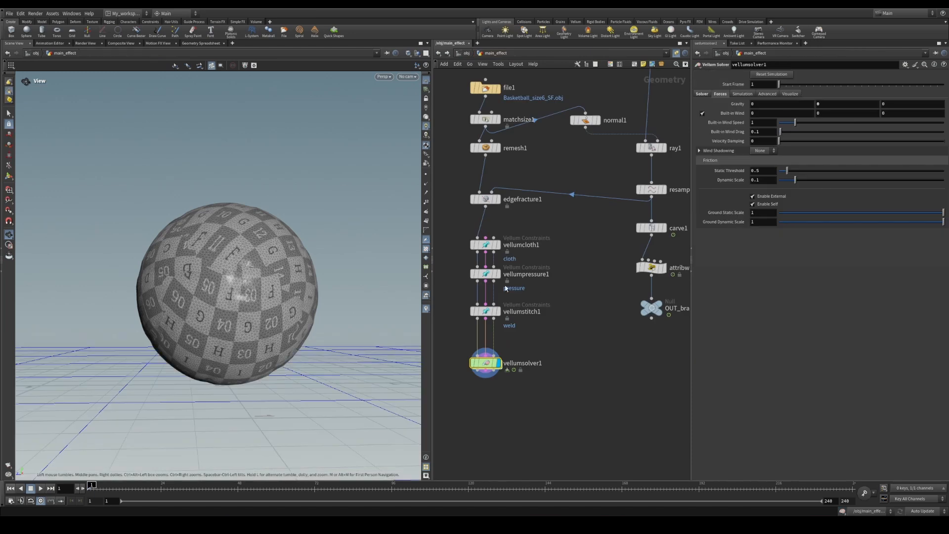
left_click(486, 311)
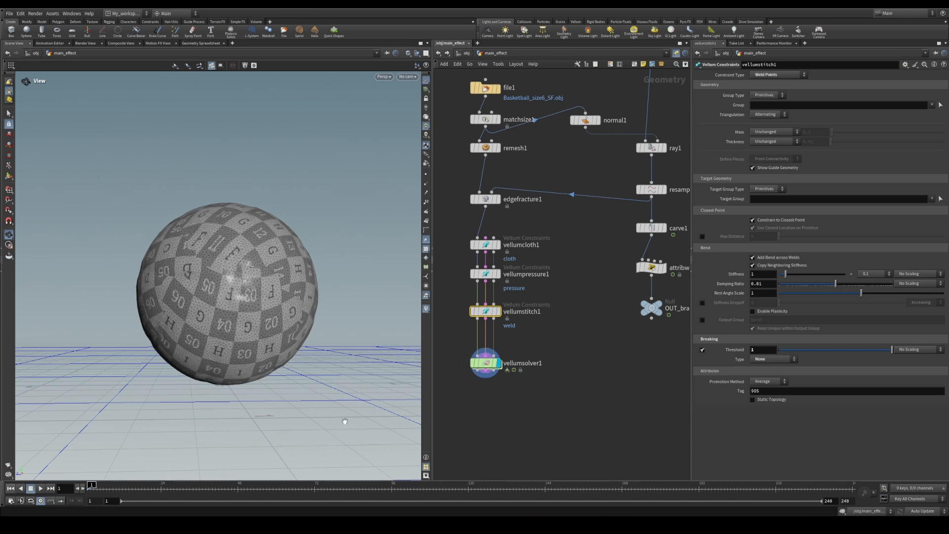
left_click(41, 488)
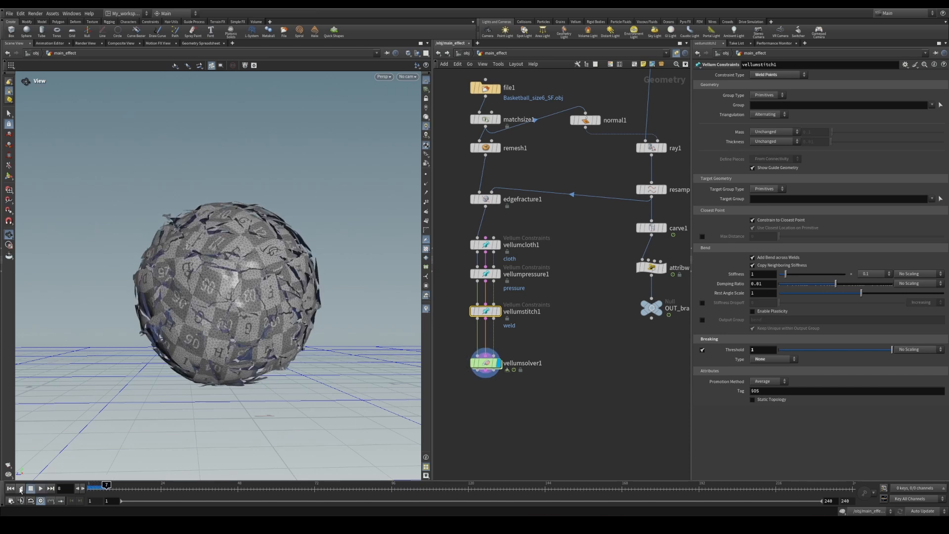
left_click(20, 489)
Display OUT_brake_attr and examine its brake values in the Geometry Spreadsheet from the first frames up to frame 23
double_click(485, 363)
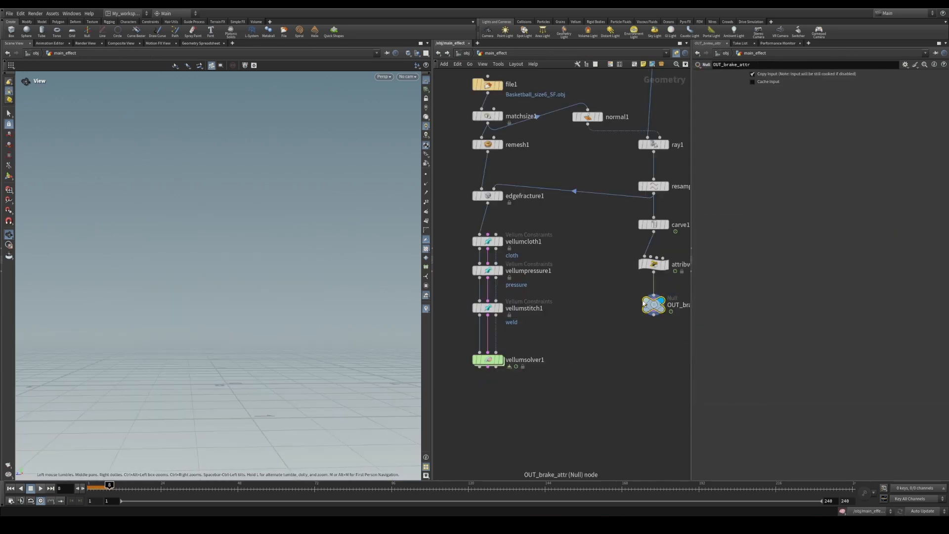
left_click(184, 44)
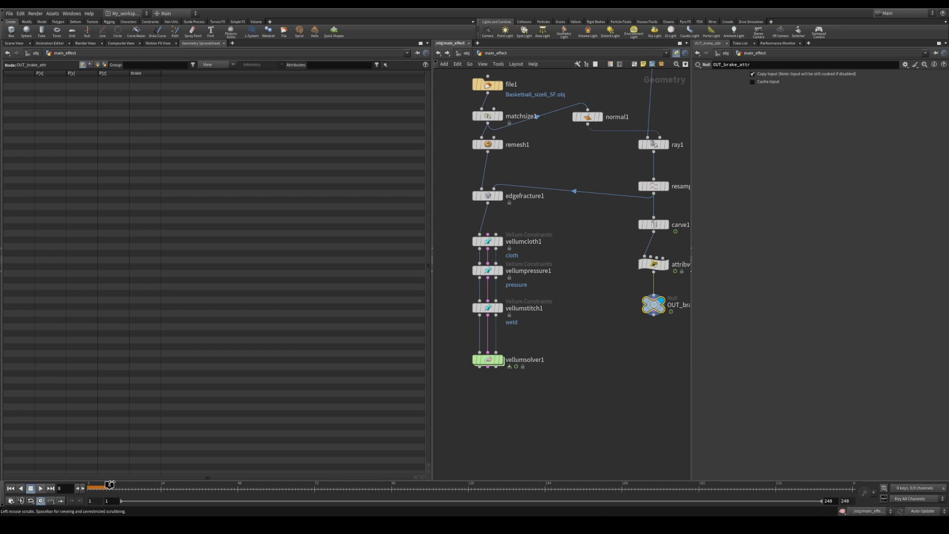
left_click_drag(109, 489, 91, 488)
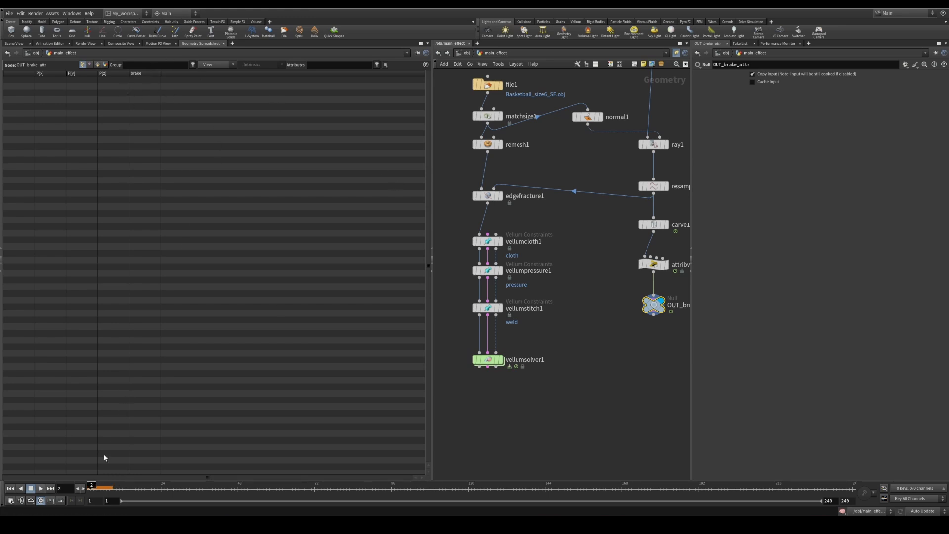
left_click_drag(108, 482, 159, 483)
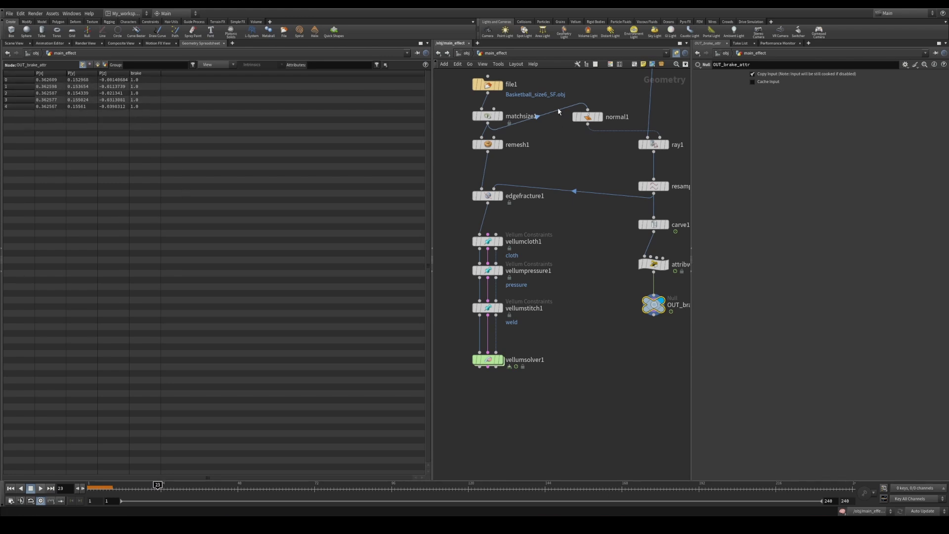
Rewind to frame 1 and reopen the Geometry Wrangle's code in vellumsolver1's forces network
left_click(467, 54)
double_click(574, 272)
left_click(502, 361)
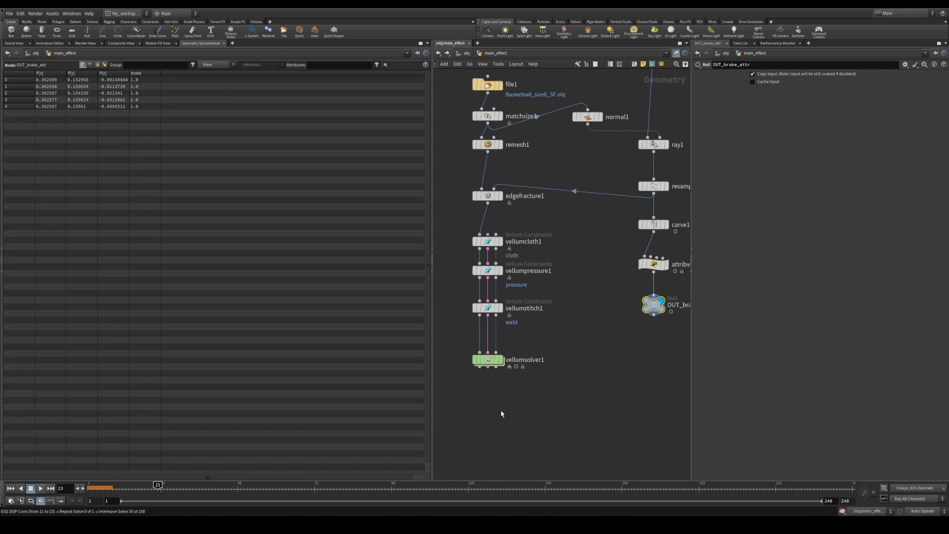
double_click(489, 365)
left_click(10, 488)
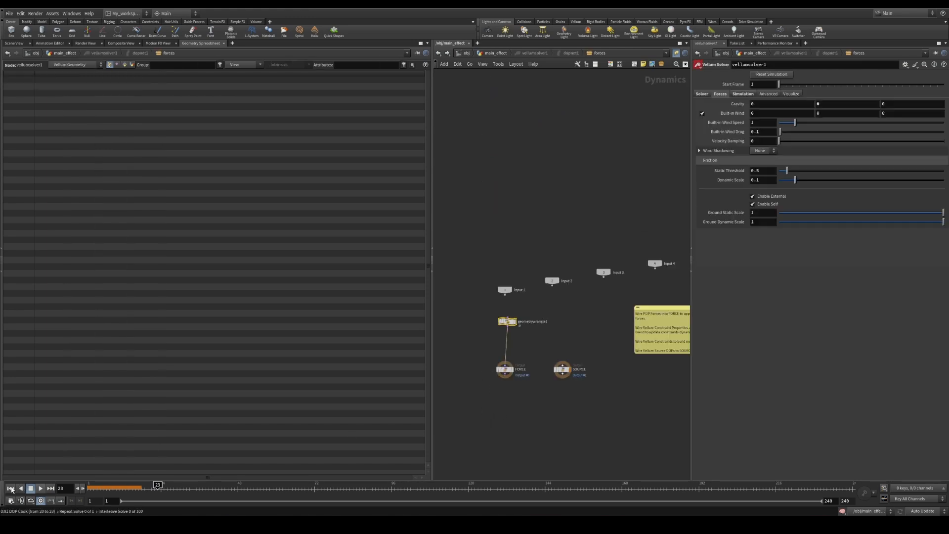
left_click(508, 321)
left_click(504, 338)
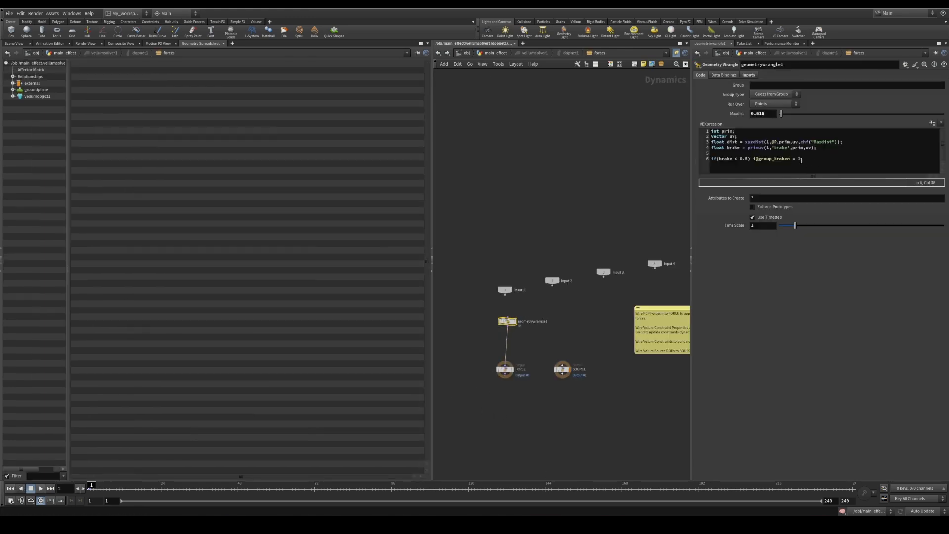
Change the wrangle's condition to if(brake > 0.5) i@group_broken = 1; and return to the 3D scene view
left_click(739, 159)
key("BackSpace")
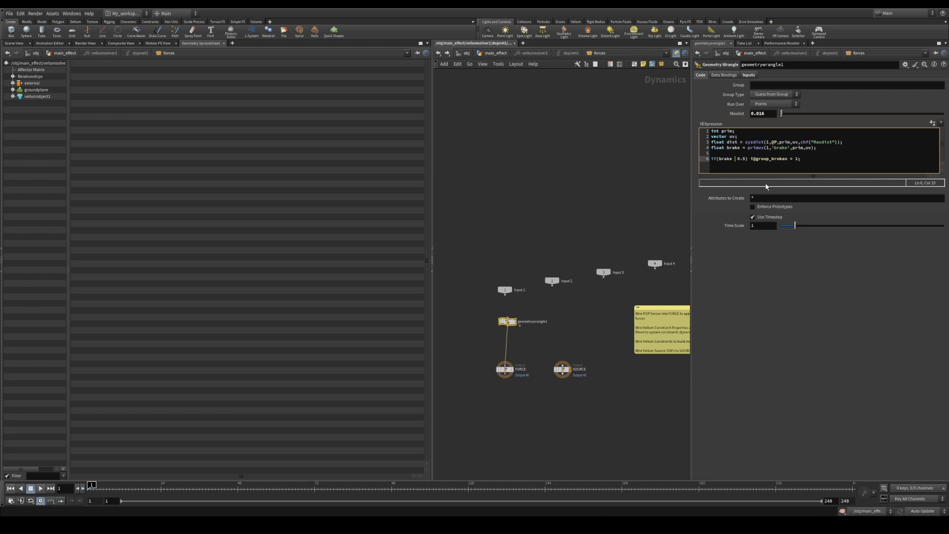
type(">")
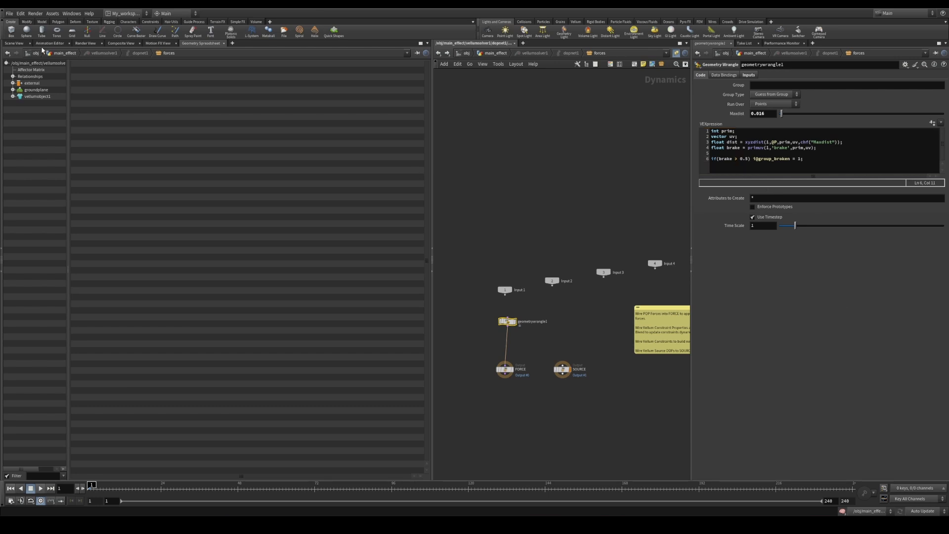
left_click(14, 43)
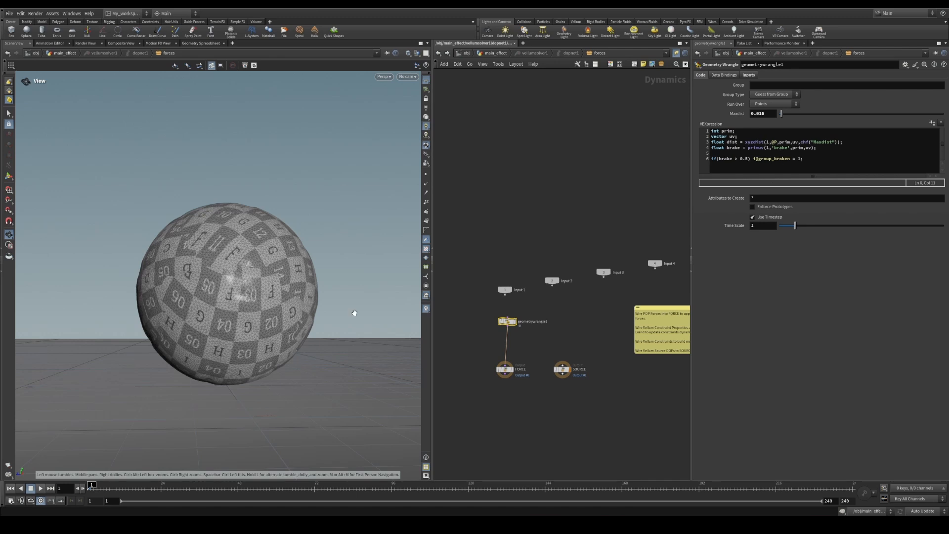
Go back up to the main_effect network, display vellumsolver1 and play the Vellum simulation
left_click(41, 489)
left_click(31, 488)
left_click(492, 53)
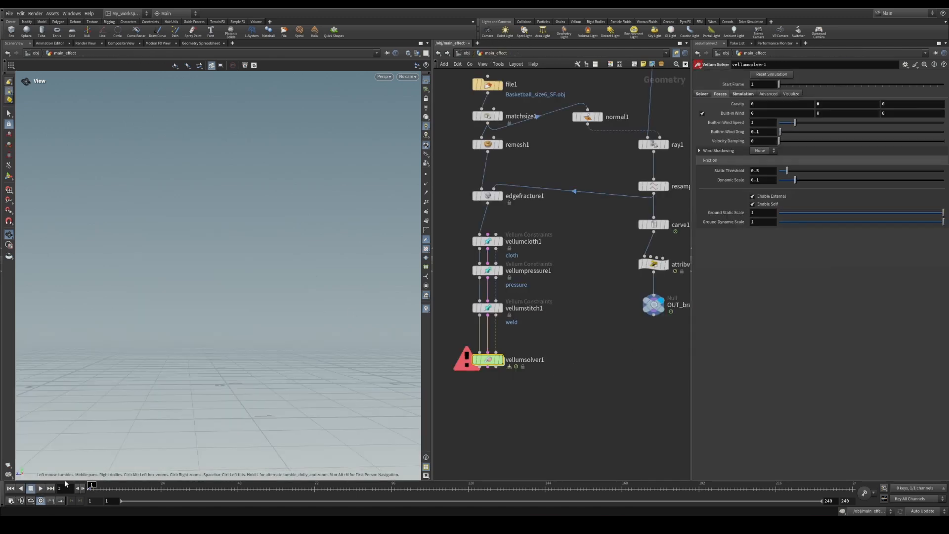
left_click(41, 489)
left_click(30, 488)
left_click(500, 360)
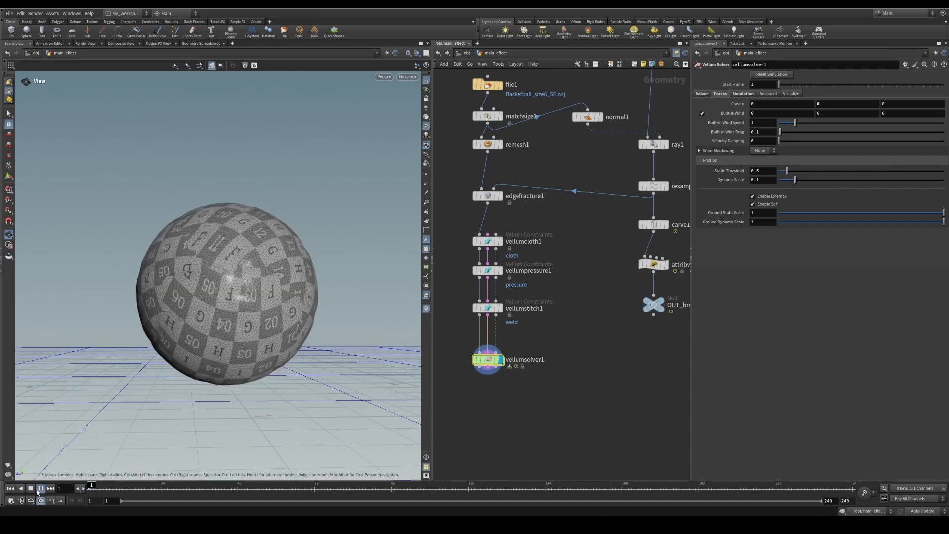
left_click(41, 488)
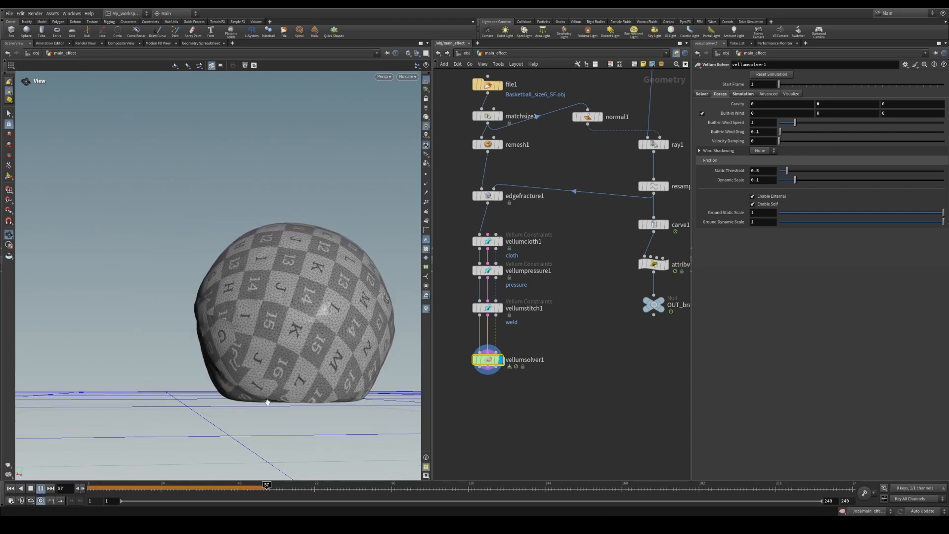
Scrub the simulation back to frame 1, replay it and inspect the ball's cut from another side
left_click(235, 485)
mouse_move(235, 486)
left_mouse_down()
mouse_move(259, 486)
mouse_move(152, 486)
left_mouse_up()
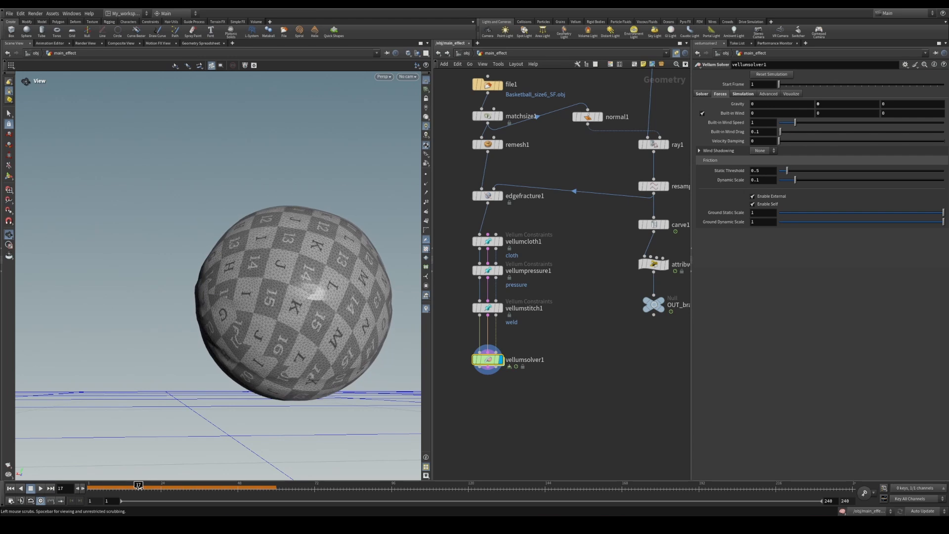
left_click_drag(243, 309, 250, 268)
scroll(251, 268, "down", 3)
left_click_drag(124, 487, 88, 488)
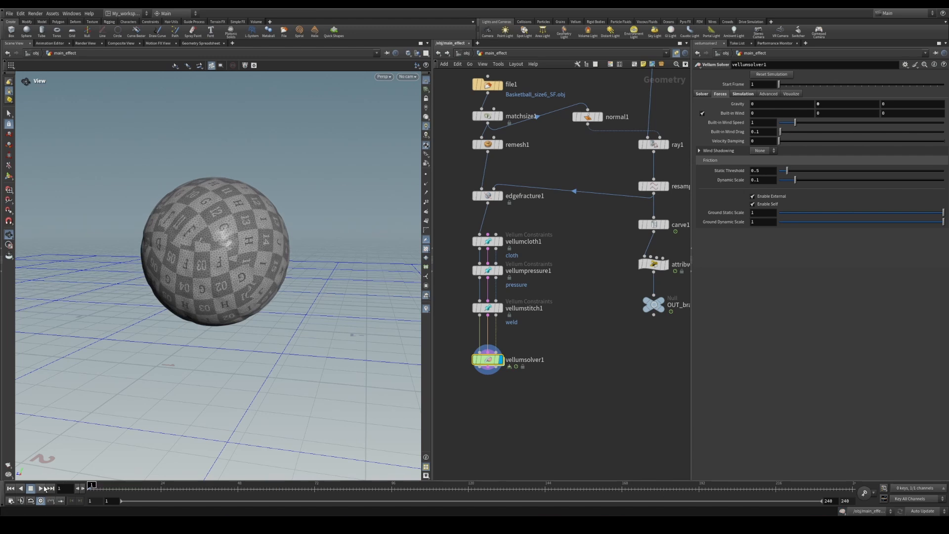
left_click(43, 489)
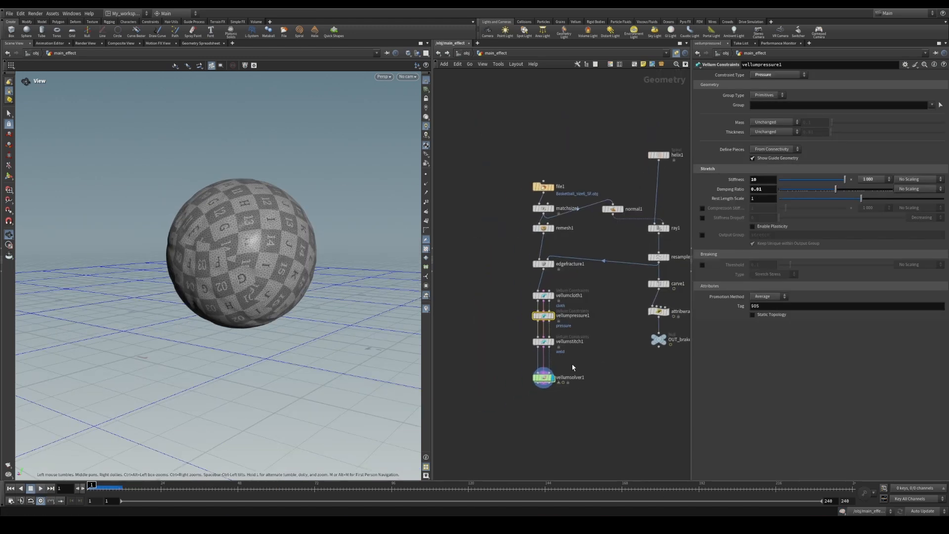
left_click_drag(263, 209, 133, 271)
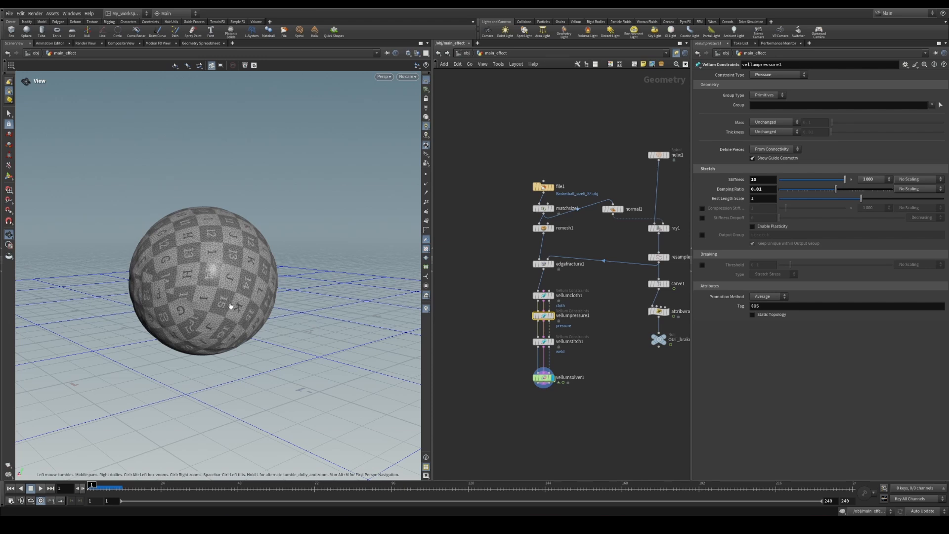
left_click(543, 377)
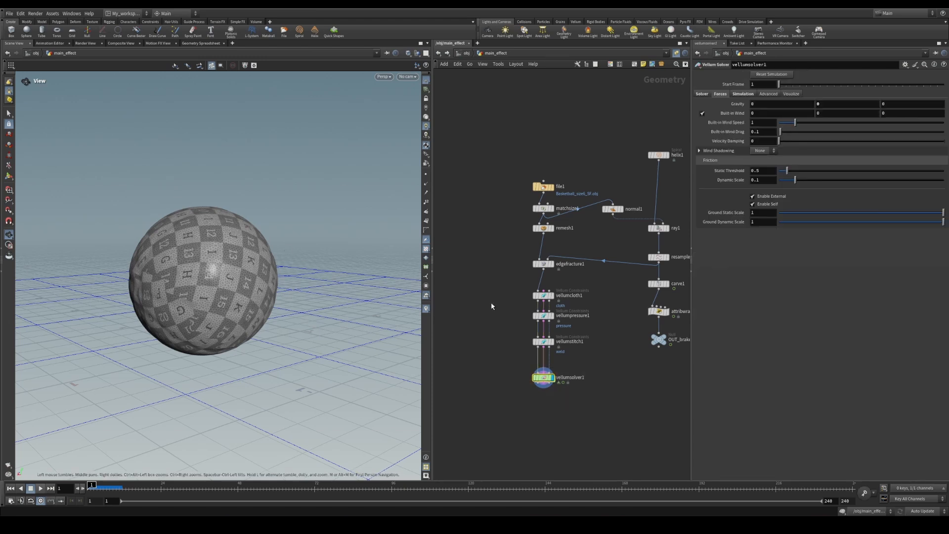
Add a Null node beside the Vellum constraint chain and name it OUT_mask
middle_click_drag(491, 297, 492, 301)
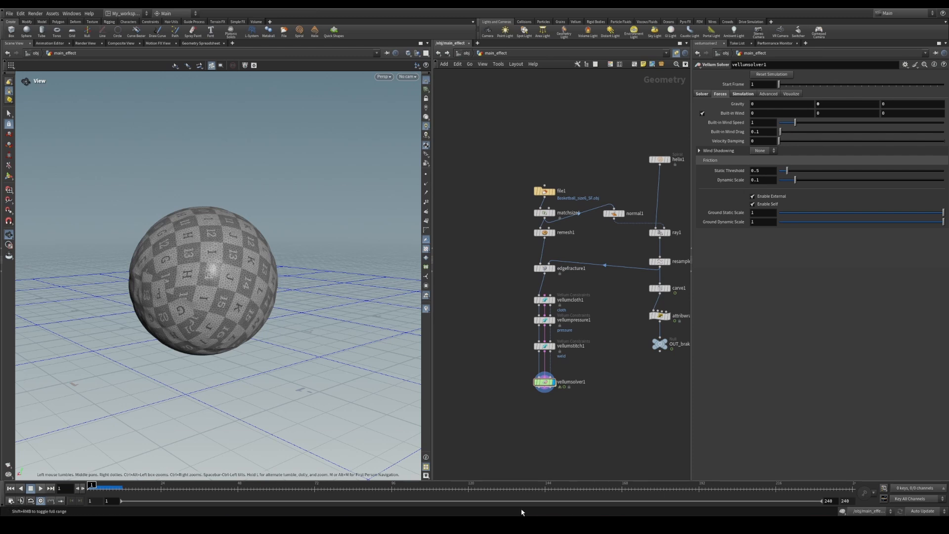
middle_click_drag(496, 266, 543, 263)
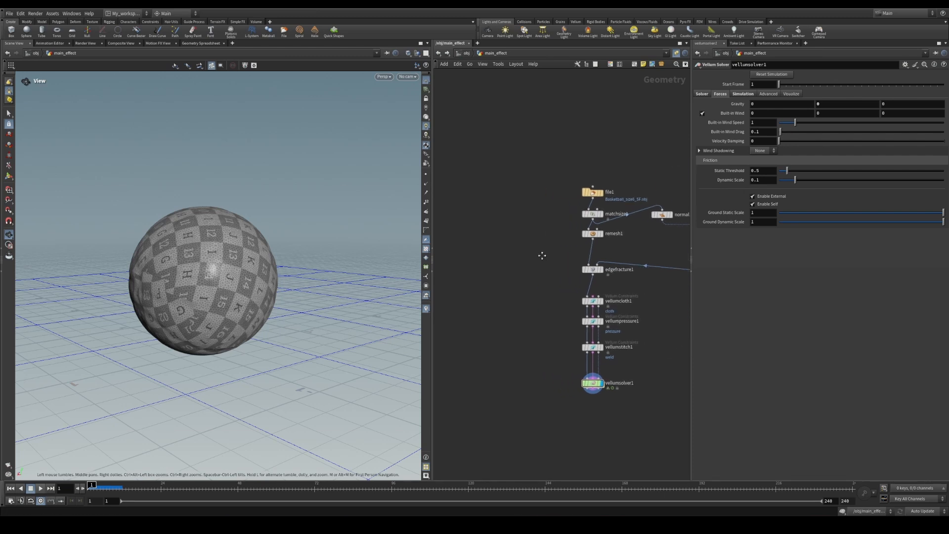
key("Tab")
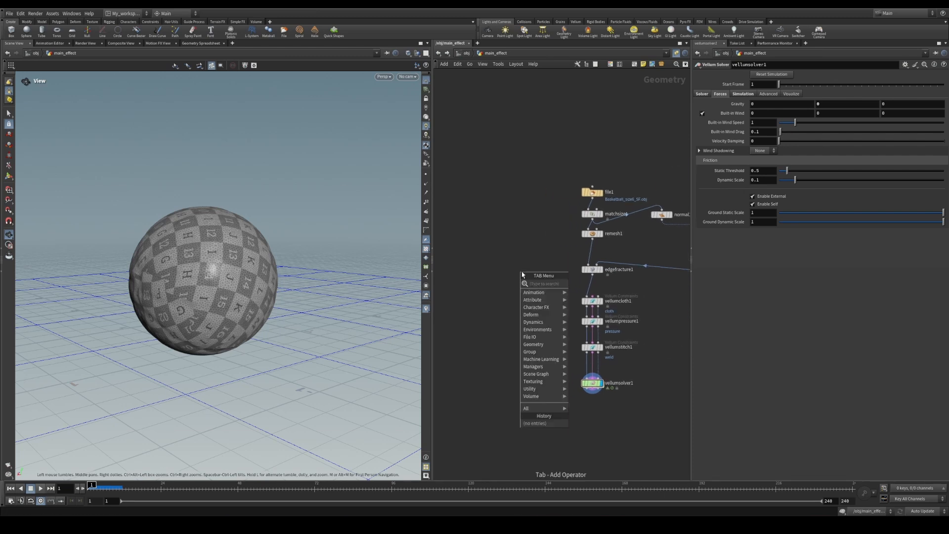
type("nul")
left_click(579, 284)
left_click(507, 329)
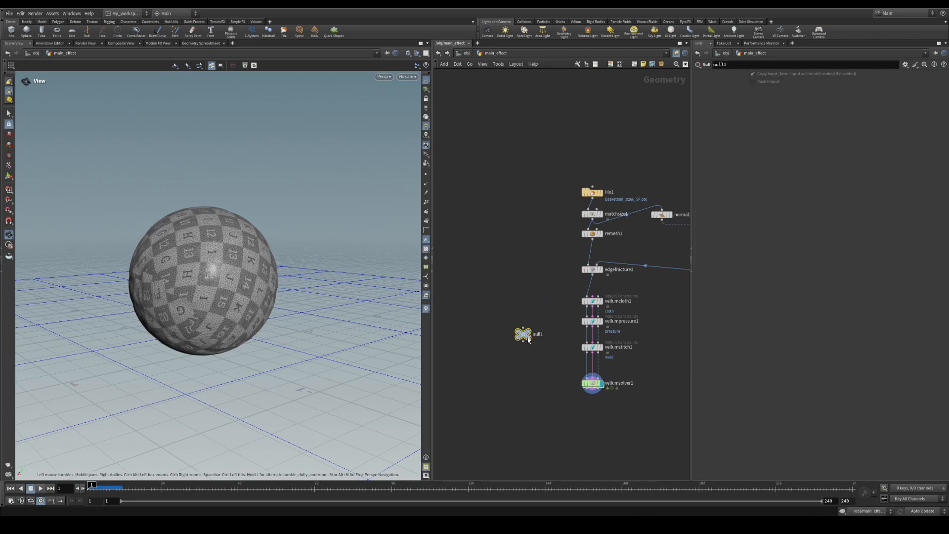
double_click(523, 330)
type("OUT_mask")
key("Return")
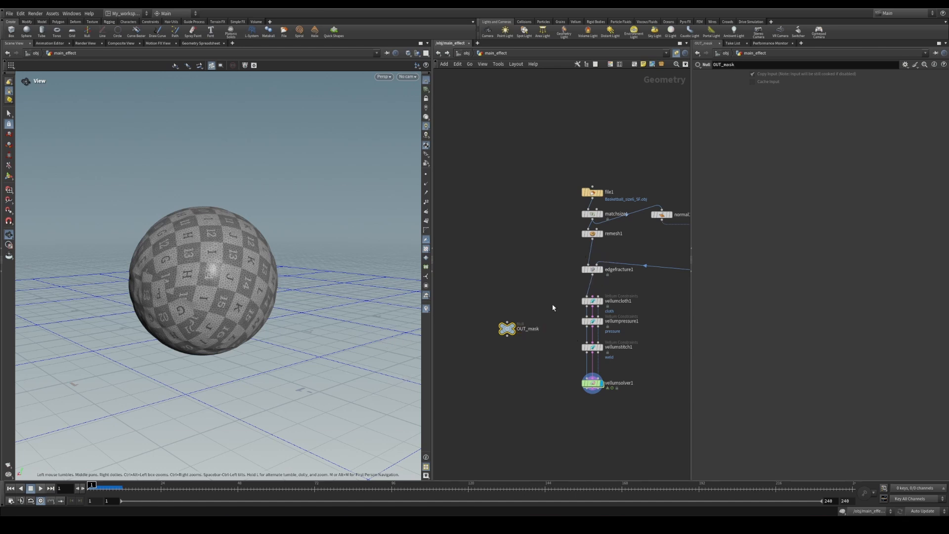
Branch an Attribute Fade node off remesh1 and connect it into OUT_mask
middle_click_drag(543, 272, 549, 263)
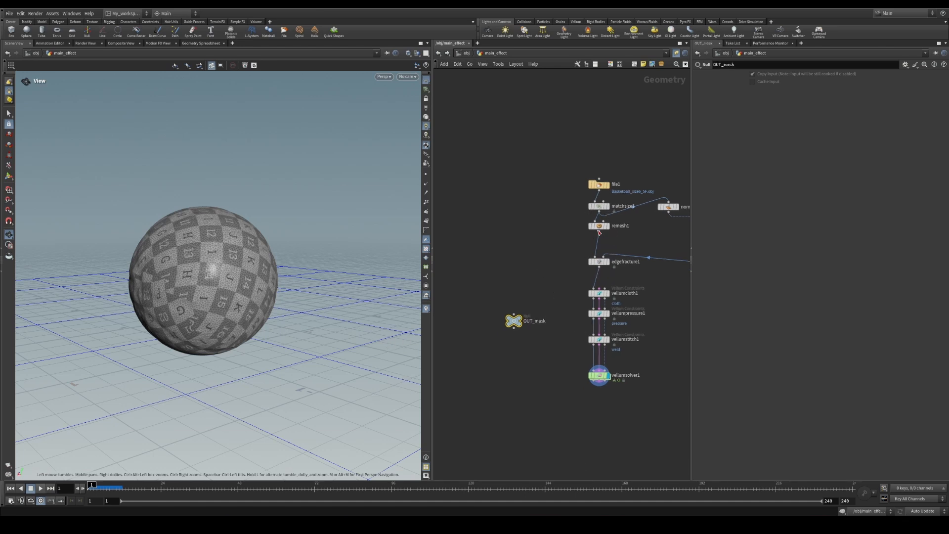
left_click_drag(598, 233, 502, 255)
key("Tab")
type("attr f")
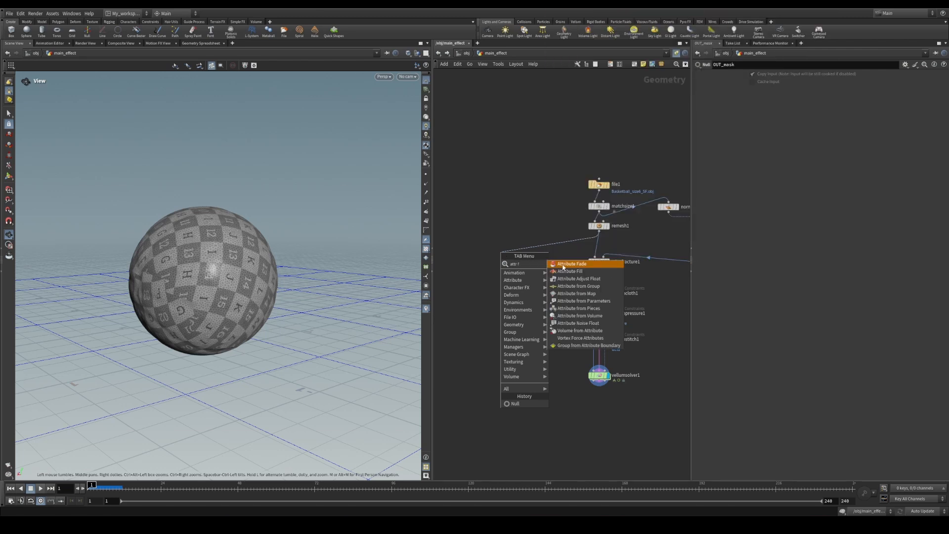
left_click(563, 265)
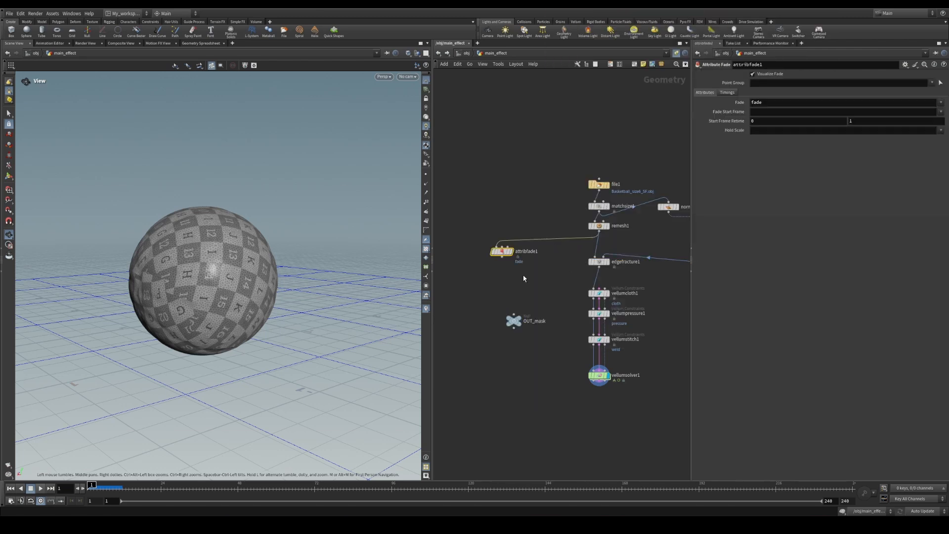
left_click_drag(504, 252, 529, 331)
left_click_drag(518, 293, 519, 297)
left_click(518, 296)
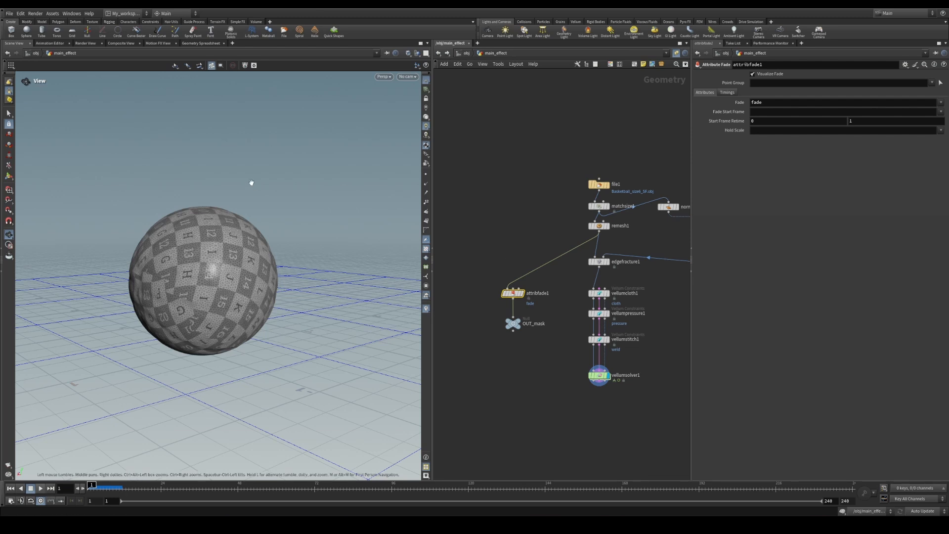
Add an Attribute Adjust Float node above attribfade1, fed from remesh1, and display it
left_click(543, 224)
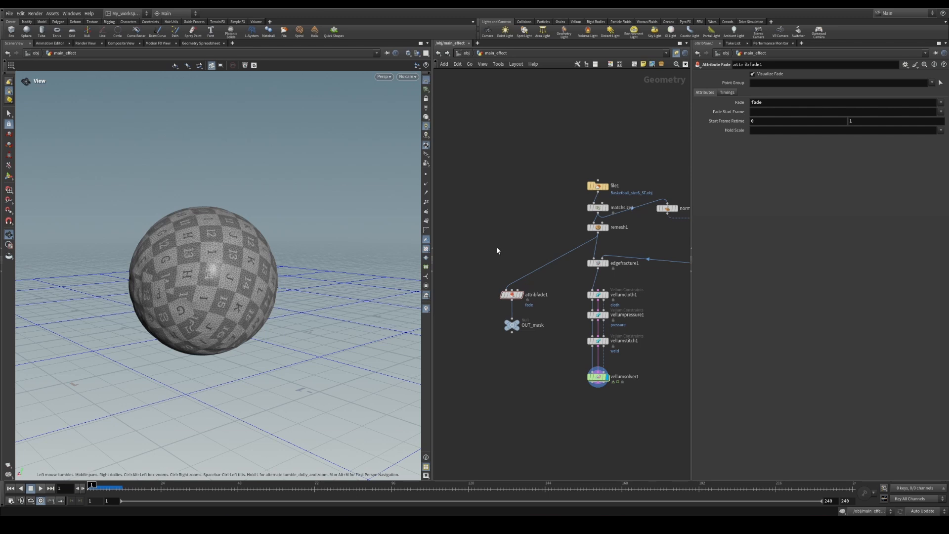
key("Tab")
type("att ad")
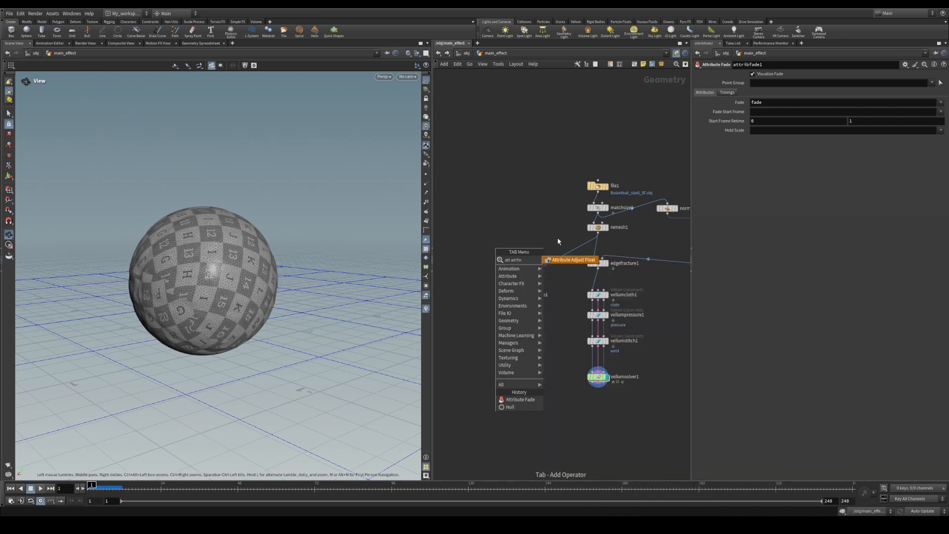
key("Return")
left_click(525, 244)
left_click_drag(598, 233, 516, 249)
left_click(526, 244)
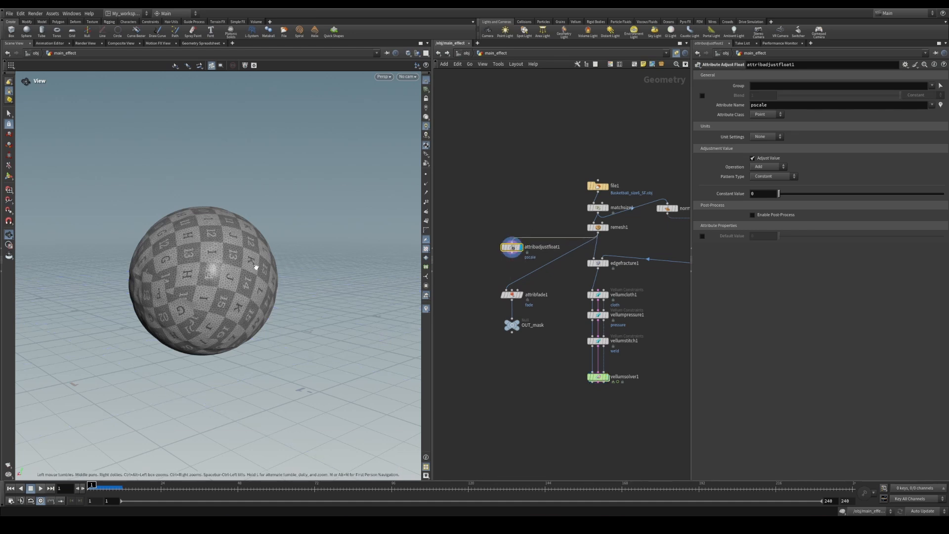
Set the Attribute Adjust Float's attribute name to f and its pattern type to Line
left_click(788, 105)
double_click(787, 105)
type("f")
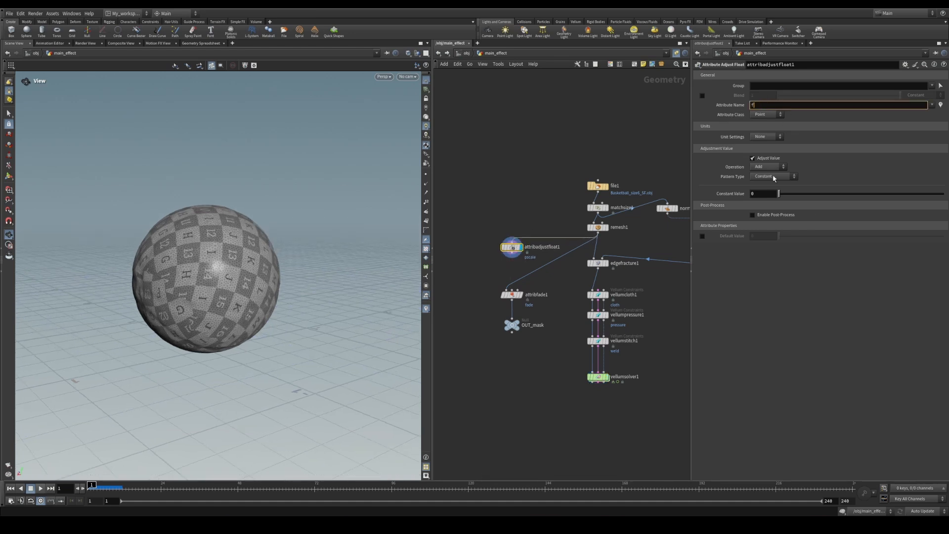
key("Return")
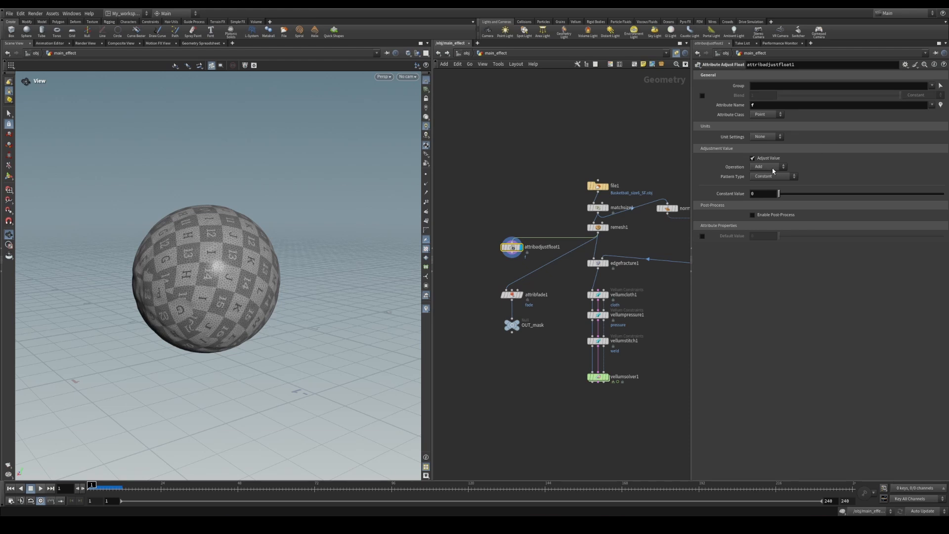
left_click(778, 178)
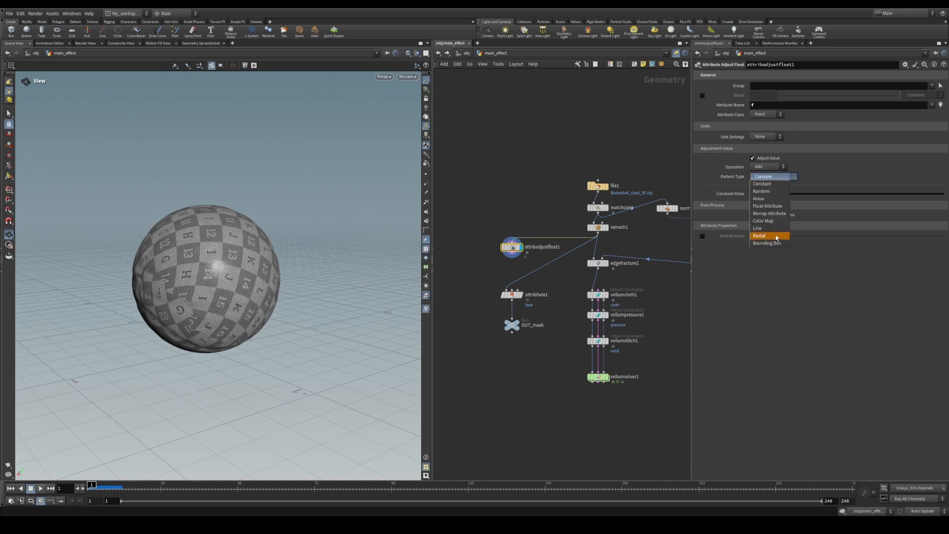
left_click(758, 228)
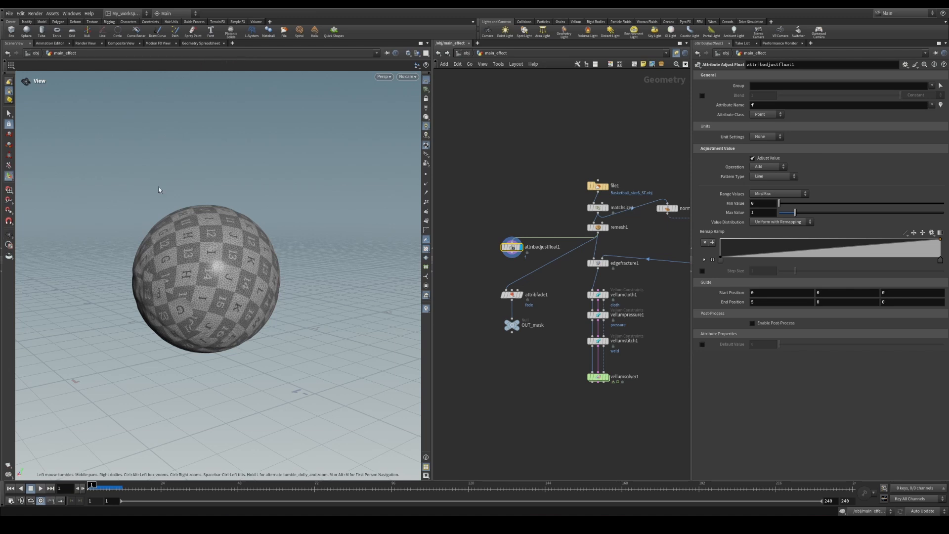
Visualize the f attribute on the ball and move the gradient line's start position to about -0.44 in X
left_click_drag(175, 305, 250, 300, "alt")
right_click_drag(250, 301, 157, 304, "alt")
left_click_drag(158, 304, 194, 306, "alt")
left_click(941, 105)
left_click_drag(172, 275, 223, 289, "alt")
right_click_drag(222, 289, 227, 330, "alt")
left_click_drag(233, 323, 194, 323)
left_click_drag(201, 274, 235, 280, "alt")
right_click_drag(235, 280, 124, 287, "alt")
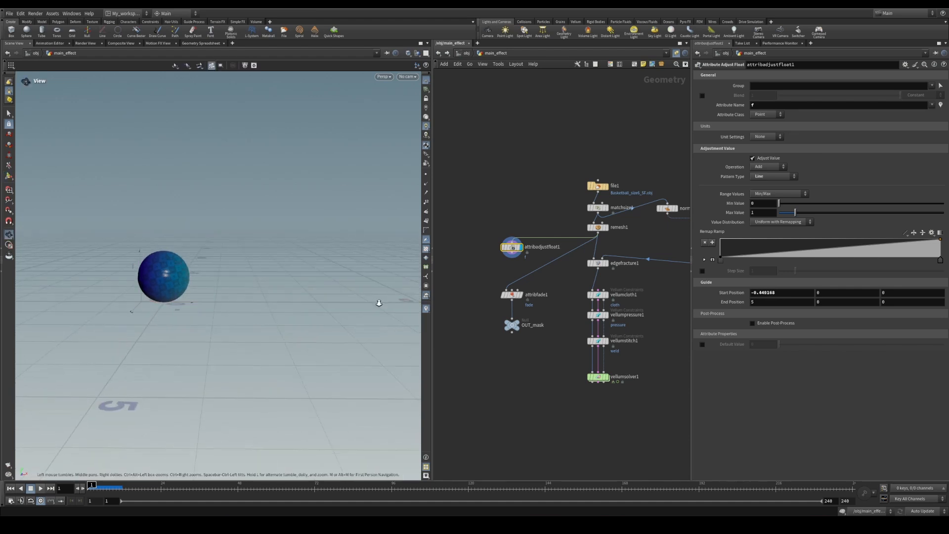
Undo the accidentally redrawn gradient line, then move its end position to about 0.43 in X and check the gradient across the ball
right_click_drag(379, 301, 285, 306, "alt")
left_click_drag(394, 309, 201, 312)
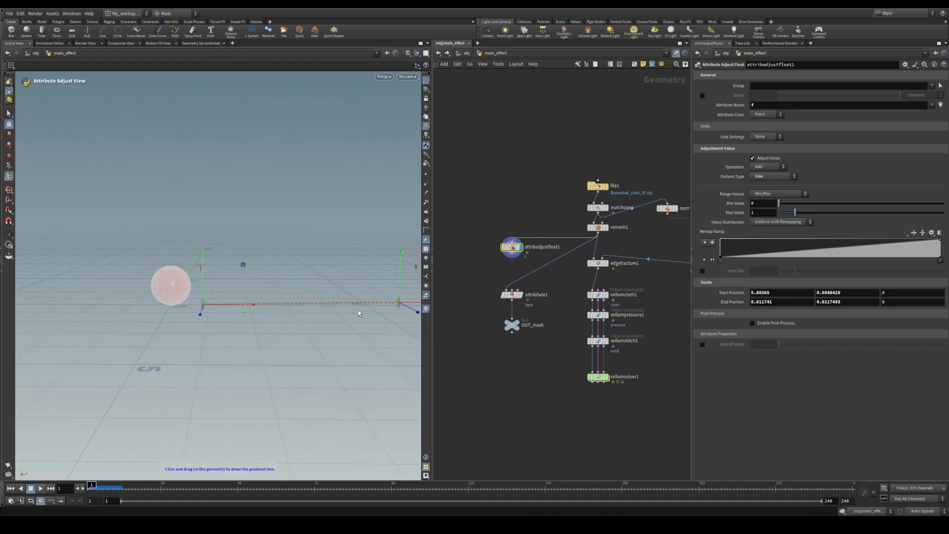
key("ctrl+z")
left_click_drag(417, 308, 57, 300)
left_click_drag(235, 276, 114, 267, "alt")
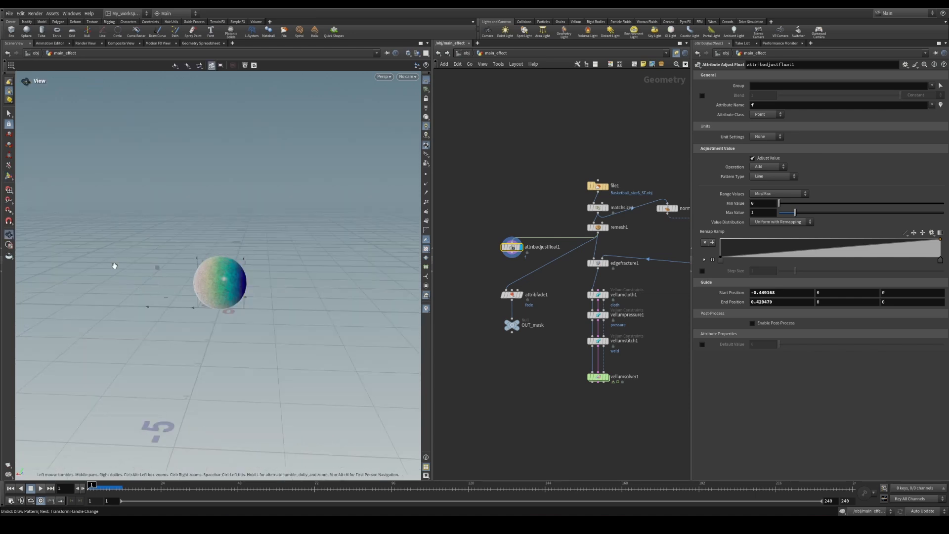
right_click_drag(114, 268, 354, 284, "alt")
middle_click_drag(376, 262, 257, 256, "alt")
key("Return")
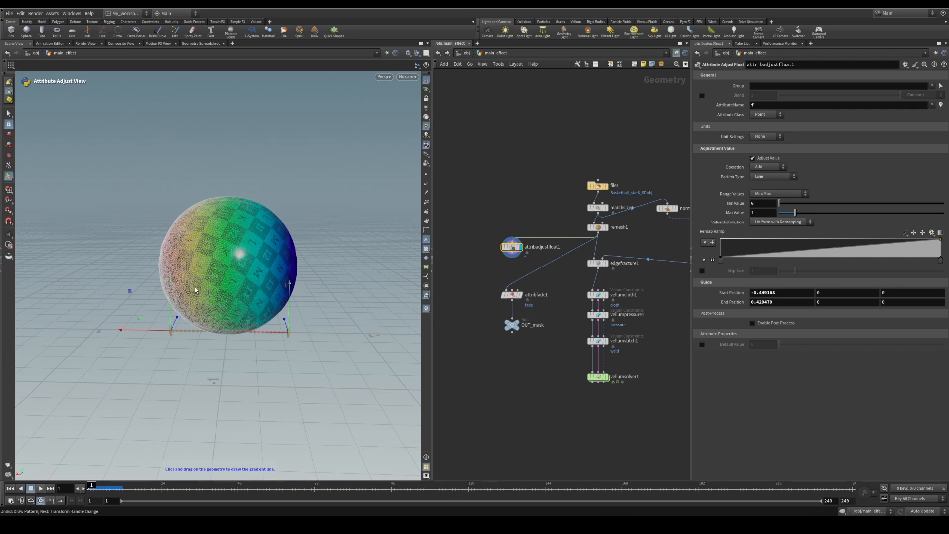
left_click_drag(195, 289, 192, 280, "alt")
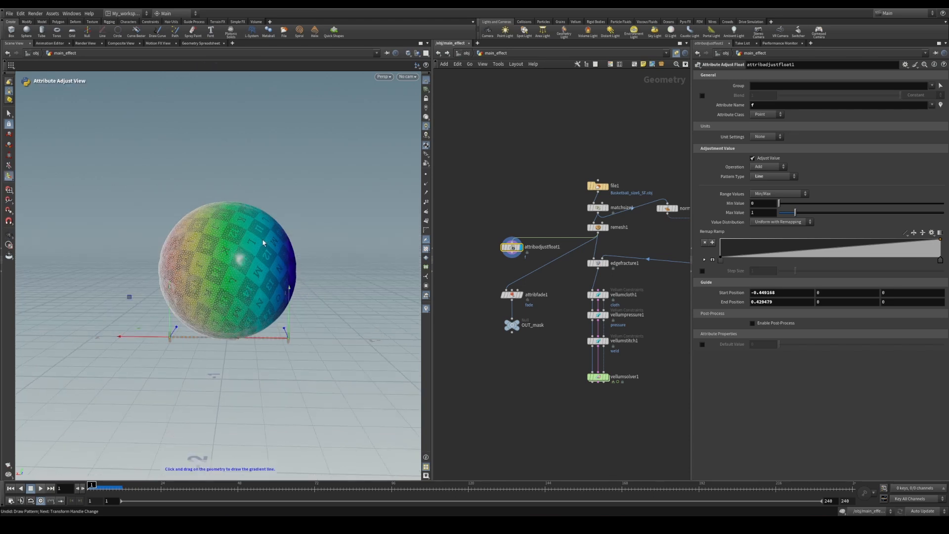
left_click_drag(218, 276, 242, 268, "alt")
key("Escape")
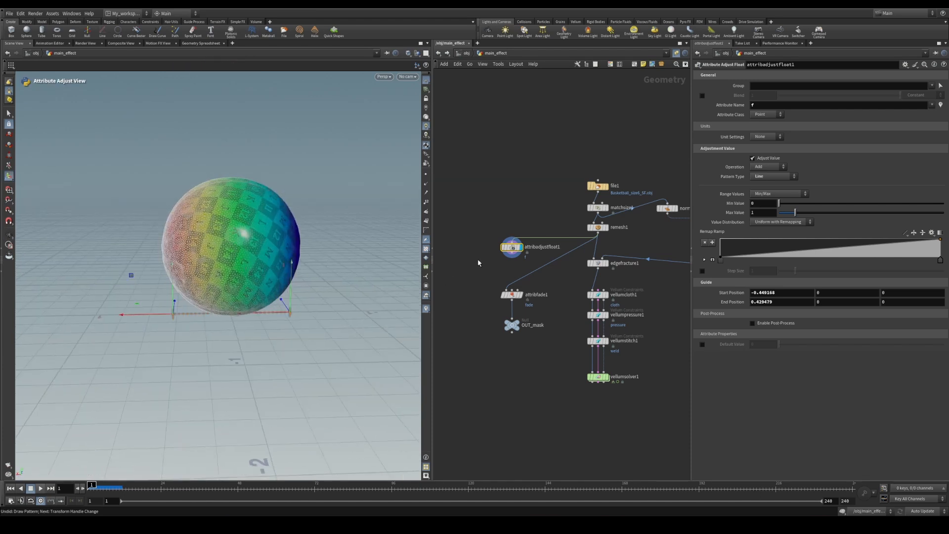
Feed attribadjustfloat1 into attribfade1, display attribfade1 and open its node information
left_click(512, 296)
key("r")
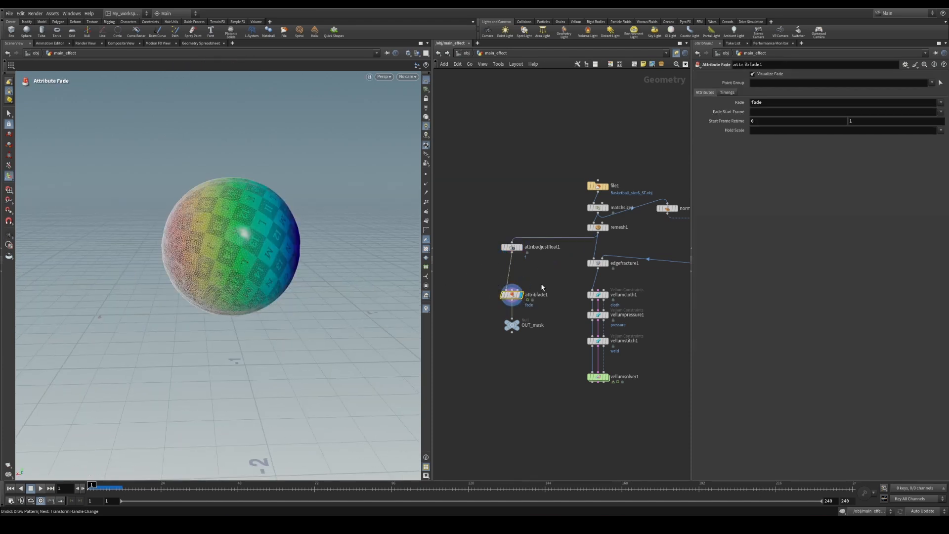
middle_click(513, 296)
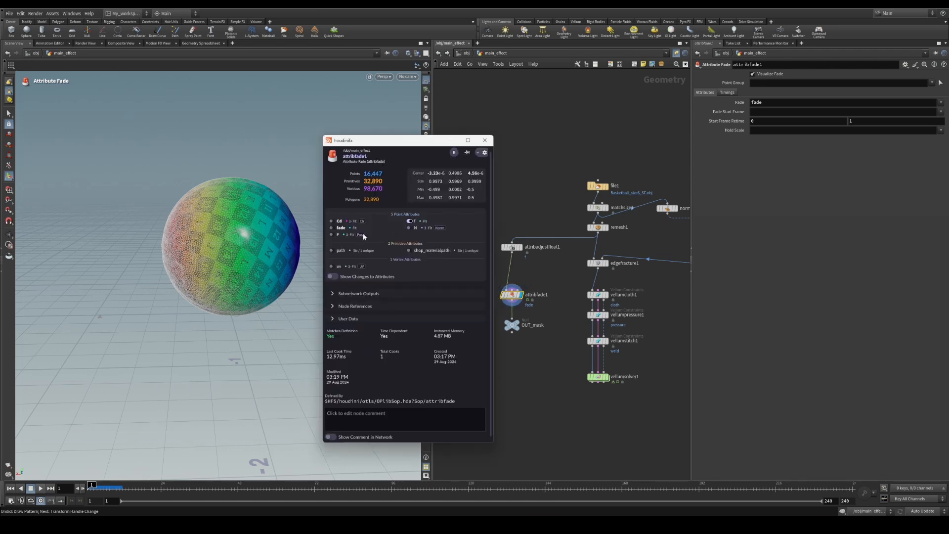
Turn off the f attribute's visualization in the node information and set attribfade1's Fade Start Frame attribute to f
left_click(410, 221)
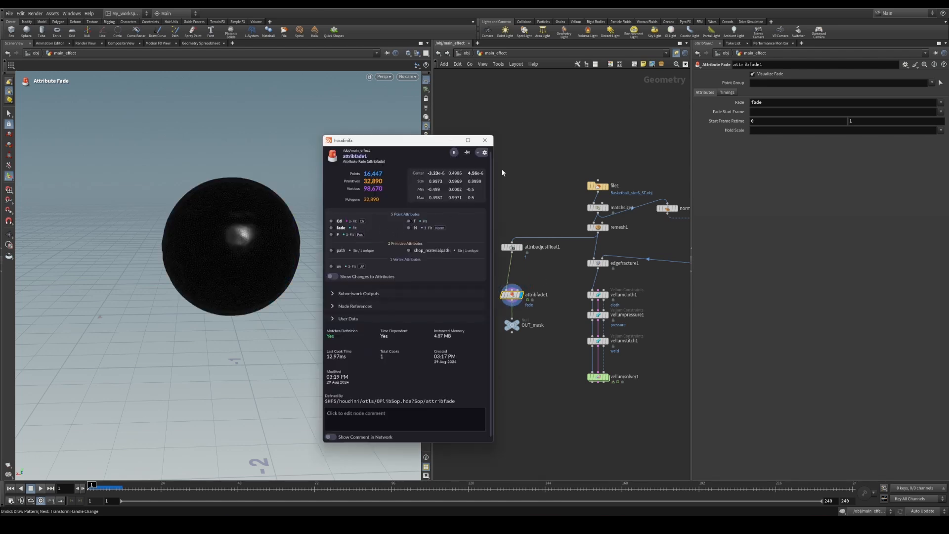
left_click(485, 141)
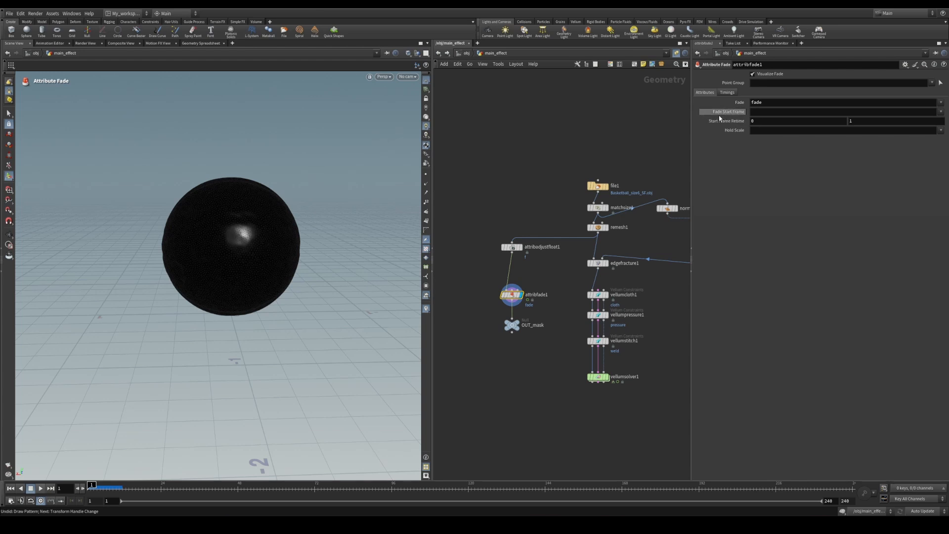
left_click(769, 112)
key("Return")
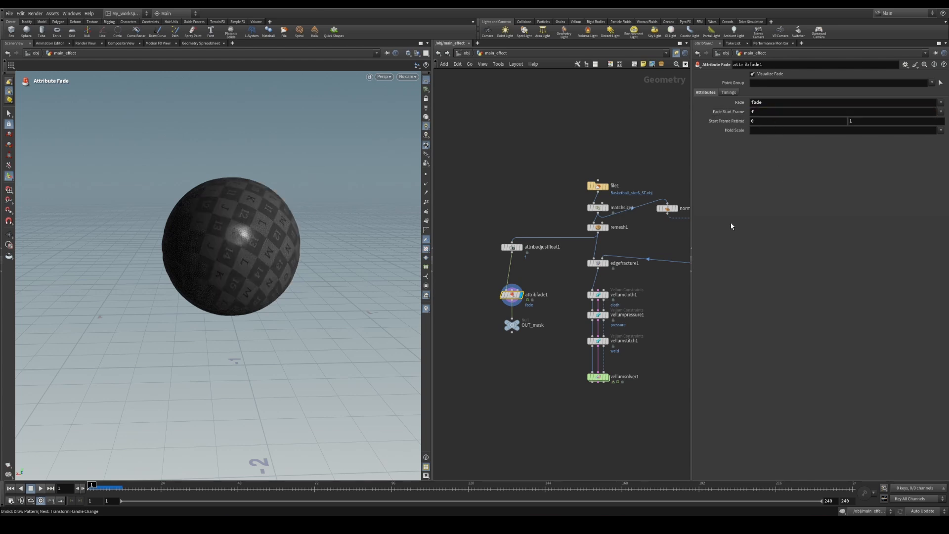
Play the animation to check the fade across the ball, then return the timeline to frame 1
left_click(41, 489)
left_click(41, 490)
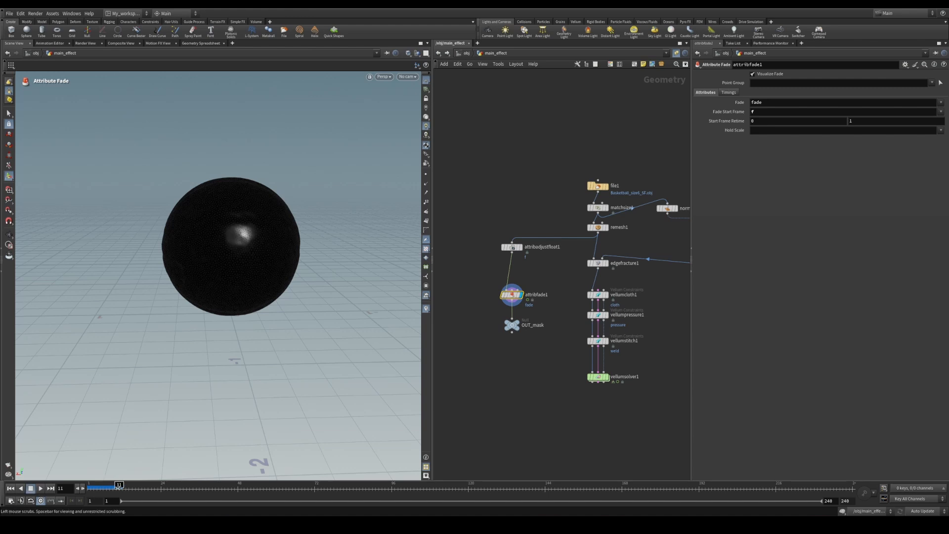
key("ctrl+Up")
left_click(41, 489)
left_click_drag(119, 485, 88, 484)
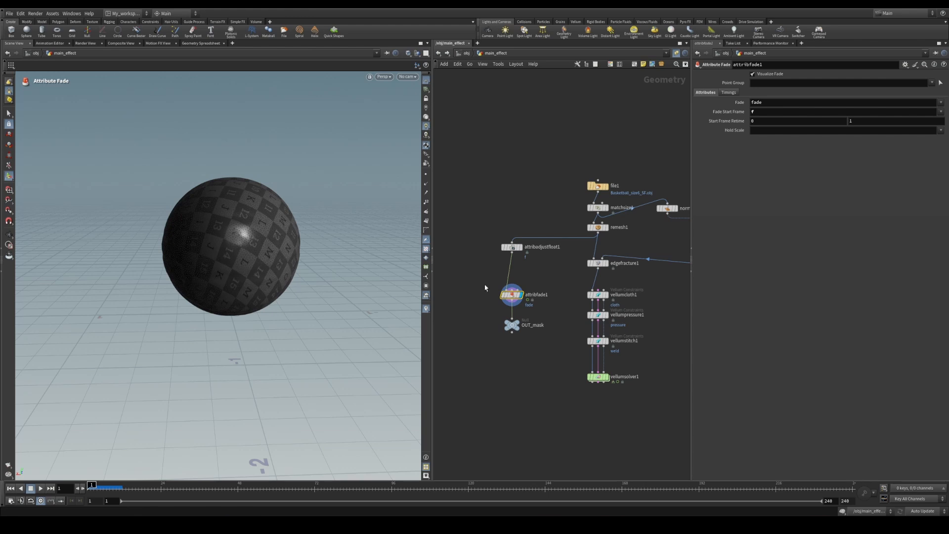
Select carve1 to inspect its Second U keyframes and move the timeline to the first keyframe at frame 20
left_click_drag(485, 285, 559, 364)
left_click(502, 307)
middle_click_drag(689, 219, 578, 236)
left_click(602, 356)
left_click(603, 300)
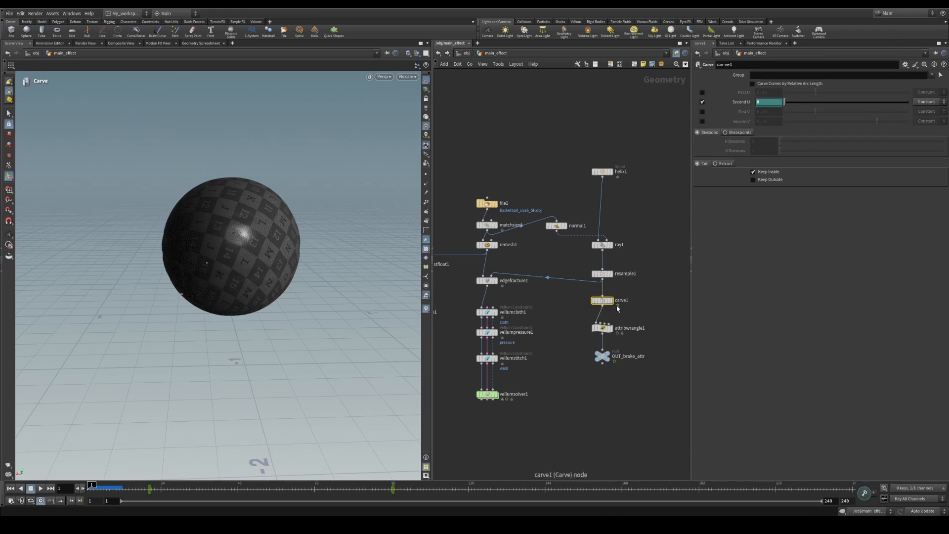
left_click(142, 487)
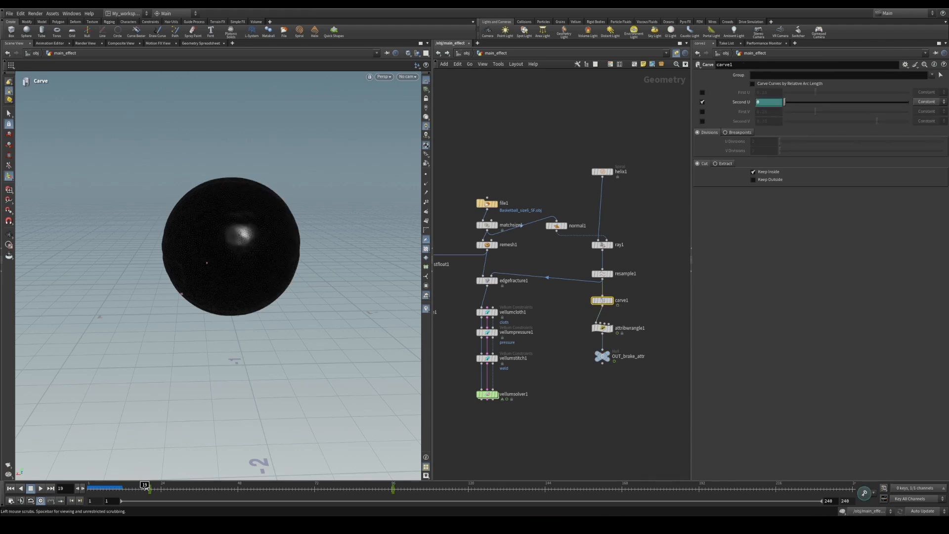
left_click_drag(145, 487, 149, 487)
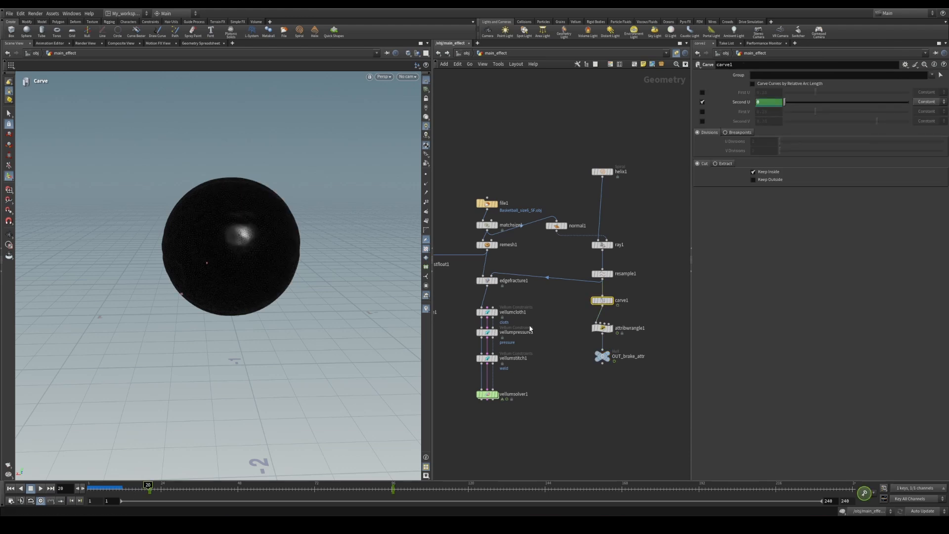
Select attribfade1 again and show its fade timing settings
middle_click_drag(530, 328, 657, 326)
left_click(528, 312)
left_click(730, 94)
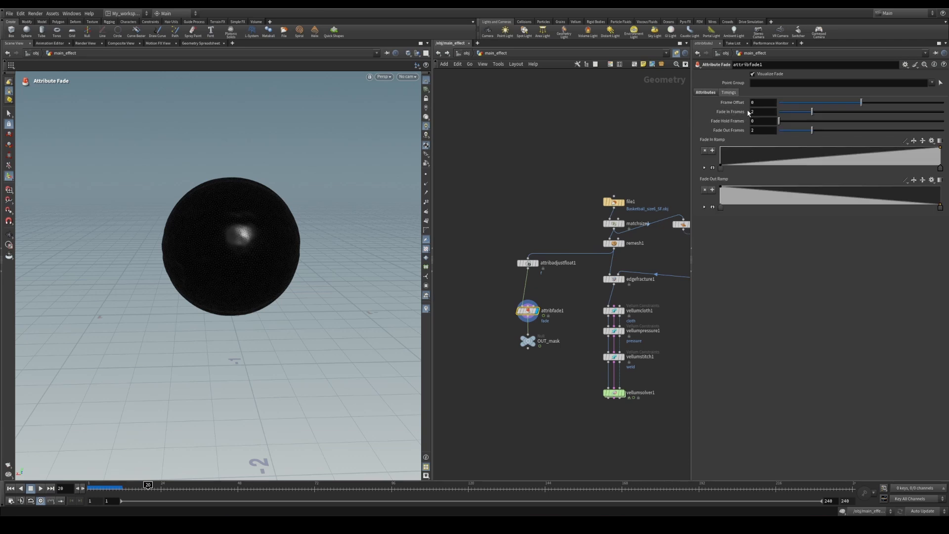
Set the Attribute Fade node's Frame Offset to 20
left_click(772, 105)
type("28")
key("Return")
Move attribfade1 and OUT_mask down and insert an Attribute Adjust Float node between attribadjustfloat1 and attribfade1
middle_click_drag(514, 271, 515, 262)
left_click_drag(510, 277, 562, 340)
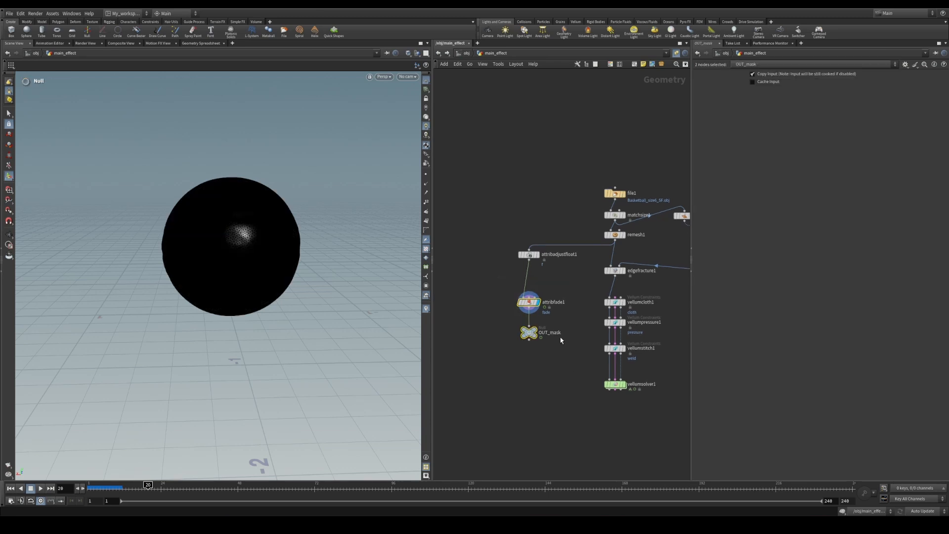
left_click_drag(528, 303, 529, 320)
left_click(547, 282)
key("Tab")
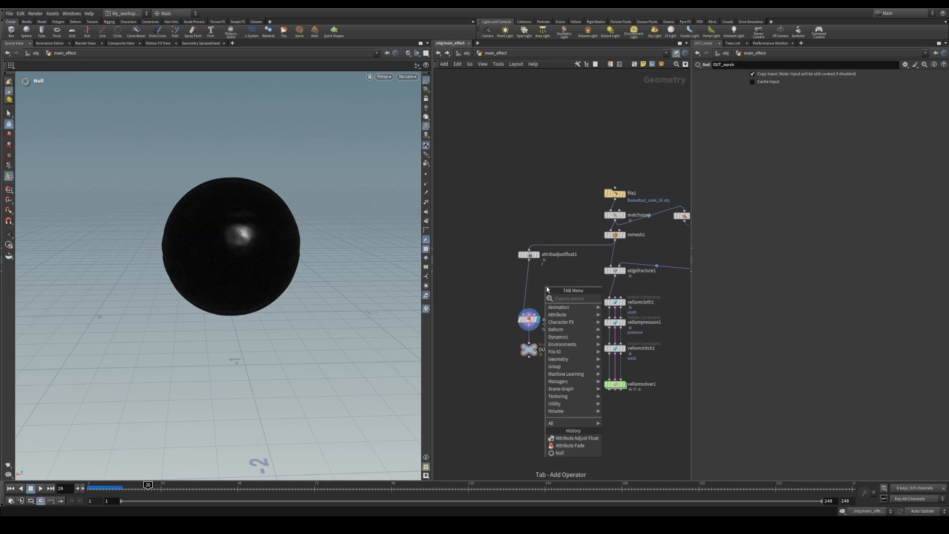
type("attr a")
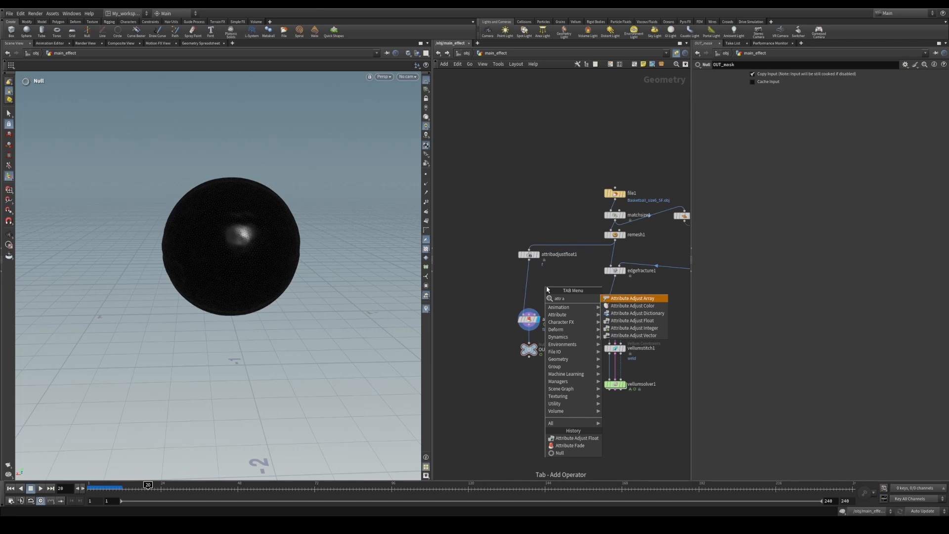
left_click(652, 322)
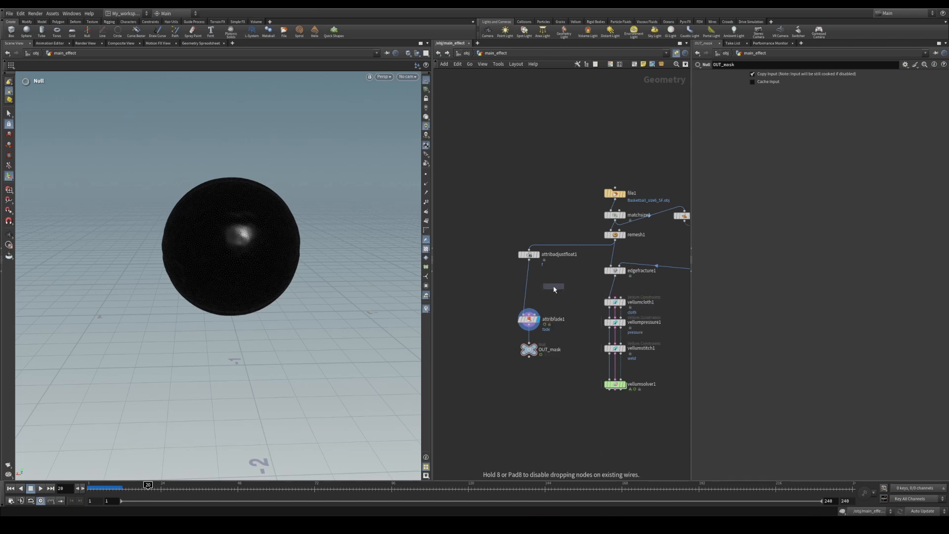
left_click(554, 290)
left_click_drag(553, 287, 532, 282)
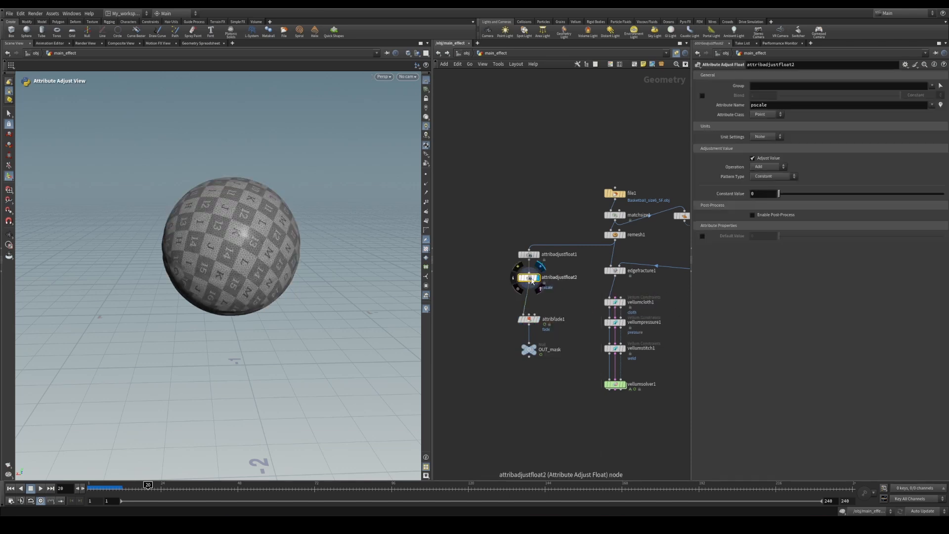
Set the new Attribute Adjust Float node to attribute f, with operation Multiply and constant value 100
left_click_drag(764, 105, 718, 112)
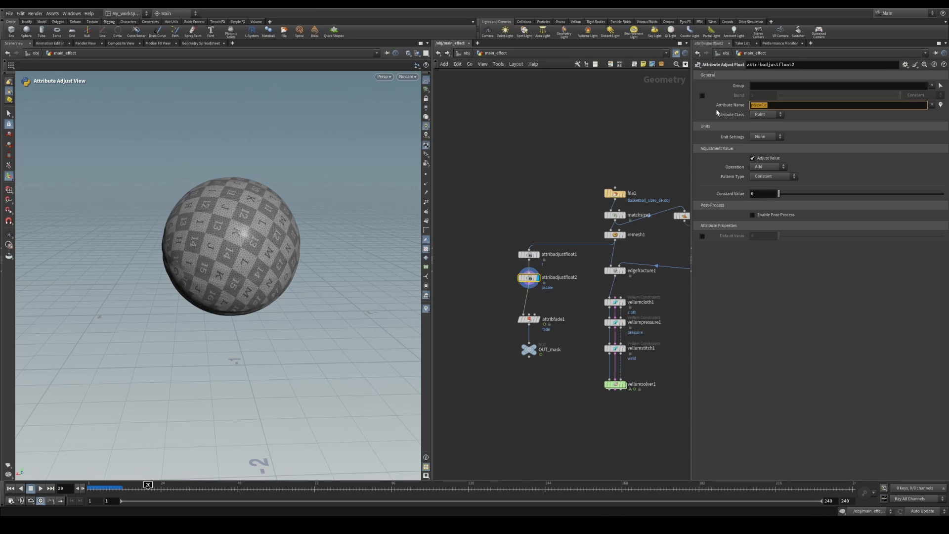
type("f")
left_click(771, 132)
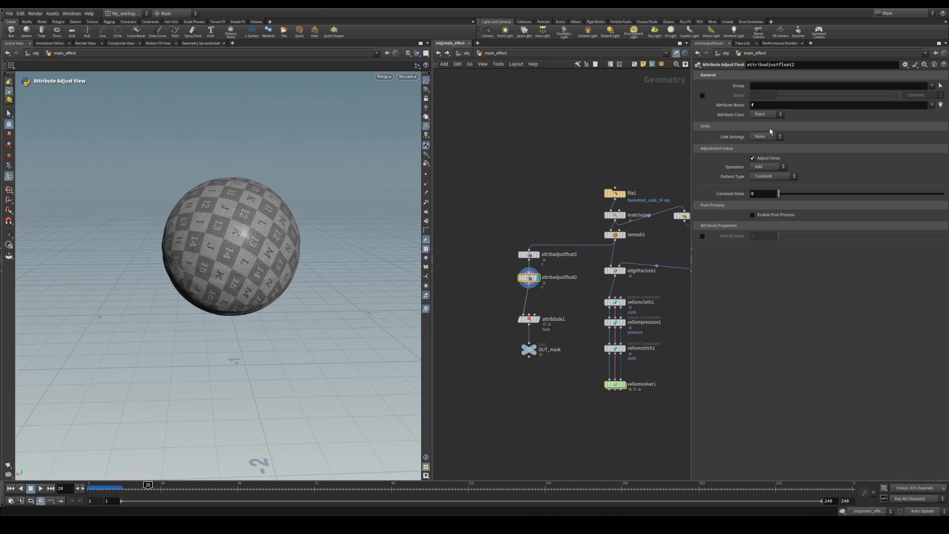
left_click(777, 168)
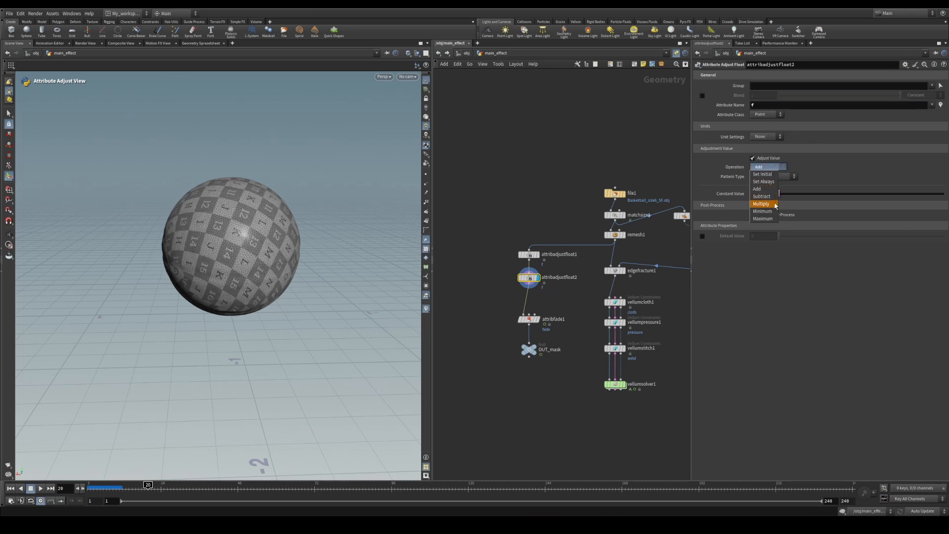
left_click(765, 193)
left_click(774, 193)
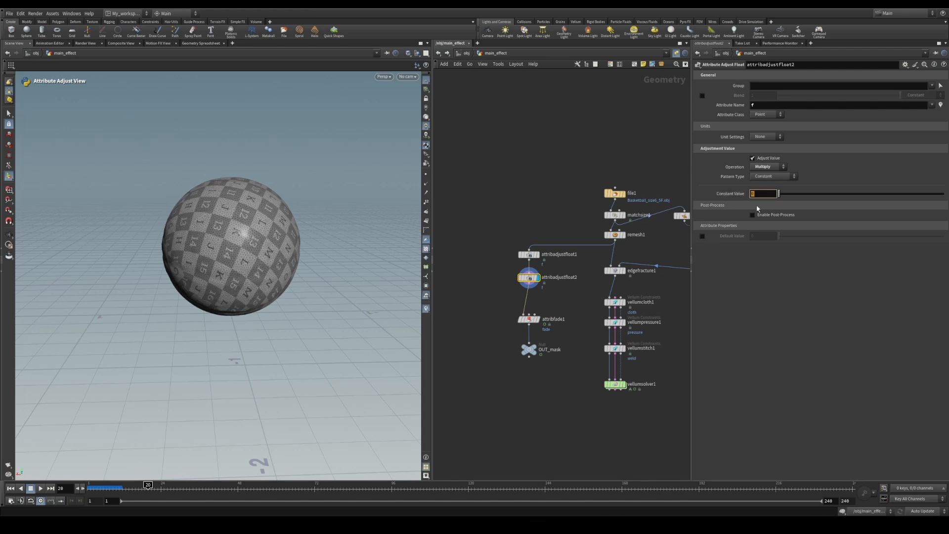
type("100")
key("Return")
Select attribfade1 and play the animation from the first frame to review the fade moving across the sphere
left_click(528, 319)
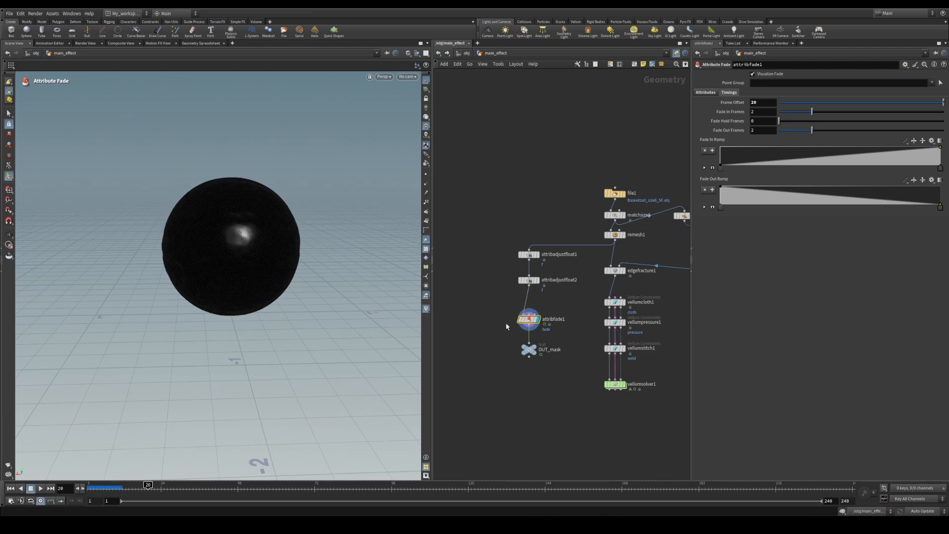
left_click(10, 489)
left_click(41, 489)
left_click(41, 489)
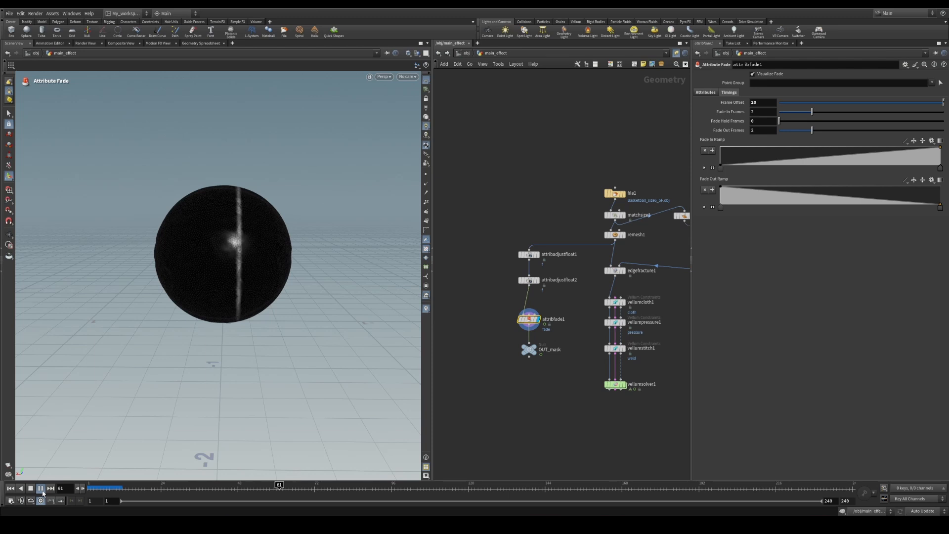
left_click(40, 489)
key("Escape")
left_click_drag(153, 309, 185, 316)
key("Return")
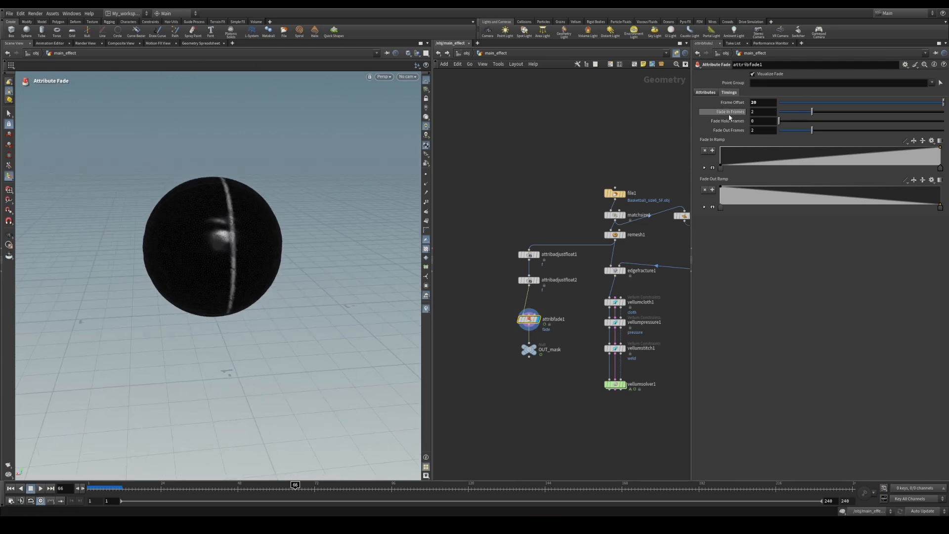
Set Fade In Frames on attribfade1 to 10 and look at the wider band on the sphere
left_click_drag(725, 117, 771, 117)
mouse_move(944, 112)
left_mouse_down()
mouse_move(800, 112)
mouse_move(945, 112)
left_mouse_up()
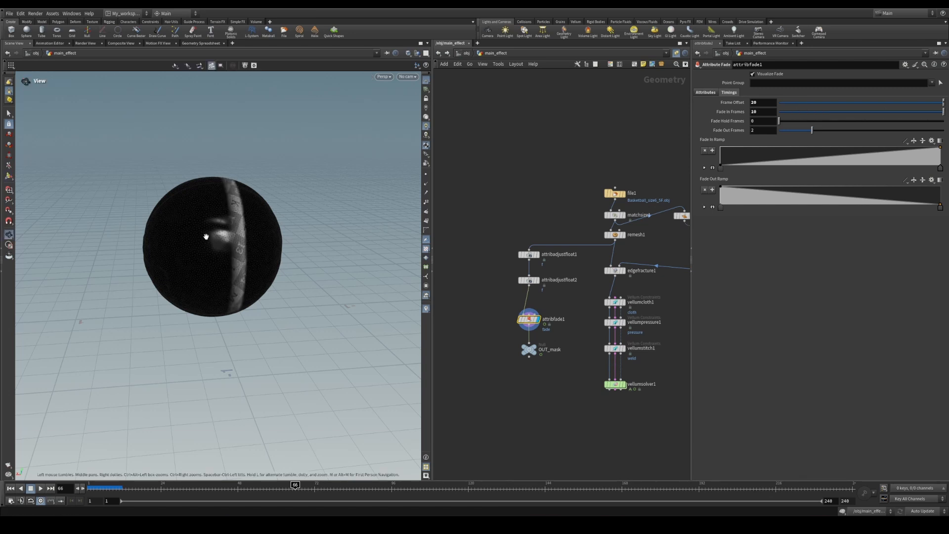
left_click_drag(205, 235, 196, 236, "alt")
Try a Fade In Frames value of 100 on attribfade1, and set it back to 10
left_click_drag(763, 112, 712, 118)
type("1")
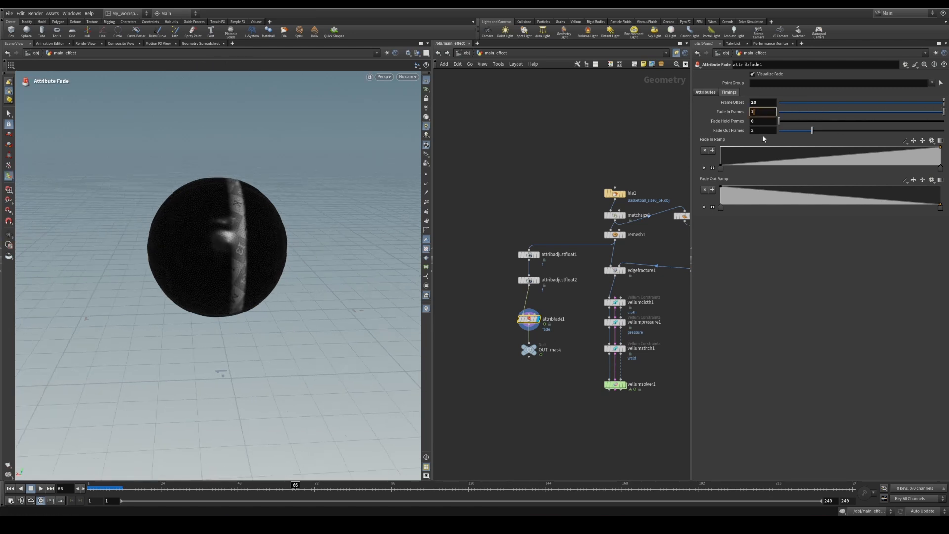
type("00")
key("Return")
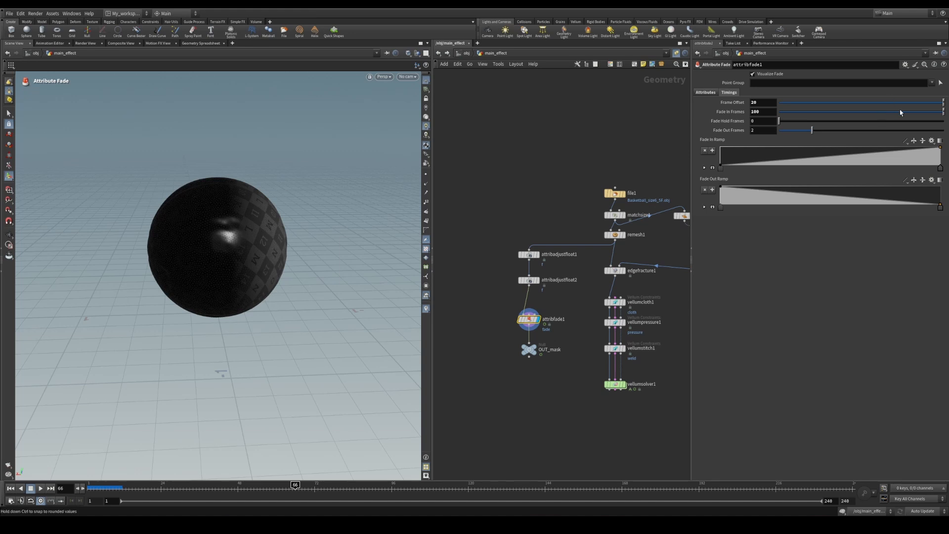
left_click_drag(901, 112, 945, 112)
Set the constant value of attribadjustfloat2 to 50
left_click_drag(469, 275, 561, 295)
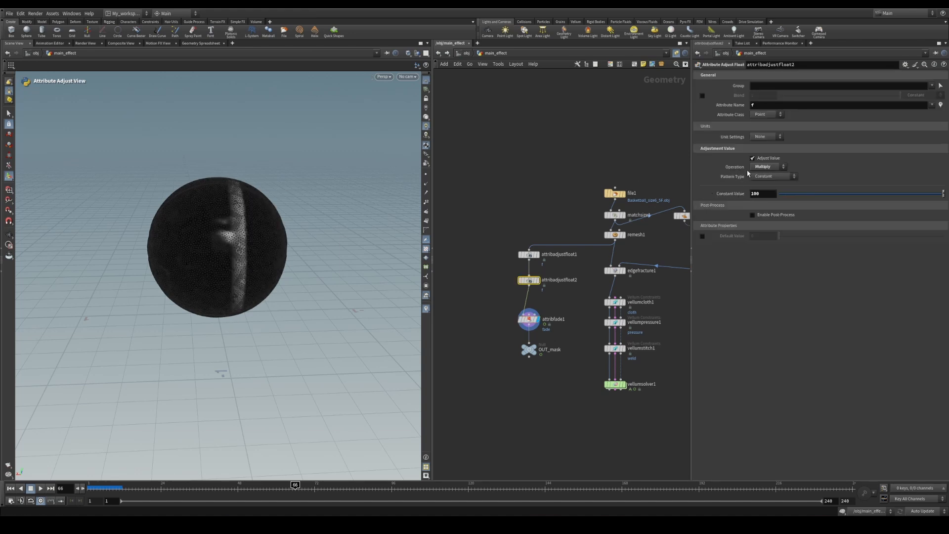
left_click(758, 193)
key("Return")
Replay the animation from frame 1 to check the speed of the fade band, and stop it midway
left_click(13, 489)
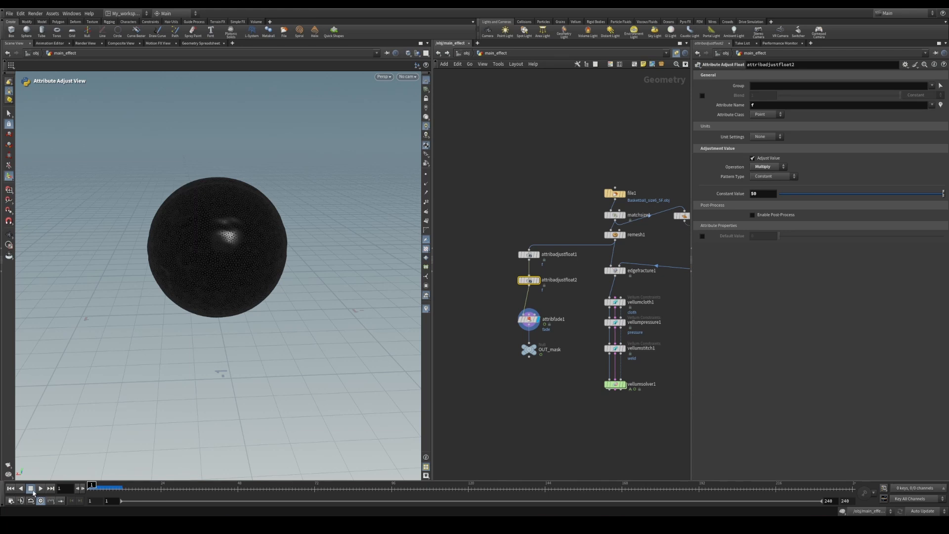
left_click(40, 490)
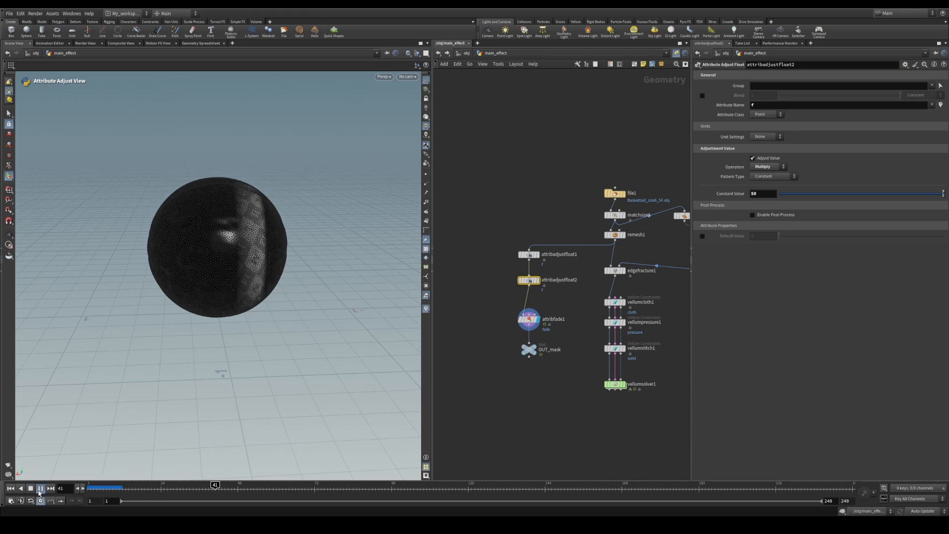
left_click(40, 489)
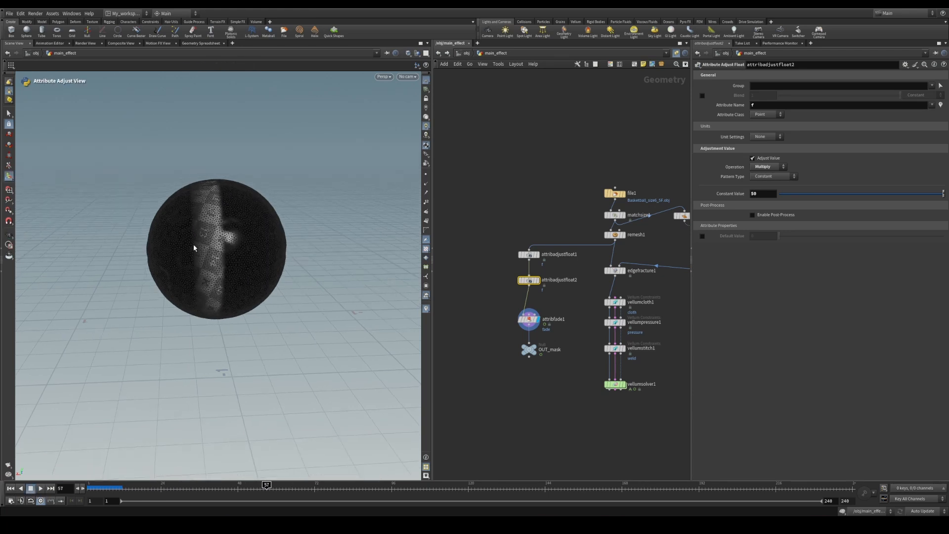
Tilt the gradient guide of attribadjustfloat1 by moving its end position to about 0.46, 0.48, 0, undoing any accidentally drawn guide
left_click(529, 255)
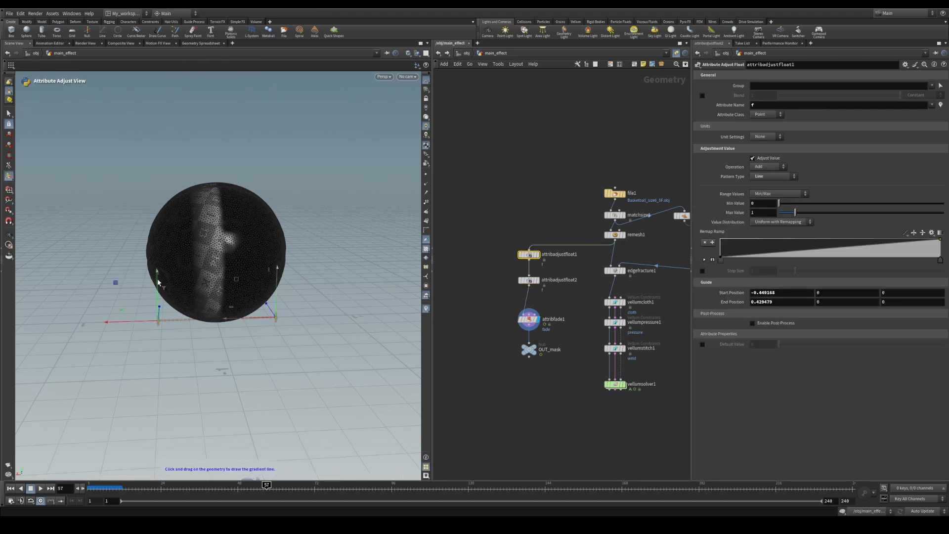
left_click_drag(107, 266, 111, 259)
key("ctrl+z")
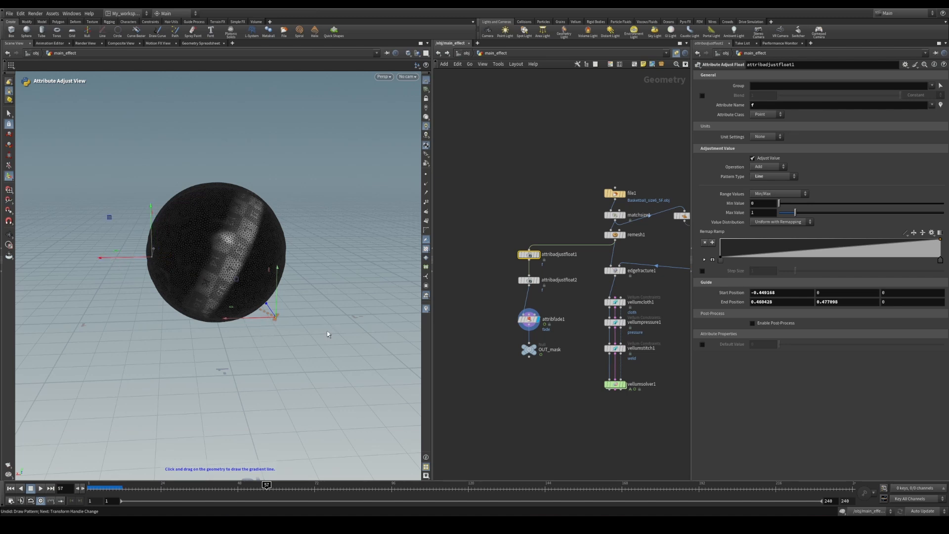
Set Fade Hold Frames on attribfade1 to 1000
left_click(529, 319)
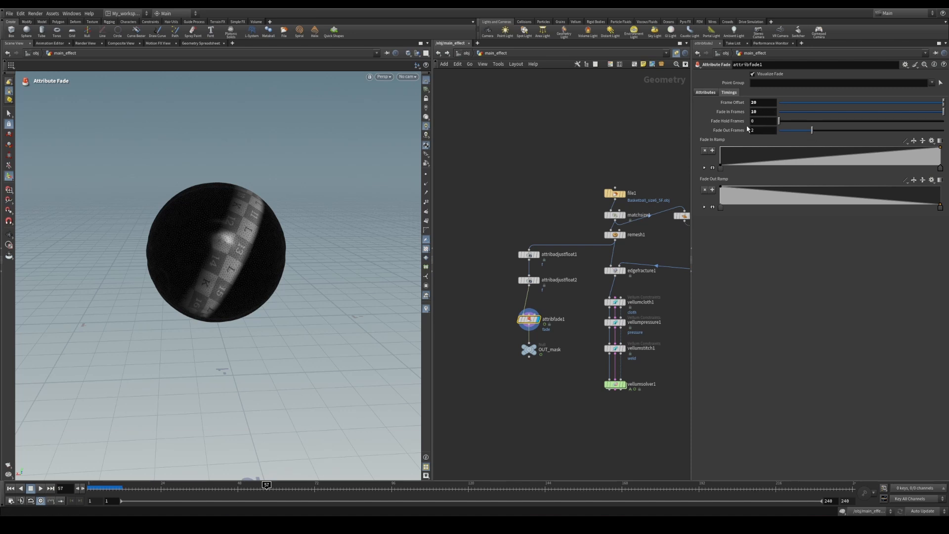
mouse_move(778, 125)
left_mouse_down()
mouse_move(814, 124)
mouse_move(789, 124)
left_mouse_up()
left_click_drag(306, 271, 250, 228, "alt")
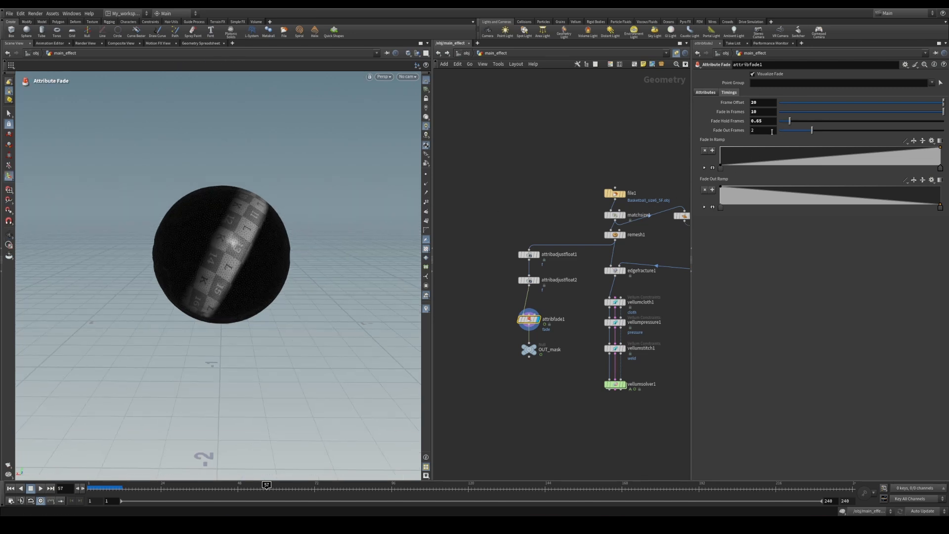
key("shift+Tab")
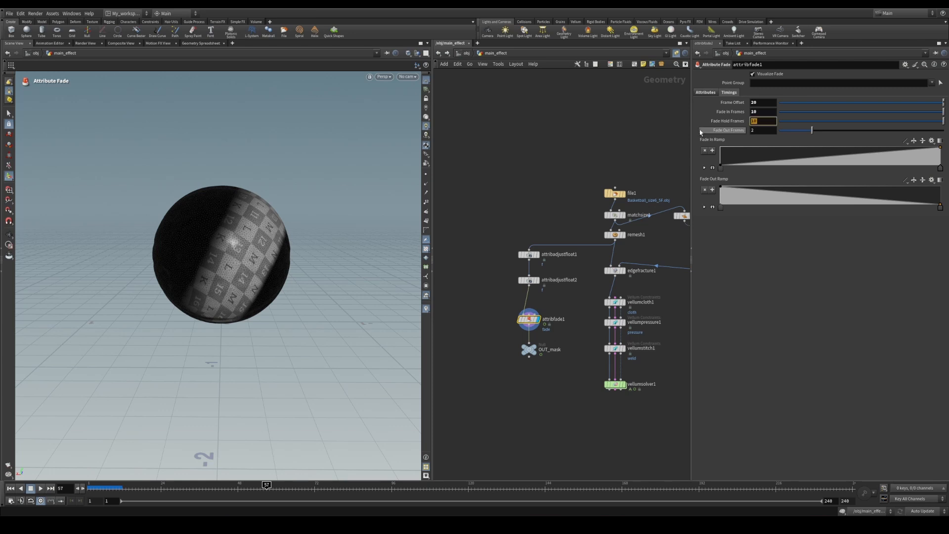
type("1000")
key("Return")
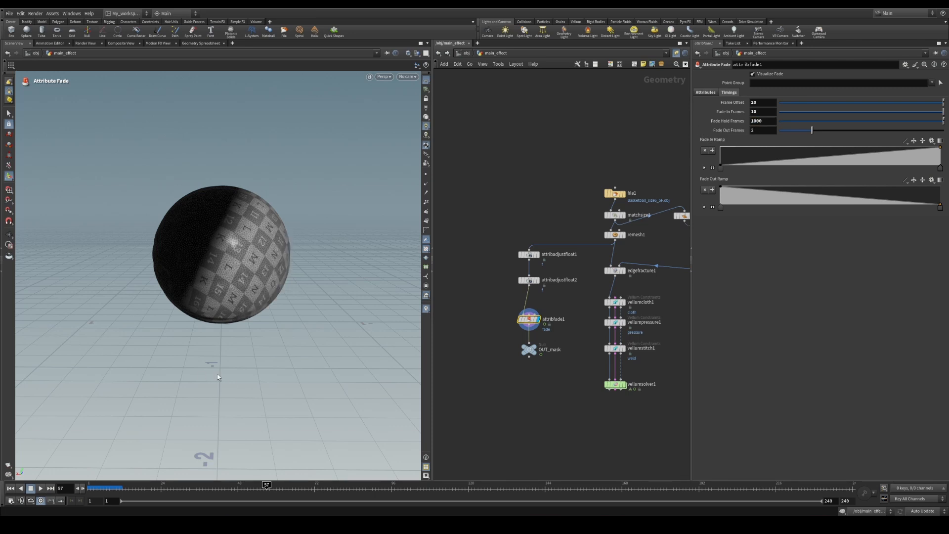
Scrub the timeline to check the spreading mask and set Fade Out Frames on attribfade1 to 3.51
mouse_move(186, 488)
left_mouse_down()
mouse_move(101, 476)
mouse_move(382, 484)
mouse_move(199, 484)
left_mouse_up()
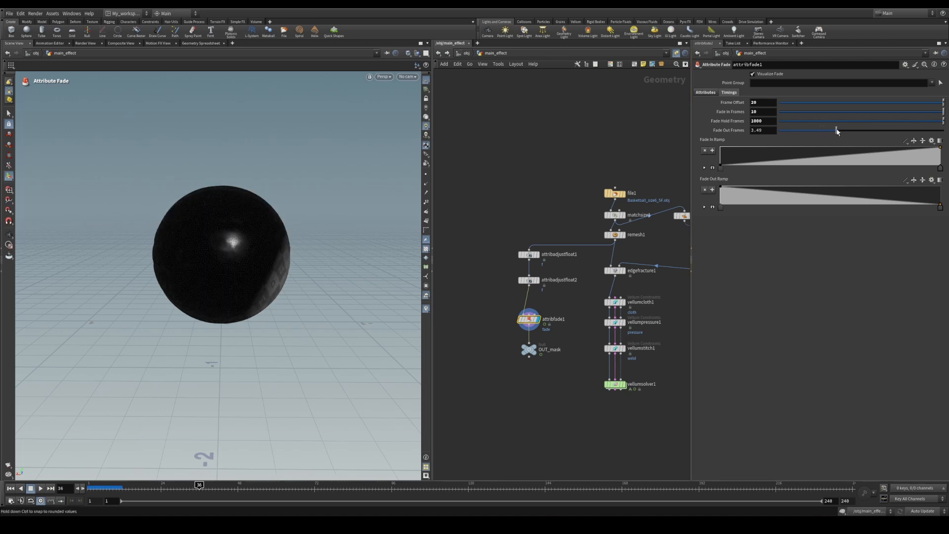
left_click_drag(837, 131, 839, 131)
key("Up")
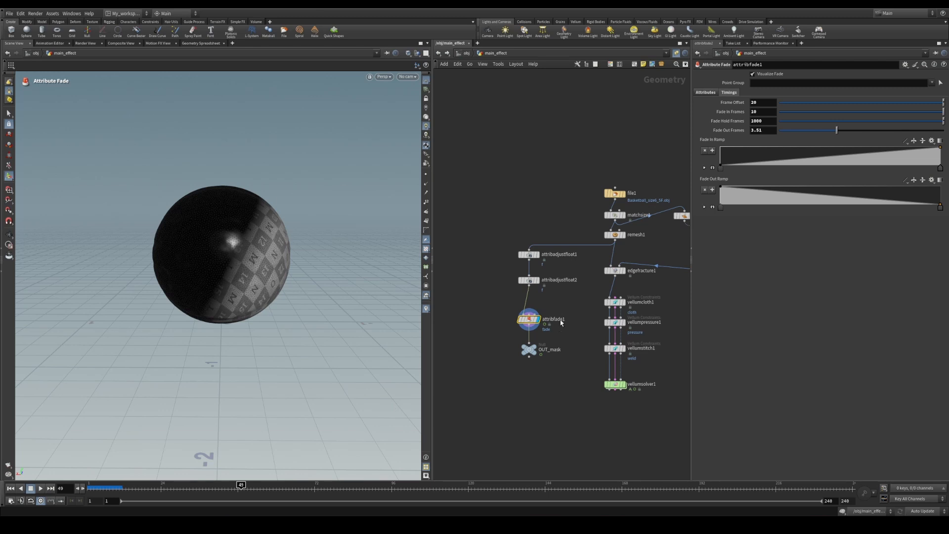
Select attribadjustfloat2, play the animation from frame 1 to review the mask, and return to frame 27
key("Up")
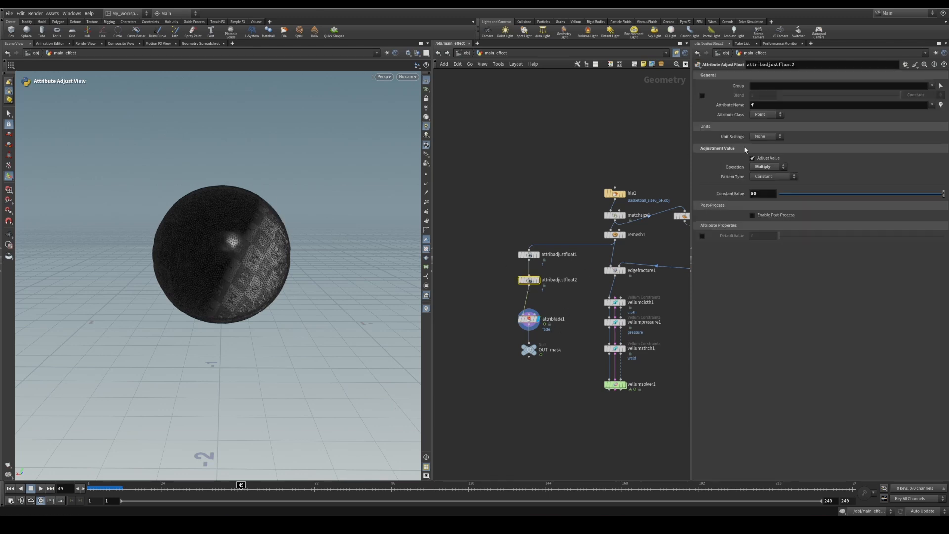
left_click(10, 488)
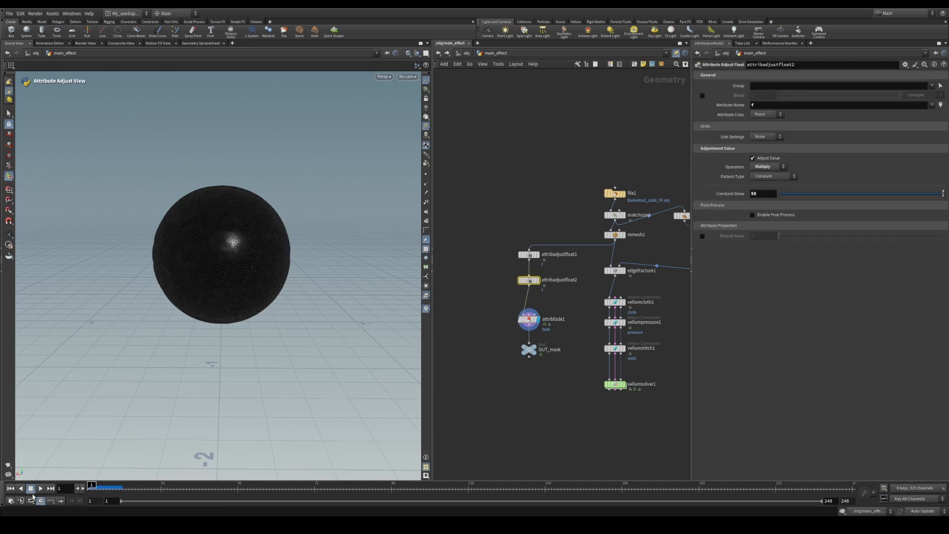
left_click(41, 489)
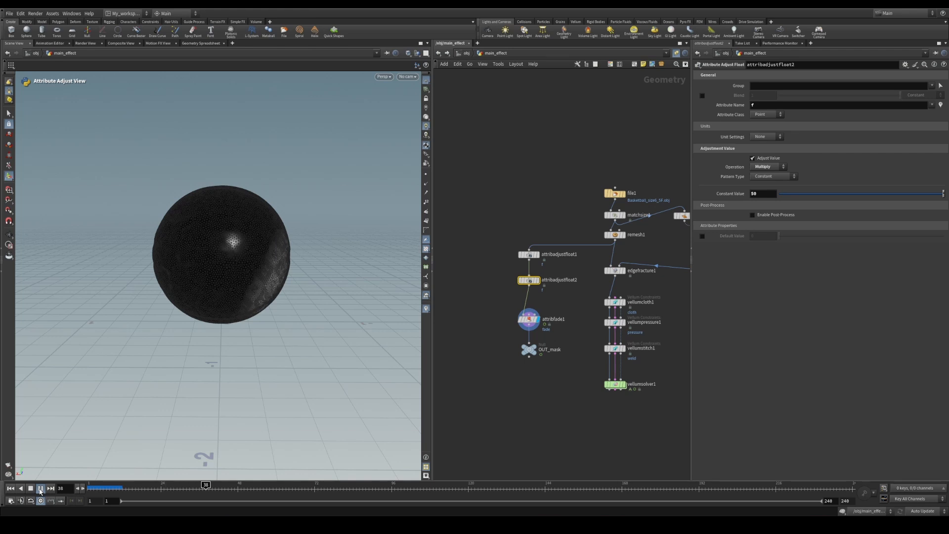
left_click(41, 490)
left_click(171, 488)
Shift attribfade1 and OUT_mask slightly down and insert a third Attribute Adjust Float node between attribadjustfloat2 and attribfade1
left_click_drag(481, 305, 567, 366)
left_click_drag(529, 319, 526, 322)
key("Tab")
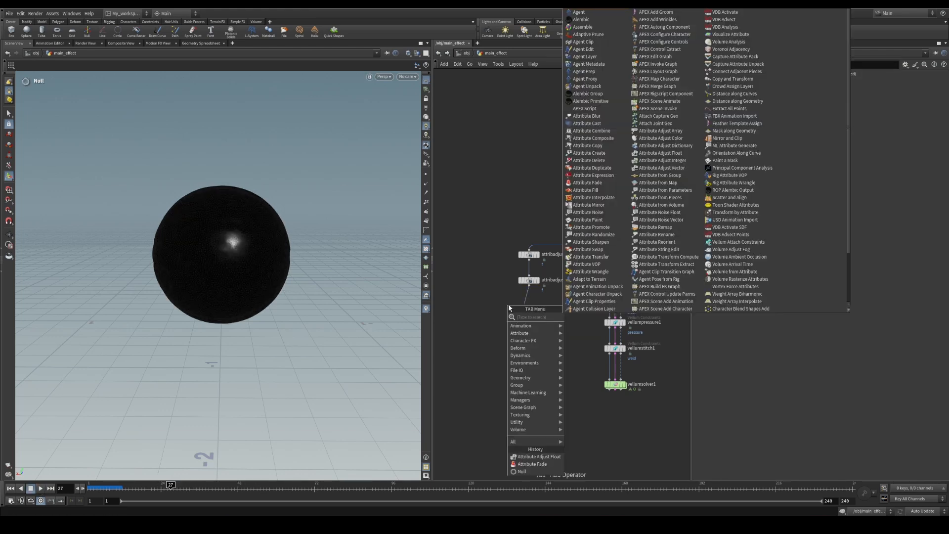
type("attr ad")
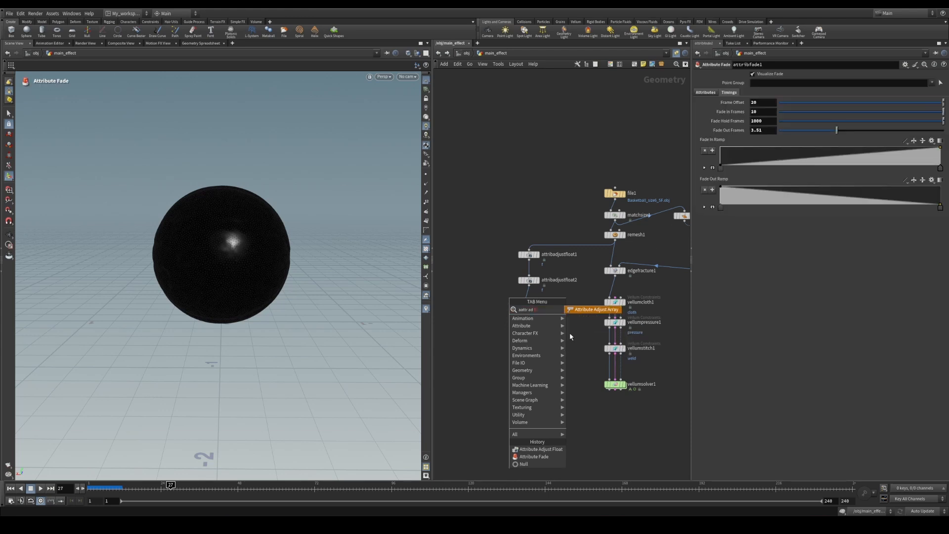
key("BackSpace")
key("BackSpace")
key("BackSpace")
key("BackSpace")
key("BackSpace")
type("ttr a")
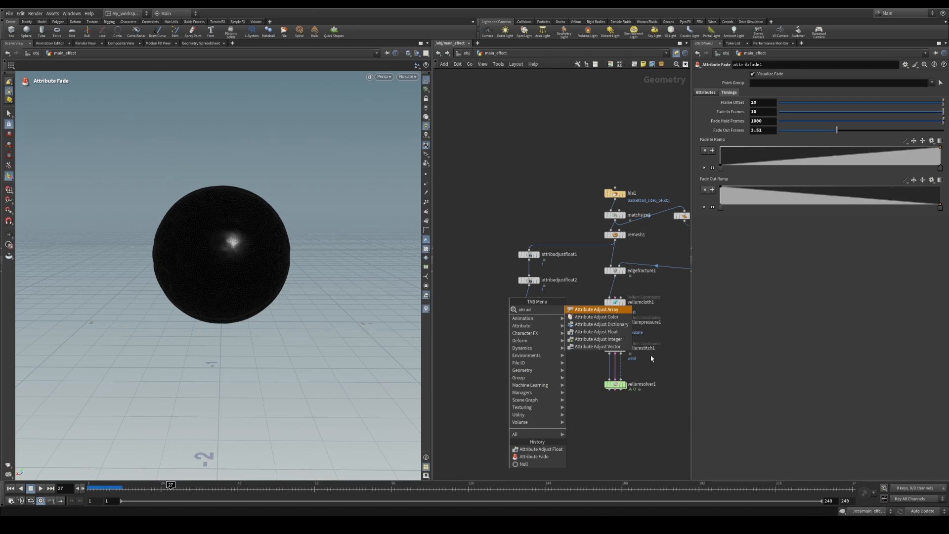
left_click(595, 331)
left_click(526, 296)
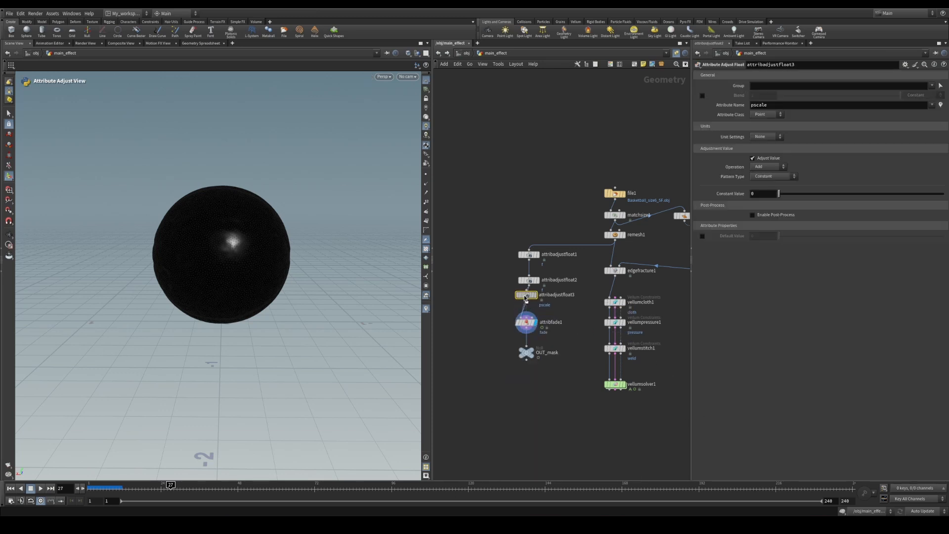
Set attribadjustfloat3 to adjust attribute f using the Multiply operation
double_click(773, 102)
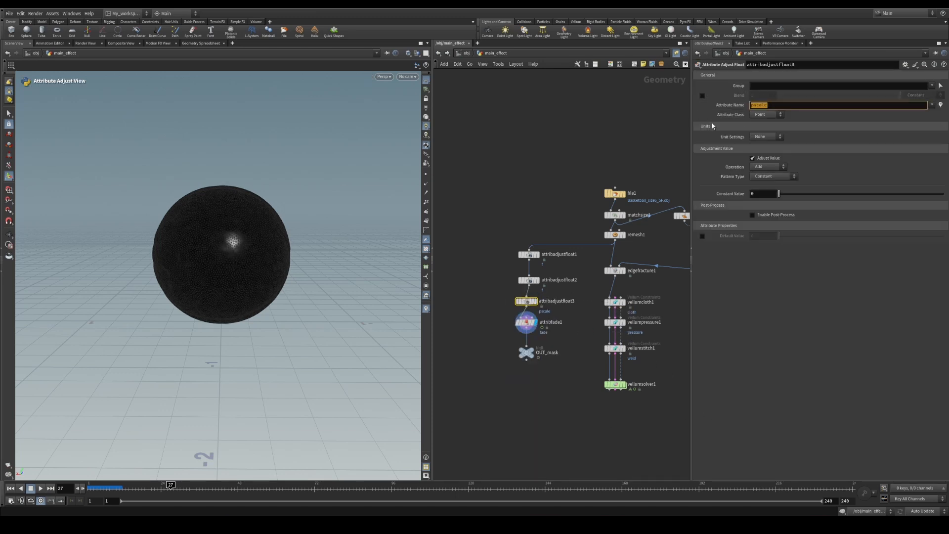
key("Return")
left_click(768, 167)
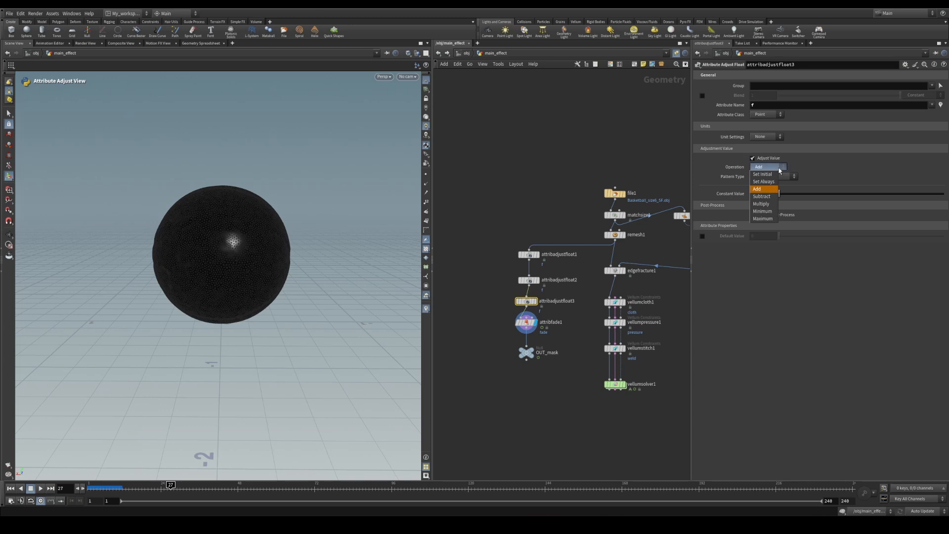
left_click(774, 192)
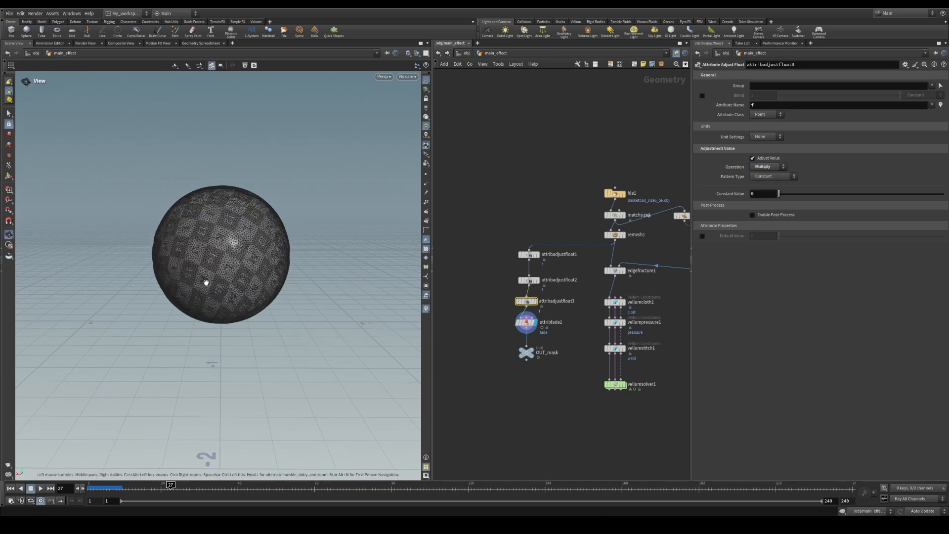
Visualize attribute f on attribadjustfloat3 and set its Pattern Type to Noise
left_click(942, 104)
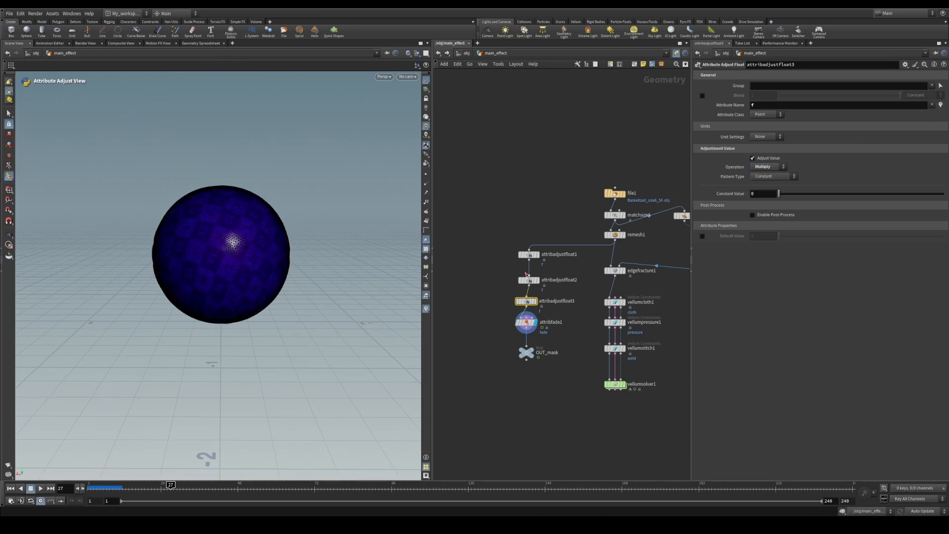
left_click(788, 176)
left_click(778, 198)
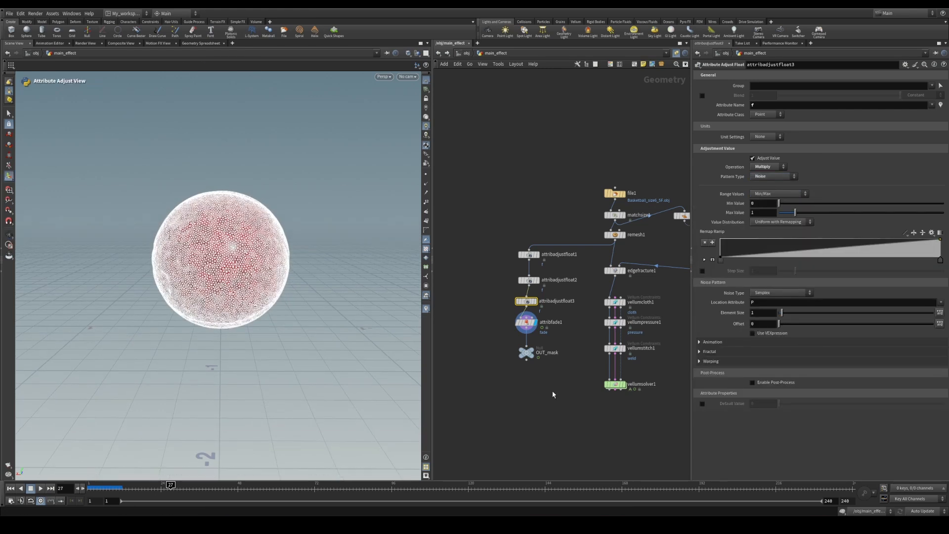
Check the noise-adjusted mask on attribfade1, and inspect the output of attribadjustfloat3 at frame 61
left_click(527, 322)
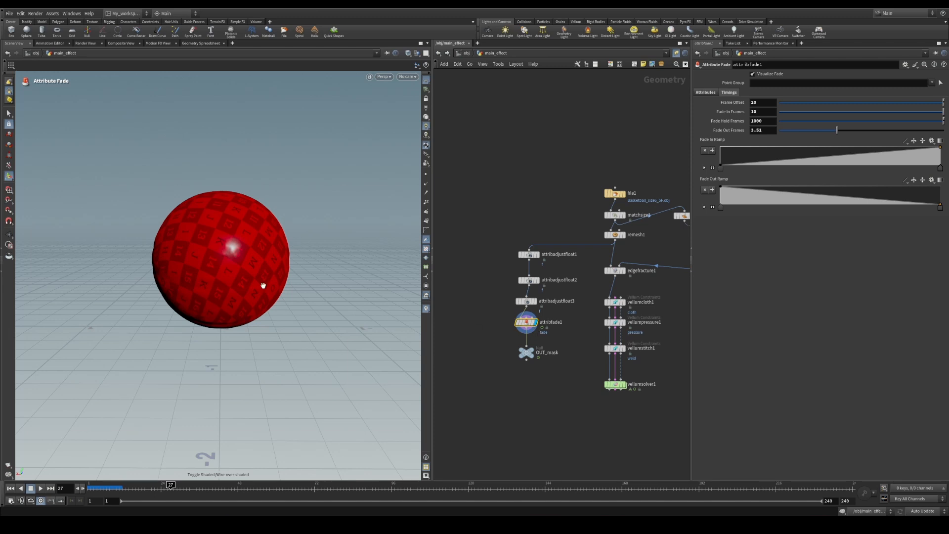
key("Escape")
left_click_drag(263, 286, 243, 279)
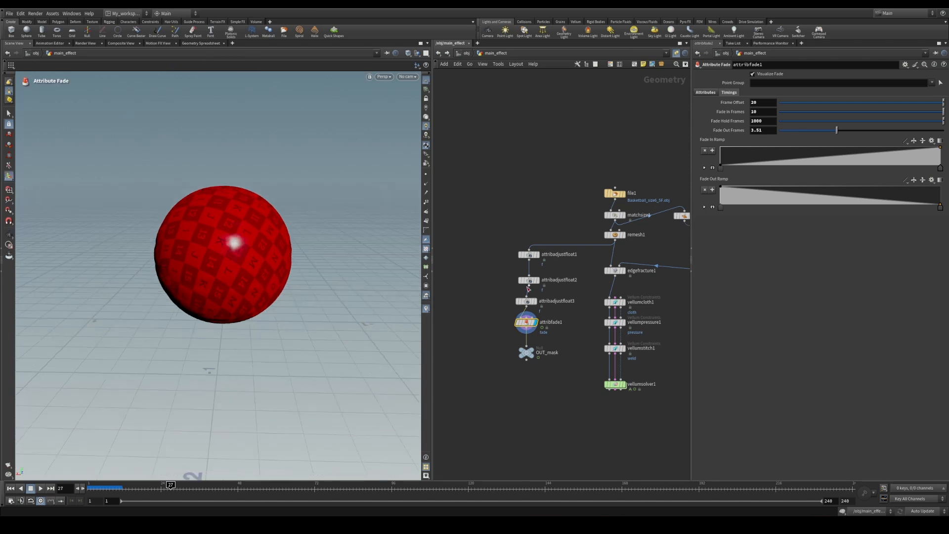
left_click(527, 301)
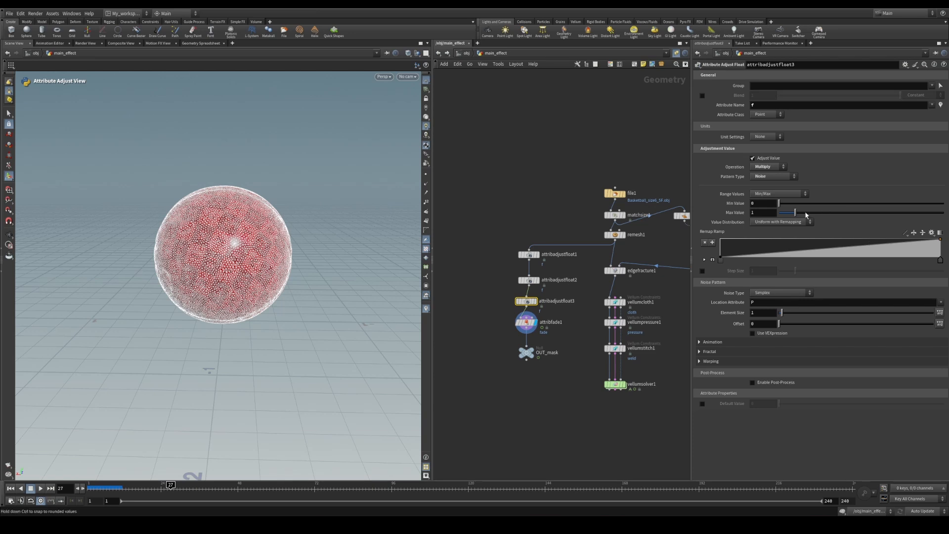
left_click_drag(171, 487, 279, 482)
left_click(536, 301)
left_click_drag(482, 293, 555, 310)
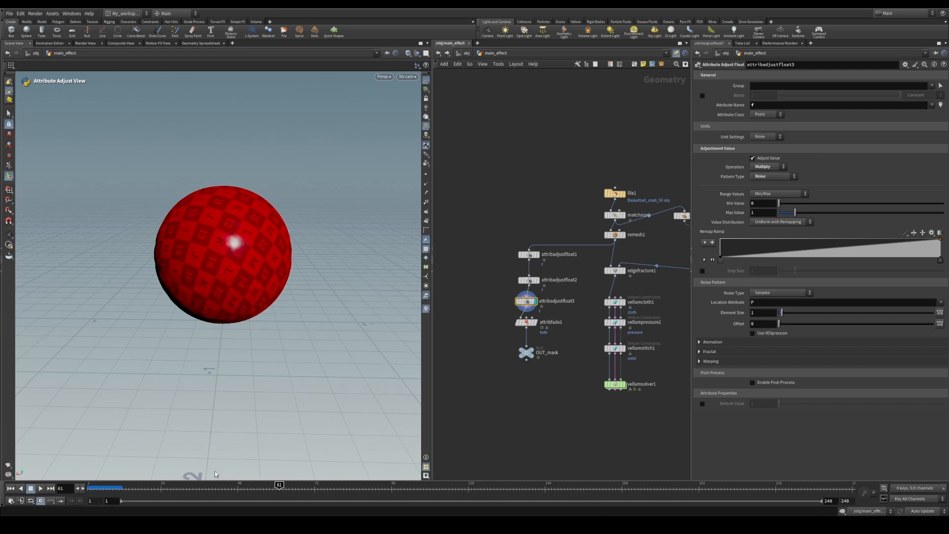
Compare f on attribadjustfloat2 and attribadjustfloat1 at frame 40, and bypass both nodes while displaying attribadjustfloat3
left_click(537, 280)
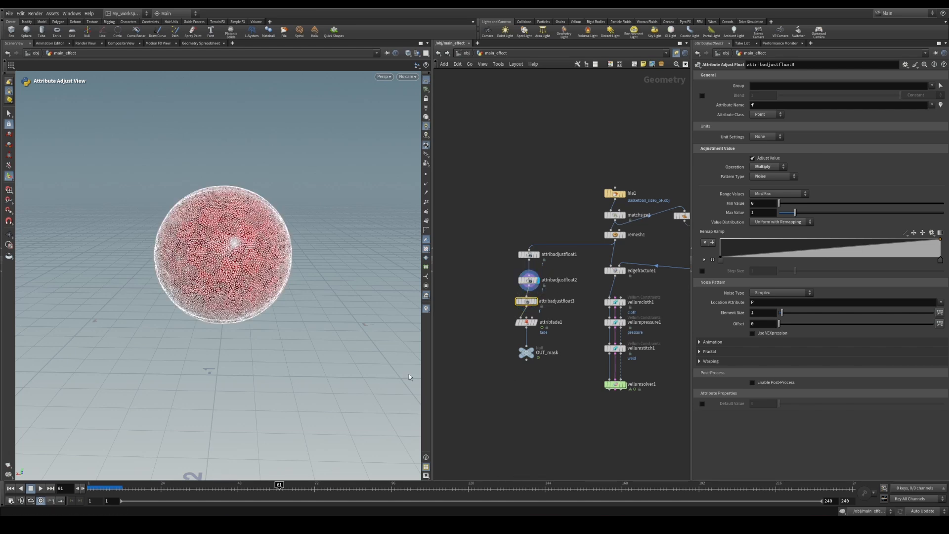
left_click(538, 255)
left_click_drag(547, 234, 446, 287)
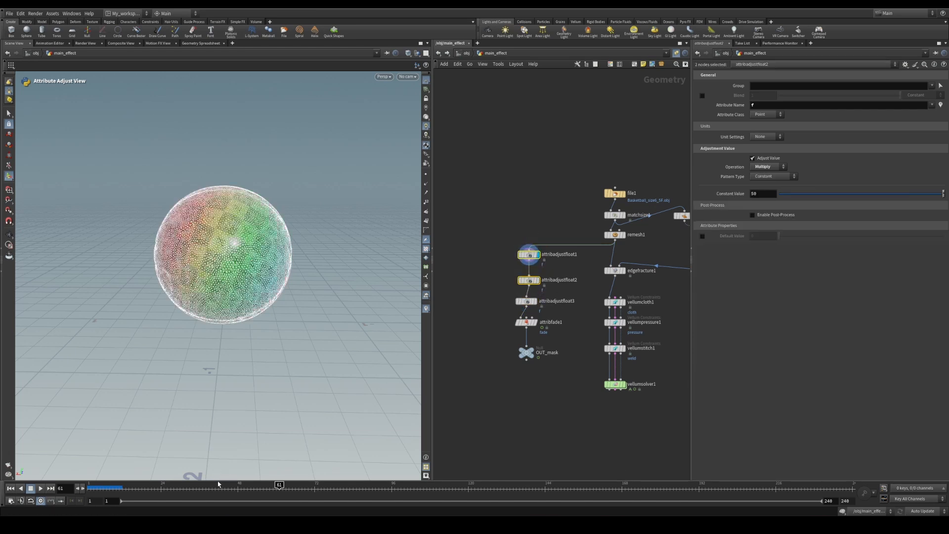
mouse_move(219, 484)
left_mouse_down()
mouse_move(191, 486)
mouse_move(213, 486)
left_mouse_up()
left_click(538, 281)
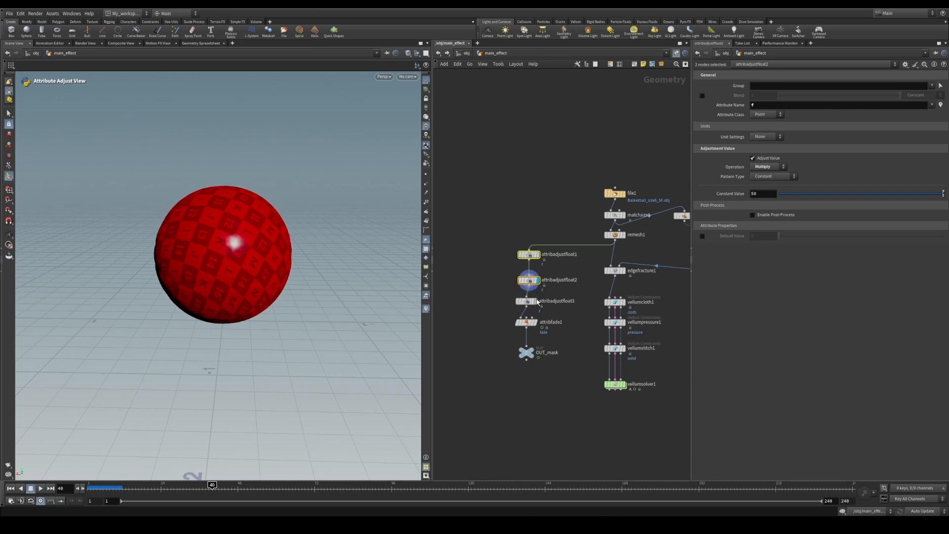
left_click(538, 301)
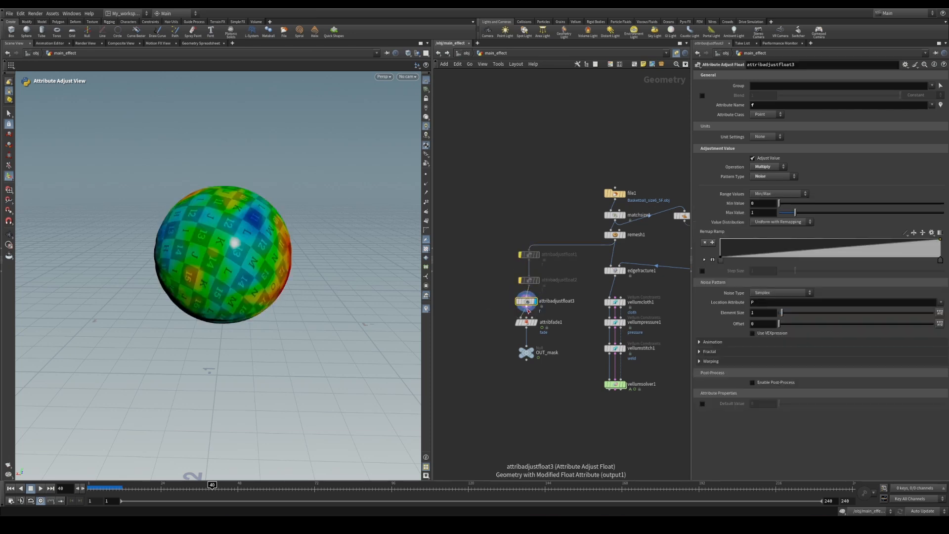
Re-enable attribadjustfloat1 and, at frame 44, set the noise Element Size to 0.6 and raise the Offset on attribadjustfloat3
left_click(519, 301)
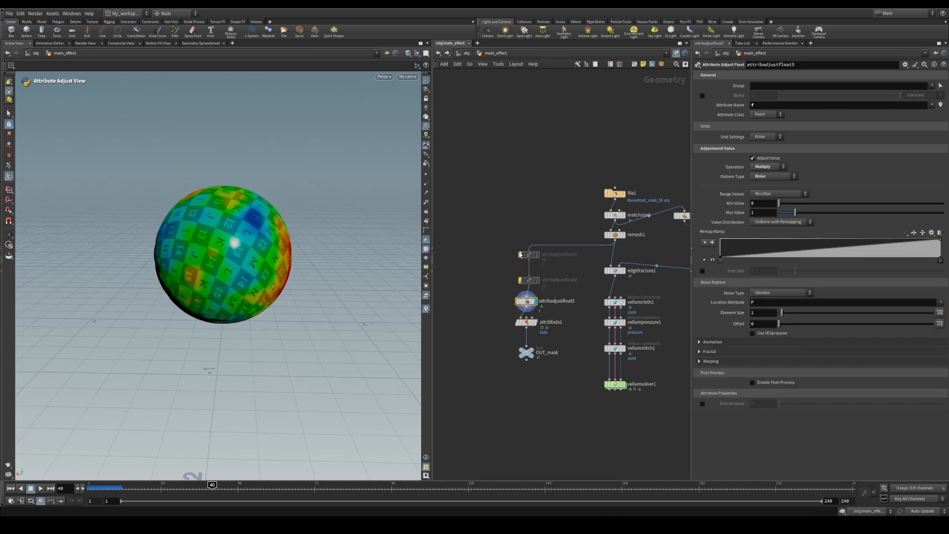
left_click(521, 255)
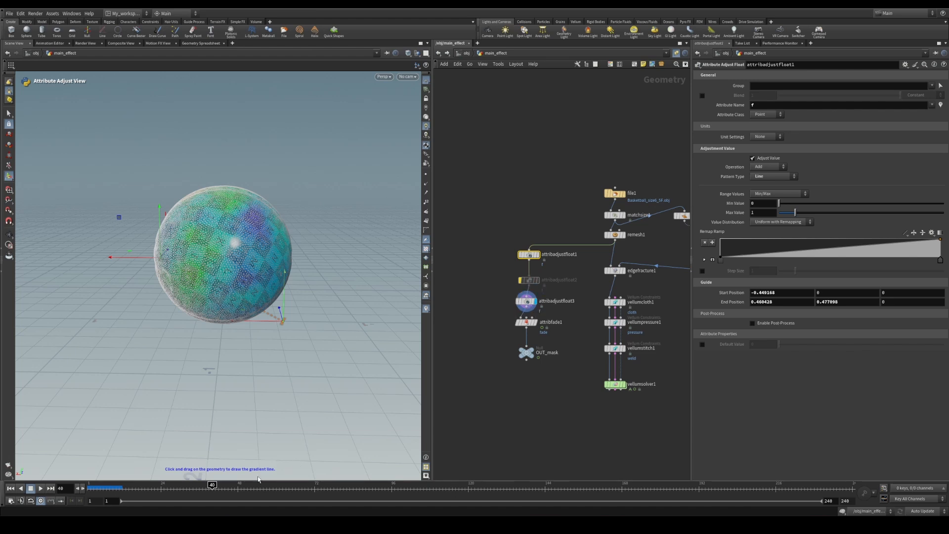
mouse_move(209, 487)
left_mouse_down()
mouse_move(192, 487)
mouse_move(225, 486)
left_mouse_up()
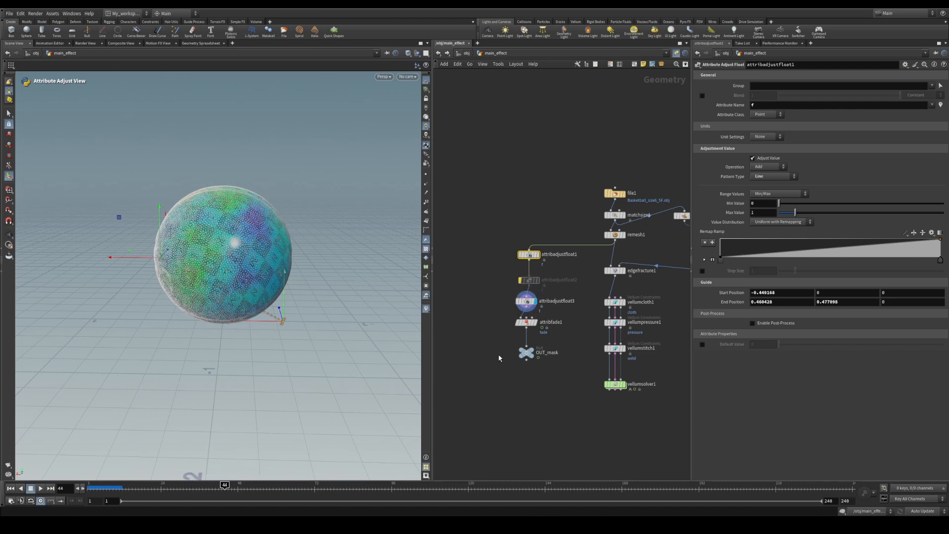
left_click_drag(492, 303, 549, 309)
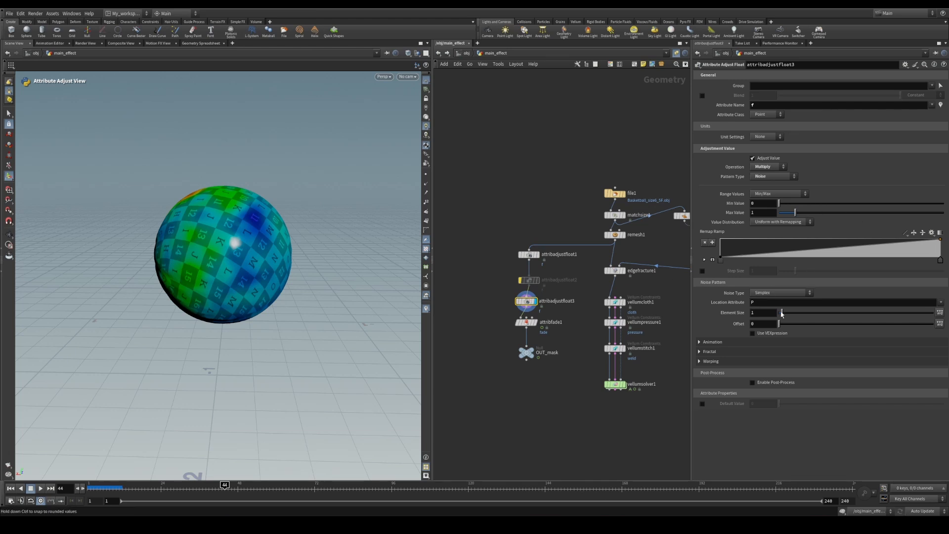
left_click_drag(782, 315, 795, 325)
Re-enable attribadjustfloat2, display attribfade1 and turn off the f attribute visualization
left_click(520, 280)
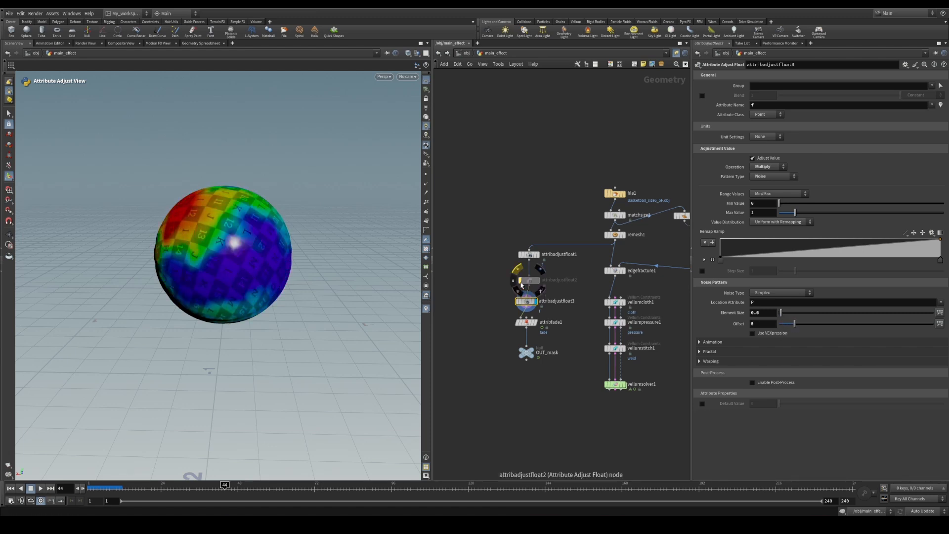
left_click(527, 323)
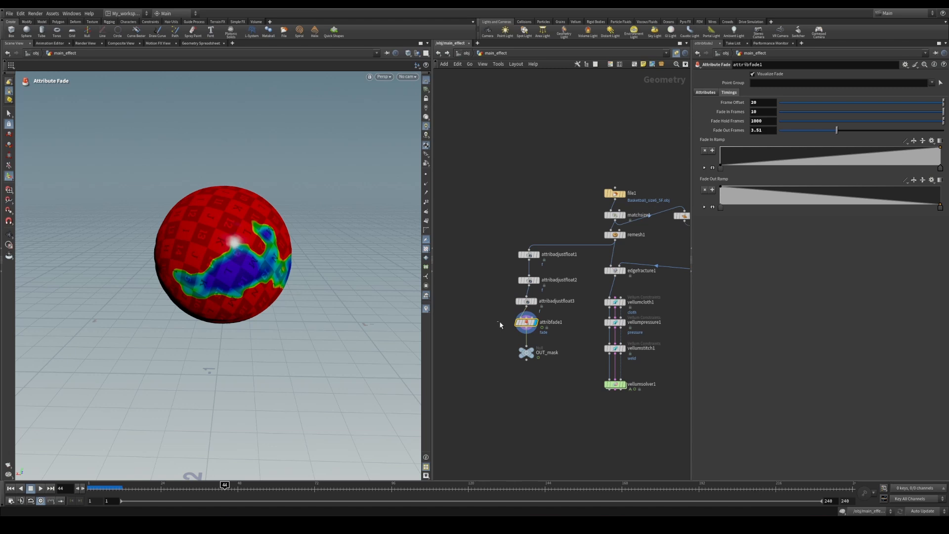
middle_click(527, 322)
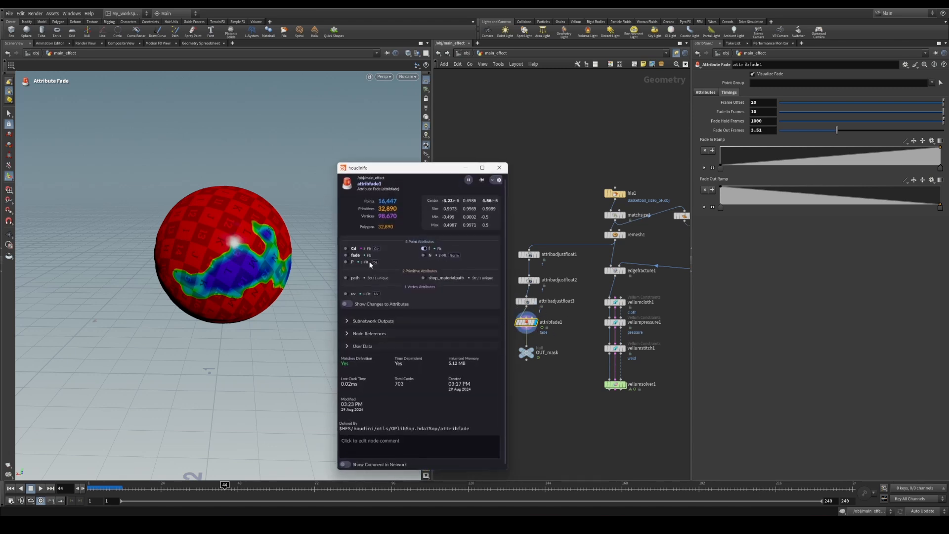
left_click(427, 250)
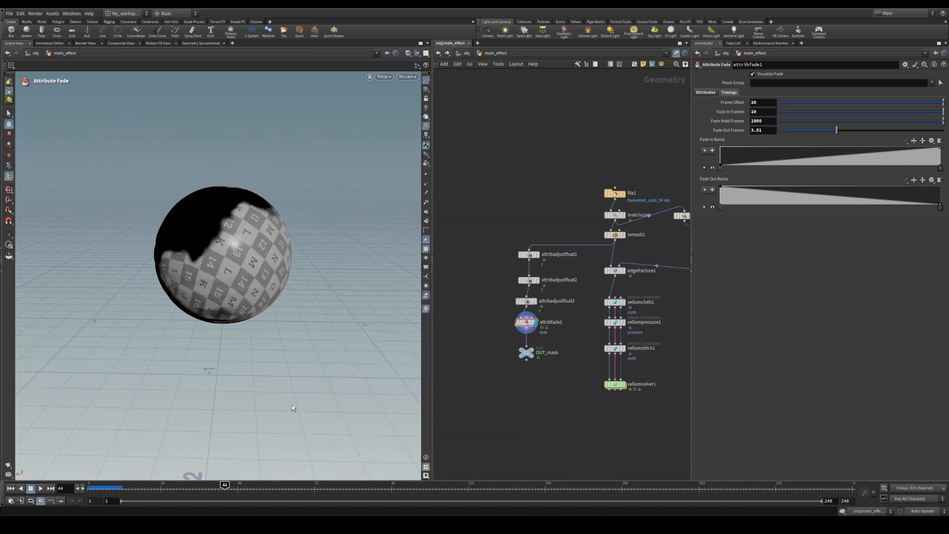
Play the animation from the early frames and examine how the noisy fade mask spreads over the ball
left_click_drag(178, 485, 94, 485)
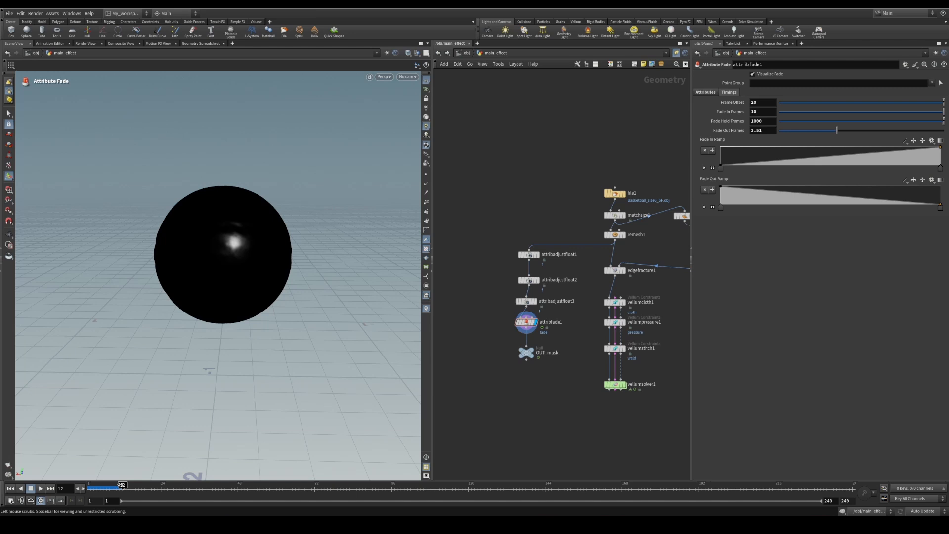
left_click(41, 489)
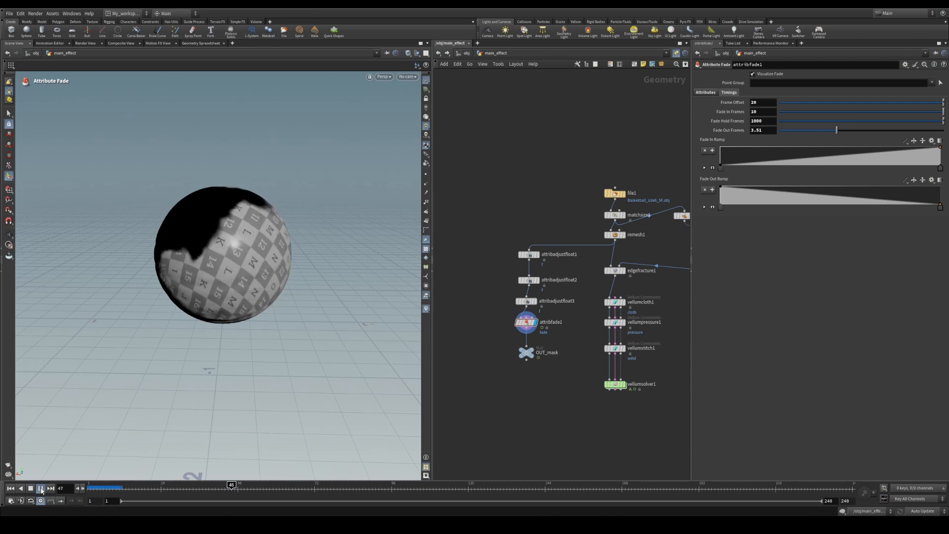
left_click(41, 489)
key("Escape")
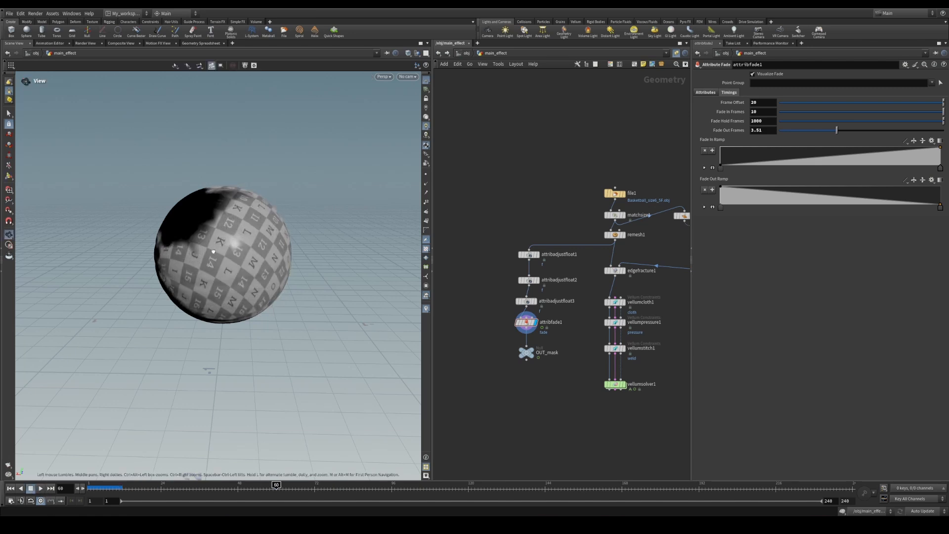
mouse_move(209, 263)
left_mouse_down()
mouse_move(292, 251)
mouse_move(314, 212)
mouse_move(206, 262)
left_mouse_up()
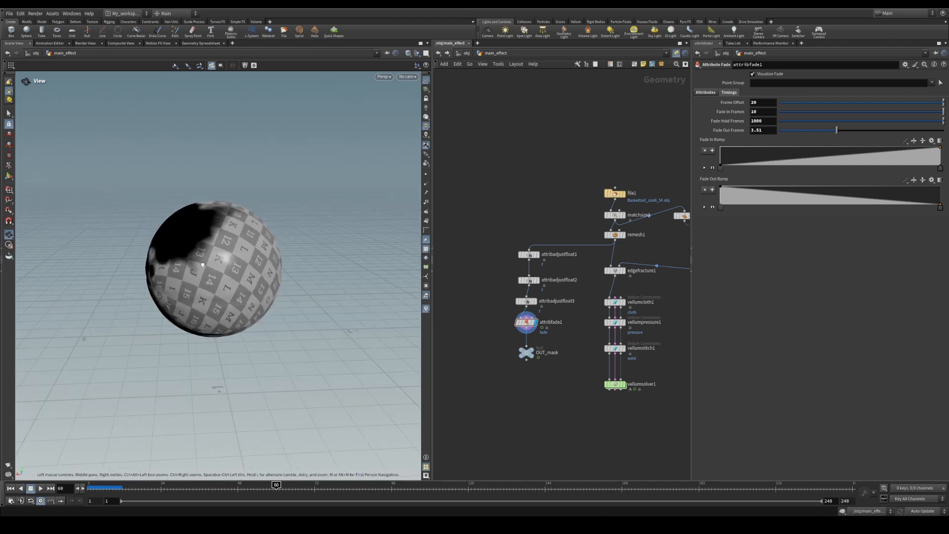
Display OUT_mask, check its attributes and disable Visualize Fade on attribfade1
left_click(527, 353)
key("r")
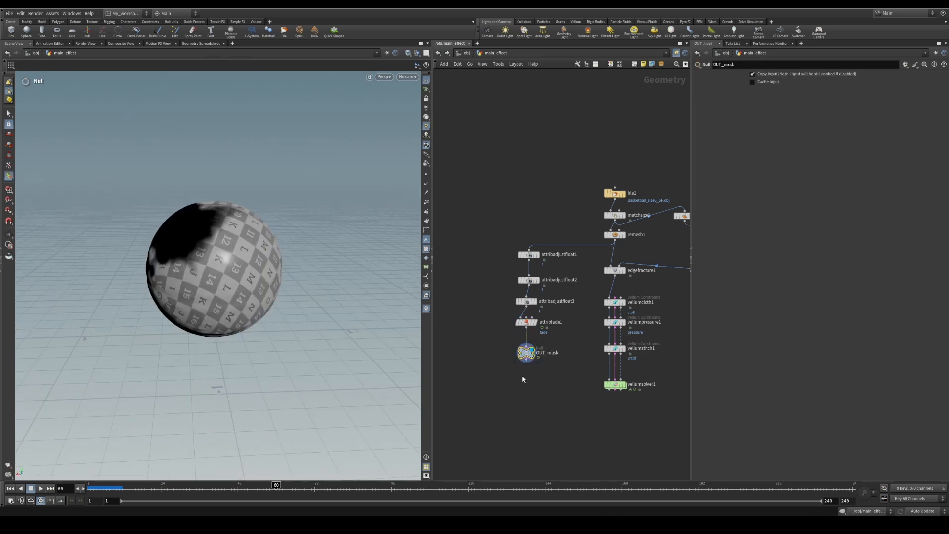
left_click(511, 353)
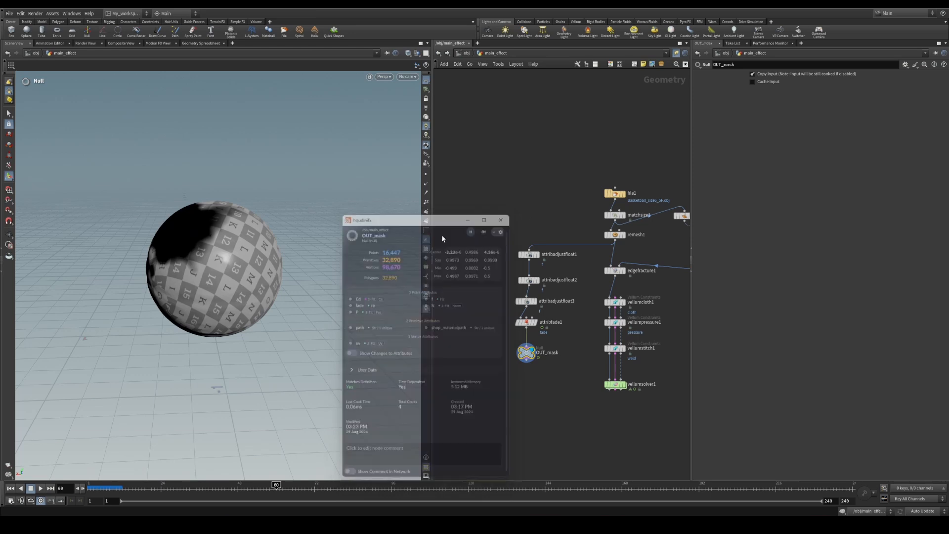
left_click_drag(501, 314, 568, 337)
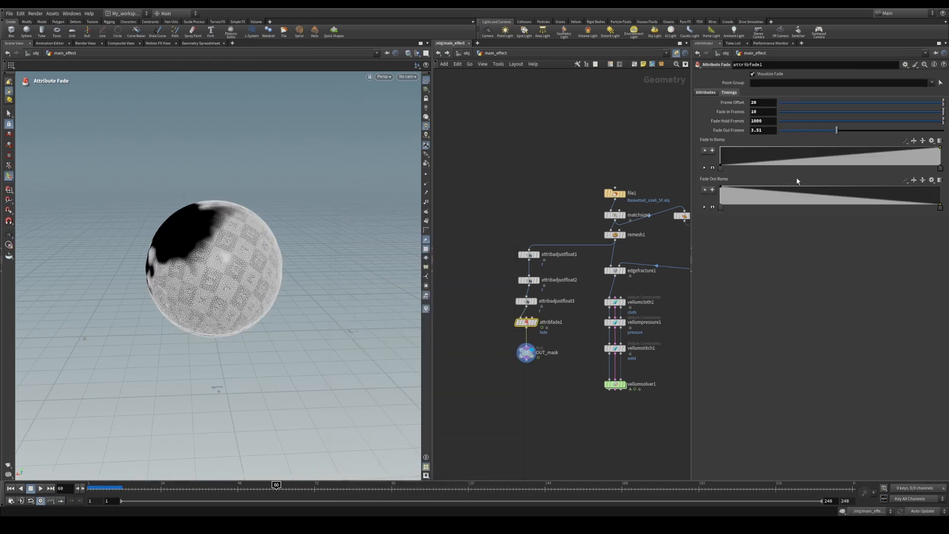
left_click(761, 75)
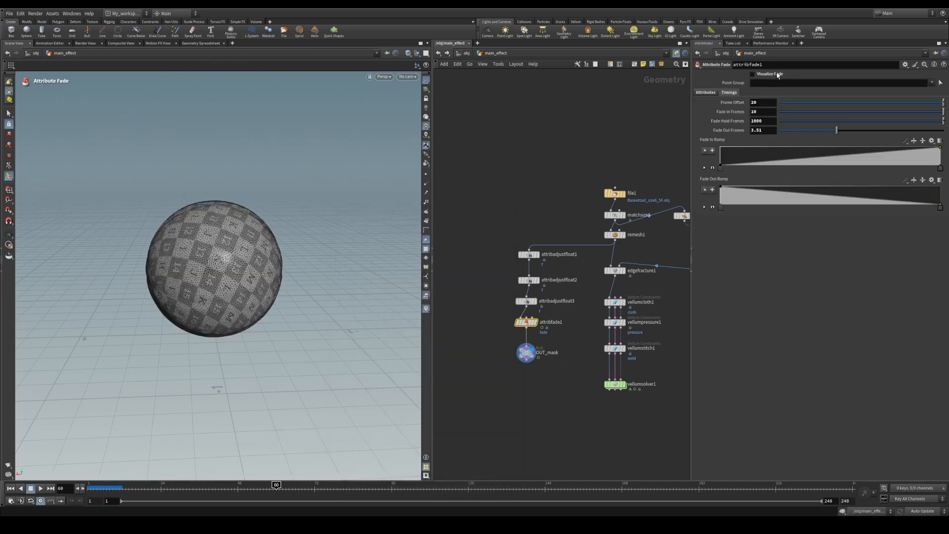
Display vellumsolver1 at frame 1 and copy the OUT_mask node
middle_click_drag(579, 394, 501, 380)
left_click_drag(500, 361, 582, 409)
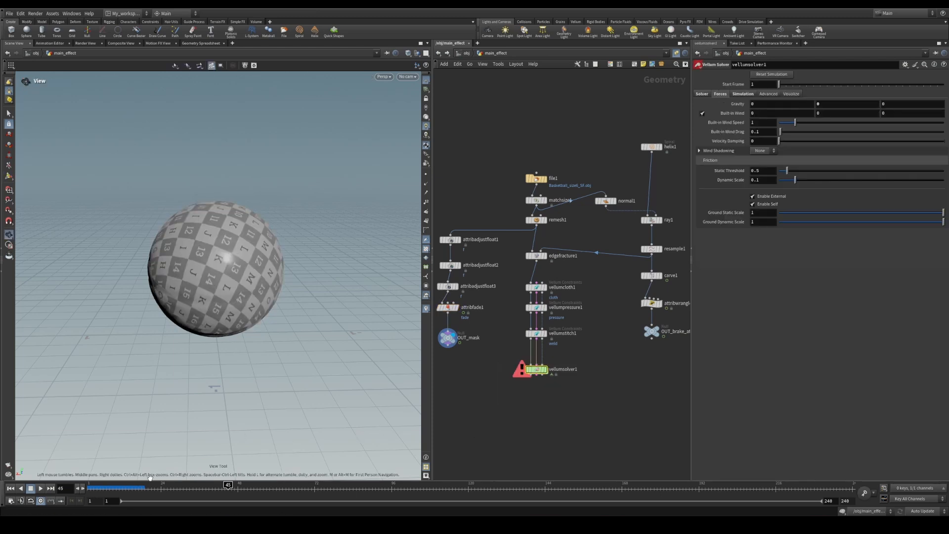
left_click(83, 489)
left_click(547, 370)
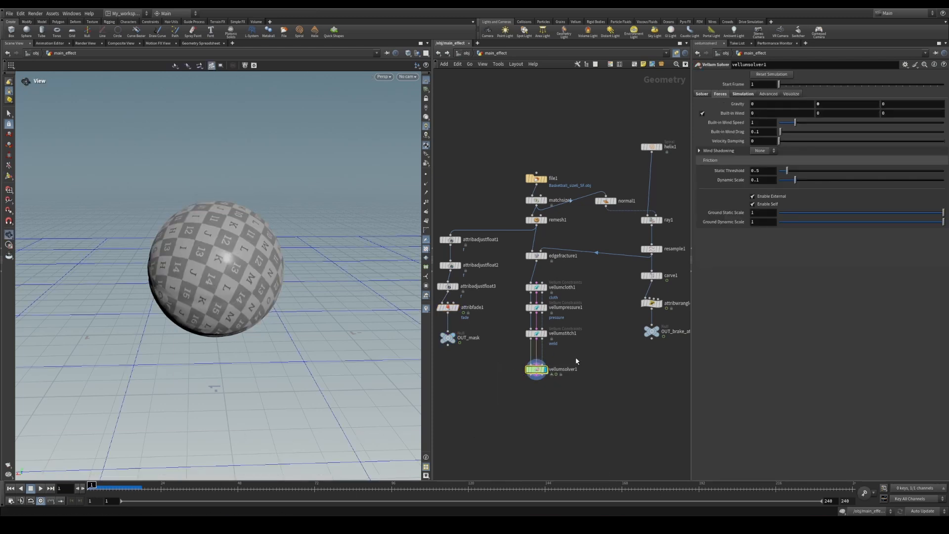
key("ctrl+c")
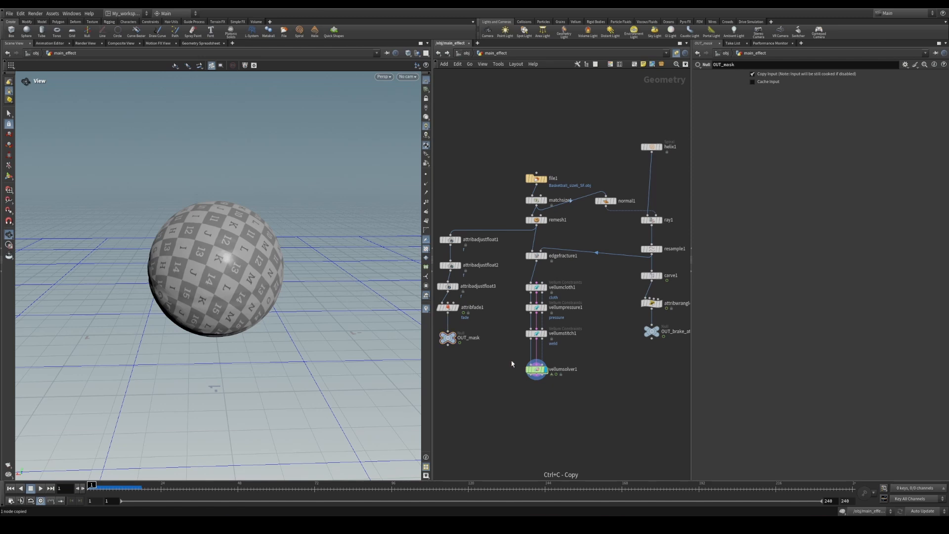
Enter the forces network of vellumsolver1 and move geometrywrangle1, FORCE and SOURCE down to make room
double_click(539, 370)
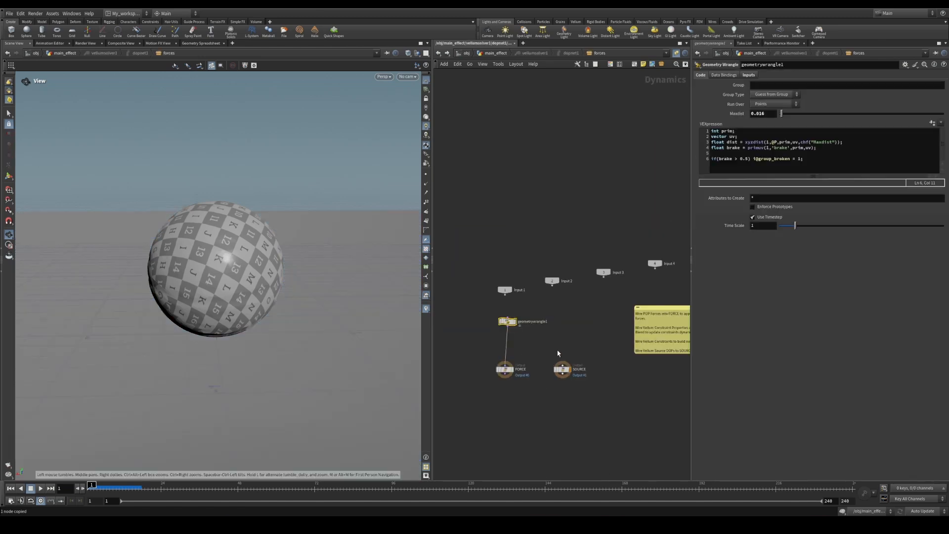
left_click_drag(519, 323, 599, 404)
left_click(517, 343, "shift")
left_click_drag(517, 343, 517, 362)
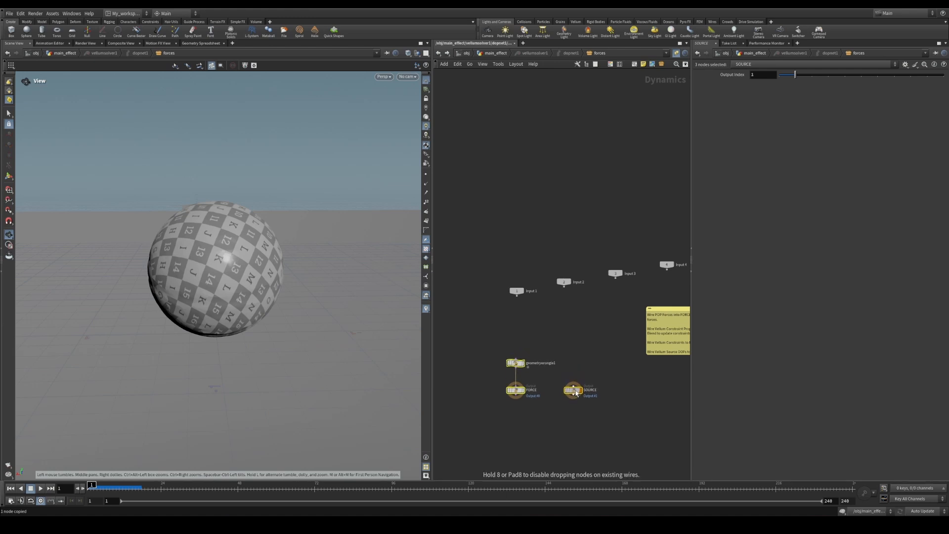
Add a SOP Solver node above geometrywrangle1 in the forces network, feeding into it
key("Tab")
type("sop")
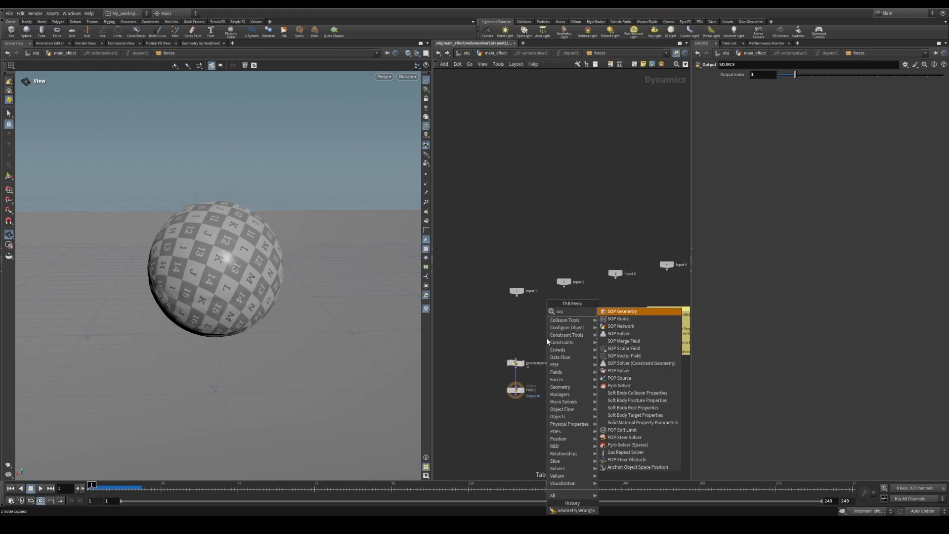
type(" sol")
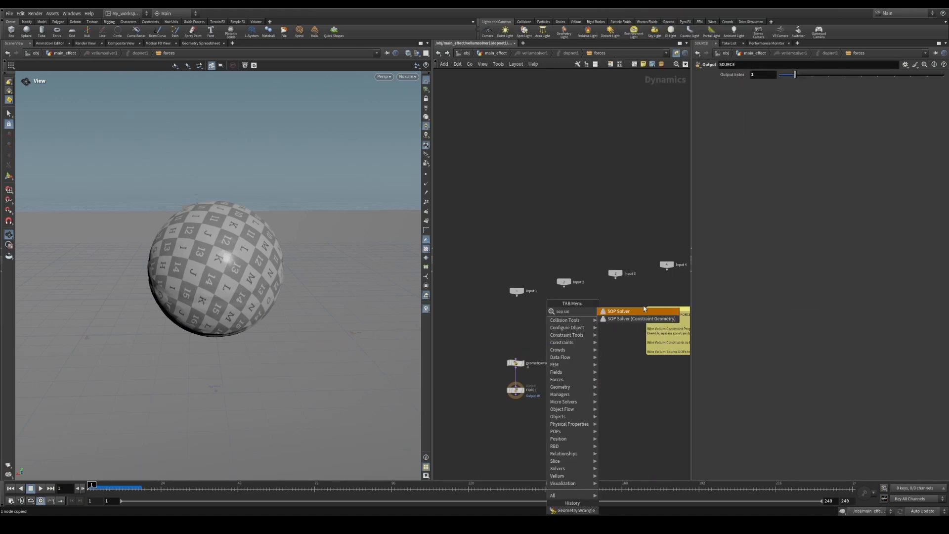
left_click(619, 312)
left_click(516, 334)
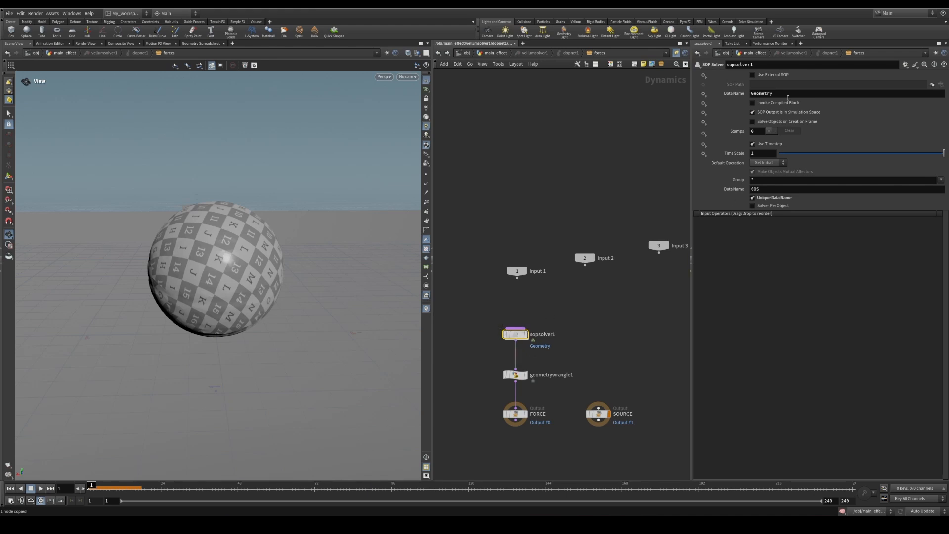
Set the Data Name of sopsolver1 to ContraintGeometry
left_click(751, 93)
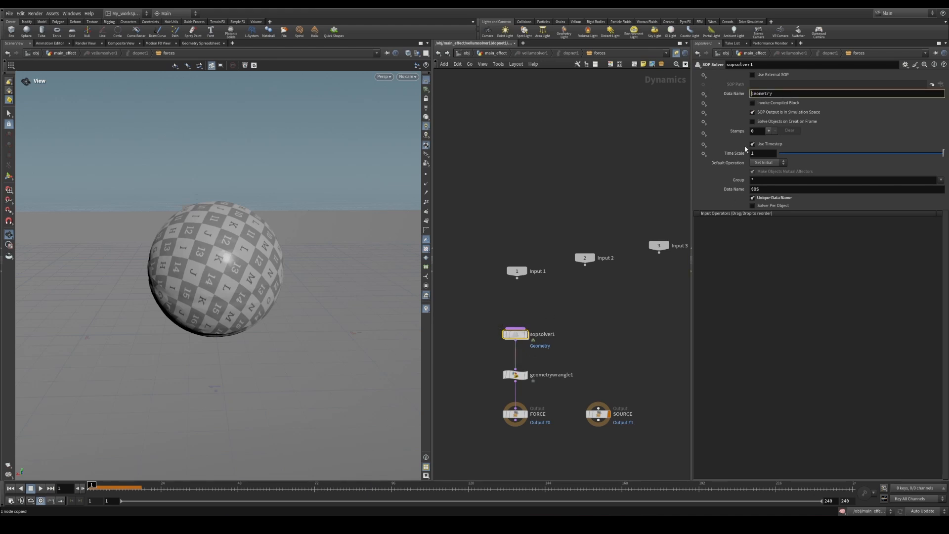
type("Contrail")
key("BackSpace")
type("nt")
key("Return")
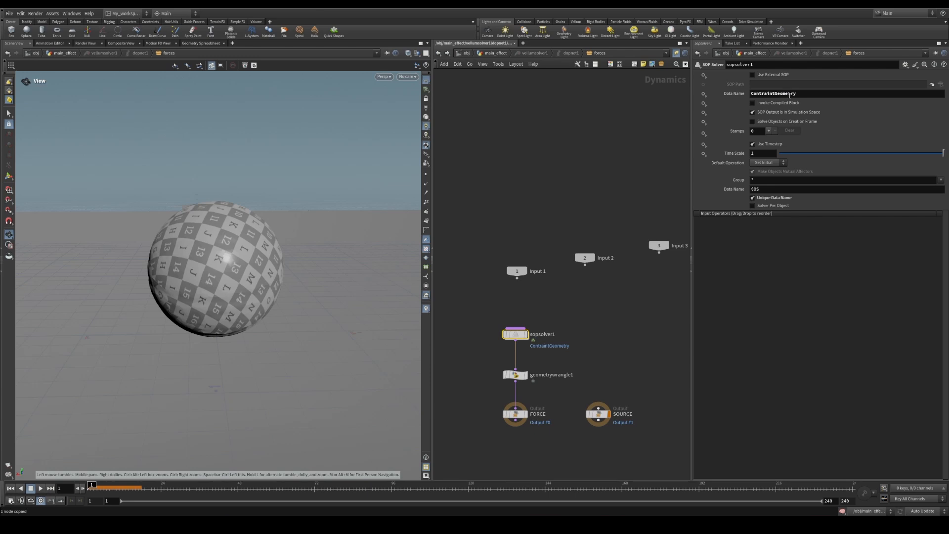
Add a Vellum Constraint Properties node beside sopsolver1 and check the geometry name in its bindings
key("Tab")
type("ve")
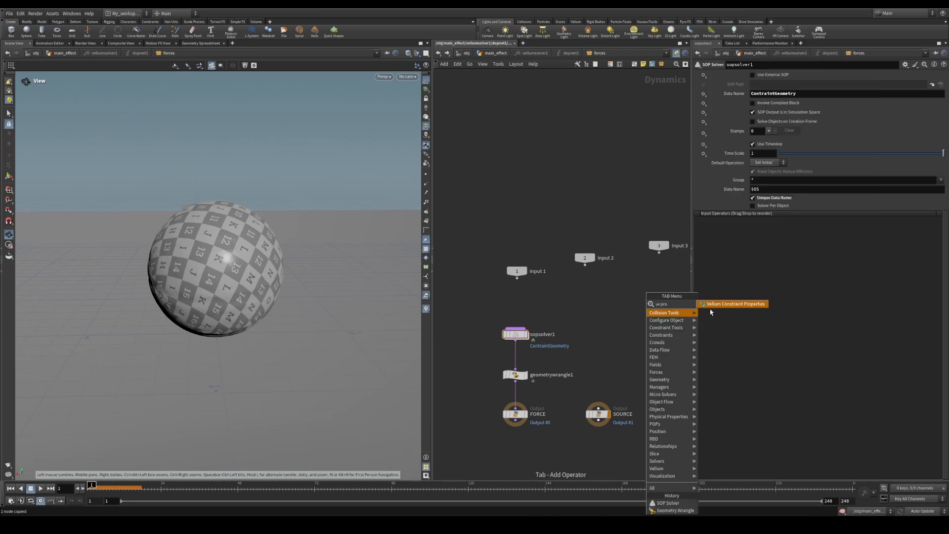
left_click(711, 305)
left_click(602, 316)
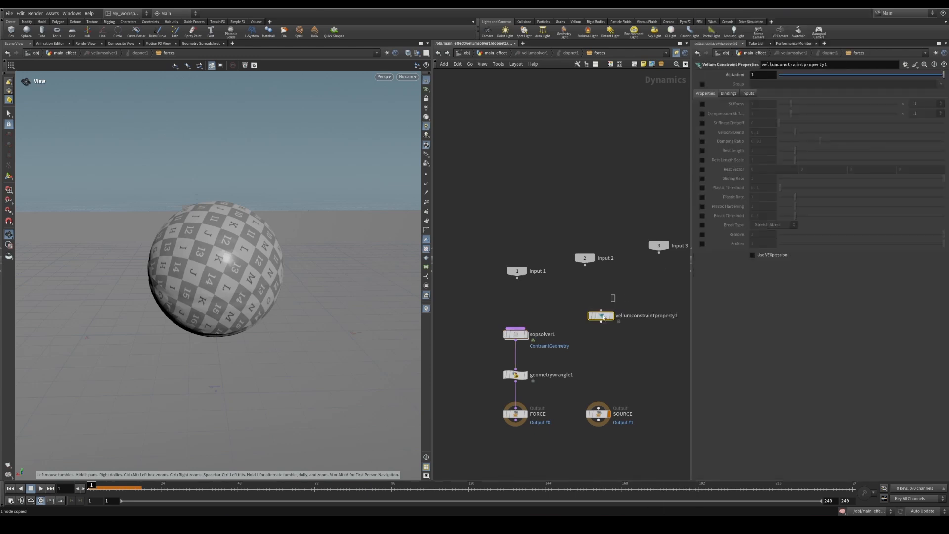
left_click(748, 93)
left_click(729, 93)
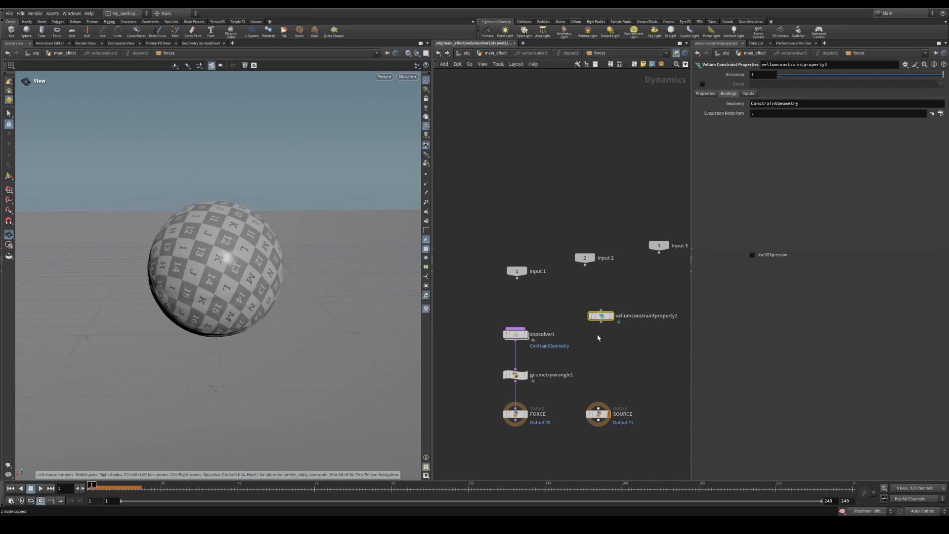
Enter sopsolver1 and select its relationship_geometry import node
left_click(515, 334)
double_click(515, 334)
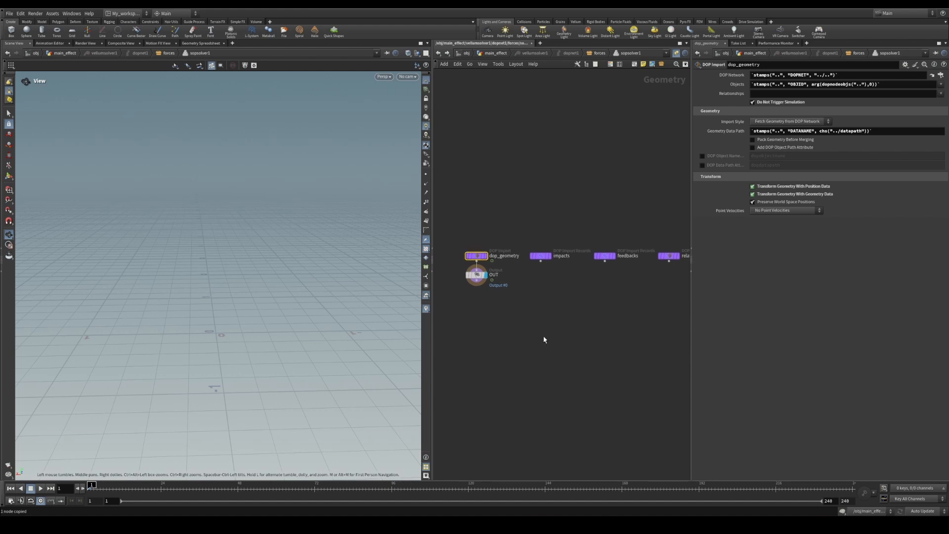
middle_click_drag(608, 305, 579, 318)
scroll(589, 311, "up", 1)
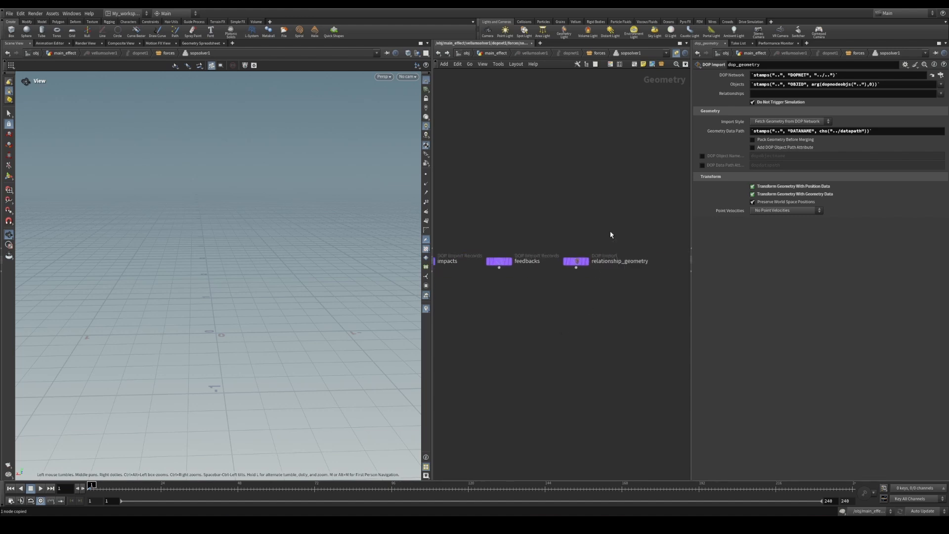
left_click_drag(608, 229, 569, 280)
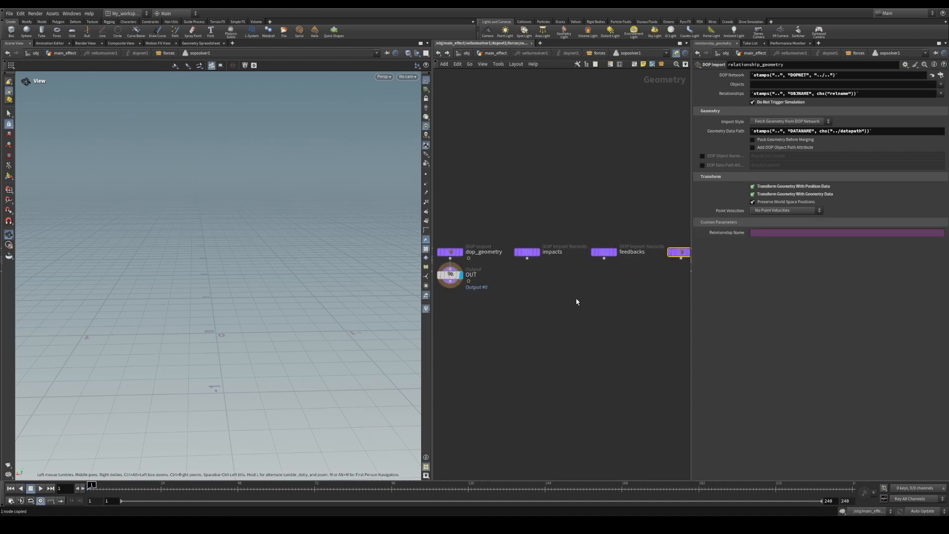
Move OUT below relationship_geometry and wire relationship_geometry into it instead of dop_geometry
middle_click_drag(539, 295, 588, 300)
left_click_drag(500, 290, 641, 415)
middle_click_drag(638, 352, 548, 341)
left_click_drag(453, 394, 584, 376)
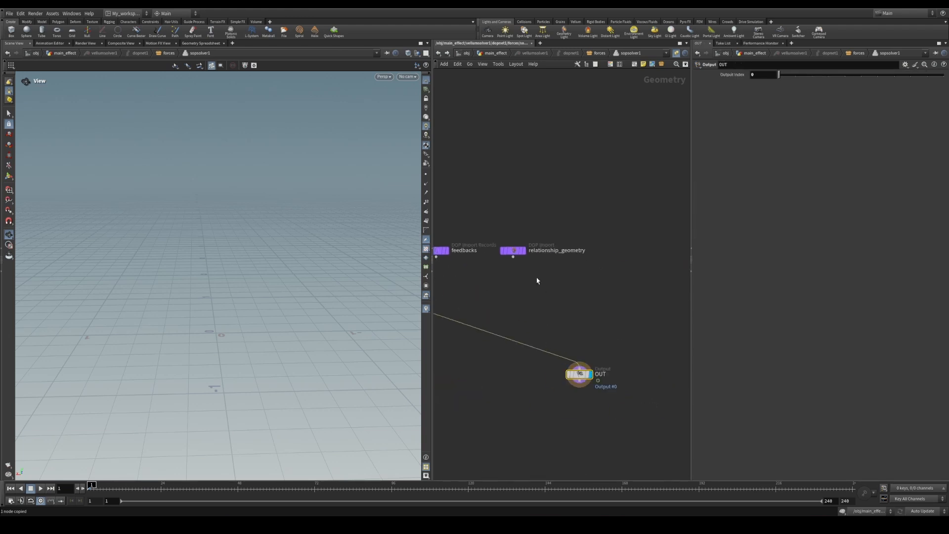
left_click_drag(514, 258, 521, 382)
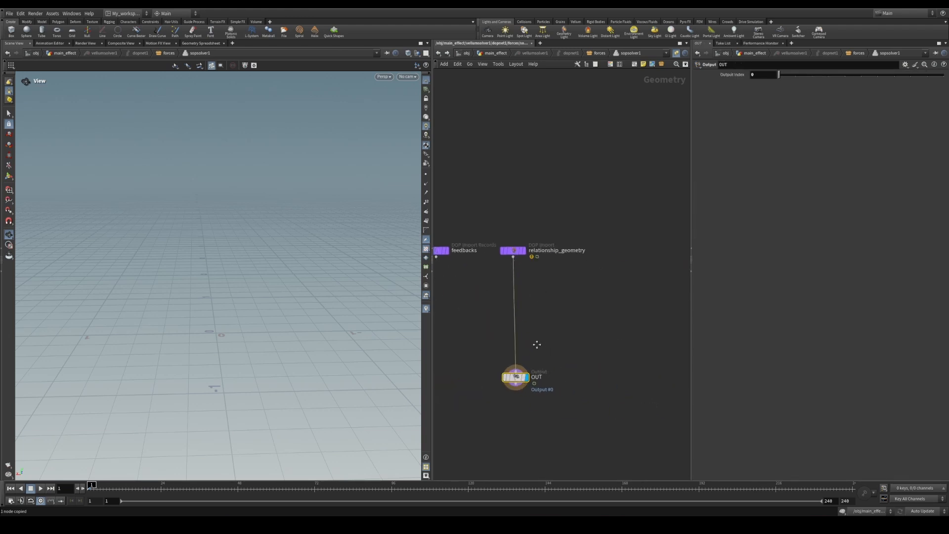
middle_click_drag(536, 343, 613, 360)
left_click(592, 267)
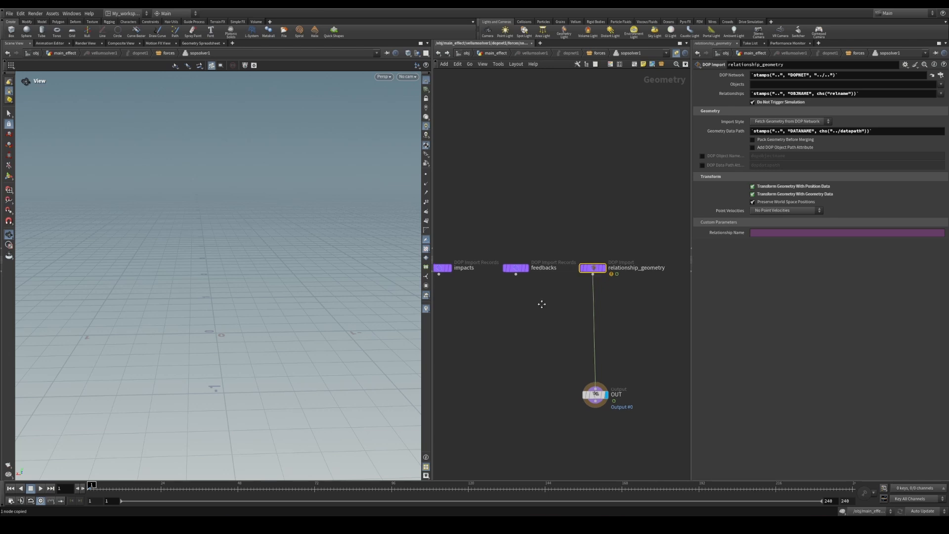
middle_click_drag(541, 303, 555, 308)
middle_click_drag(645, 311, 607, 314)
left_click(600, 317)
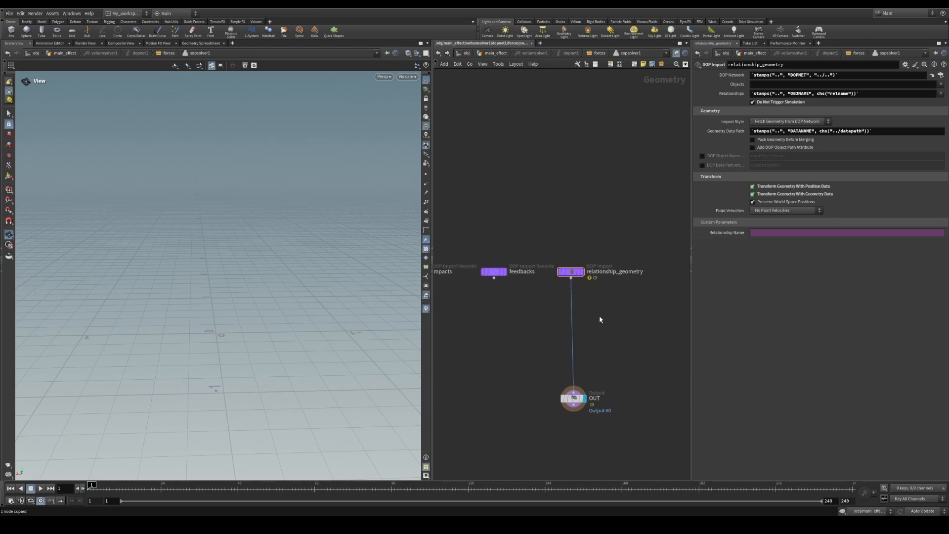
Add an Object Merge node that brings in /obj/main_effect/OUT_mask and display it
key("Tab")
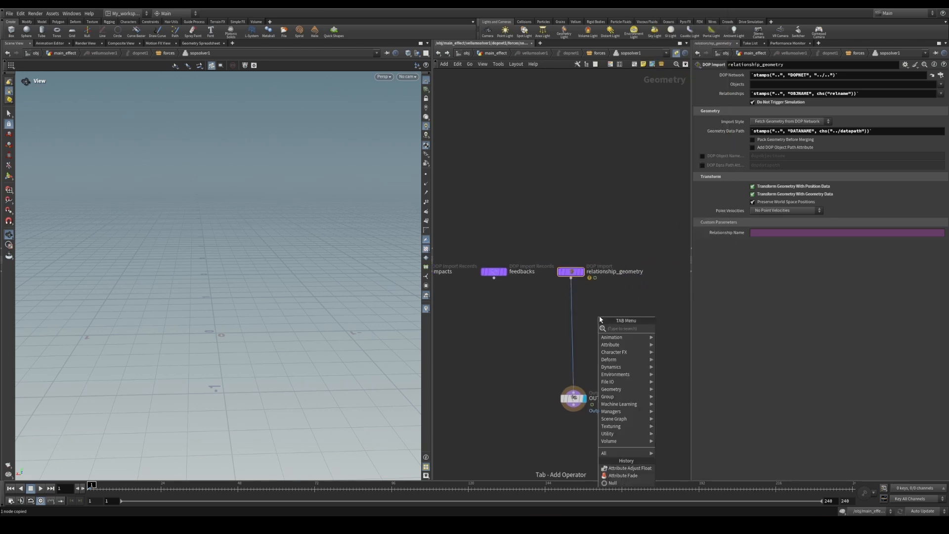
type("mer o")
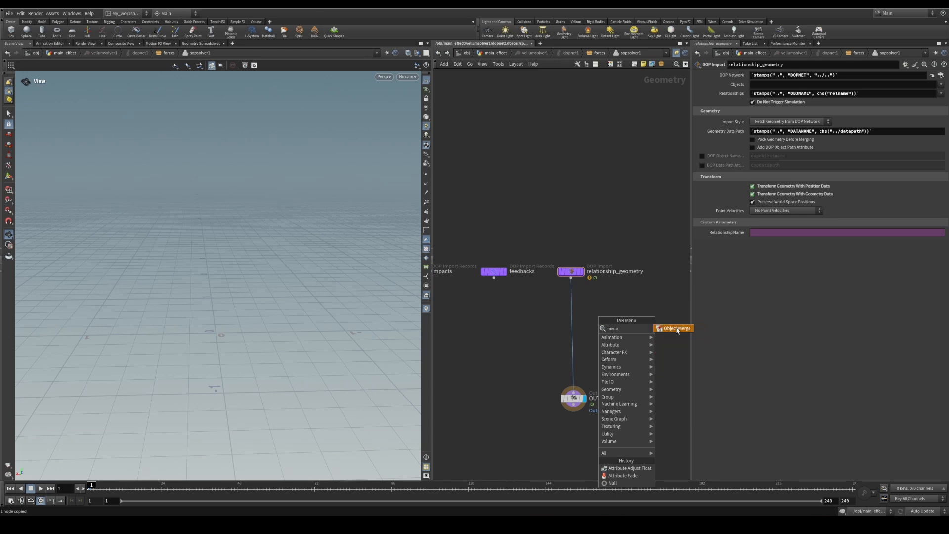
left_click(677, 328)
left_click(631, 318)
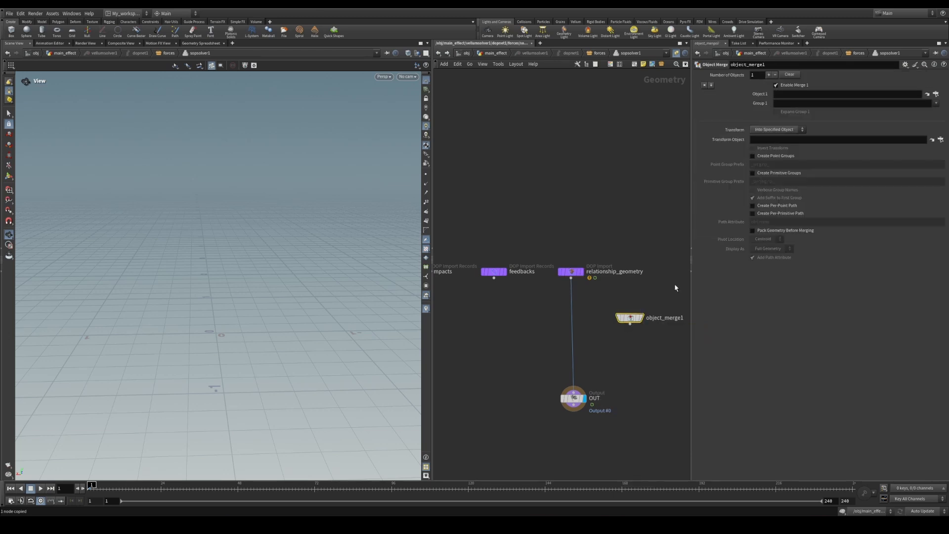
left_click(793, 91)
key("ctrl+v")
key("Return")
left_click(642, 319)
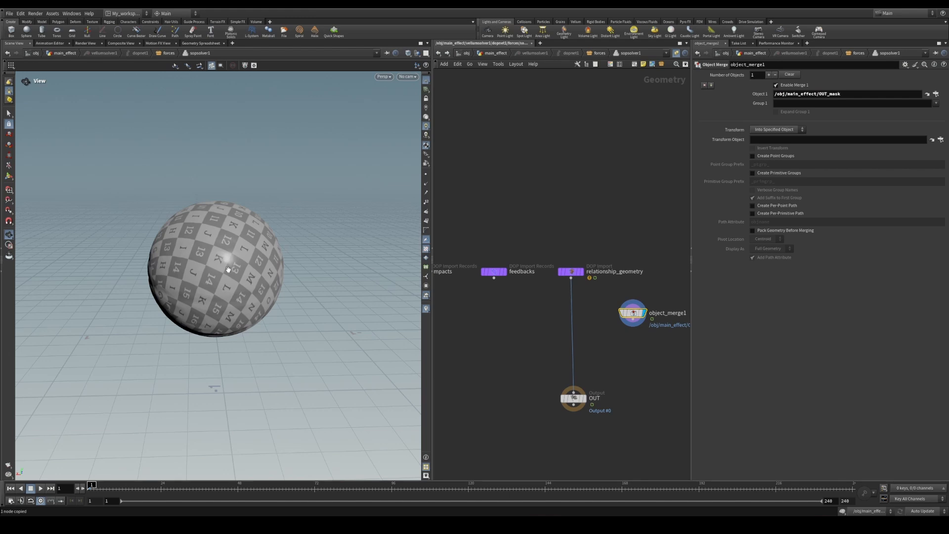
Insert a displayed Attribute Wrangle between relationship_geometry and OUT, with object_merge1 wired into its second input
key("Tab")
type("a w")
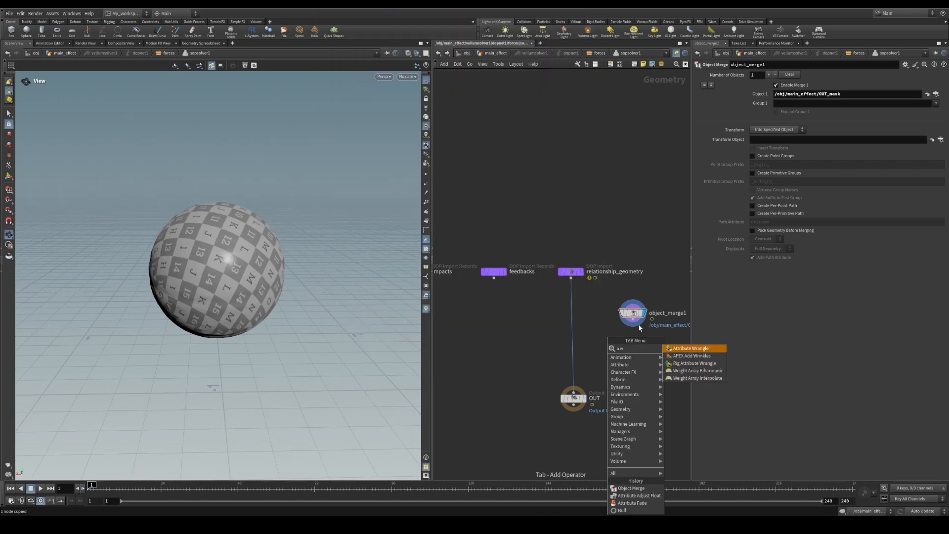
left_click(687, 349)
left_click(570, 340)
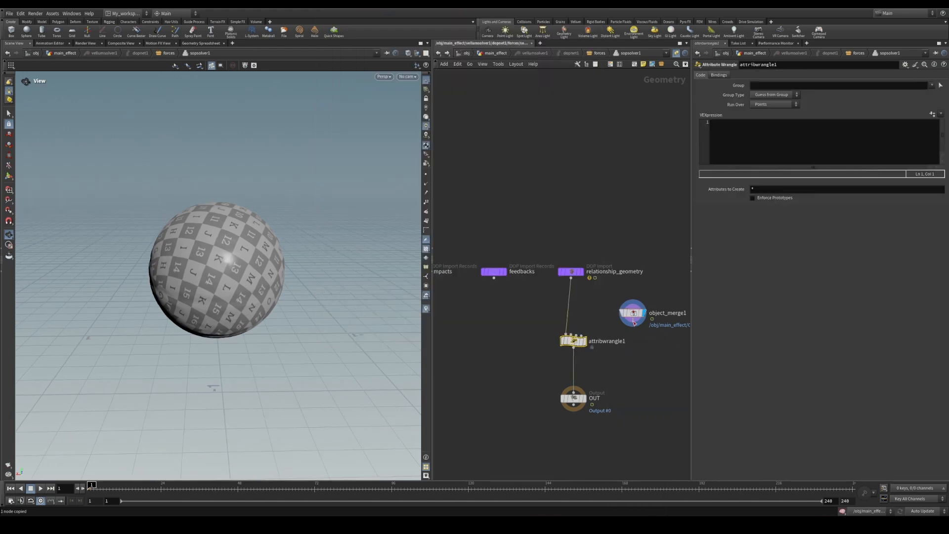
left_click(576, 337)
left_click(633, 324)
left_click_drag(590, 344, 593, 351)
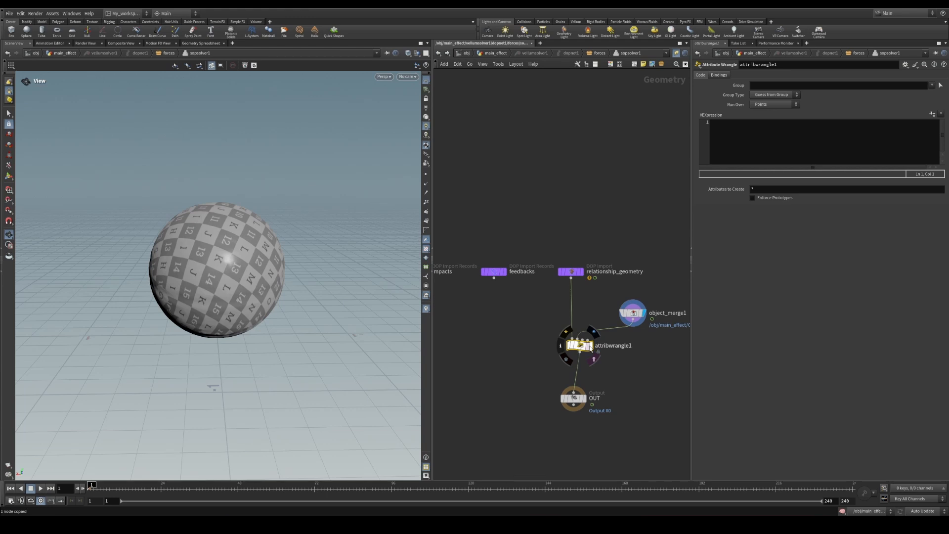
left_click(588, 349)
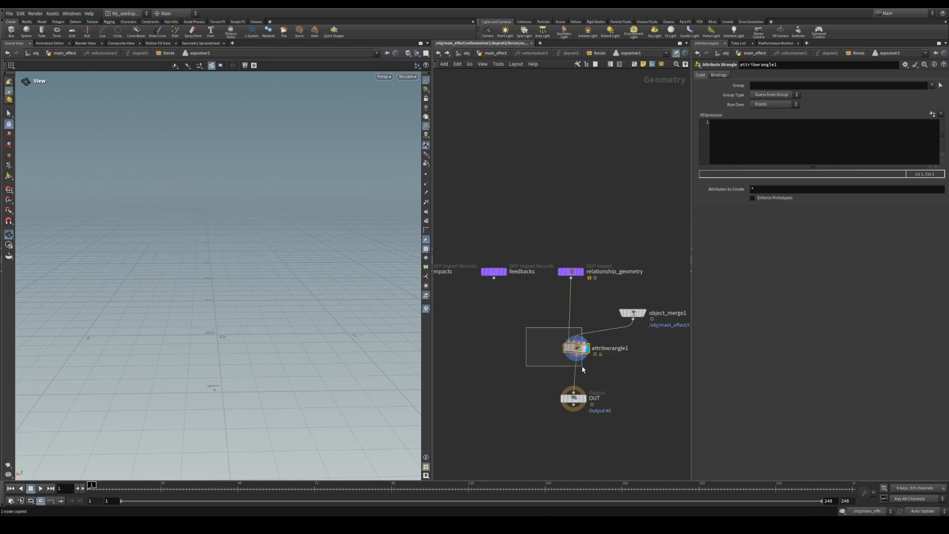
Set attribwrangle1 to run over Primitives
left_click(775, 105)
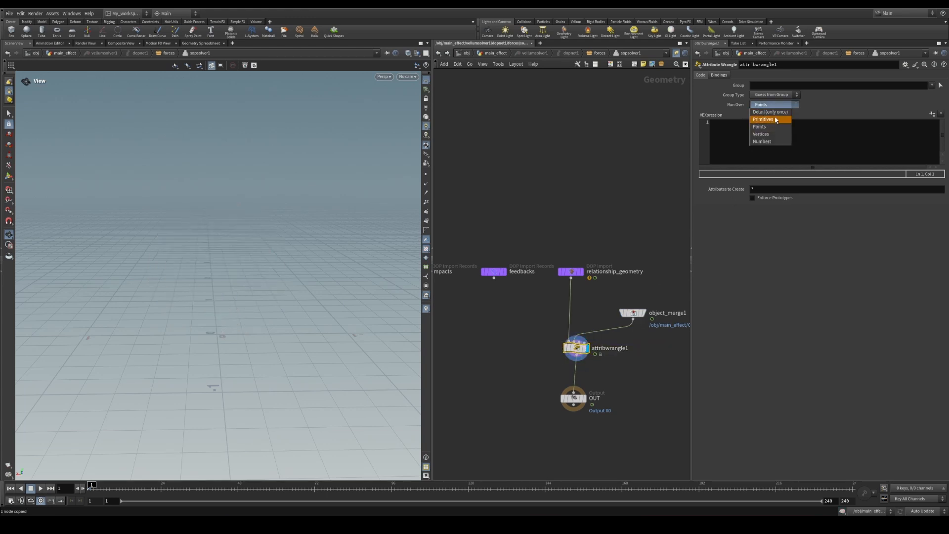
left_click(772, 114)
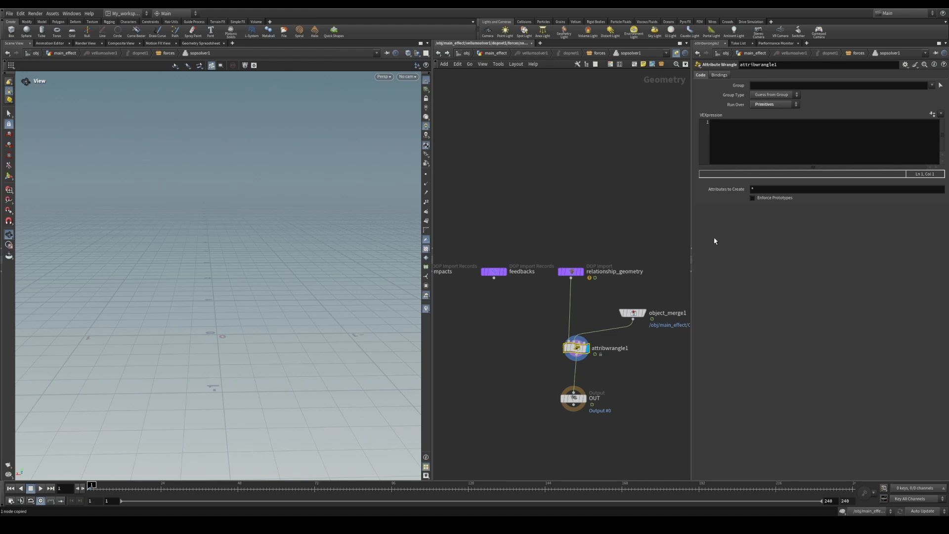
left_click(737, 156)
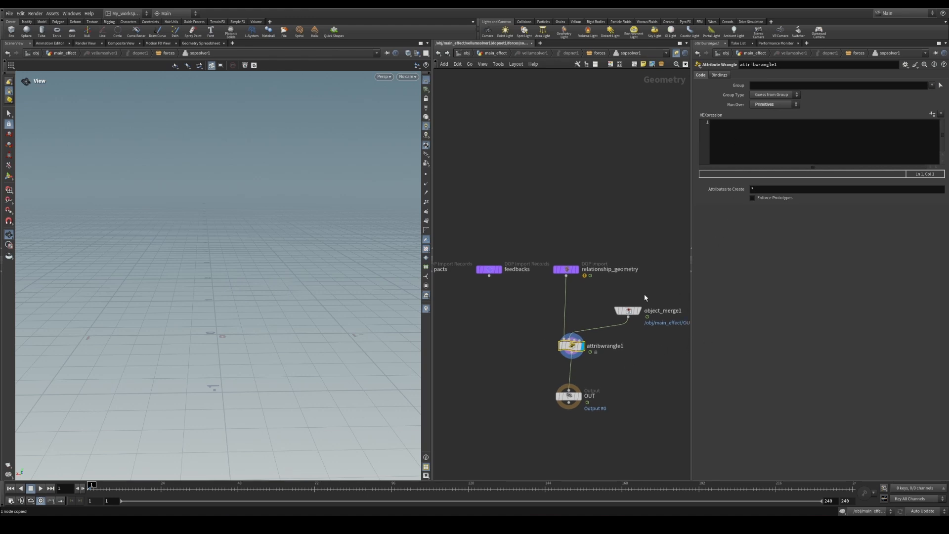
left_click(629, 311)
left_click(564, 345)
left_click(628, 311)
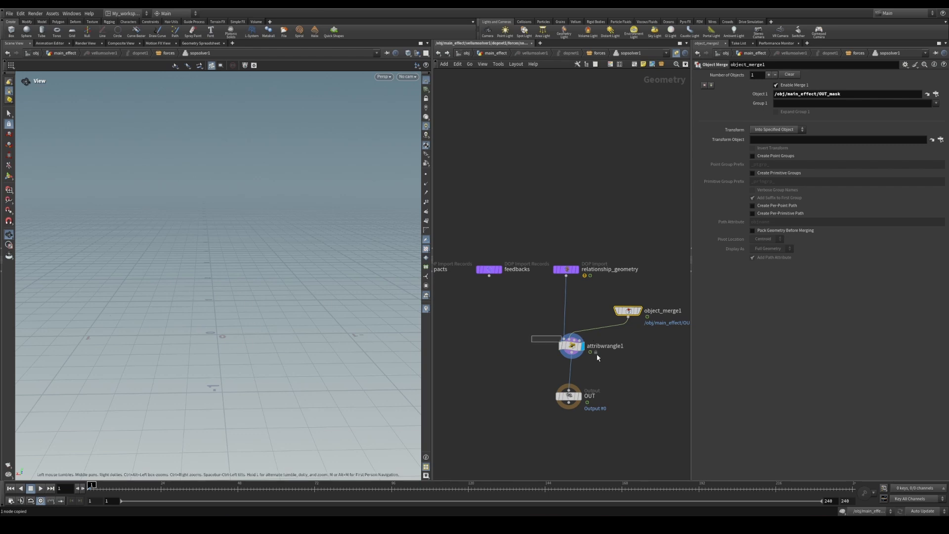
left_click(573, 346)
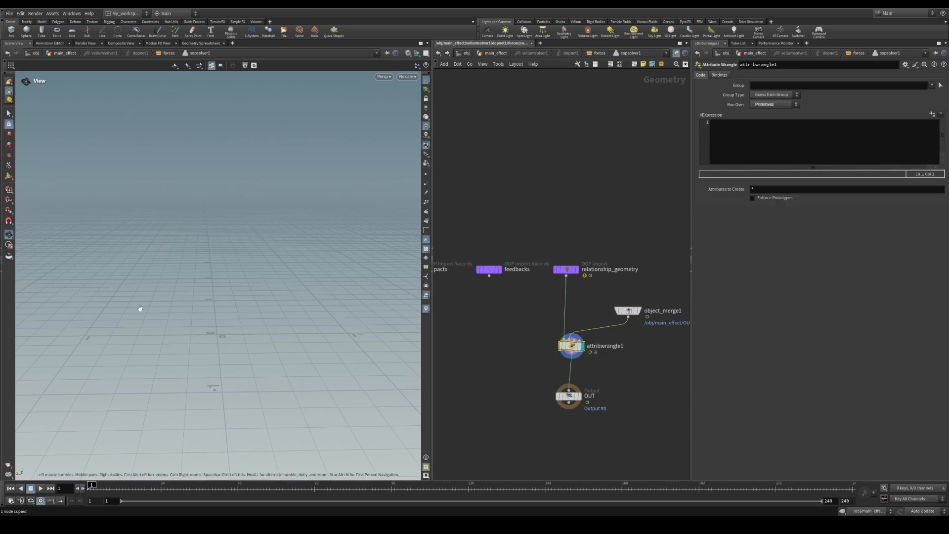
left_click(627, 310)
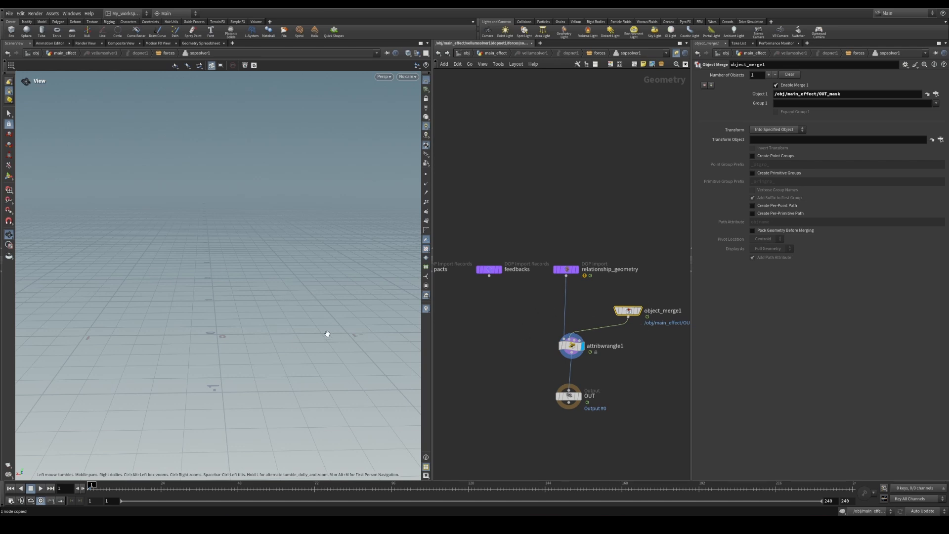
left_click(572, 346)
Begin the VEX code of attribwrangle1 with float fade = uvsample
left_click(763, 152)
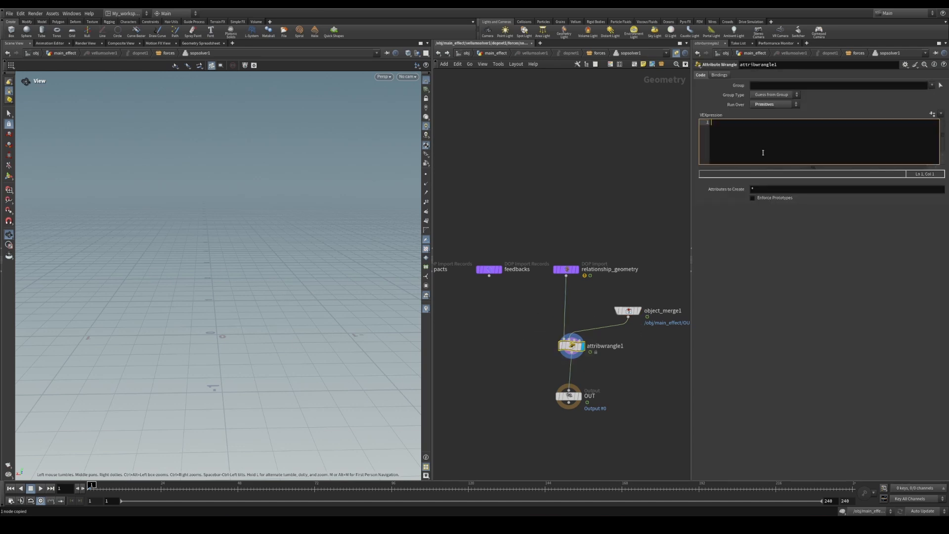
type("flloar")
key("BackSpace")
key("BackSpace")
key("BackSpace")
type("oat fade = uvsam")
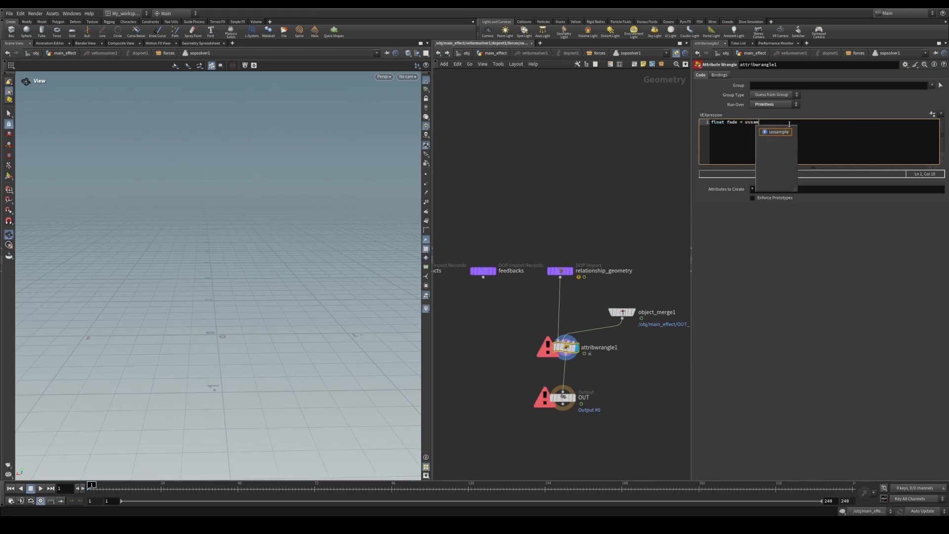
type("pkl")
key("BackSpace")
key("BackSpace")
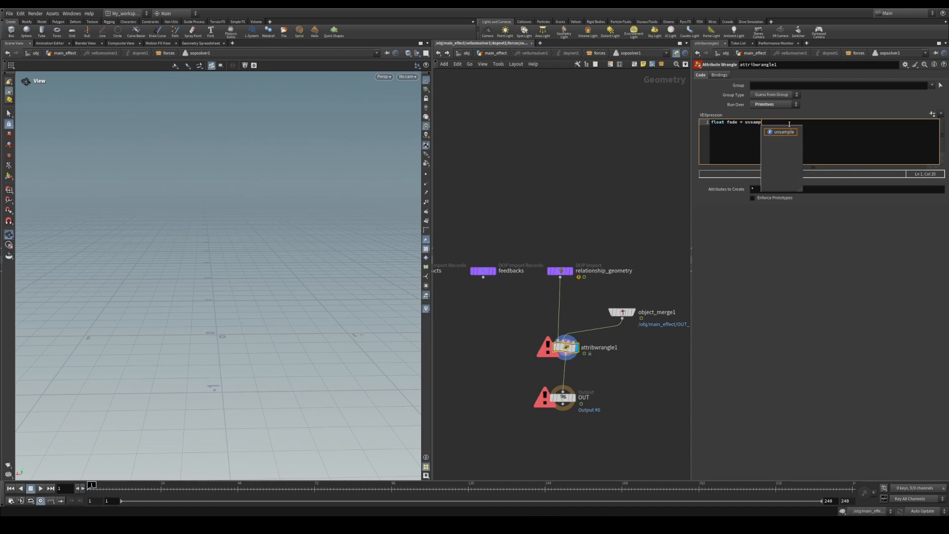
type("le ")
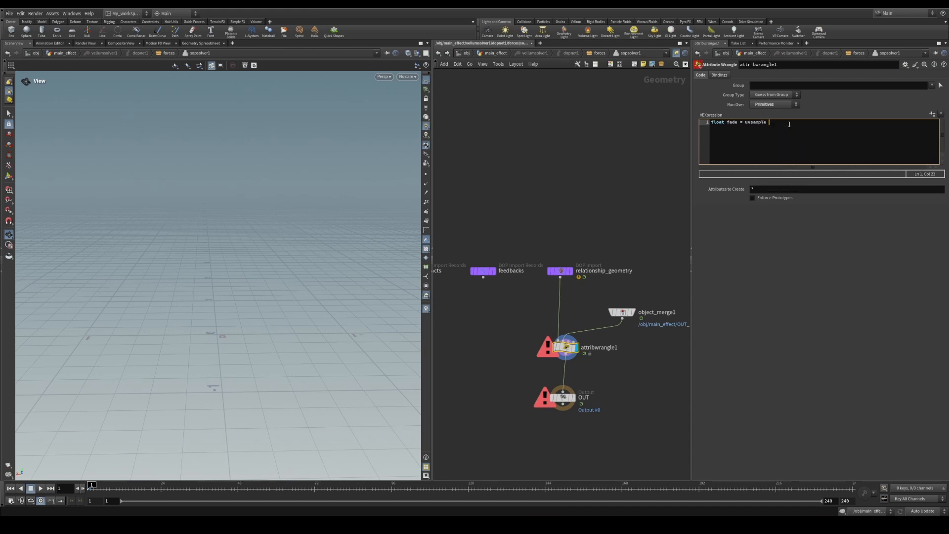
Complete the uvsample call in attribwrangle1 with the arguments (1,'fade',@P,"P"); on the same line
type("(")
type("1,")
type("\"fade\"")
type("\"")
key("Left")
key("BackSpace")
type(", ")
type("@P,\"\"P")
type(";")
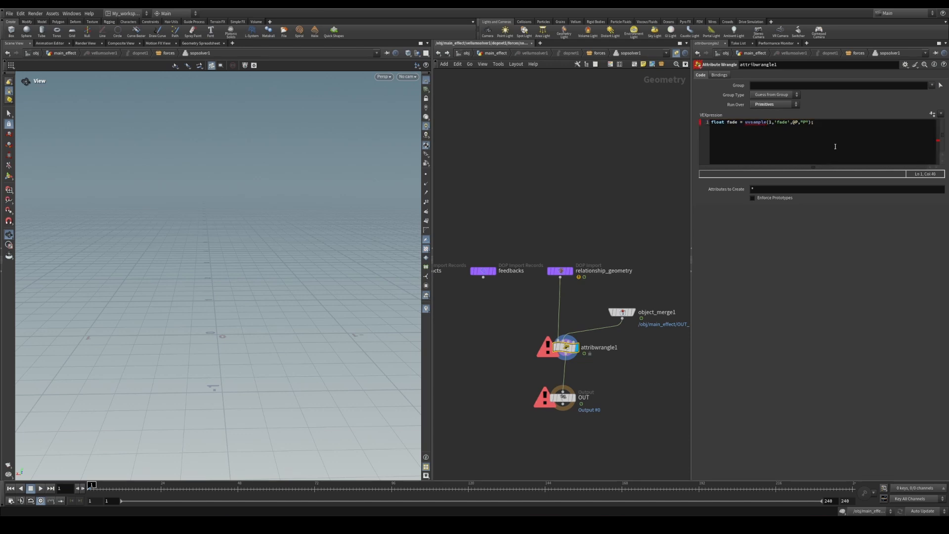
left_click(799, 123)
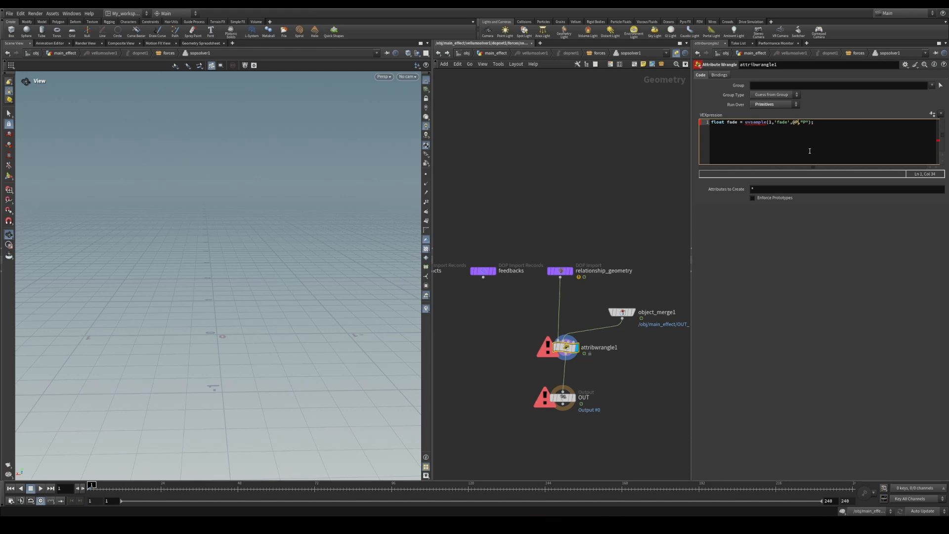
Reorder the uvsample arguments in attribwrangle1 to (1,'fade',"P",@P)
key("BackSpace")
key("BackSpace")
key("BackSpace")
type(",\"P\",@P")
left_click(866, 138)
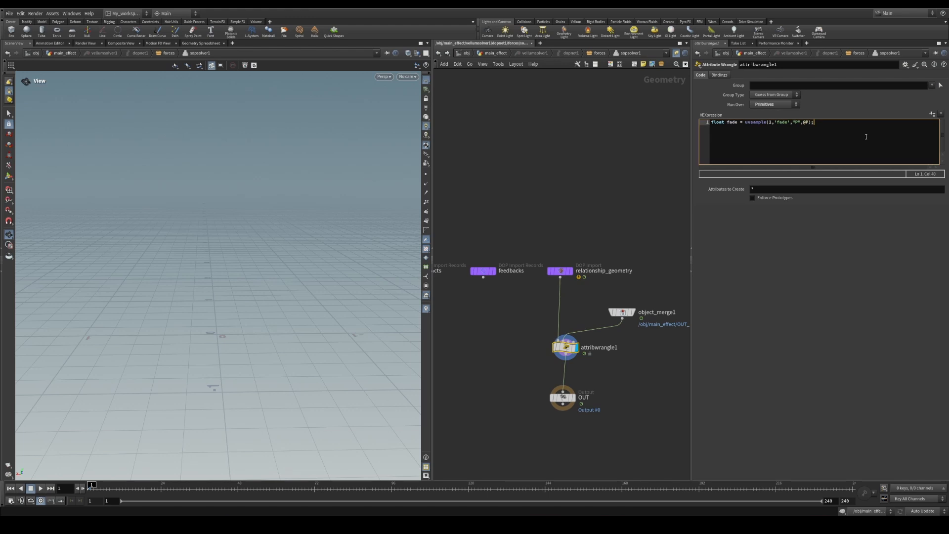
Add the line f@restlength = f@restlengthorig + fade; below the uvsample line in attribwrangle1
key("Return")
key("Return")
type("f@restlen")
type("*")
left_click(856, 255)
key("BackSpace")
type("f@or")
key("BackSpace")
key("BackSpace")
type("restlength")
type("orig")
type(" *")
key("BackSpace")
type("+")
left_click(932, 326)
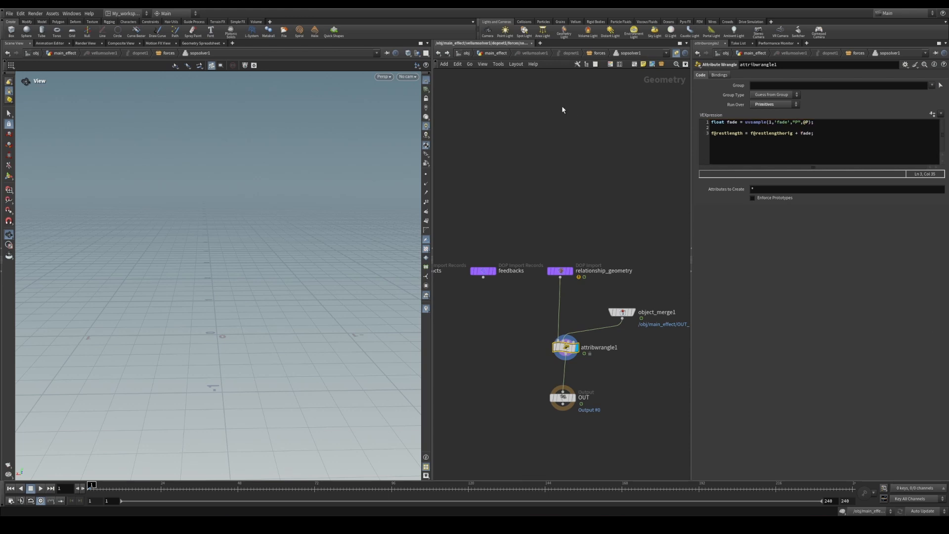
Go up to the forces network, play the timeline briefly and return to frame 1
left_click(438, 53)
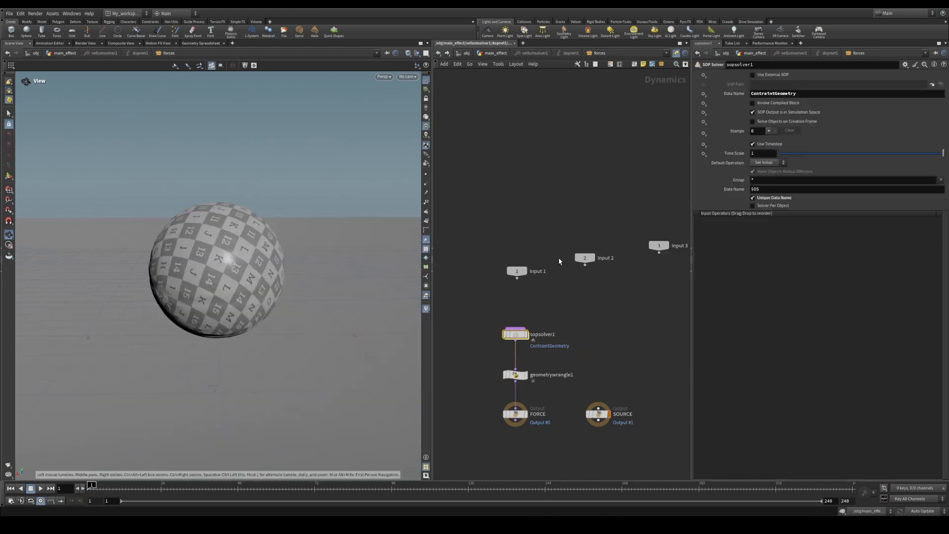
left_click(41, 489)
left_click(30, 488)
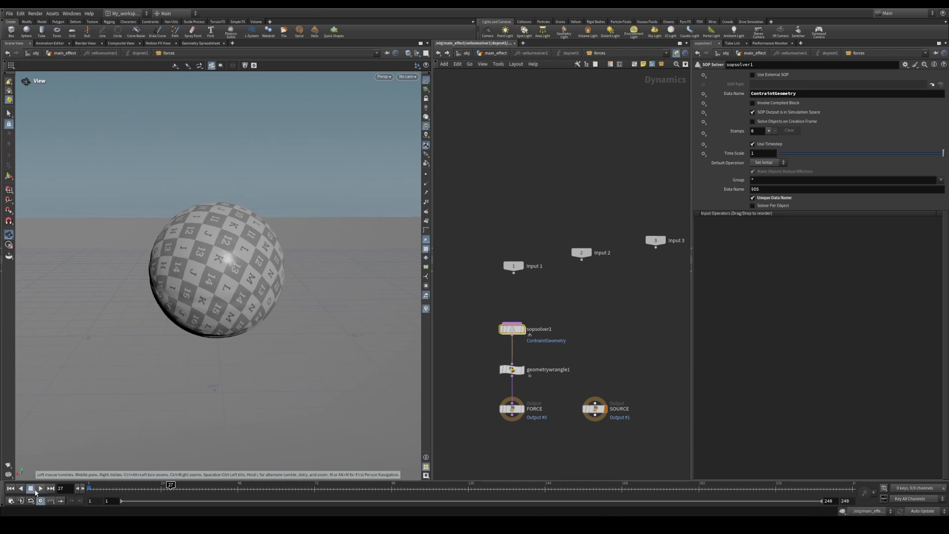
left_click(11, 488)
Play the Vellum simulation at the main_effect level to about frame 54, inspect the ball, and return to frame 1
left_click(495, 54)
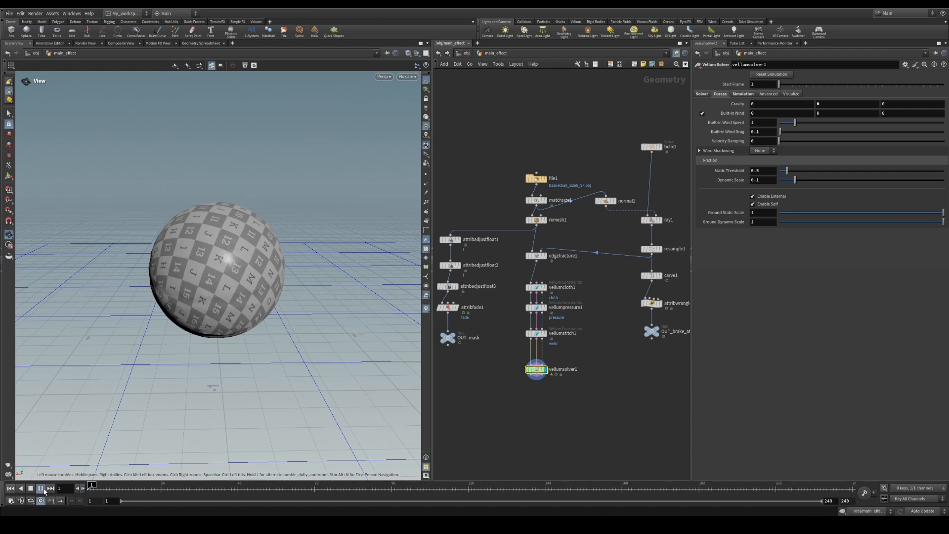
left_click(41, 488)
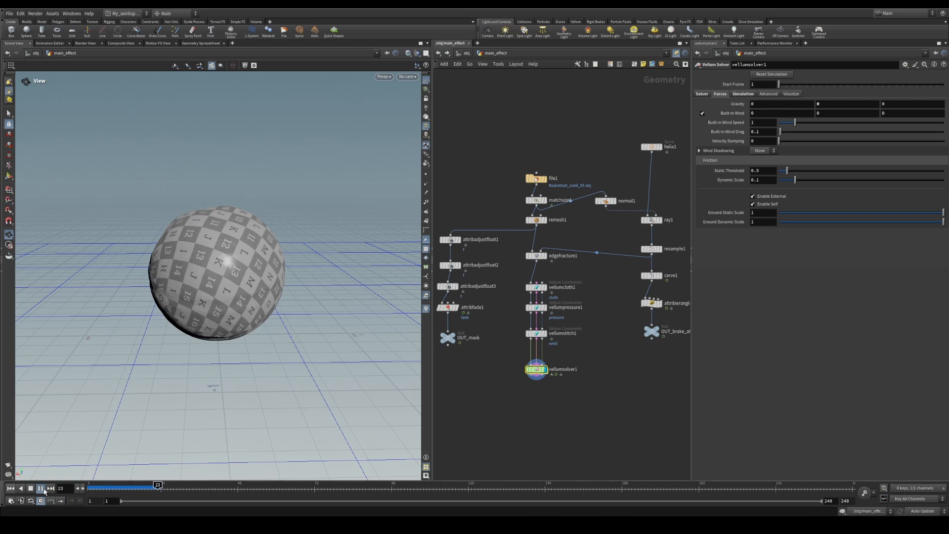
left_click(41, 489)
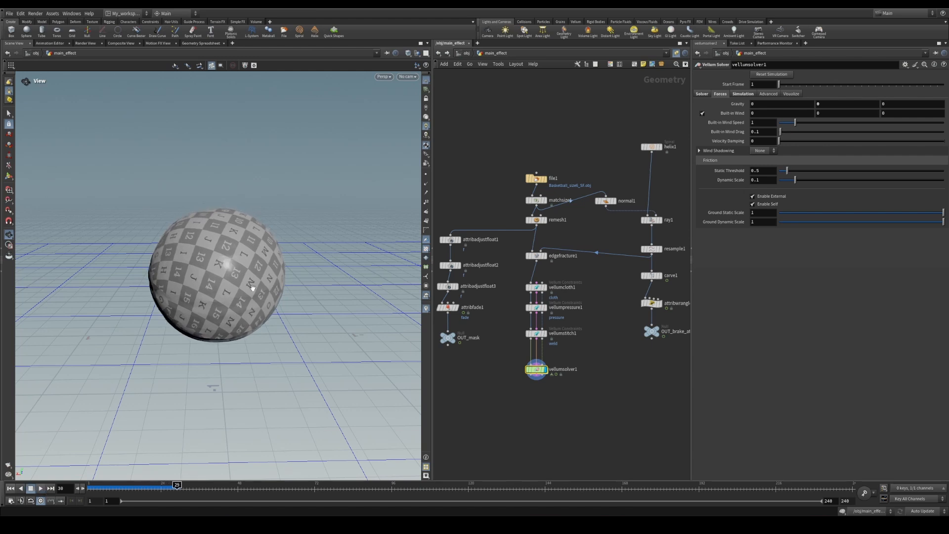
left_click_drag(227, 277, 341, 309)
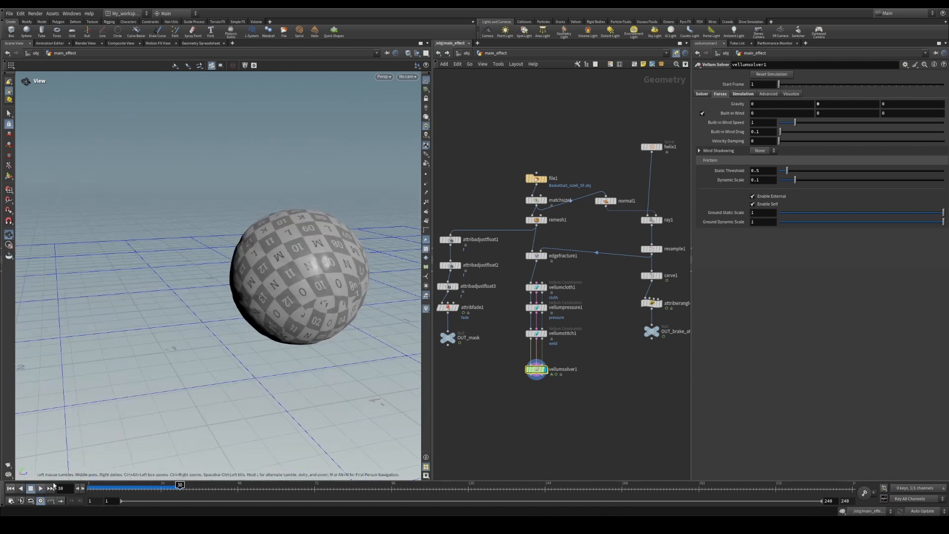
left_click(42, 489)
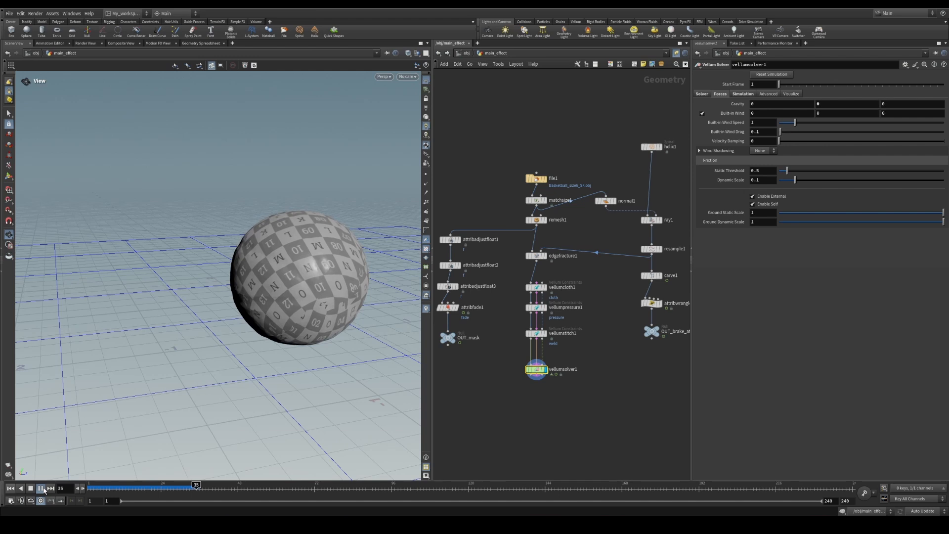
left_click(44, 491)
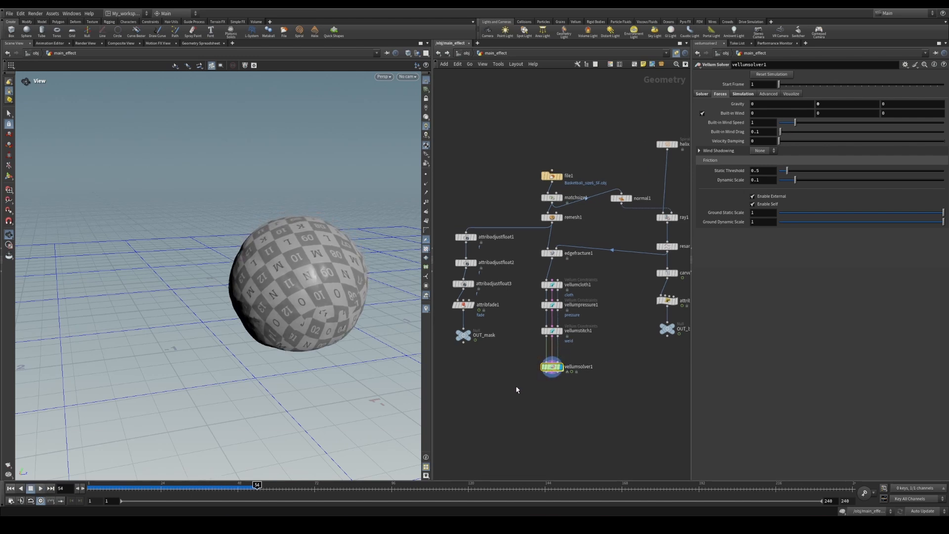
left_click_drag(202, 488, 89, 488)
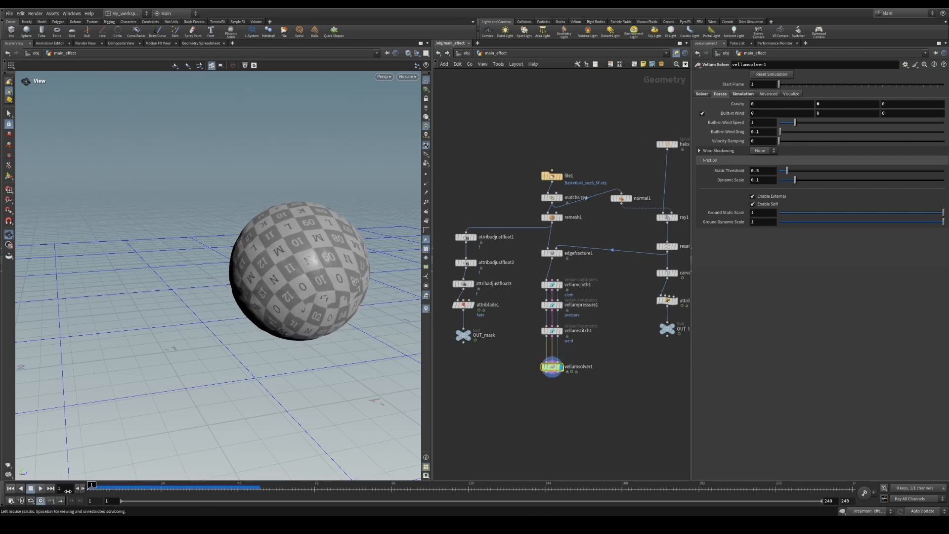
Correct the data name of sopsolver1 in the vellumsolver1 forces network to ConstraintGeometry
double_click(553, 368)
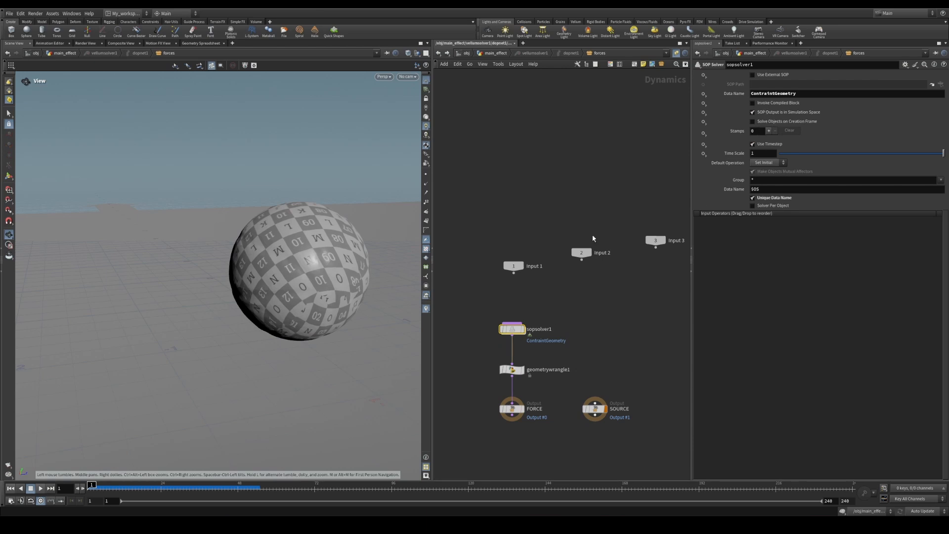
left_click(762, 93)
key("Left")
key("Left")
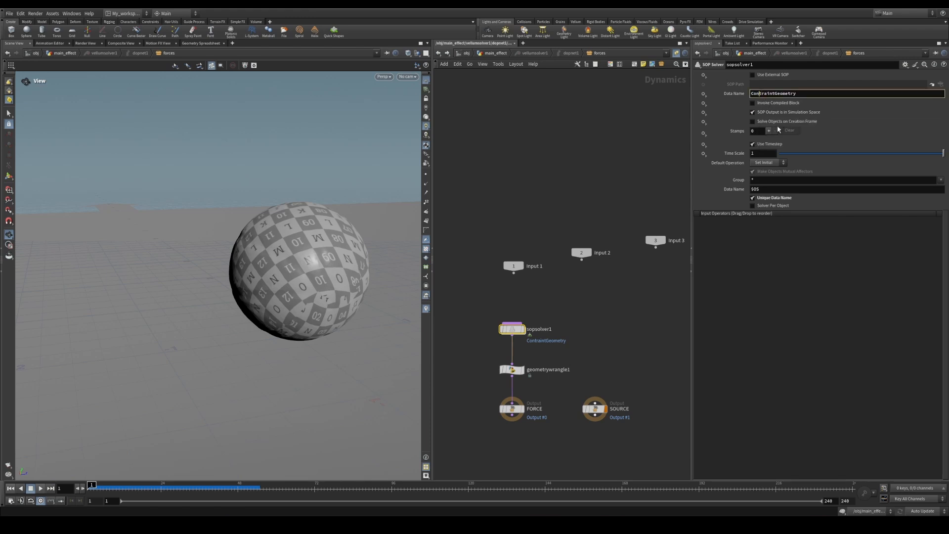
type("s")
key("Return")
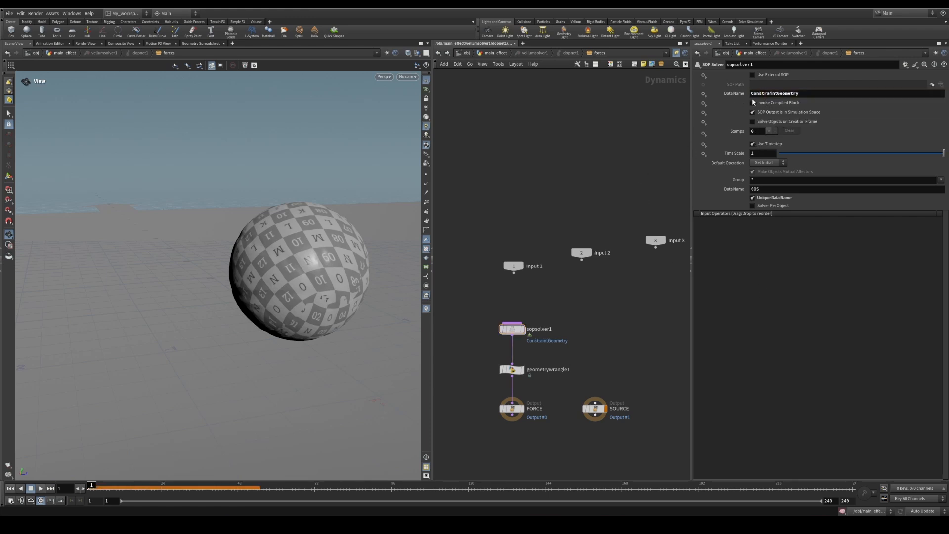
middle_click_drag(597, 290, 596, 287)
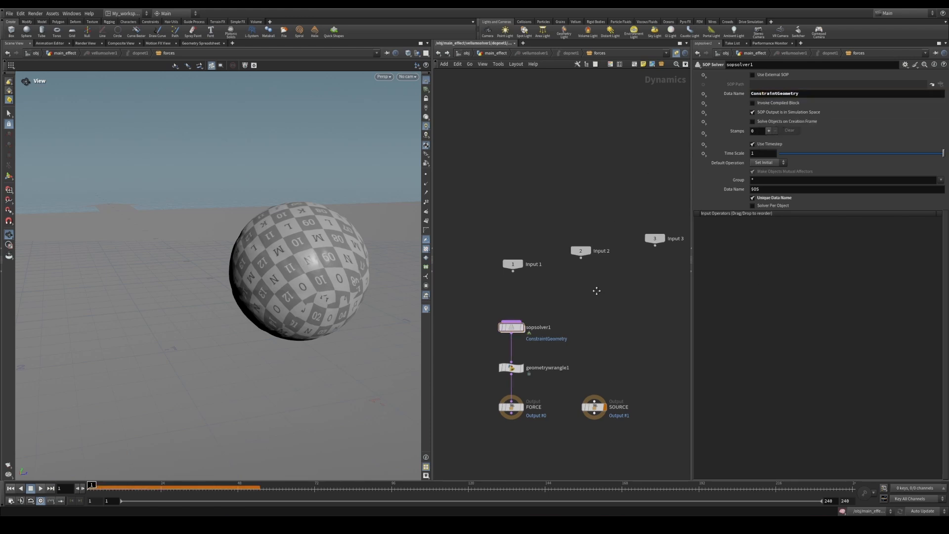
Replay the simulation at the main_effect level to about frame 53, inspect the ball's deformation, and return to frame 1
left_click(9, 489)
left_click(496, 53)
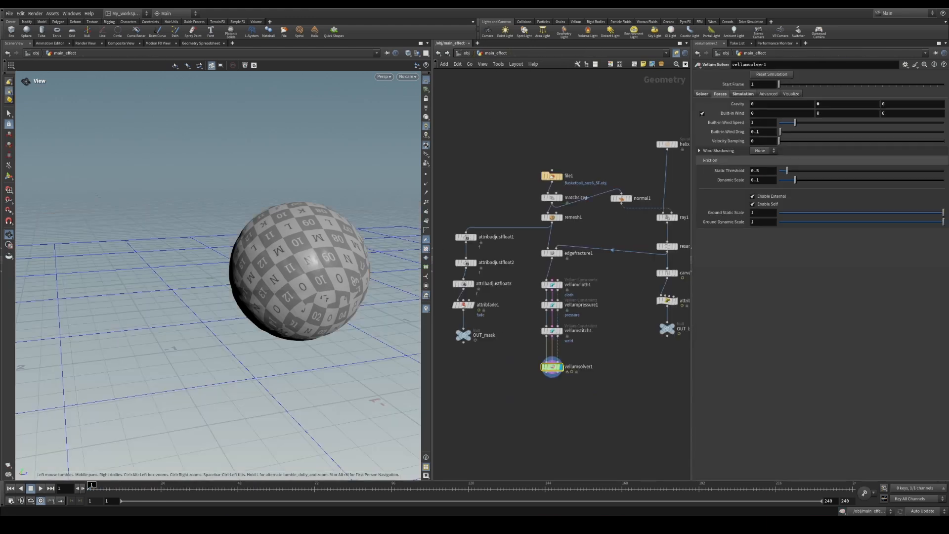
left_click_drag(508, 357, 586, 386)
left_click(41, 489)
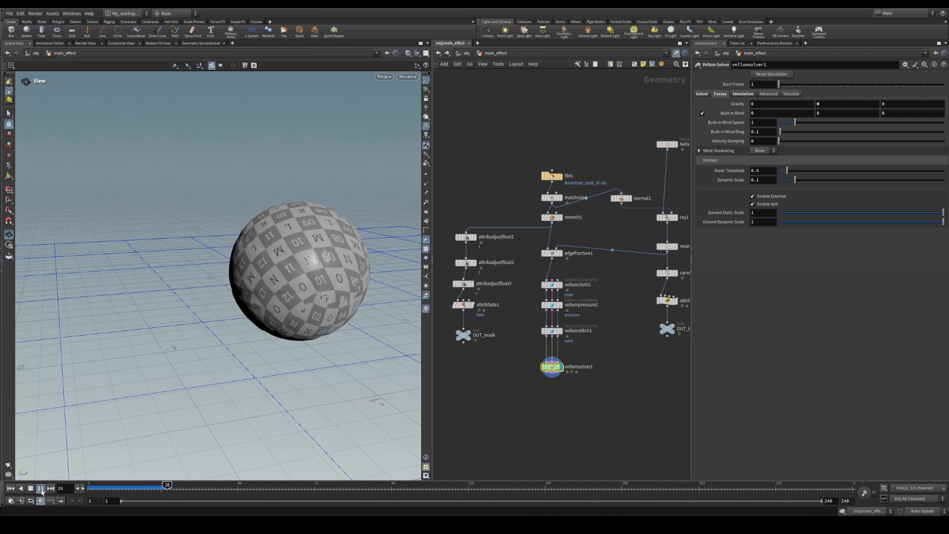
left_click(41, 489)
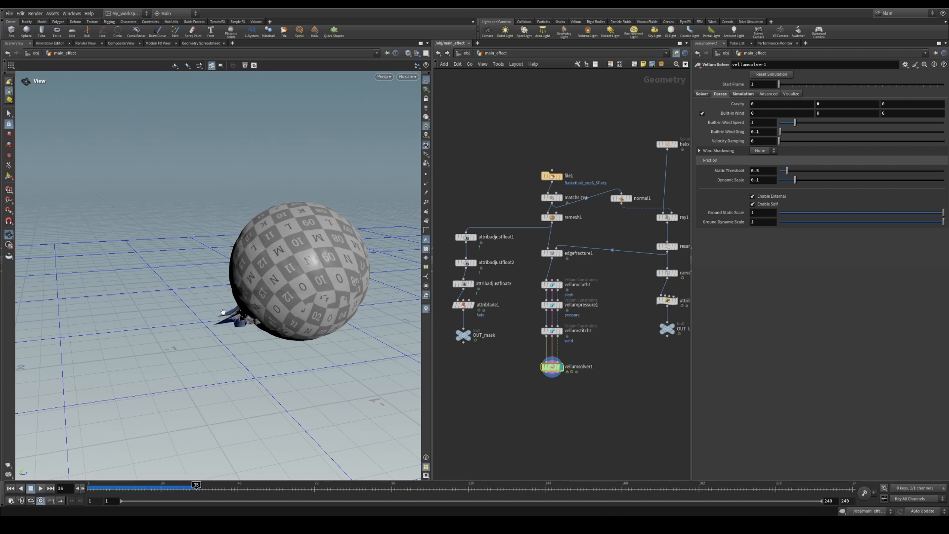
left_click_drag(223, 312, 257, 316)
left_click(41, 489)
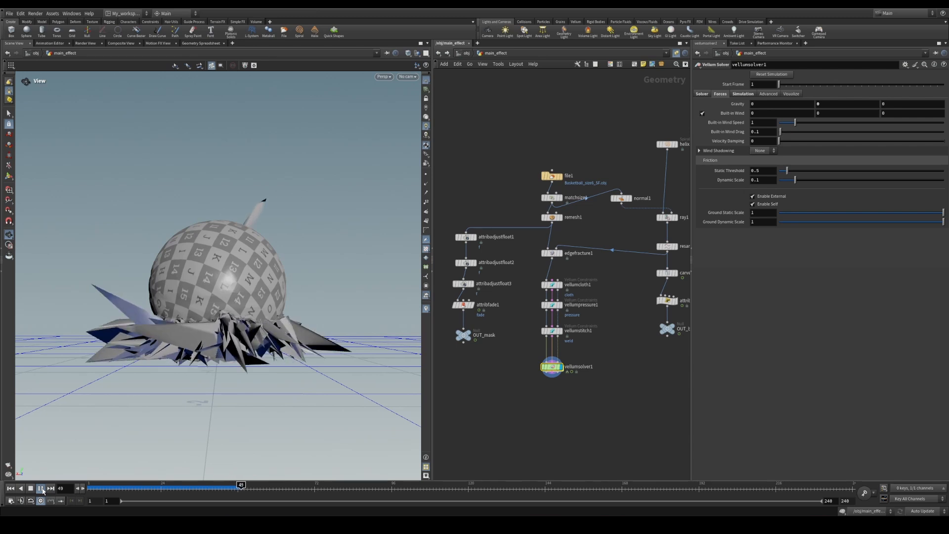
left_click(41, 489)
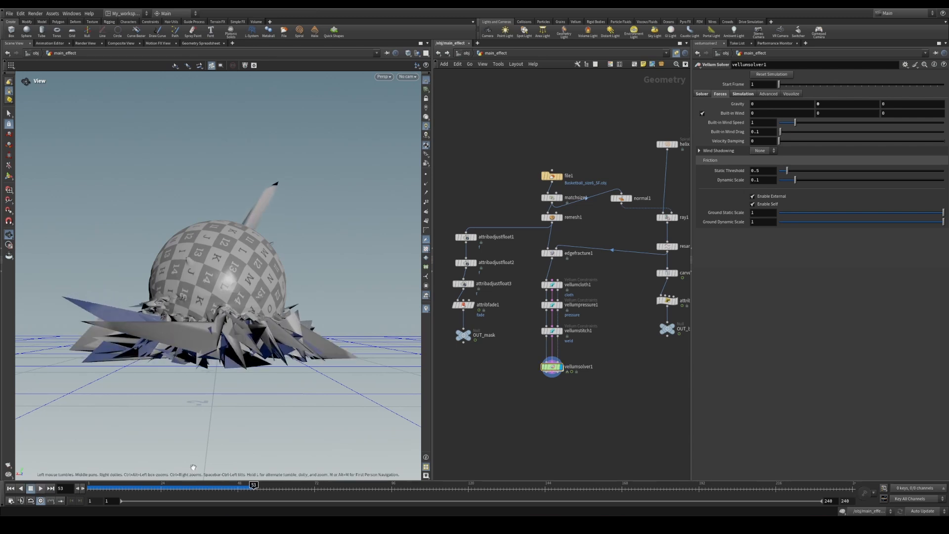
left_click(11, 489)
Replace f@restlengthorig + in the restlength line of attribwrangle1 inside sopsolver1 with fit( in front of fade
left_click(553, 372)
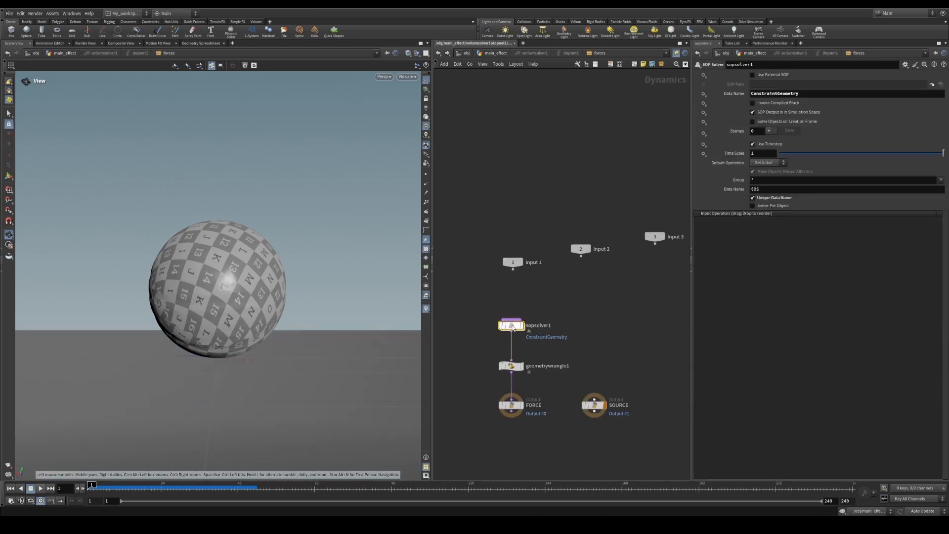
double_click(509, 325)
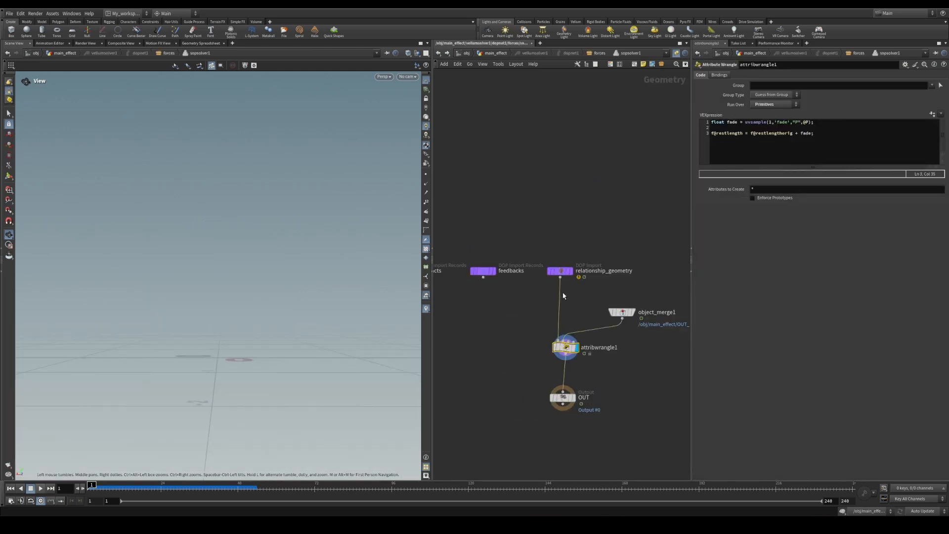
left_click(752, 133)
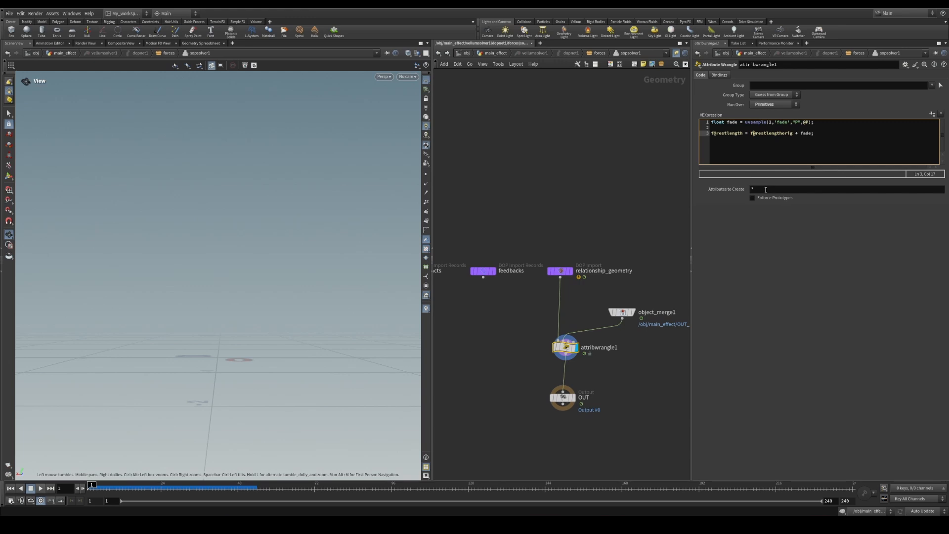
key("ctrl+Right")
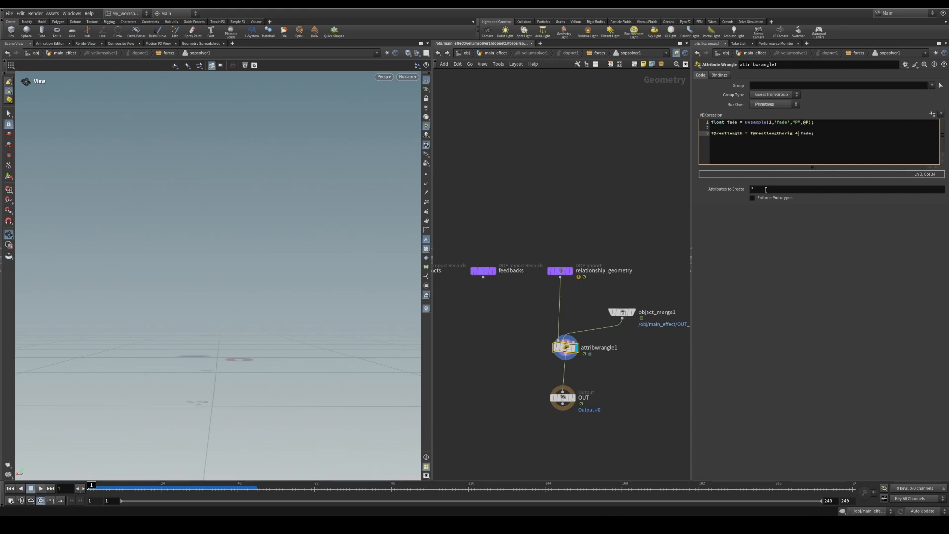
key("BackSpace")
key("BackSpace")
key("BackSpace")
key("BackSpace")
key("BackSpace")
key("BackSpace")
key("BackSpace")
key("BackSpace")
key("BackSpace")
key("BackSpace")
key("BackSpace")
key("BackSpace")
key("BackSpace")
key("BackSpace")
key("BackSpace")
key("BackSpace")
key("BackSpace")
key("BackSpace")
key("BackSpace")
type("fit(")
key("Right")
key("Right")
key("Right")
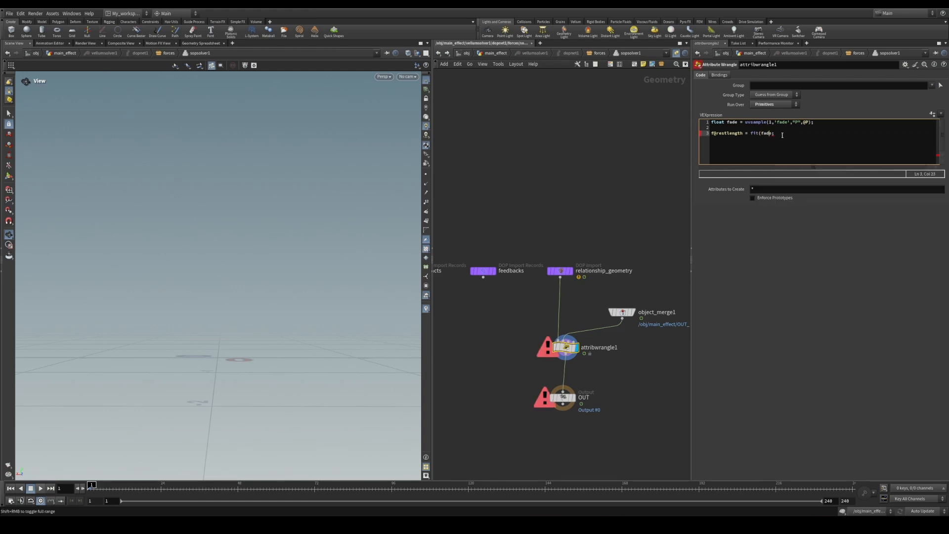
Complete the fit call with 0.3,0.7,f@restlengthorig,f@restlengthorig * 2); and turn the fade variable into the attribute f@fade
key("Right")
key("Right")
key("BackSpace")
type("f@restlengthorig")
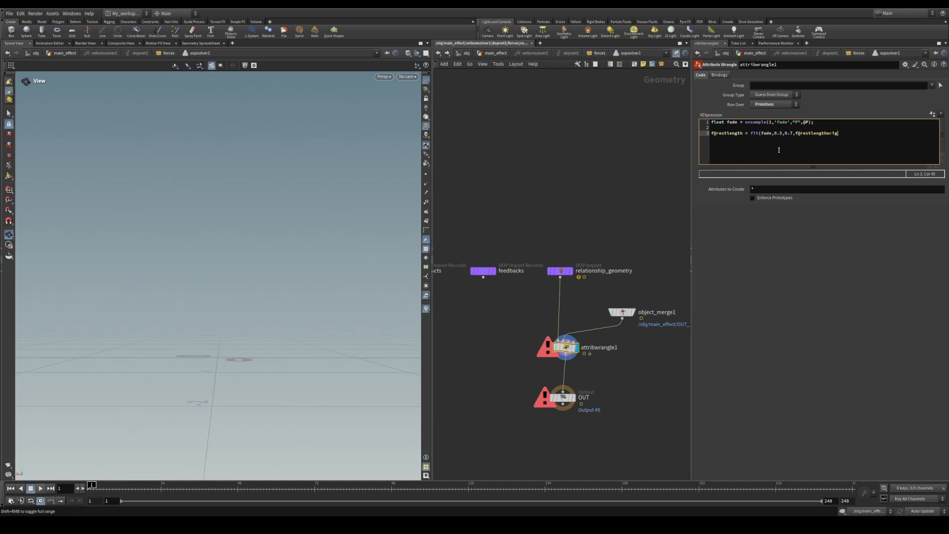
type(",f@")
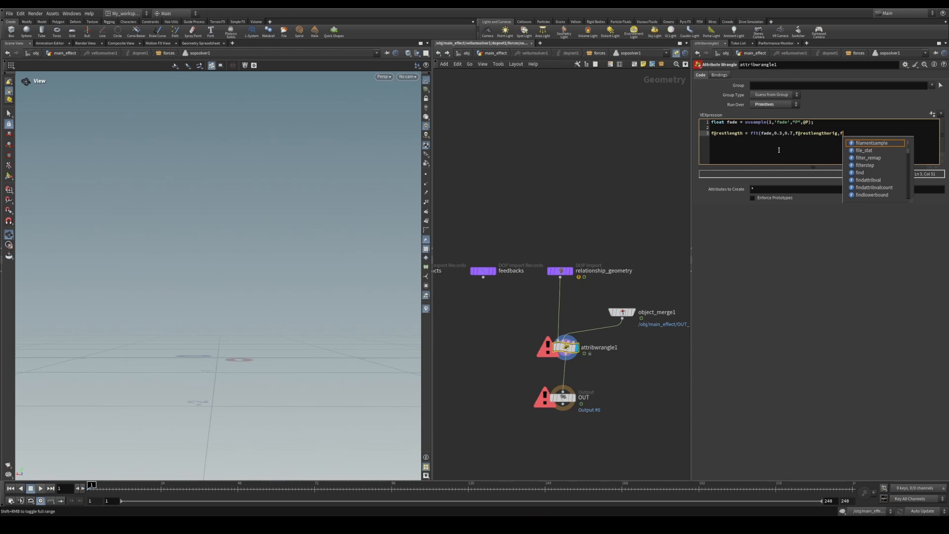
type("restlengt")
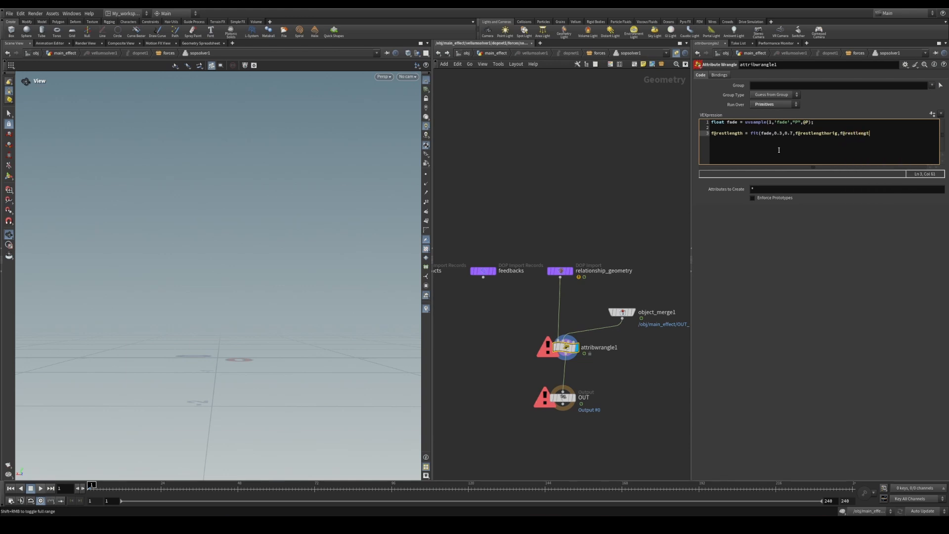
type("horig * 2);")
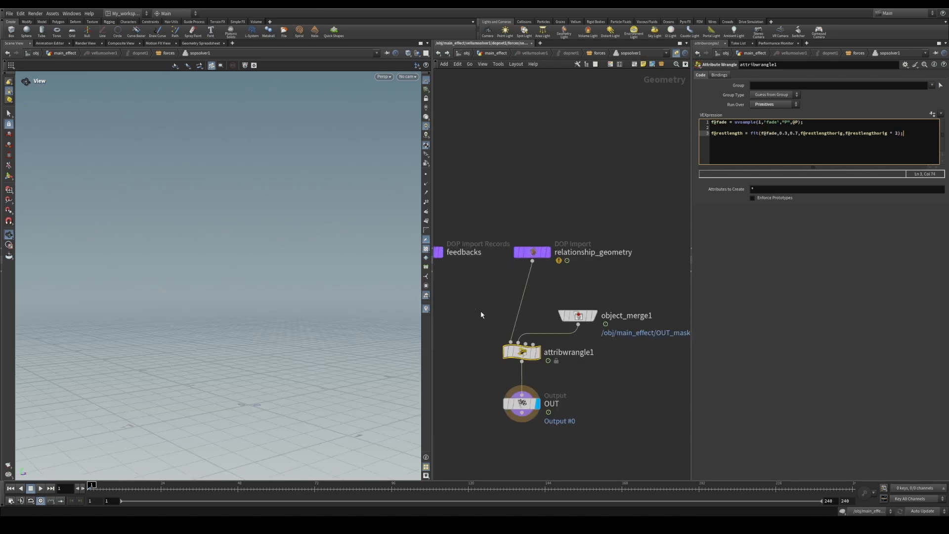
Play the simulation with the fitted rest length at the main_effect level to about frame 25 and check the ball
left_click_drag(550, 319, 531, 205)
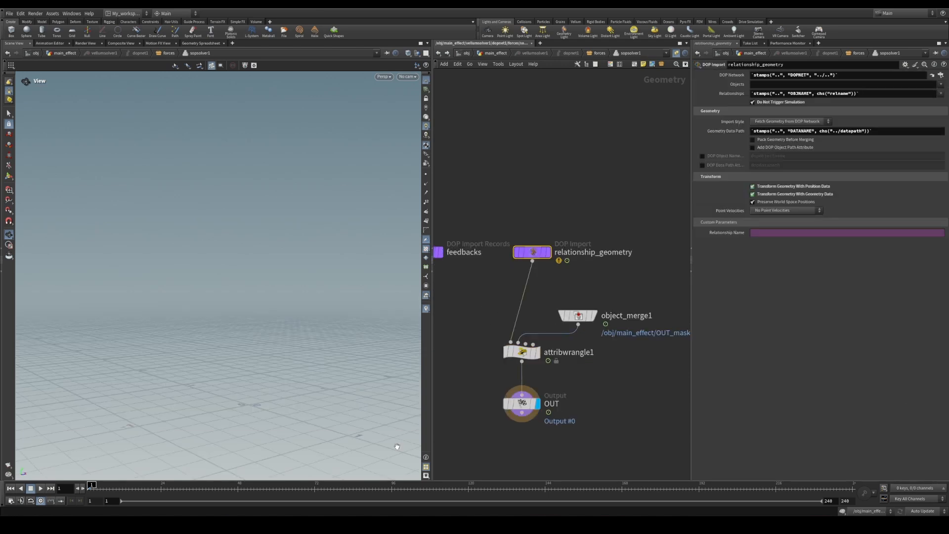
left_click(44, 489)
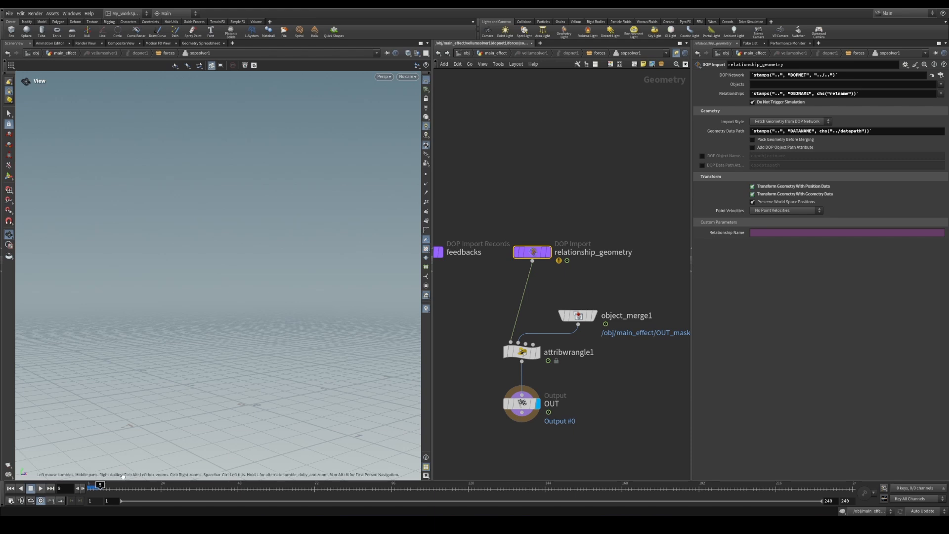
left_click(496, 54)
left_click(41, 488)
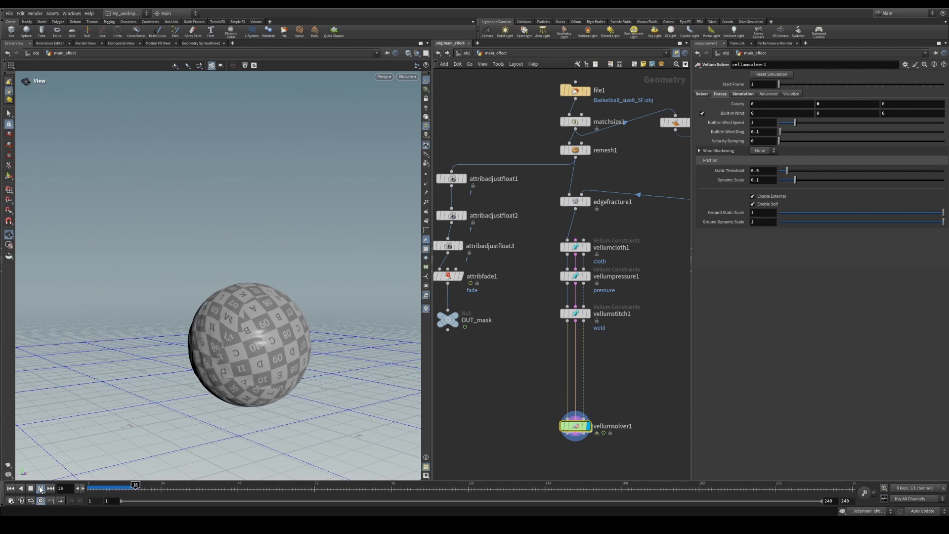
left_click(40, 489)
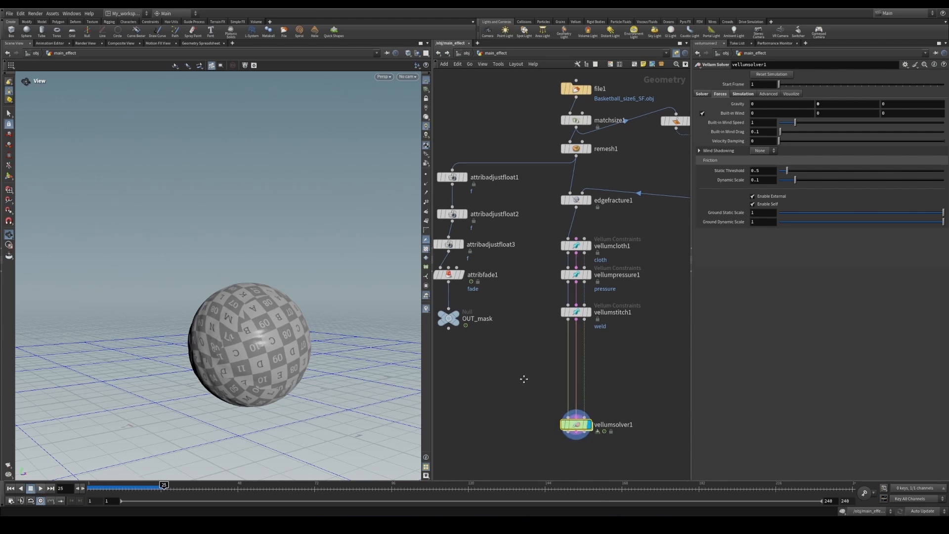
mouse_move(646, 525)
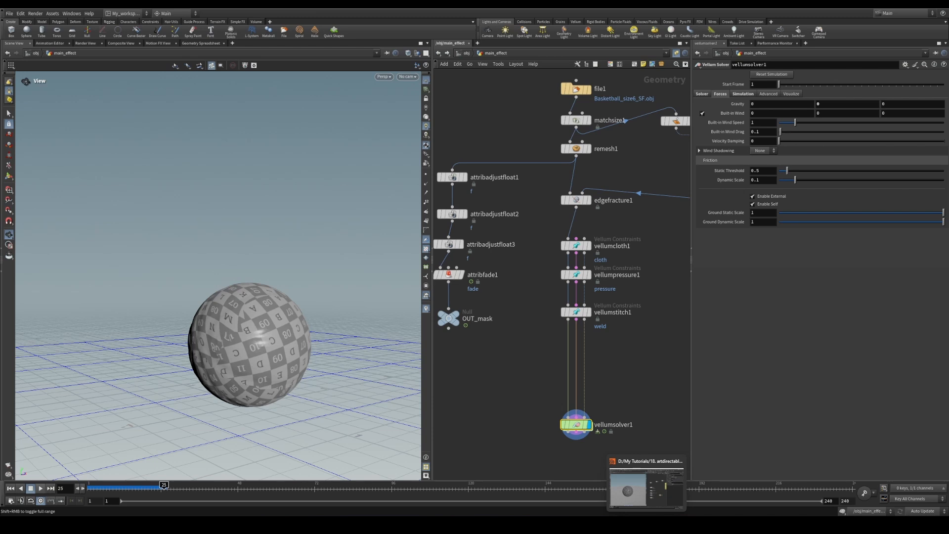
double_click(578, 426)
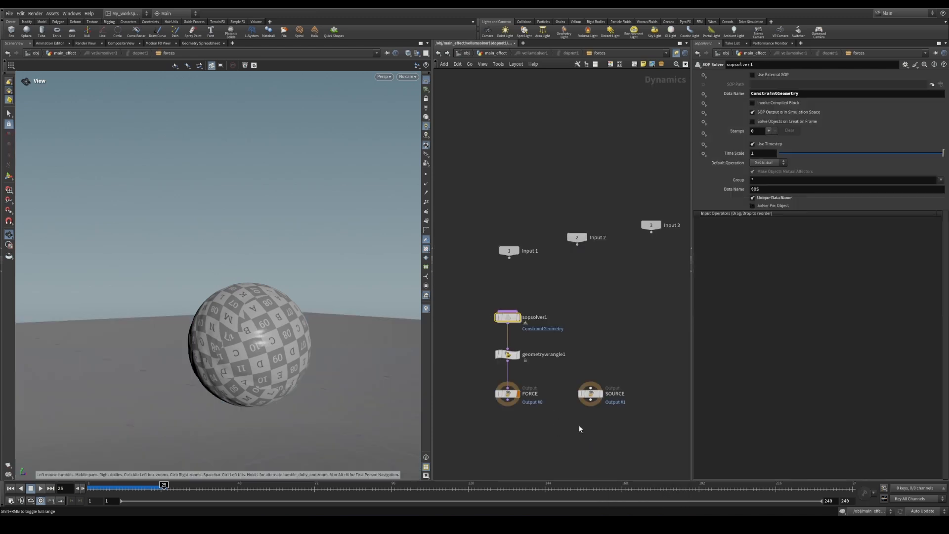
double_click(511, 319)
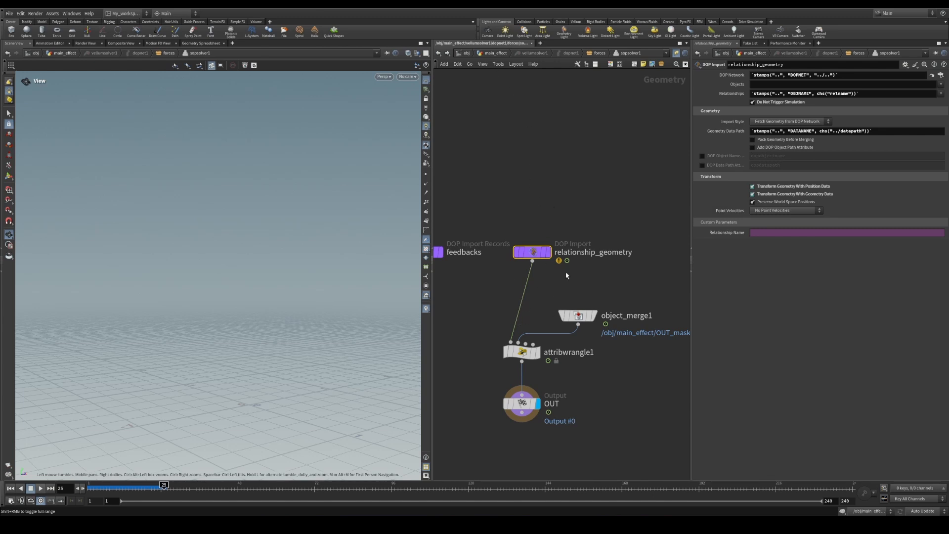
left_click(496, 53)
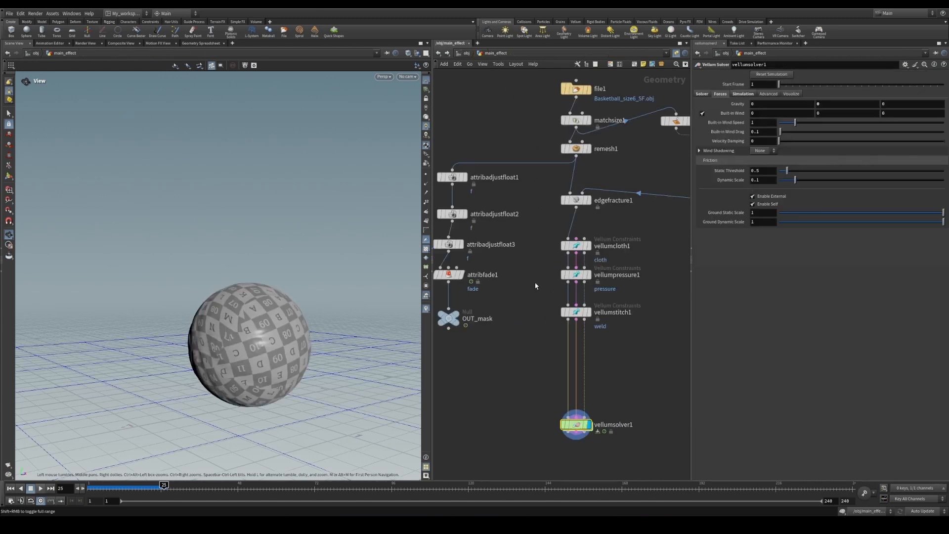
Add a second SOP Solver (Constraint Geometry) in the solver's forces network to examine its constraint import nodes, and delete it again
double_click(576, 426)
key("Tab")
type("s")
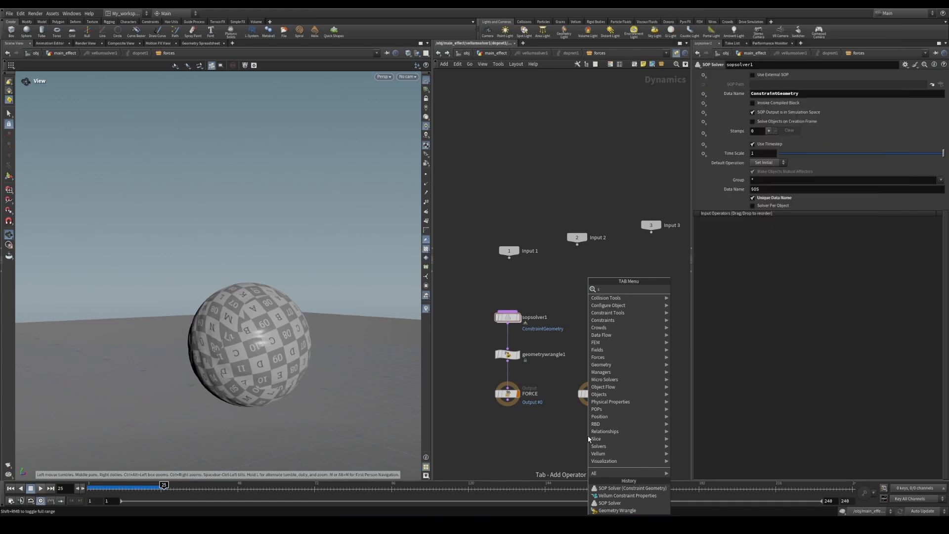
type("op c")
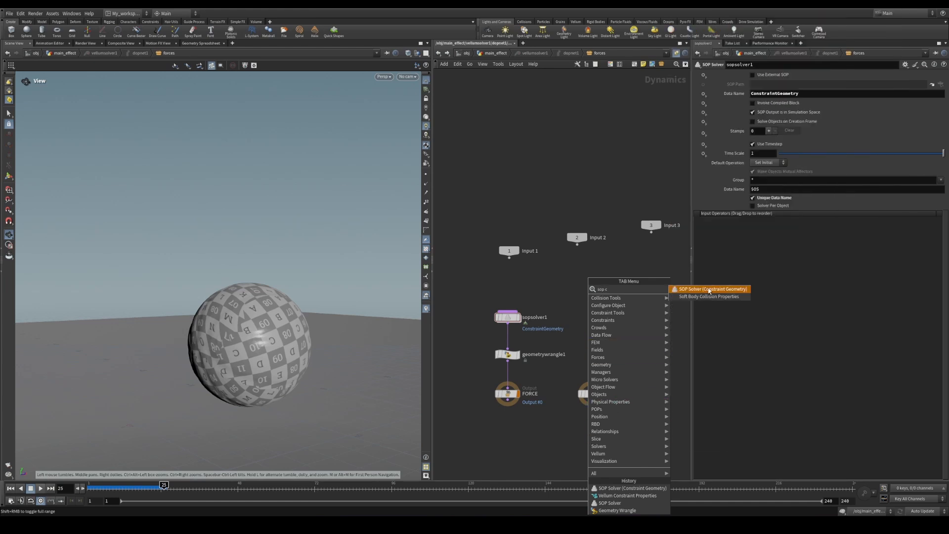
left_click(709, 290)
left_click(599, 308)
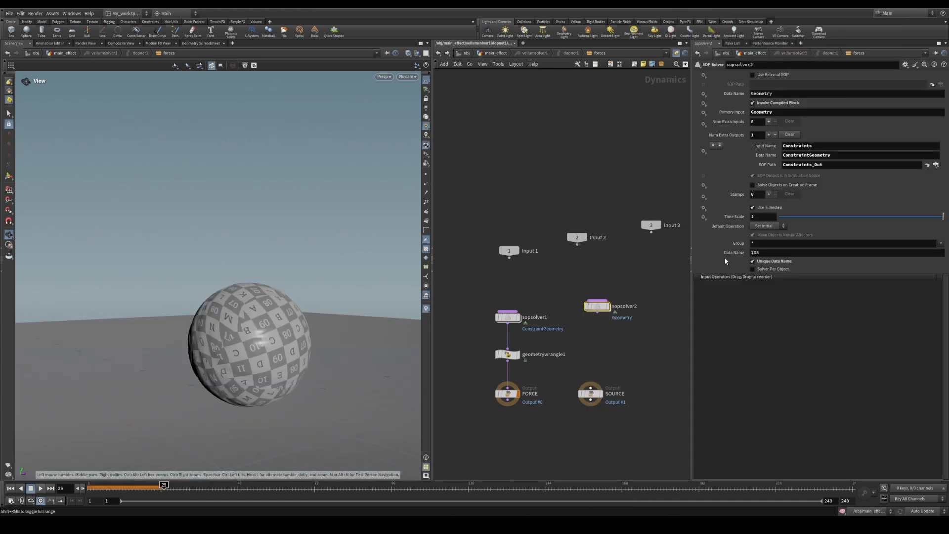
double_click(597, 308)
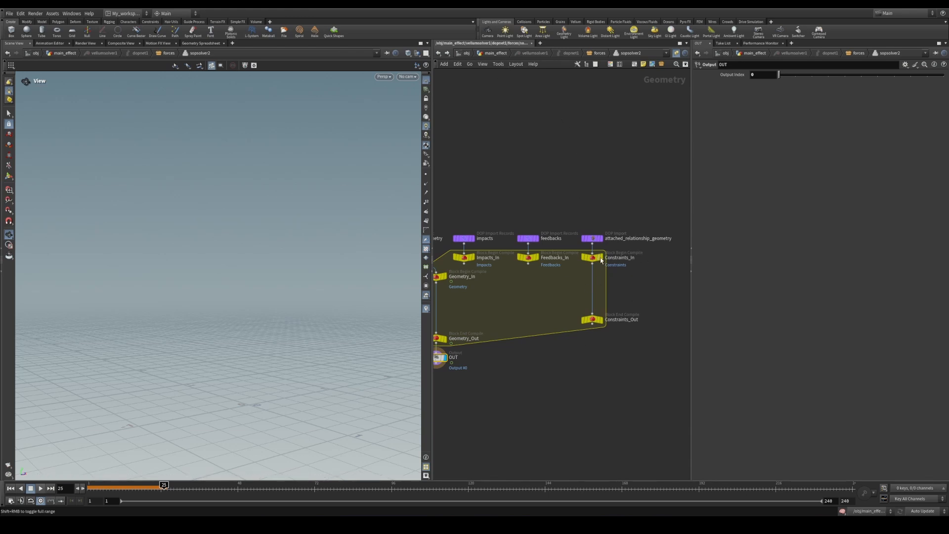
left_click(504, 53)
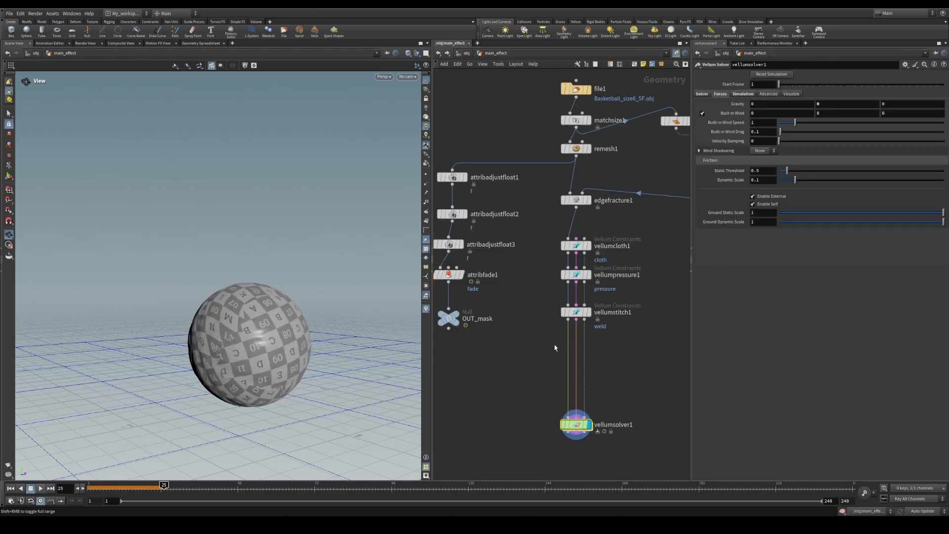
double_click(580, 424)
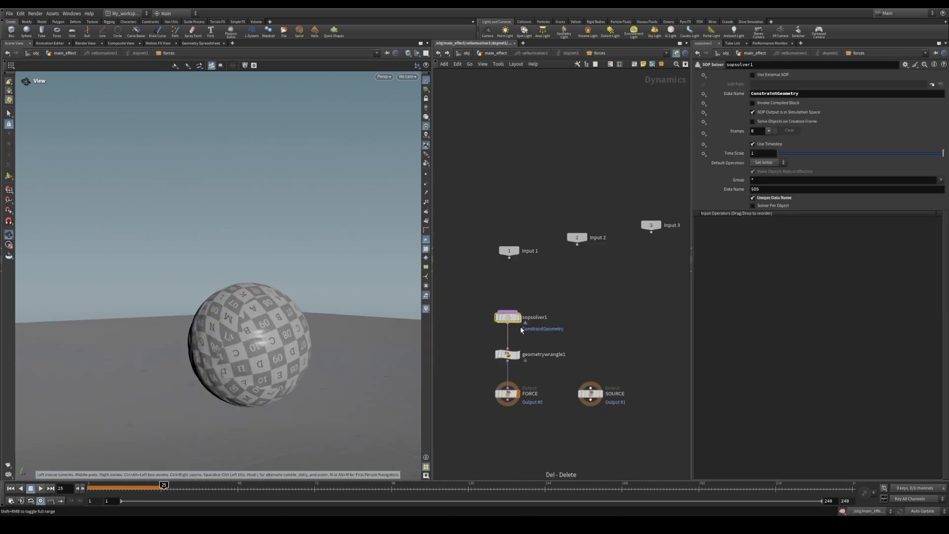
Set the Objects of the relationship_geometry import inside sopsolver1 to vellumobject1
double_click(508, 316)
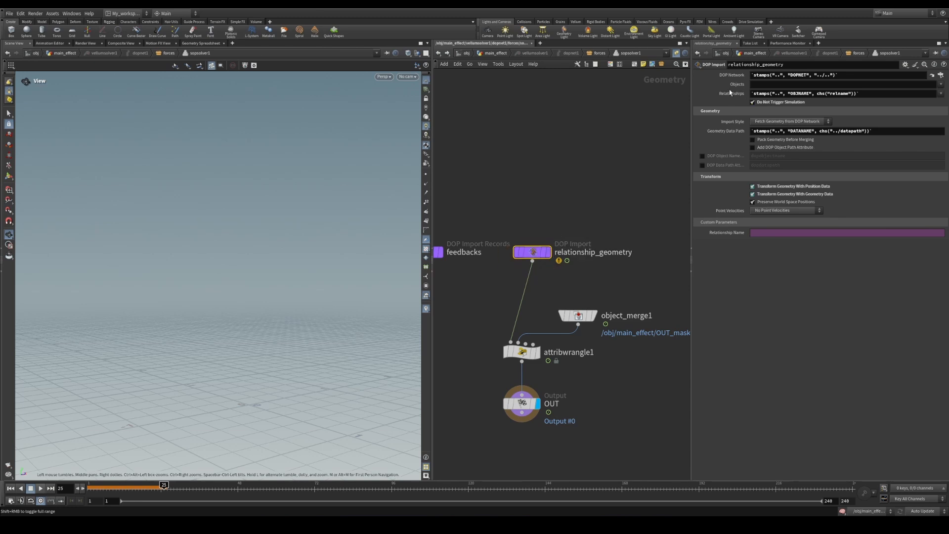
middle_click(534, 253)
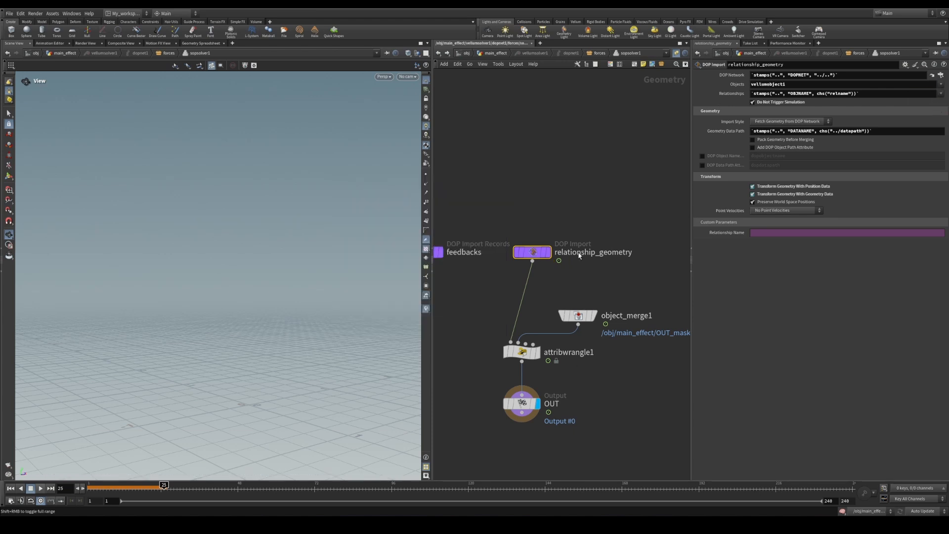
middle_click_drag(493, 355, 496, 351)
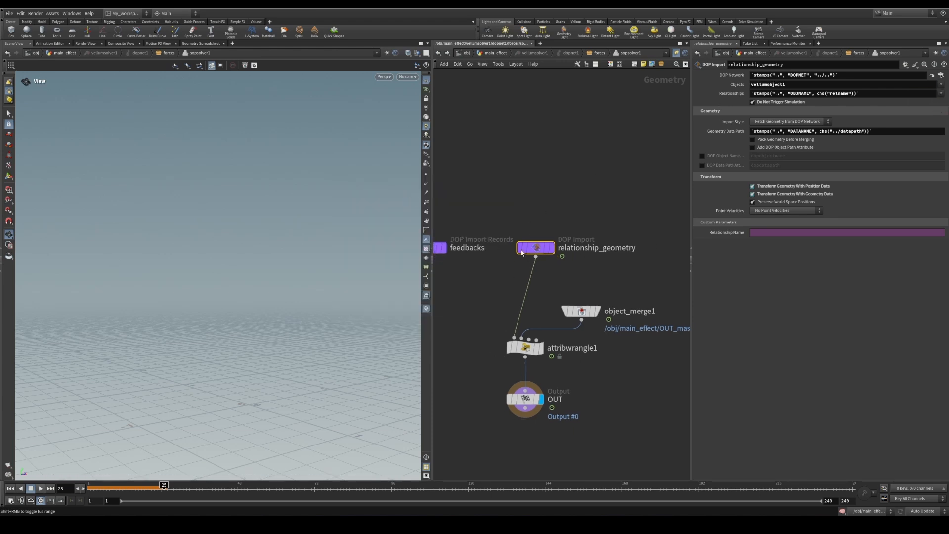
Play the simulation from frame 1 inside sopsolver1 to about frame 53, pausing to inspect the coloured constraints from several angles
left_click(10, 488)
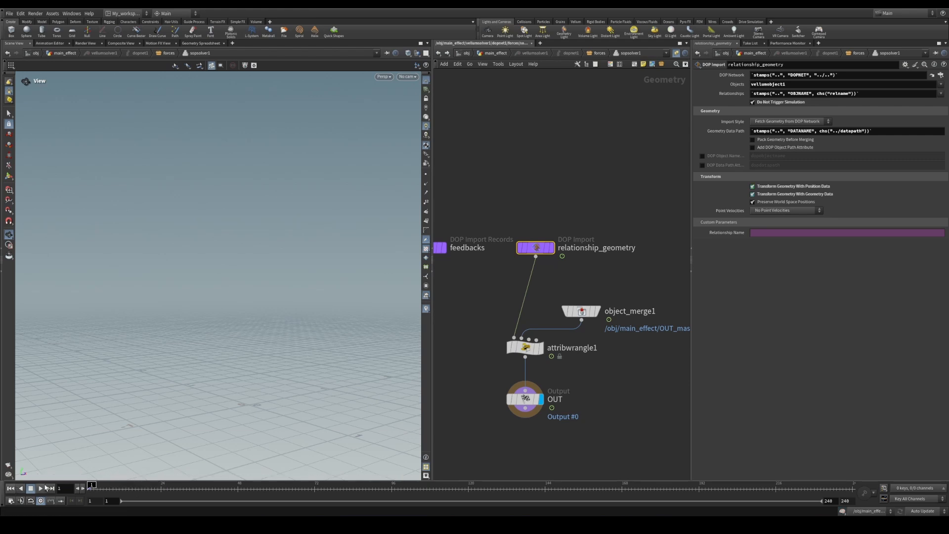
left_click(82, 489)
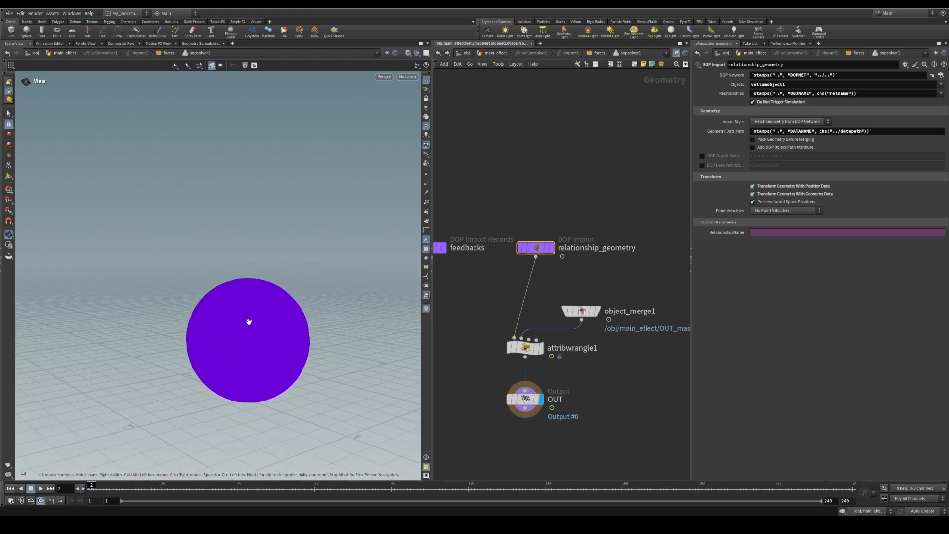
left_click(43, 492)
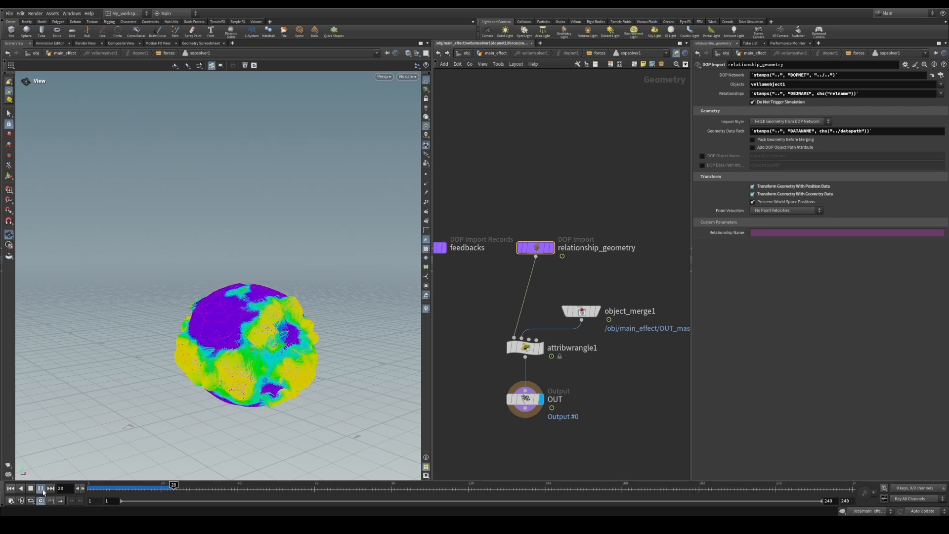
left_click_drag(221, 380, 211, 407)
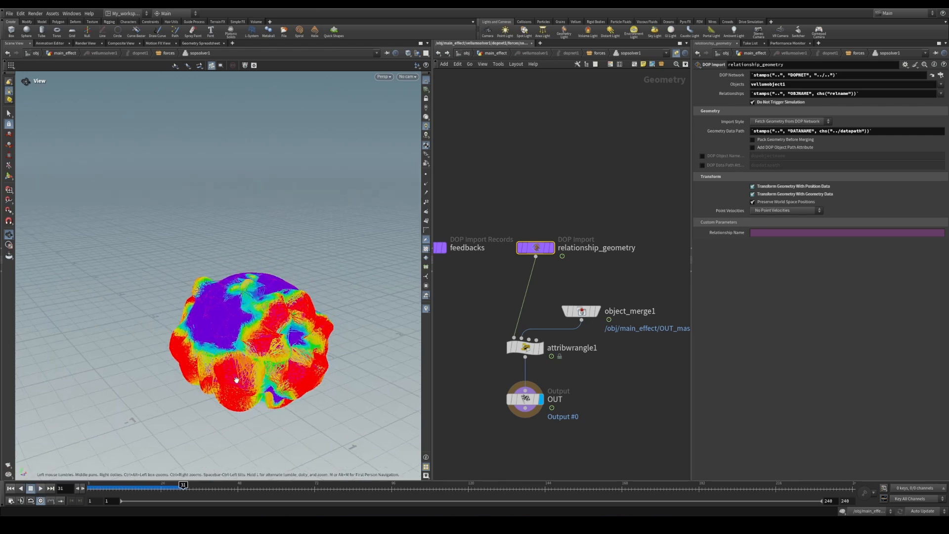
left_click(41, 488)
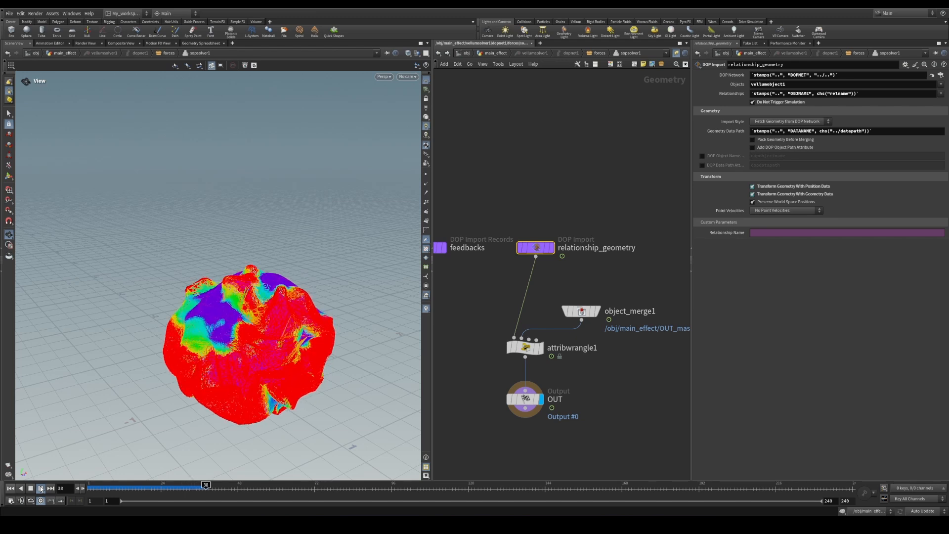
left_click_drag(124, 467, 121, 476)
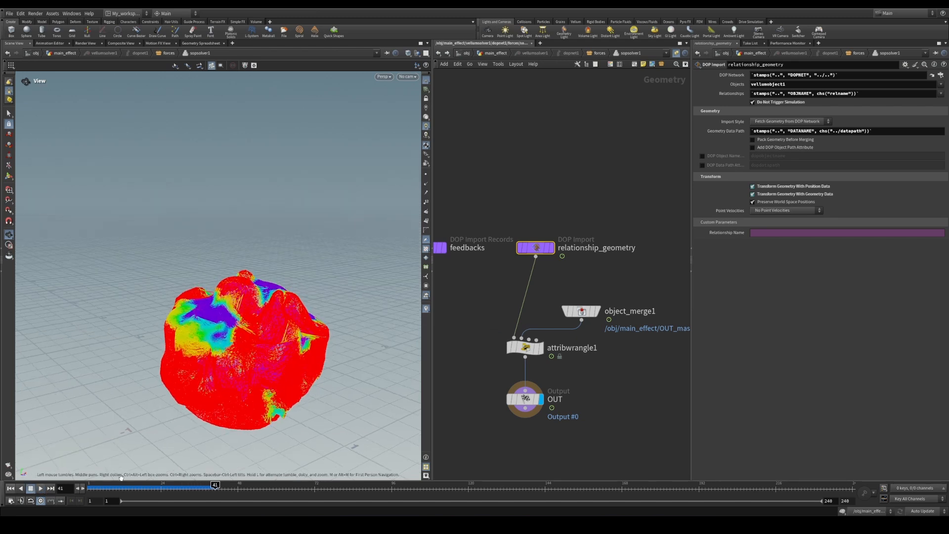
left_click(41, 488)
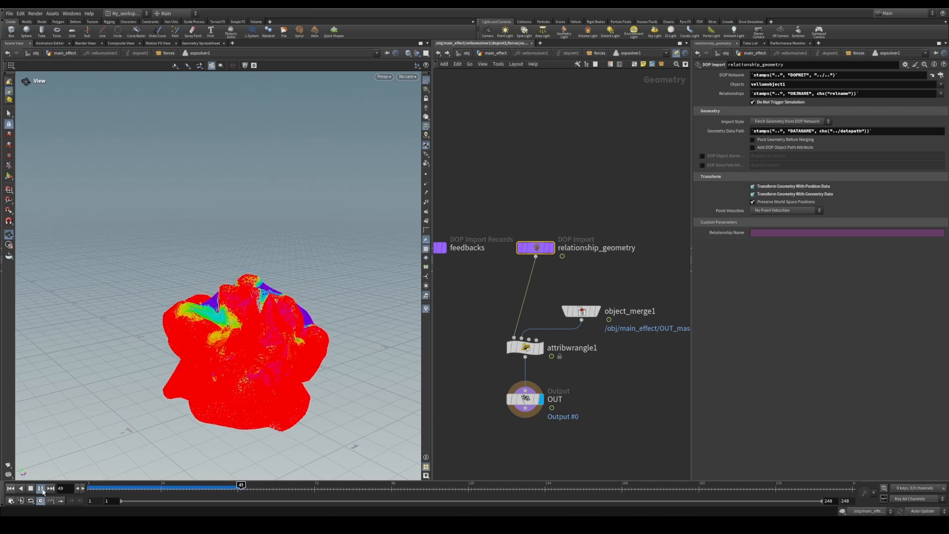
left_click(41, 488)
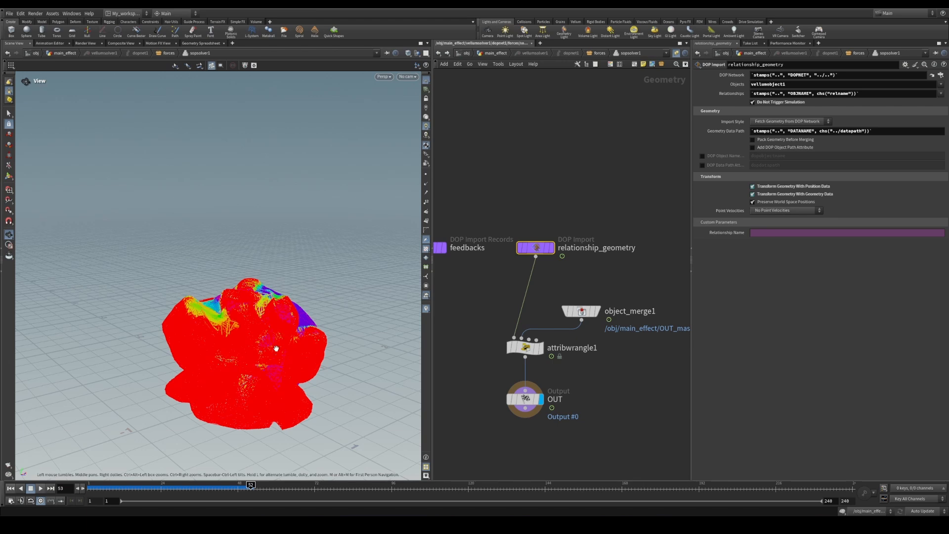
mouse_move(277, 348)
left_mouse_down()
mouse_move(285, 332)
mouse_move(358, 316)
mouse_move(308, 346)
left_mouse_up()
Set the Constant Value of attribadjustfloat2 at the main_effect level to 100
left_click(496, 53)
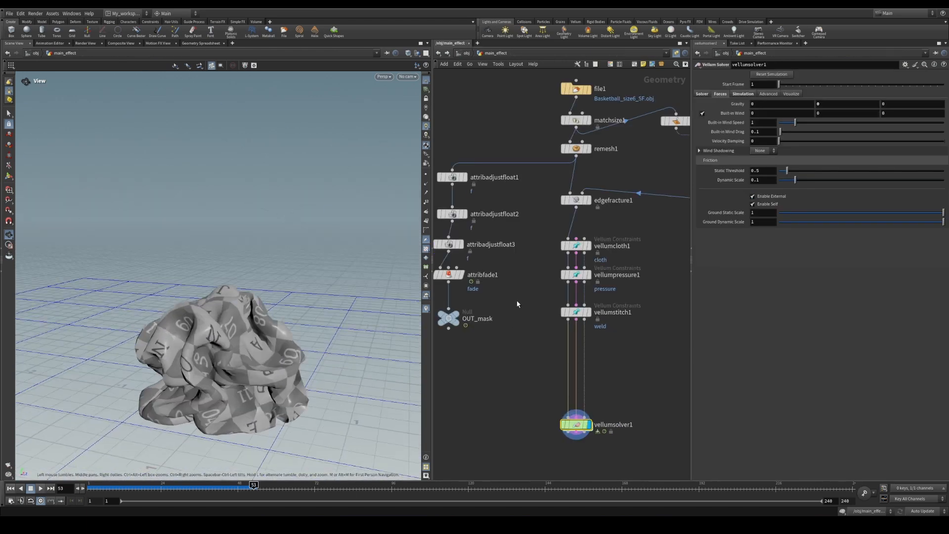
left_click(467, 270)
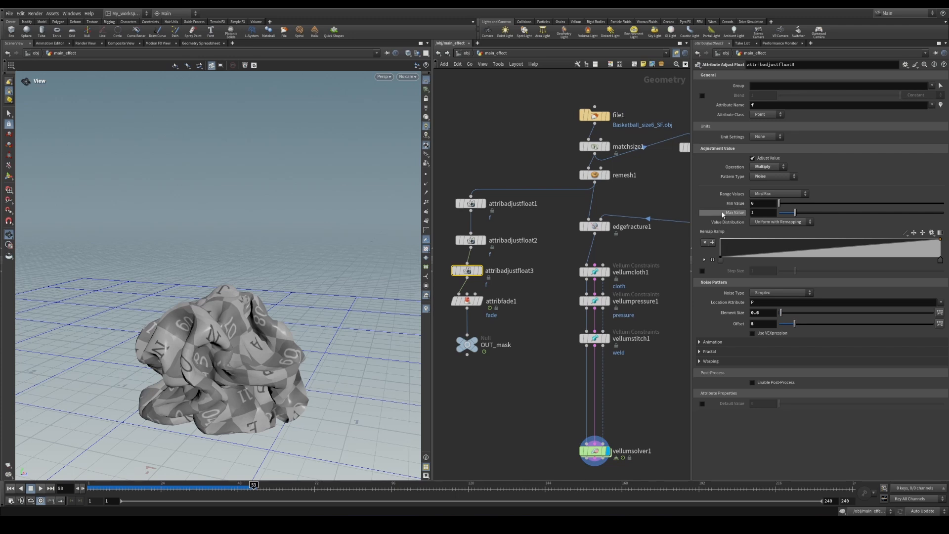
left_click(470, 241)
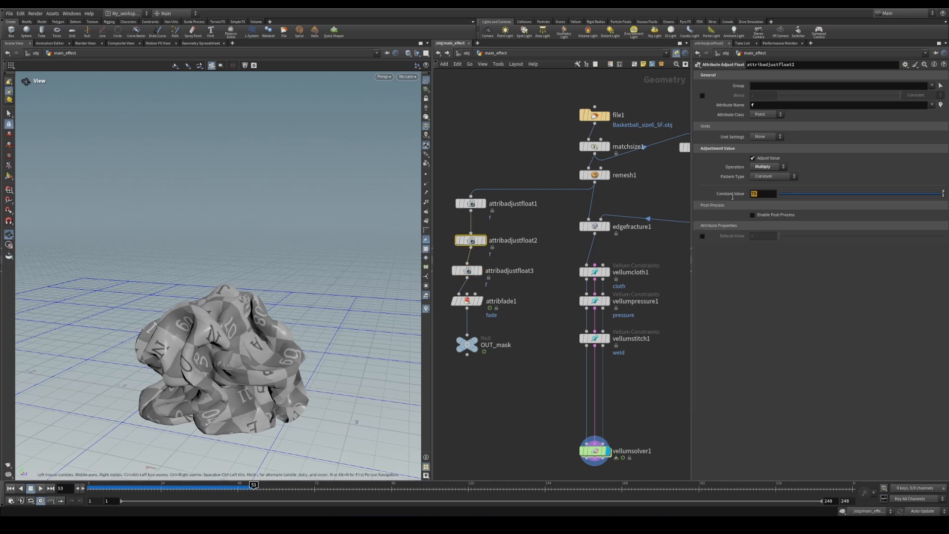
type("100")
key("Return")
Replay the simulation at the main_effect level to about frame 30 and check how the ball deforms with the changed mask
left_click(20, 490)
left_click(41, 489)
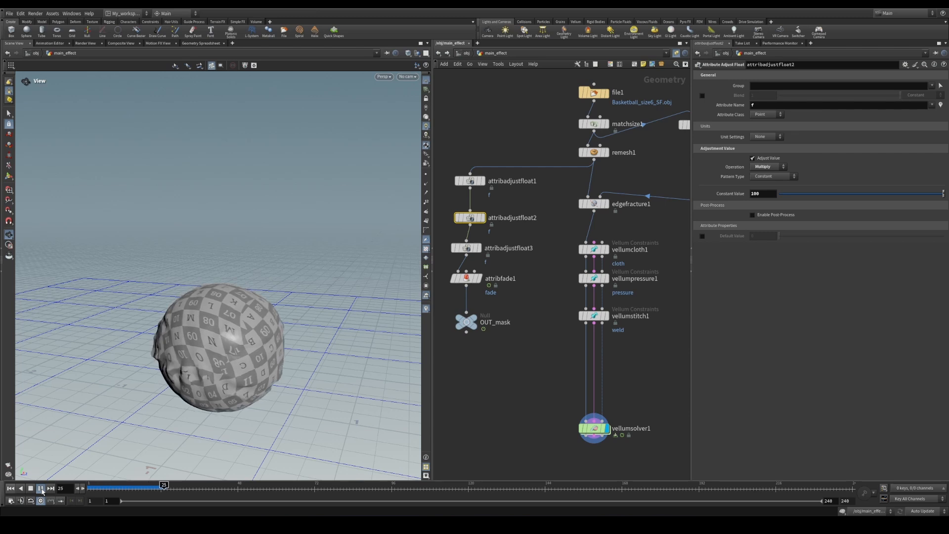
left_click(42, 491)
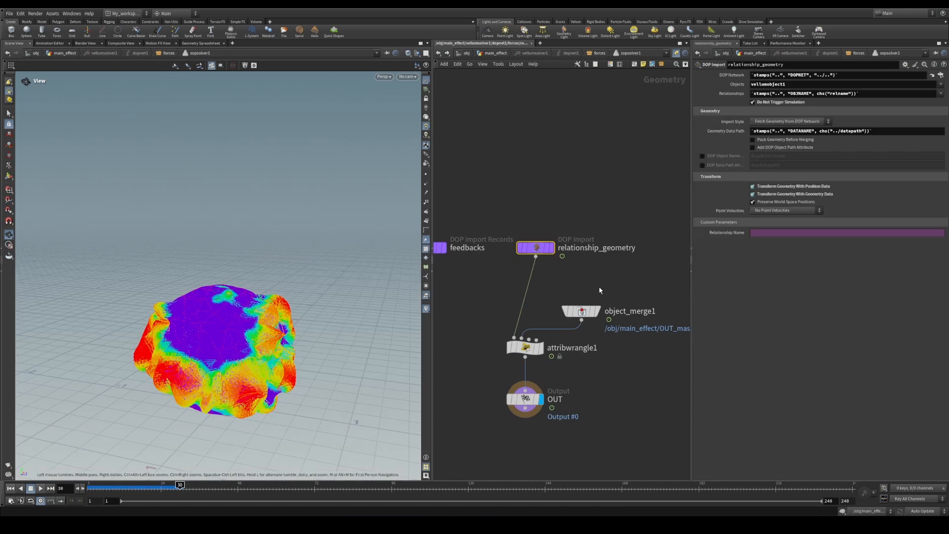
Change the f@restlengthorig multiplier in attribwrangle1's fit line inside sopsolver1 to 1.2 and return to frame 1
left_click(523, 347)
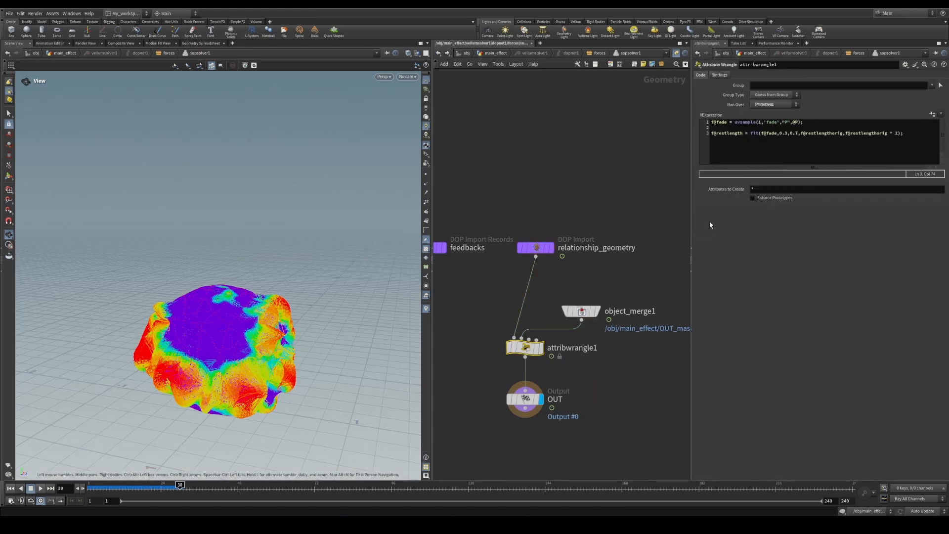
left_click(896, 133)
left_click(12, 488)
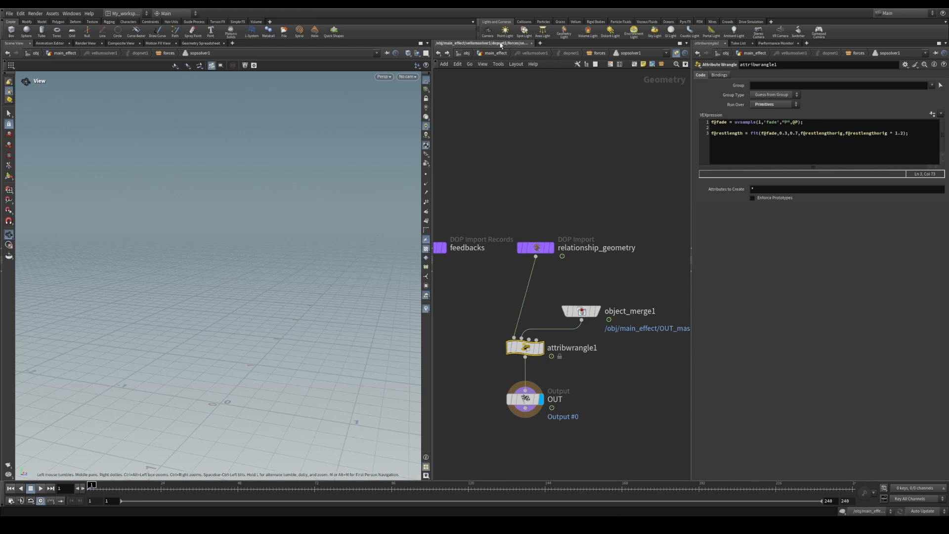
Play the simulation at the main_effect level past frame 60, inspect the ball's deformation from another angle, and scrub back through the frames
key("u")
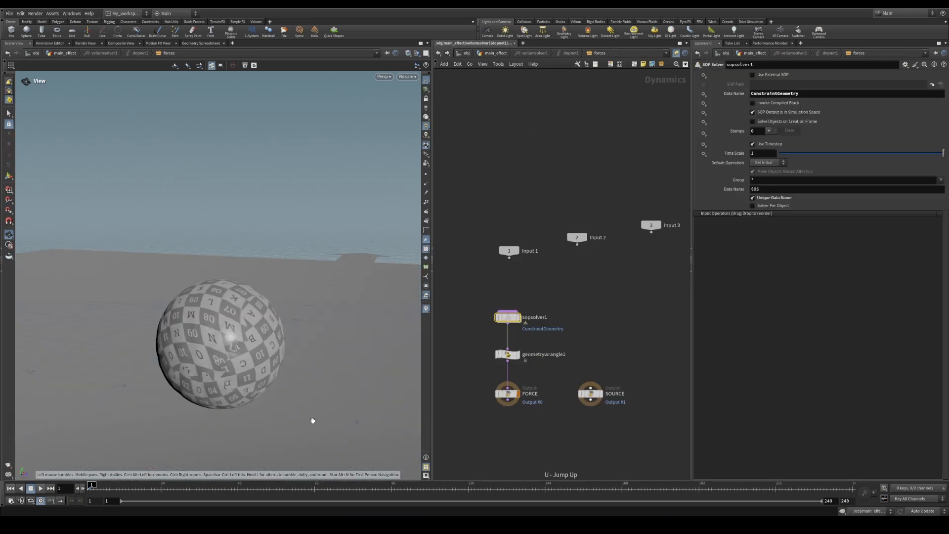
key("u")
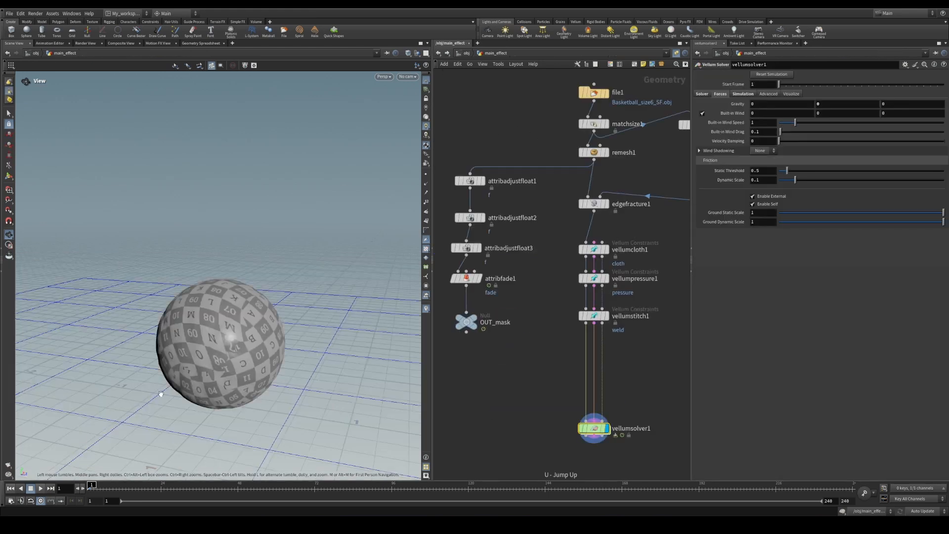
left_click(43, 489)
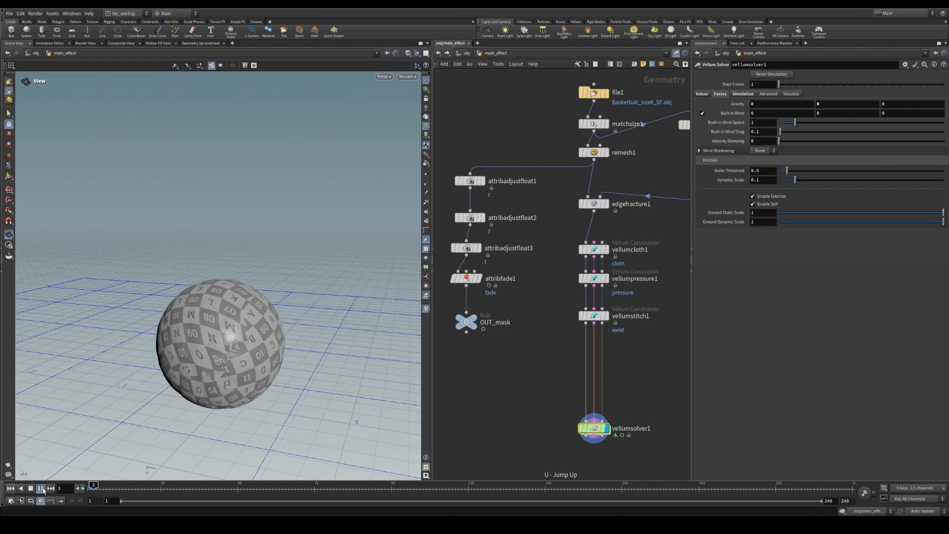
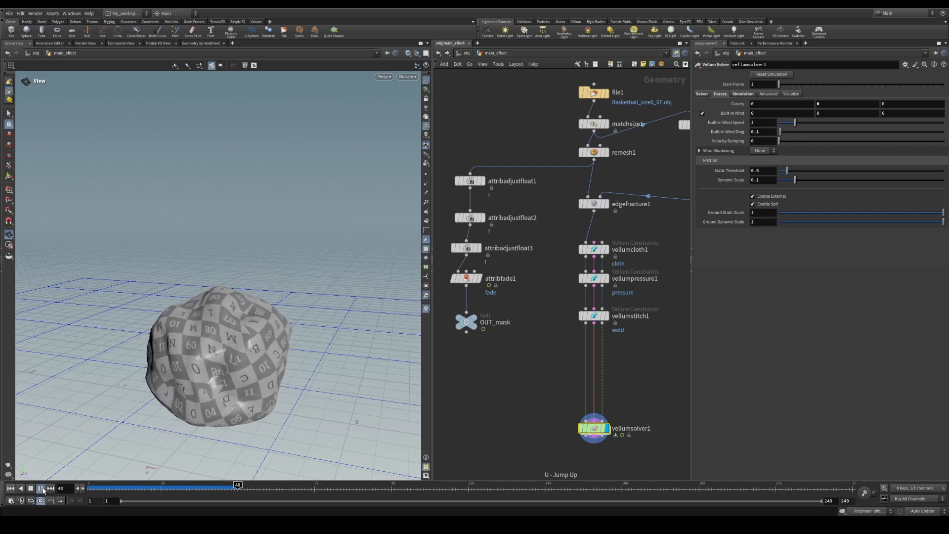
left_click(42, 489)
left_click_drag(213, 317, 196, 366)
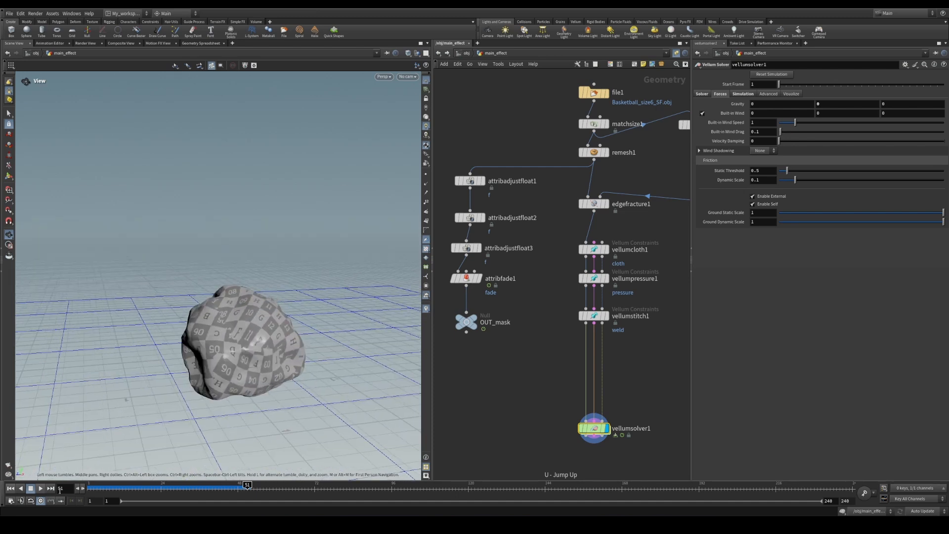
left_click(41, 489)
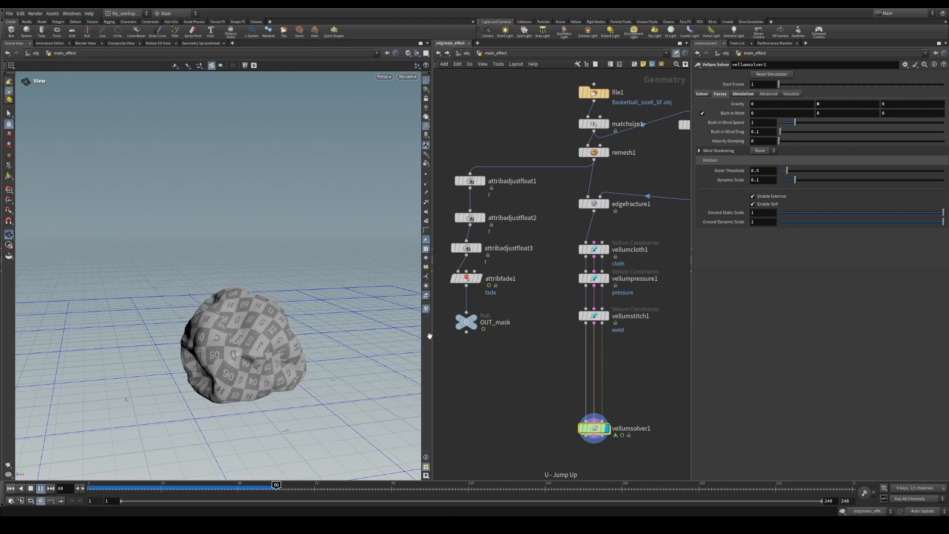
left_click_drag(113, 487, 257, 487)
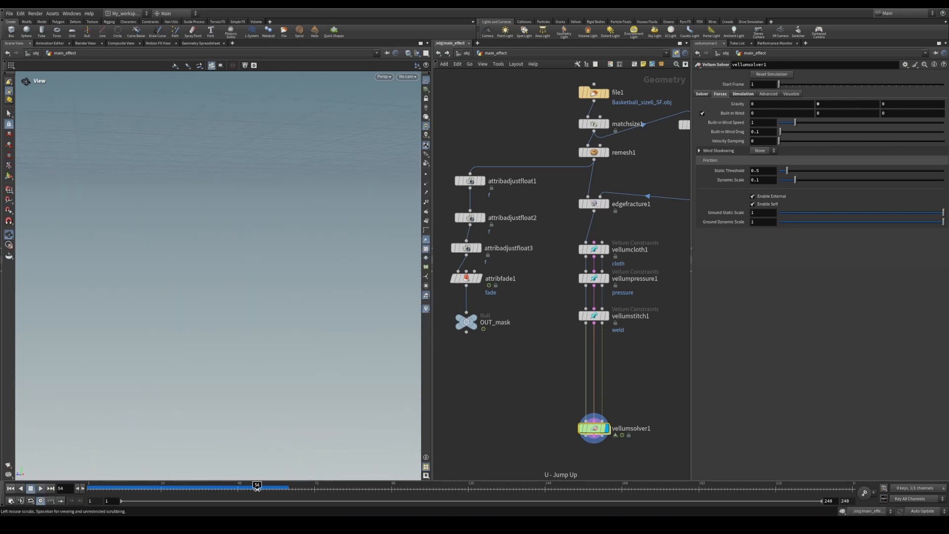
Return to frame 1 and inspect the undeformed ball from another angle
left_click(12, 489)
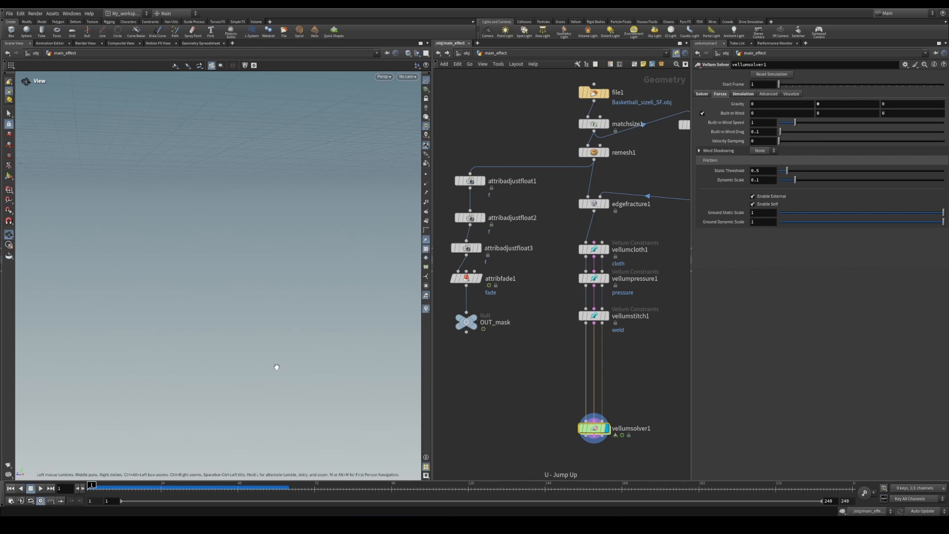
scroll(237, 281, "up", 10)
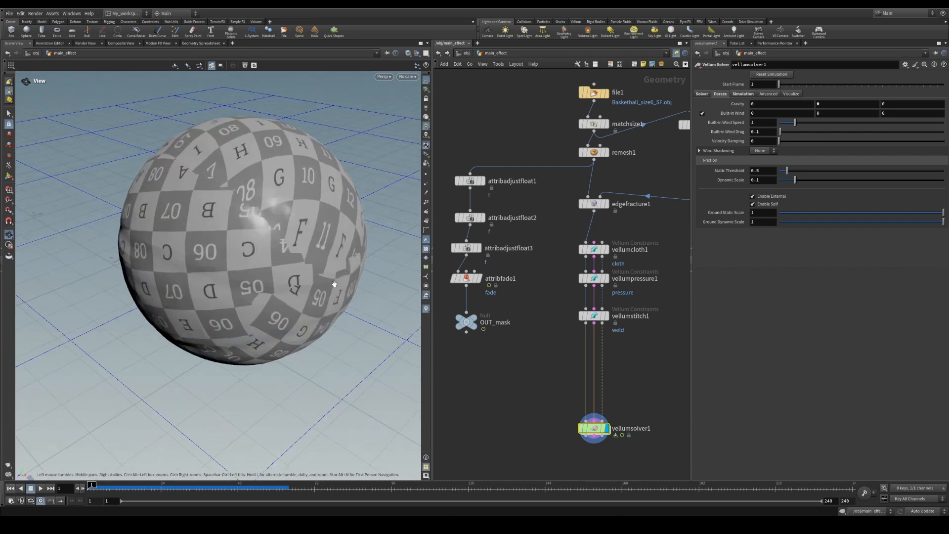
left_click_drag(263, 296, 235, 296)
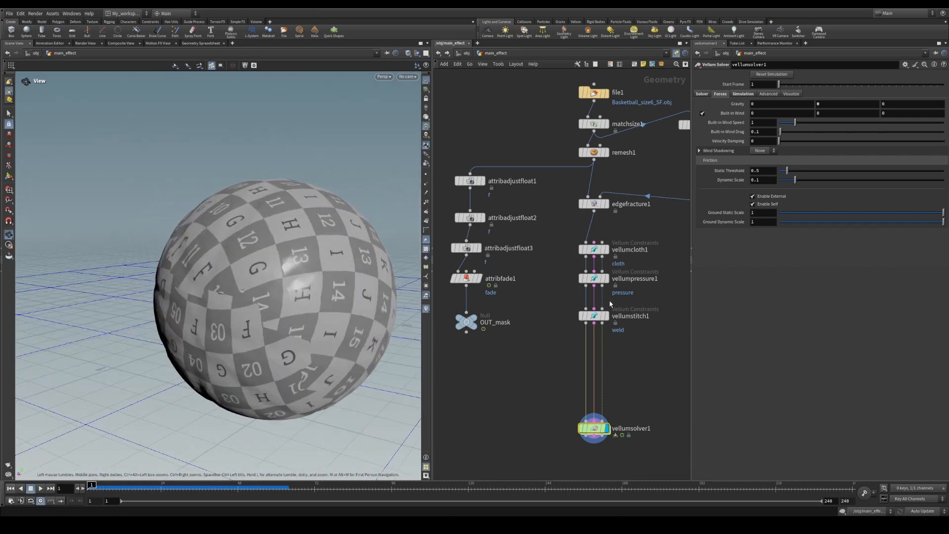
Display the OUT_brake_attr null and scrub to frame 42 to check how far the carved curve has progressed
middle_click_drag(613, 303, 328, 369)
left_click(479, 388)
left_click(473, 379)
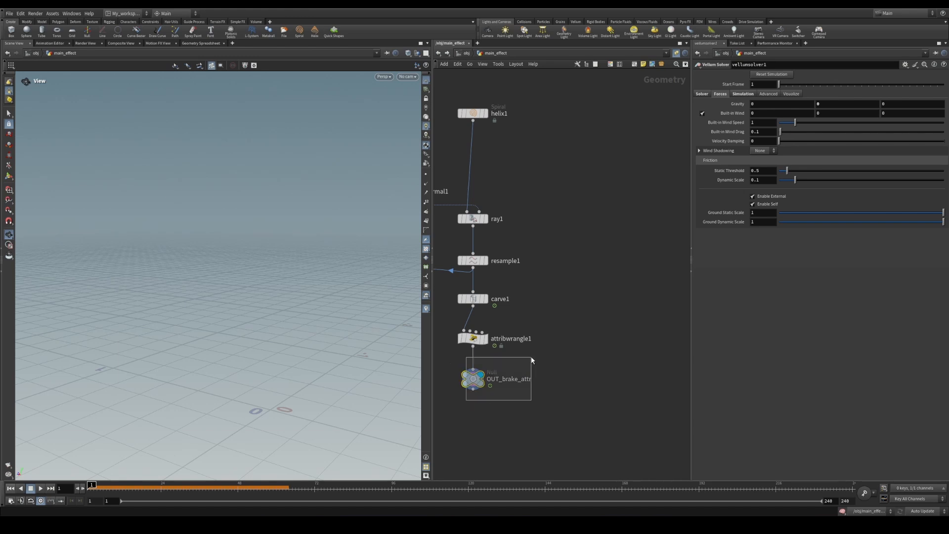
left_click_drag(128, 487, 219, 485)
left_click_drag(254, 439, 245, 427)
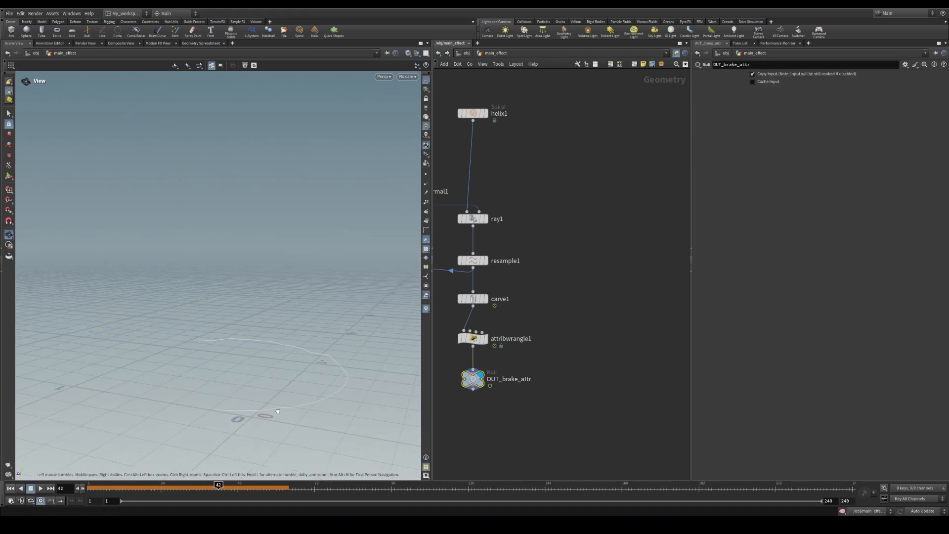
middle_click_drag(440, 410, 723, 351)
left_click_drag(315, 384, 288, 354)
Display vellumsolver1 again, inspect the ball at frame 42, and review the Breaking settings of vellumstitch1
left_click(597, 438)
left_click(585, 437)
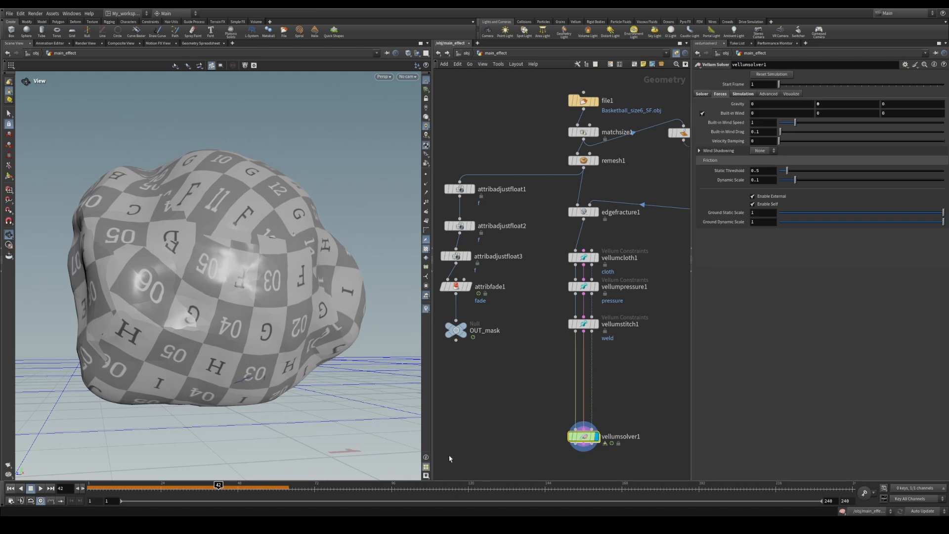
left_click_drag(233, 370, 253, 381)
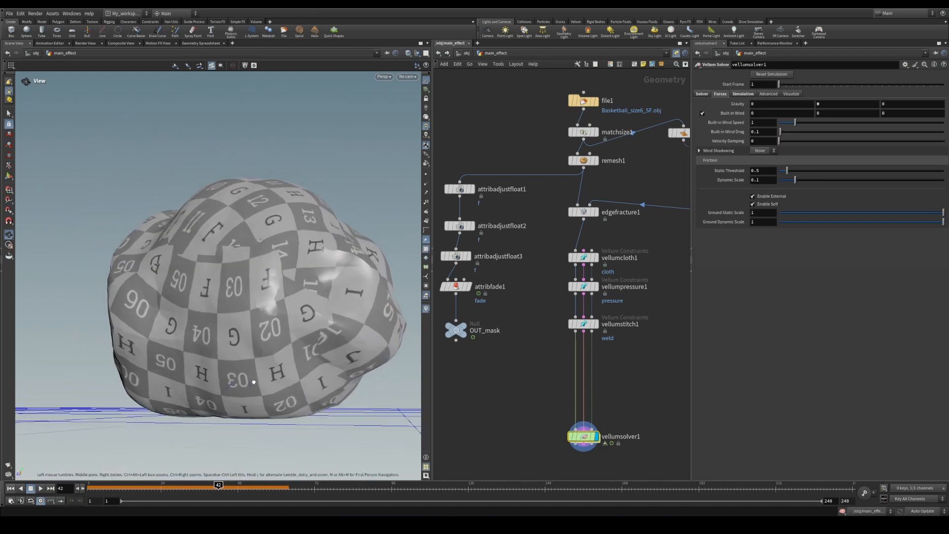
left_click(584, 325)
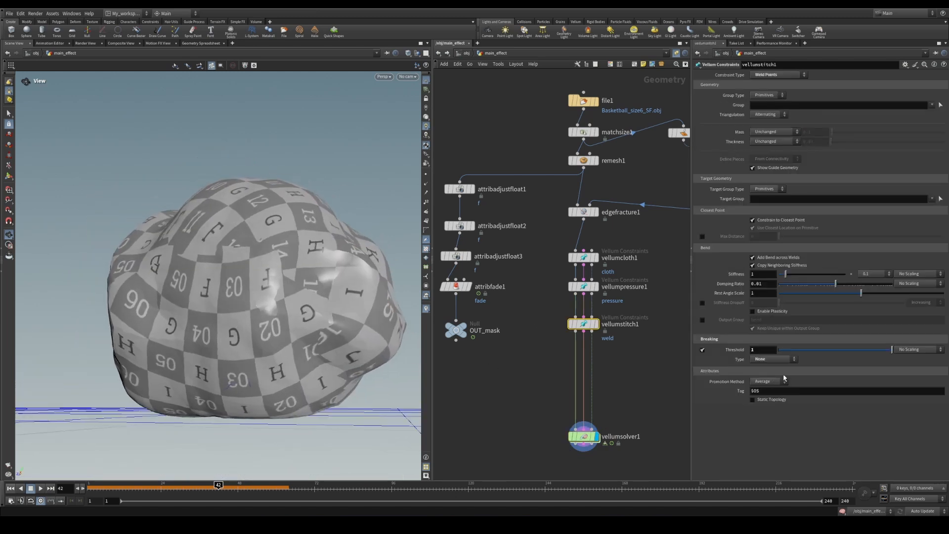
left_click(884, 351)
Inside vellumsolver1's forces network, set the Maxdist of geometrywrangle1 to 0.1
double_click(604, 440)
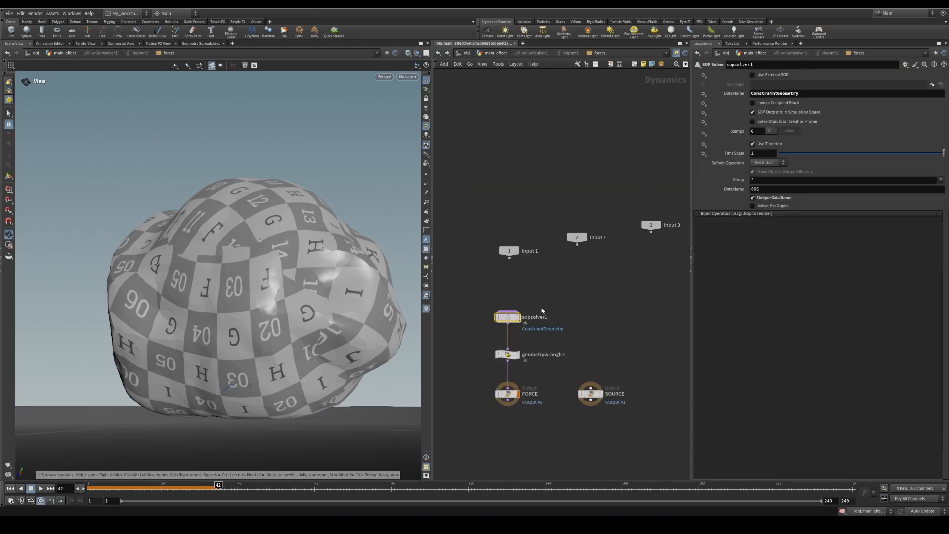
left_click(507, 354)
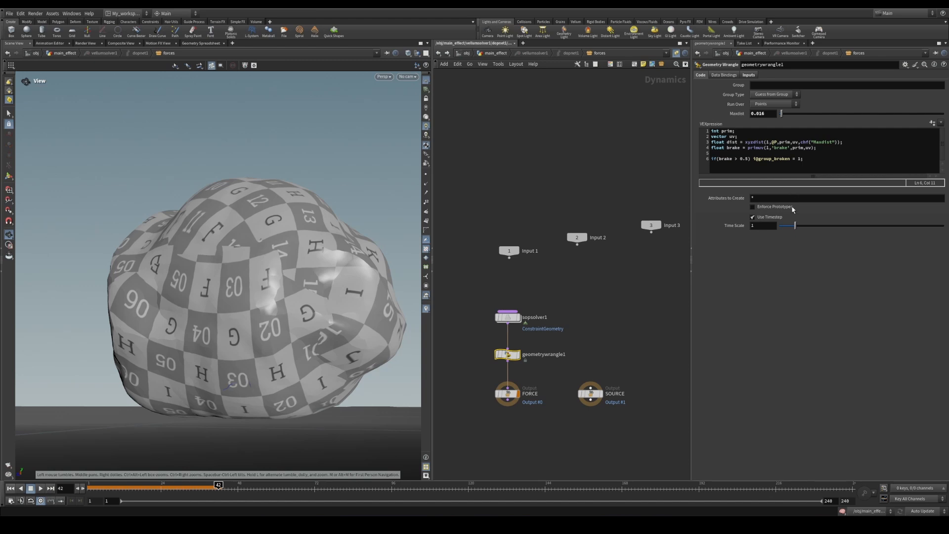
left_click(770, 115)
key("BackSpace")
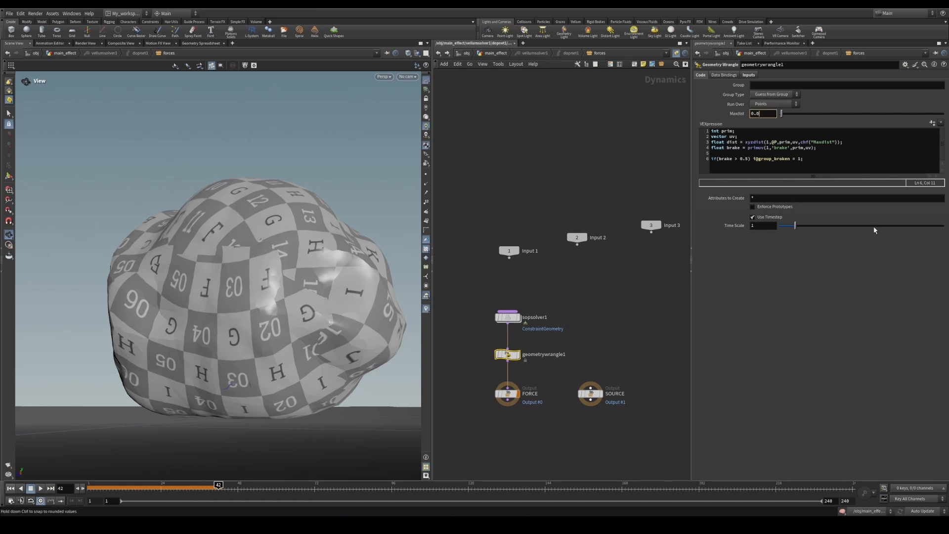
type("1")
key("Return")
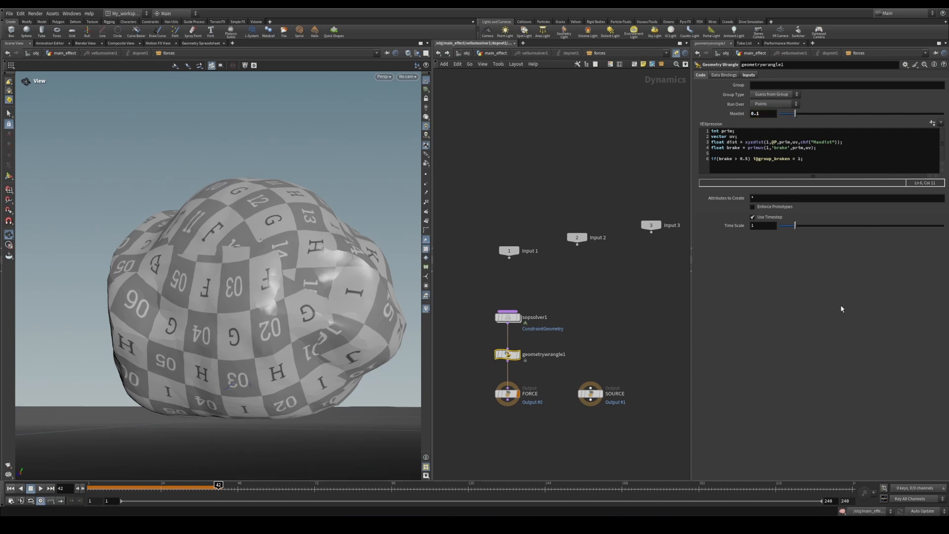
Replay the simulation at the main_effect level from frame 1 to about frame 35 and inspect how the seams tear
left_click(13, 490)
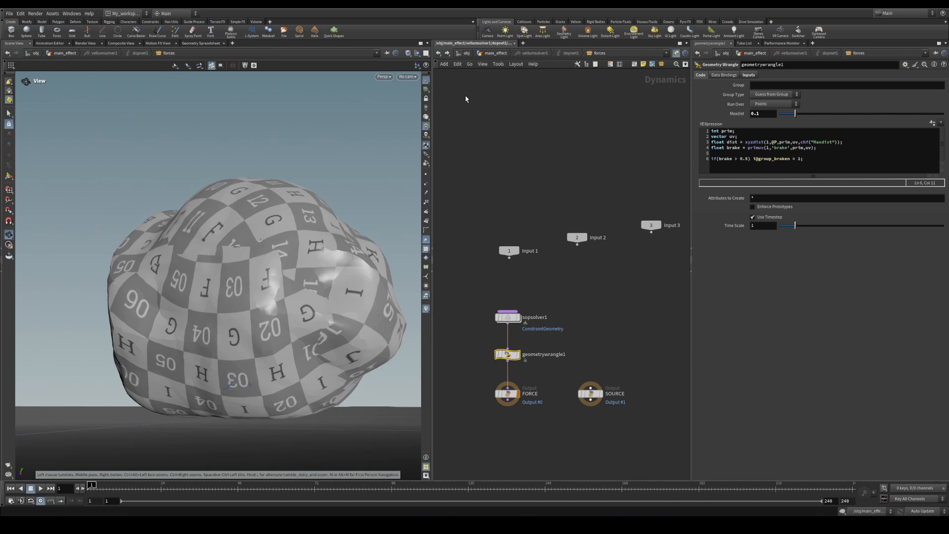
left_click(501, 53)
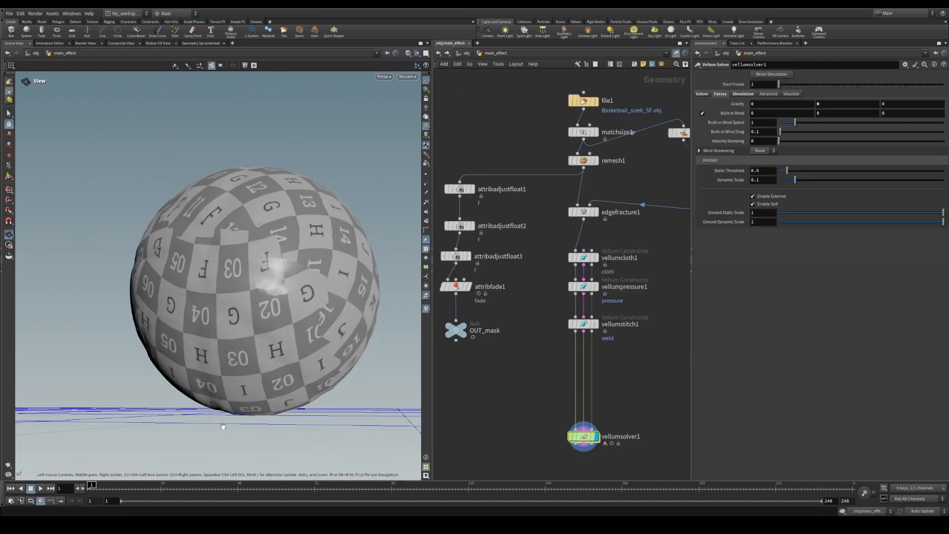
left_click(41, 490)
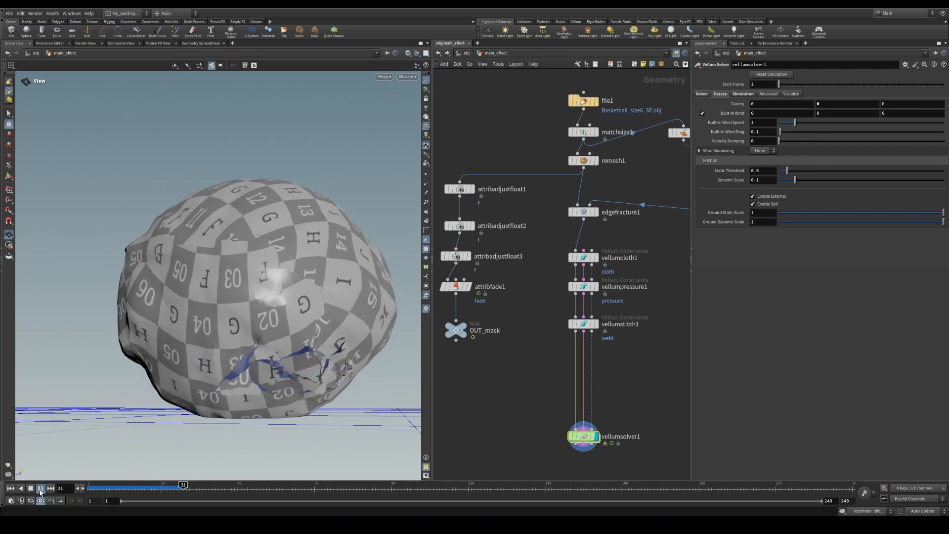
left_click(41, 488)
left_click_drag(237, 307, 279, 261)
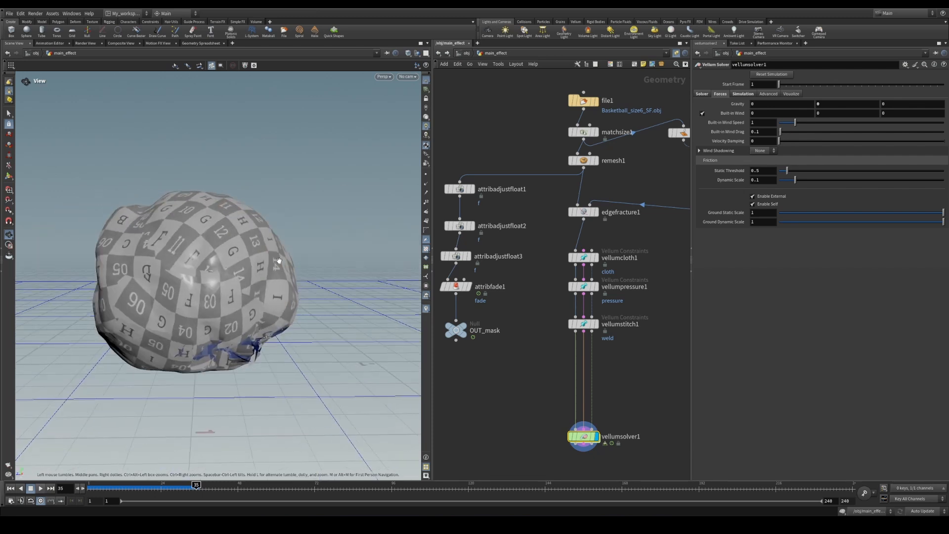
Return to frame 1 and insert a second Geometry Wrangle between geometrywrangle1 and FORCE inside vellumsolver1, moving the SOURCE output aside
middle_click_drag(529, 402, 529, 391)
key("ctrl+Up")
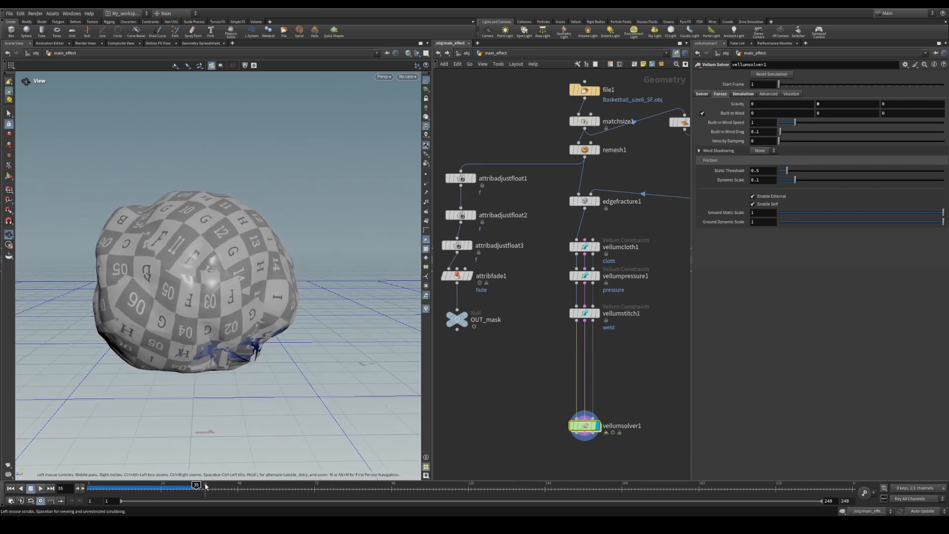
double_click(580, 428)
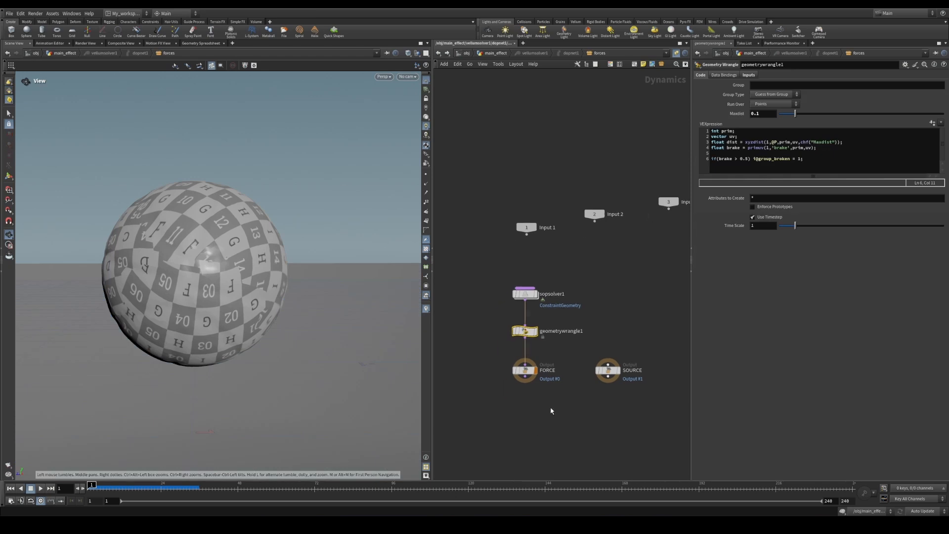
key("Tab")
type("a")
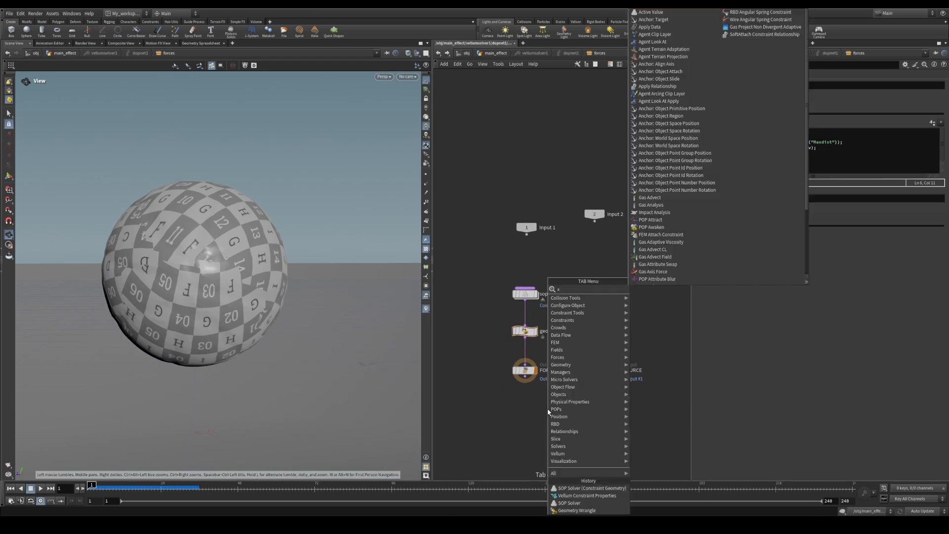
key("BackSpace")
type("geo w")
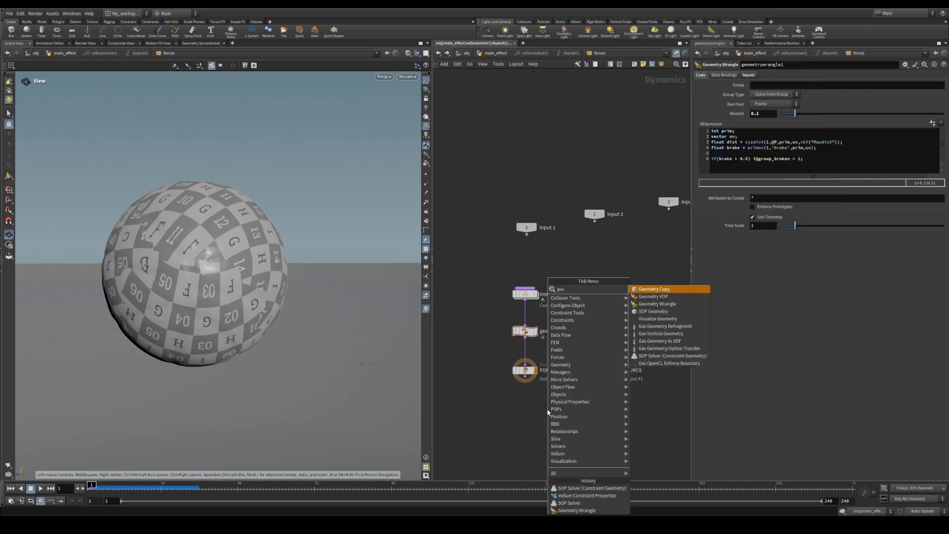
key("Return")
left_click(559, 349)
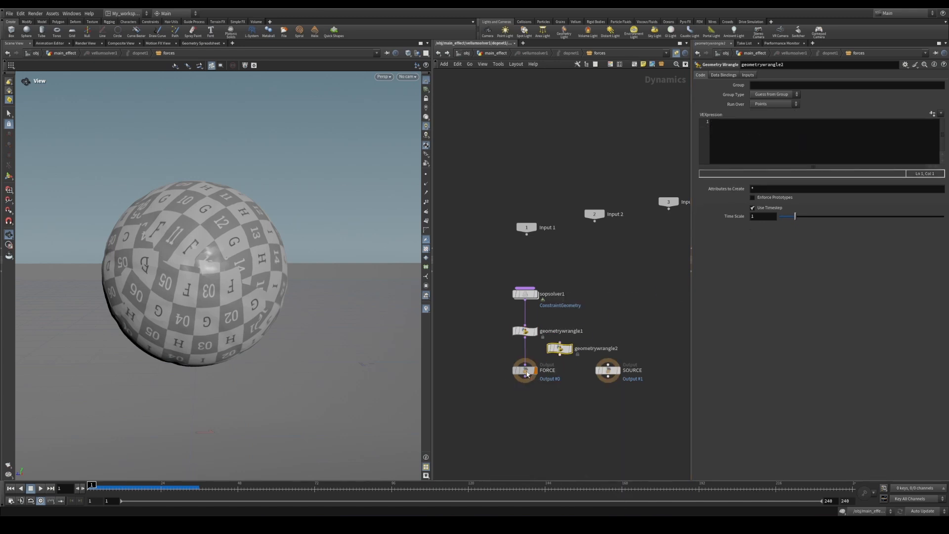
left_click_drag(525, 374, 525, 406)
left_click_drag(561, 353, 527, 361)
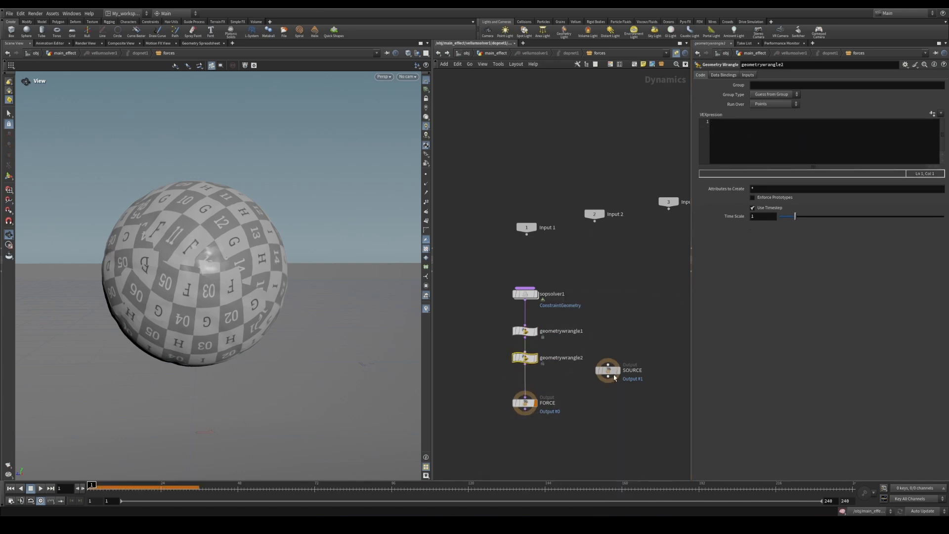
left_click_drag(609, 371, 635, 382)
Rename the first geometry wrangle brakone_group and the new one gravity_group
double_click(568, 331)
type("brak")
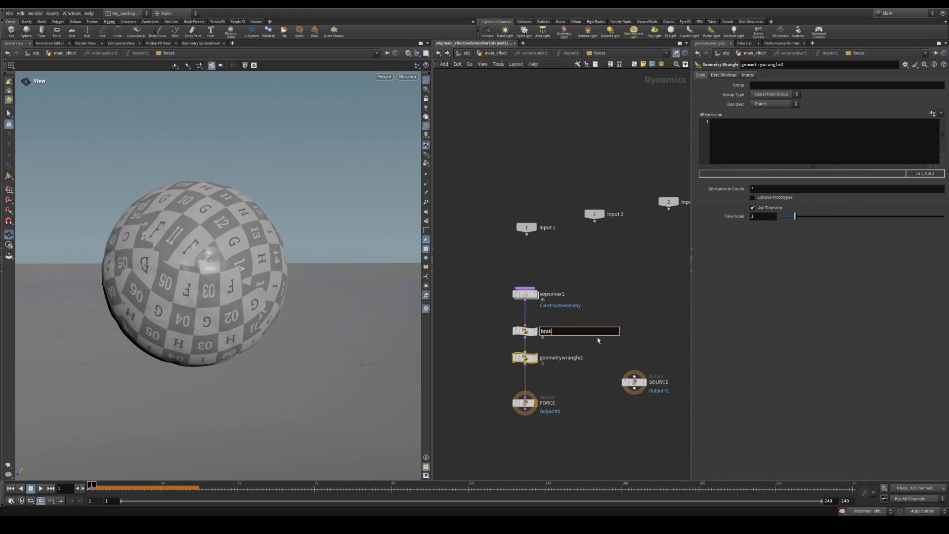
type("one_group")
key("Return")
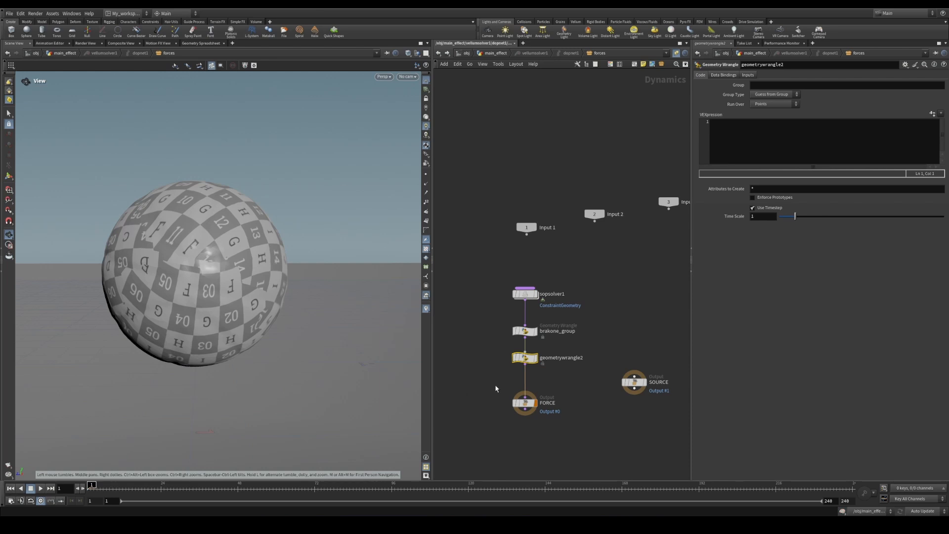
double_click(561, 358)
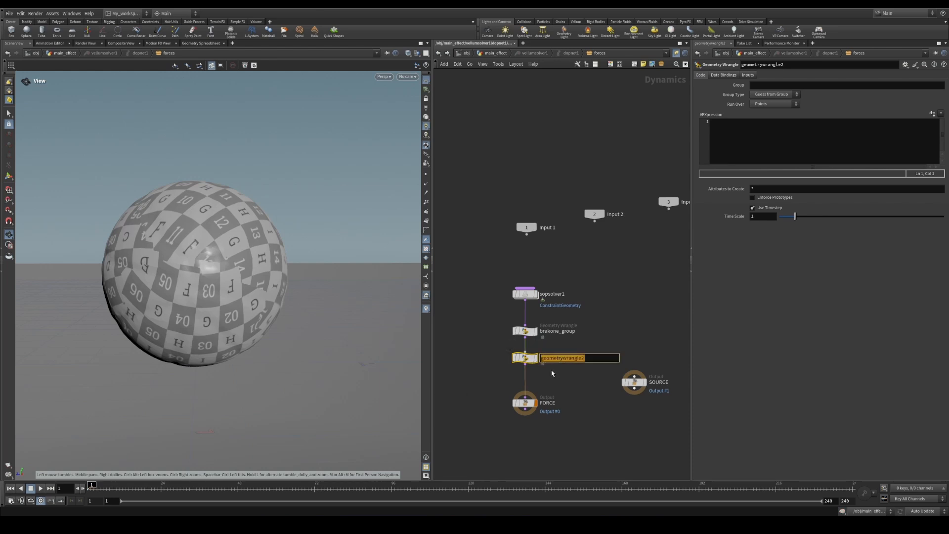
type("gravity_group")
key("Return")
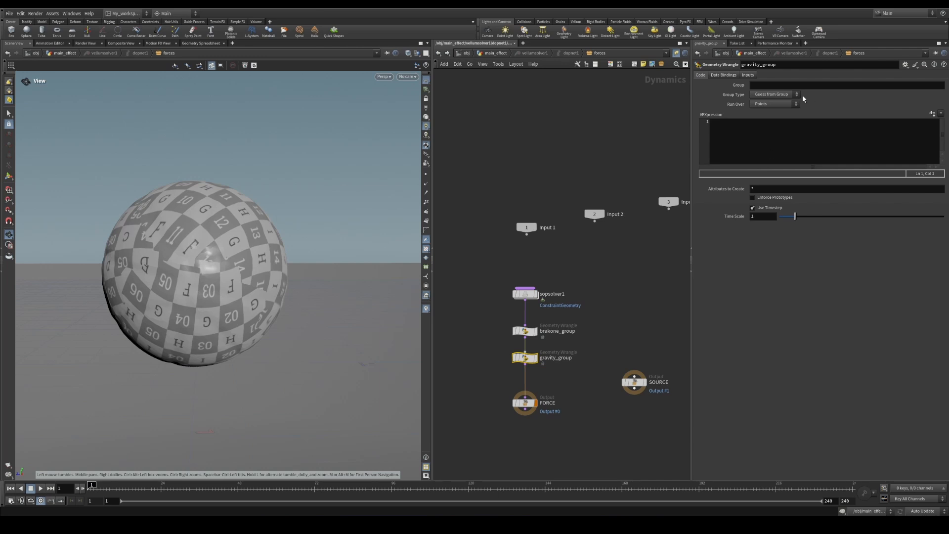
Leave gravity_group's code empty and go back to the remesh1 area of the main_effect network
left_click(754, 158)
middle_click_drag(587, 361, 585, 338)
left_click(788, 150)
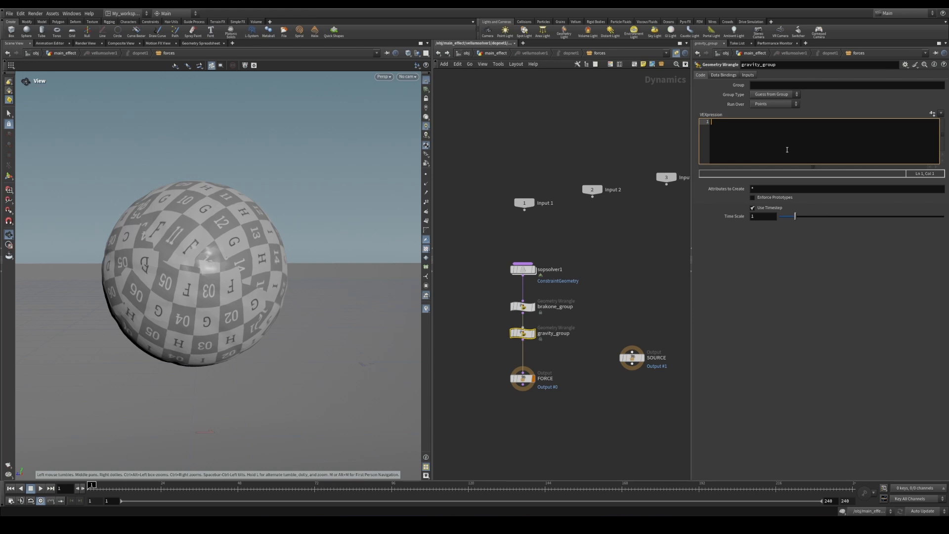
left_click(496, 53)
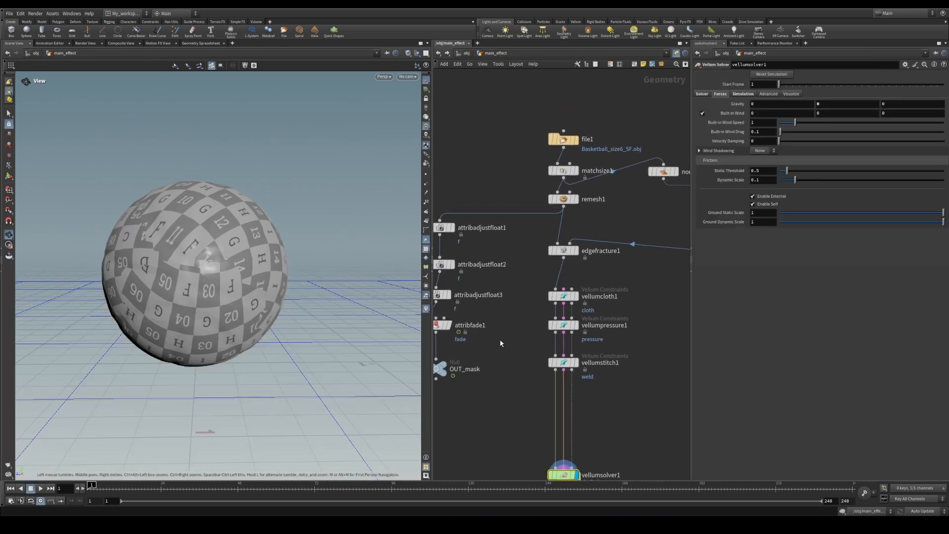
left_click_drag(247, 281, 215, 288)
middle_click_drag(546, 213, 539, 250)
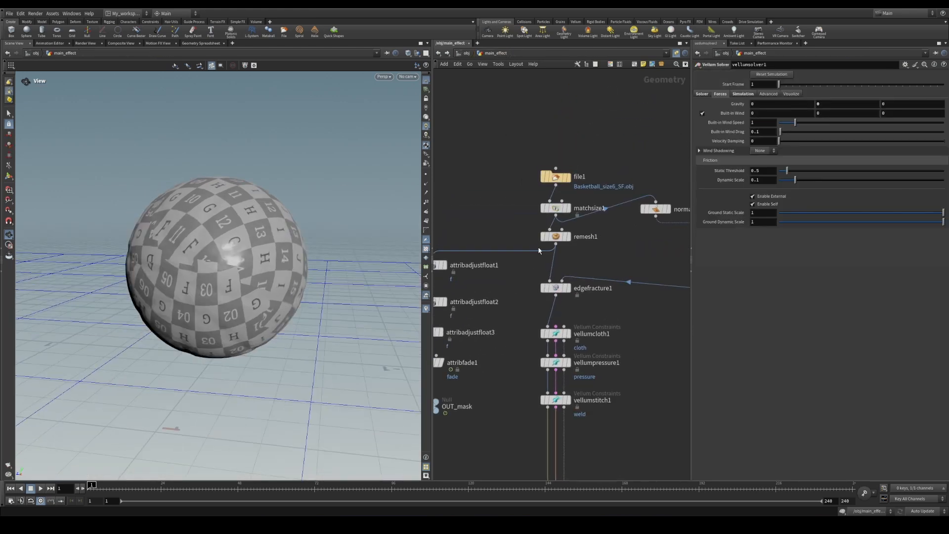
left_click_drag(521, 155, 579, 246)
key("Tab")
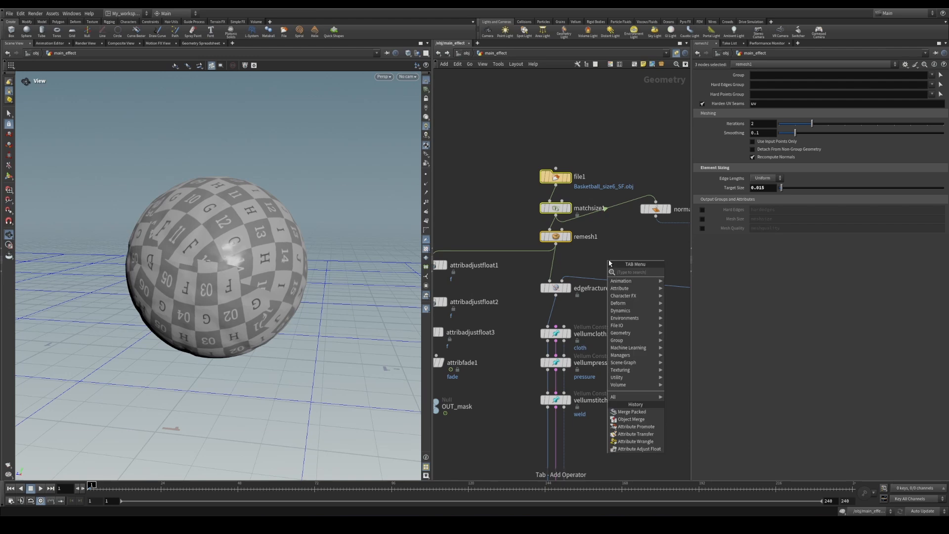
mouse_move(638, 273)
left_click(698, 277)
left_click(606, 265)
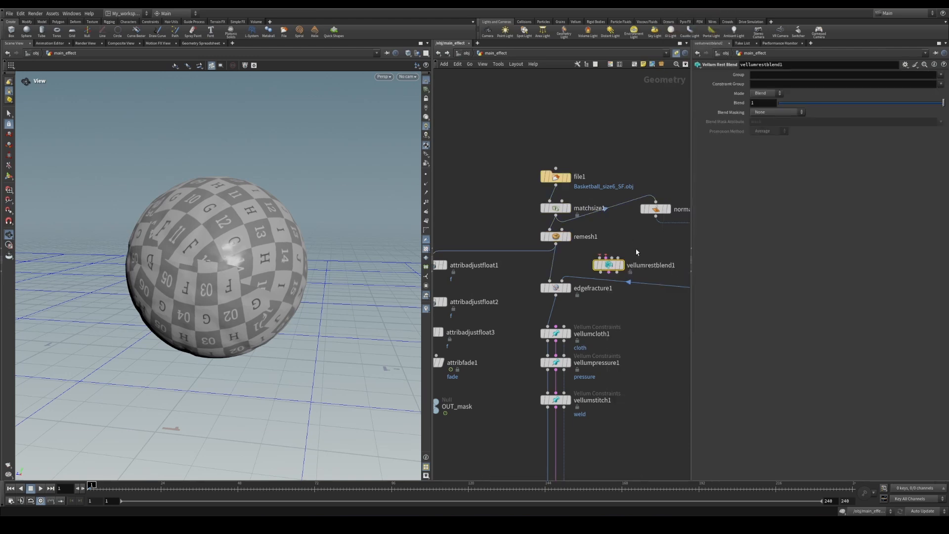
key("Tab")
type("rest")
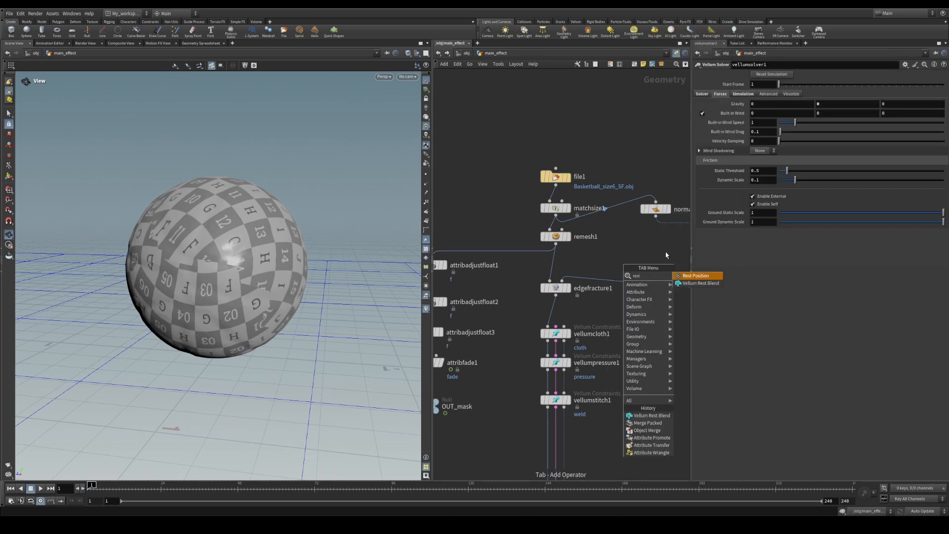
left_click(684, 275)
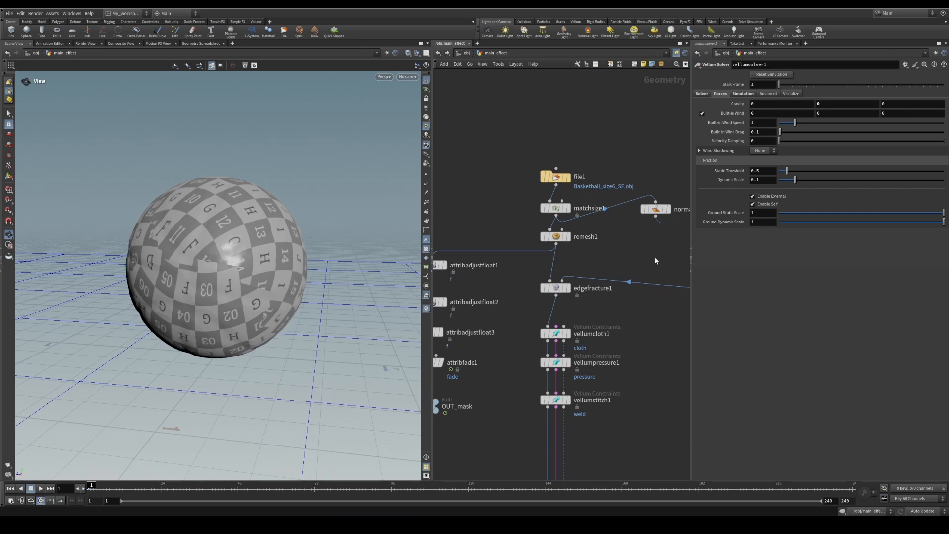
Insert a Rest Position node between remesh1 and edgefracture1, and select vellumsolver1
key("Tab")
type("rest")
key("Return")
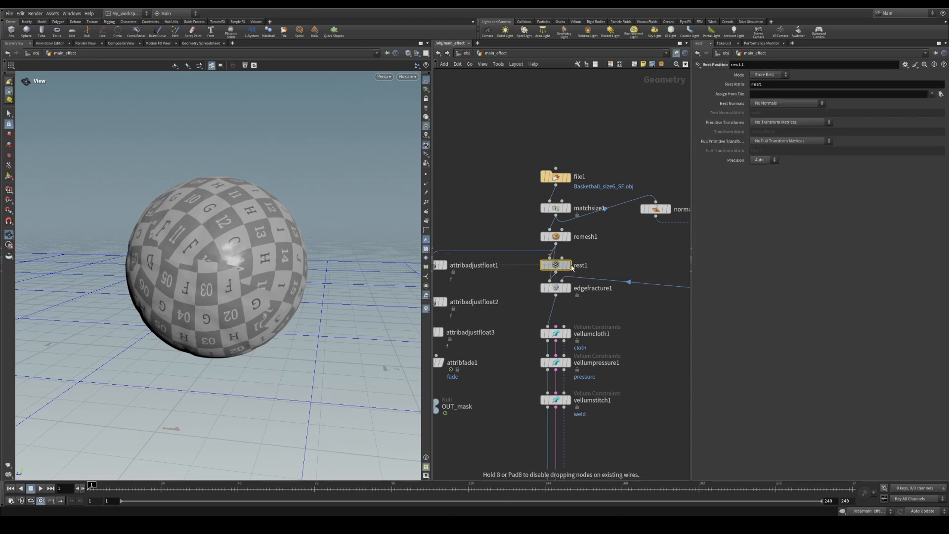
left_click(569, 265)
middle_click_drag(562, 477, 555, 438)
left_click(556, 437)
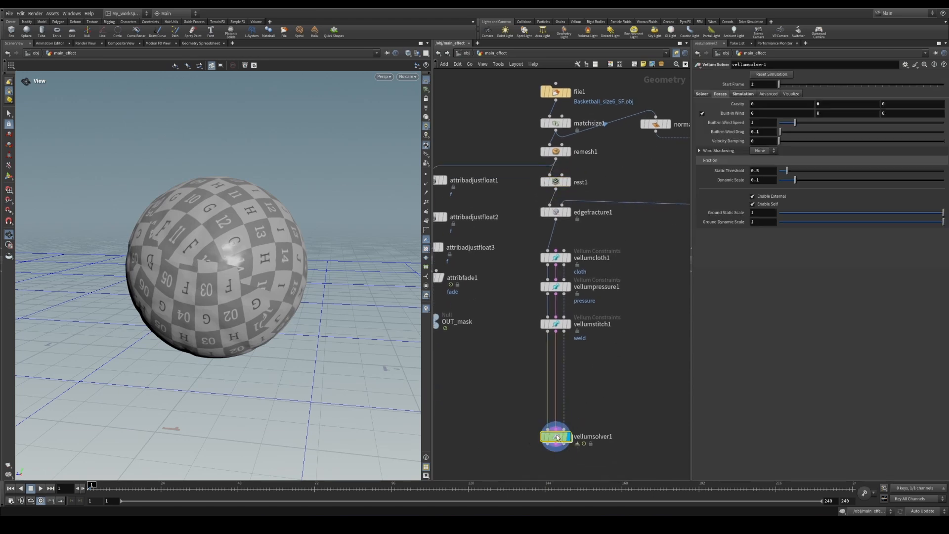
In gravity_group inside vellumsolver1, write VEX computing float change as distance(v@rest,@P), with a change > 0.1 condition for i@group_gravity
double_click(557, 437)
left_click(792, 162)
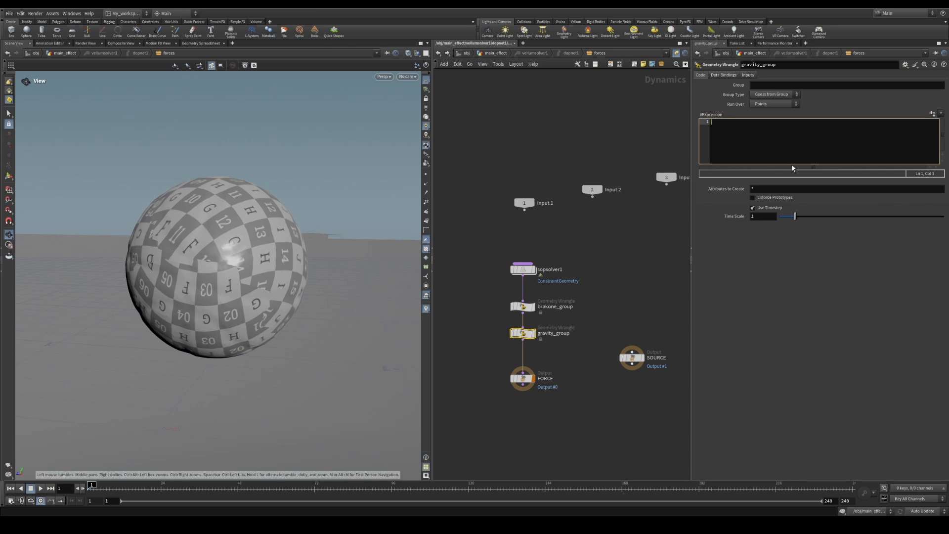
type("float ")
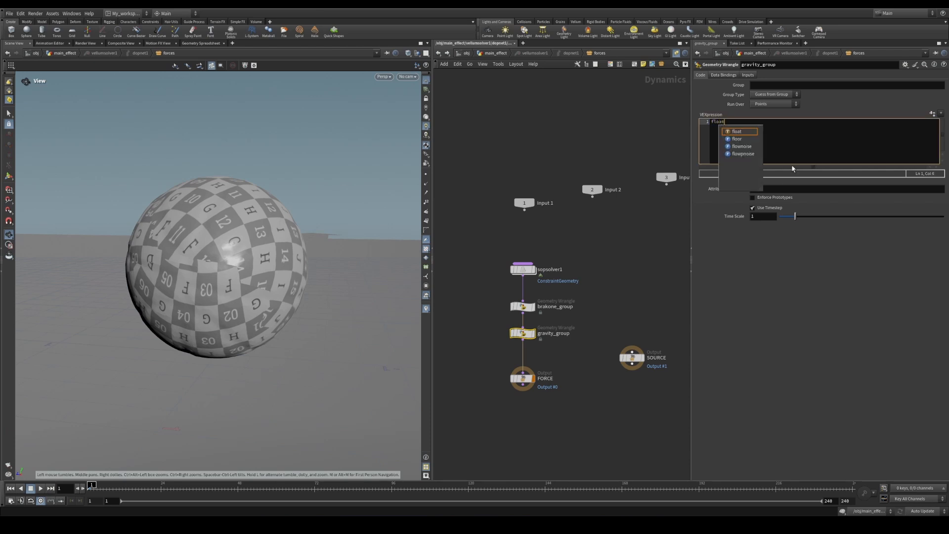
type("c")
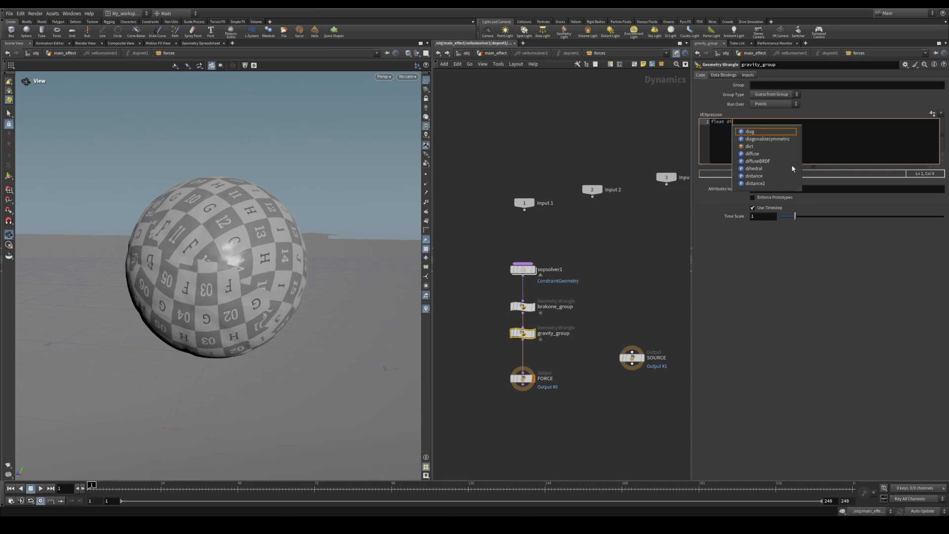
type("hange =")
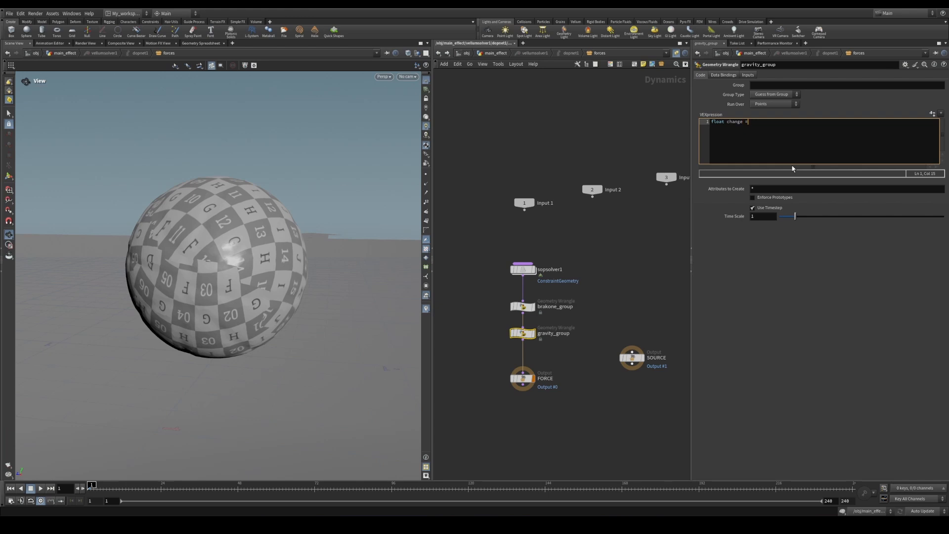
type(" distance(")
key("BackSpace")
key("Return")
key("Return")
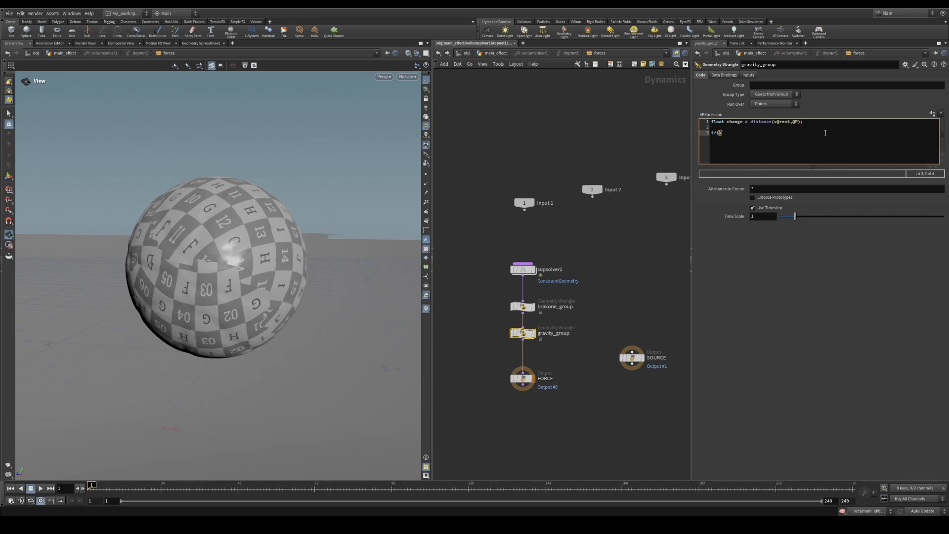
type("if(change")
type("> 0.1) i@group_gravity;")
Insert a POP Force node between gravity_group and the FORCE output, shifting FORCE down to make room
middle_click_drag(569, 376, 572, 360)
left_click_drag(525, 363, 526, 375)
key("Tab")
type("pop w")
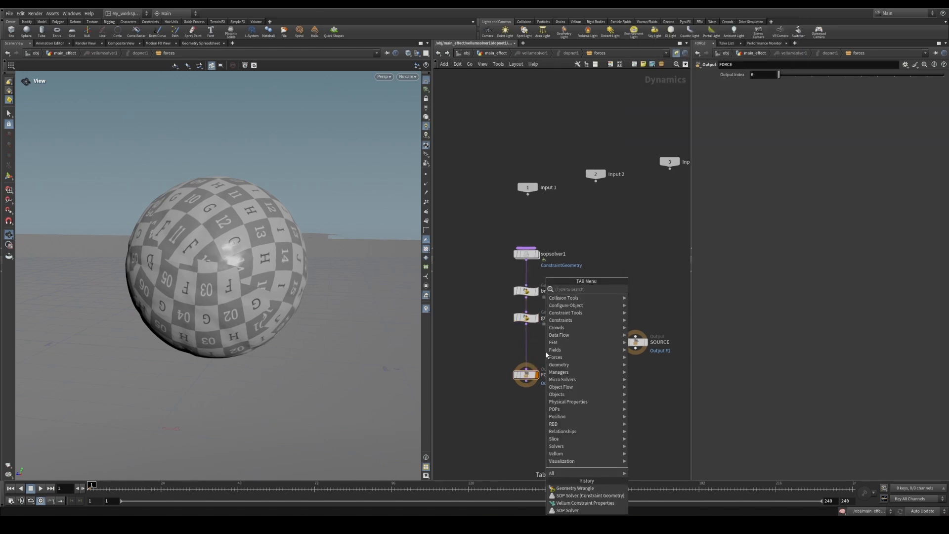
key("BackSpace")
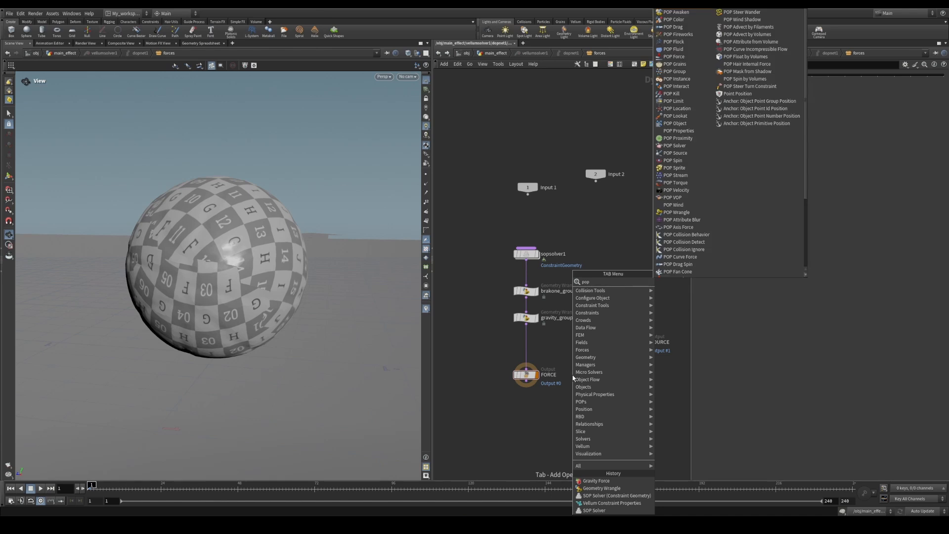
type("fo")
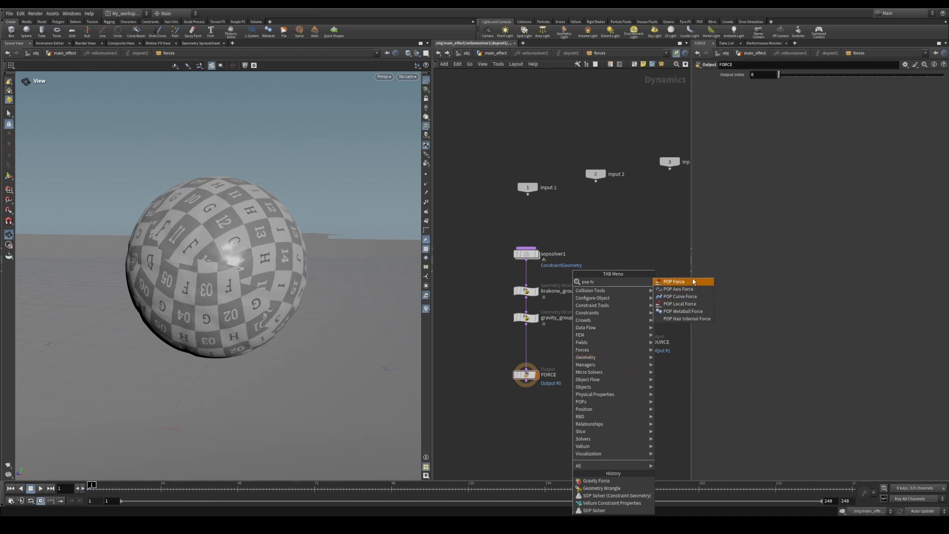
key("Return")
left_click(532, 347)
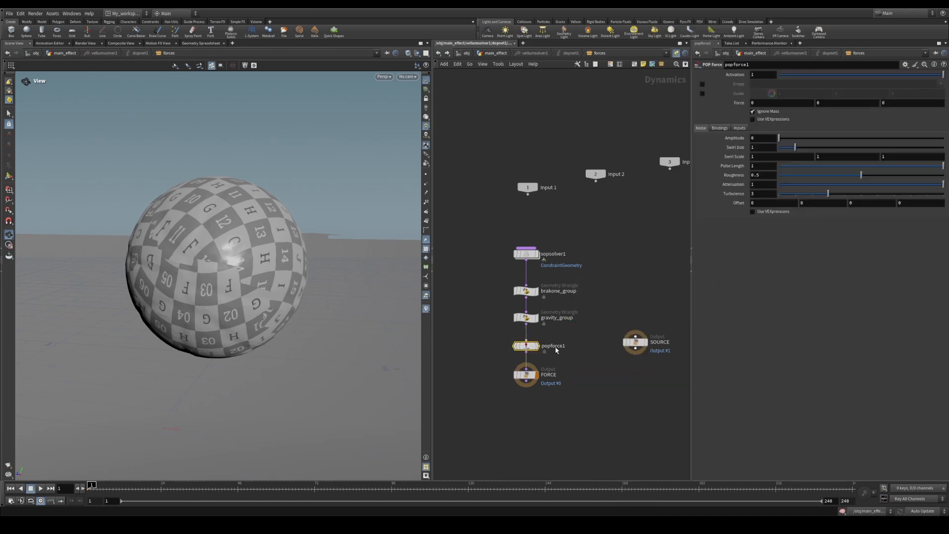
Rename the new POP Force node gravity
double_click(557, 346)
type("grav")
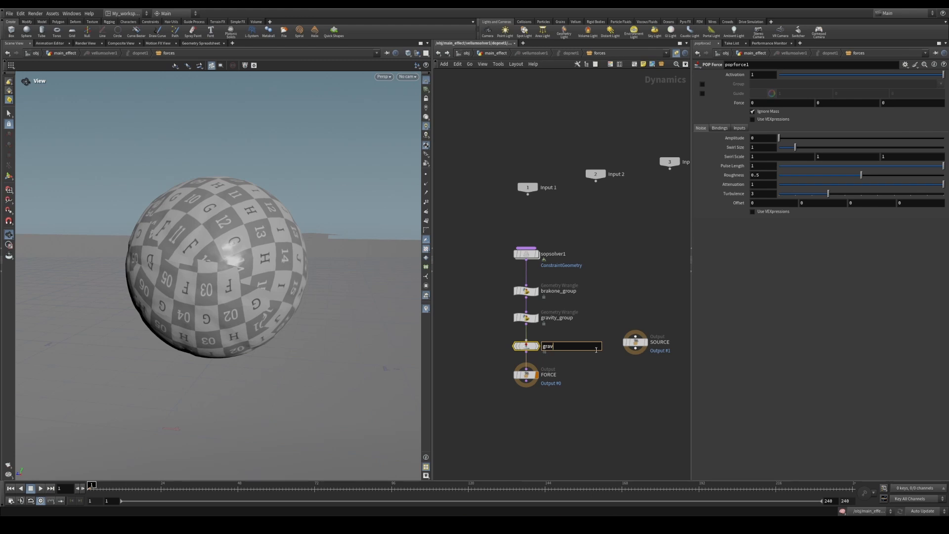
type("ity")
key("Return")
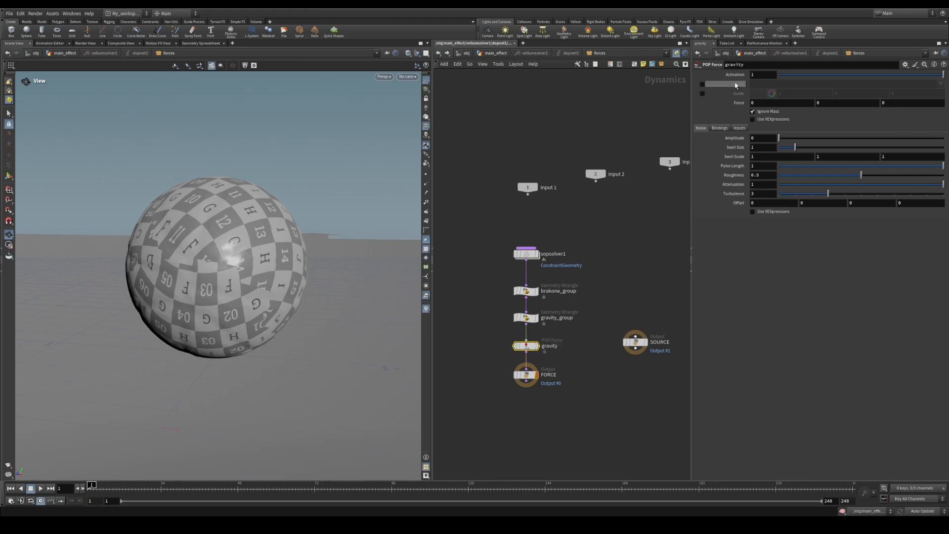
Restrict the POP Force to the gravity group and set its Y force to -9
left_click(703, 84)
left_click(773, 83)
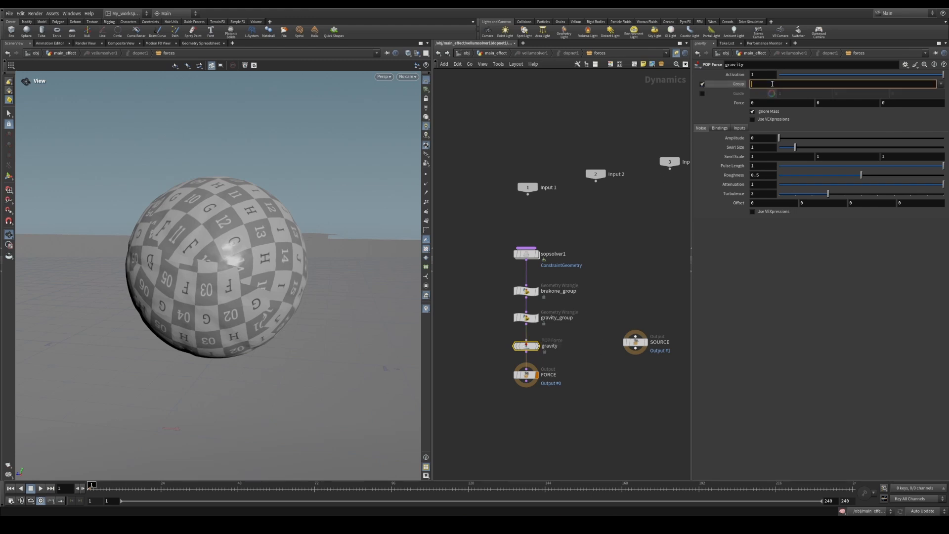
left_click(942, 88)
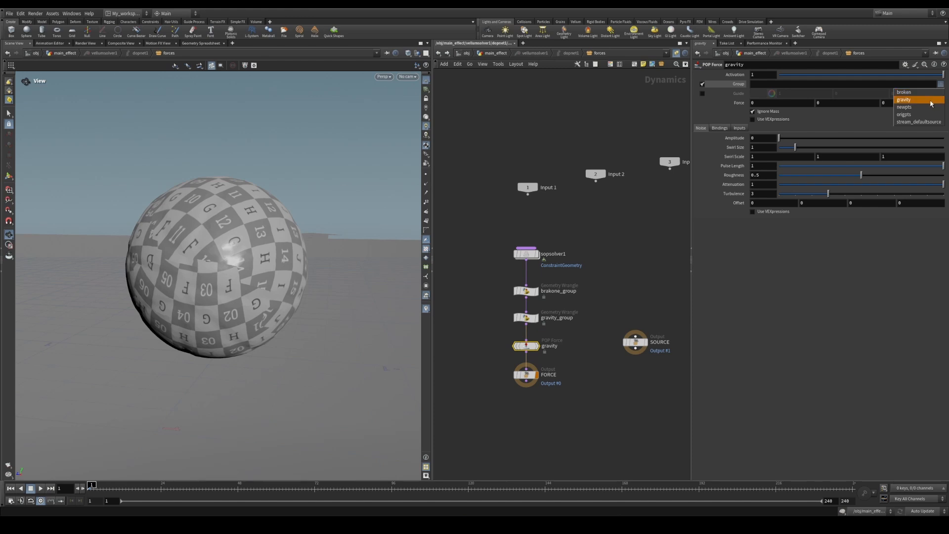
left_click(934, 103)
double_click(827, 103)
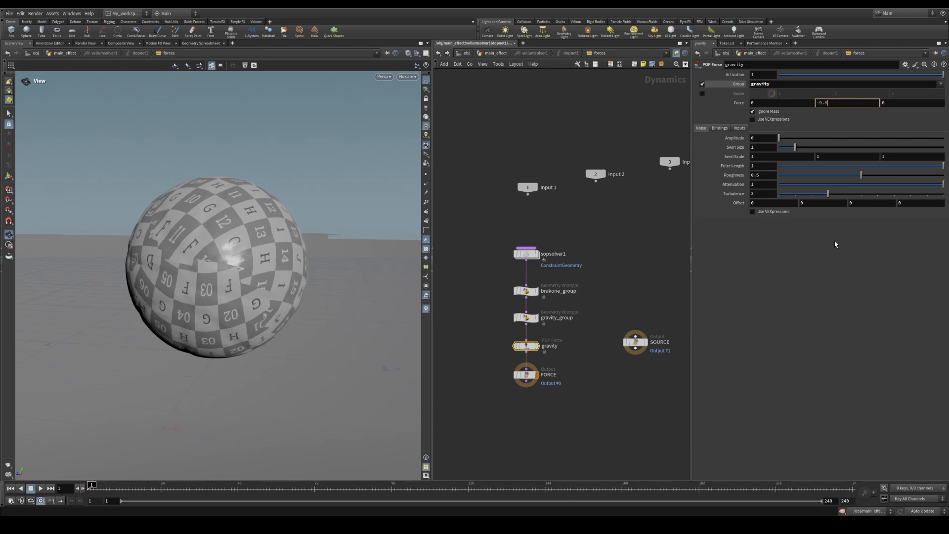
key("Return")
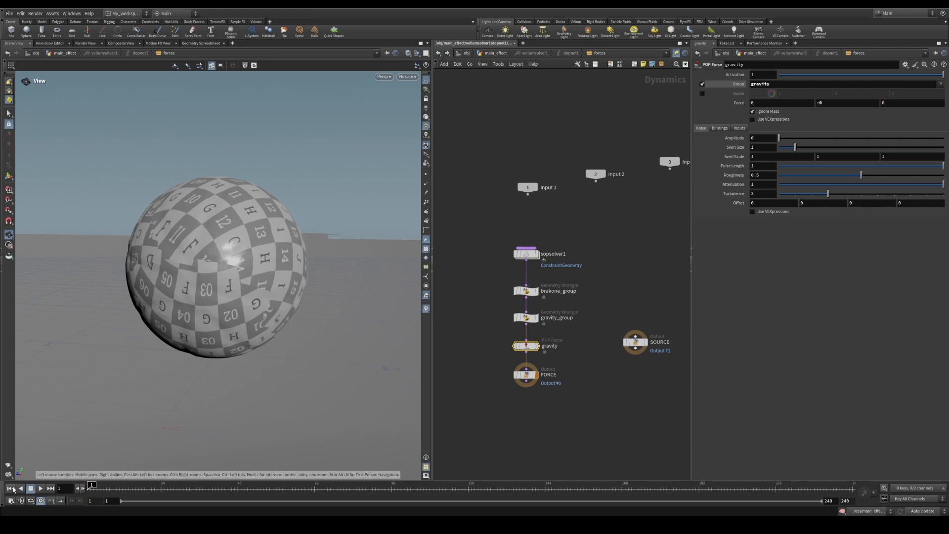
Return to the main_effect network, play the simulation from frame 1 to frame 35 and examine the tearing ball
left_click(41, 488)
left_click(30, 489)
left_click(10, 489)
key("u")
key("u")
key("u")
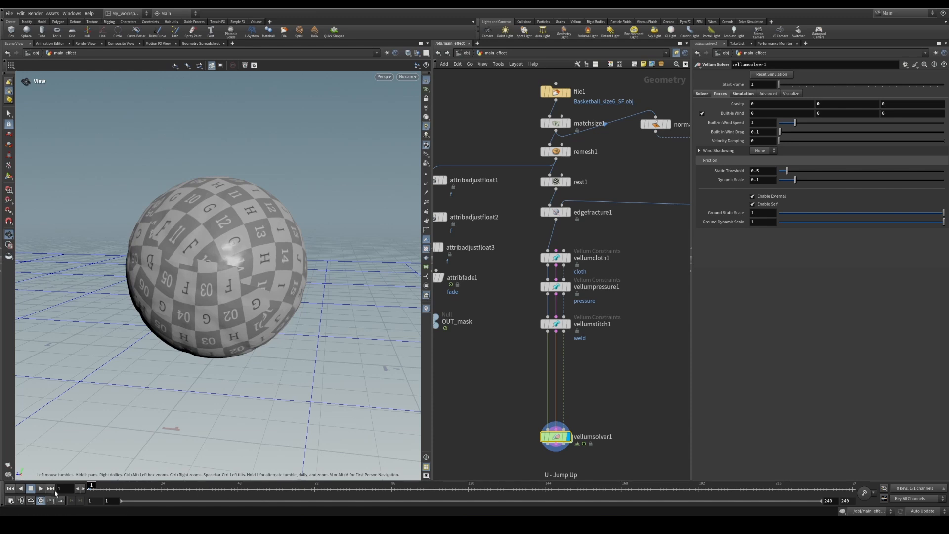
left_click(41, 489)
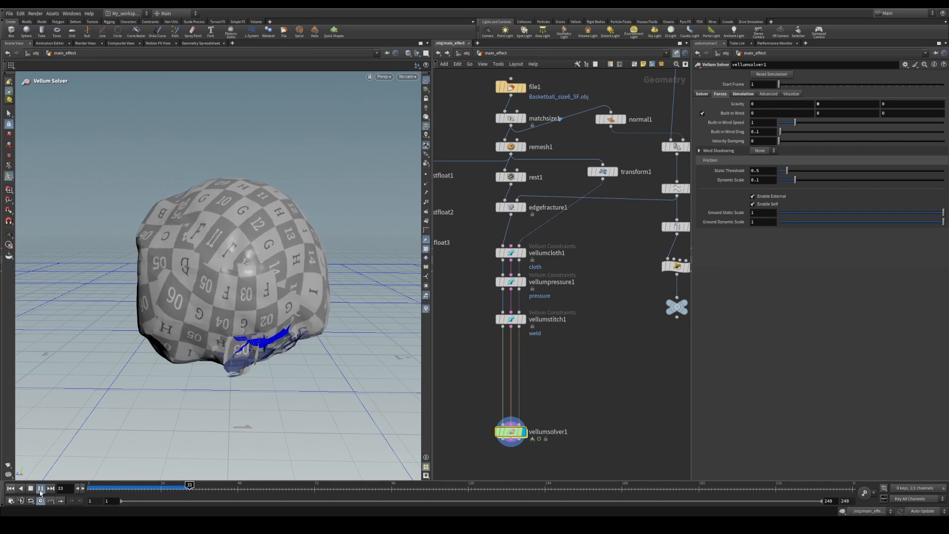
left_click(40, 493)
left_click_drag(251, 277, 218, 267, "alt")
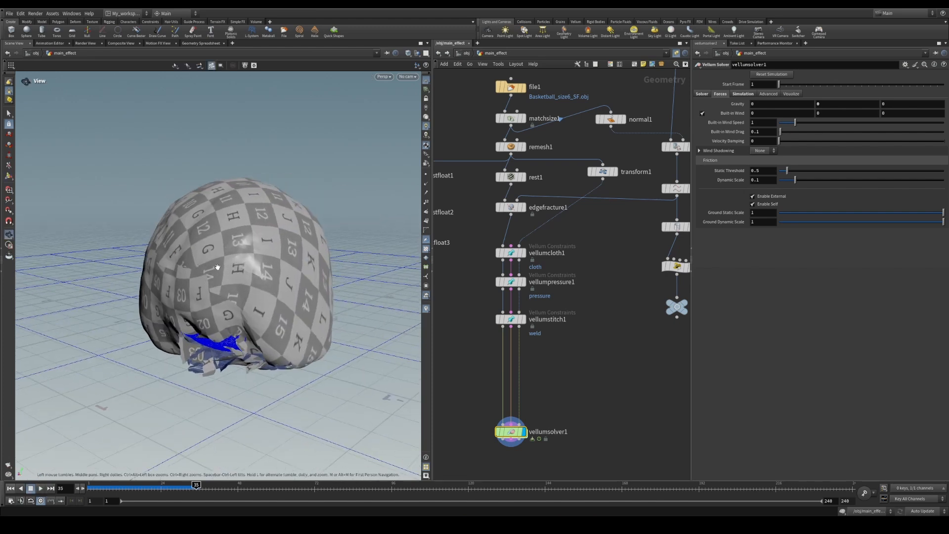
Reopen gravity_group inside vellumsolver1 and complete its condition line as if(f@change > 0.05) i@group_gravity = 1;
double_click(512, 431)
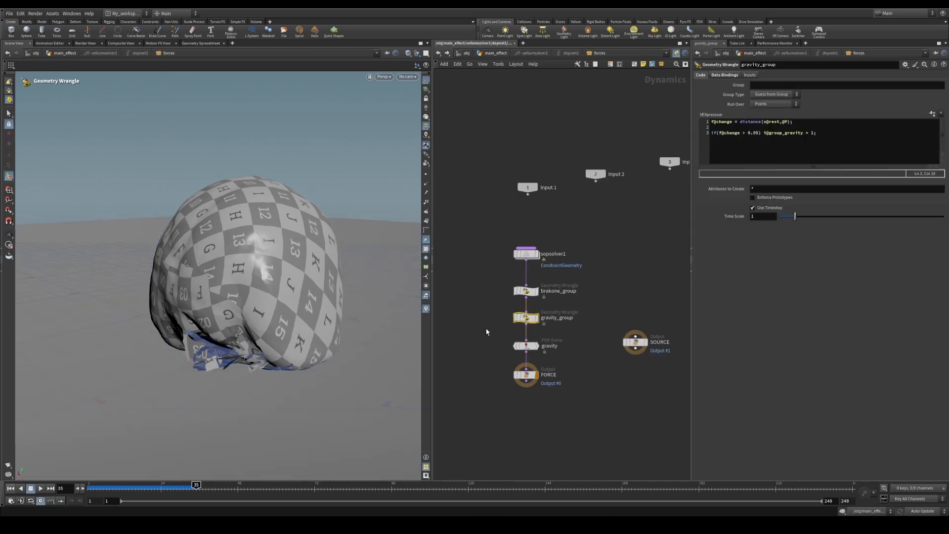
left_click(822, 156)
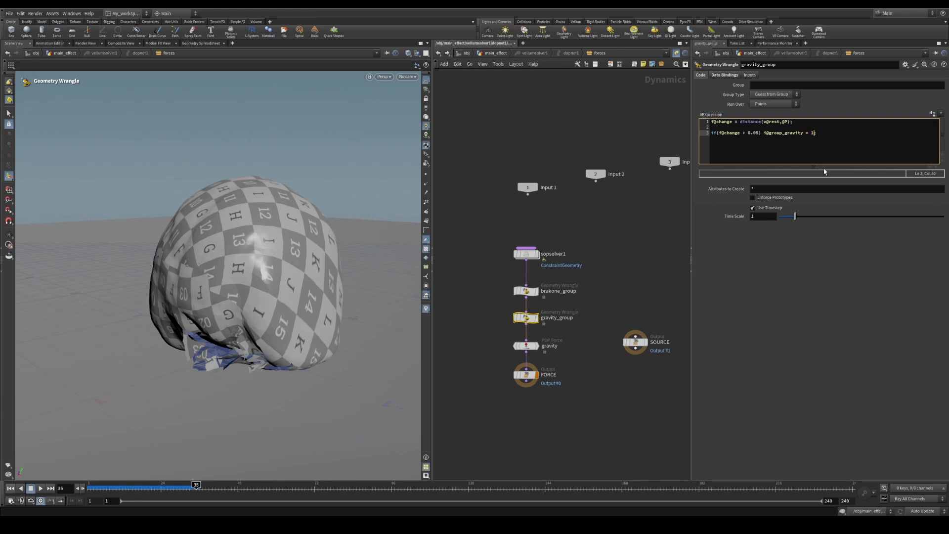
type(";")
left_click(831, 267)
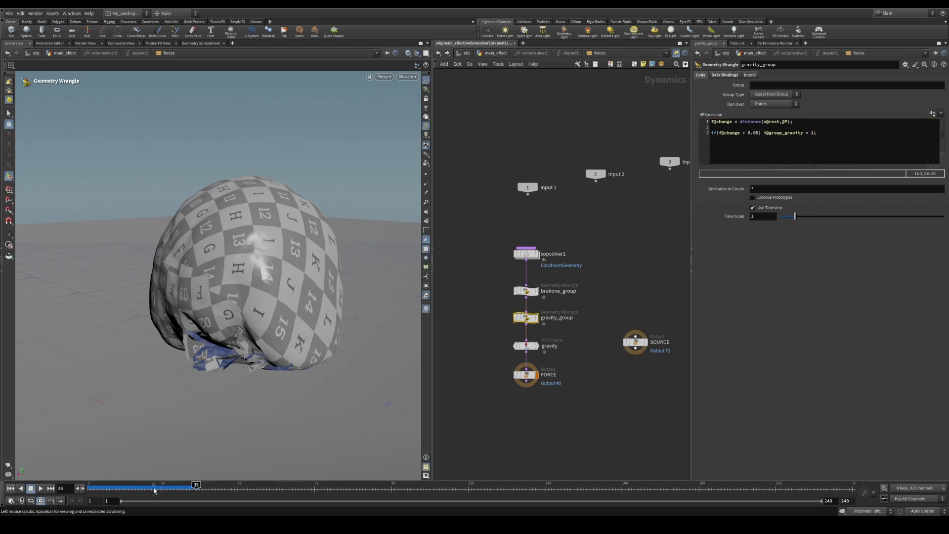
Rewind to frame 1, return to main_effect and replay the simulation to check how the torn pieces fall
left_click_drag(154, 489, 91, 488)
left_click(495, 53)
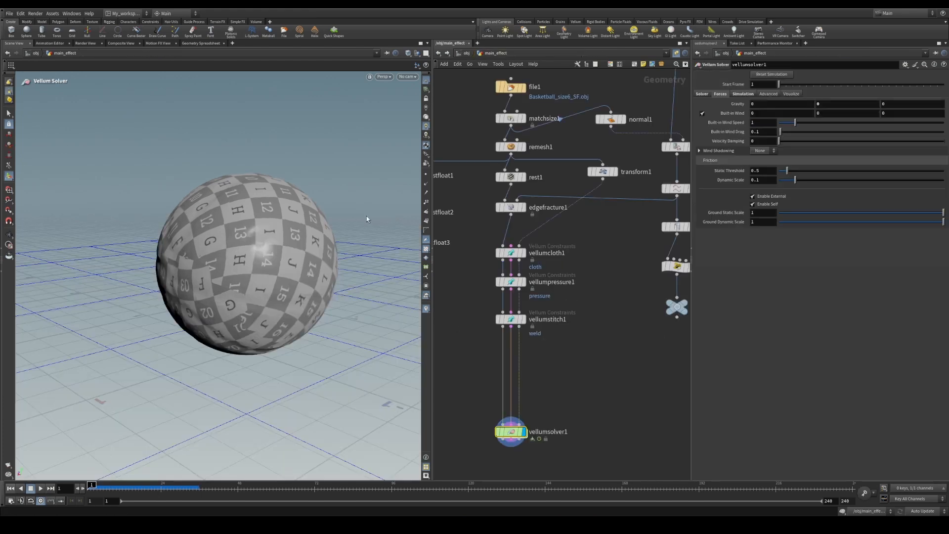
left_click(40, 489)
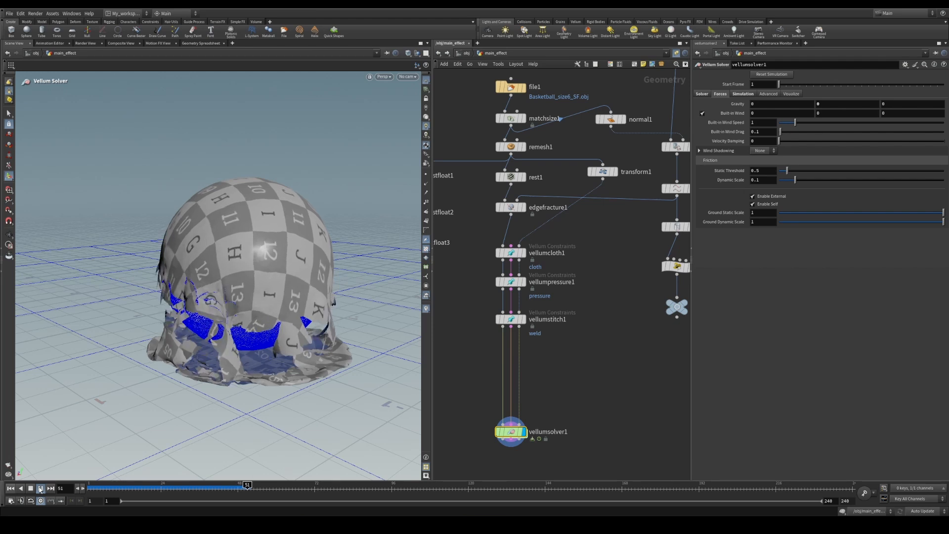
Add a Vellum Post-Process node below vellumsolver1, wire the solver's outputs into it and display its result
middle_click_drag(568, 361, 598, 273)
key("Tab")
type("ve")
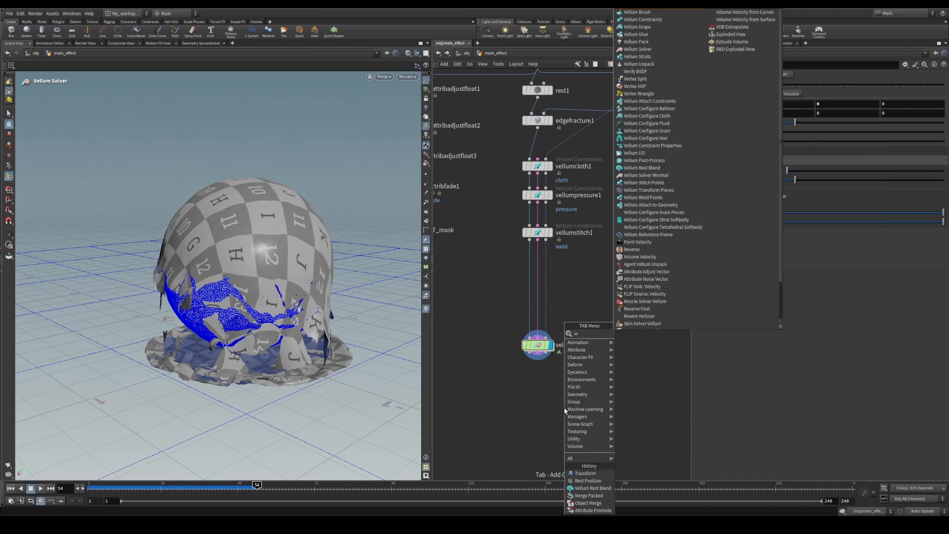
type("pop")
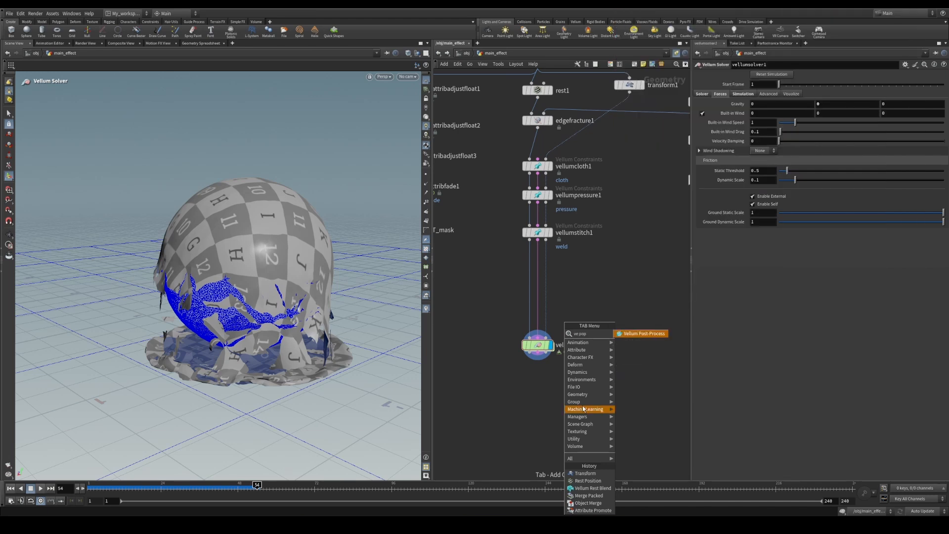
left_click(622, 334)
left_click(533, 387)
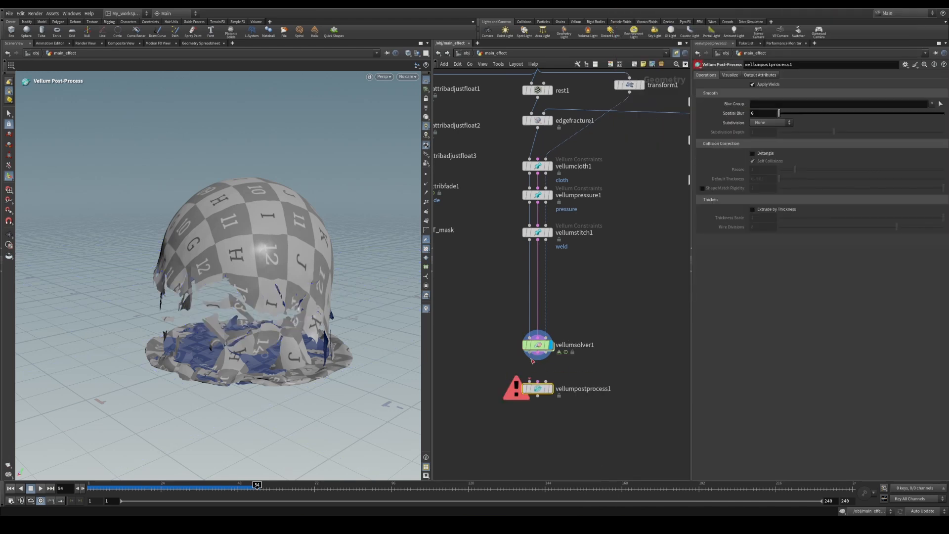
left_click(550, 388)
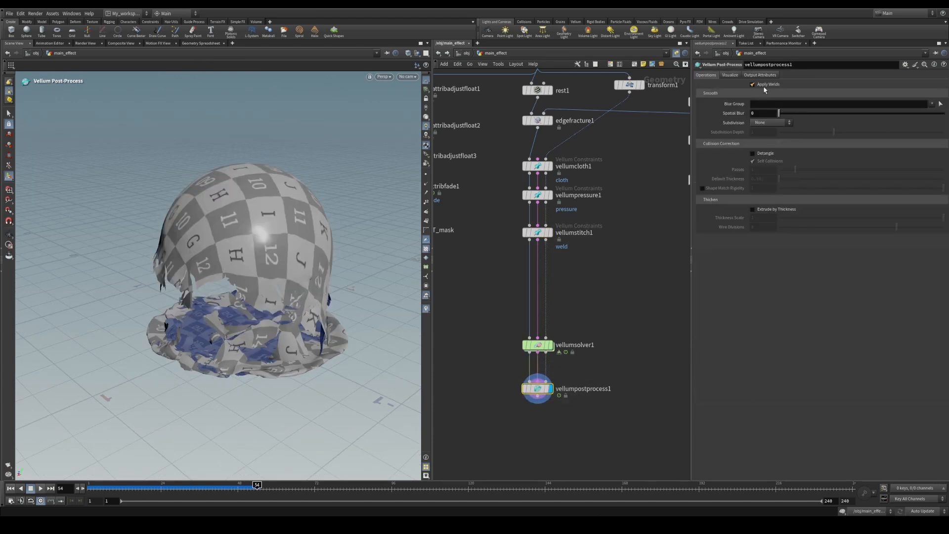
Turn Apply Welds off and back on in vellumpostprocess1, comparing the ball's surface up close
left_click(754, 84)
key("Escape")
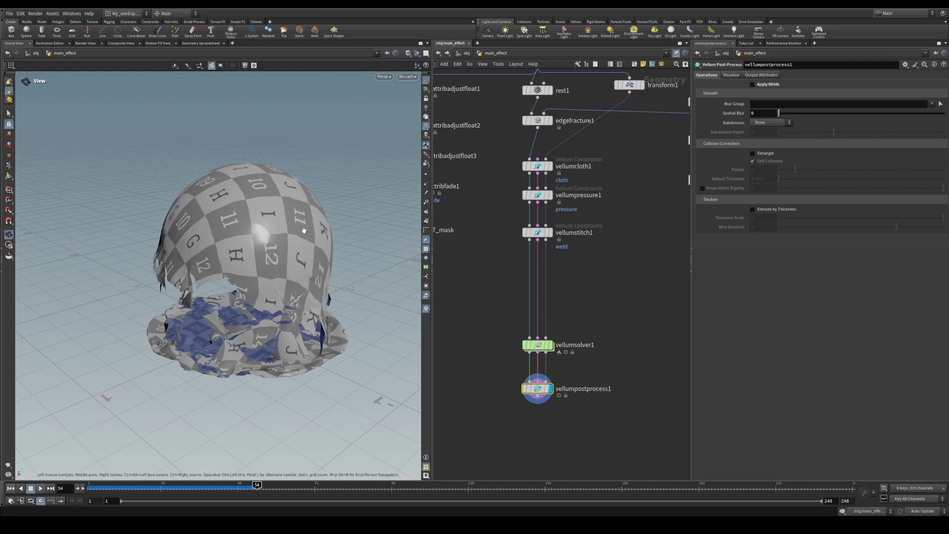
scroll(257, 245, "up", 10)
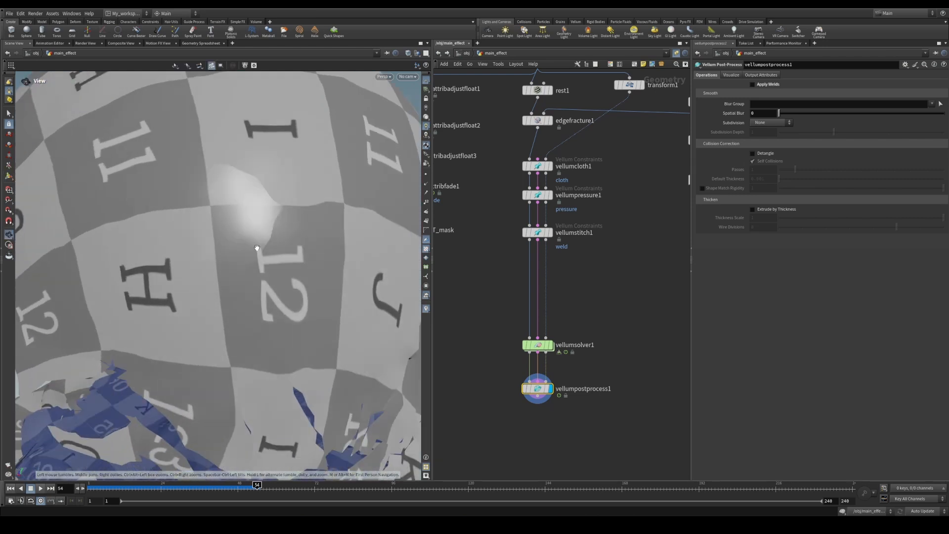
key("Return")
left_click(768, 86)
key("Escape")
scroll(291, 217, "down", 12)
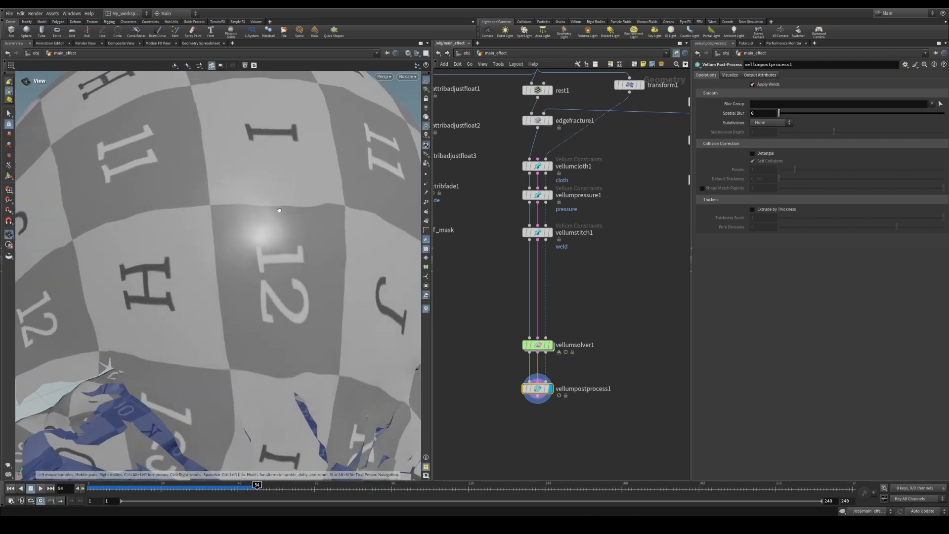
scroll(293, 229, "up", 5)
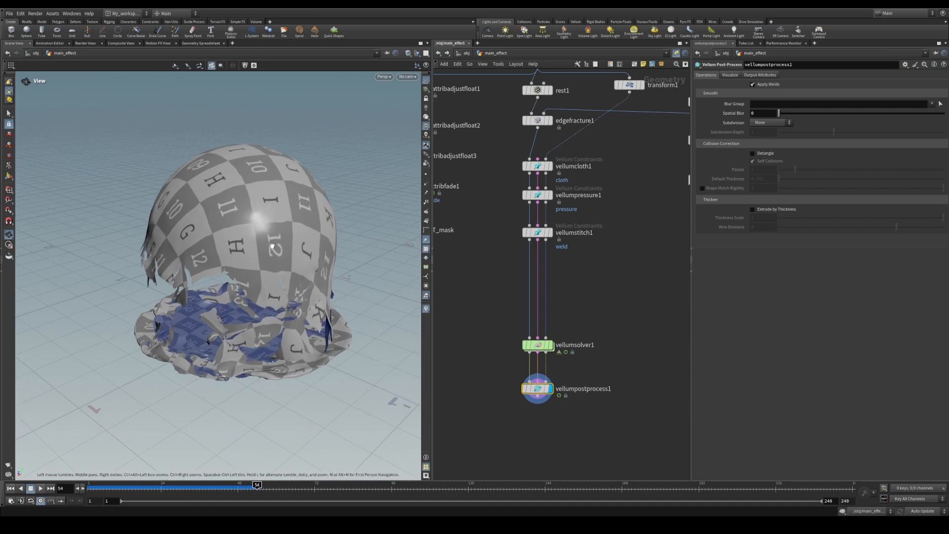
Scrub the timeline to frame 51 and inspect the post-processed torn ball from slightly different angles
key("Return")
middle_click_drag(558, 409, 558, 384)
mouse_move(535, 365)
left_mouse_down()
mouse_move(564, 379)
mouse_move(538, 363)
left_mouse_up()
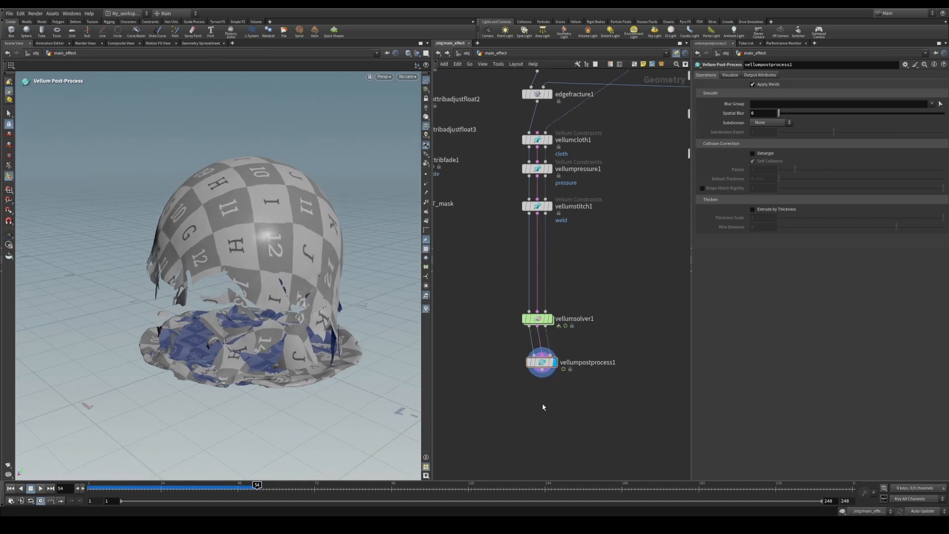
middle_click_drag(538, 364, 535, 356)
left_click_drag(207, 484, 248, 490)
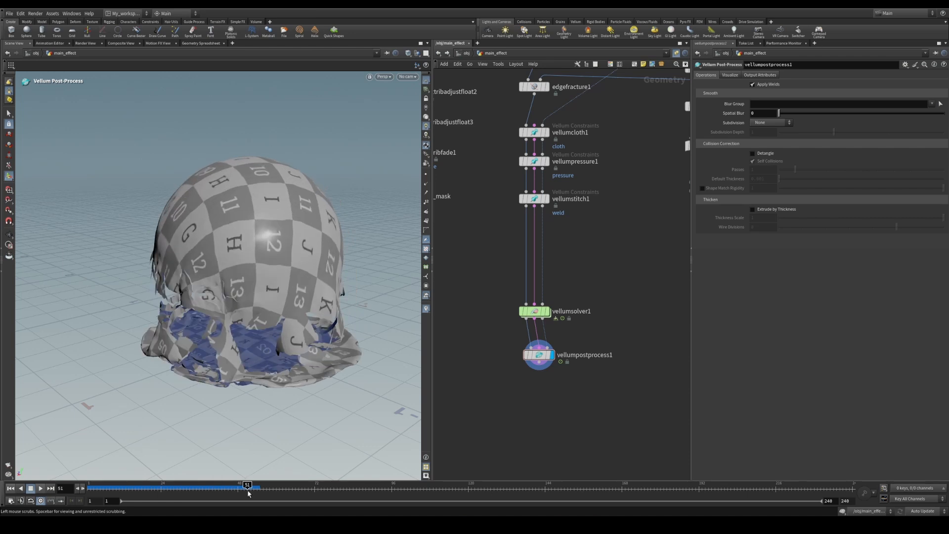
mouse_move(292, 346)
left_mouse_down("alt")
mouse_move(306, 332)
mouse_move(286, 330)
left_mouse_up("alt")
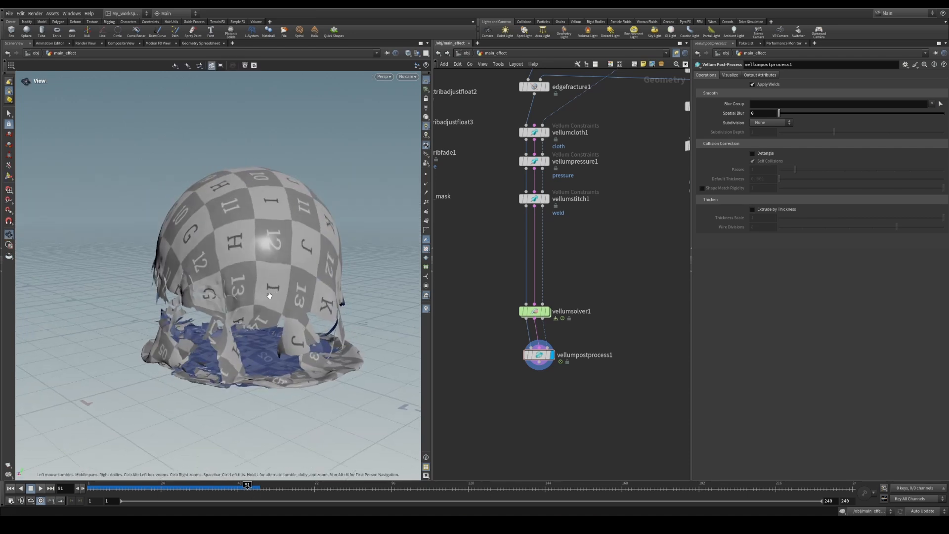
left_click_drag(310, 293, 297, 280, "alt")
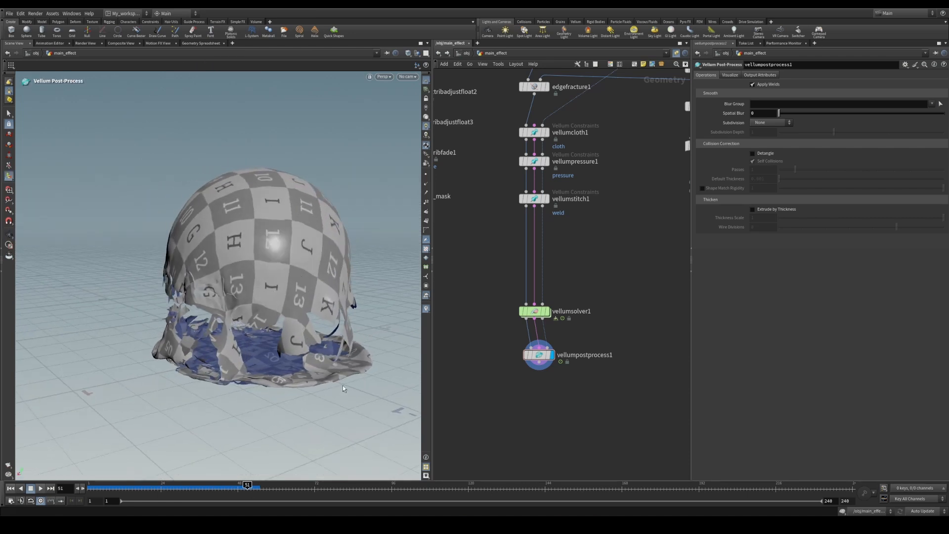
Scrub the post-processed ball back to frame 20 and replay the simulation from there to watch it tear and collapse
middle_click_drag(301, 272, 283, 284, "alt")
left_click_drag(283, 285, 316, 290, "alt")
left_click_drag(249, 486, 147, 487)
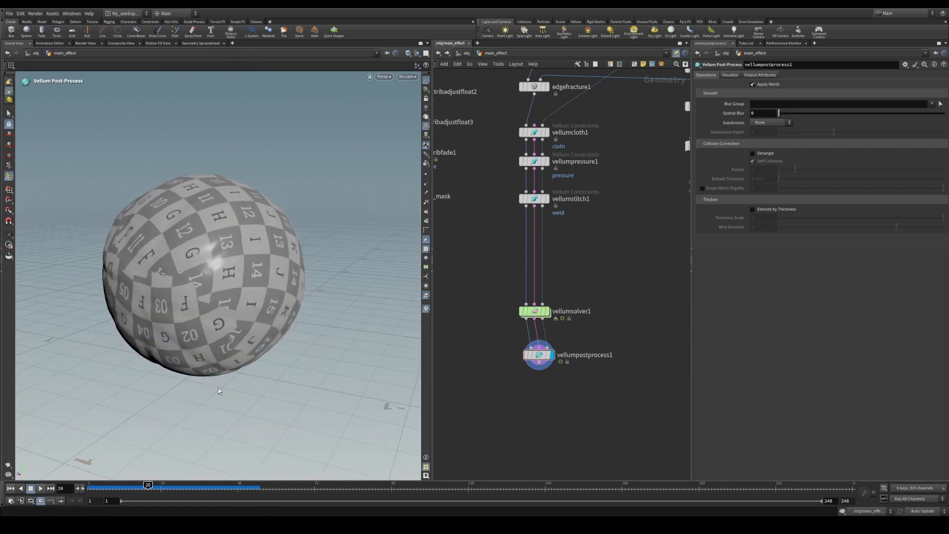
scroll(255, 294, "down", 3)
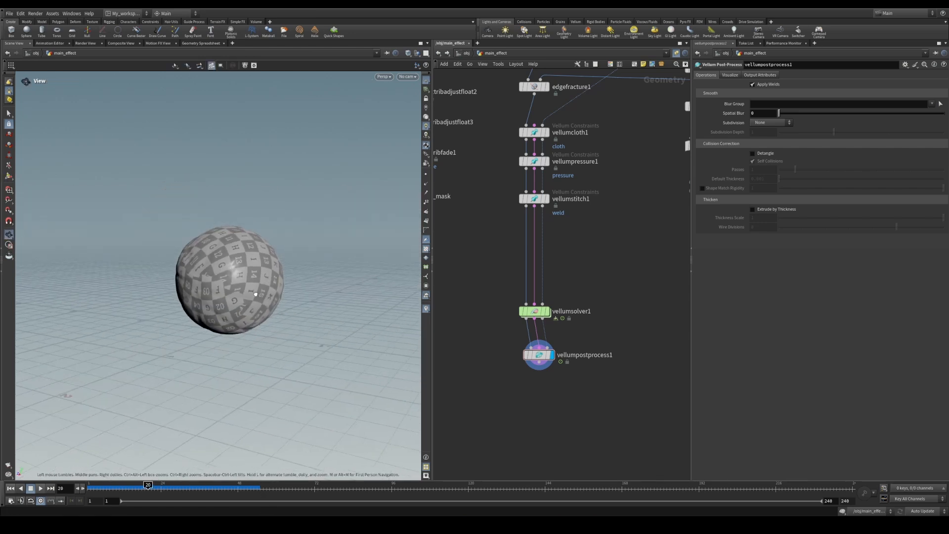
left_click(43, 488)
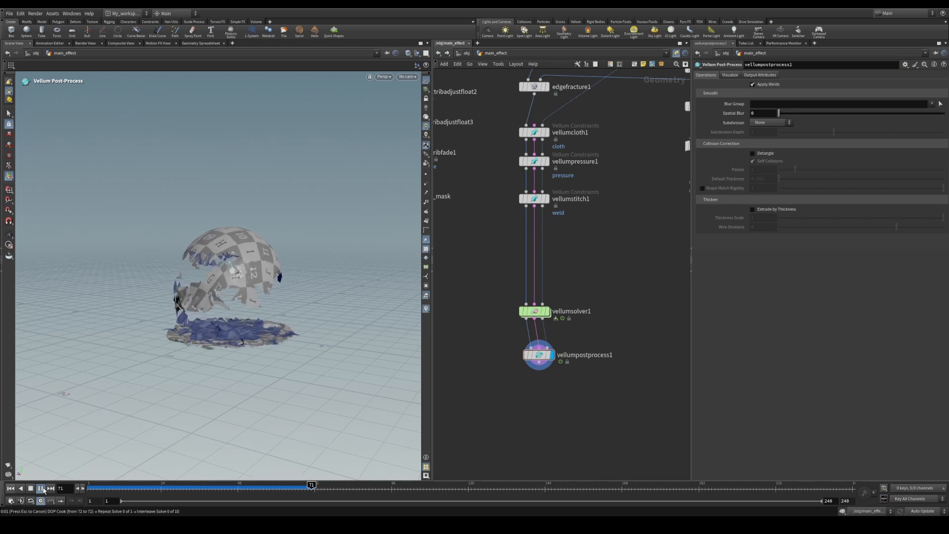
left_click(42, 489)
Add a File Cache node below vellumpostprocess1, set its base name to ball and save the simulation to disk
key("Tab")
type("n")
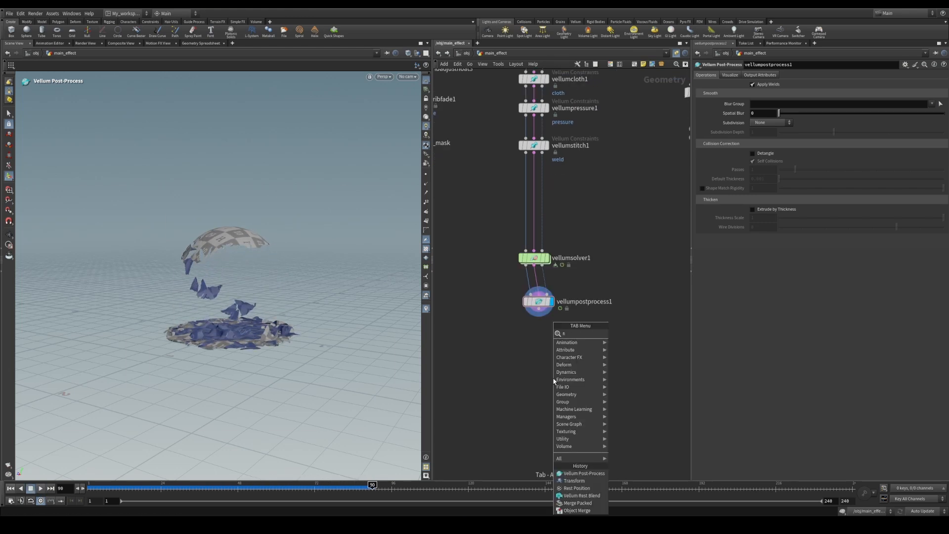
type("lec")
key("Return")
left_click(539, 348)
left_click_drag(802, 94, 707, 103)
type("ball")
left_click(767, 147)
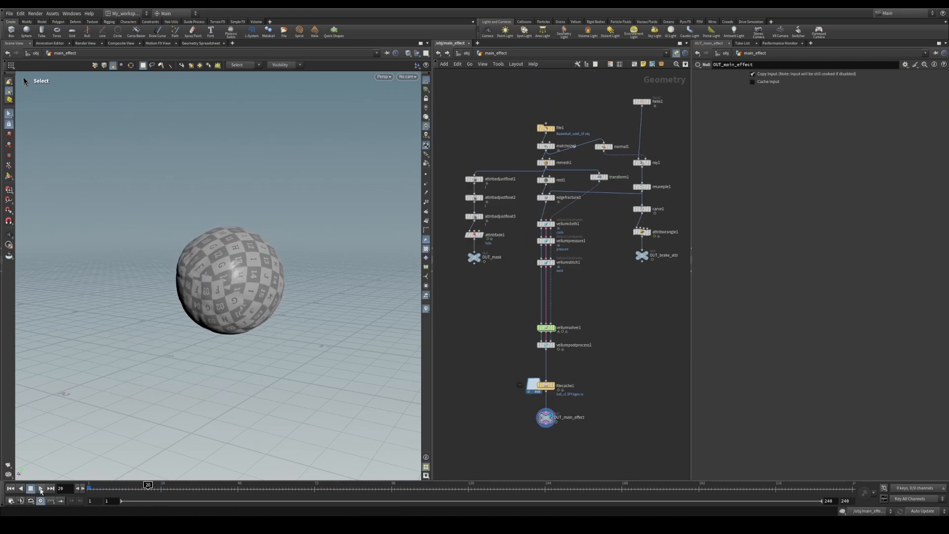
Play the cached animation at OUT_main_effect, then display OUT_mask and play it to review the spreading mask
left_click(41, 489)
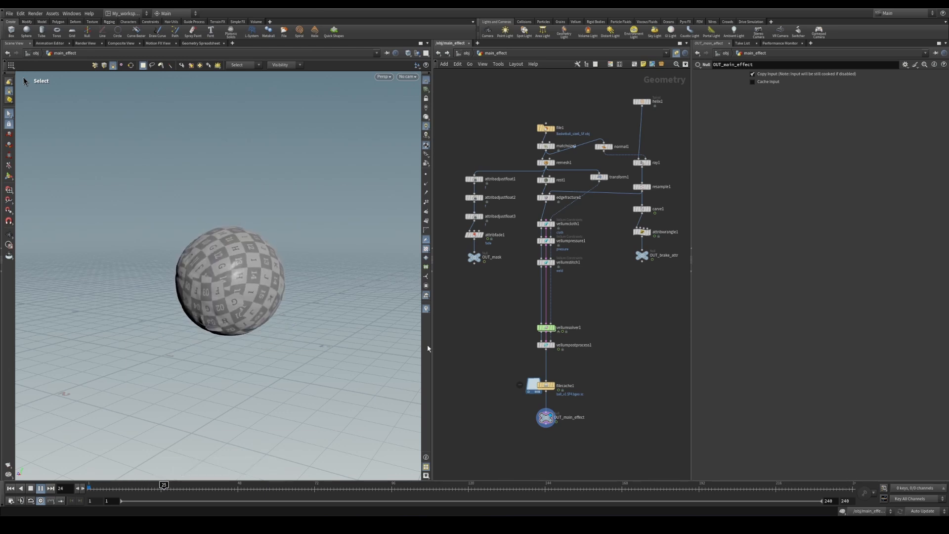
mouse_move(275, 488)
left_mouse_down()
mouse_move(157, 487)
mouse_move(277, 487)
left_mouse_up()
left_click(475, 257)
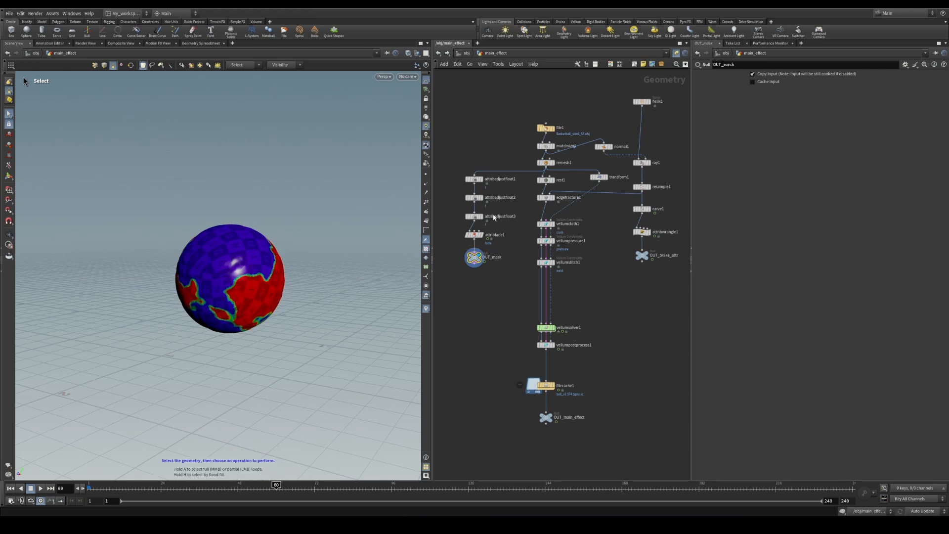
middle_click_drag(505, 288, 503, 289)
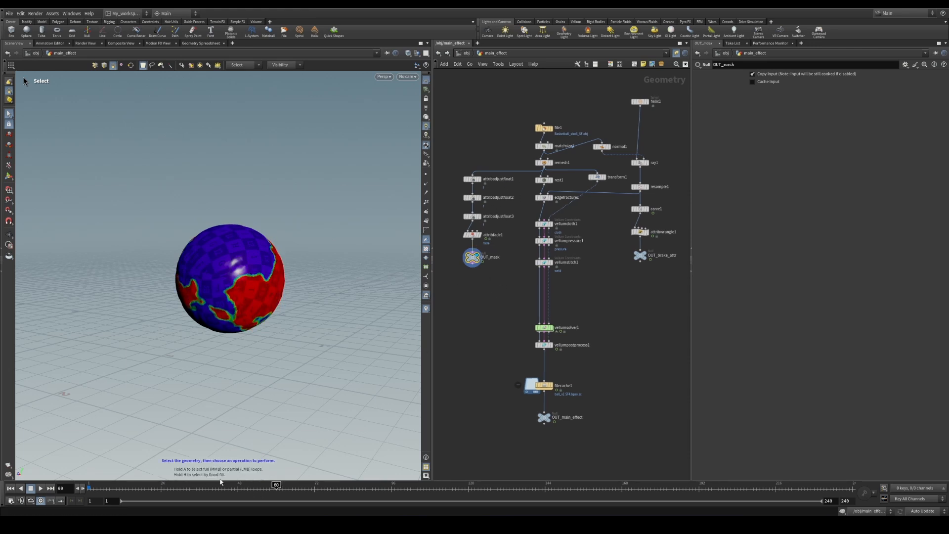
left_click(221, 484)
left_click(41, 488)
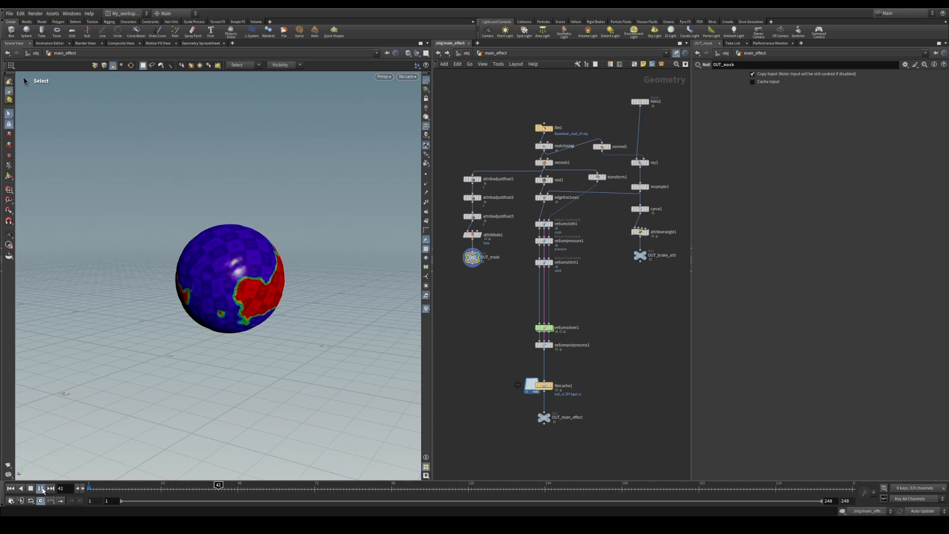
left_click(41, 489)
Display OUT_brake_attr and scrub to frame 64 to review the break curve, then inspect vellumstitch1's weld settings
left_click_drag(677, 246, 618, 277)
left_click(648, 255)
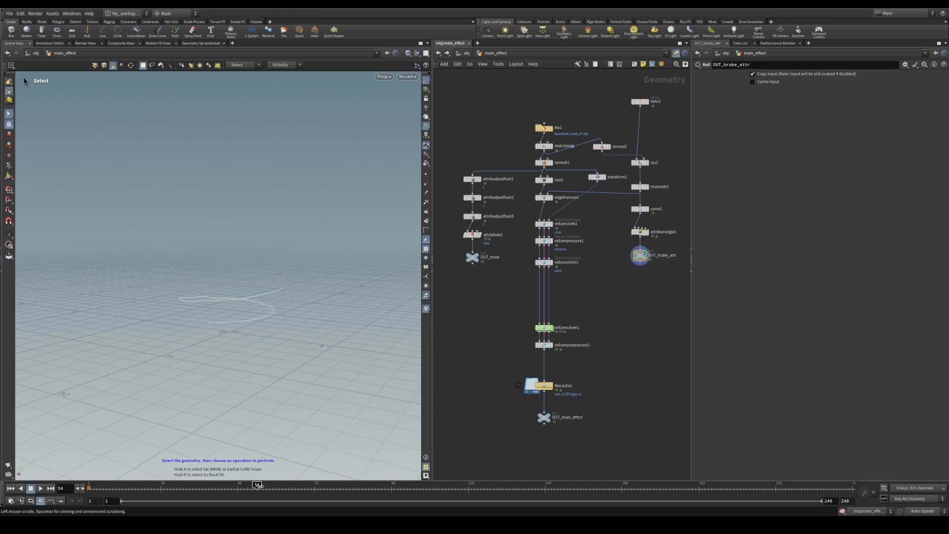
left_click_drag(257, 486, 289, 486)
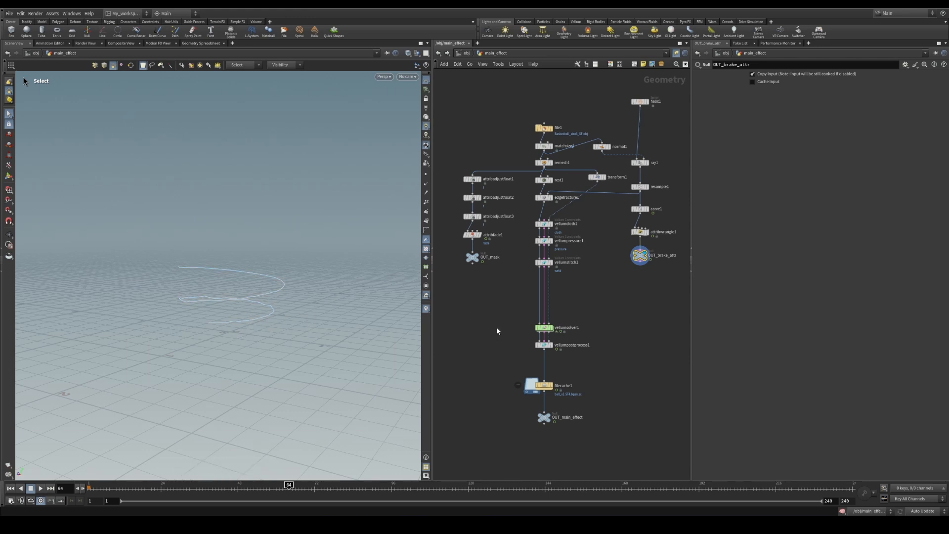
left_click(544, 262)
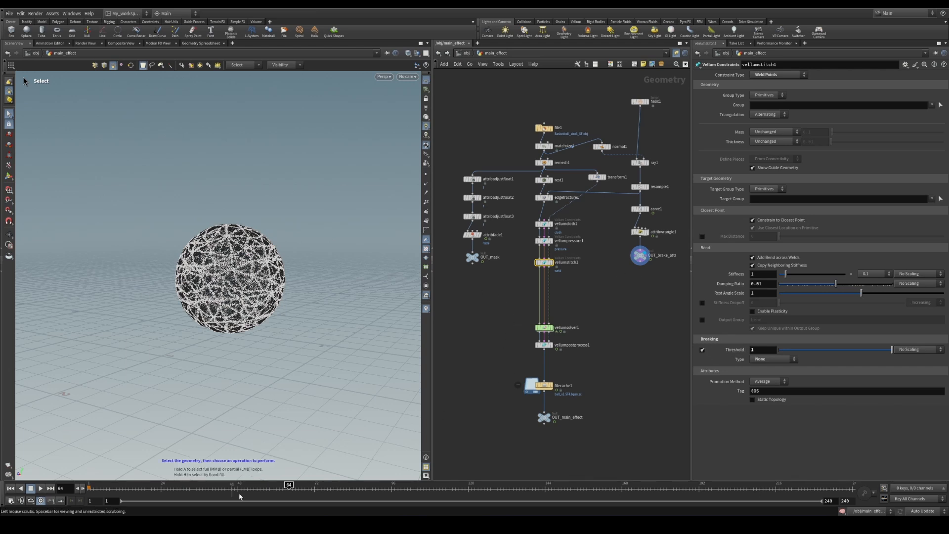
Display filecache1 and OUT_main_effect, then scrub to frame 112 to review the collapsed ball
left_click(555, 389)
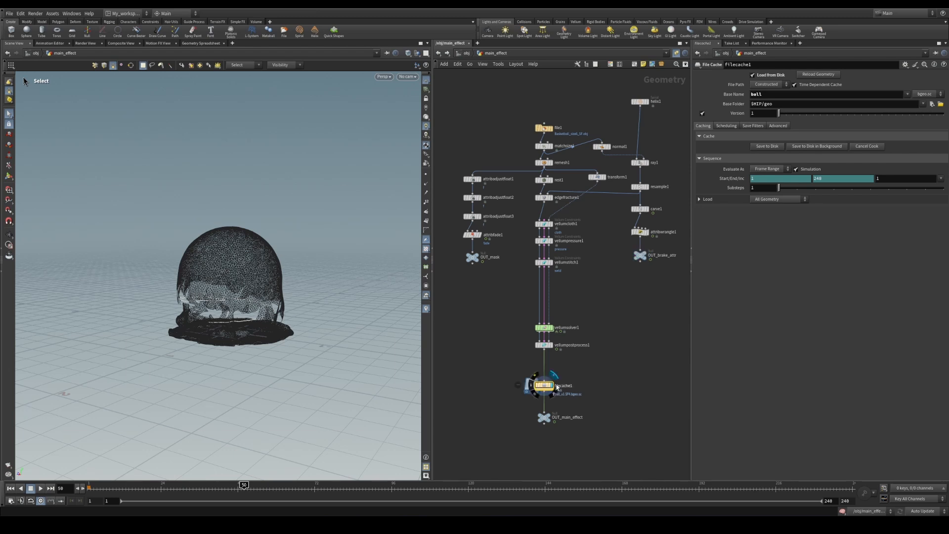
left_click(552, 417)
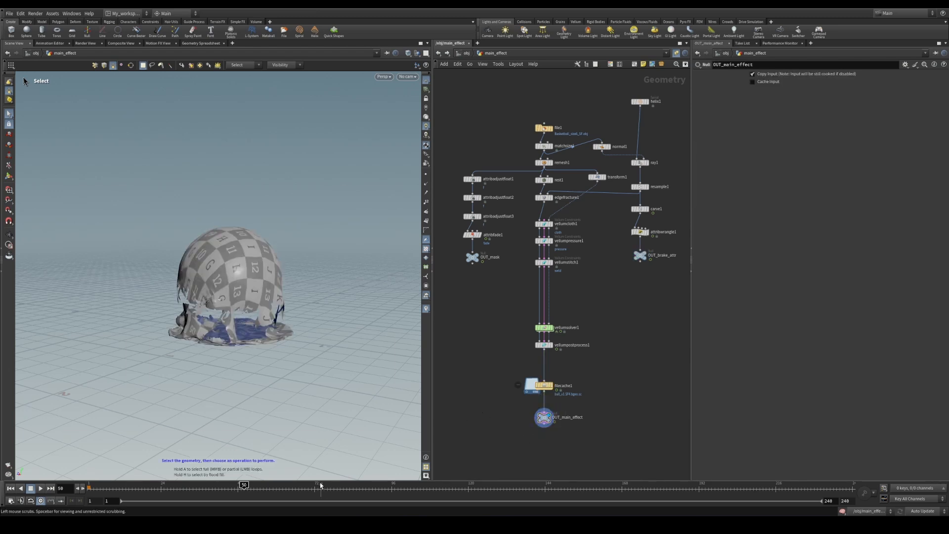
left_click_drag(243, 487, 443, 488)
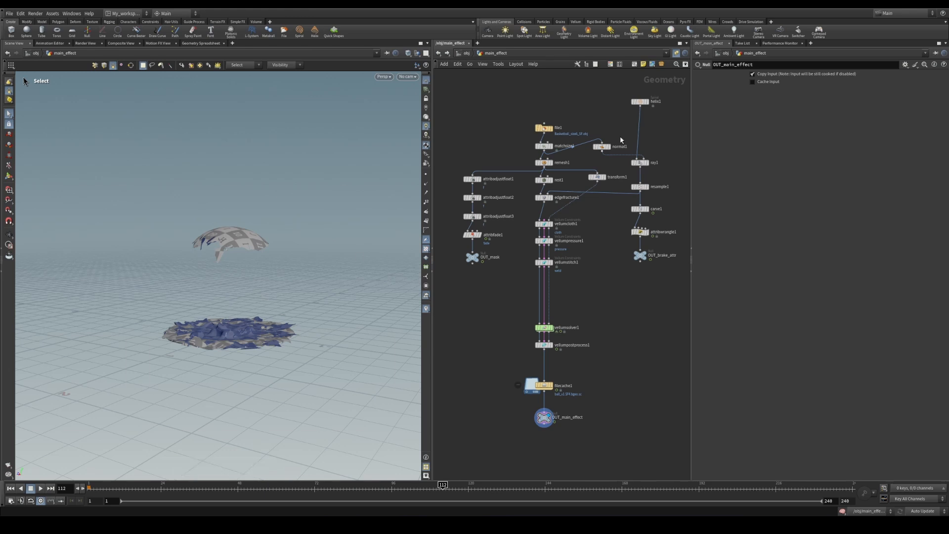
Switch to the Solaris desktop, go into main_effect in the object network and copy the OUT_main_effect node
left_click(147, 16)
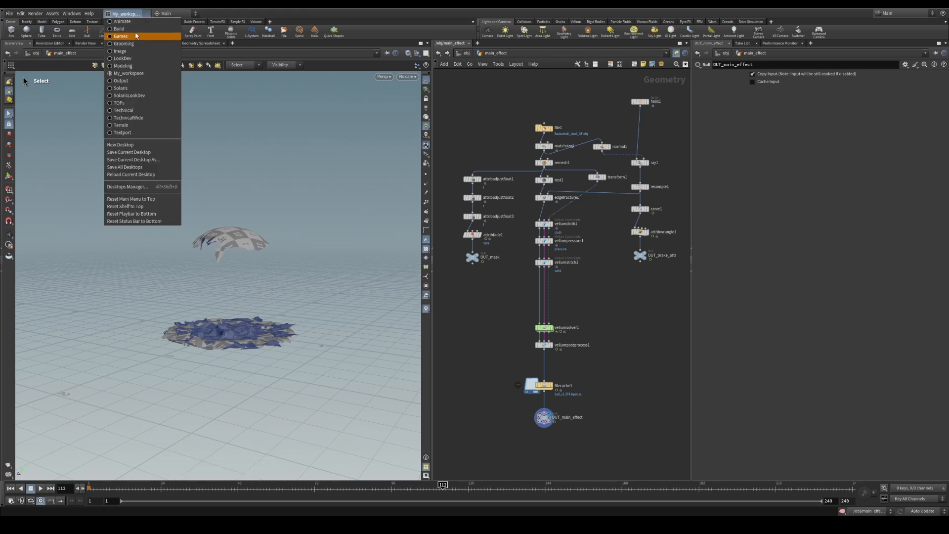
left_click(213, 149)
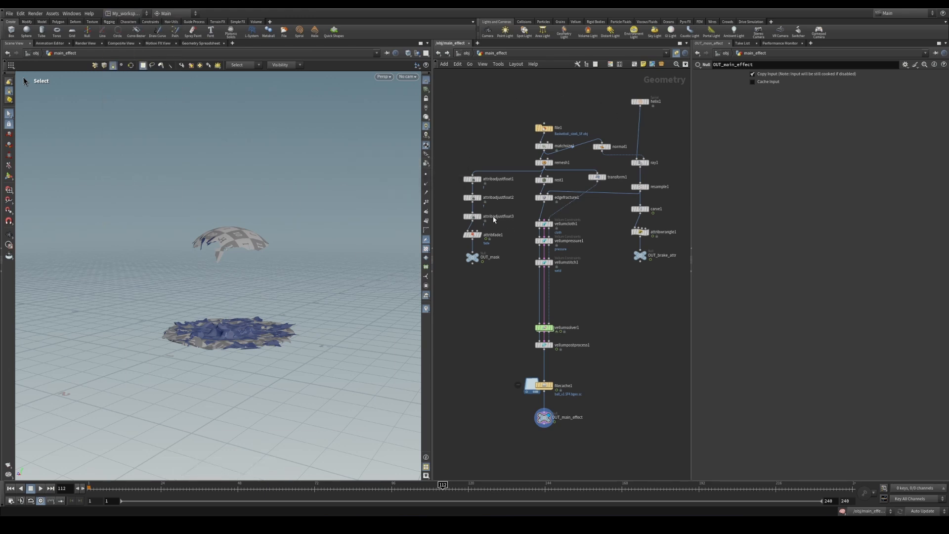
key("n")
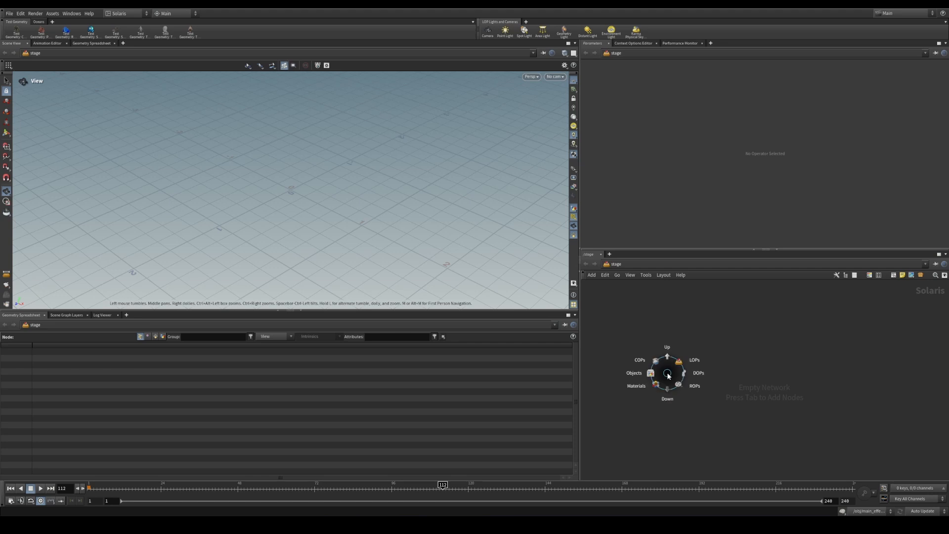
left_click(642, 373)
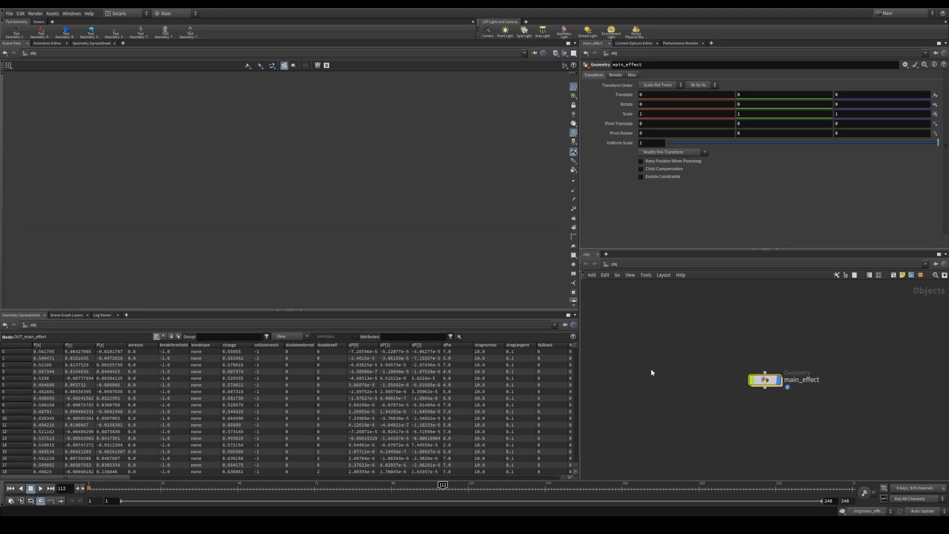
double_click(761, 382)
left_click_drag(785, 491, 787, 487)
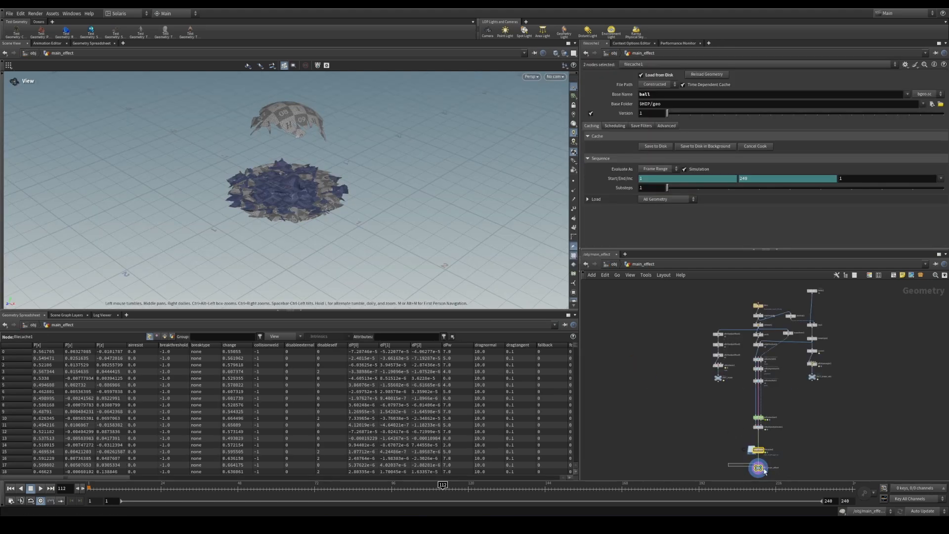
key("ctrl+c")
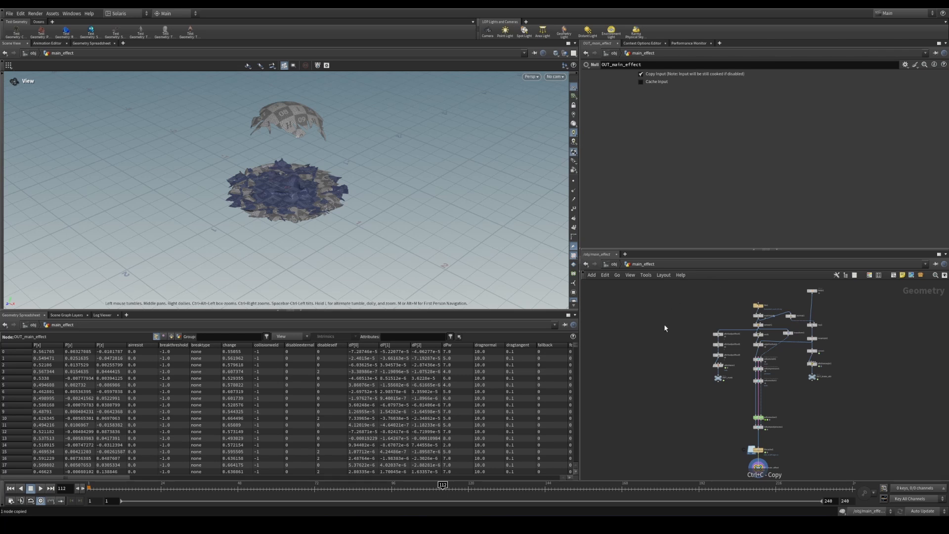
Return to the Solaris stage network and start a node search there
key("n")
left_click(691, 317)
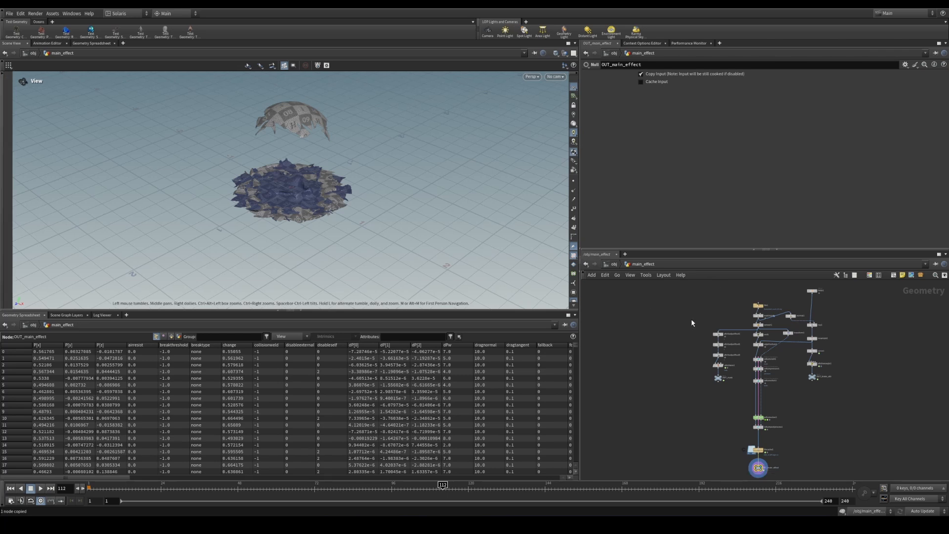
key("Tab")
type("s")
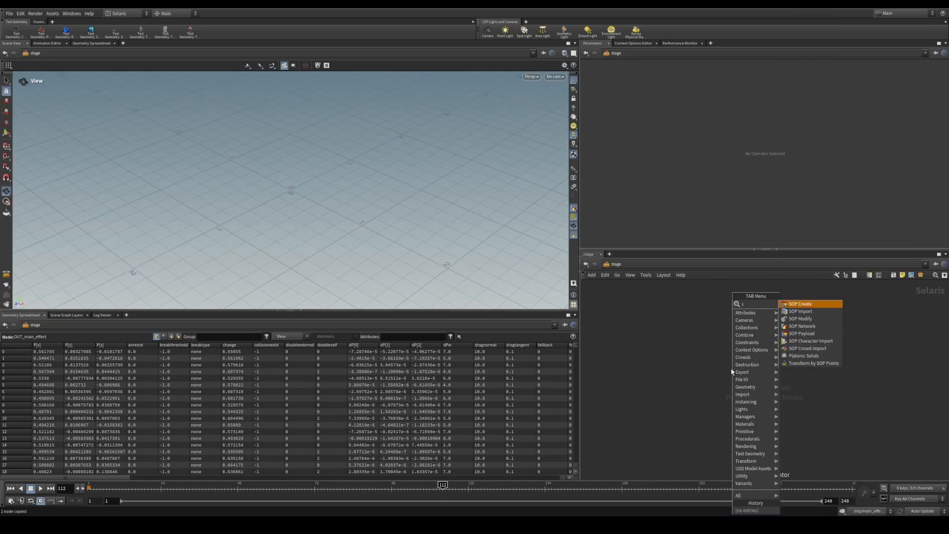
type("op im")
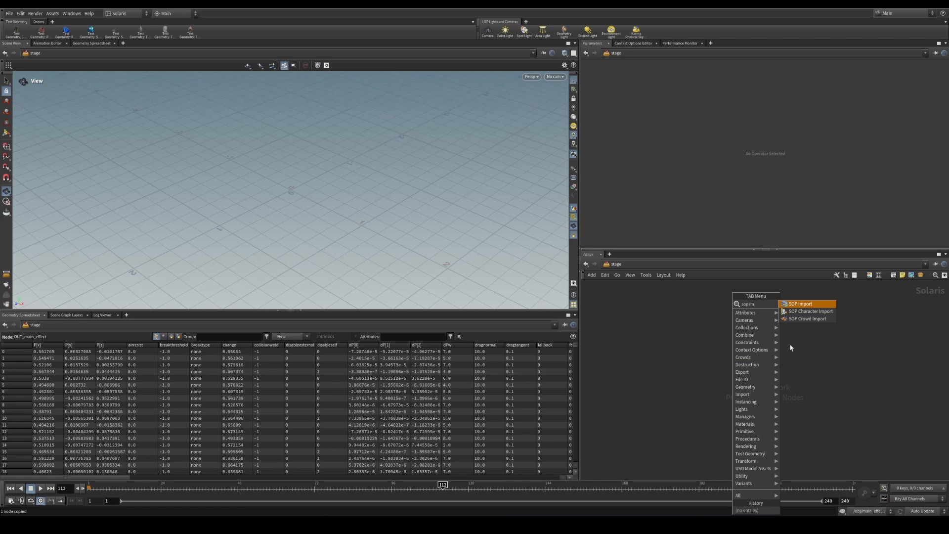
key("BackSpace")
key("BackSpace")
key("BackSpace")
key("BackSpace")
key("BackSpace")
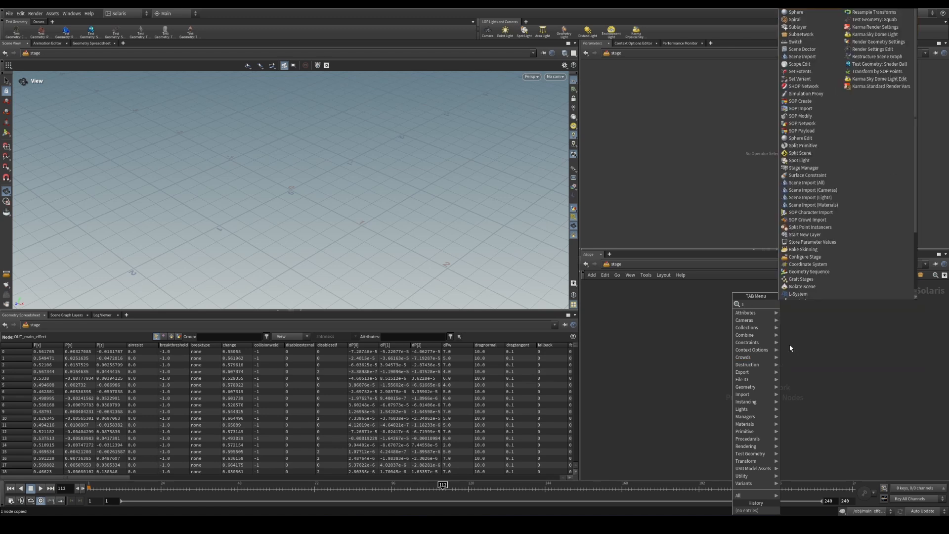
Add a Scene Import node to the stage network
type("cene")
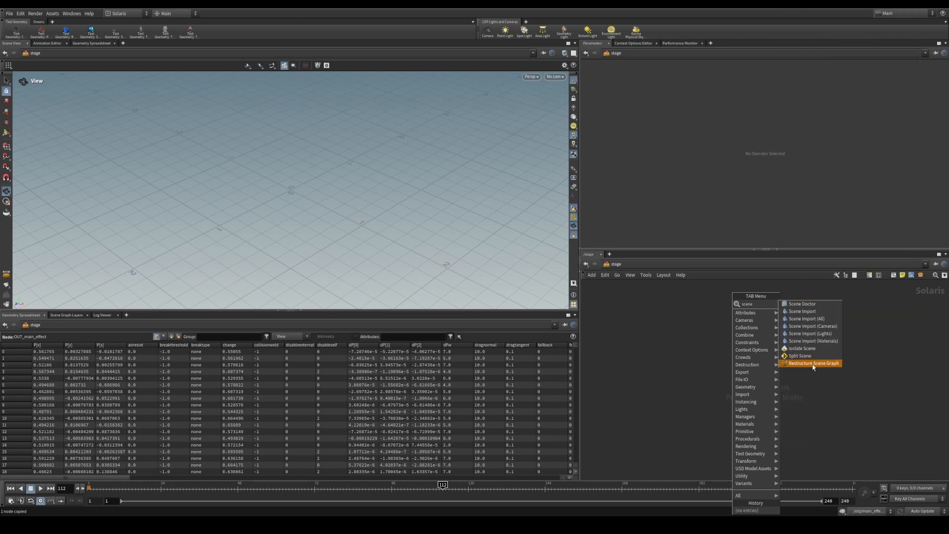
left_click(814, 312)
left_click(740, 318)
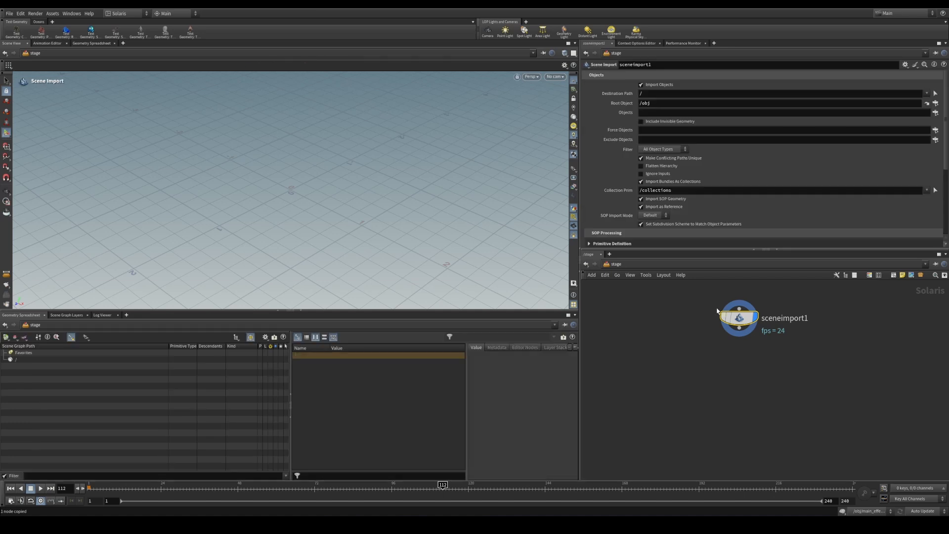
Set sceneimport1's Objects to /obj/main_effect and check the imported ball from another angle
left_click(655, 112)
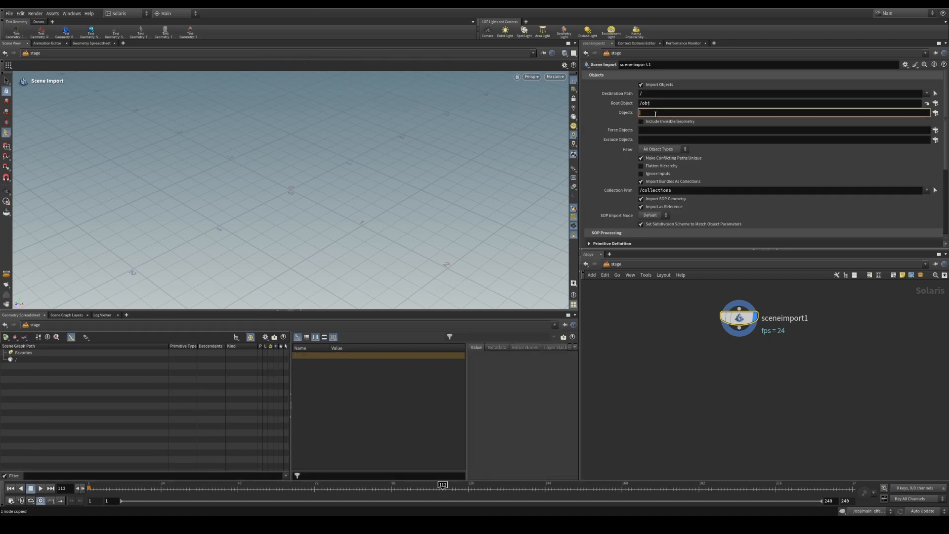
key("ctrl+v")
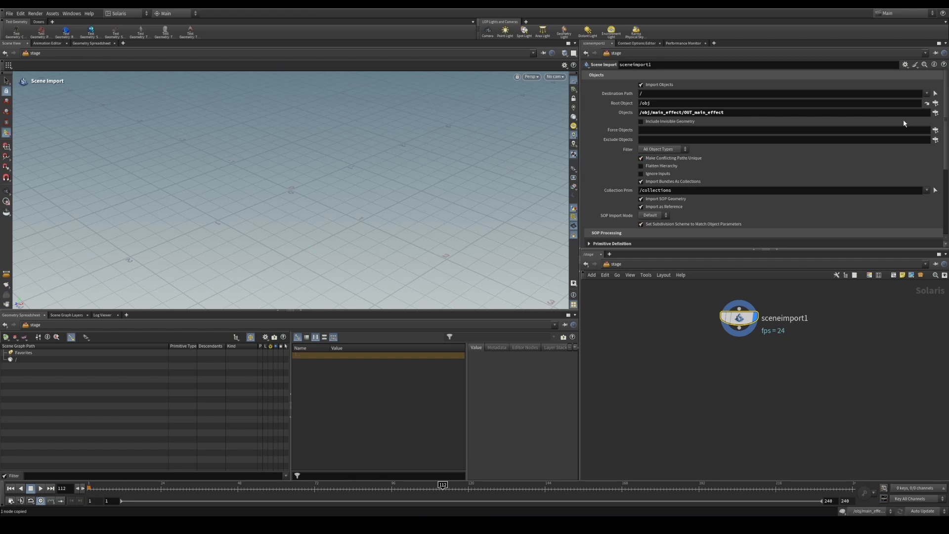
left_click(936, 112)
left_click(841, 41)
left_click(822, 248)
key("Escape")
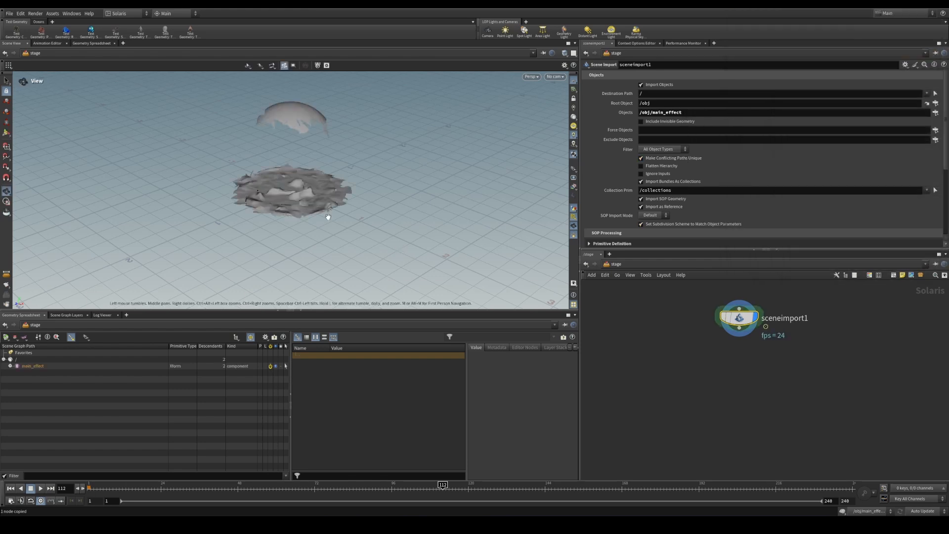
left_click_drag(329, 212, 256, 200)
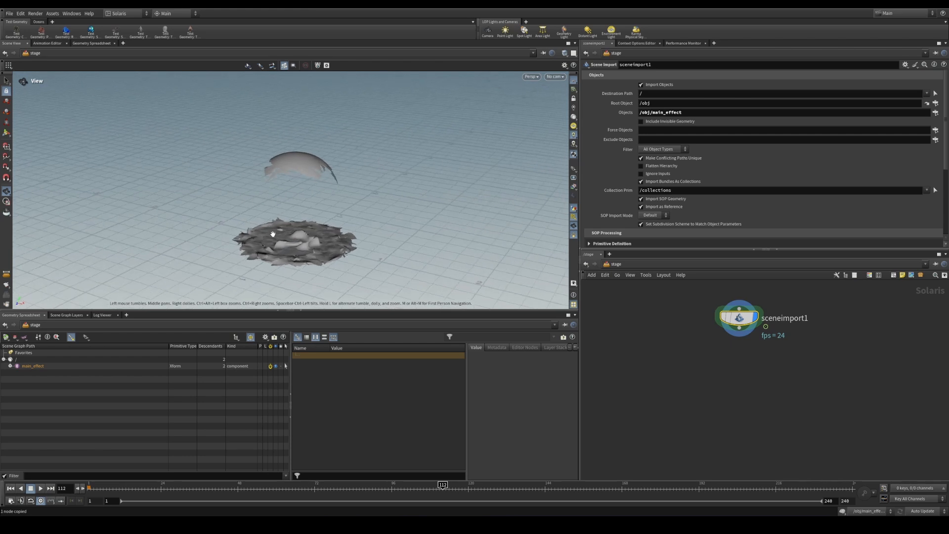
left_click_drag(354, 263, 349, 263, "alt")
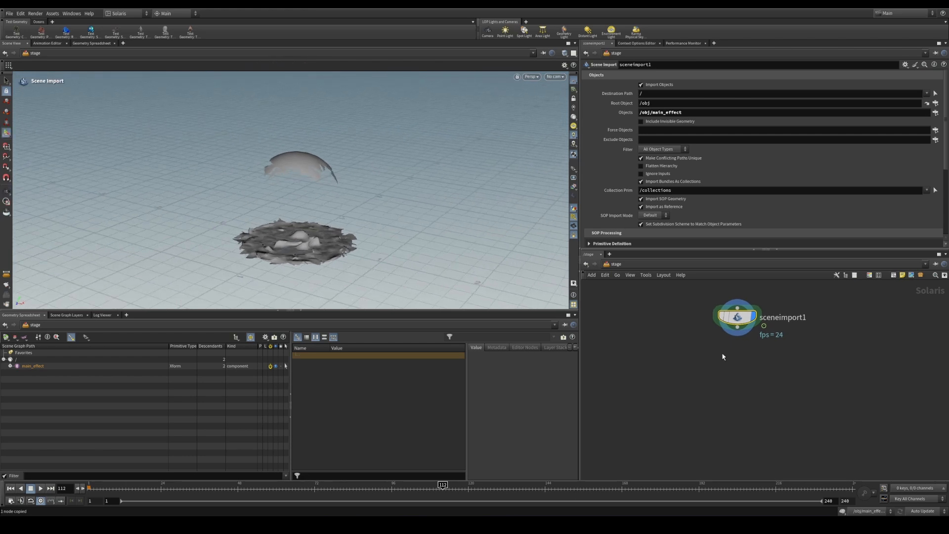
Add a Camera node wired below sceneimport1
key("Tab")
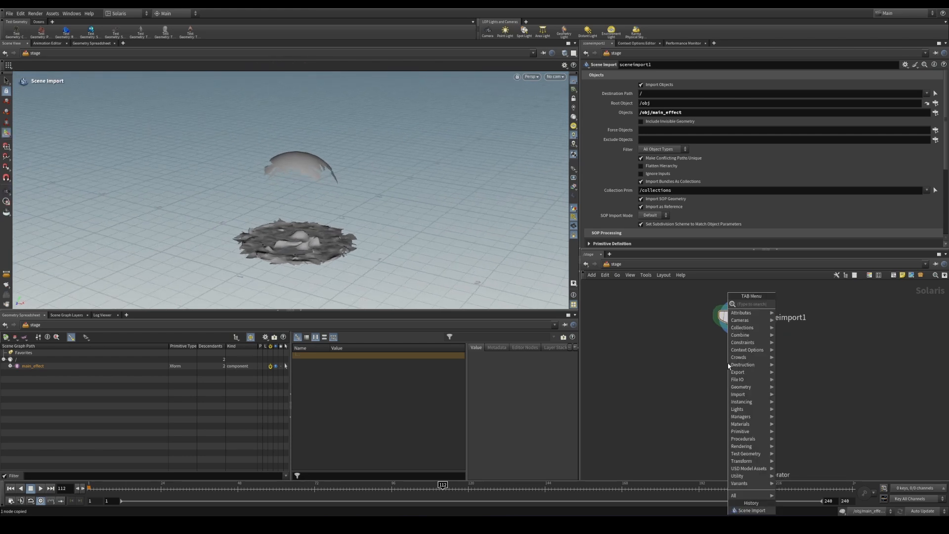
type("camer")
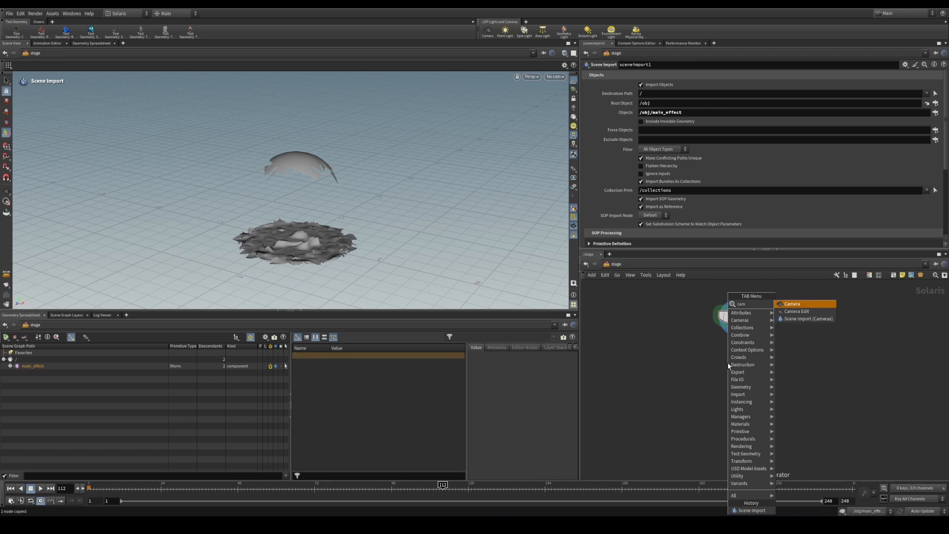
left_click(793, 303)
left_click(738, 377)
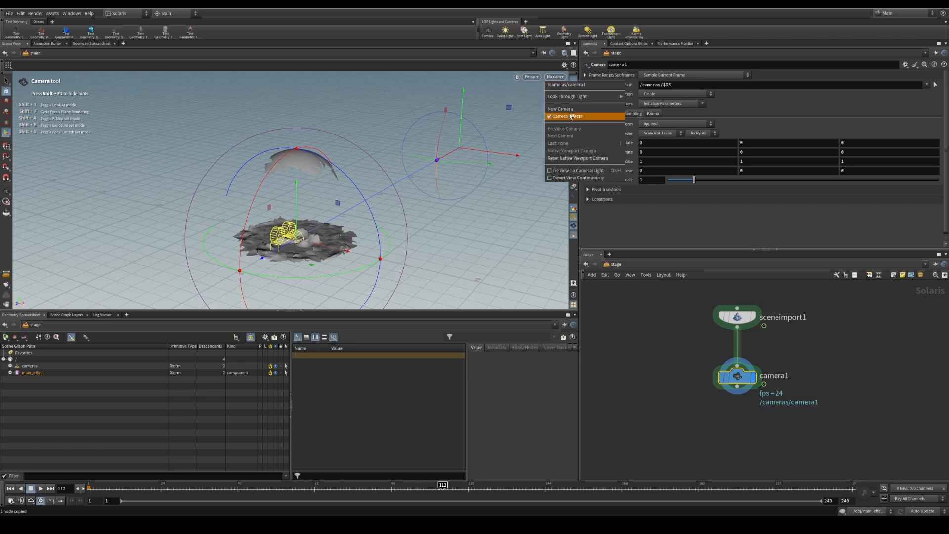
Look through camera1 and frame the torn ball, with the camera at about 7.66, 2.20, 0.05 and rotated about -14.6, -268.8
left_click(555, 77)
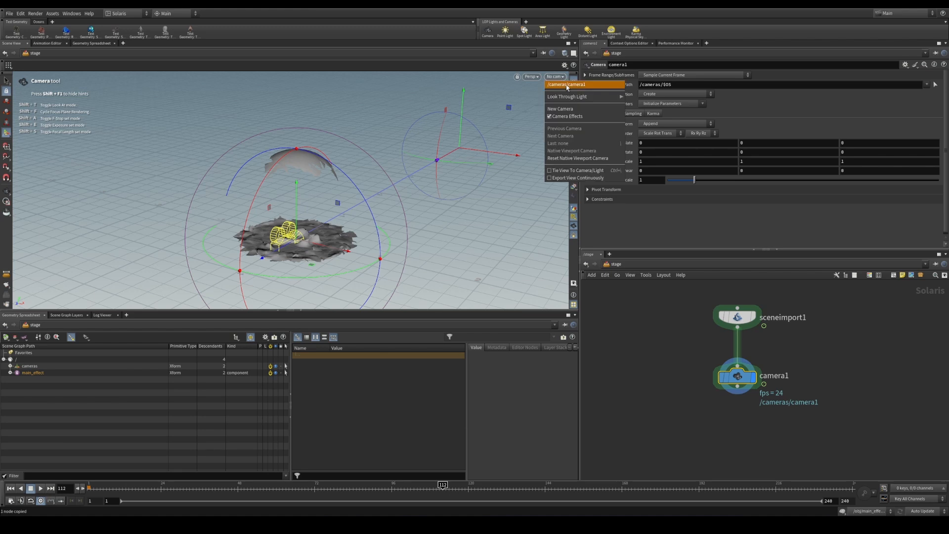
left_click(584, 85)
left_click(574, 99)
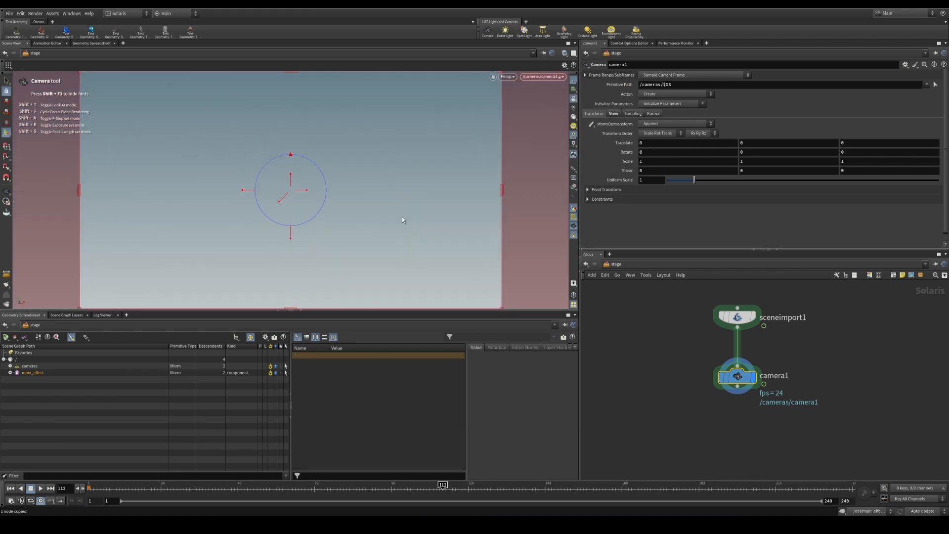
right_click_drag(318, 260, 383, 185, "alt")
left_click_drag(410, 157, 395, 178, "alt")
right_click_drag(395, 178, 350, 221, "alt")
left_click_drag(351, 220, 345, 218, "alt")
middle_click_drag(423, 195, 339, 209, "alt")
right_click_drag(338, 209, 194, 222, "alt")
key("Return")
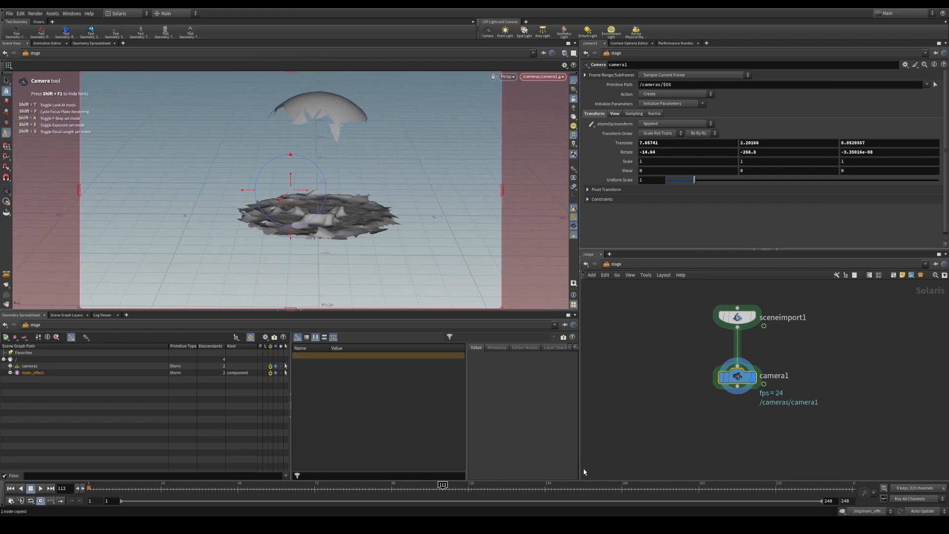
Orbit camera1 around the shattered sphere to a rotation of about -13.7, -237.4, 0, framing the floating shell and the debris ring
key("Escape")
left_click_drag(307, 233, 341, 247)
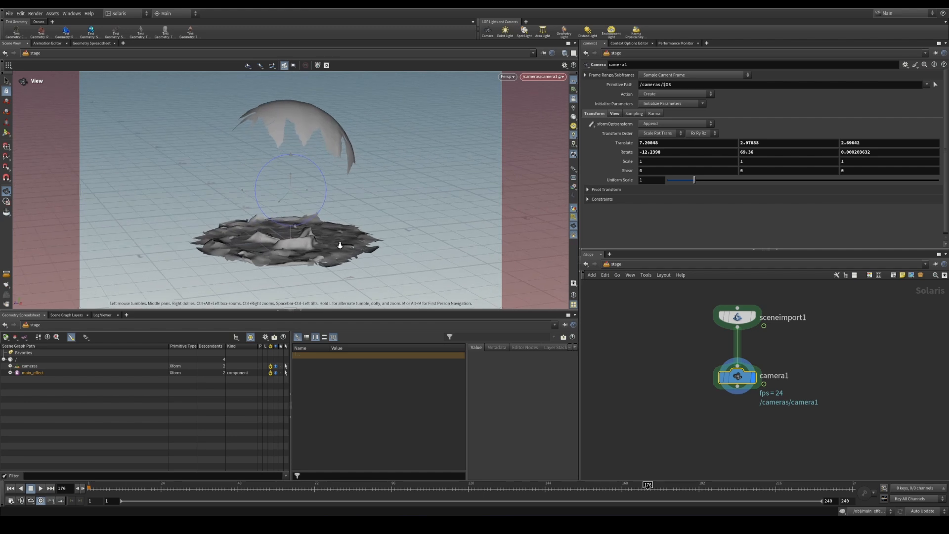
key("Return")
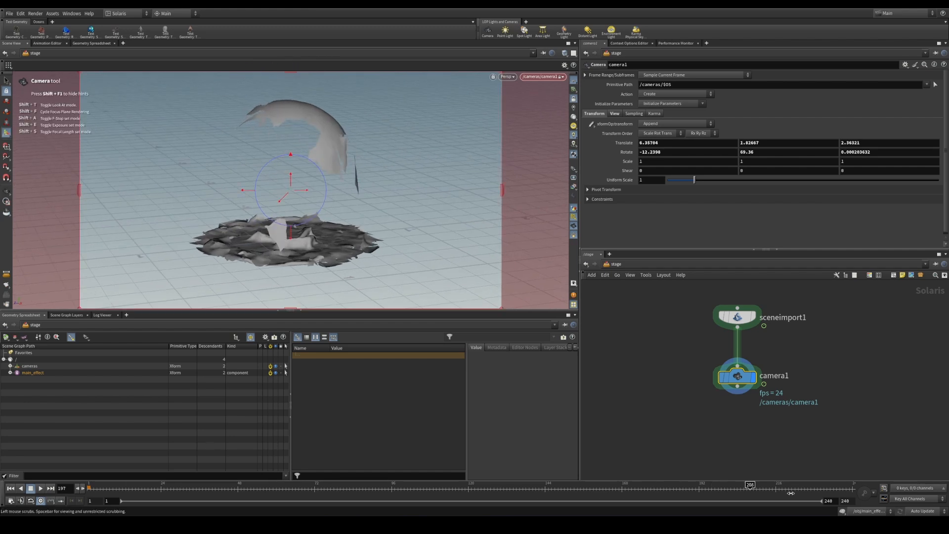
key("Escape")
mouse_move(297, 232)
left_mouse_down()
mouse_move(319, 219)
mouse_move(290, 222)
left_mouse_up()
key("Return")
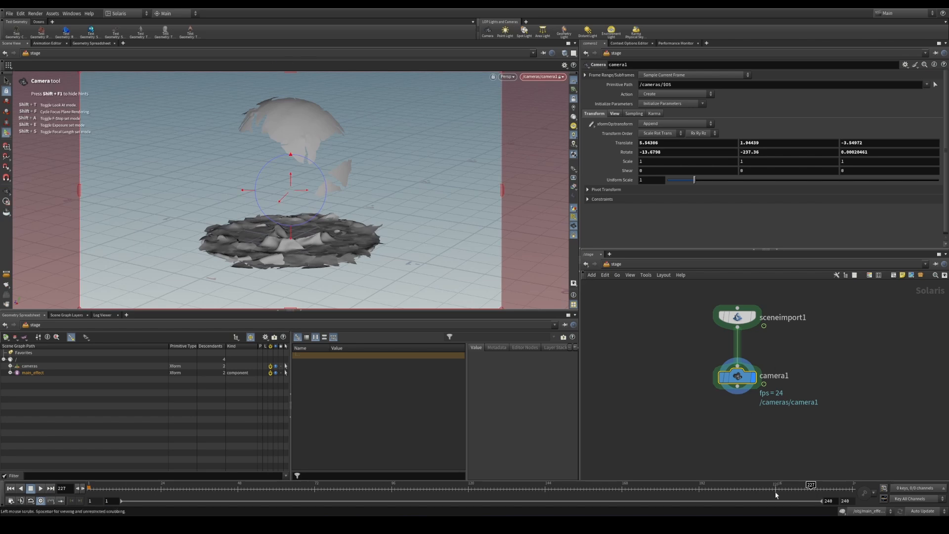
At frame 1, pull camera1 back slightly to fit the whole sphere and keyframe its translate and rotate values
left_click_drag(571, 477, 54, 465)
key("space")
scroll(336, 171, "down", 3)
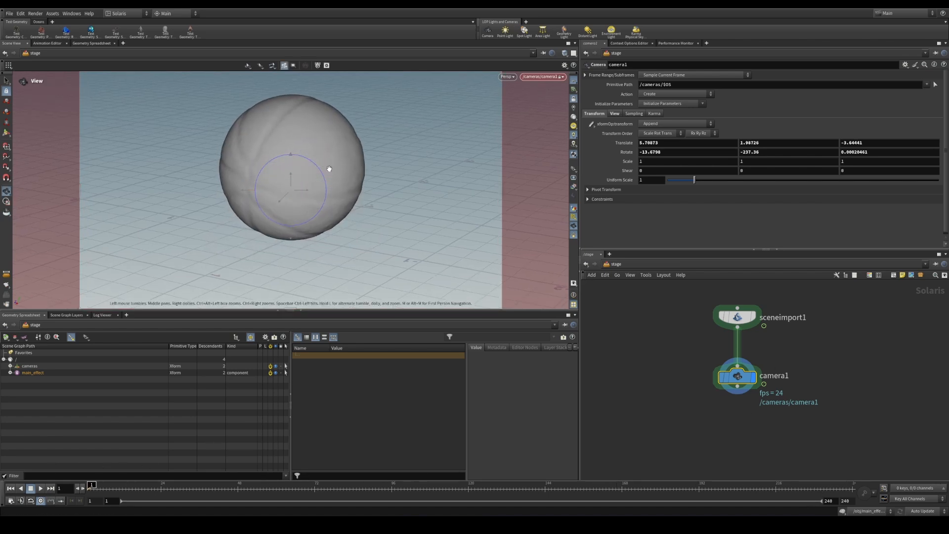
key("Return")
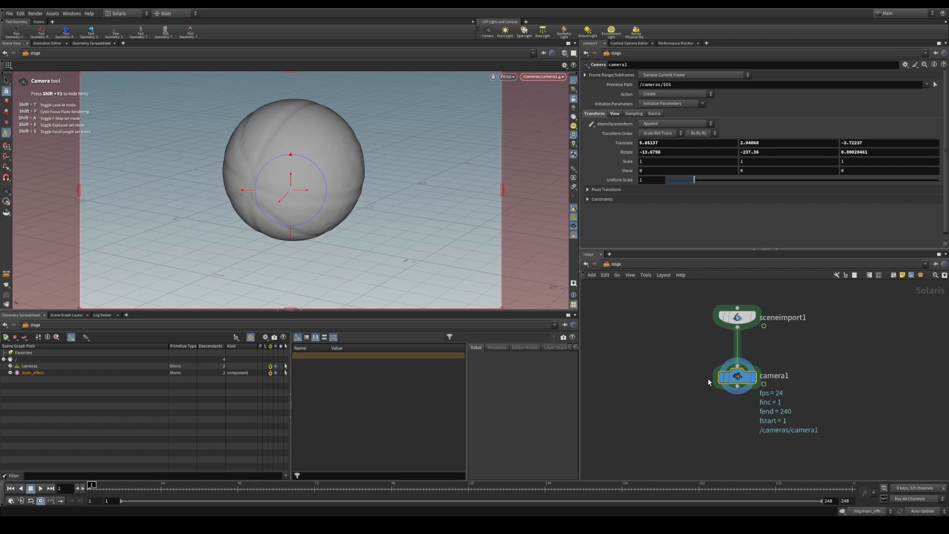
left_click(627, 143, "alt")
left_click(627, 152, "alt")
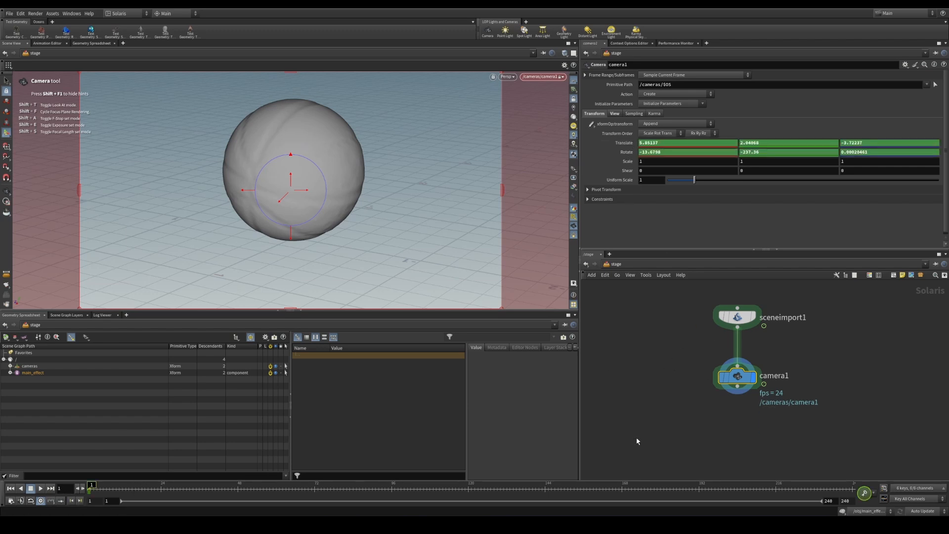
At frame 240, move camera1 closer and lower, with a tilt of about -7.7, and keyframe its translate and rotate values
left_click(846, 488)
key("Escape")
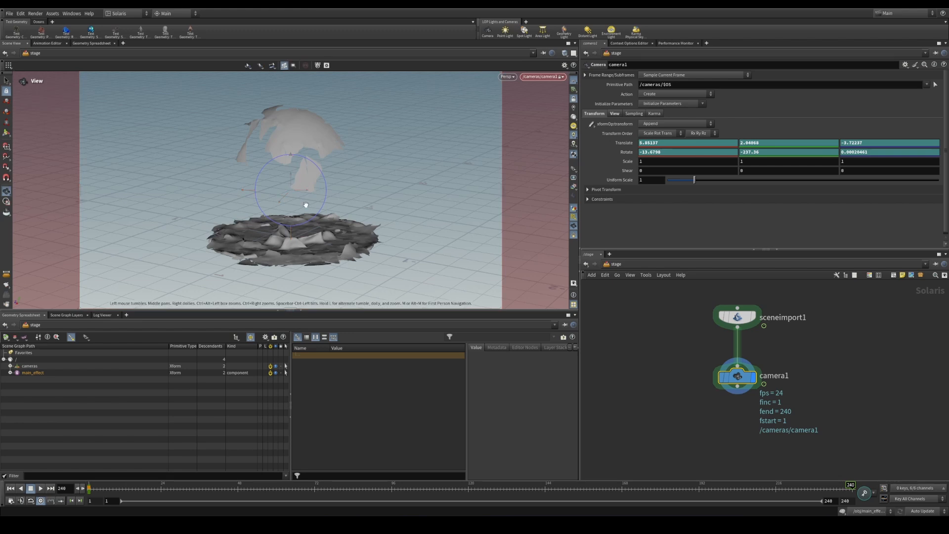
right_click_drag(288, 175, 301, 212)
left_click_drag(301, 212, 298, 258)
key("Return")
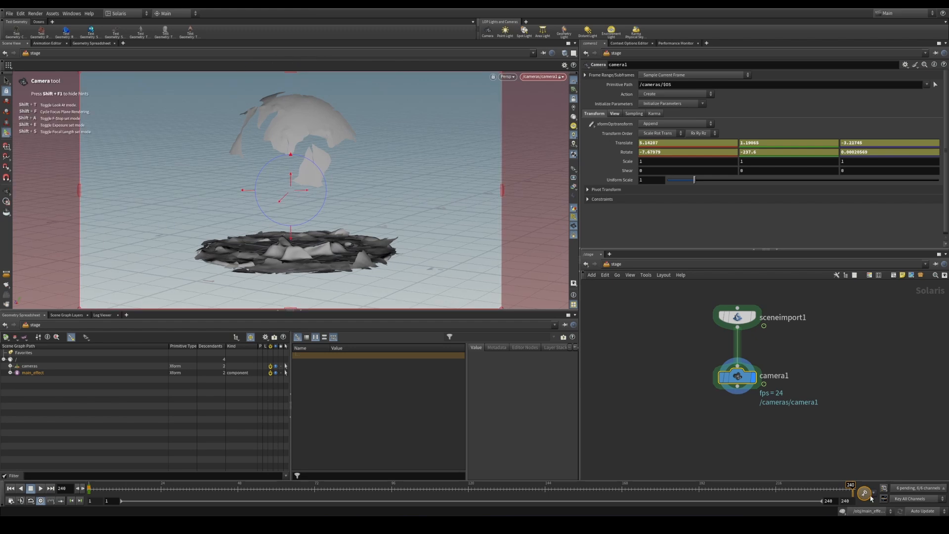
left_click(618, 146, "alt")
left_click(619, 154, "alt")
Set all of camera1's translate and rotate animation curves to linear interpolation in the Animation Editor
left_click(884, 498)
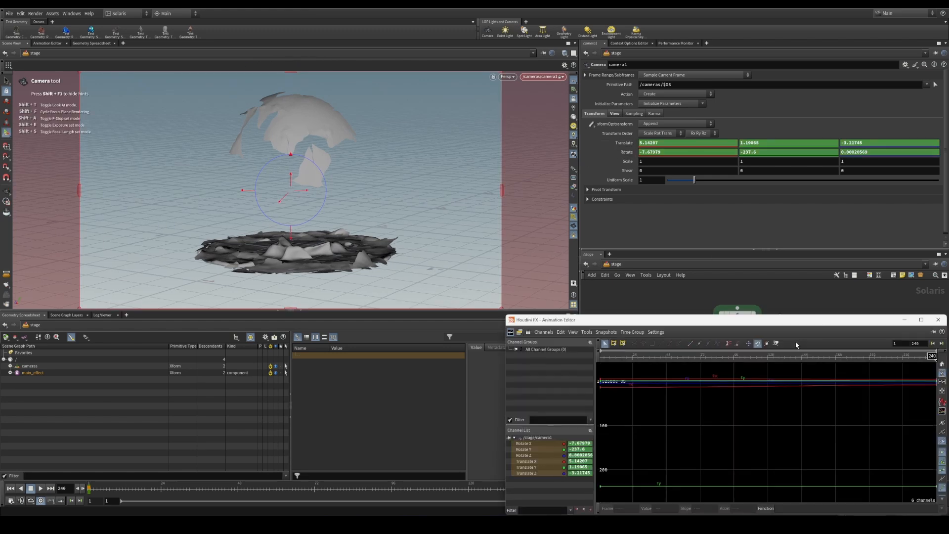
left_click_drag(797, 320, 460, 197)
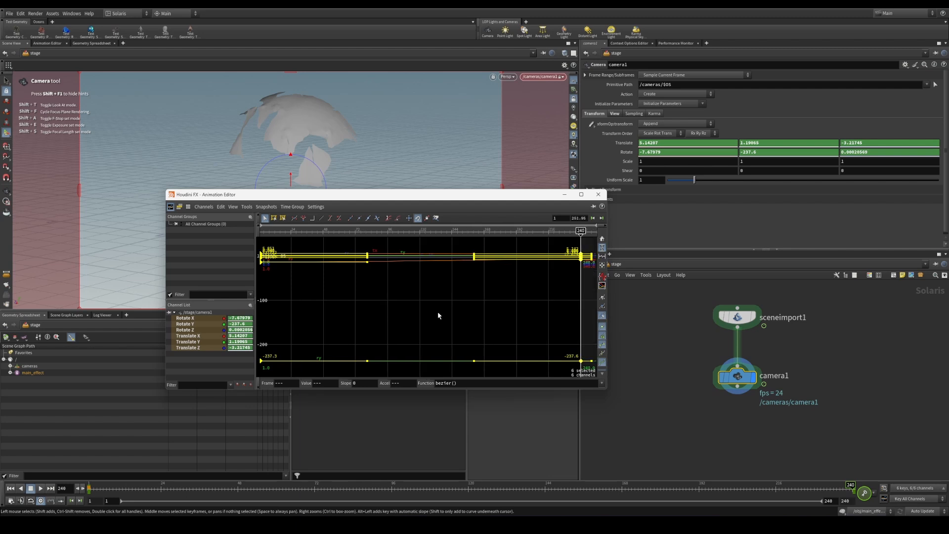
left_click(322, 218)
left_click(598, 195)
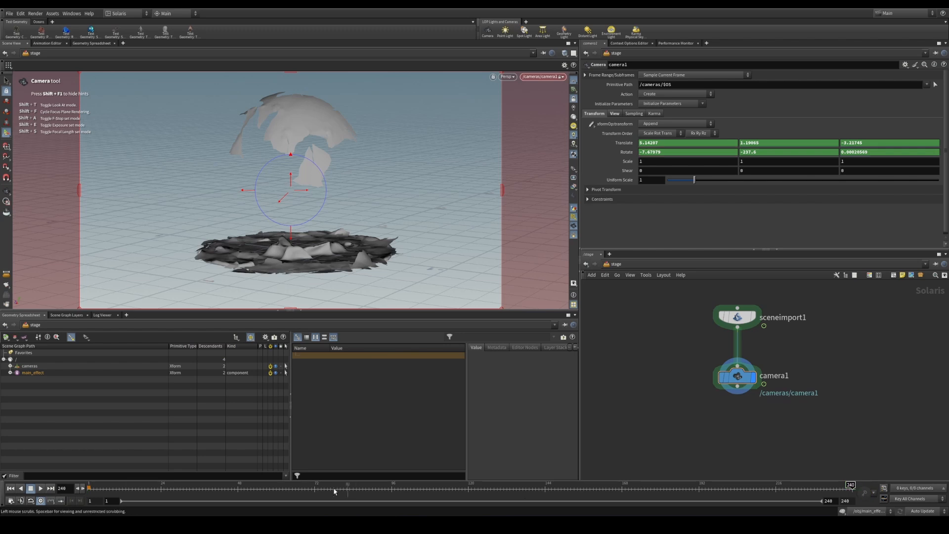
Play back the camera animation from the start and check it at the last frame and at frame 161
left_click_drag(328, 488, 91, 489)
left_click(40, 488)
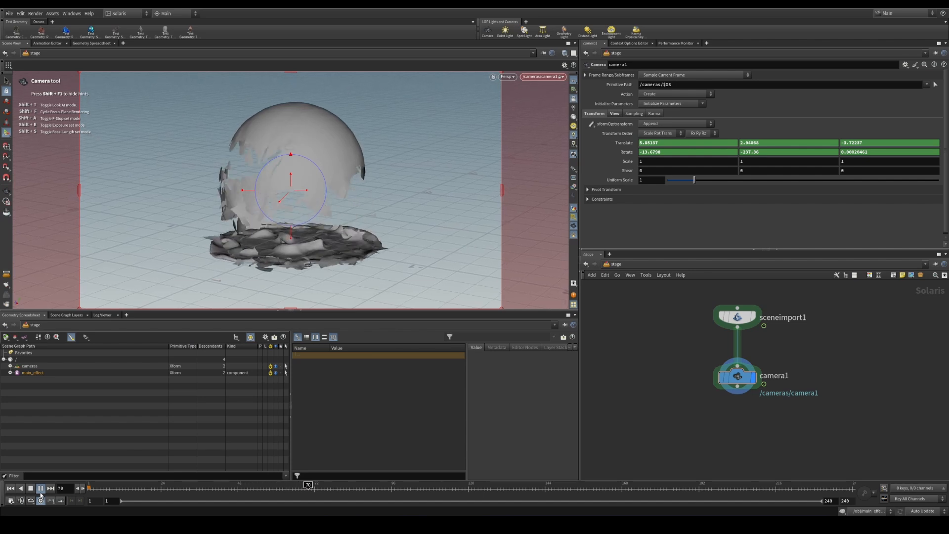
left_click(494, 487)
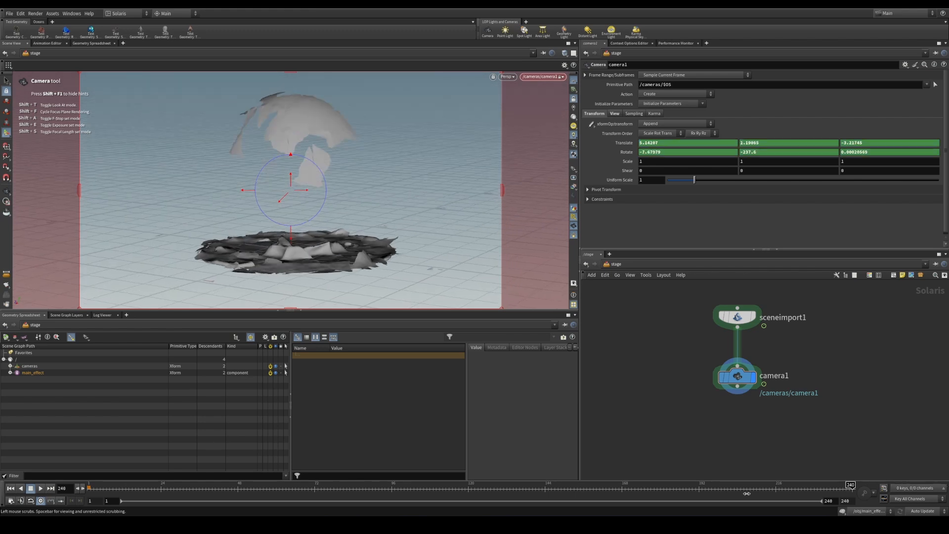
left_click(599, 488)
middle_click_drag(701, 447, 692, 431)
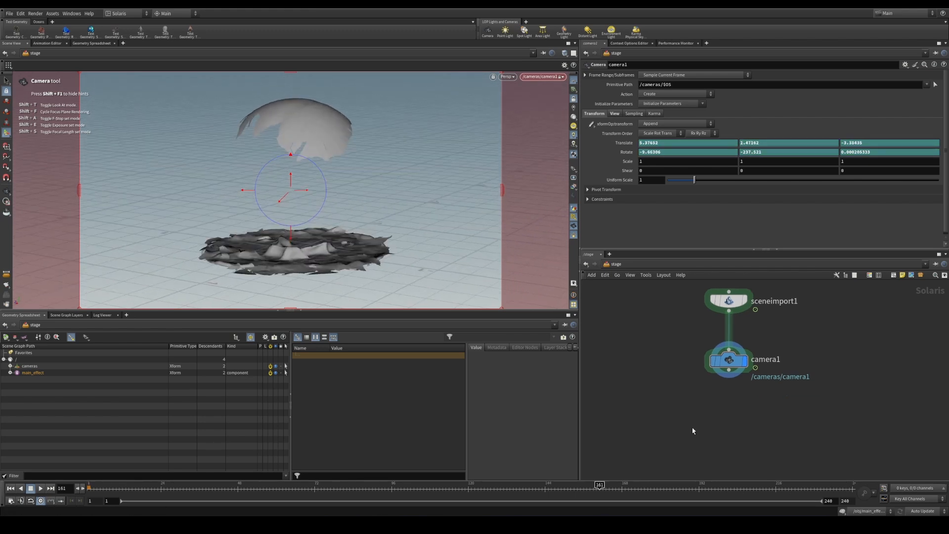
key("Tab")
type("d")
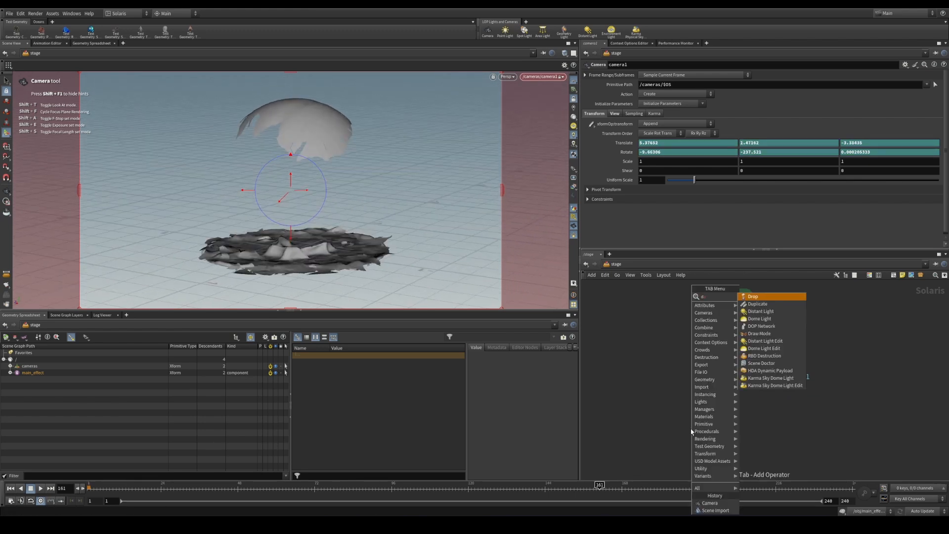
type("om e")
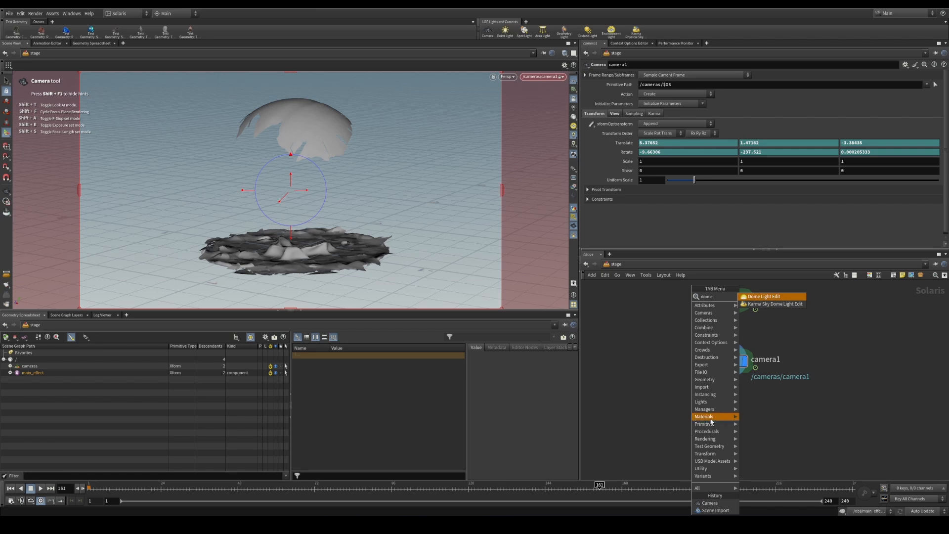
left_click(771, 296)
left_click(732, 399)
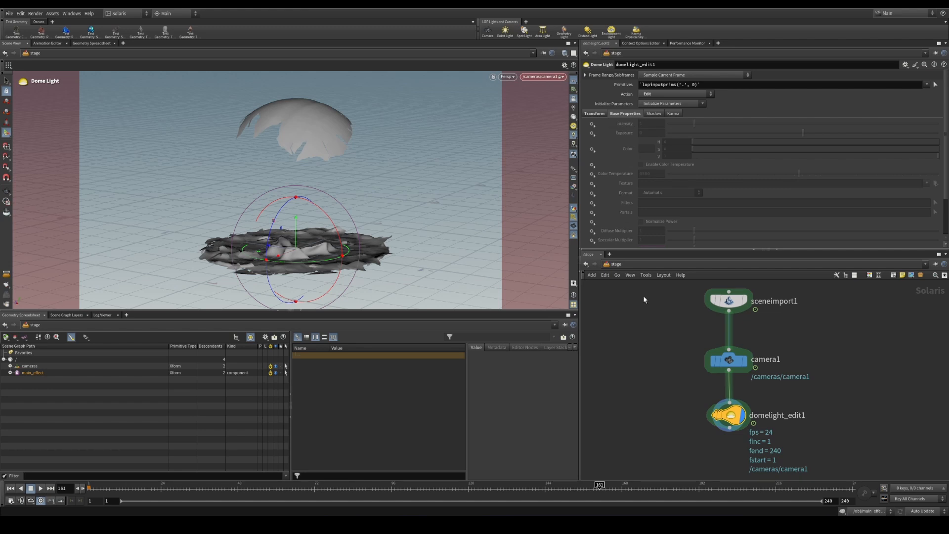
key("Delete")
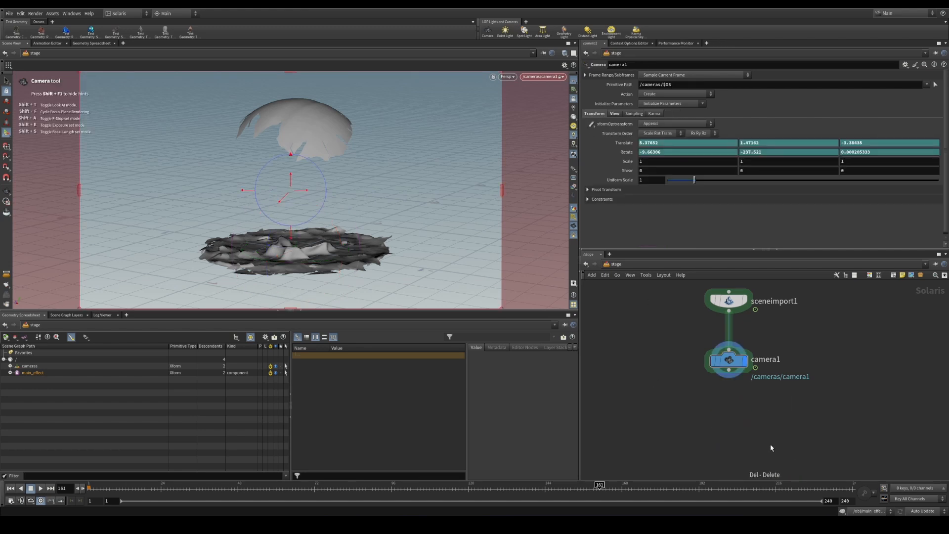
Add a Dome Light node below camera1 and assign it the rooftop HDRI from the GSG_Summer_2015 collection as texture
key("Tab")
type("dom")
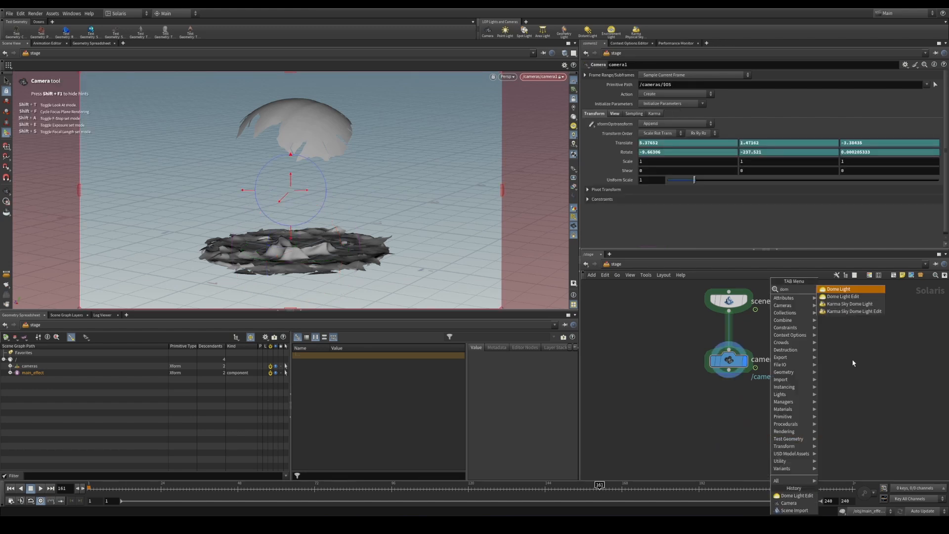
left_click(858, 290)
left_click(760, 425)
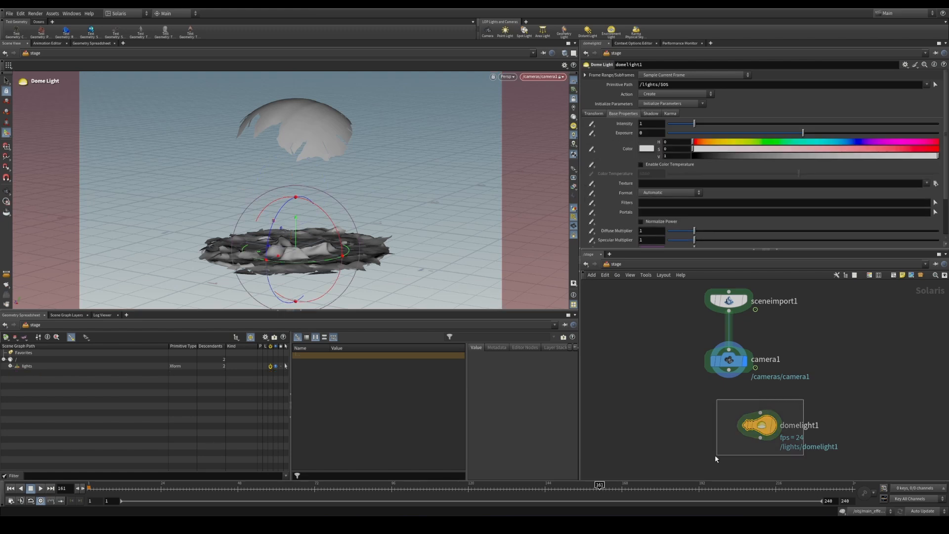
left_click(927, 184)
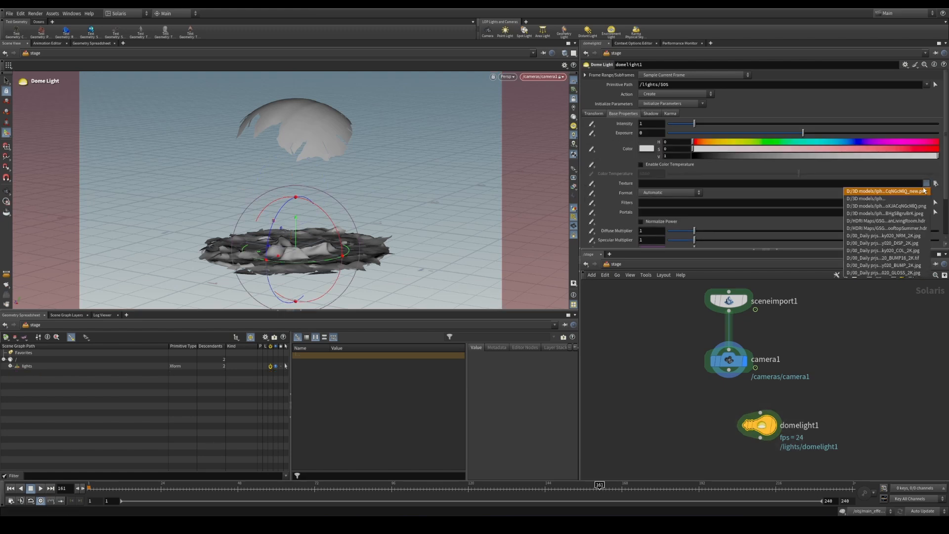
left_click(900, 226)
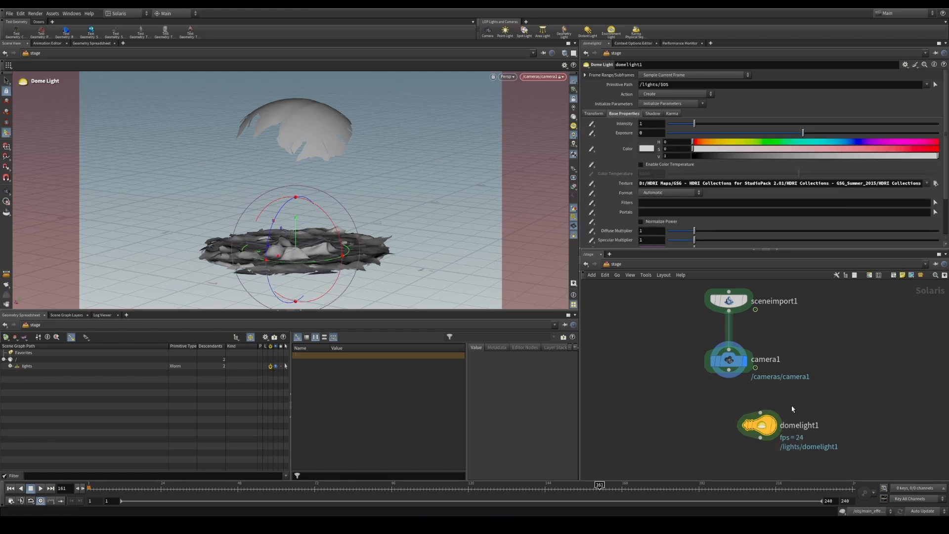
Connect camera1 to domelight1, hide the light guides in the viewport and switch to the Select tool
left_click_drag(729, 374, 732, 422)
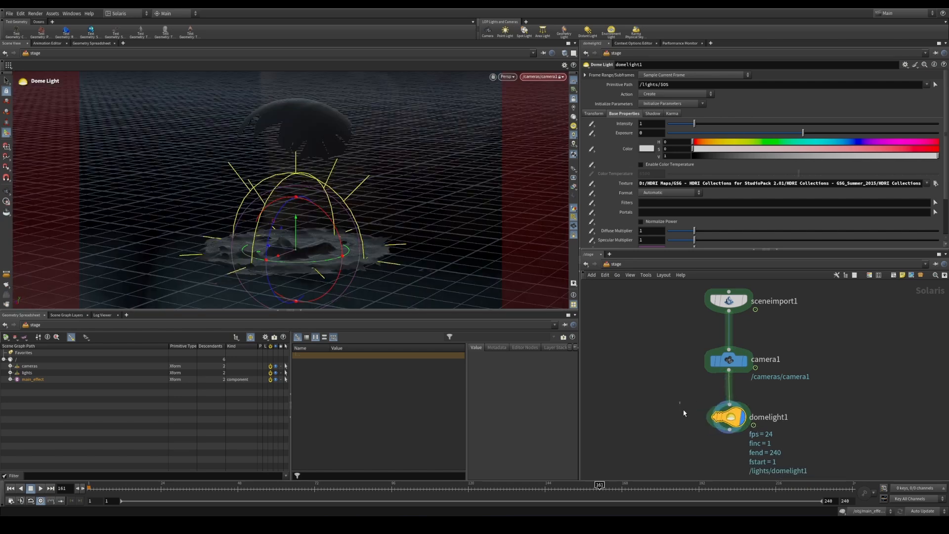
left_click(575, 221)
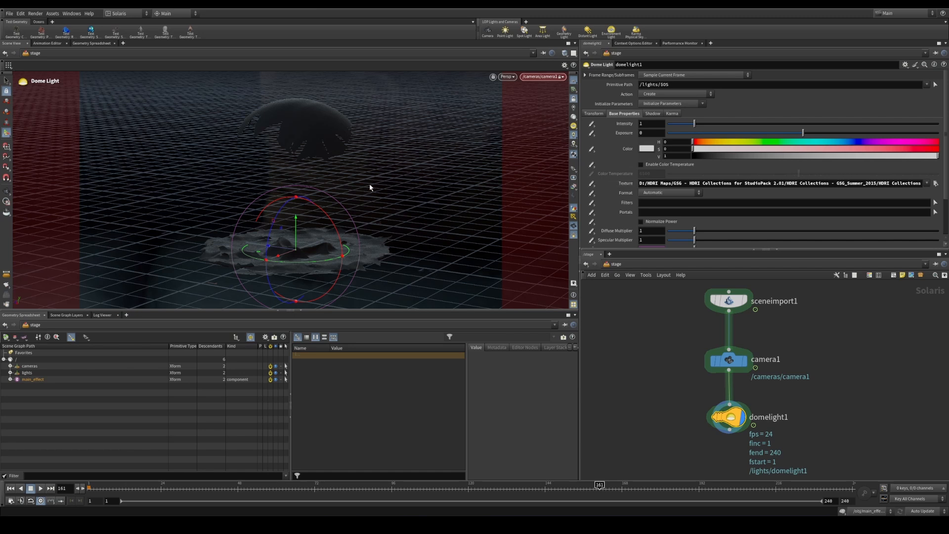
left_click(6, 81)
Add a Karma render node setup below domelight1, connect the dome light to karmarendersettings and display that node
middle_click_drag(700, 410, 654, 381)
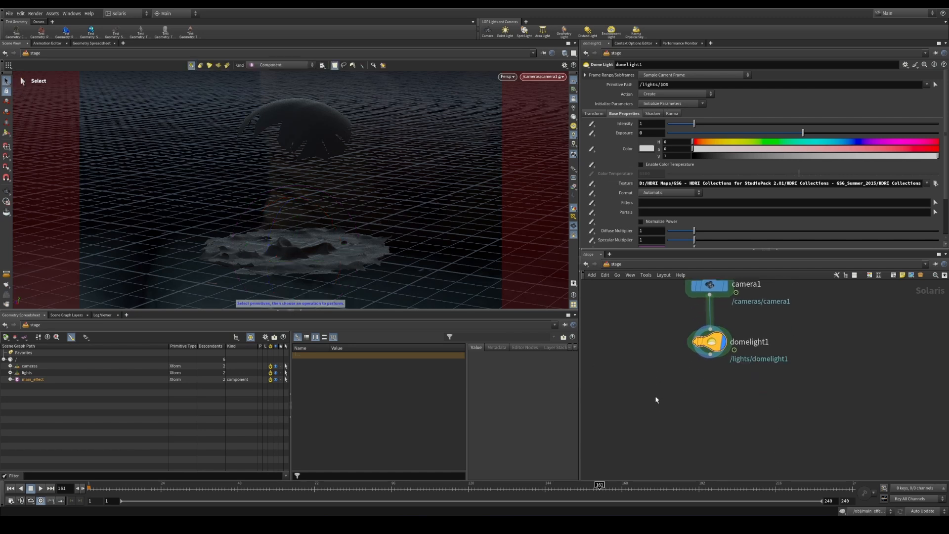
key("Tab")
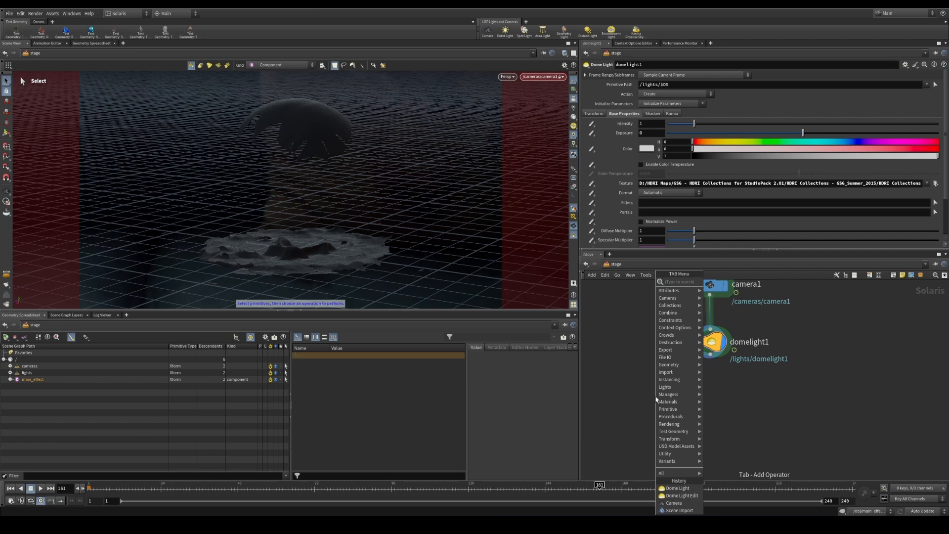
type("karm")
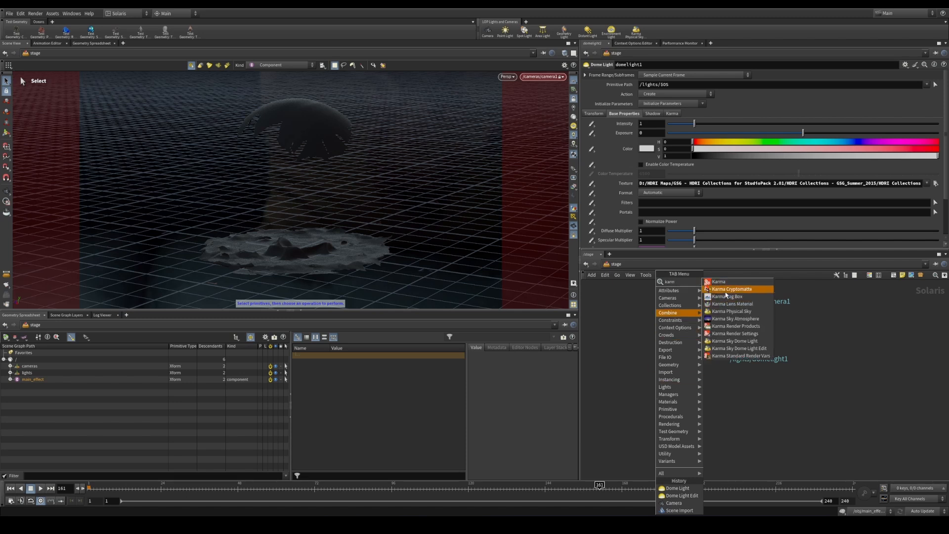
left_click(719, 282)
left_click(709, 399)
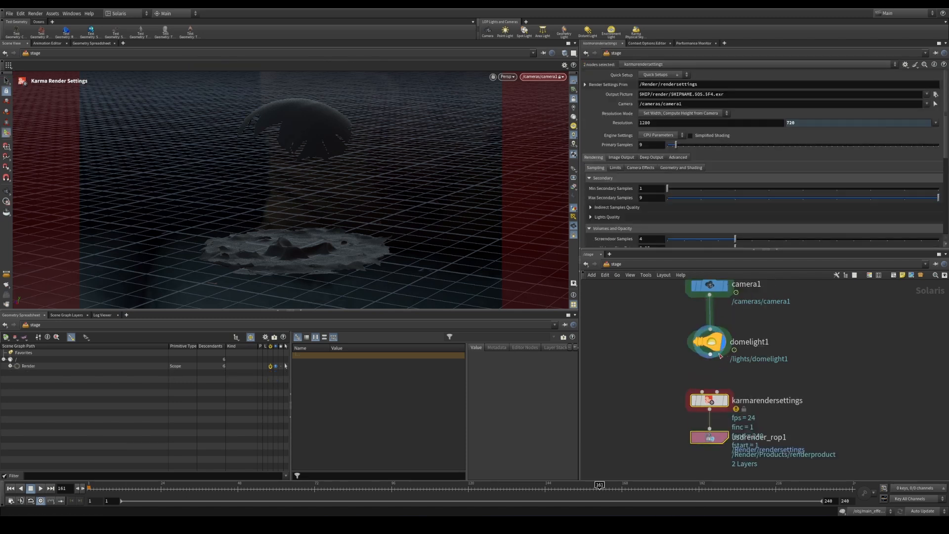
left_click_drag(711, 354, 703, 392)
double_click(746, 399)
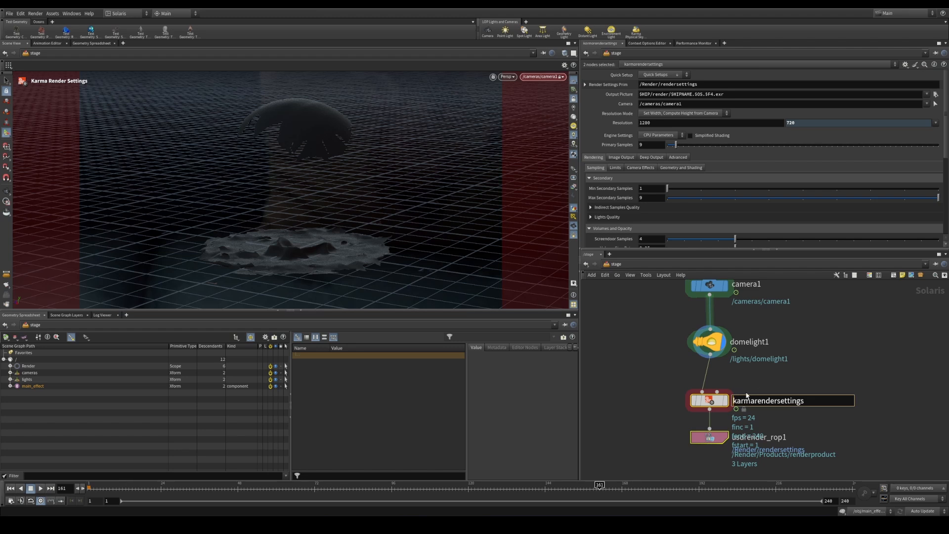
key("Return")
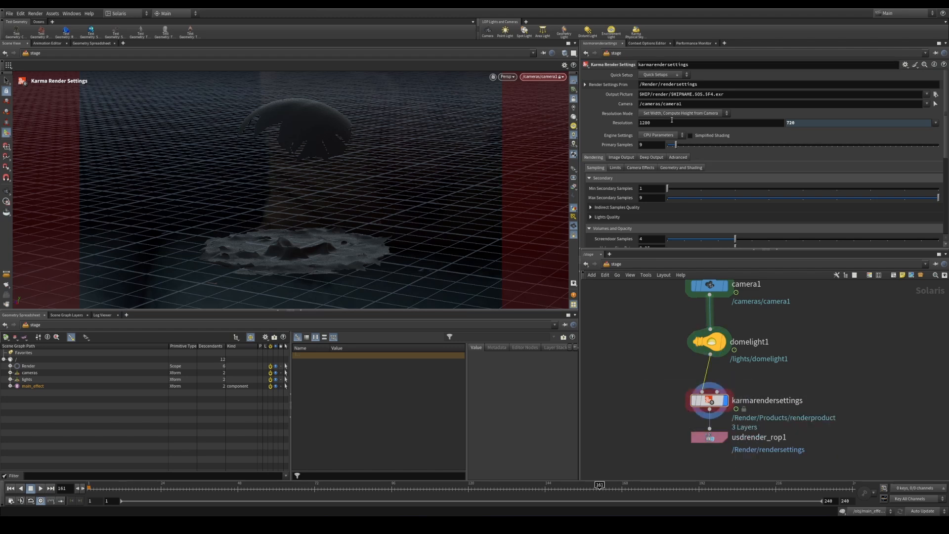
Switch the Karma engine settings to XPU and set the path traced samples to 1024
left_click(661, 135)
left_click(656, 148)
left_click(655, 143)
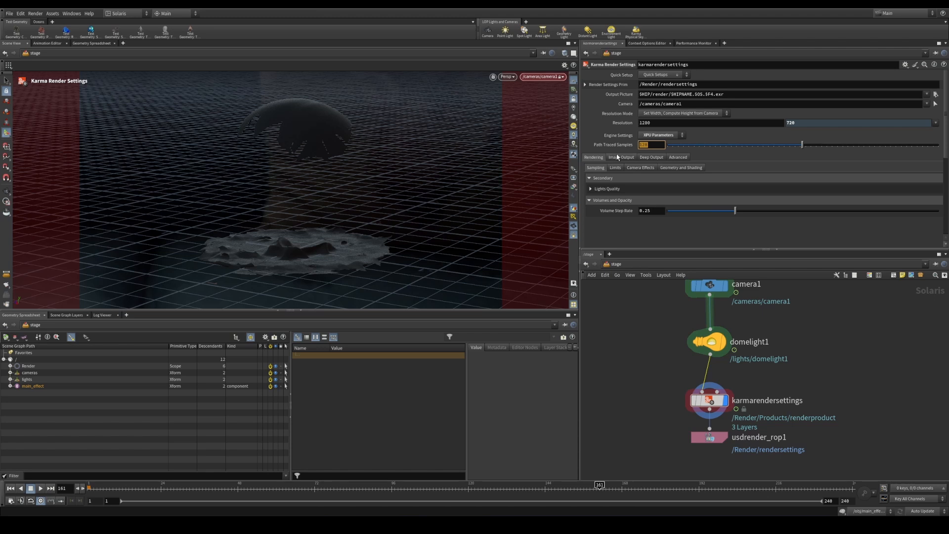
type("1024")
key("Return")
Set the Karma image output denoiser to Intel OIDN
left_click(623, 158)
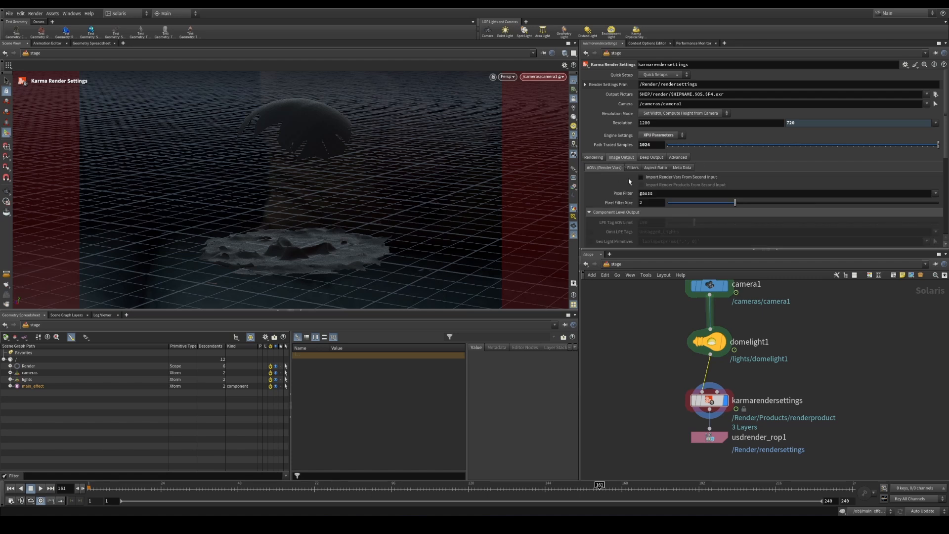
left_click(632, 168)
left_click(665, 189)
left_click(652, 199)
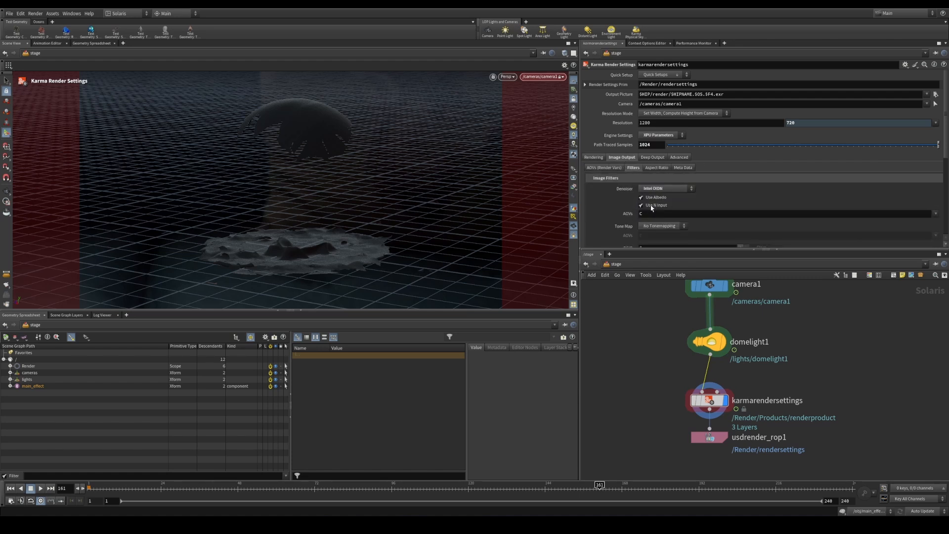
Set the minimum primary samples to 16 in the advanced Karma sampling settings
left_click(679, 158)
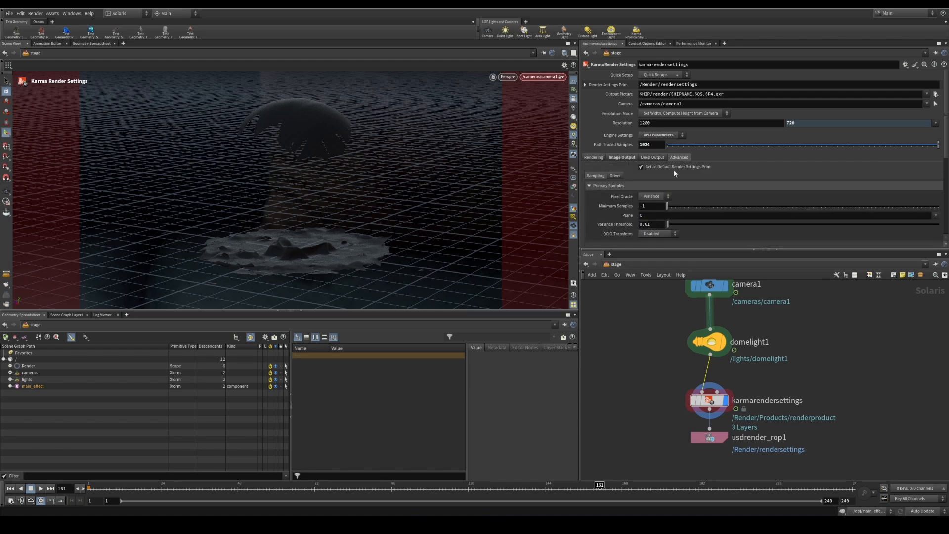
left_click(652, 205)
type("16")
key("Return")
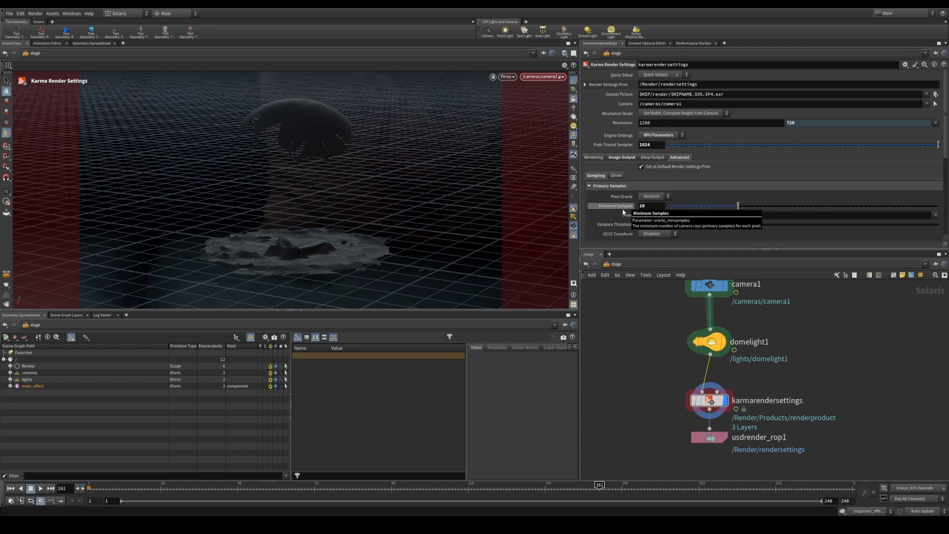
Set the Karma minimum primary samples to 32 and the variance threshold to 0.05
left_click(626, 206)
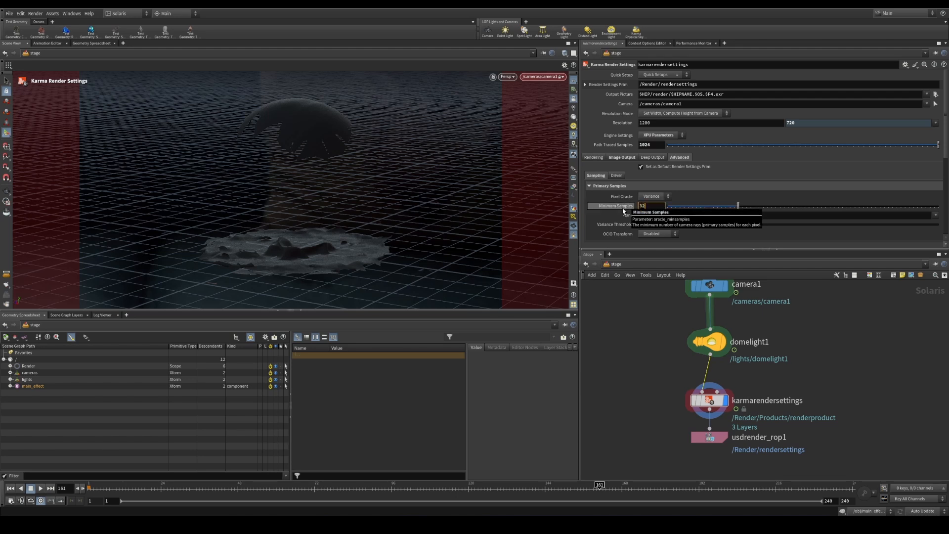
key("Return")
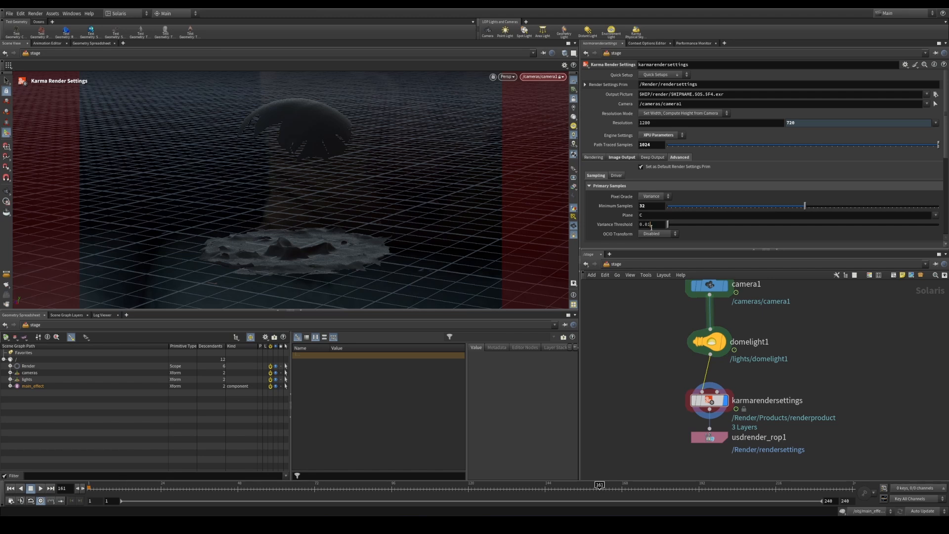
left_click(652, 225)
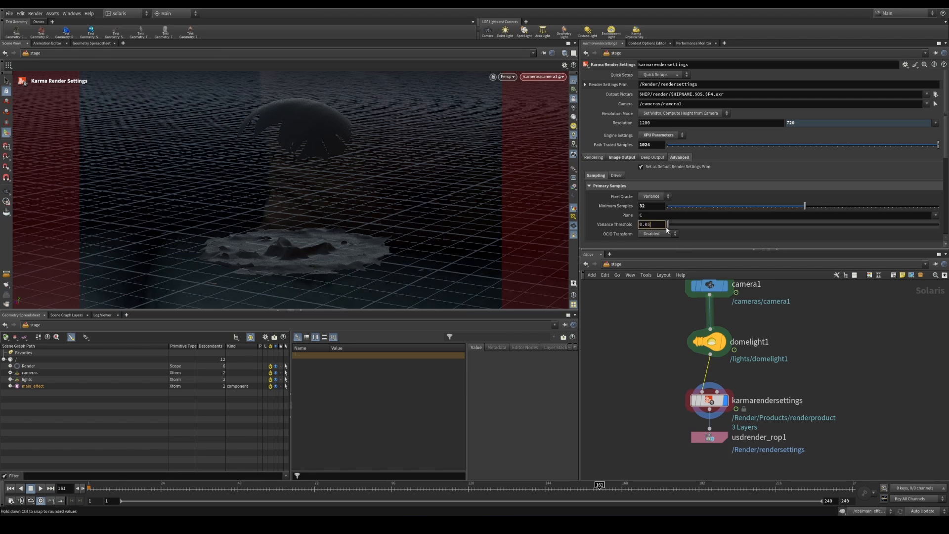
key("Return")
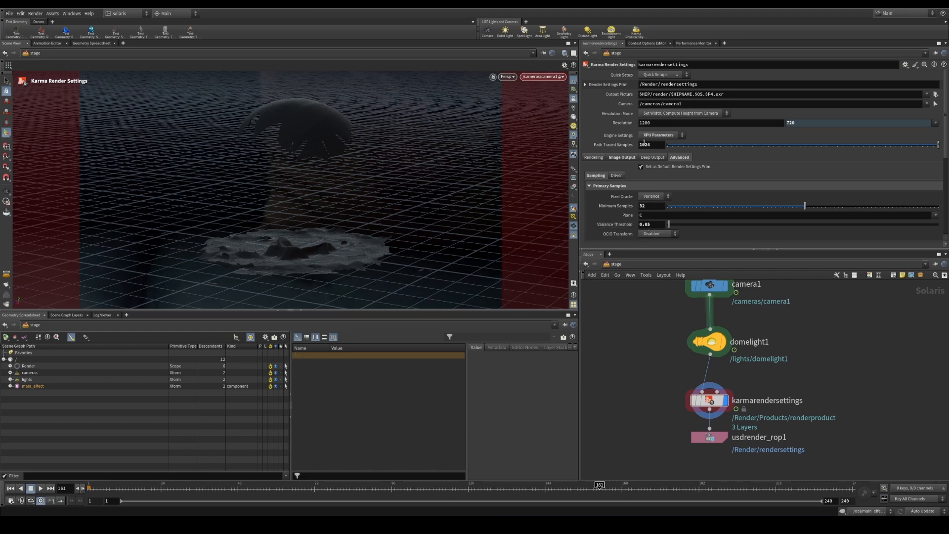
Switch the viewport renderer to Karma XPU and move the timeline to frame 23 to preview the intact sphere
left_click(507, 76)
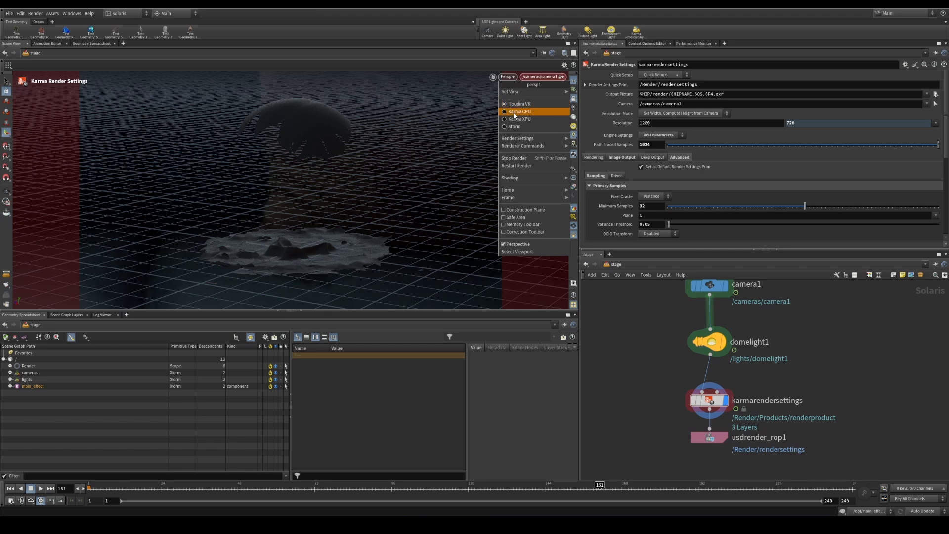
left_click(514, 112)
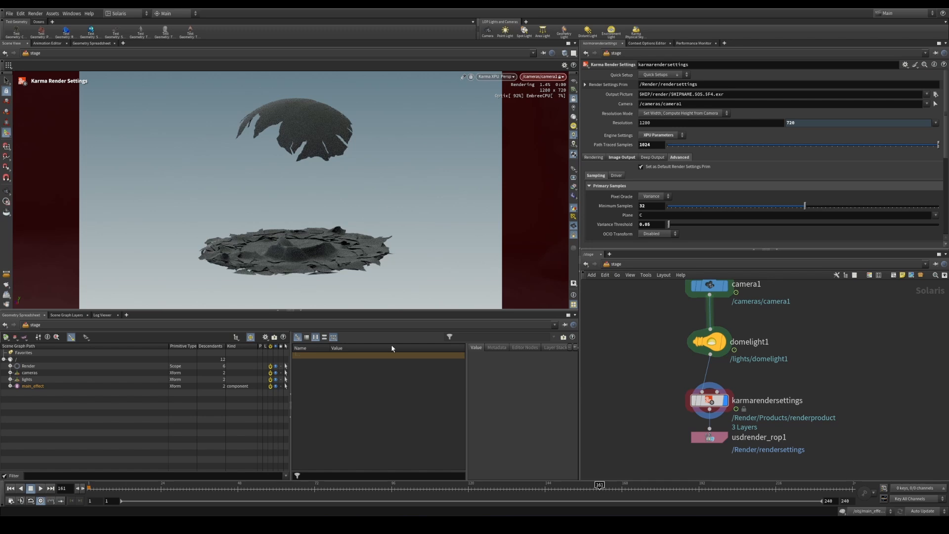
left_click_drag(393, 488, 157, 487)
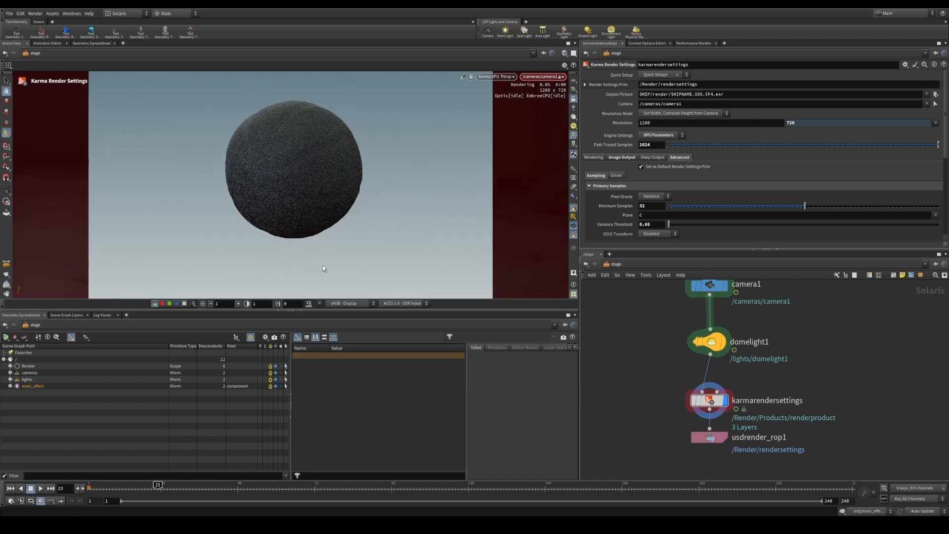
Raise the intensity of domelight1 to 1.23
middle_click_drag(762, 324, 751, 374)
scroll(751, 337, "down", 3)
scroll(758, 370, "down", 2)
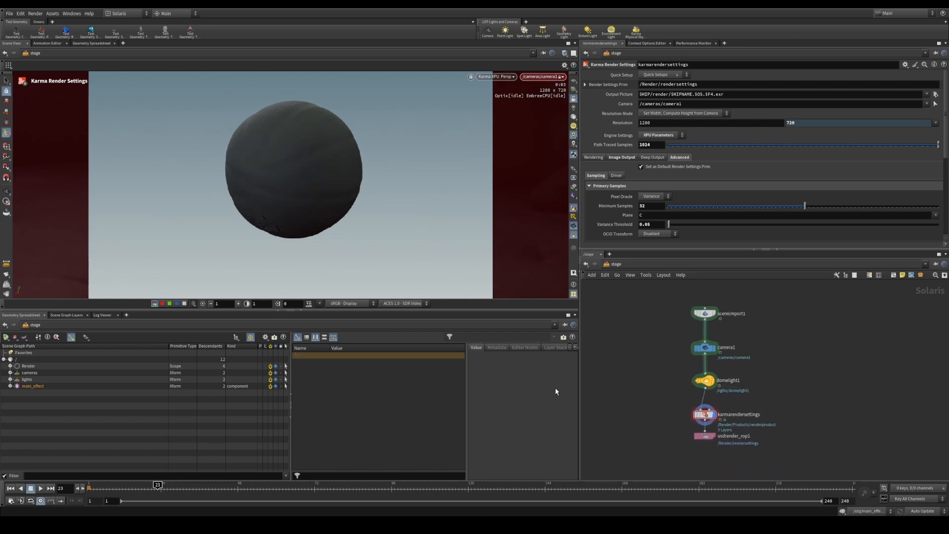
left_click(713, 380)
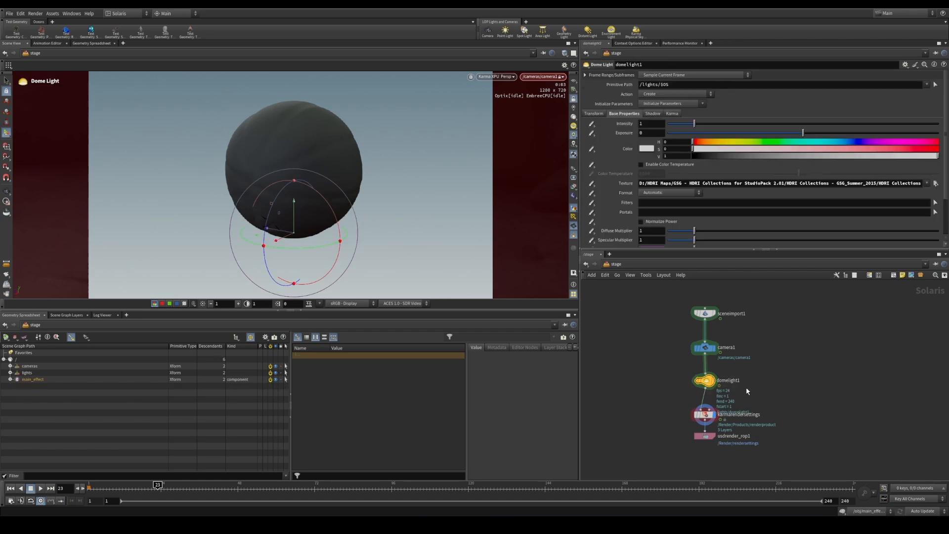
left_click_drag(694, 123, 701, 124)
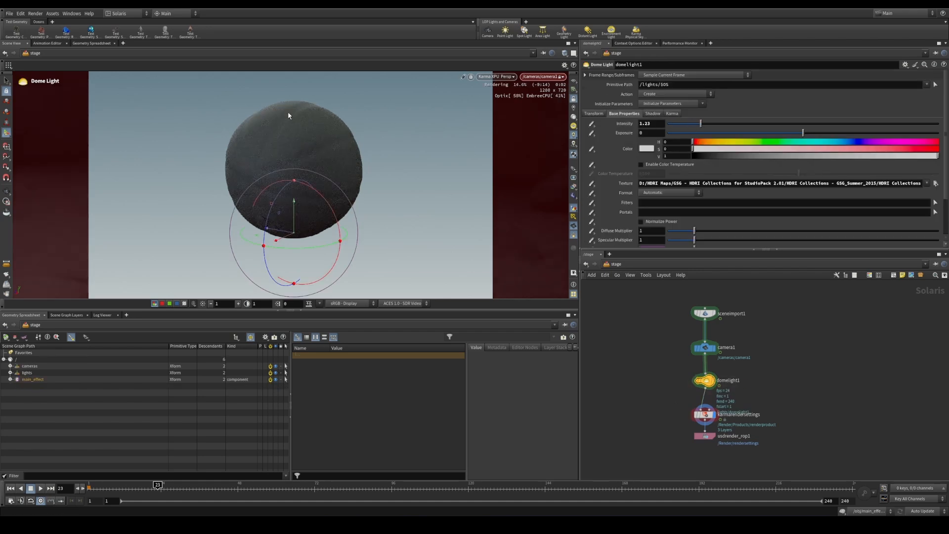
Enable Render Light Geometry in the dome light's Karma properties to preview the HDRI background, and switch it off again
left_click(672, 114)
scroll(626, 198, "down", 5)
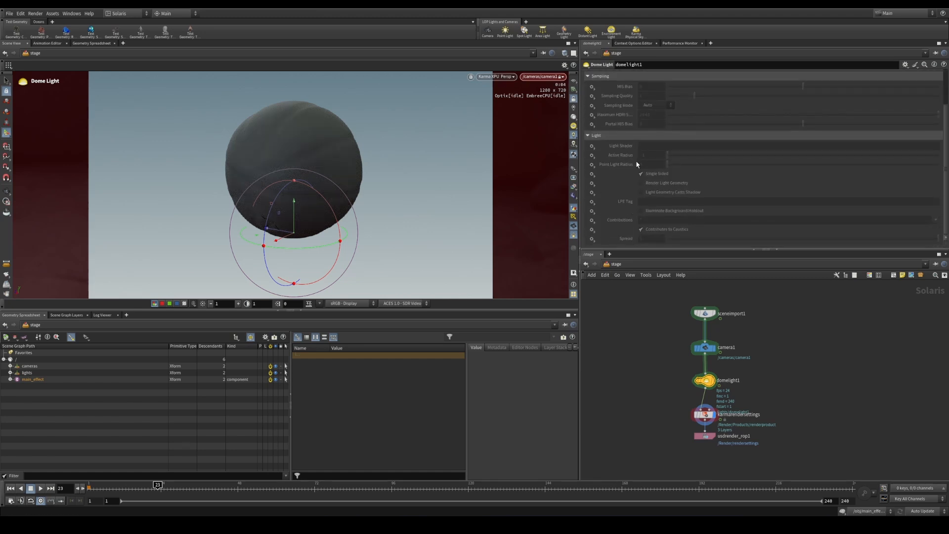
left_click(592, 184)
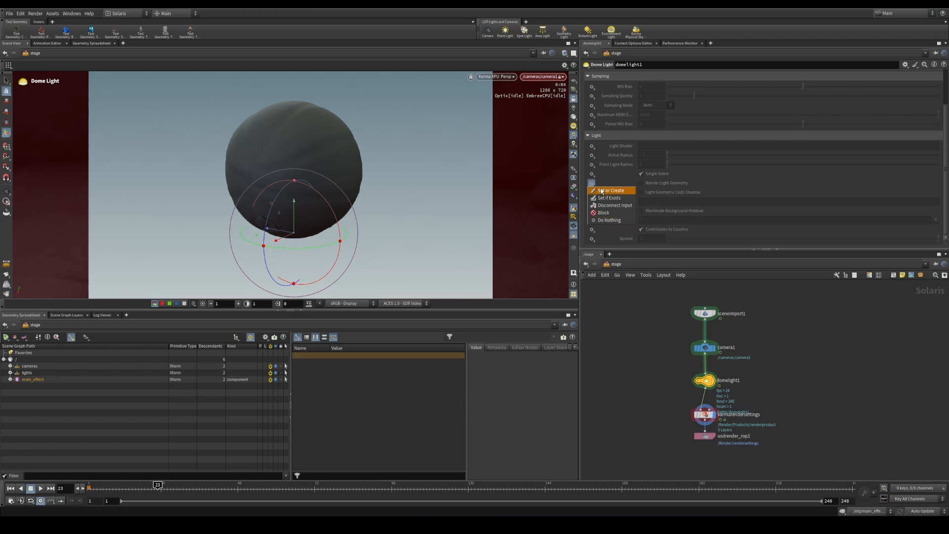
left_click(611, 189)
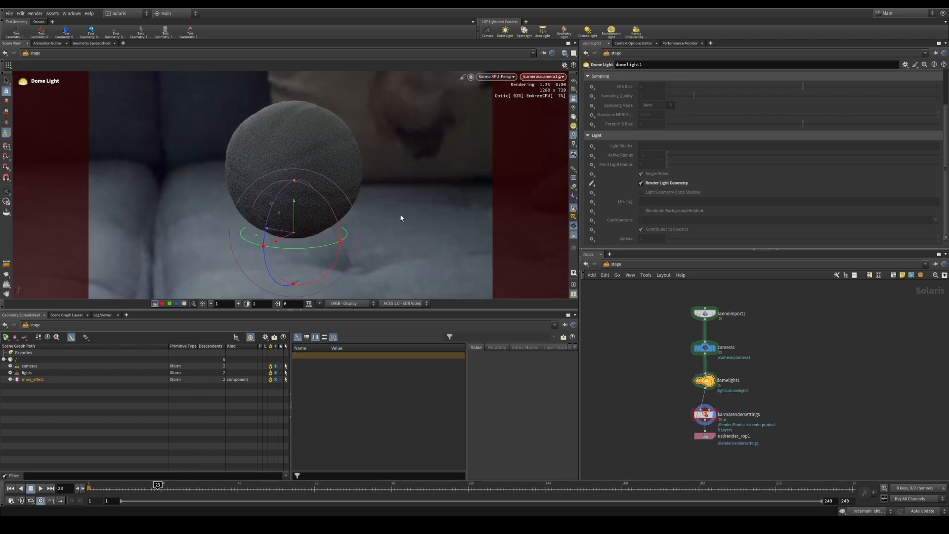
left_click(665, 184)
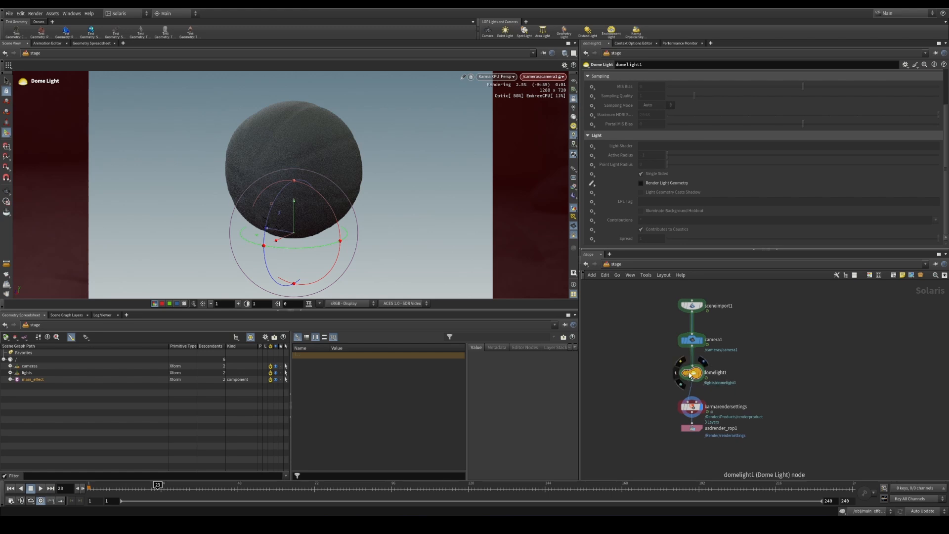
Move the two render nodes down and insert an Area Light node between domelight1 and karmarendersettings
left_click_drag(751, 403, 672, 453)
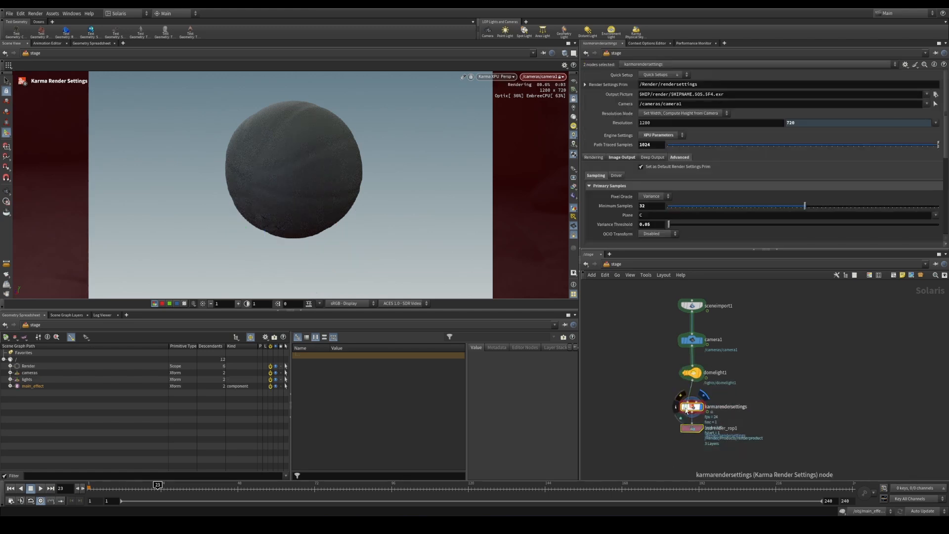
left_click(683, 458)
key("Tab")
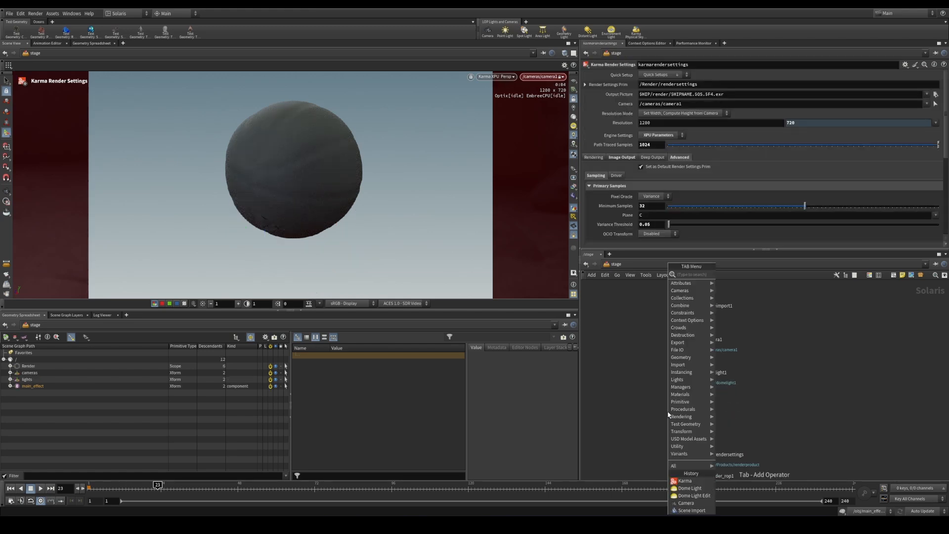
type("are")
key("Return")
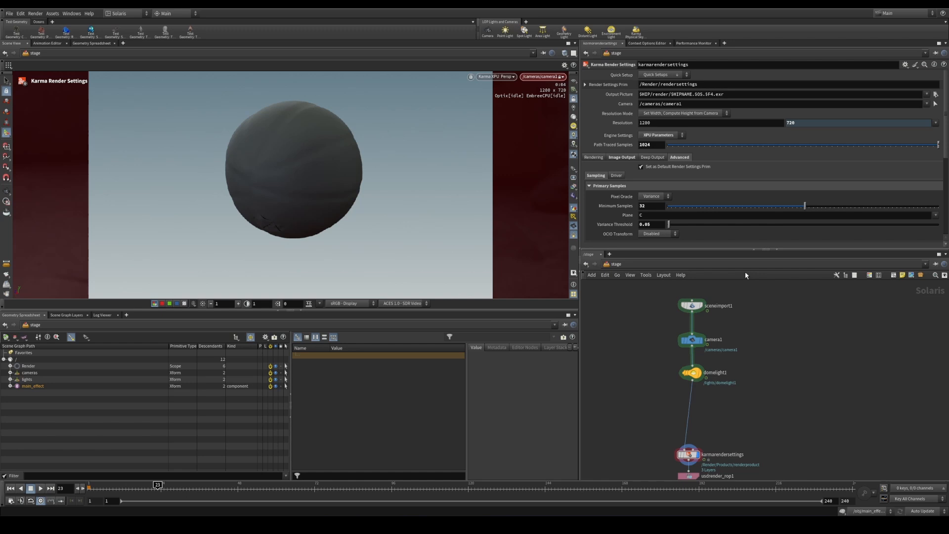
left_click(723, 413)
left_click_drag(725, 417, 698, 409)
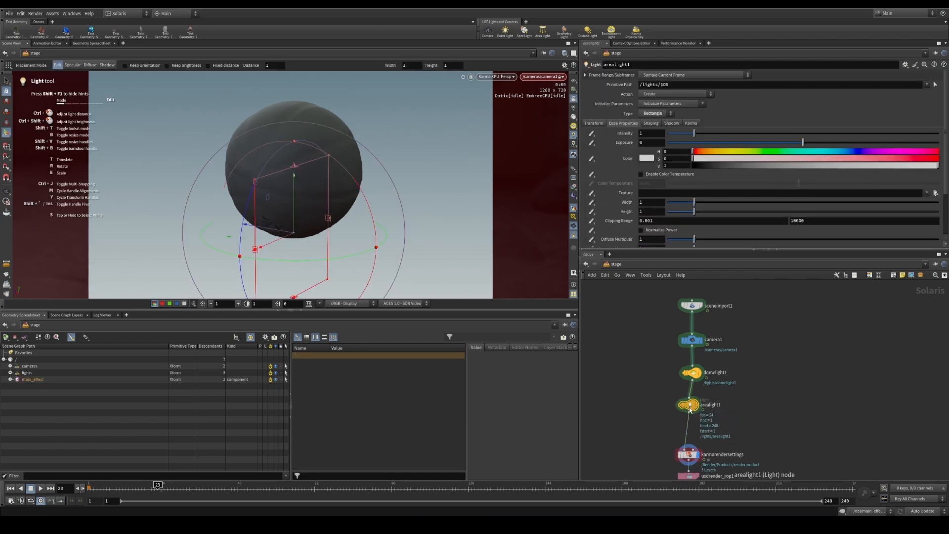
Set the intensity of arealight1 to 2.28
middle_click_drag(659, 450, 658, 439)
left_click_drag(648, 432, 705, 471)
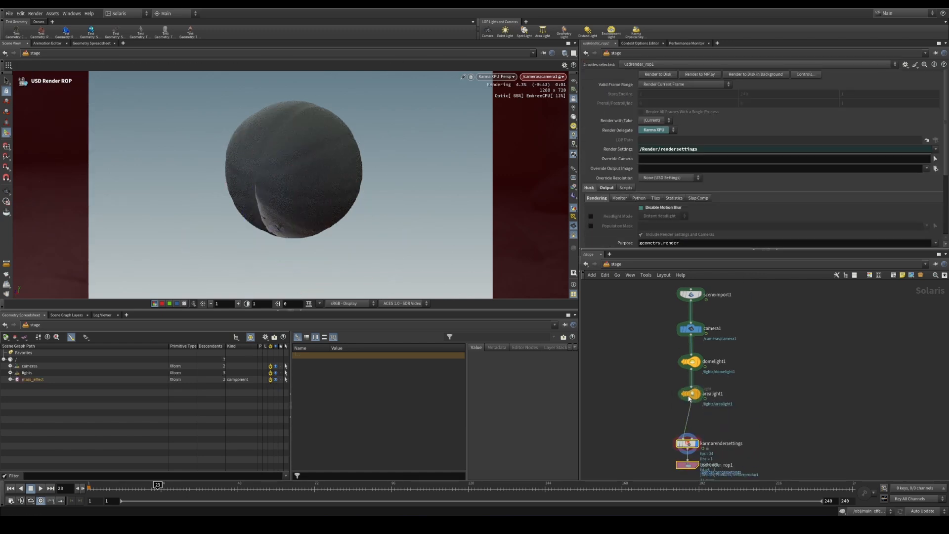
left_click(691, 395)
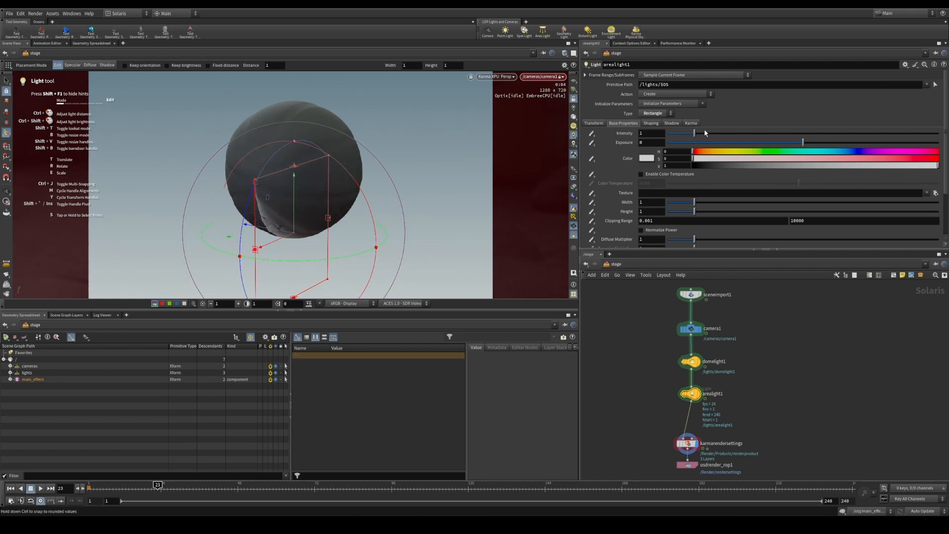
left_click_drag(705, 132, 730, 133)
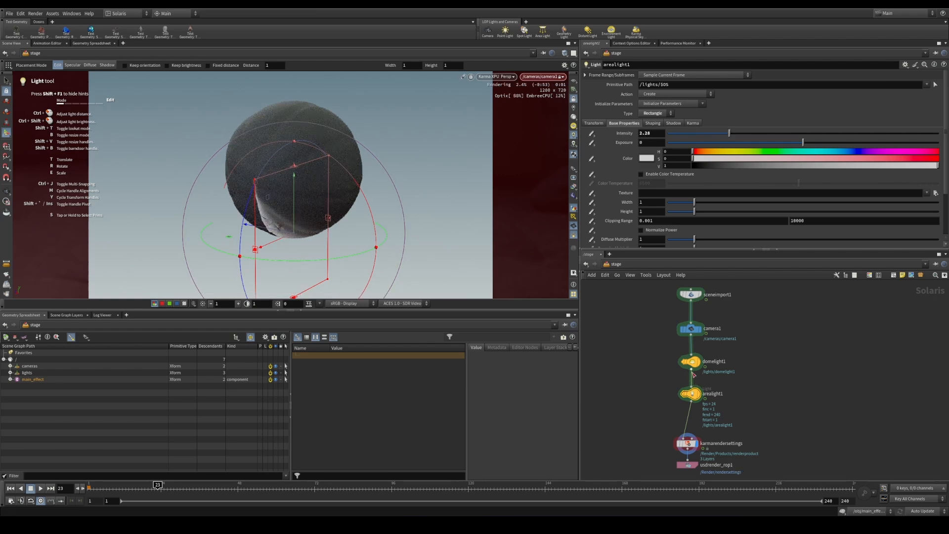
With domelight1 temporarily bypassed, use Specular placement to aim arealight1 at the sphere's upper-left edge from a distance of about 1.6
left_click(681, 361)
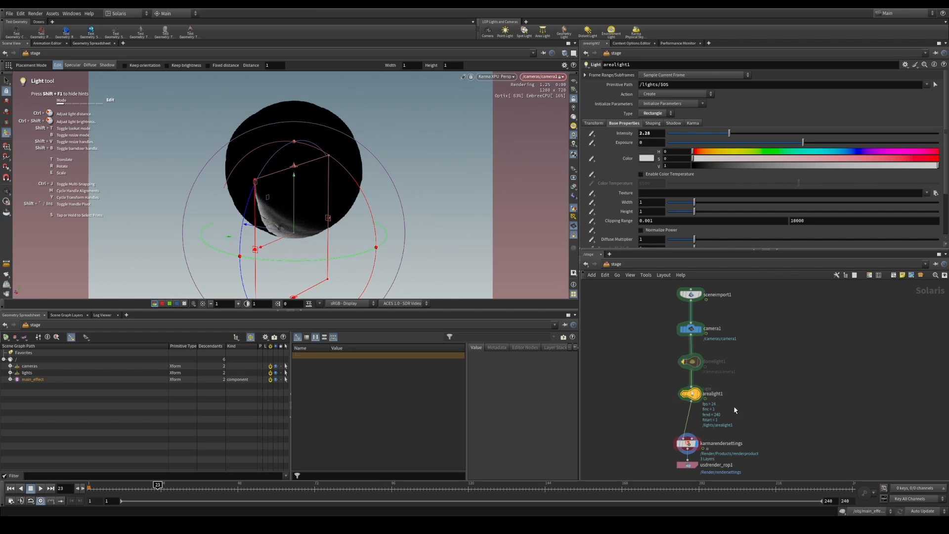
left_click(72, 65)
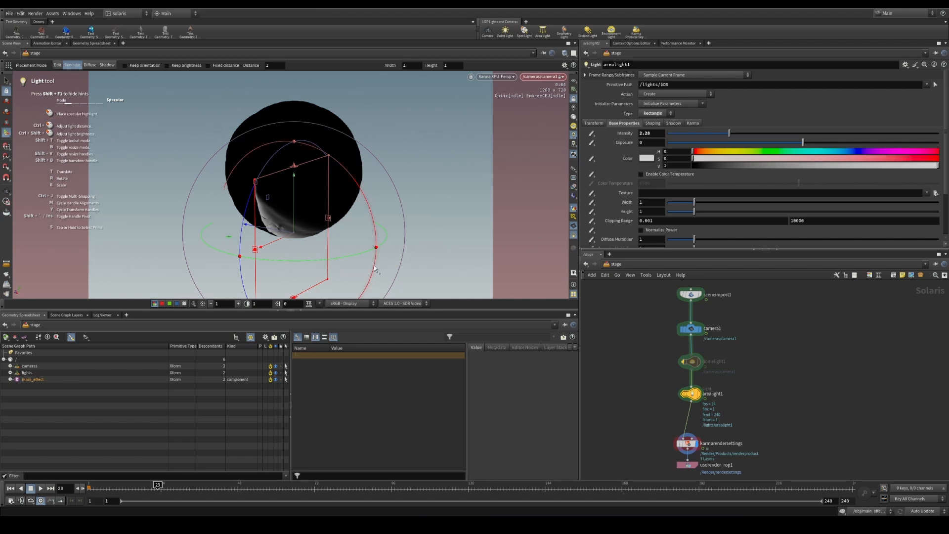
left_click_drag(345, 198, 247, 153)
left_click(250, 128)
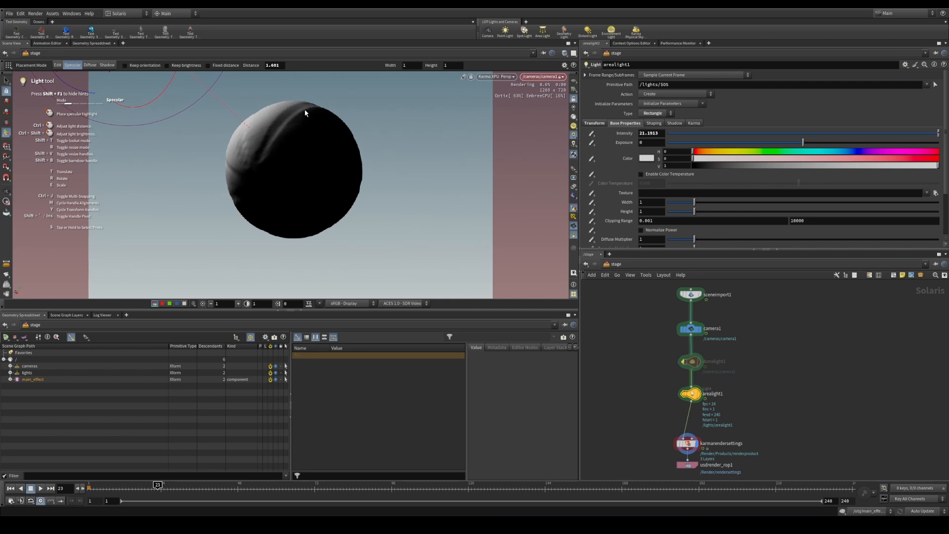
left_click(680, 362)
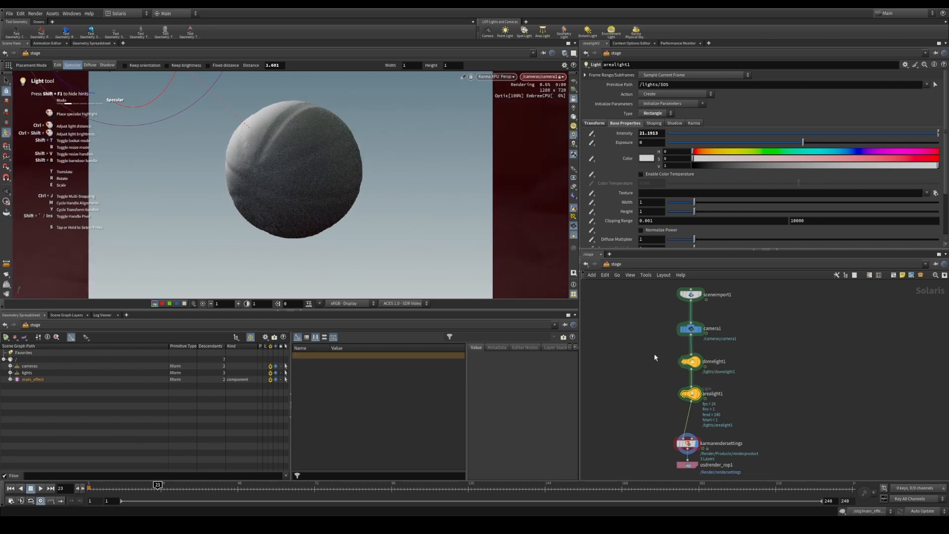
Set the intensity of arealight1 to 6.53 and tint its color pale orange with a saturation of 0.076
left_click(691, 361)
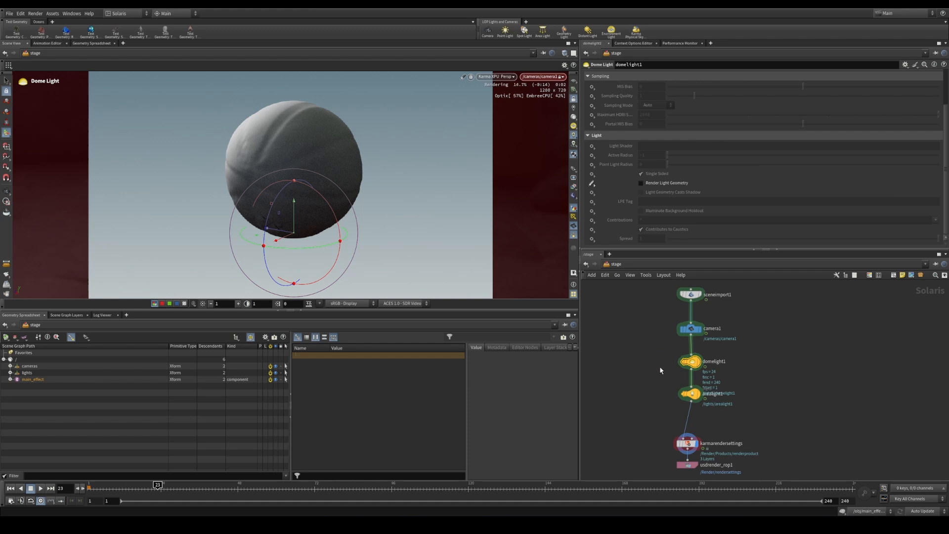
left_click(691, 394)
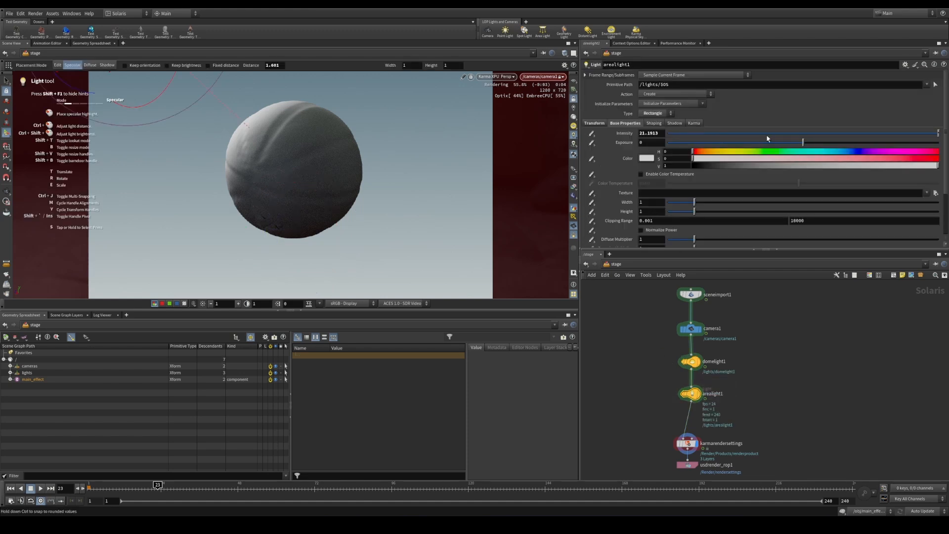
left_click(767, 136)
left_click_drag(768, 138, 801, 137)
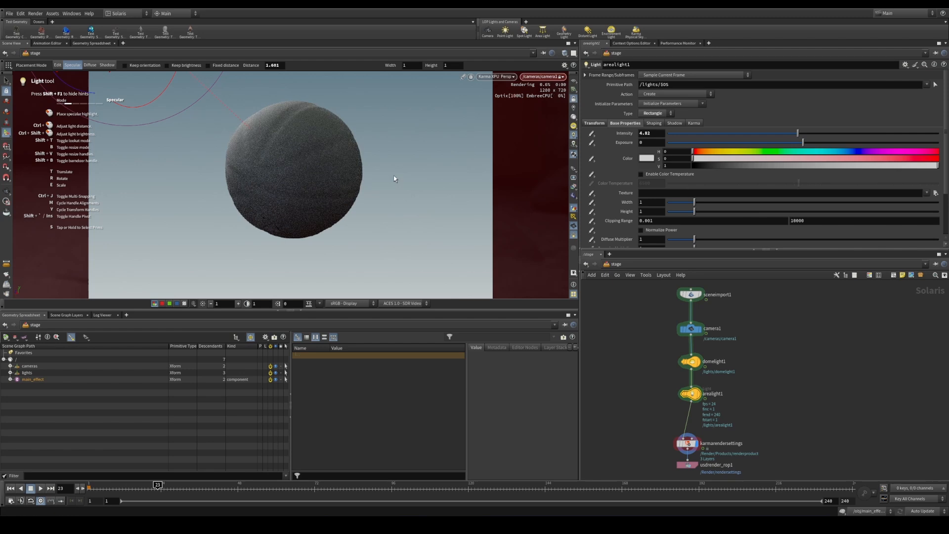
left_click_drag(715, 161, 711, 160)
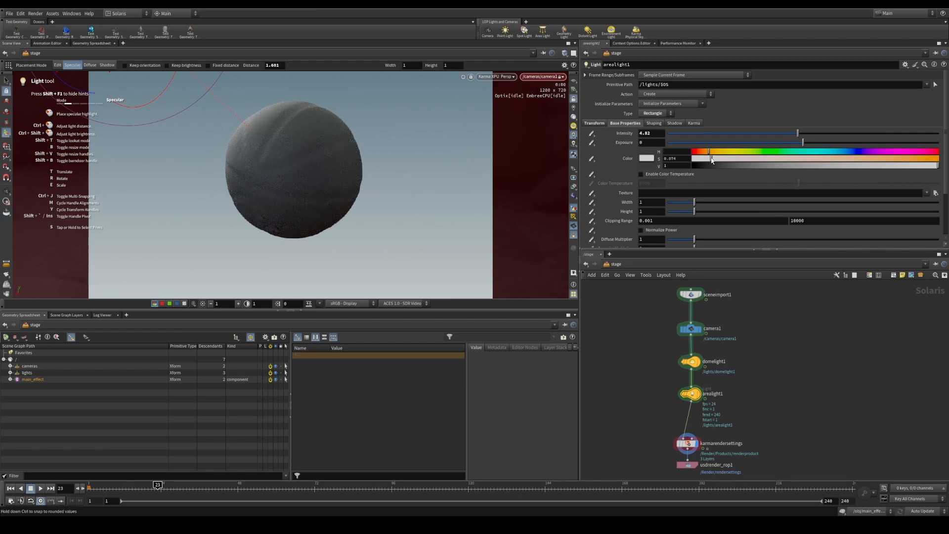
left_click_drag(797, 136, 845, 136)
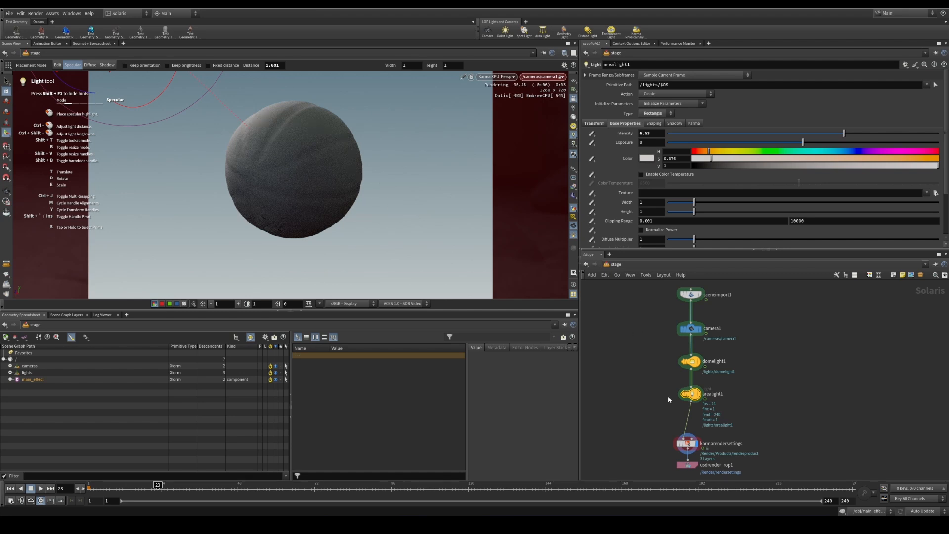
Duplicate arealight1 and insert the copy as arealight2 above karmarendersettings
left_click(691, 361, "shift")
middle_click_drag(681, 415, 670, 334)
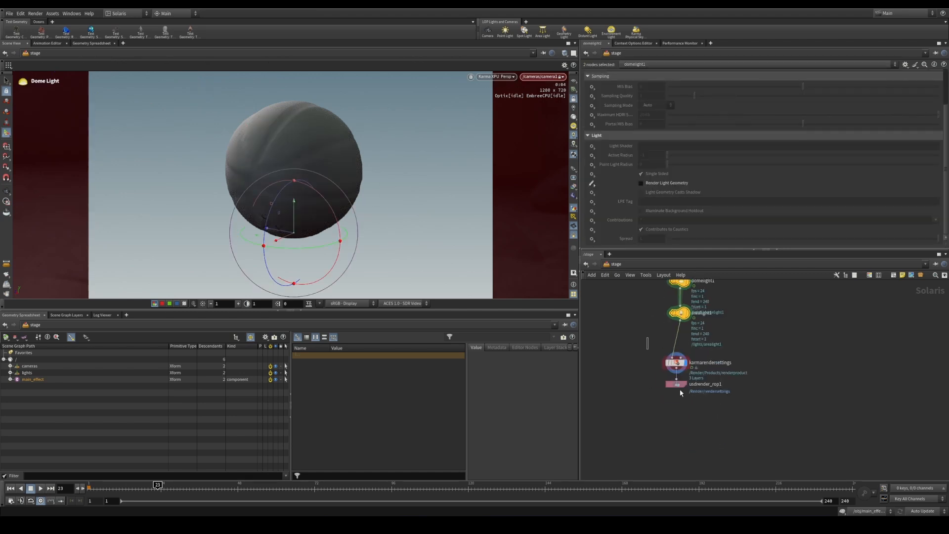
mouse_move(680, 390)
left_mouse_down()
mouse_move(687, 395)
mouse_move(681, 389)
left_mouse_up()
left_click_drag(683, 316, 685, 351, "alt")
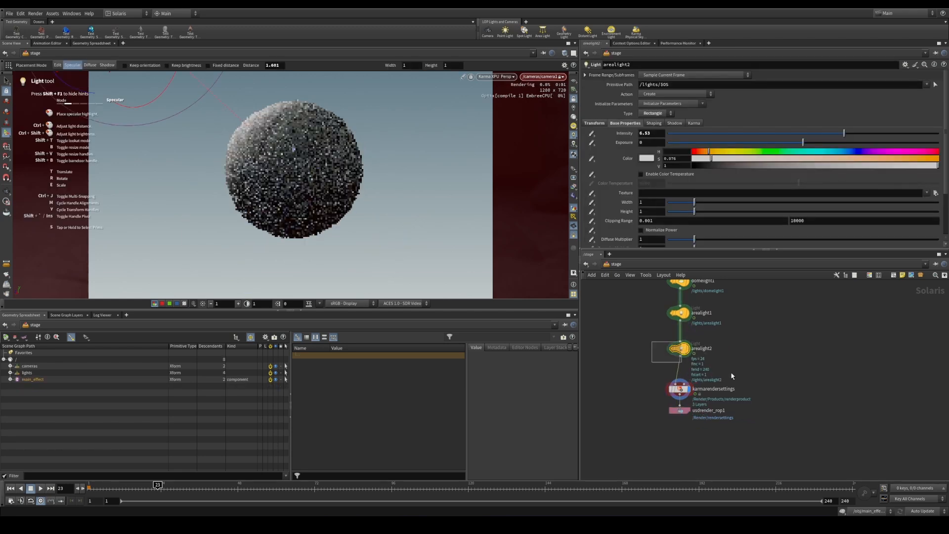
Aim arealight2 at the sphere's right side with Diffuse placement and tint its color pale blue with a saturation of 0.134
left_click(352, 193)
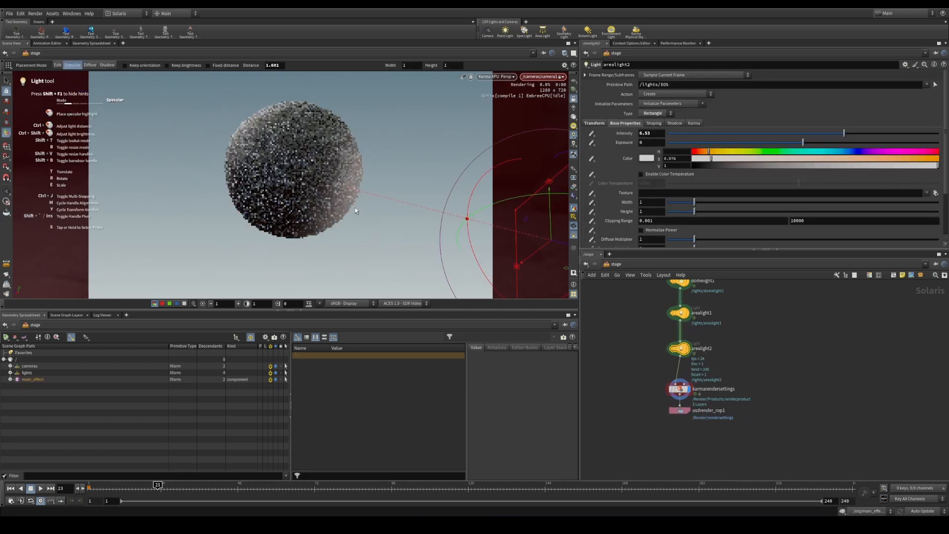
left_click(91, 66)
left_click_drag(351, 165, 357, 193)
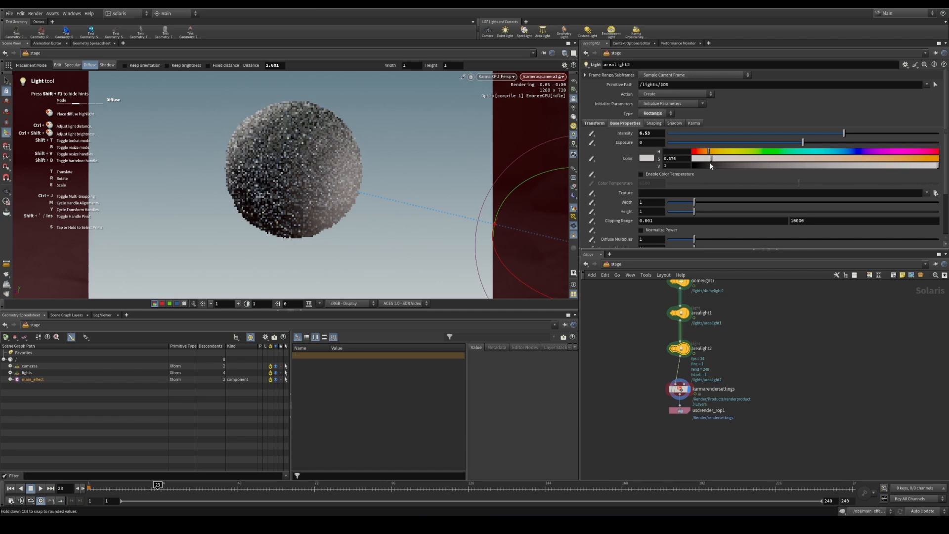
left_click(830, 152)
left_click(726, 158)
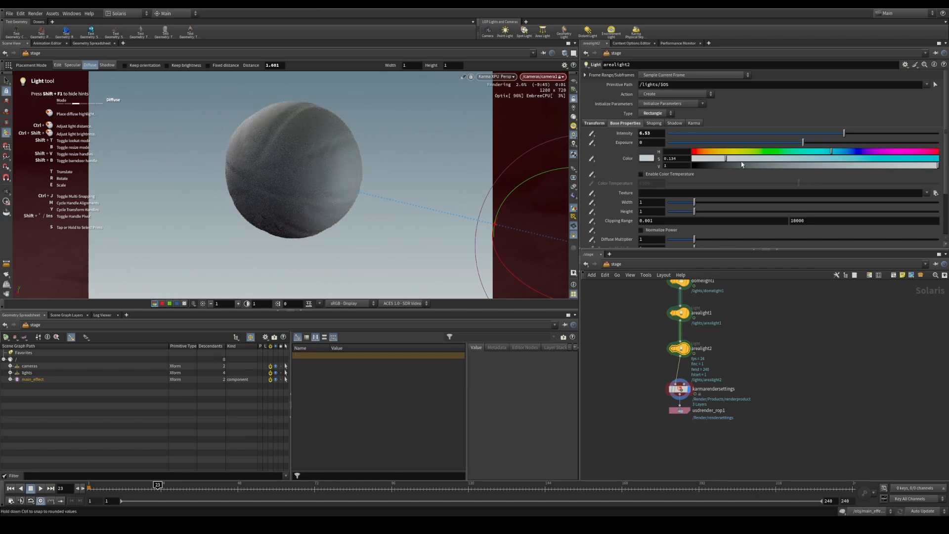
Aim arealight2 at the sphere's lower-right edge from a distance of about 1.61 and set its intensity to 2.59
left_click_drag(728, 133, 722, 140)
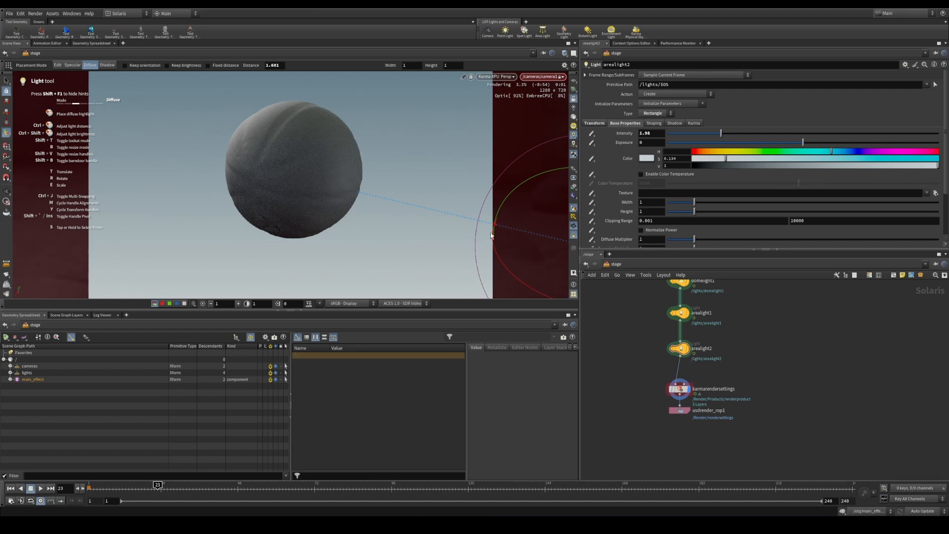
left_click_drag(357, 179, 350, 206)
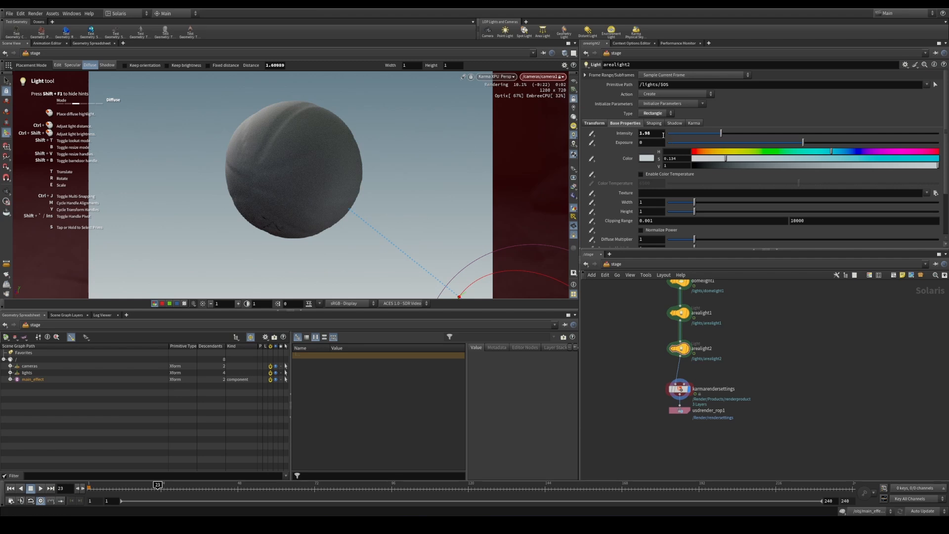
left_click_drag(721, 133, 738, 133)
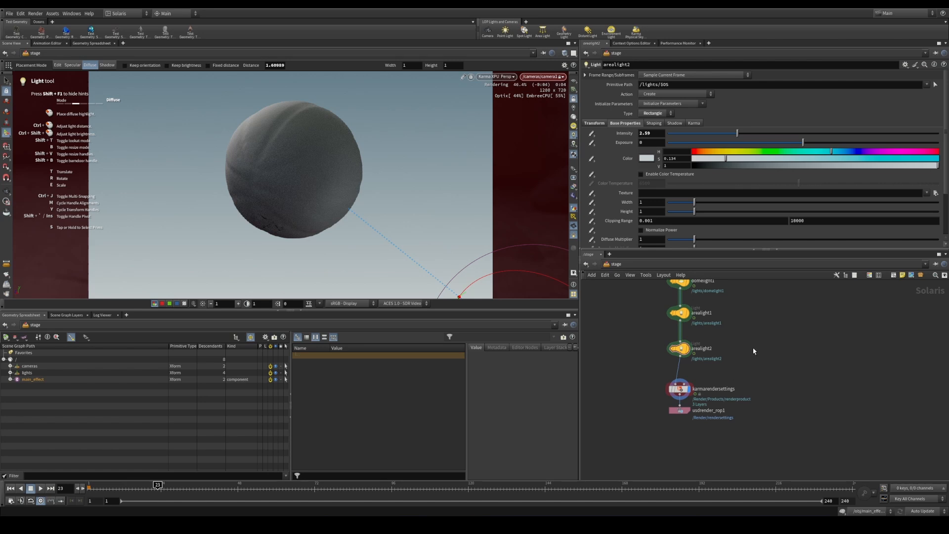
Examine the primvars of the Basketball_size6 mesh under main_effect in the scene graph
scroll(692, 352, "up", 2)
scroll(645, 363, "down", 3)
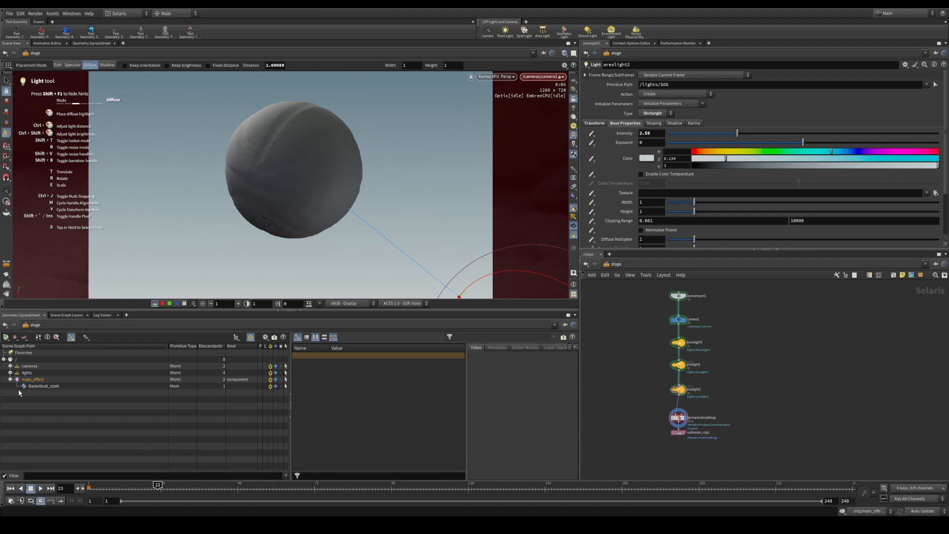
left_click(10, 380)
left_click(95, 389)
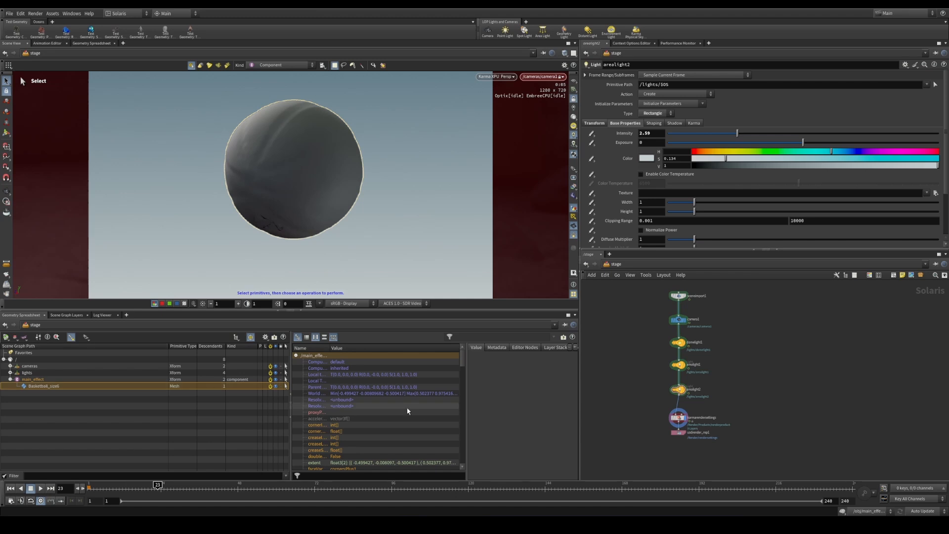
scroll(372, 420, "down", 8)
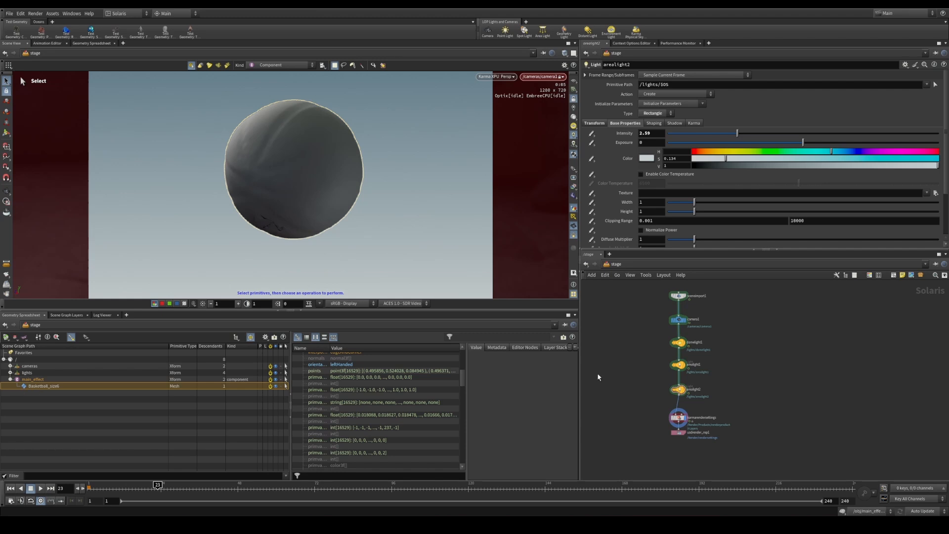
Add a Material Library node and insert it between sceneimport1 and camera1
scroll(643, 356, "up", 2)
left_click(680, 332)
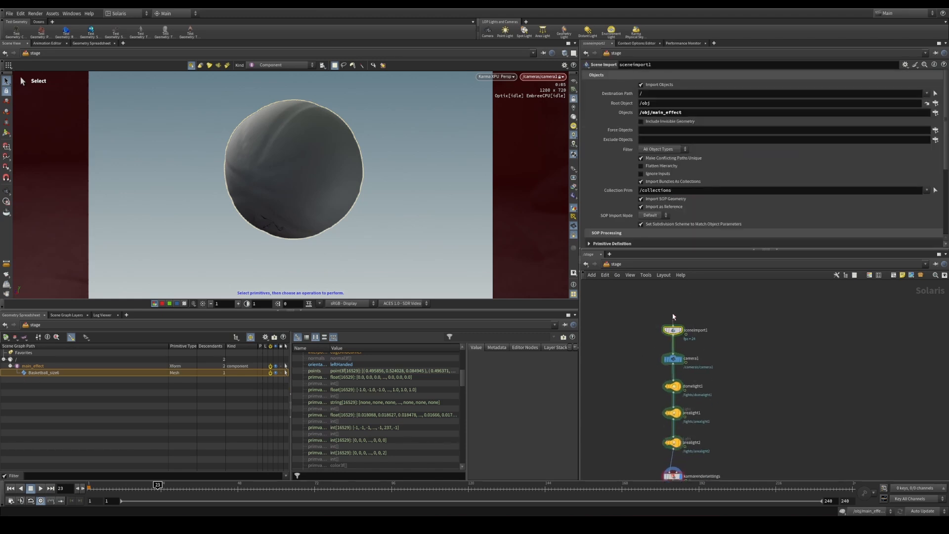
left_click_drag(673, 330, 670, 317)
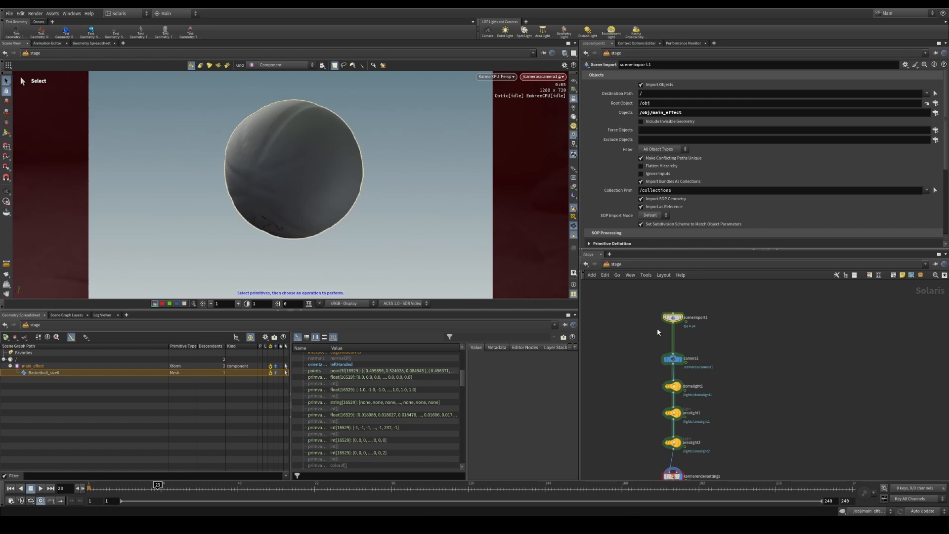
key("Tab")
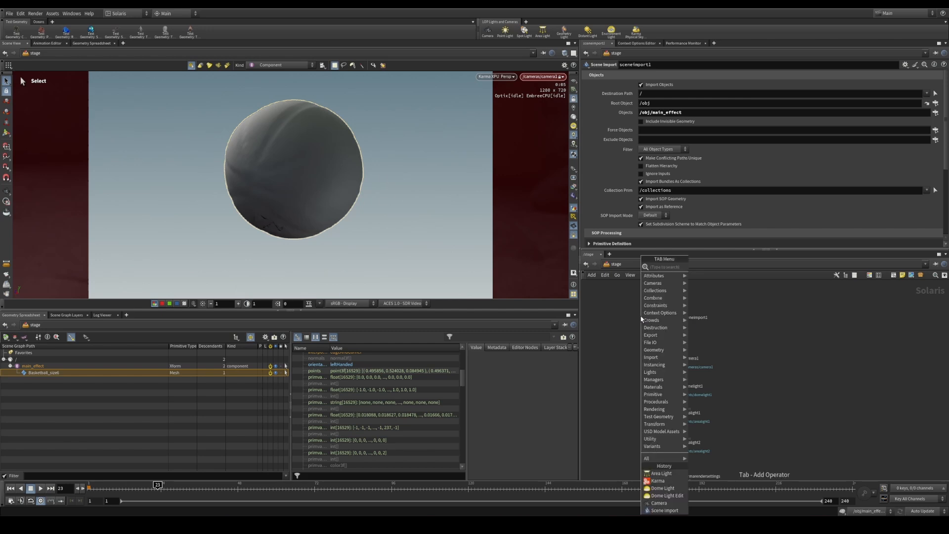
type("mater")
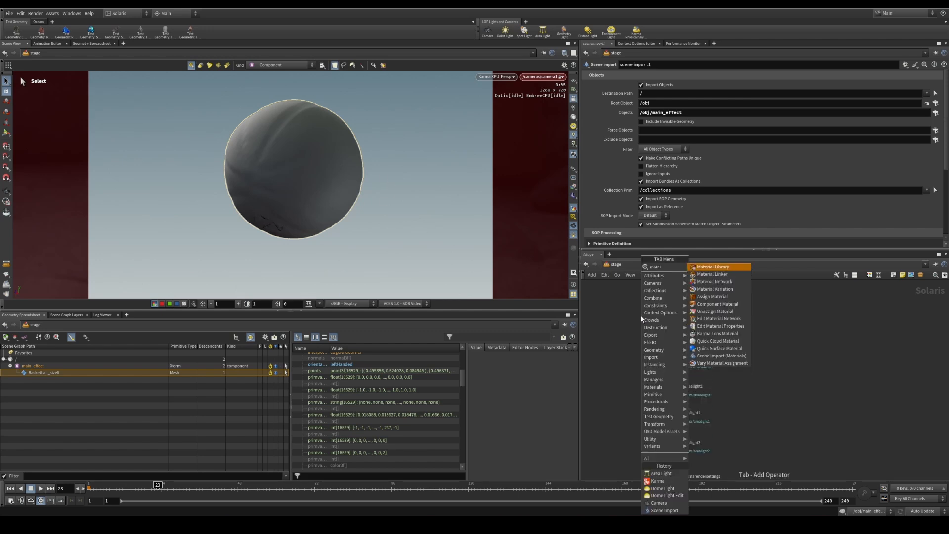
left_click(720, 268)
left_click(741, 358)
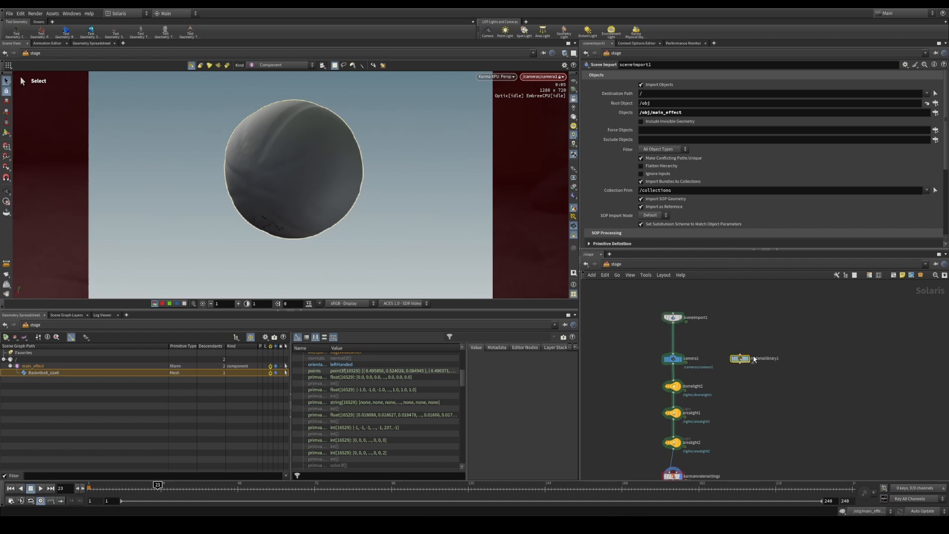
middle_click_drag(718, 363, 695, 389)
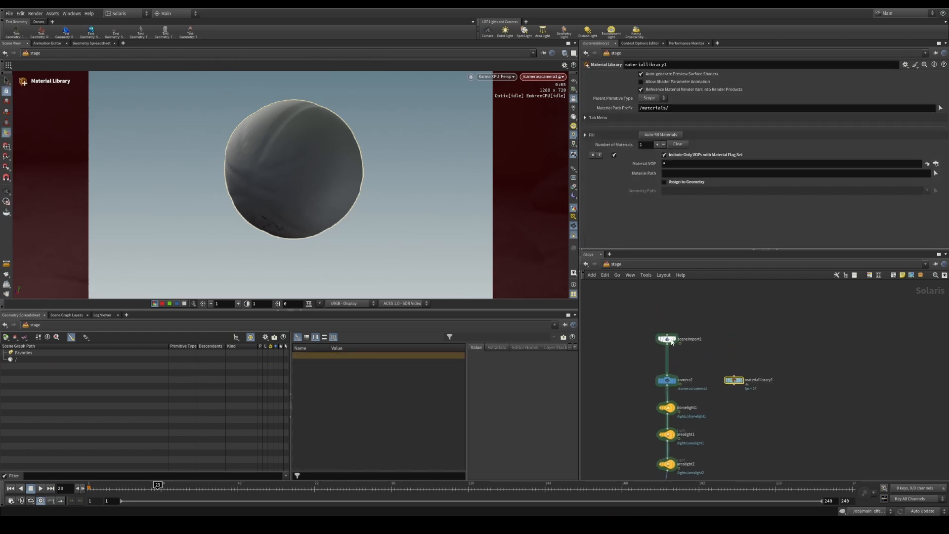
left_click_drag(672, 341, 670, 322)
left_click_drag(734, 382, 666, 347)
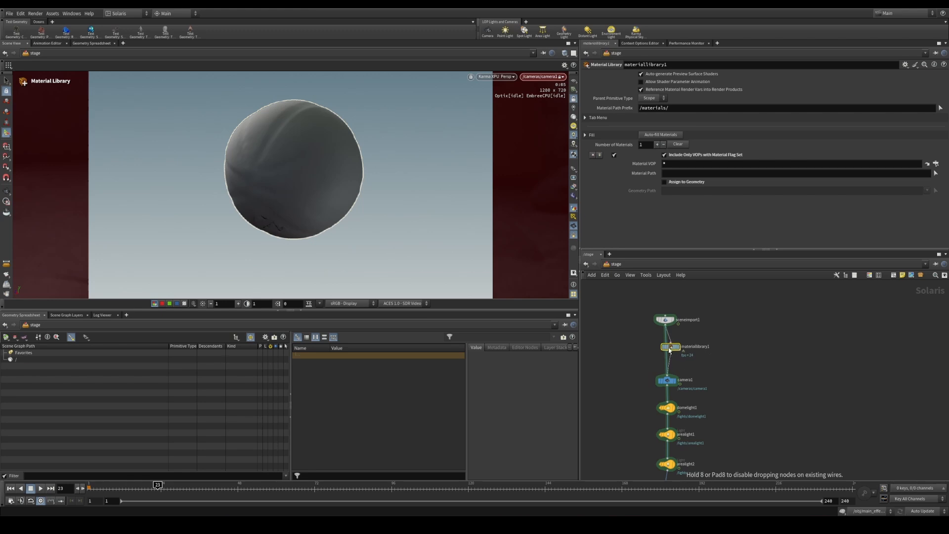
scroll(652, 343, "up", 2)
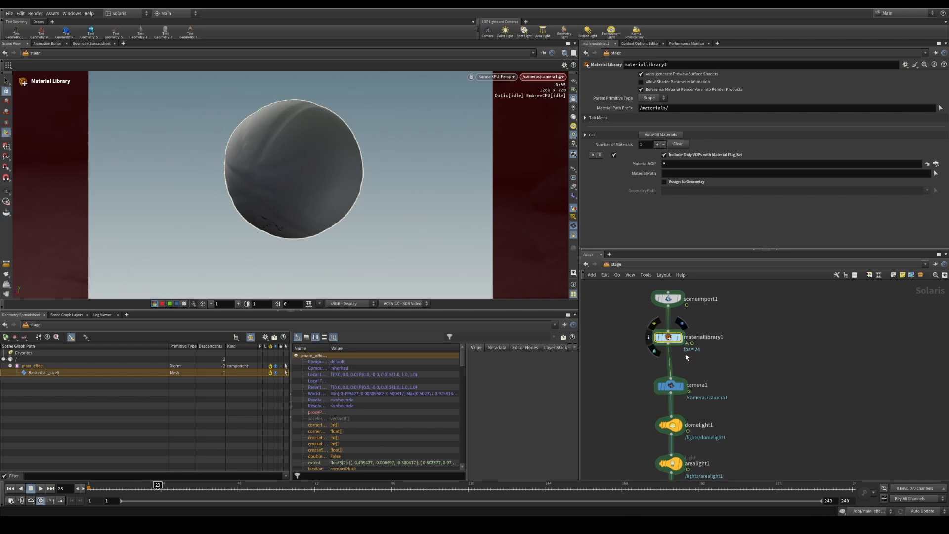
Add a Material Linker node and insert it between materiallibrary1 and camera1
middle_click_drag(686, 353, 694, 336)
key("Tab")
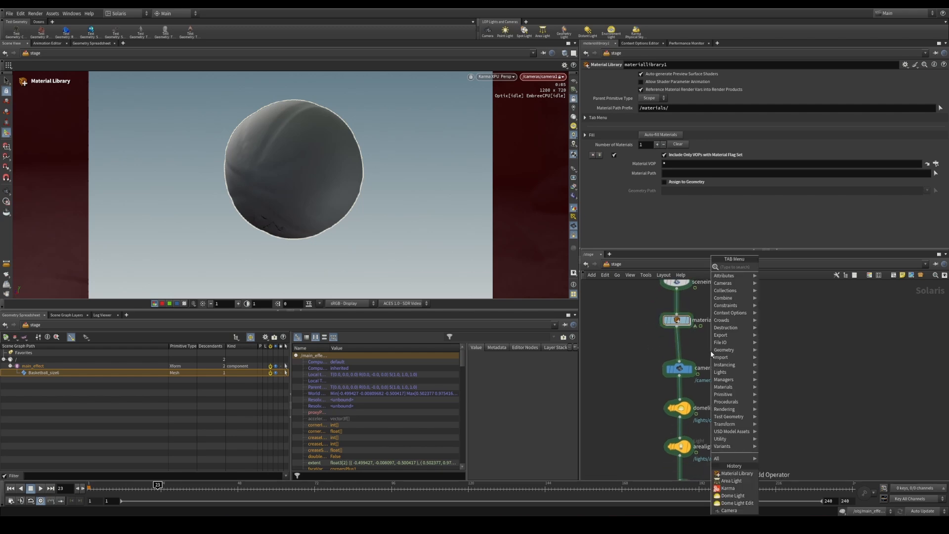
type("mat li")
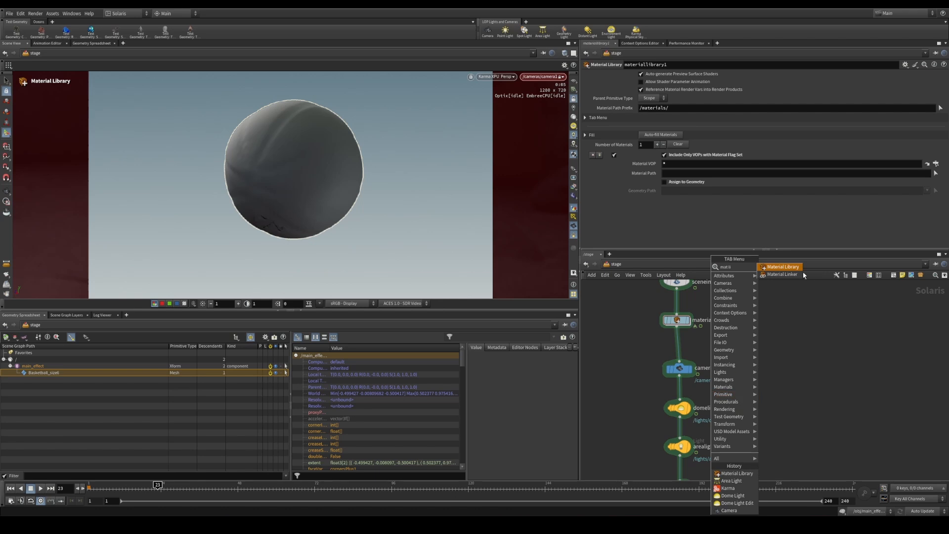
left_click(783, 274)
left_click(749, 413)
left_click_drag(750, 414, 676, 315)
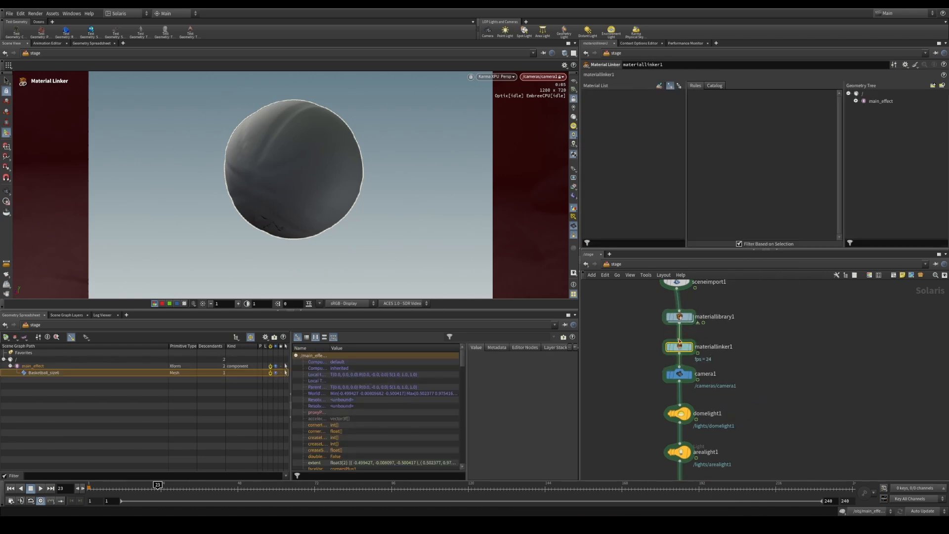
left_click_drag(678, 347, 678, 338)
middle_click_drag(632, 298, 629, 319)
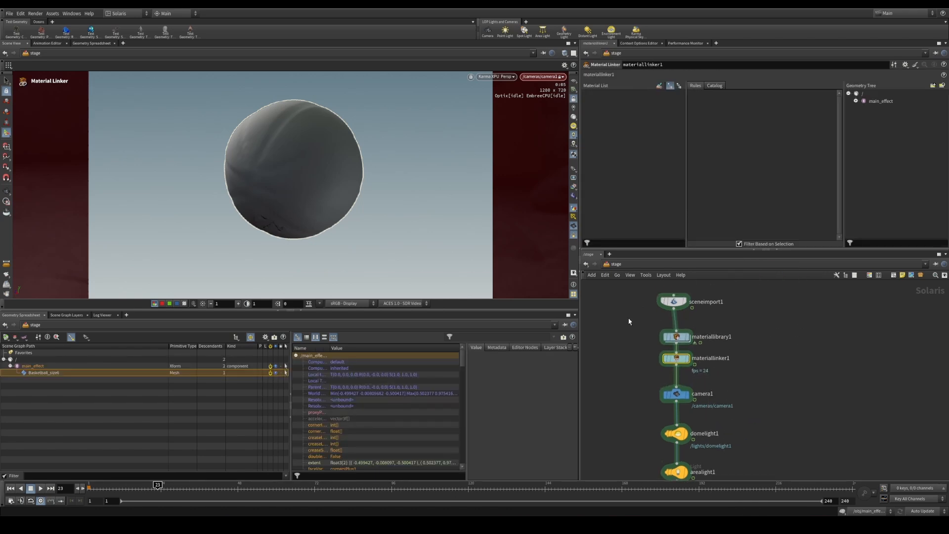
Create a Karma Material Builder inside materiallibrary1 and rename it ball
double_click(680, 336)
key("Tab")
type("buil")
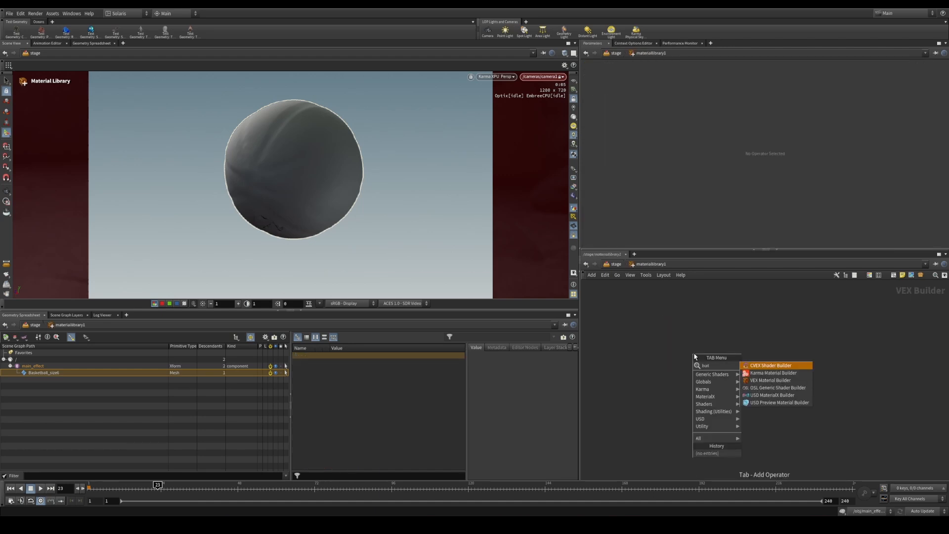
left_click(773, 373)
left_click(739, 350)
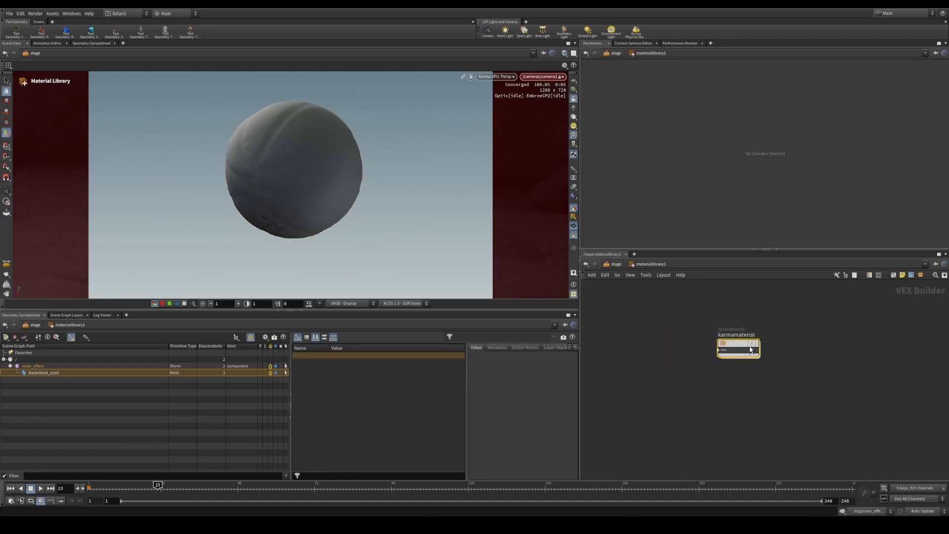
double_click(747, 335)
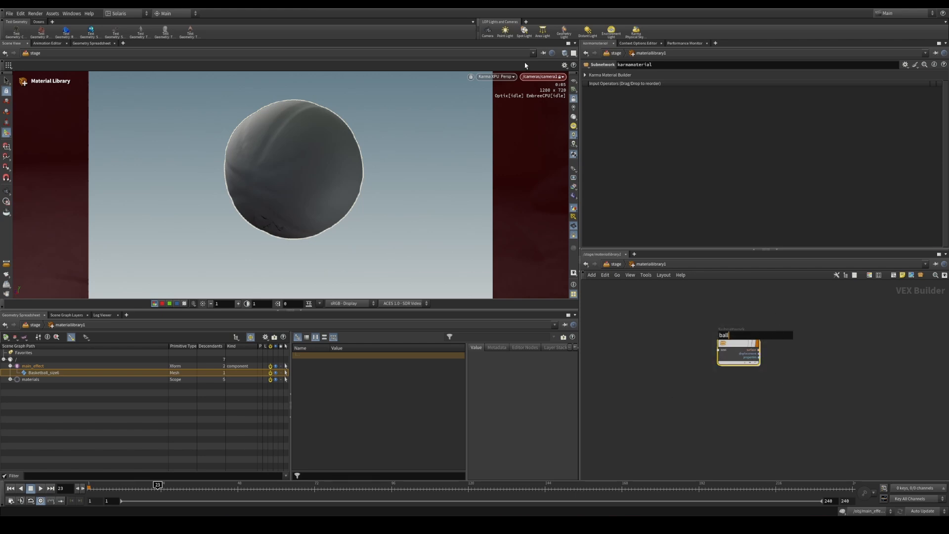
Switch the viewport from Karma XPU to the standard viewport renderer, and show the materiallinker1 settings in the stage network
left_click(496, 76)
left_click(494, 85)
key("u")
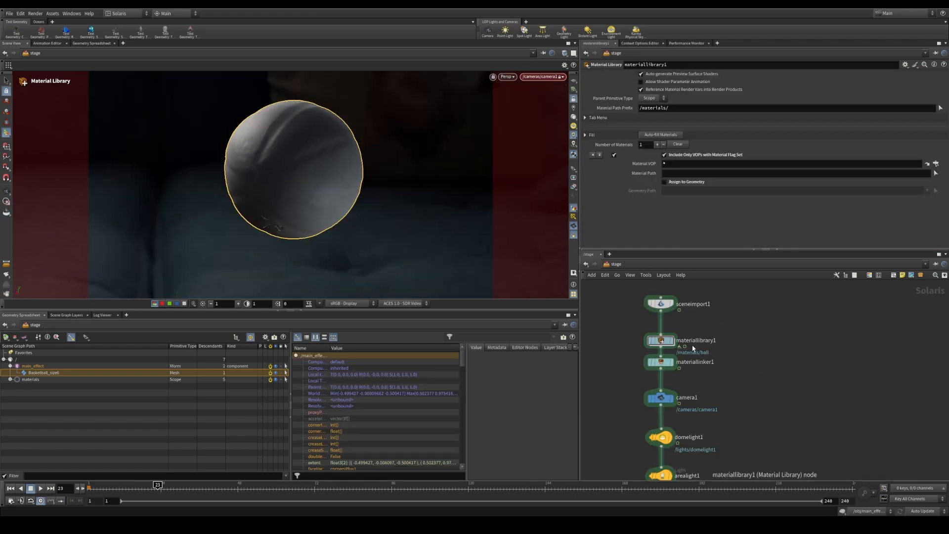
left_click(662, 363)
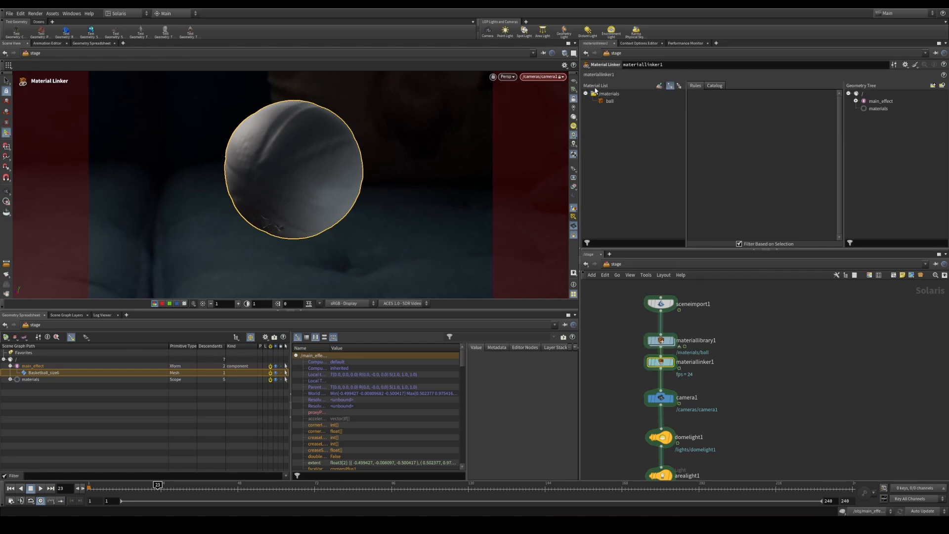
Try linking the ball material to main_effect/Basketball_size6 by building a new rule, and remove that rule
left_click(10, 366)
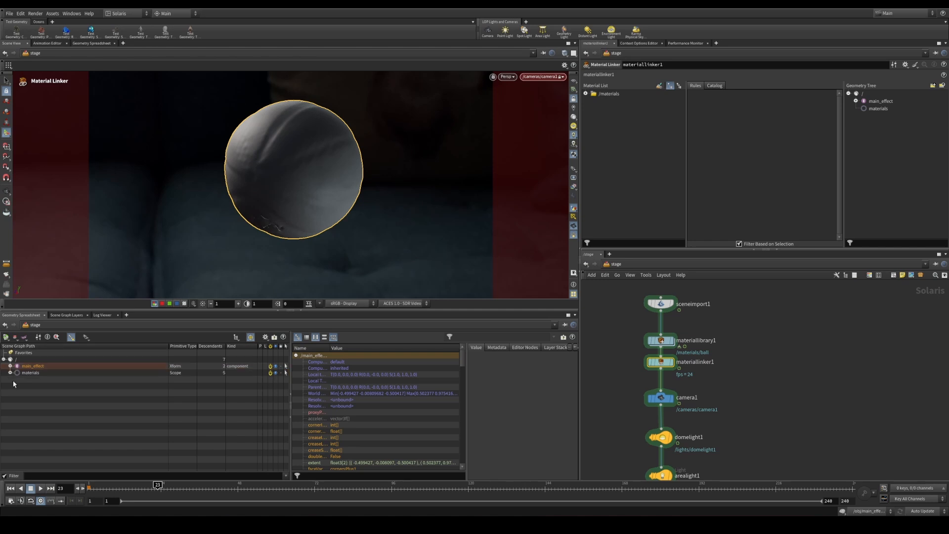
left_click(11, 373)
left_click(30, 373)
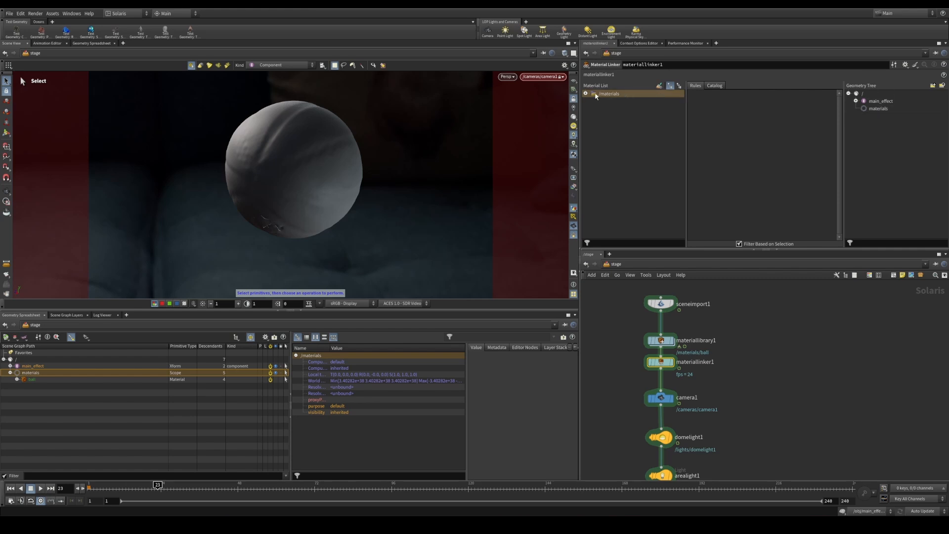
left_click_drag(592, 102, 741, 133)
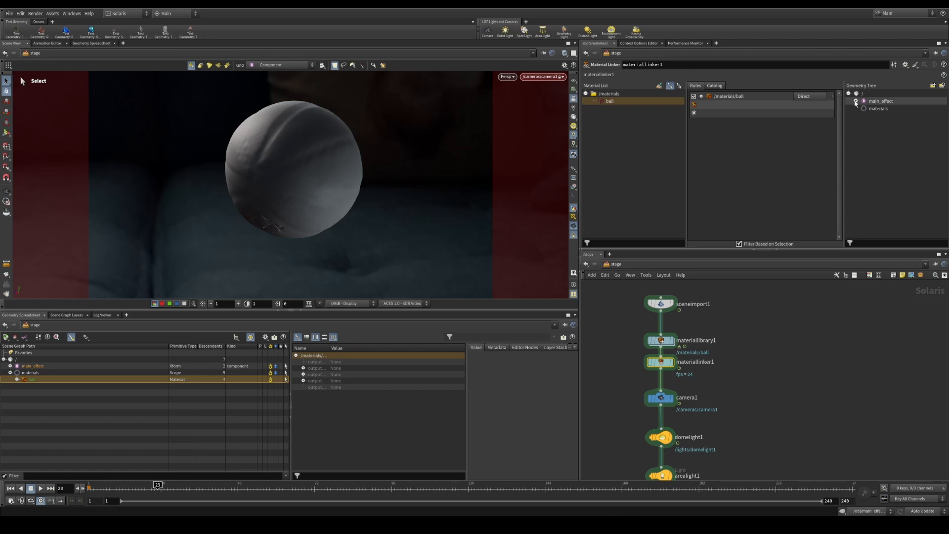
left_click(856, 101)
left_click_drag(891, 110, 739, 104)
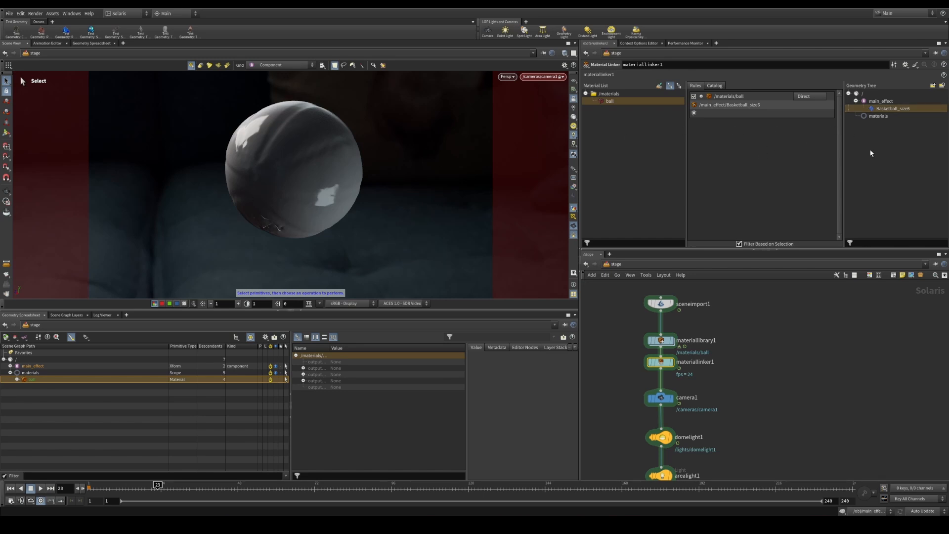
left_click(831, 97)
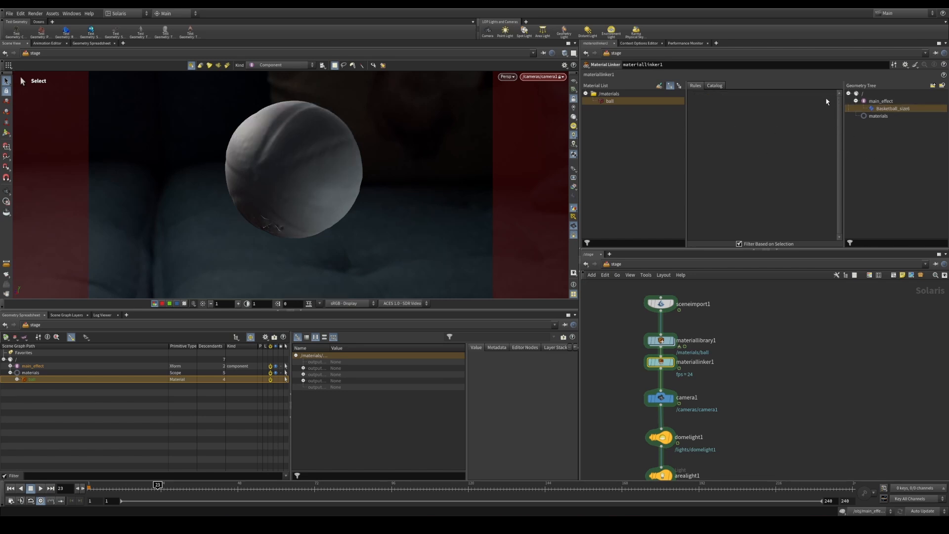
Assign the ball material directly to the Basketball_size6 mesh in the Material Linker's geometry tree
left_click_drag(610, 102, 901, 113)
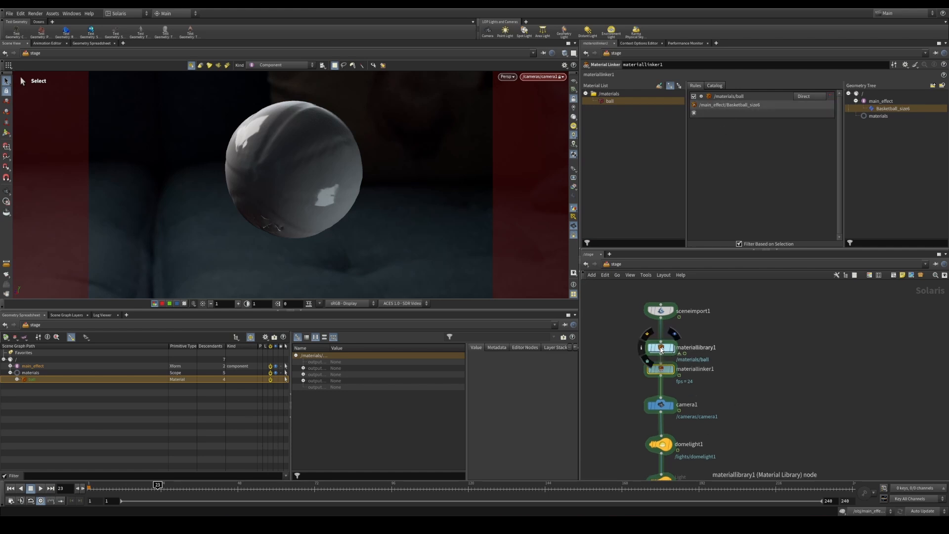
Inside the ball material, delete the inputs, mtlxdisplacement and material_properties nodes and move mtlxstandard_surface closer to the output node
double_click(661, 341)
double_click(747, 347)
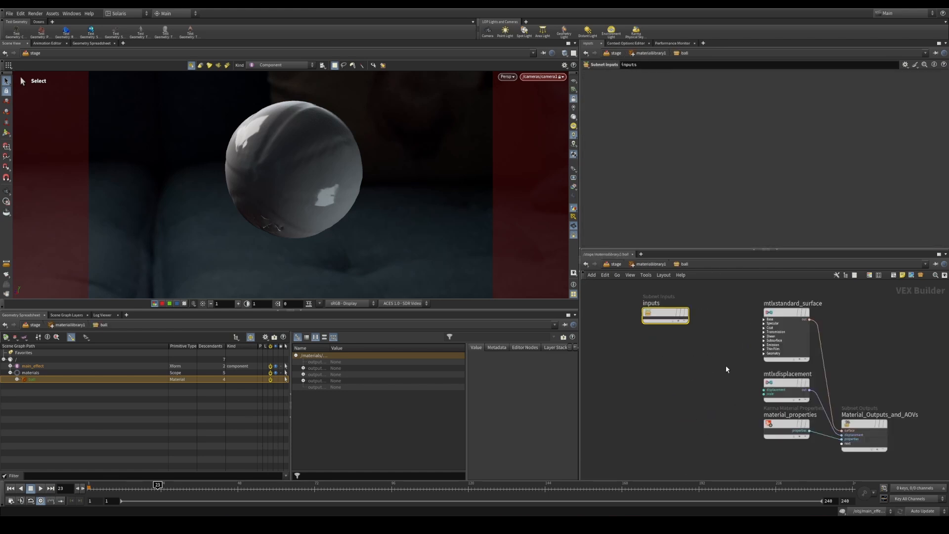
middle_click_drag(677, 388, 682, 375)
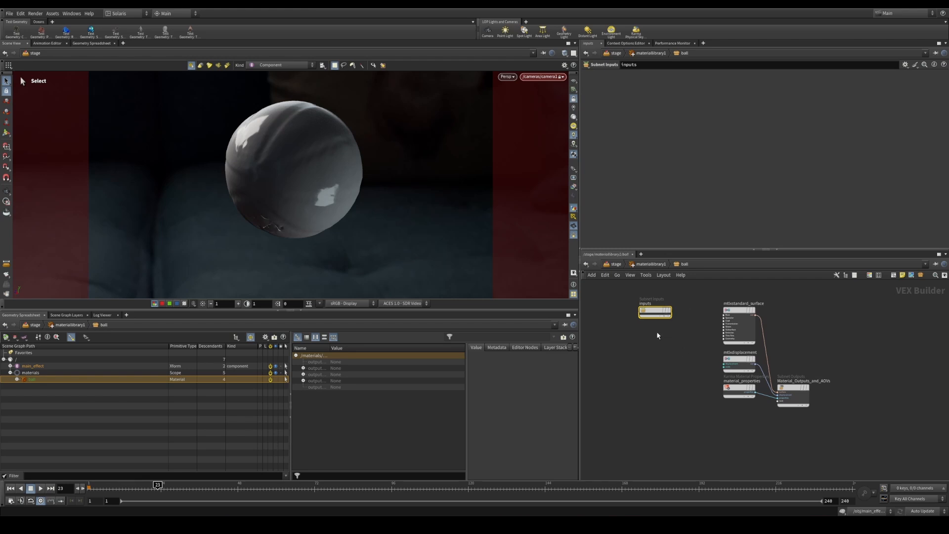
left_click_drag(673, 335, 769, 420)
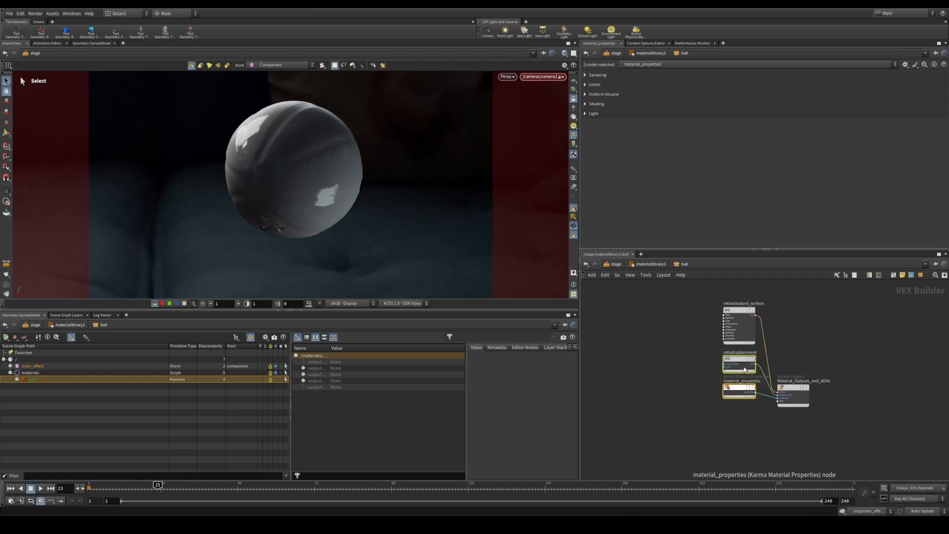
key("Delete")
left_click_drag(738, 310, 725, 371)
Add a MtlX Tiled Image node to the ball material, placed ahead of mtlxstandard_surface
scroll(762, 328, "up", 3)
middle_click_drag(742, 392, 774, 348)
scroll(762, 328, "up", 2)
middle_click_drag(644, 330, 725, 352)
key("Tab")
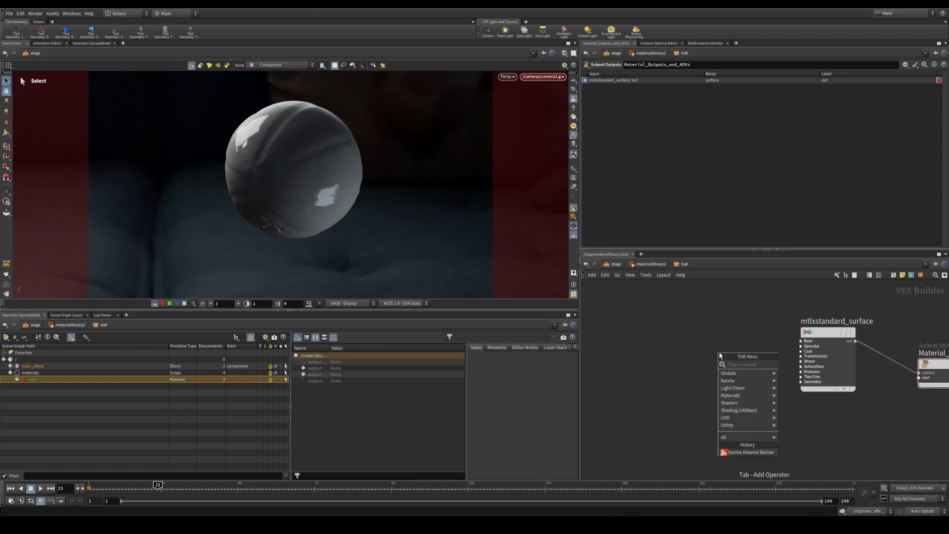
type("te")
key("BackSpace")
key("BackSpace")
key("BackSpace")
type("imag")
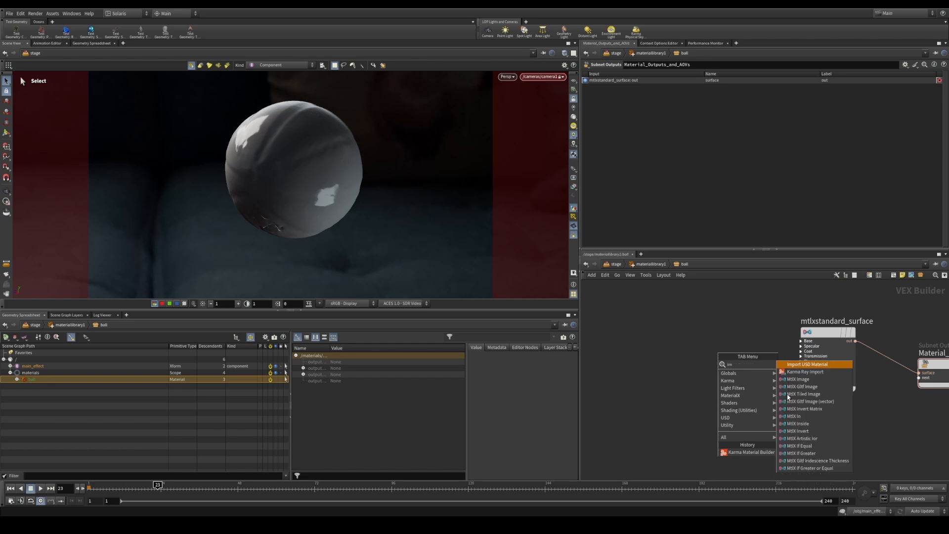
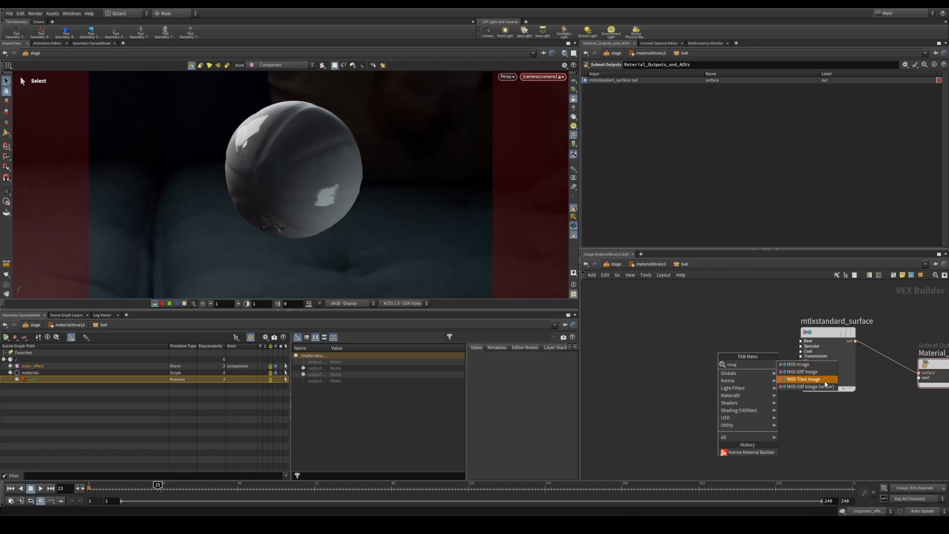
left_click(825, 382)
left_click(713, 340)
left_click_drag(713, 342, 659, 331)
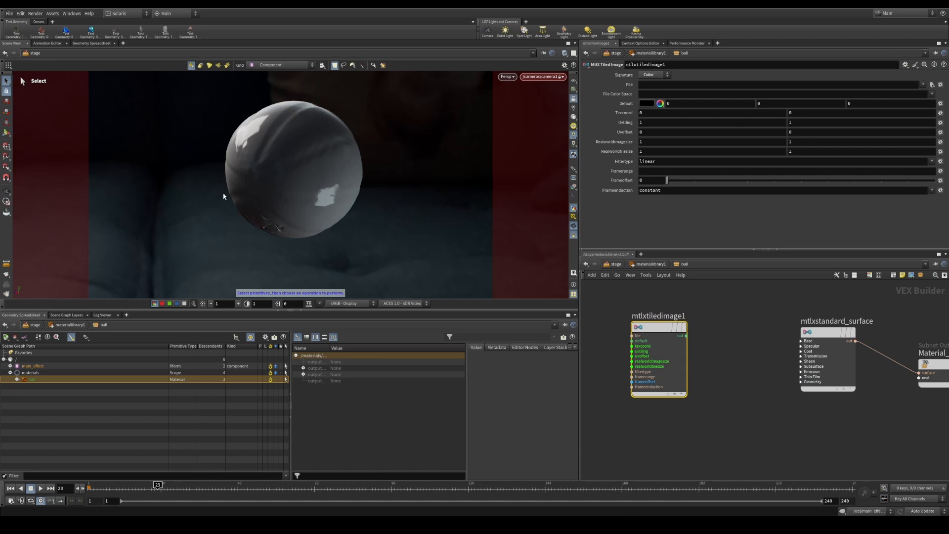
Connect the tiled image output to base_color on mtlxstandard_surface, and show the shader's Specular settings
left_click(801, 341)
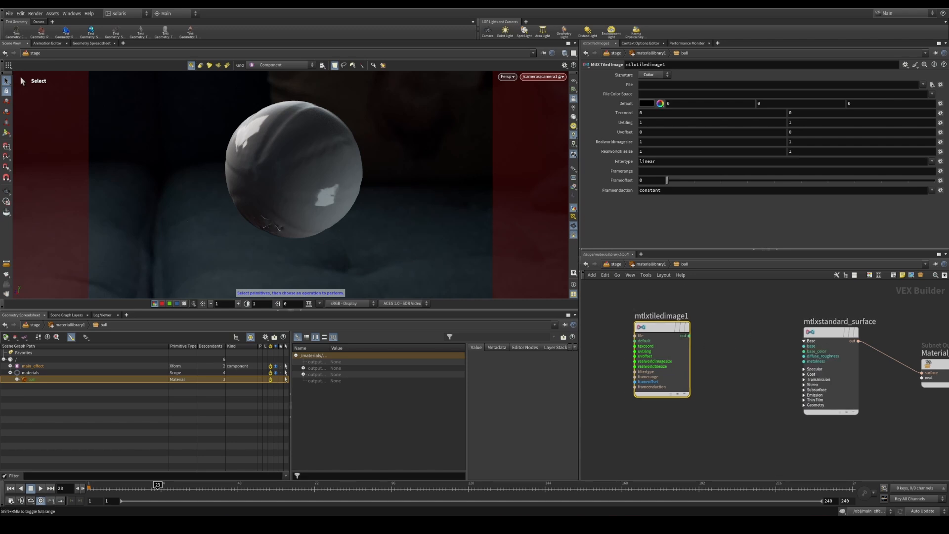
left_click_drag(689, 336, 805, 351)
left_click(843, 355)
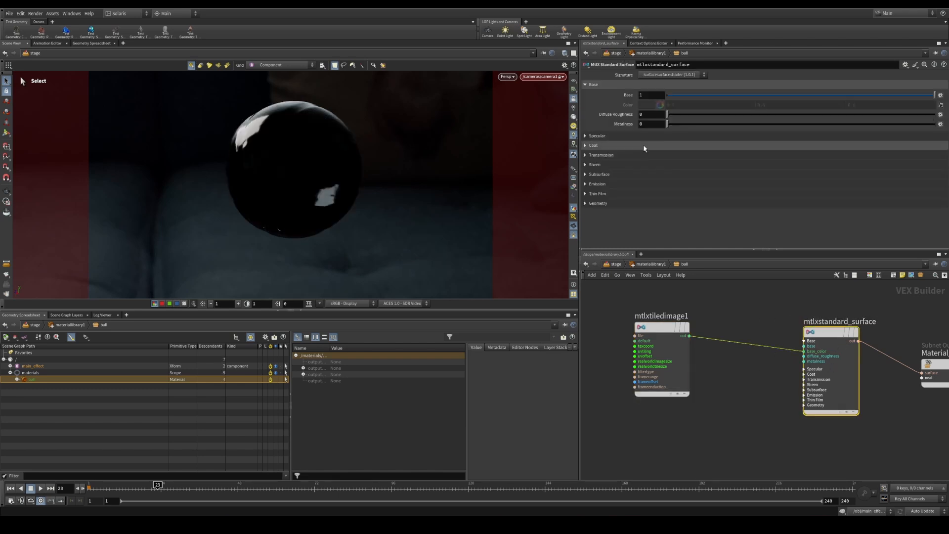
left_click(591, 136)
scroll(591, 167, "down", 1)
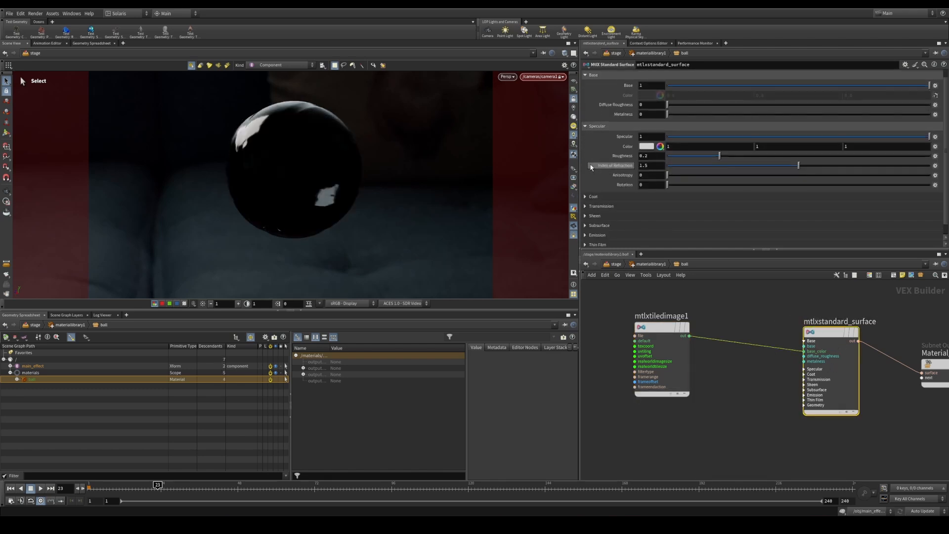
scroll(601, 170, "down", 1)
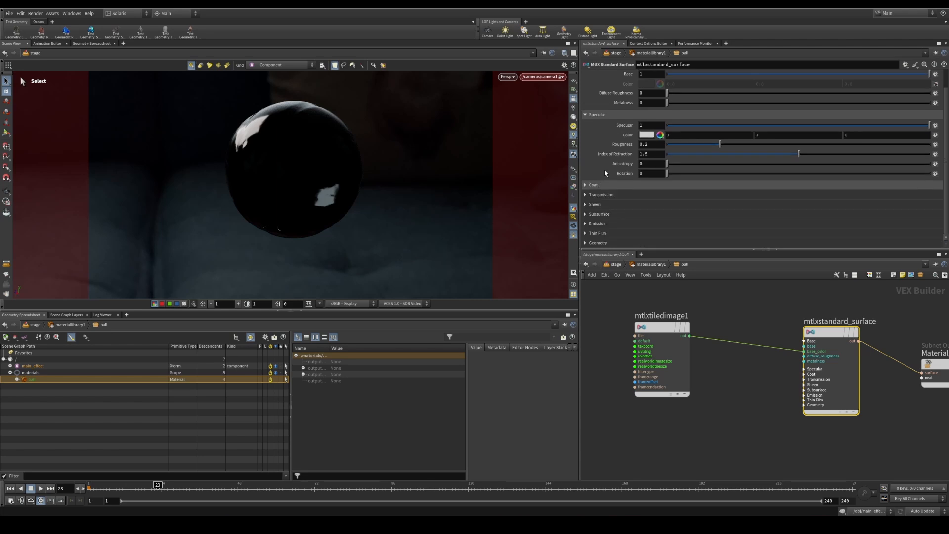
Load Basketball_size6.jpeg from the textures folder as the file of mtlxtiledimage1
left_click(665, 342)
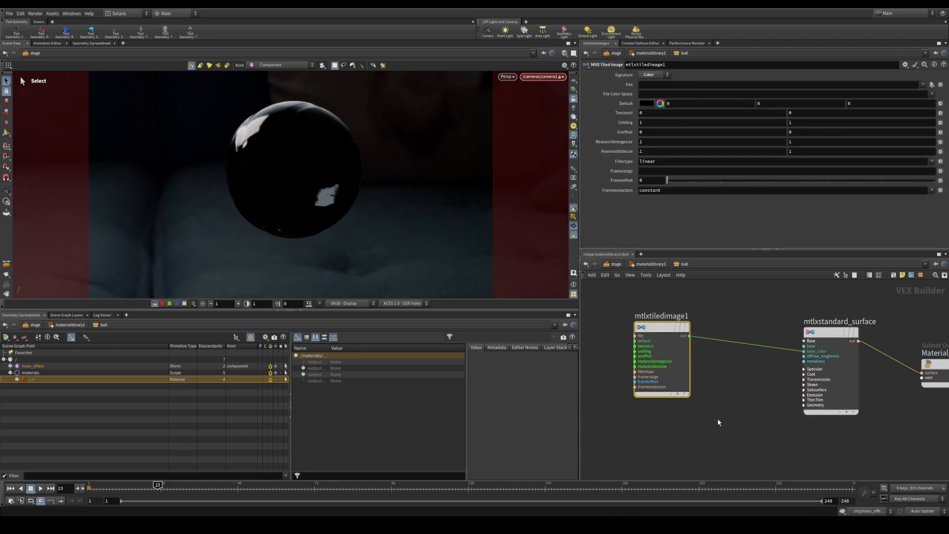
mouse_move(719, 423)
middle_mouse_down()
mouse_move(854, 432)
mouse_move(715, 433)
middle_mouse_up()
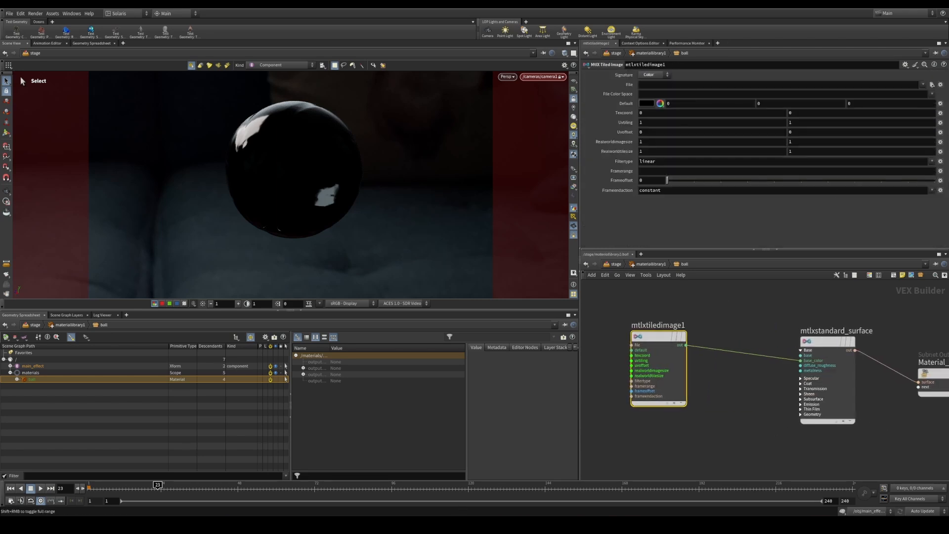
key("alt+Tab")
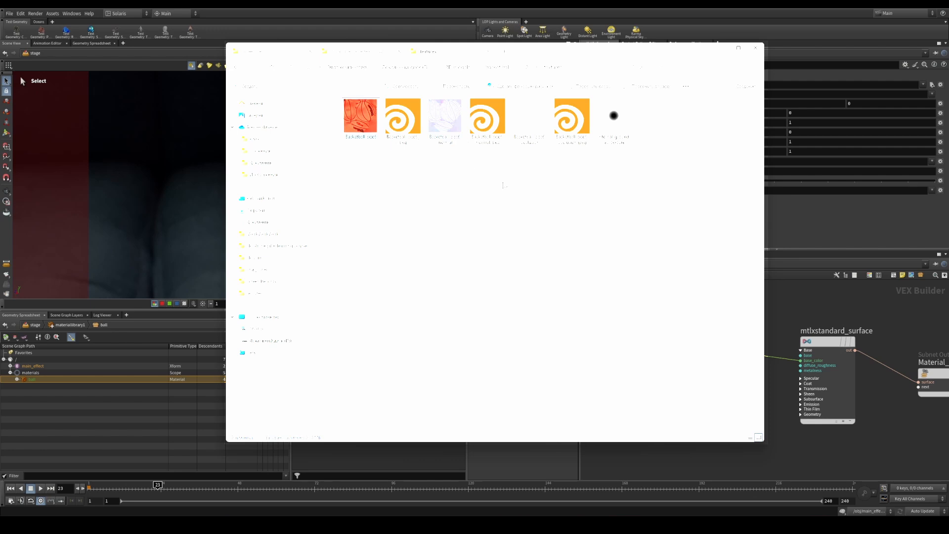
left_click_drag(360, 115, 857, 89)
key("alt+Tab")
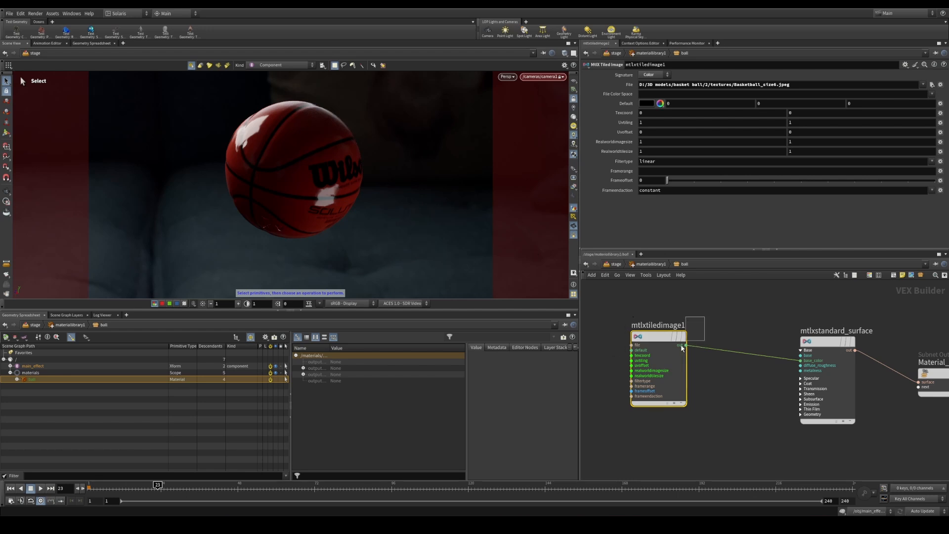
Duplicate the tiled image node below the original and load Basketball_size6_normal.jpeg as the copy's file
middle_click_drag(685, 450, 700, 409)
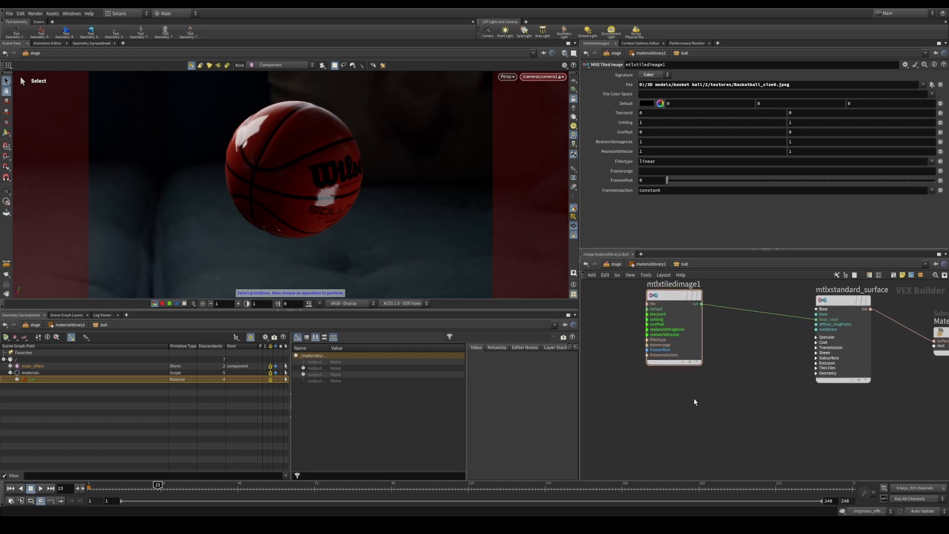
key("ctrl+c")
key("ctrl+v")
left_click(668, 411)
middle_click_drag(744, 389, 723, 346)
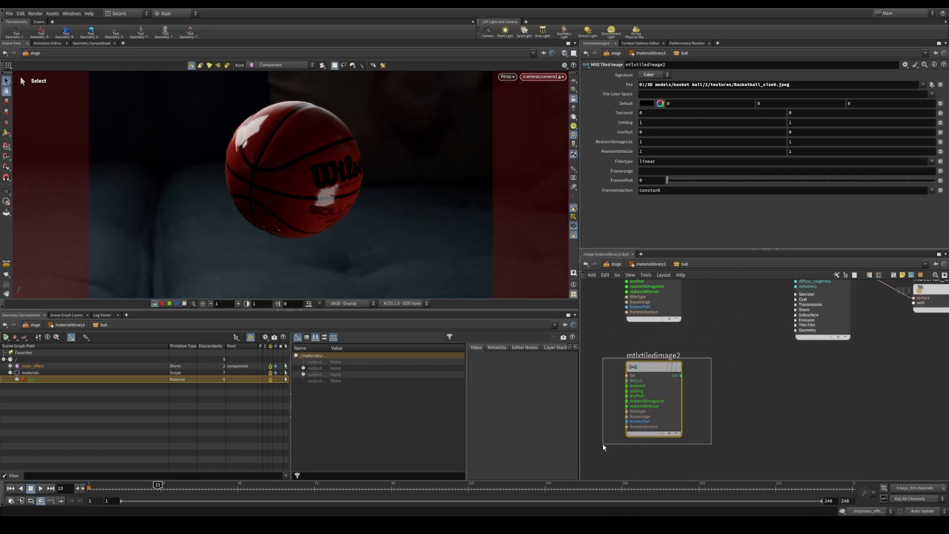
middle_click_drag(679, 454, 740, 333)
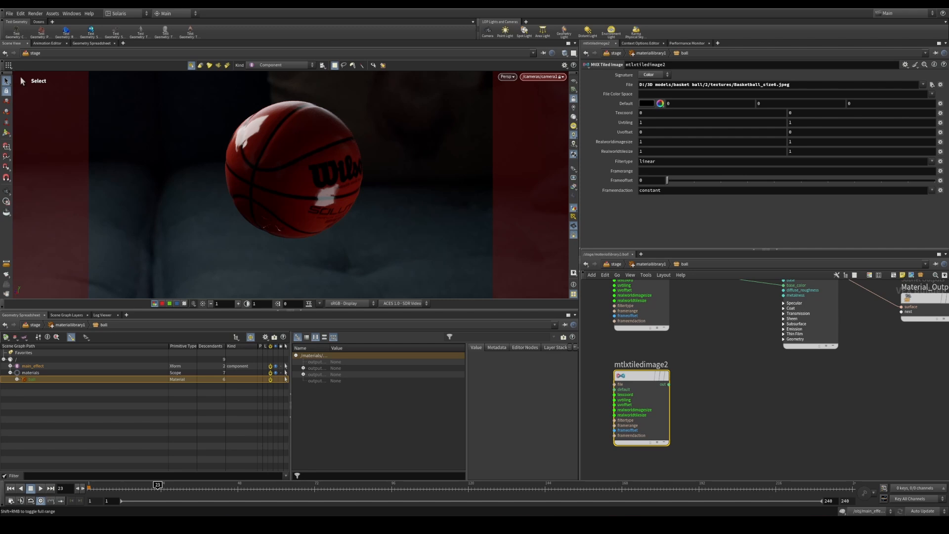
key("alt+Tab")
left_click_drag(447, 133, 851, 87)
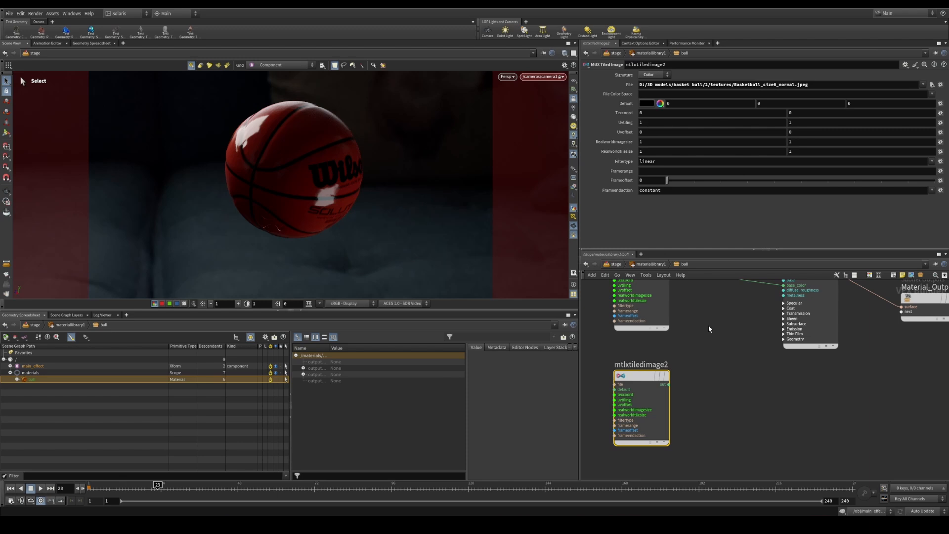
Rename the base color tiled image node to color and the normal map node to normal
middle_click_drag(653, 251, 646, 321)
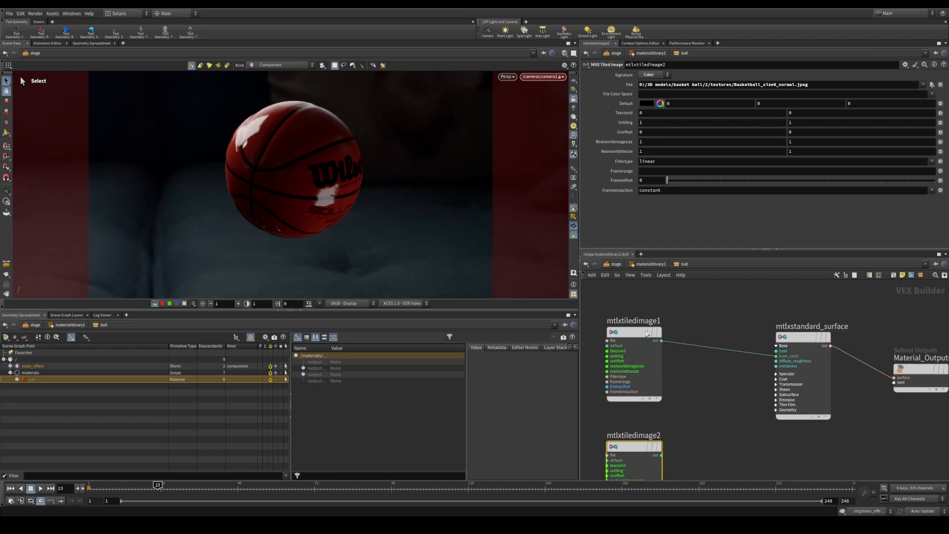
double_click(646, 321)
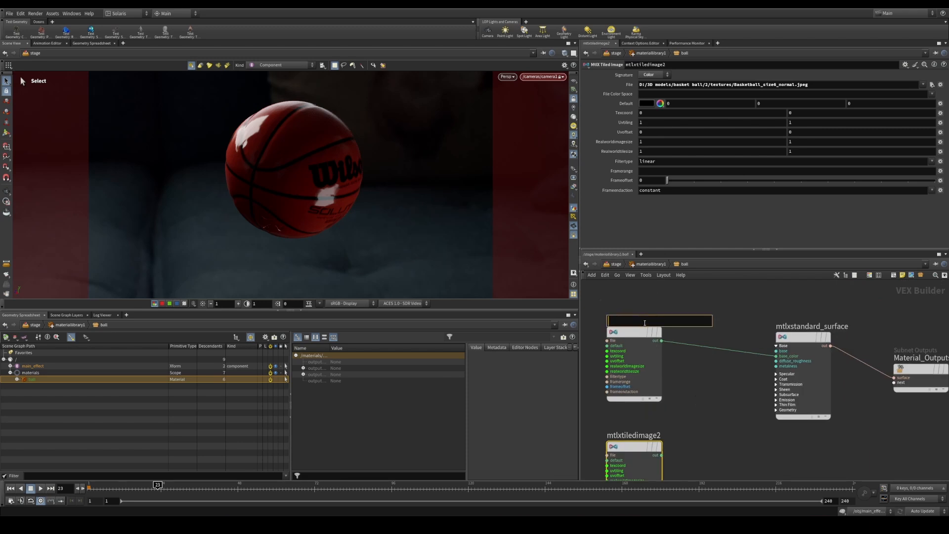
type("color")
key("Return")
middle_click_drag(649, 326, 657, 278)
double_click(667, 387)
type("nor")
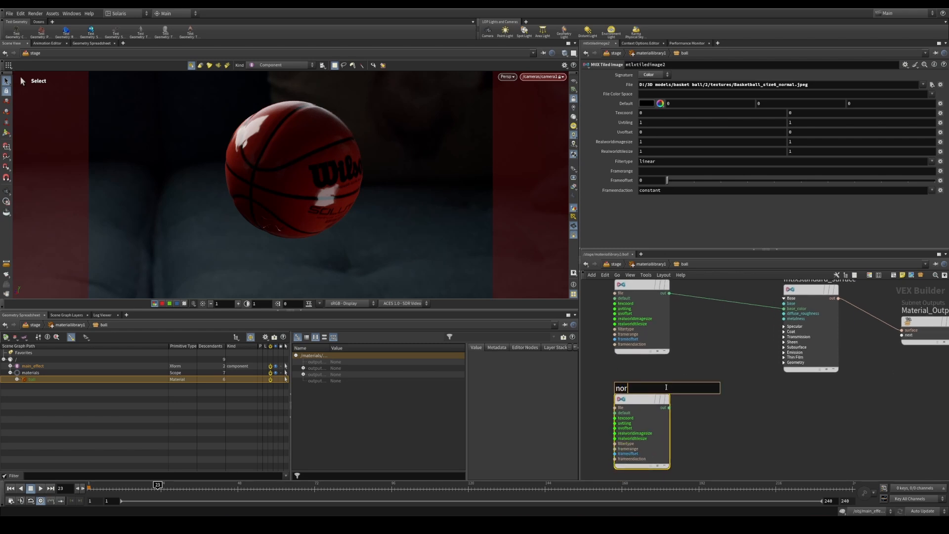
type("mal")
key("Return")
key("l")
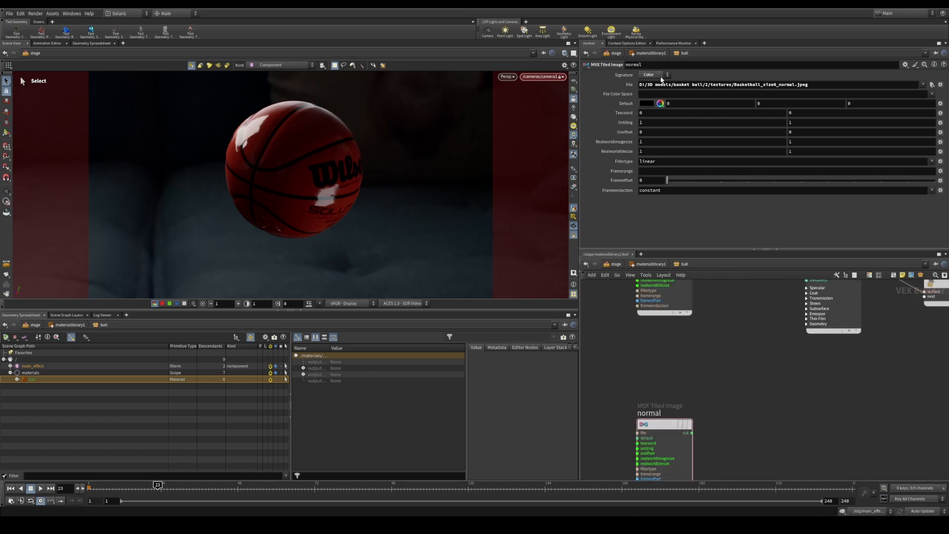
Duplicate the normal node and load Basketball_size6_occlusion.jpeg as the copy's file
key("Tab")
key("Escape")
left_click_drag(661, 424, 658, 355)
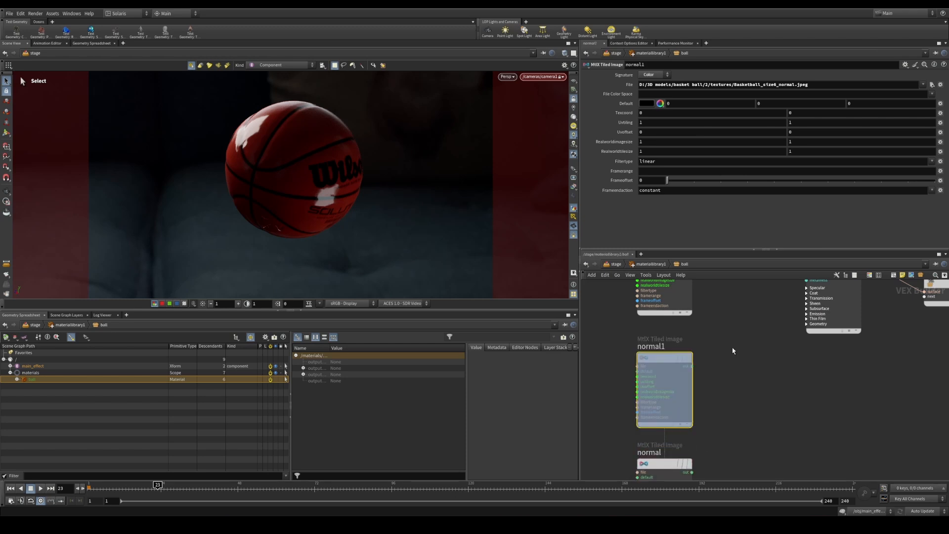
left_click(448, 525)
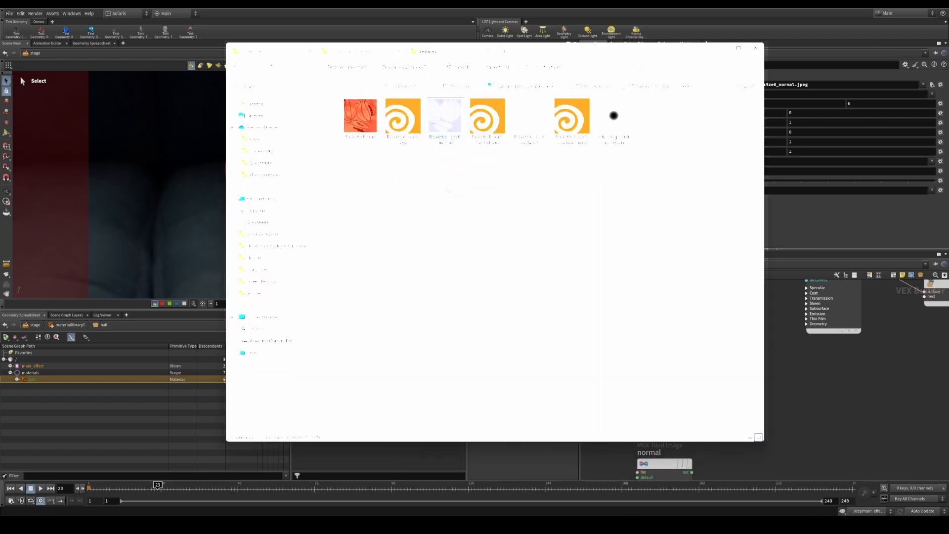
left_click_drag(556, 101, 778, 63)
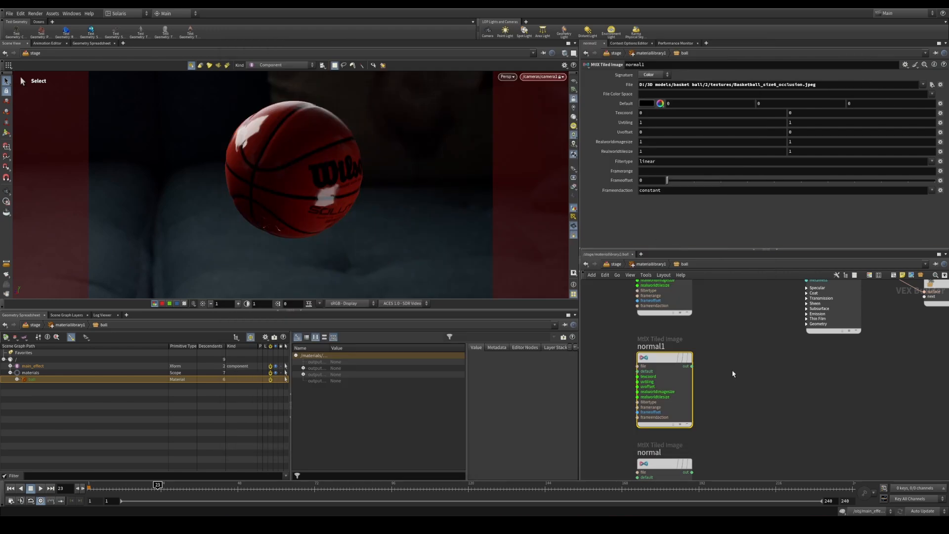
Move the normal node further down the network and rename the occlusion texture node AO
middle_click_drag(731, 339, 776, 369)
scroll(730, 347, "down", 1)
middle_click_drag(700, 445, 658, 345)
left_click_drag(637, 369, 749, 426)
left_click_drag(700, 368, 704, 439)
middle_click_drag(756, 343, 762, 434)
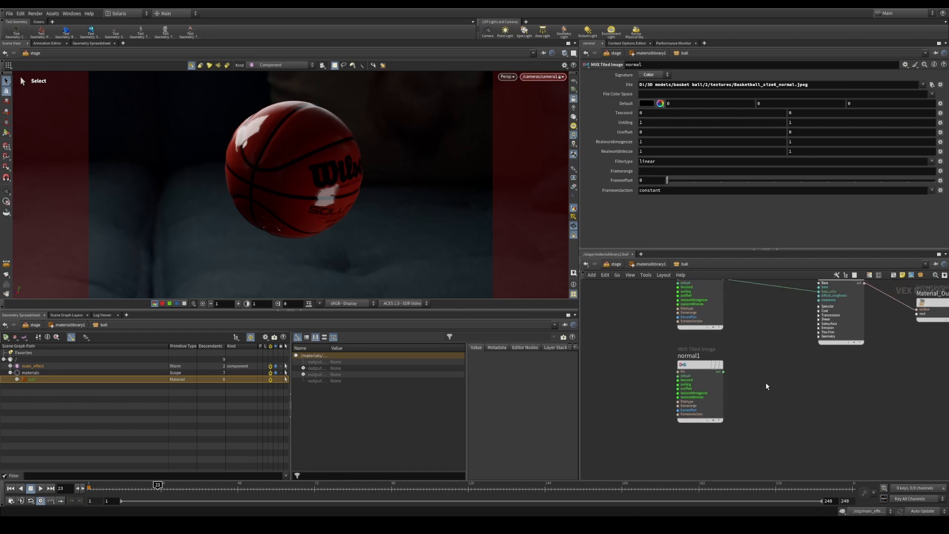
left_click(688, 356)
double_click(689, 356)
type("AO")
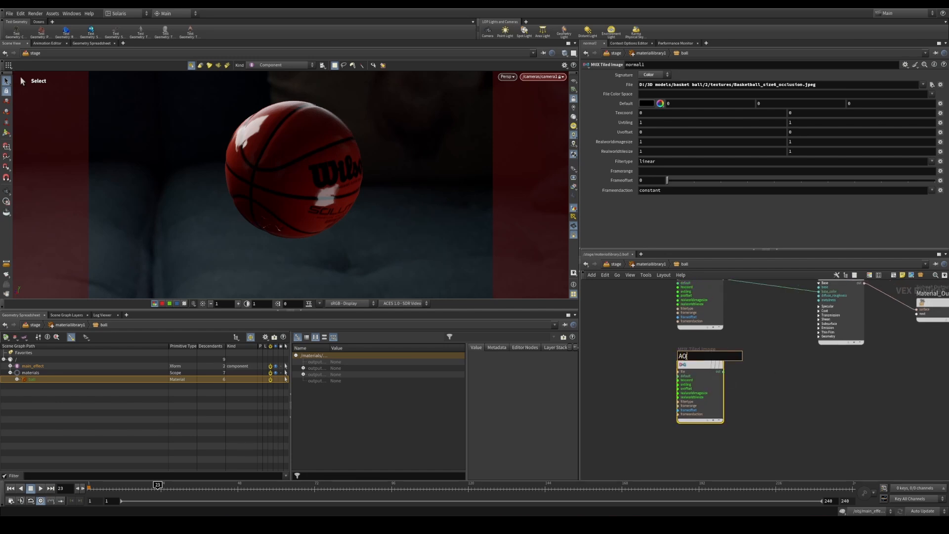
key("Return")
Check the signature options of the color node and set the AO node's signature to Float
middle_click_drag(753, 344, 706, 390)
left_click_drag(632, 352, 631, 353)
left_click(653, 74)
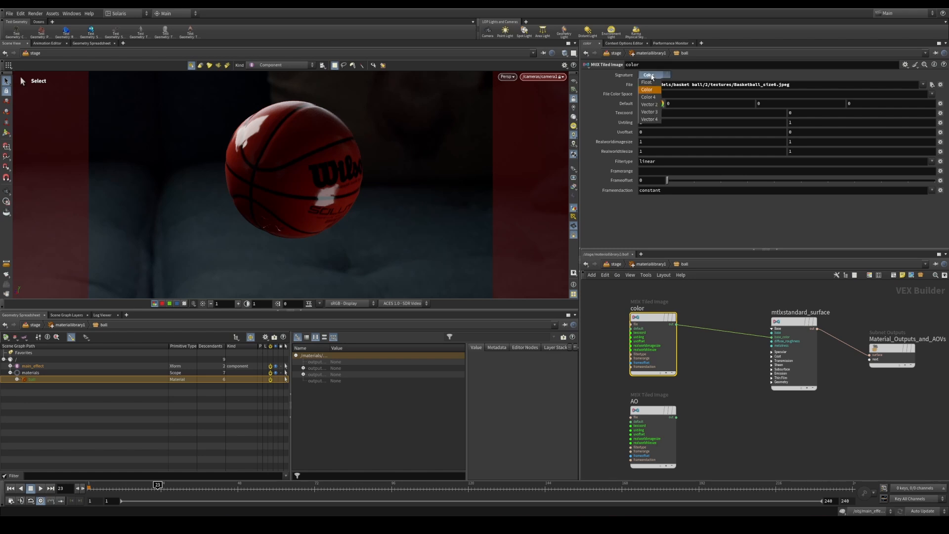
left_click(707, 395)
left_click(657, 413)
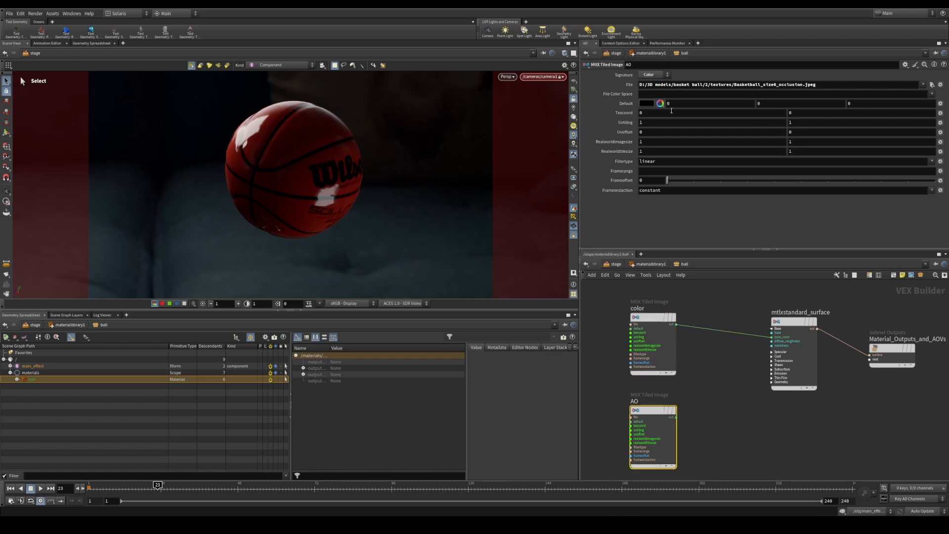
left_click(661, 78)
left_click(651, 72)
middle_click_drag(710, 374, 705, 346)
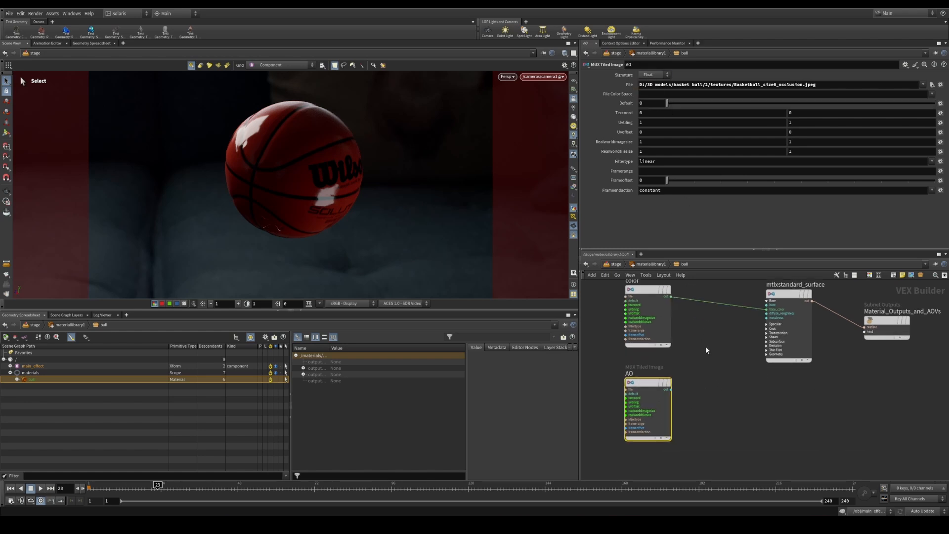
Add a MtlX Multiply node between the texture nodes and mtlxstandard_surface
key("Tab")
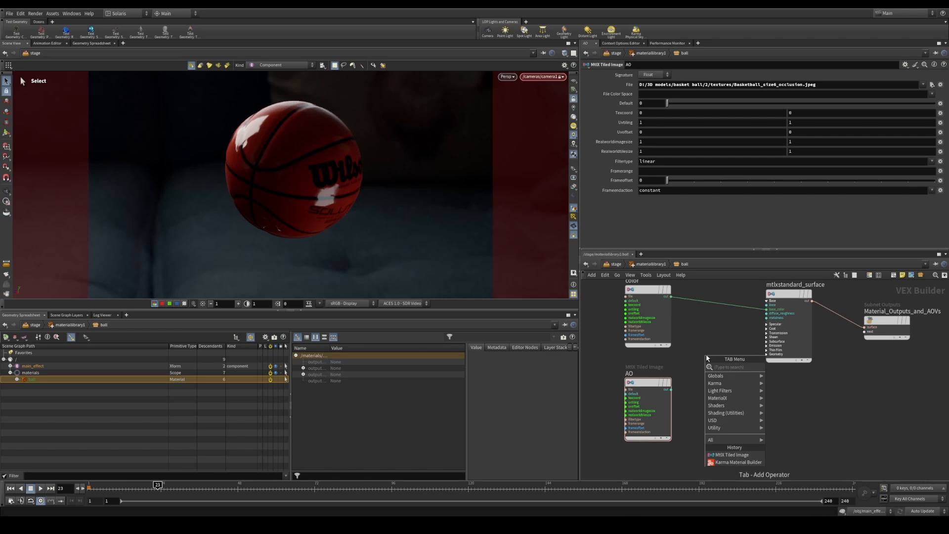
type("mul")
left_click(772, 369)
left_click(724, 340)
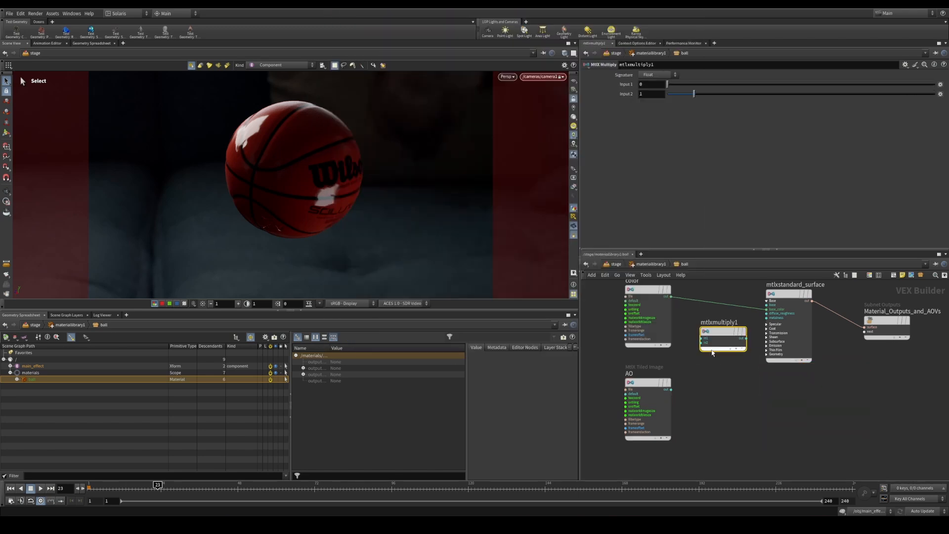
Wire color into in1 and AO into in2 of mtlxmultiply1, and feed its output into base_color on mtlxstandard_surface
scroll(702, 345, "up", 2)
middle_click_drag(702, 339, 702, 358)
mouse_move(657, 296)
left_mouse_down()
mouse_move(684, 354)
mouse_move(699, 356)
left_mouse_up()
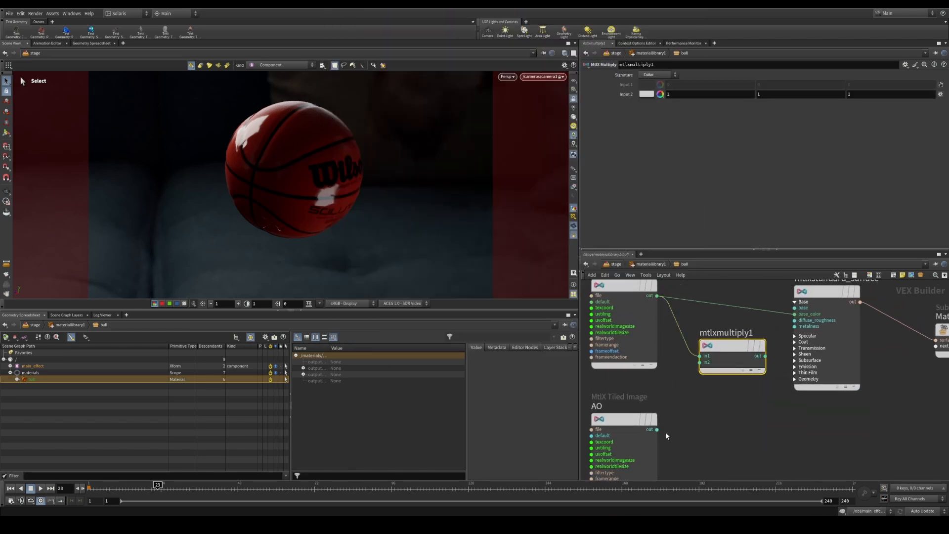
left_click_drag(658, 430, 699, 362)
left_click_drag(766, 356, 795, 314)
left_click_drag(732, 342, 731, 307)
Set the normal texture node's signature to Vector 3
middle_click_drag(723, 434, 736, 333)
scroll(720, 384, "down", 3)
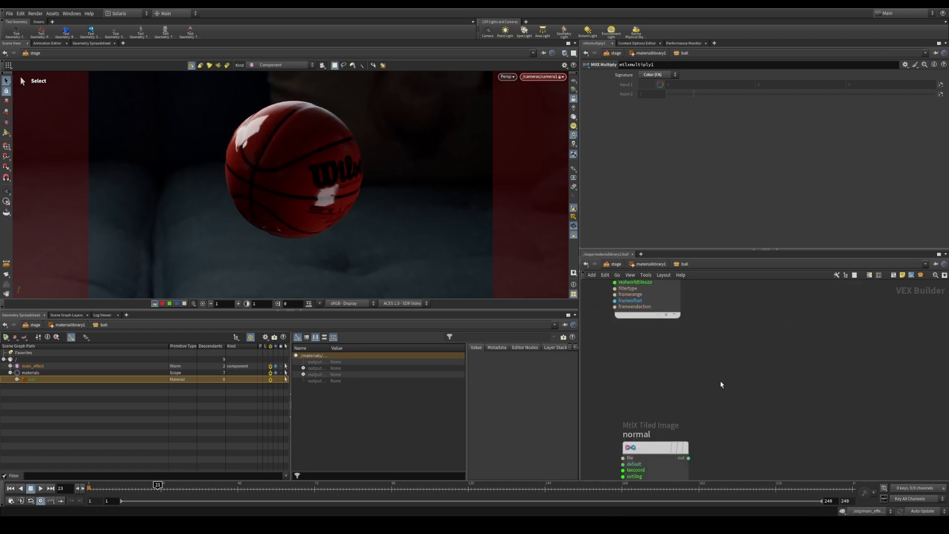
left_click(652, 405)
left_click(649, 75)
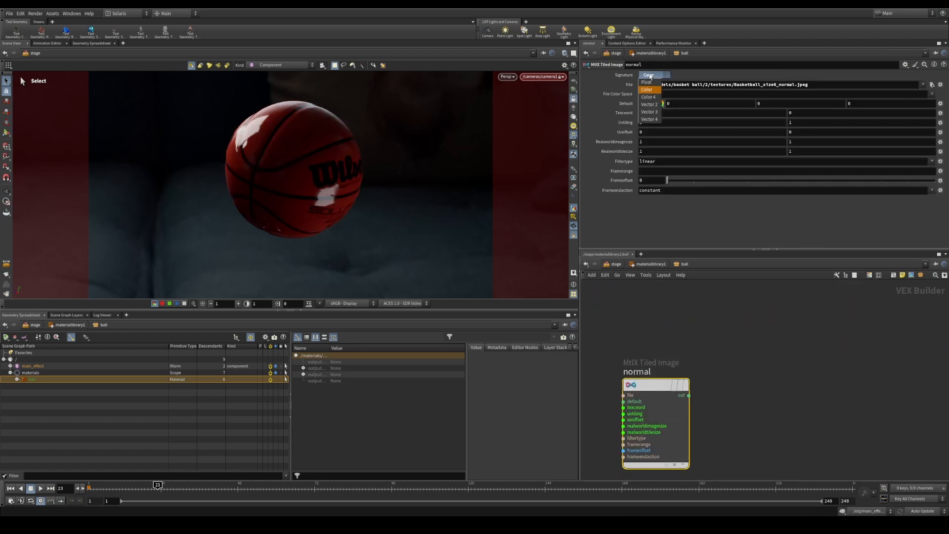
left_click(652, 112)
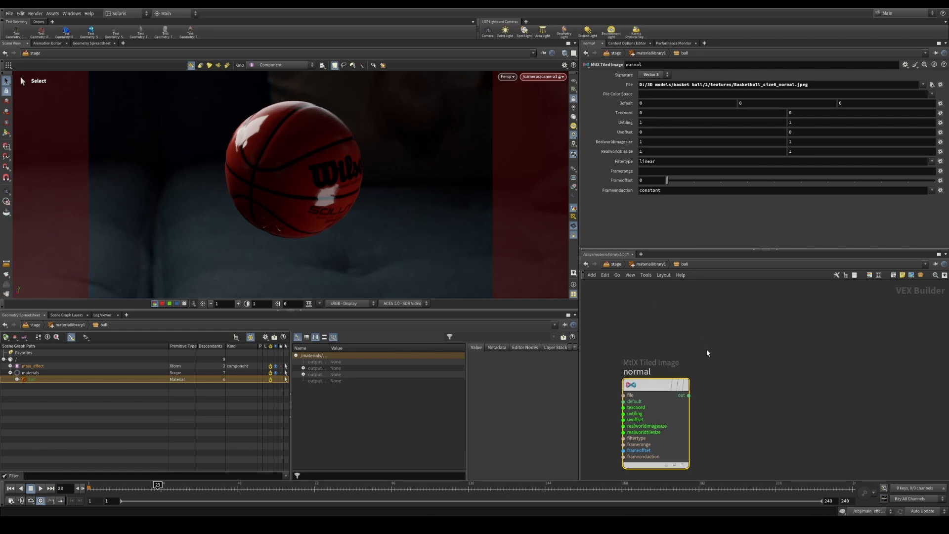
Add a MtlX Normalmap node beside the normal texture node and wire the texture's output into its in input
key("Tab")
type("m")
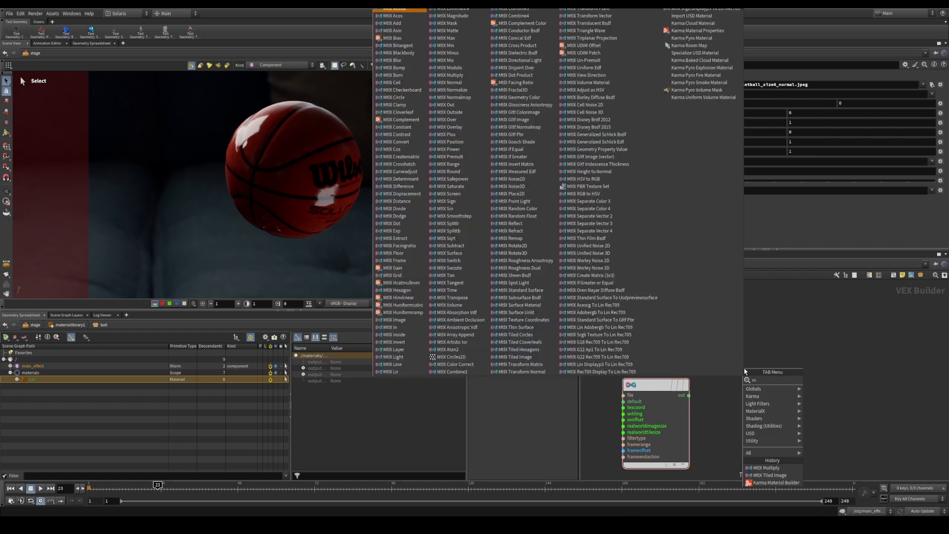
key("Escape")
key("Tab")
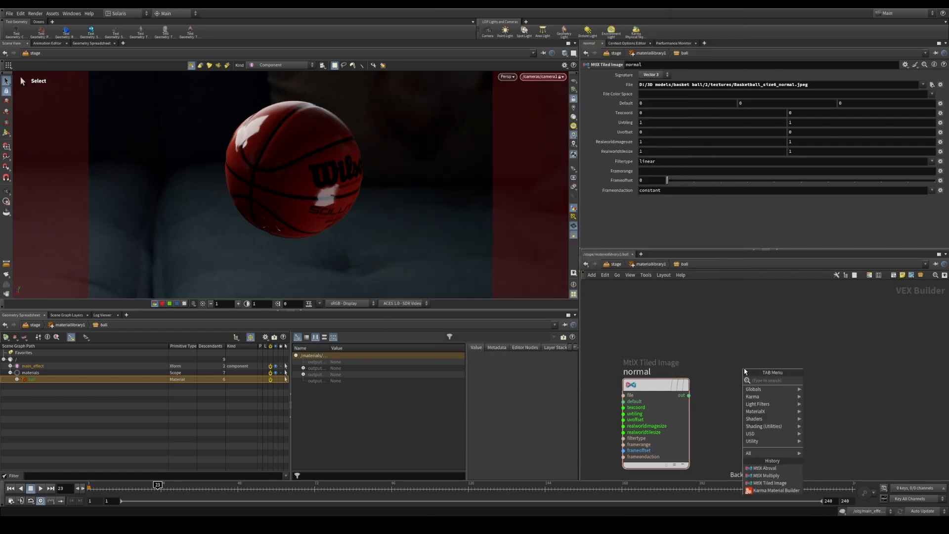
type("norma")
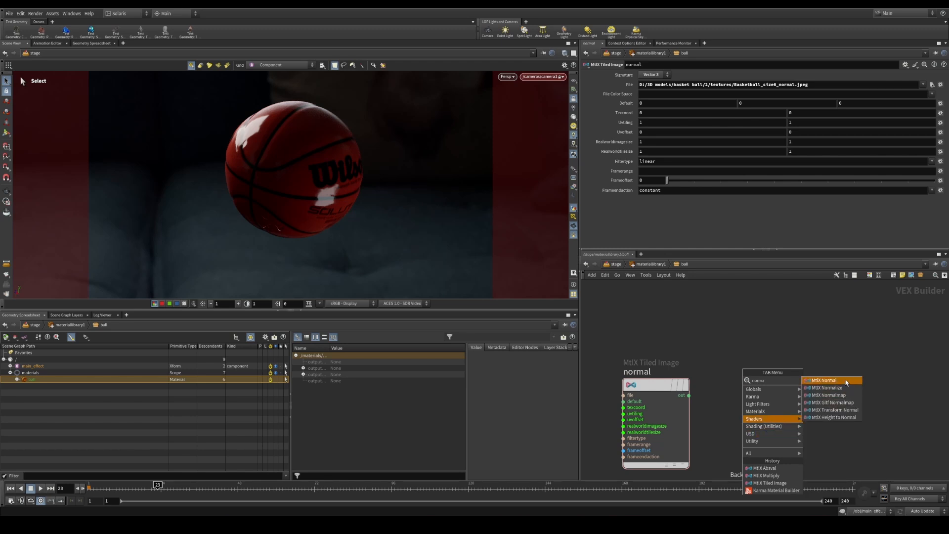
left_click(828, 395)
left_click(789, 410)
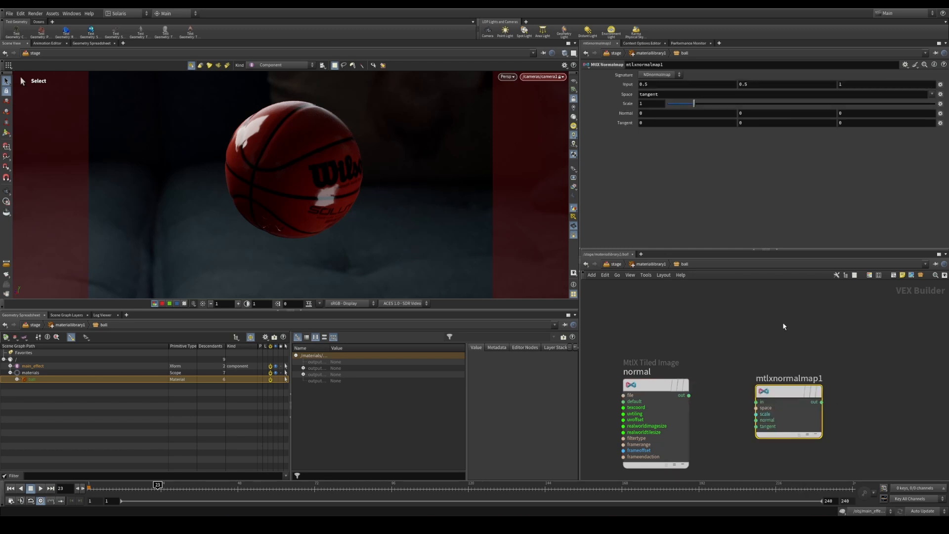
left_click(757, 401)
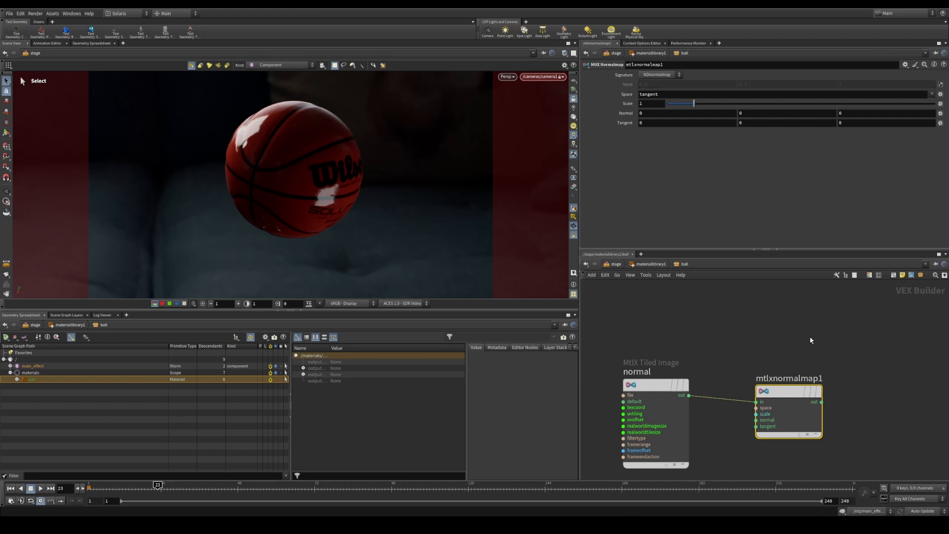
Wire mtlxnormalmap1's output into the normal input of the Geometry group on mtlxstandard_surface, and align mtlxnormalmap1 with the normal texture node
middle_click_drag(809, 323, 785, 393)
scroll(788, 384, "down", 3)
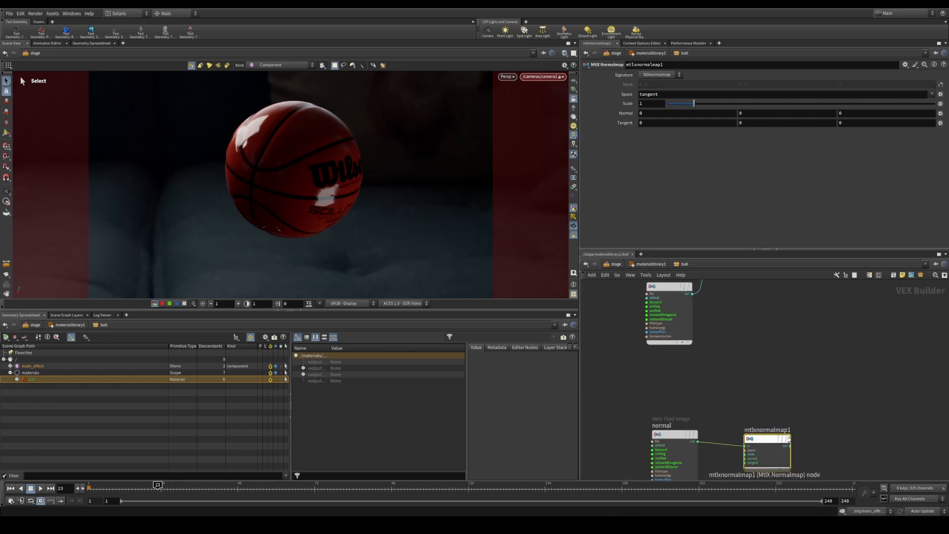
left_click(791, 446)
middle_click_drag(795, 336, 757, 405)
scroll(761, 344, "up", 3)
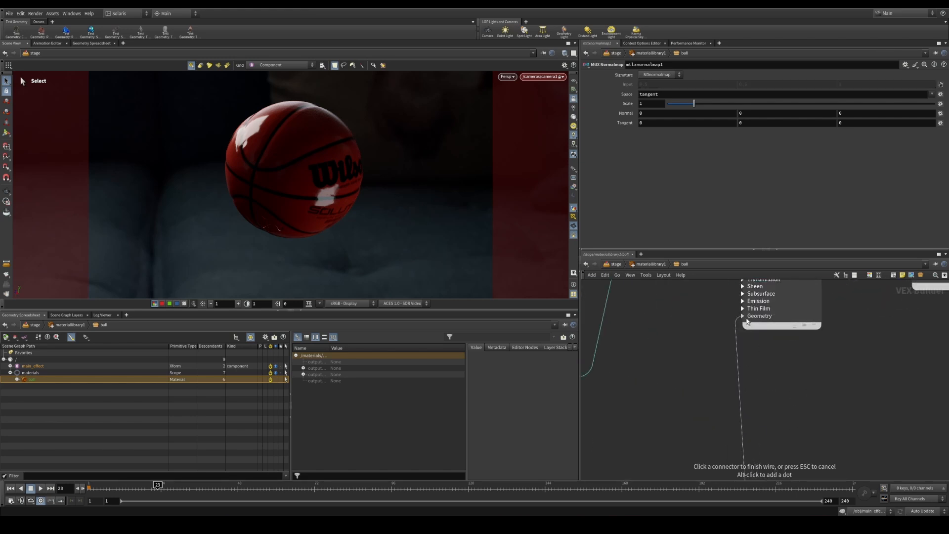
left_click(743, 317)
left_click(770, 344)
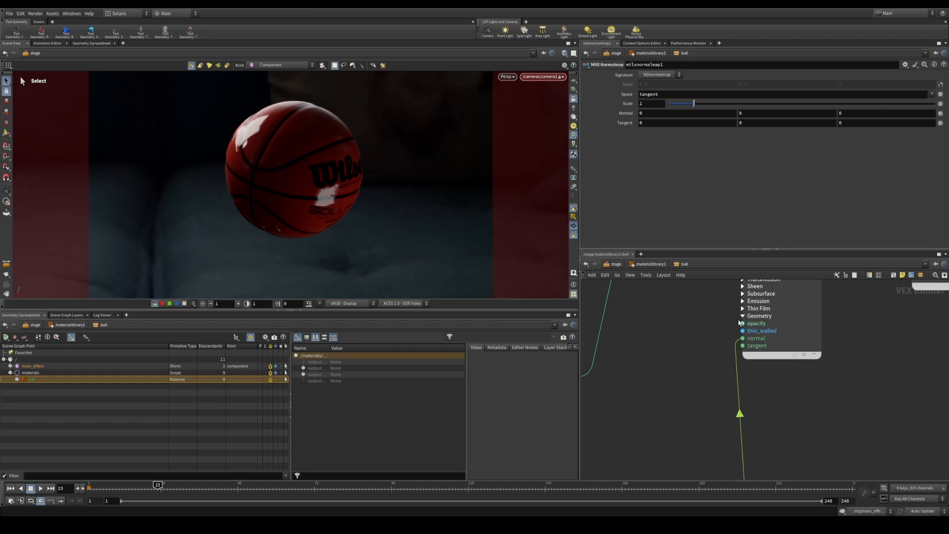
left_click_drag(736, 356, 862, 318)
scroll(703, 351, "down", 5)
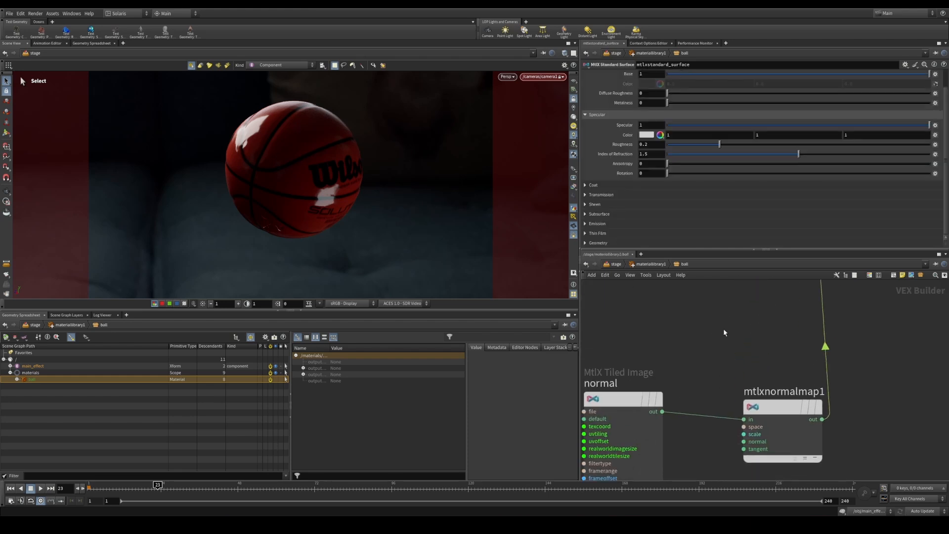
left_click_drag(760, 380, 748, 375)
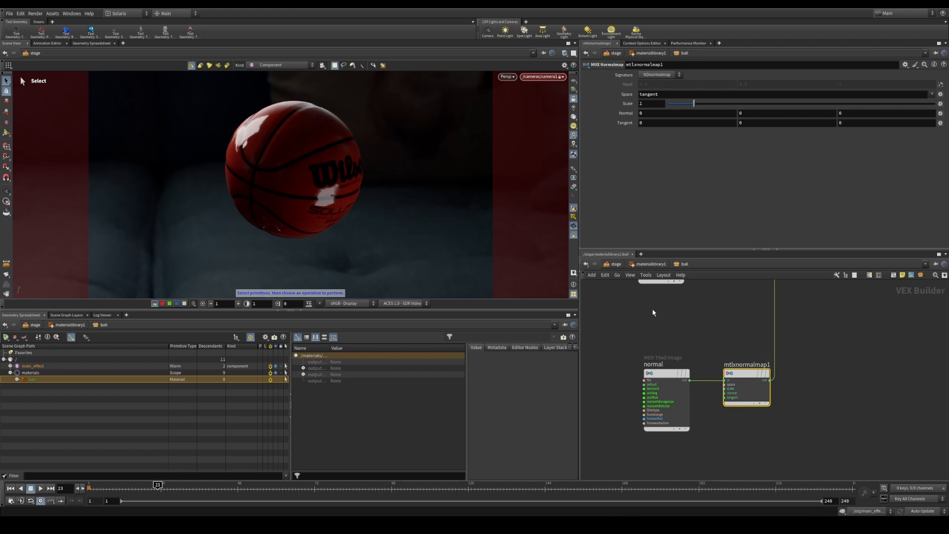
Add a MtlX Texture Coordinates node ahead of the color and AO texture nodes
scroll(724, 403, "down", 2)
middle_click_drag(653, 311, 659, 402)
scroll(715, 391, "up", 2)
scroll(712, 382, "down", 3)
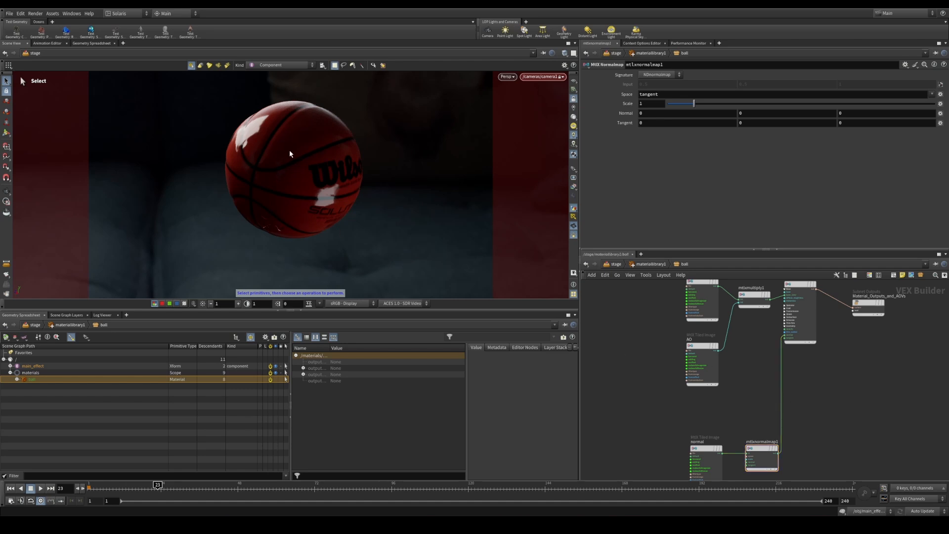
key("Tab")
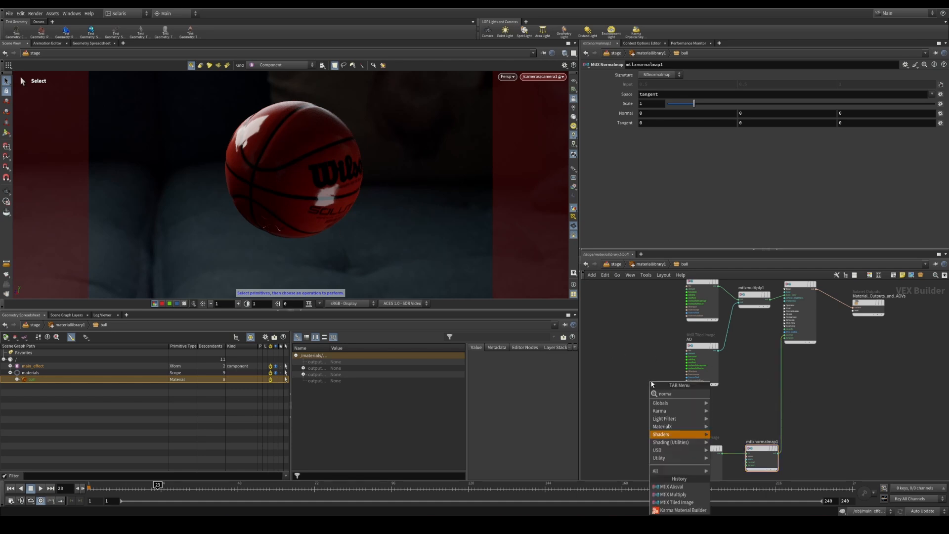
type("text")
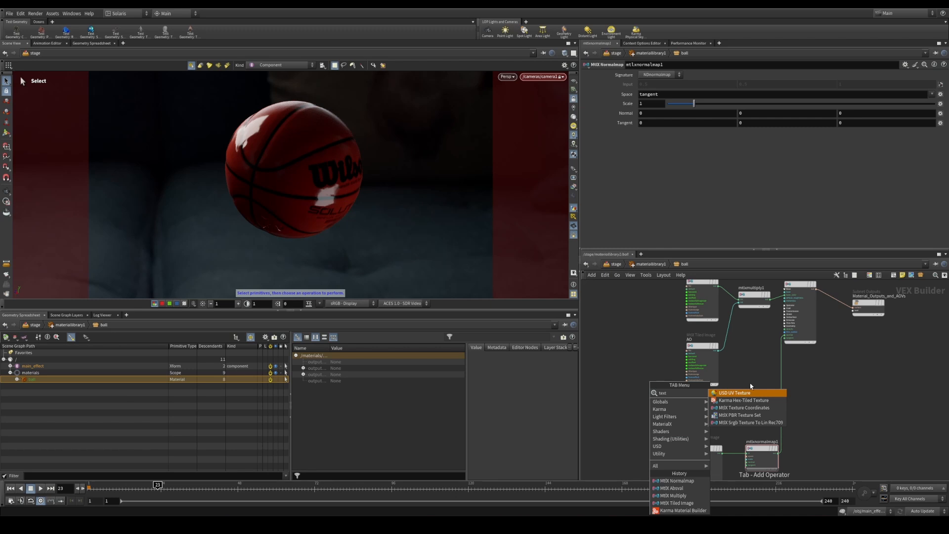
left_click(744, 407)
left_click(616, 322)
scroll(616, 323, "up", 3)
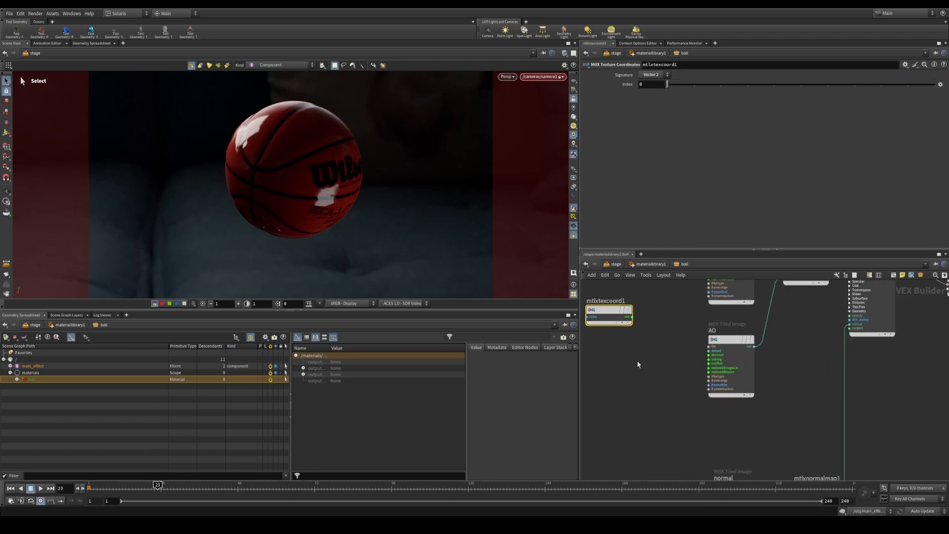
middle_click_drag(638, 362, 664, 408)
left_click_drag(640, 359, 615, 358)
left_click(657, 422)
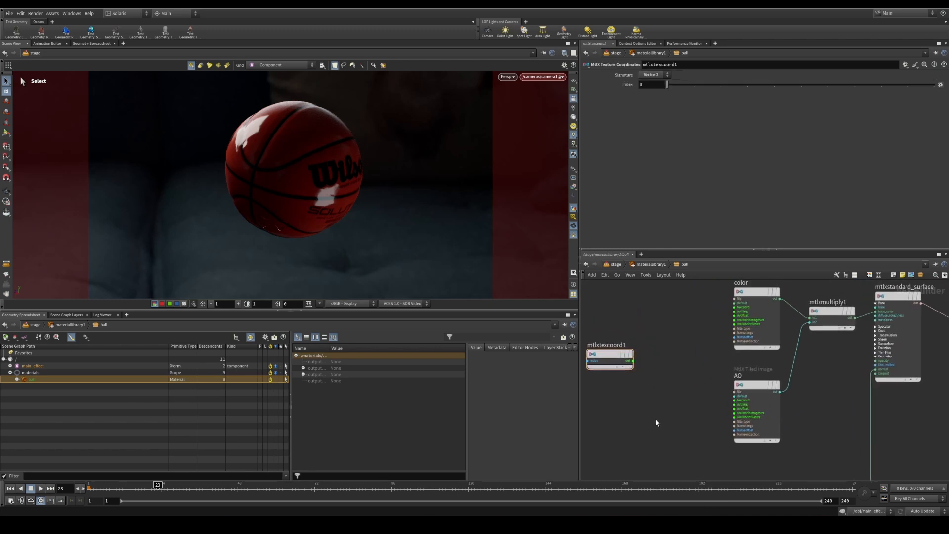
Add a MtlX Place2D node between mtlxtexcoord1 and the texture nodes
key("Tab")
type("2d")
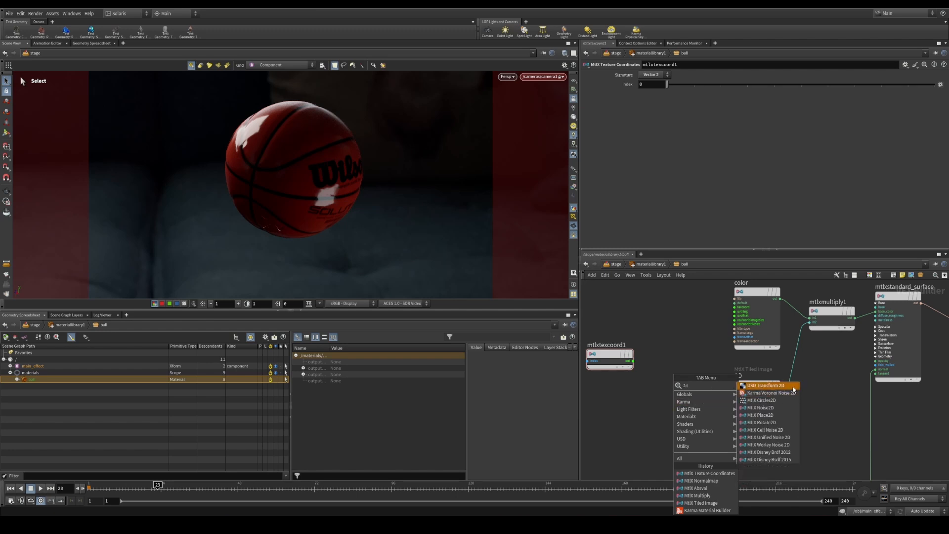
left_click(786, 416)
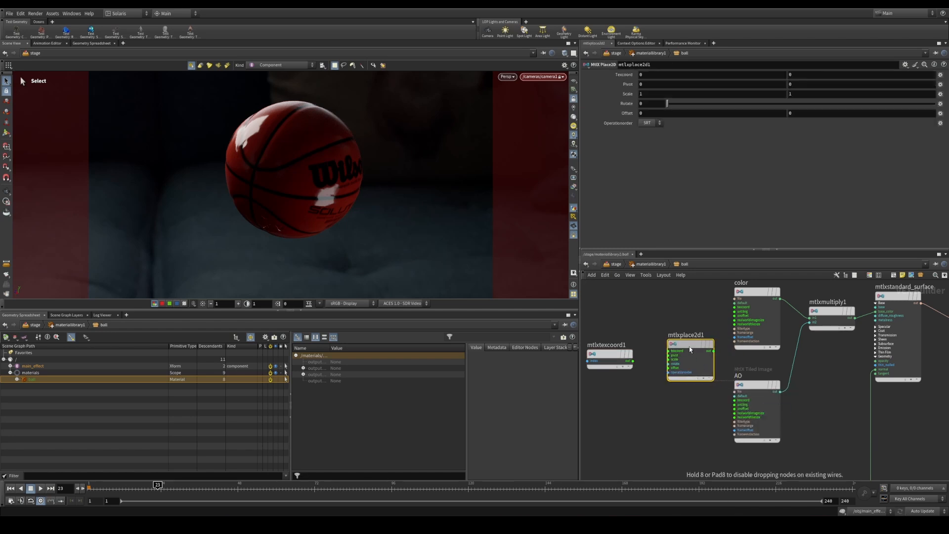
left_click(691, 349)
scroll(690, 346, "up", 2)
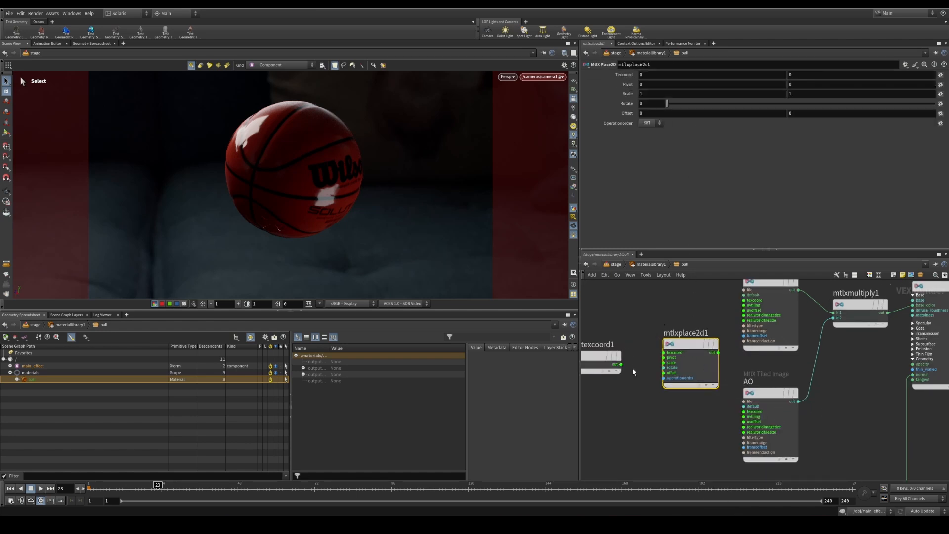
Wire mtlxtexcoord1 into texcoord of mtlxplace2d1, and feed mtlxplace2d1's output into the texcoord inputs of color and AO
left_click_drag(621, 365, 664, 352)
scroll(692, 347, "up", 2)
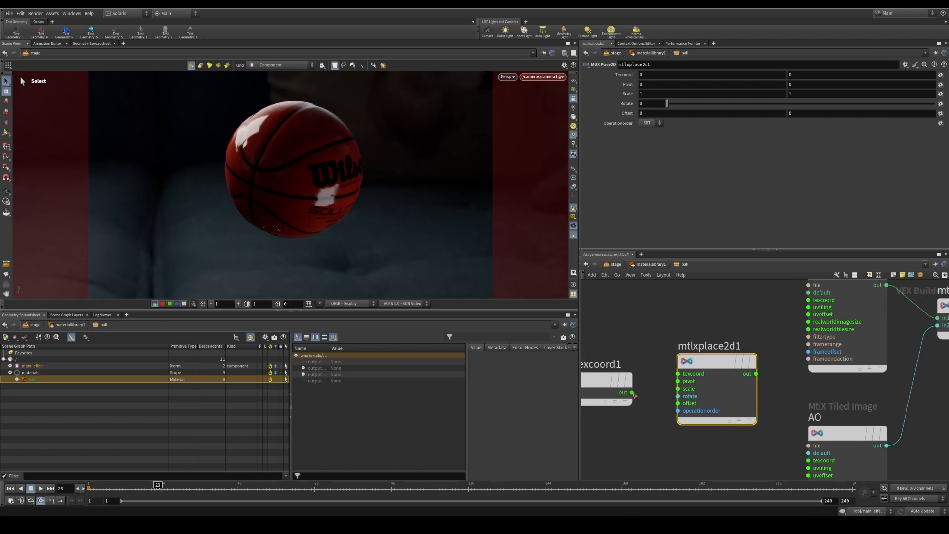
middle_click_drag(696, 350, 616, 381)
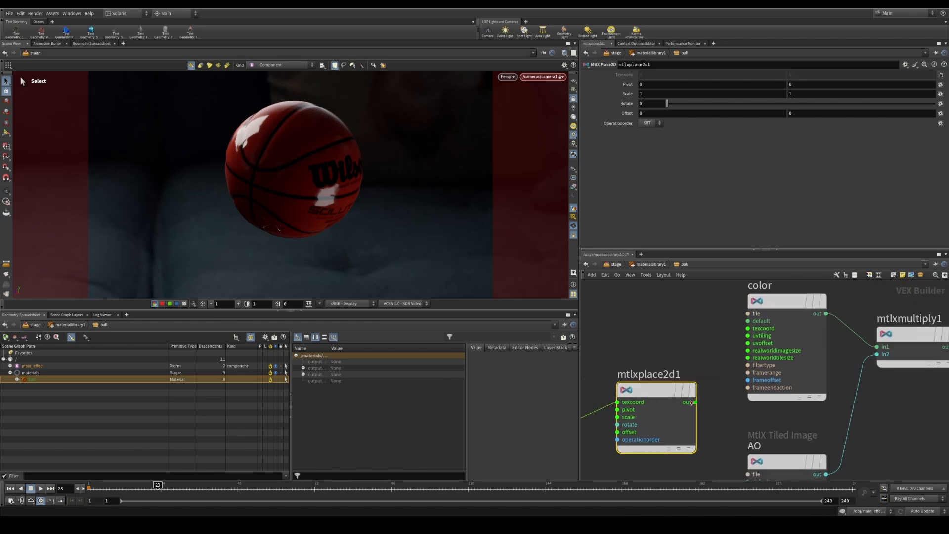
left_click_drag(676, 407, 728, 333)
middle_click_drag(691, 446, 675, 376)
left_click_drag(660, 337, 692, 425)
middle_click_drag(676, 436, 660, 305)
Wire mtlxplace2d1's output into the texcoord input of the normal texture node
scroll(661, 346, "down", 1)
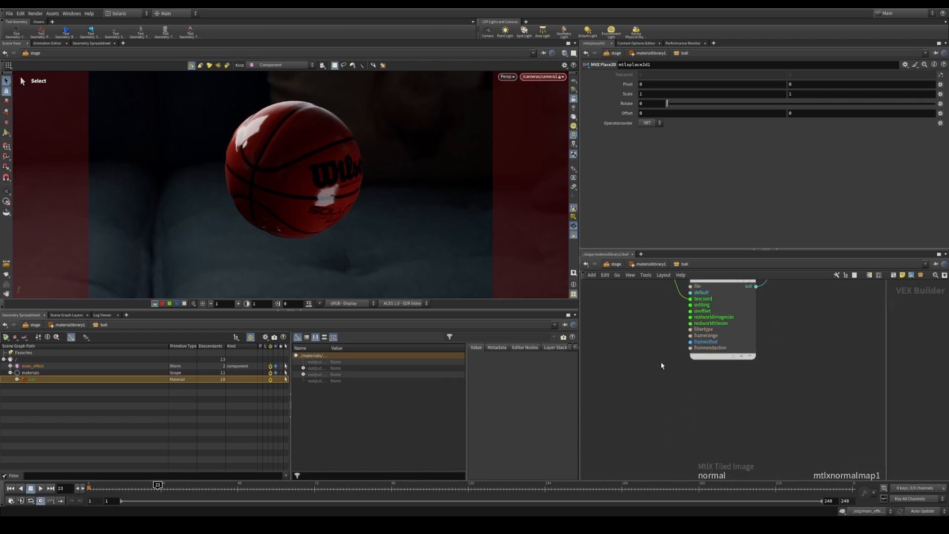
middle_click_drag(670, 361, 673, 317)
scroll(668, 370, "down", 2)
middle_click_drag(667, 370, 669, 390)
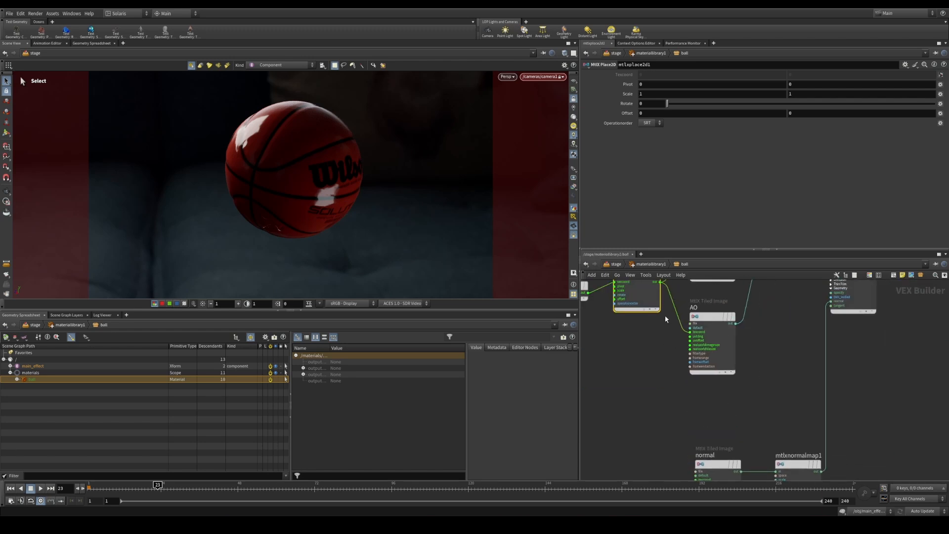
left_click(661, 281)
key("ctrl+z")
scroll(694, 440, "up", 3)
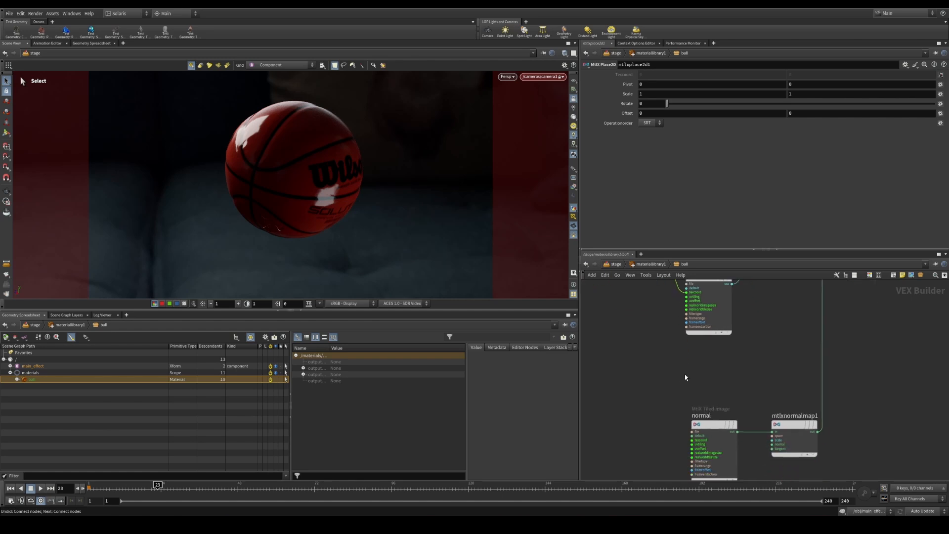
scroll(695, 440, "up", 1)
left_click(694, 442)
middle_click_drag(662, 365, 670, 473)
middle_click_drag(648, 298, 652, 437)
left_click(631, 304)
scroll(643, 391, "down", 3)
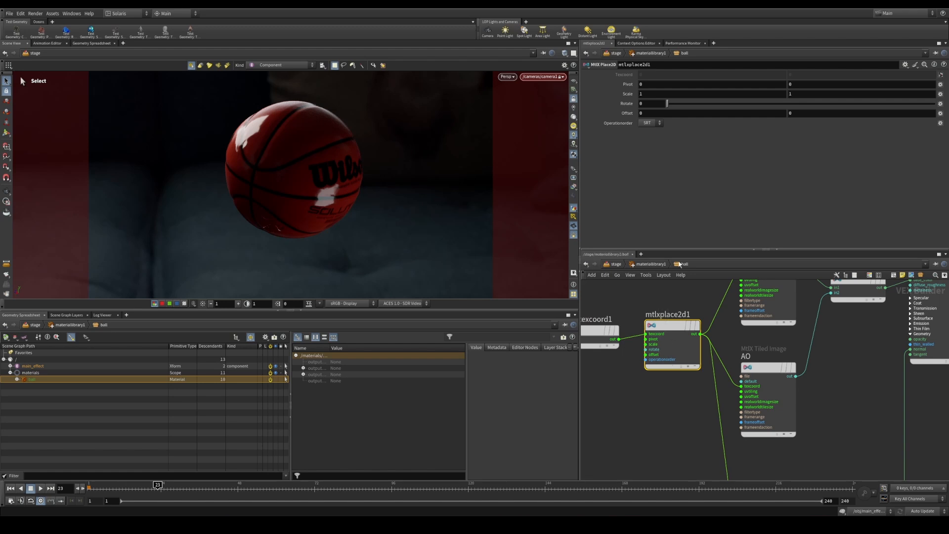
Set both Scale values of mtlxplace2d1 to 1.1
left_click_drag(681, 107, 660, 97)
mouse_move(639, 93)
middle_mouse_down()
mouse_move(724, 94)
mouse_move(650, 94)
middle_mouse_up()
scroll(641, 336, "down", 2)
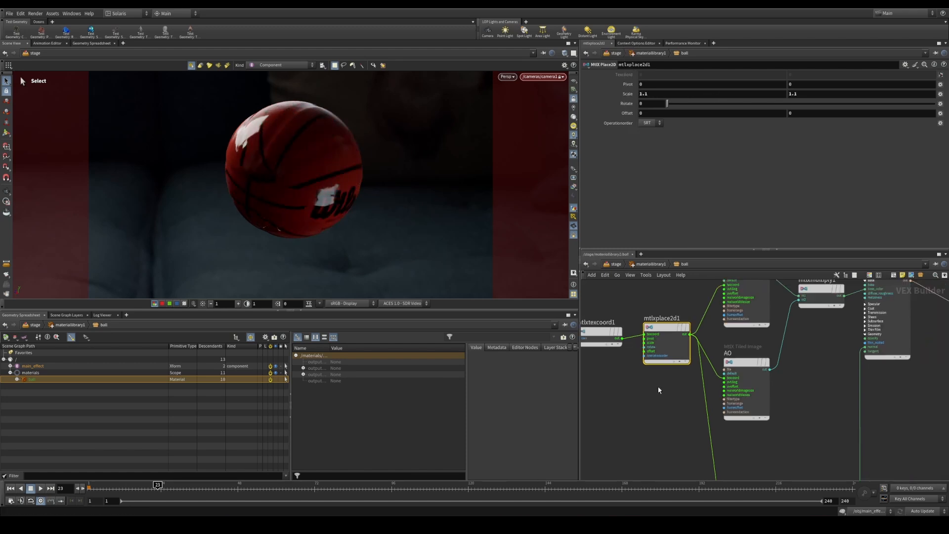
Set the first Scale value of mtlxplace2d1 back to 1
left_click(660, 390)
left_click_drag(668, 94, 597, 100)
type("1")
key("Return")
scroll(632, 420, "down", 2)
middle_click_drag(657, 423, 615, 382)
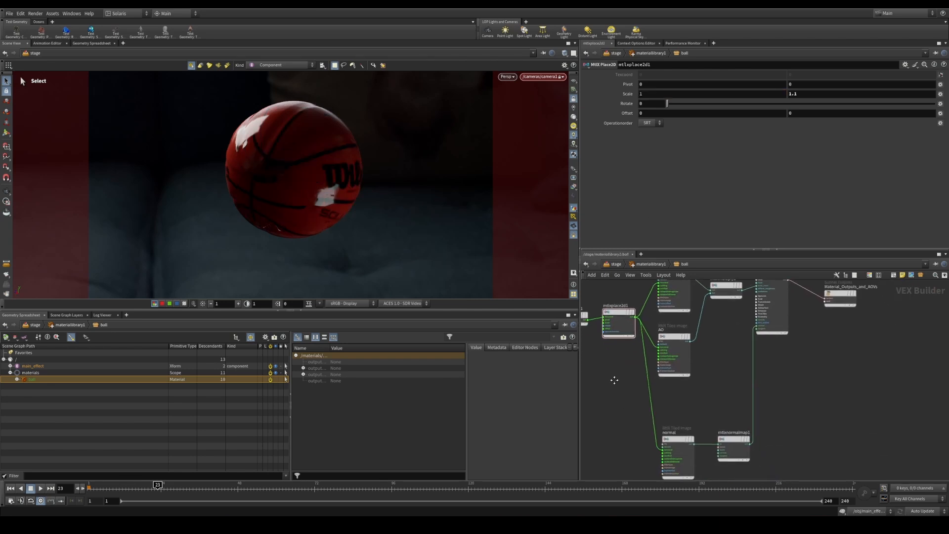
middle_click_drag(713, 350, 727, 395)
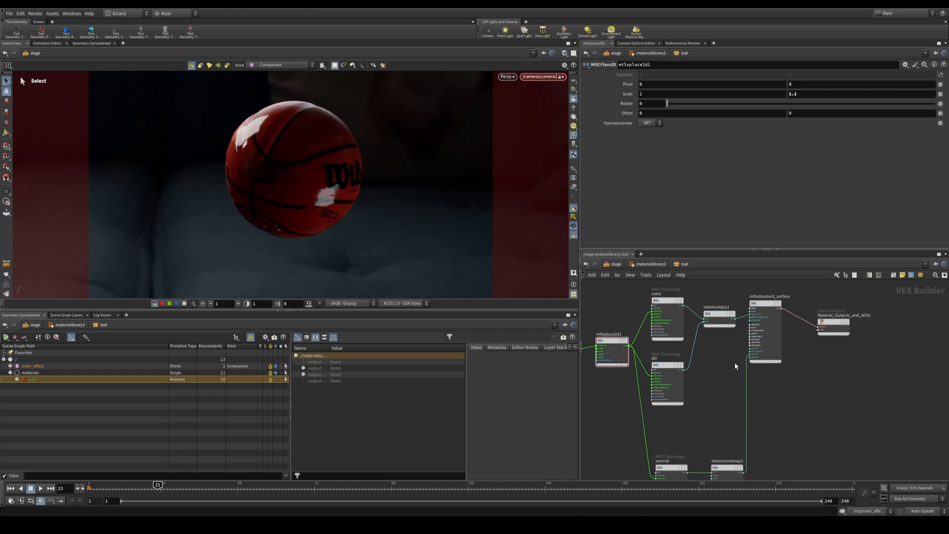
mouse_move(727, 337)
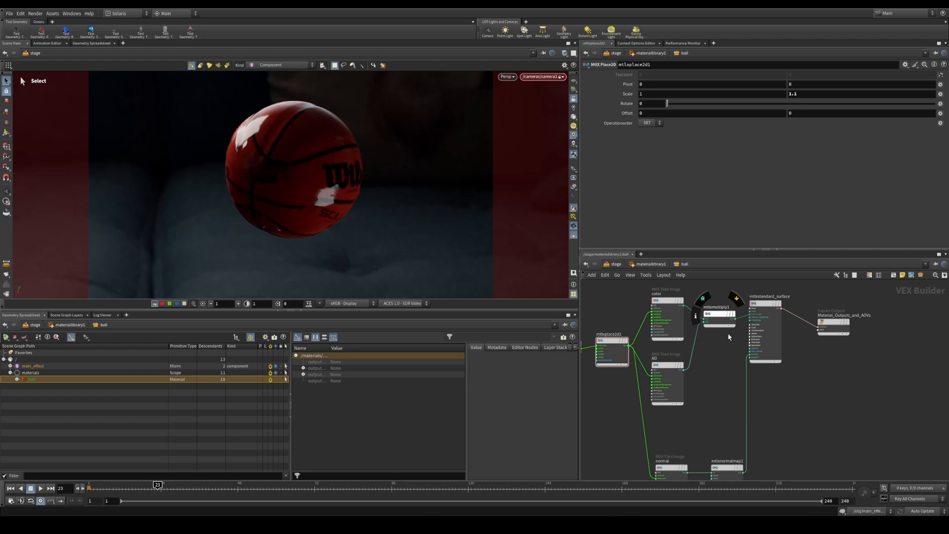
middle_click_drag(728, 334, 716, 341)
scroll(792, 403, "down", 2)
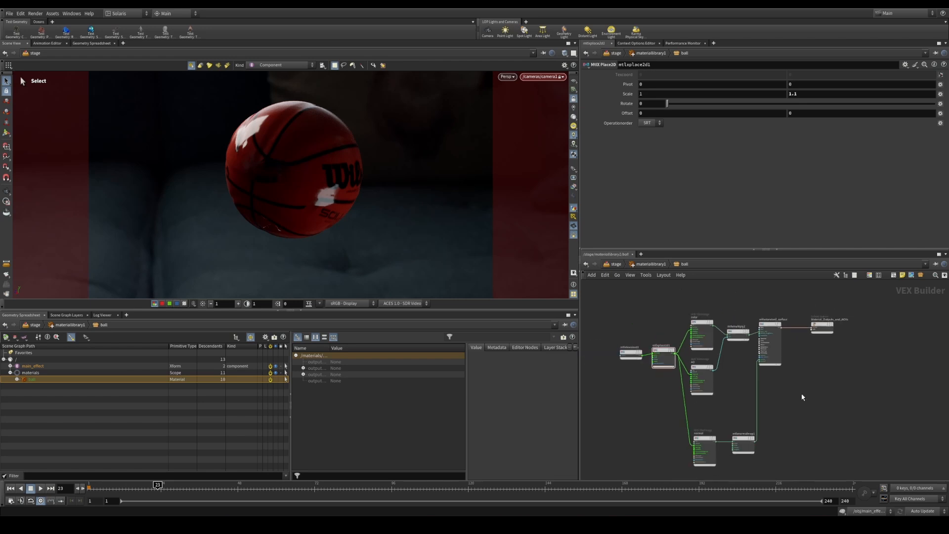
middle_click_drag(793, 404, 770, 387)
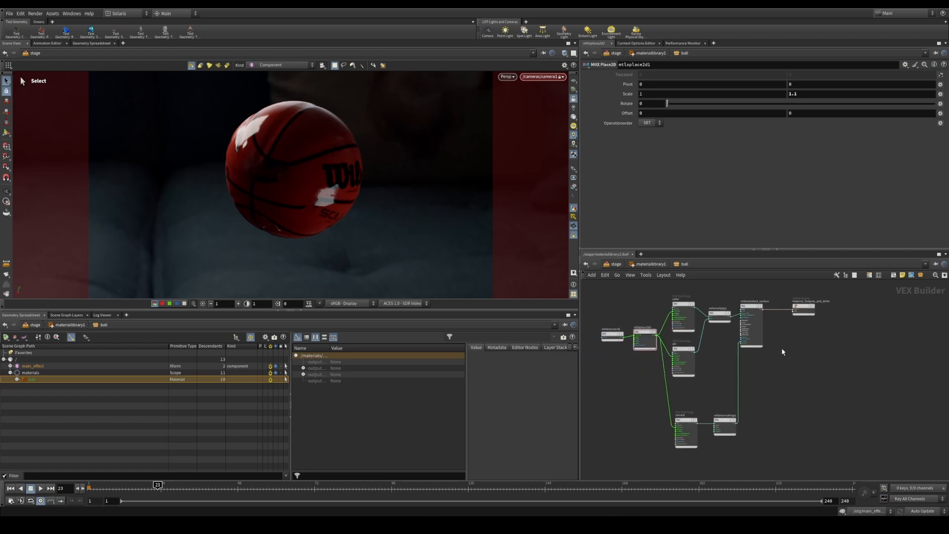
Return to the stage network and switch the viewport renderer to Karma XPU
left_click(657, 269)
left_click(625, 264)
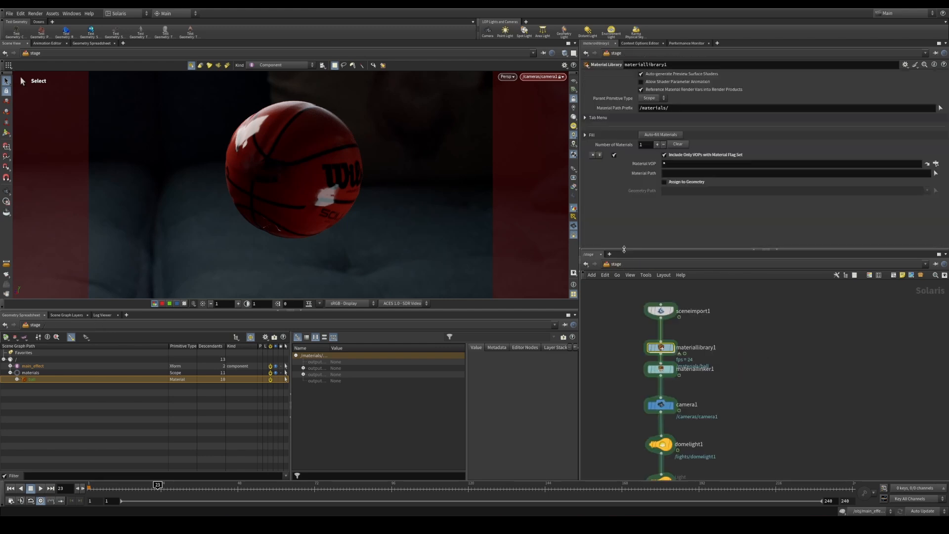
left_click(507, 76)
left_click(524, 121)
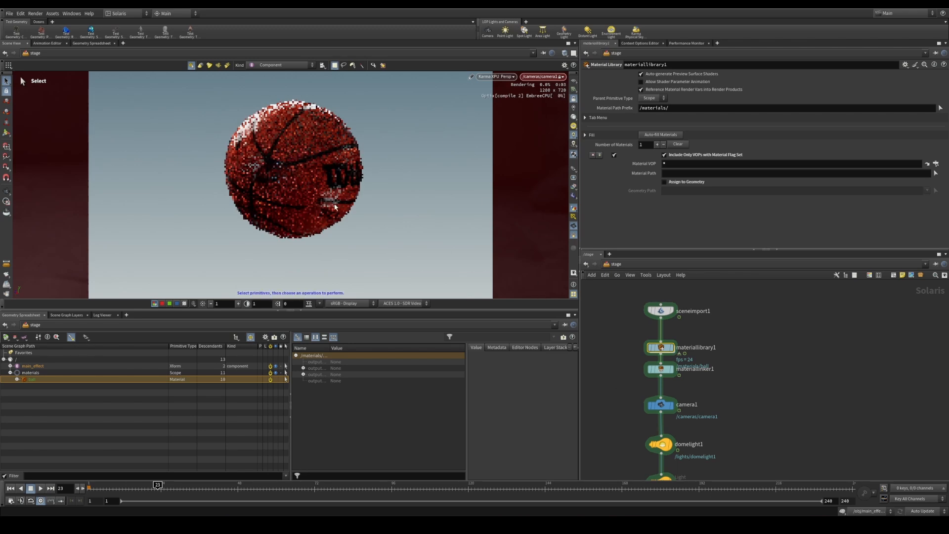
Open the ball material inside materiallibrary1 and set Specular on mtlxstandard_surface to 0.225
double_click(661, 348)
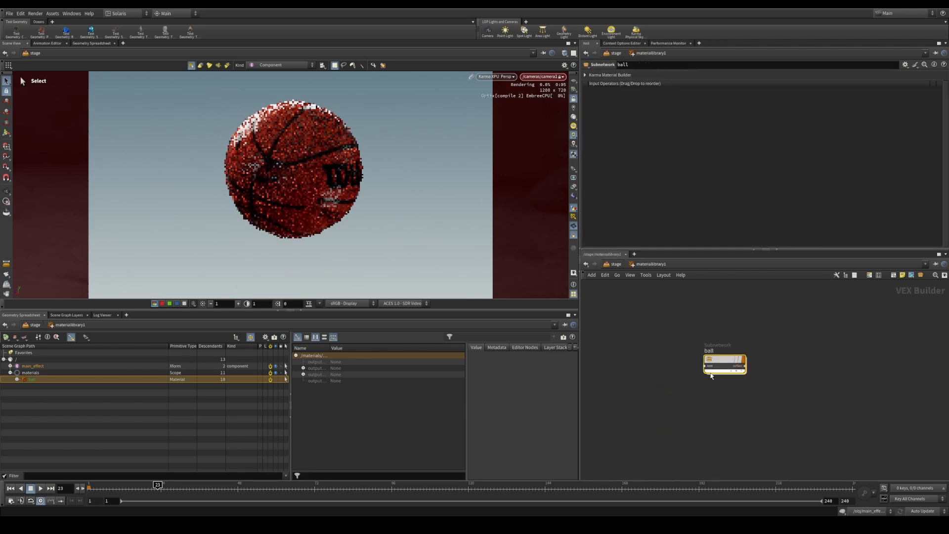
double_click(720, 367)
scroll(708, 380, "up", 4)
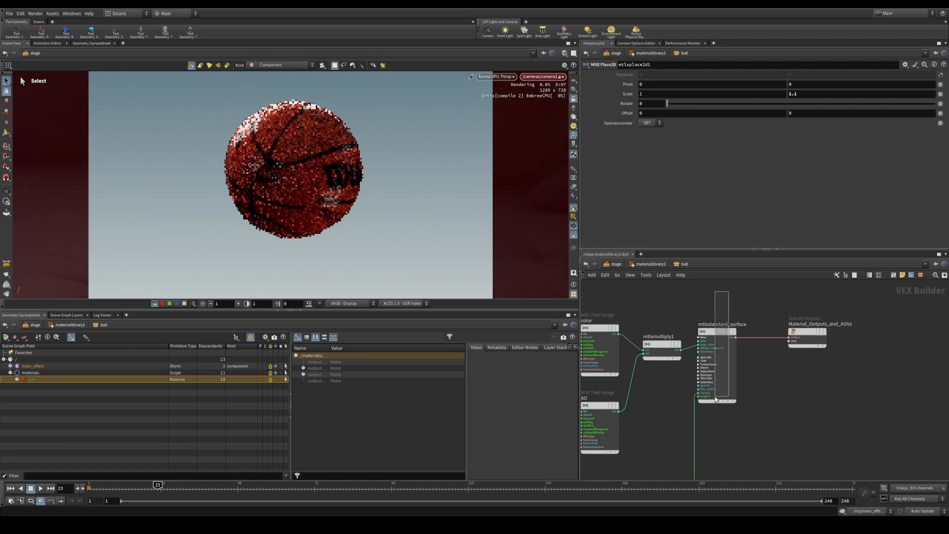
left_click(717, 356)
left_click_drag(677, 124, 727, 125)
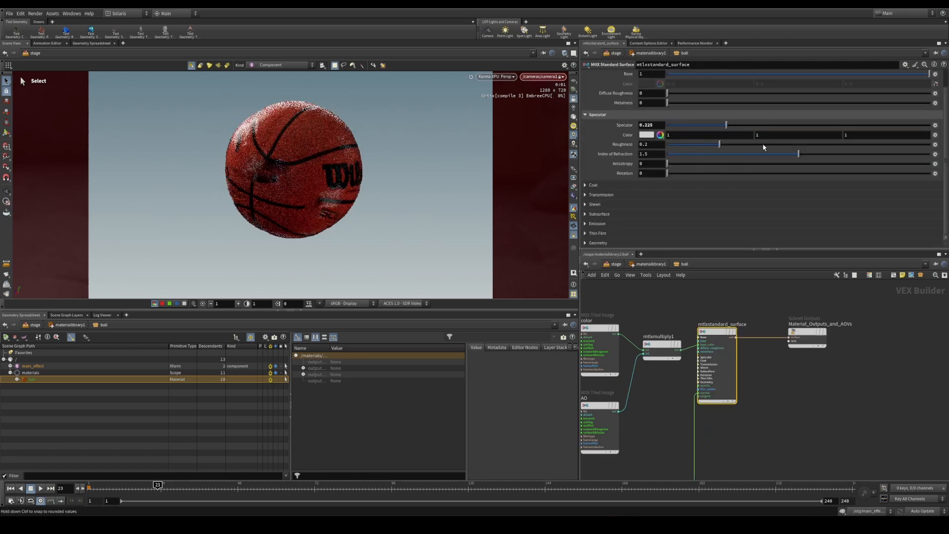
Set the specular Roughness of mtlxstandard_surface to 0.368 and restart the Karma XPU render in the viewport
left_click(764, 145)
left_click(508, 77)
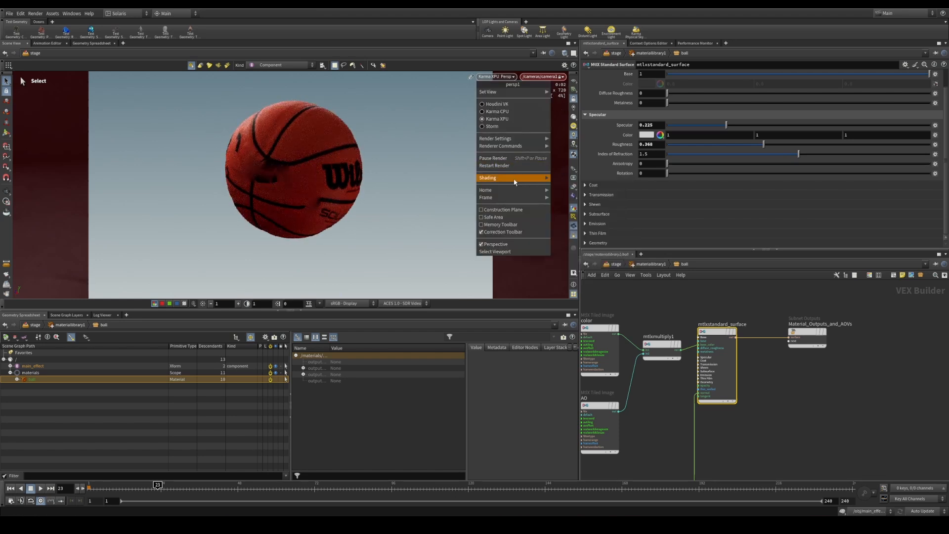
mouse_move(513, 190)
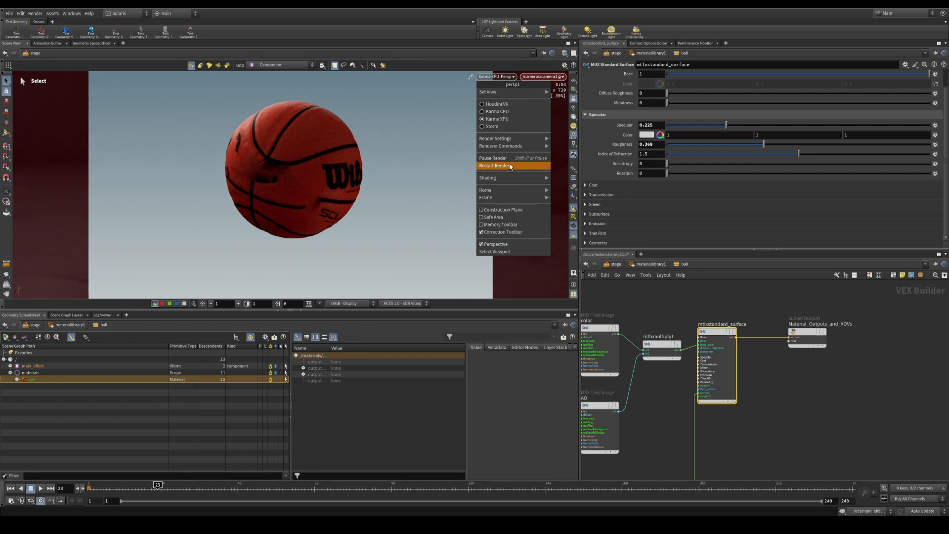
left_click(514, 165)
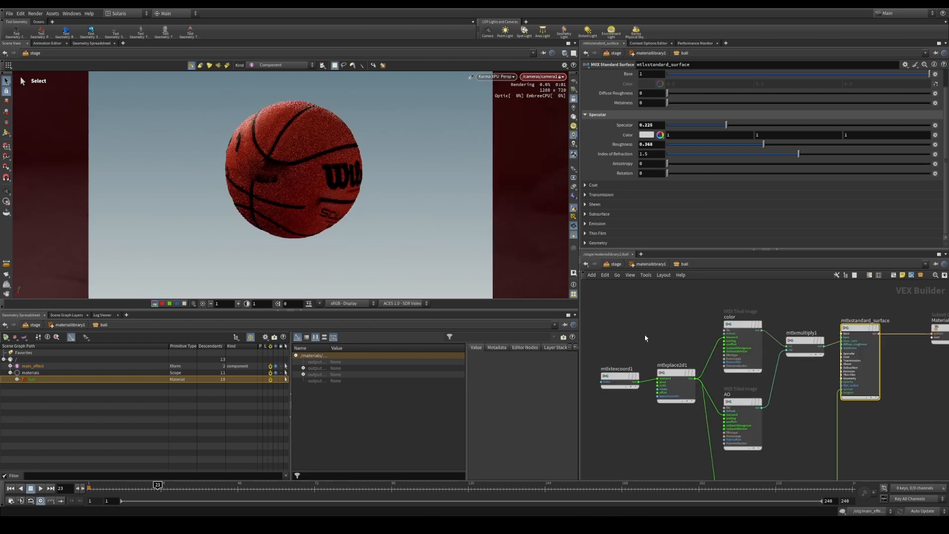
Delete the mtlxtexcoord1 and mtlxplace2d1 nodes from the ball material
left_click_drag(625, 342, 682, 408)
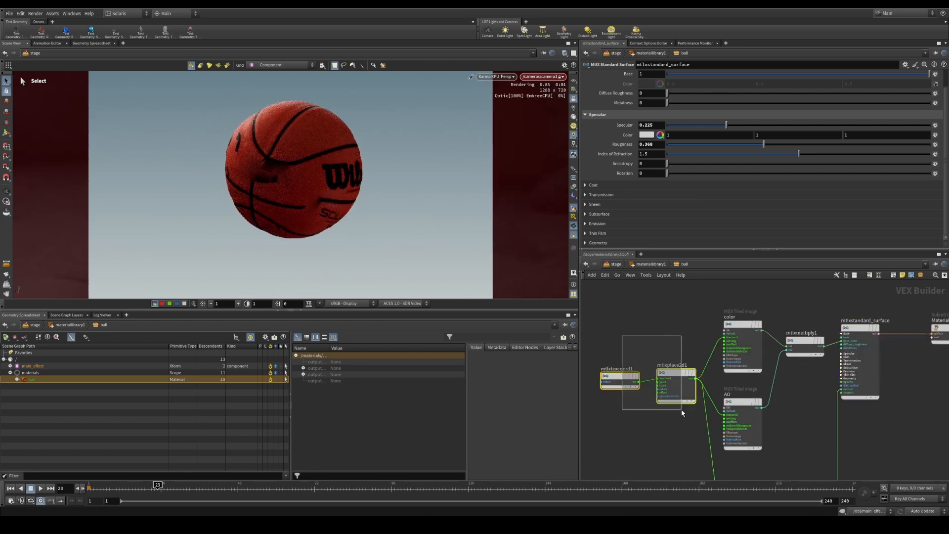
key("Delete")
key("h")
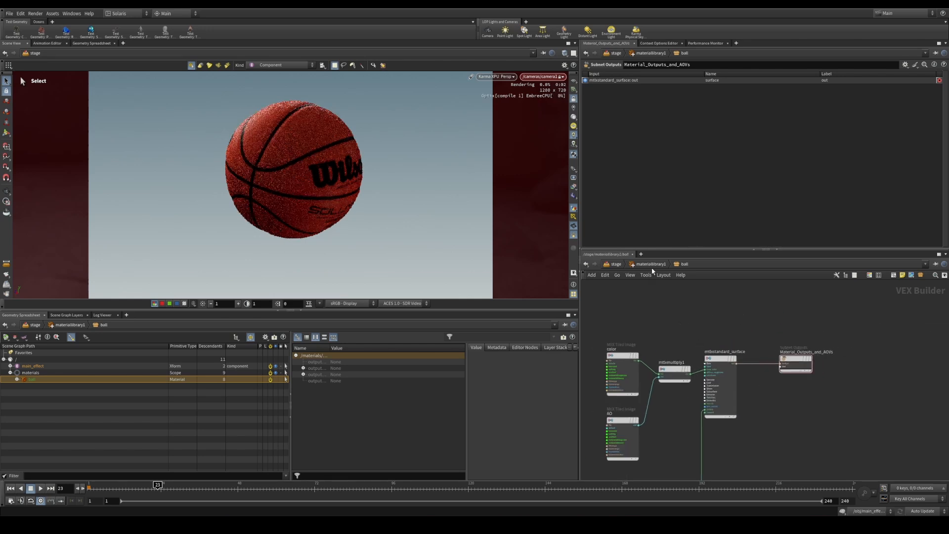
Set Index of Refraction to 1.188 and Specular to 0.441 on mtlxstandard_surface
left_click(727, 366)
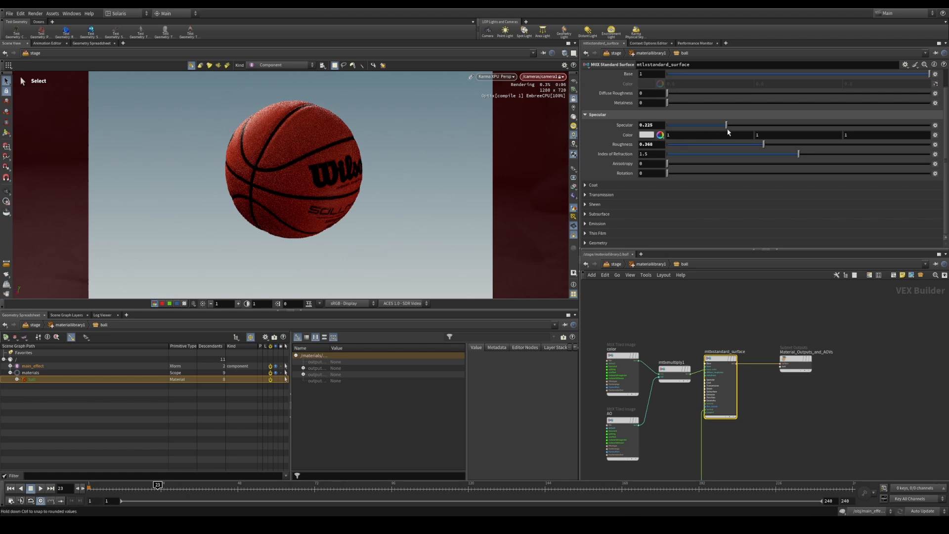
left_click(775, 157)
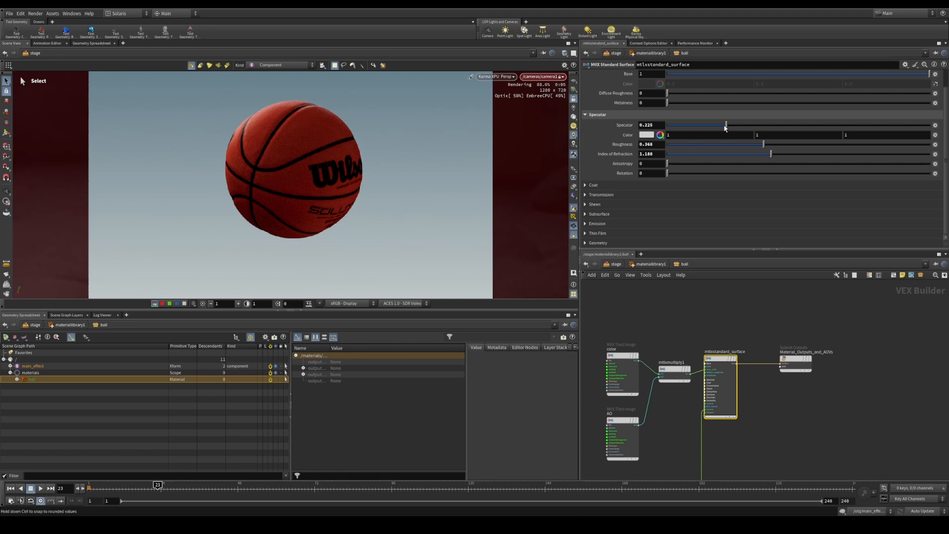
left_click_drag(737, 127, 783, 128)
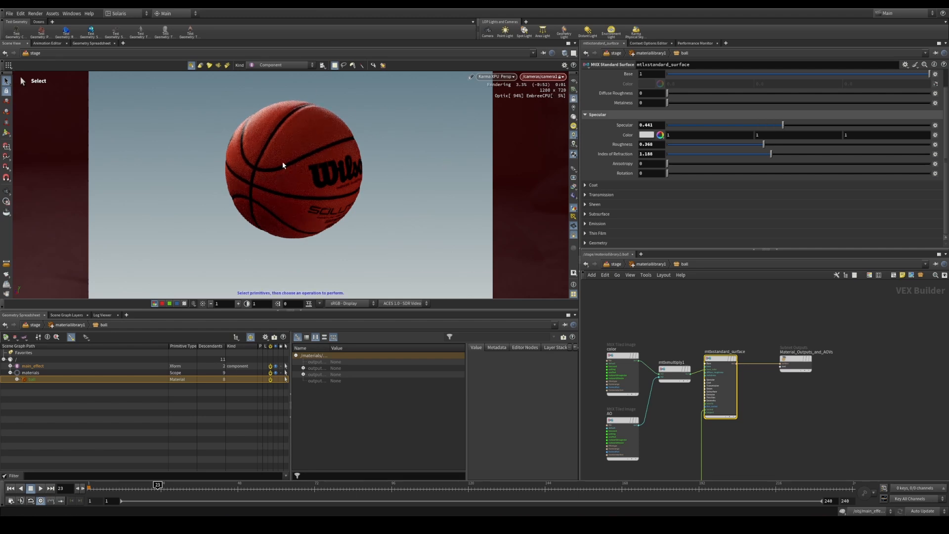
Expand the Sheen settings, set Sheen to 0.383, and give it a light blue HSV color with 0.433 saturation
left_click(673, 205)
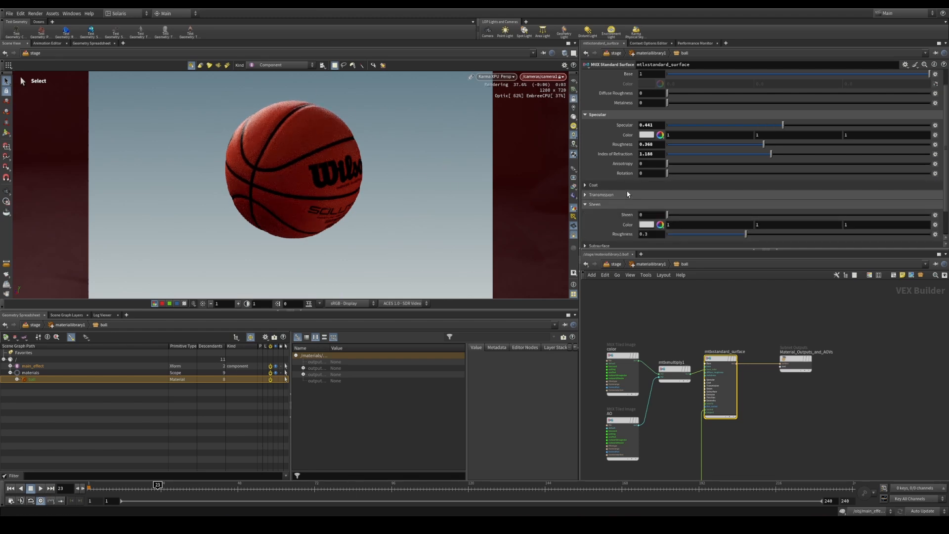
scroll(691, 203, "down", 2)
left_click_drag(668, 195, 931, 195)
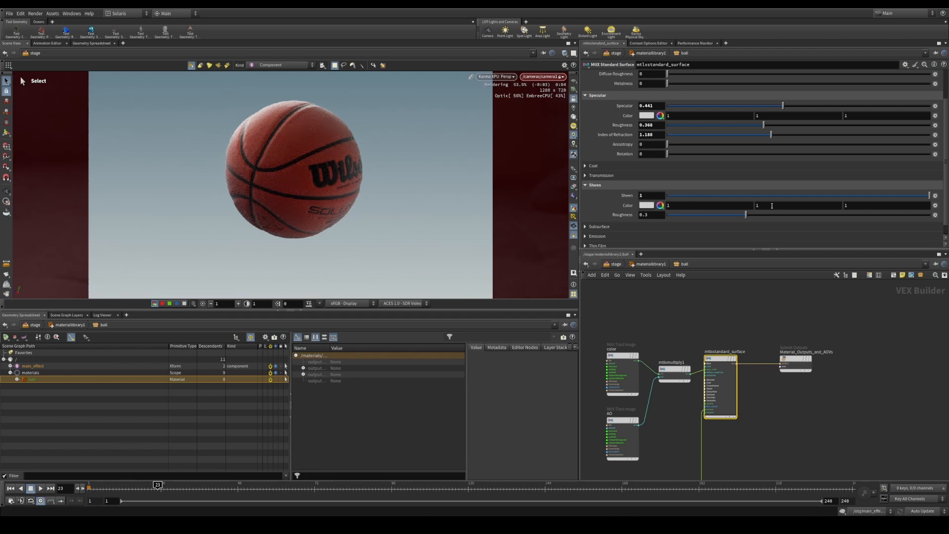
left_click_drag(745, 196, 836, 195)
left_click(647, 206)
left_click(734, 203)
left_click(795, 202)
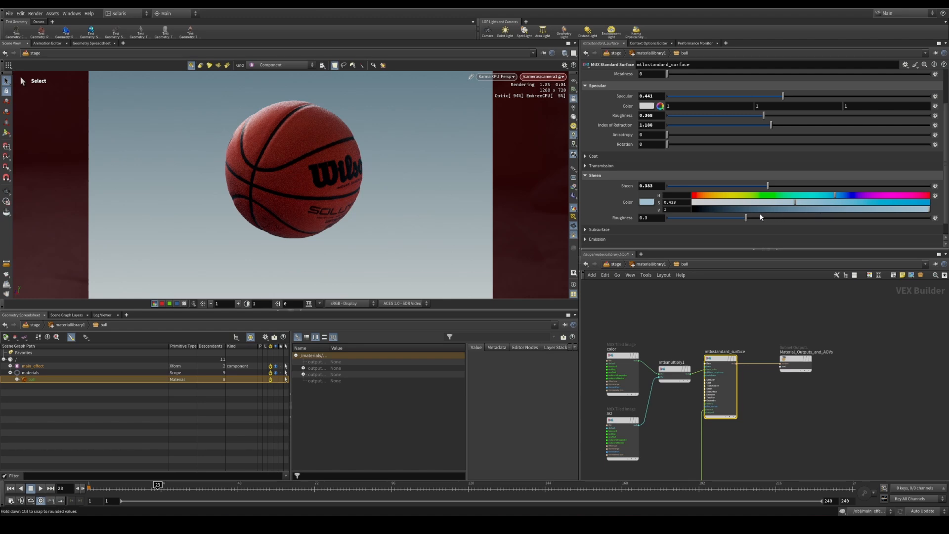
Set Sheen Roughness to 0.322, tint the sheen pale red with 0.444 saturation, and adjust the Sheen amount to about 0.67
left_click_drag(768, 186, 932, 186)
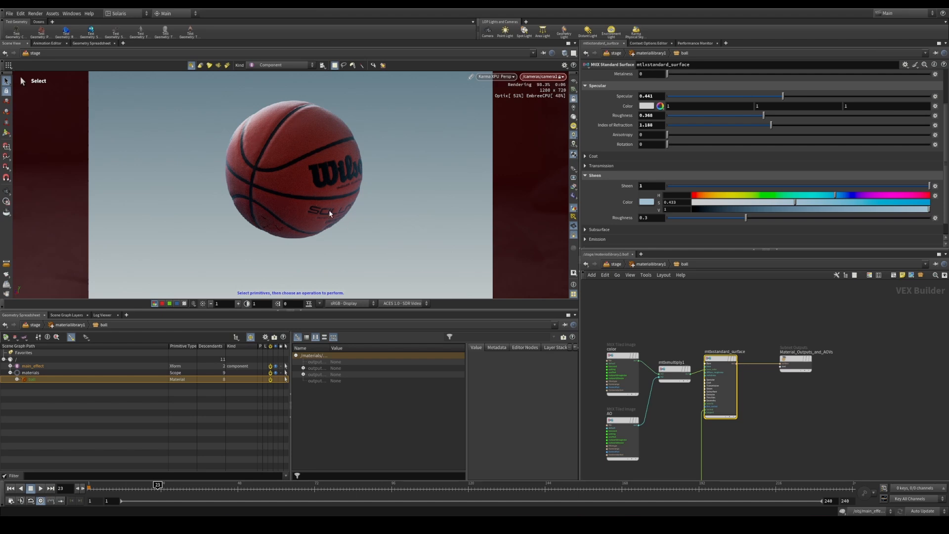
mouse_move(746, 218)
left_mouse_down()
mouse_move(909, 219)
mouse_move(752, 218)
left_mouse_up()
left_click_drag(929, 186, 697, 197)
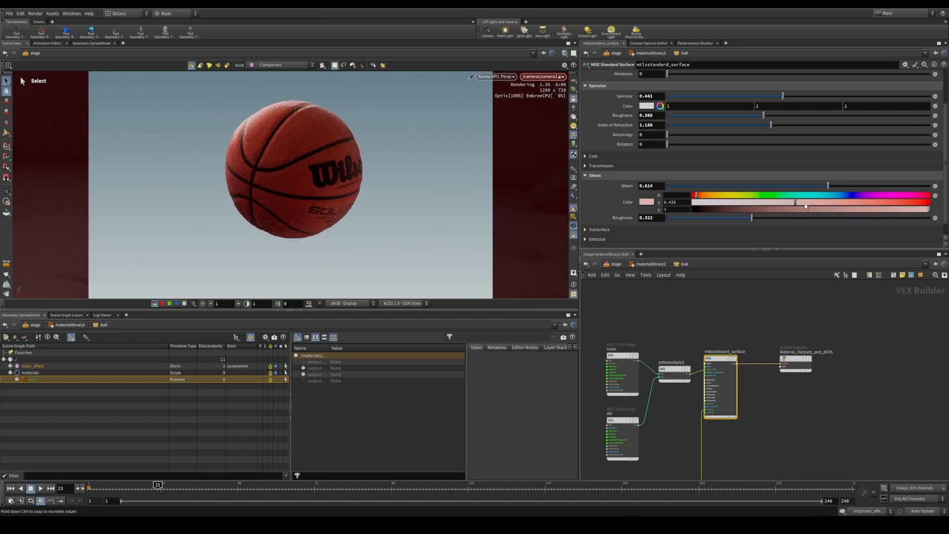
left_click_drag(805, 206, 852, 187)
left_click_drag(768, 191, 451, 186)
left_click_drag(693, 188, 843, 193)
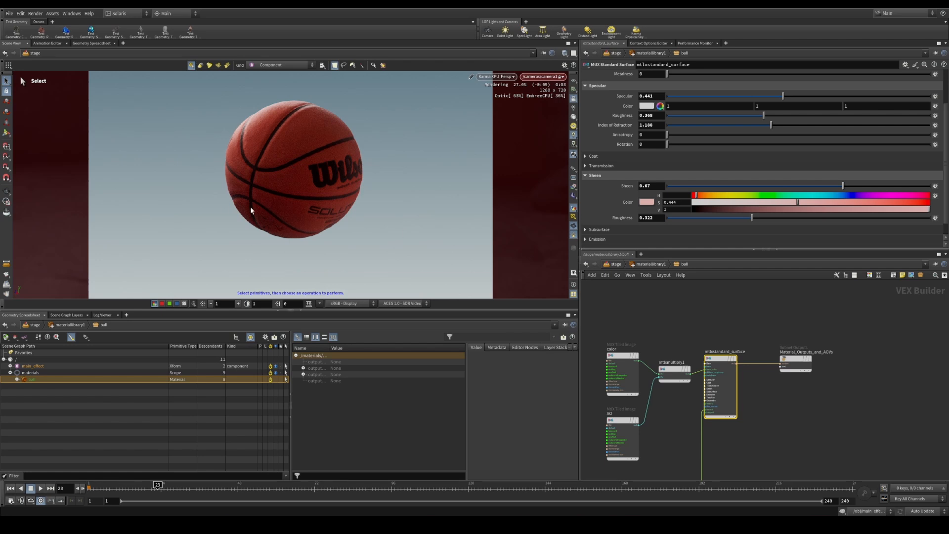
left_click_drag(844, 187, 840, 186)
Set the Scale of the mtlxnormalmap1 node to 0.8
middle_click_drag(648, 466, 657, 373)
left_click(692, 439)
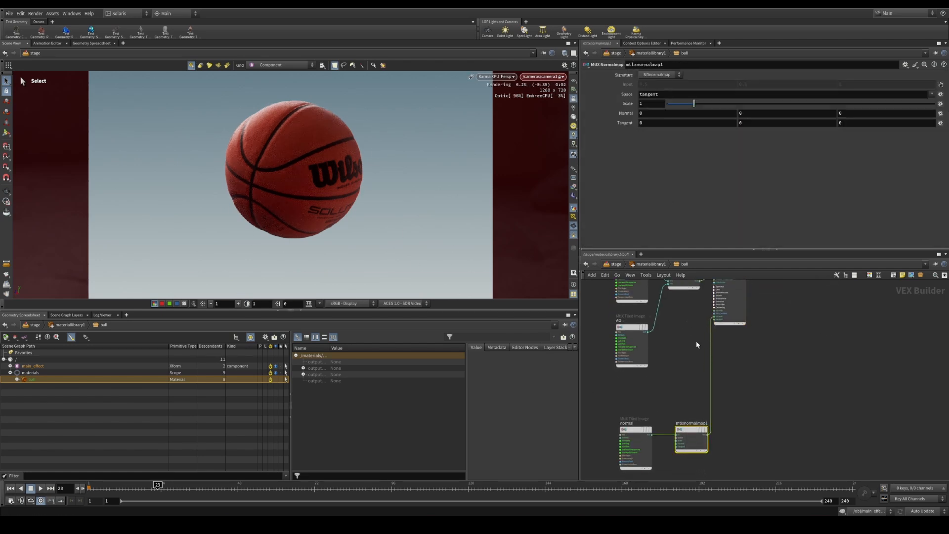
left_click_drag(695, 105, 667, 105)
left_click_drag(667, 104, 689, 105)
type("0.8")
key("Return")
Go up to the materiallibrary1 level and inspect the shattered ball's render at frame 70
left_click(774, 380)
left_click(651, 264)
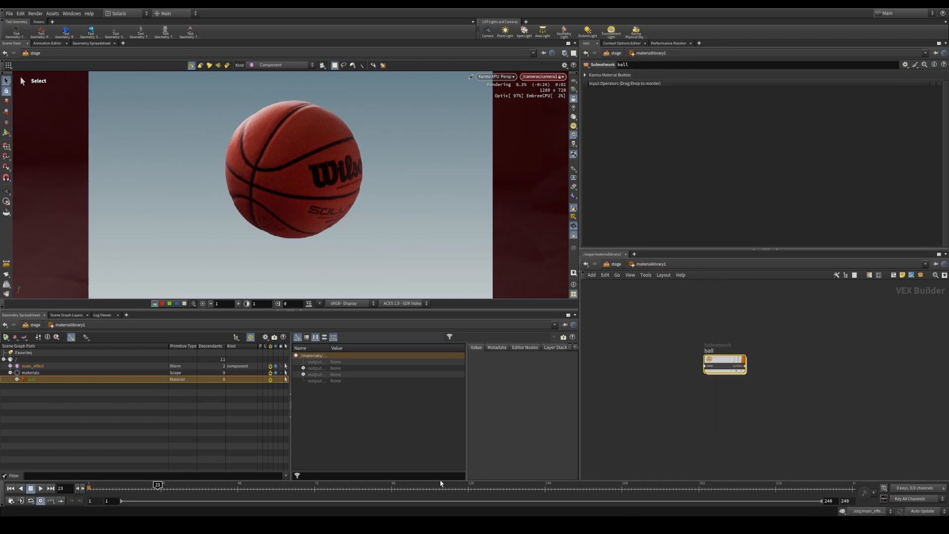
left_click(207, 488)
left_click(310, 489)
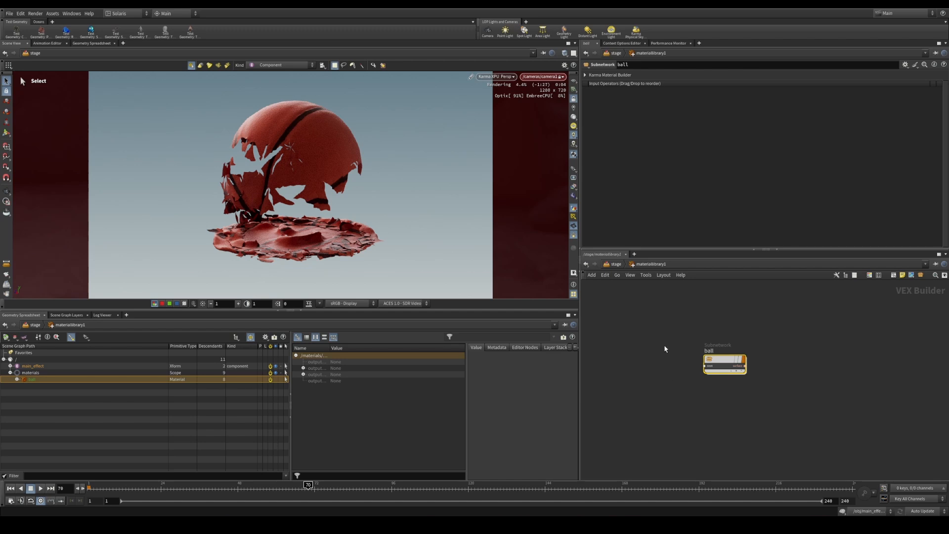
Return to the stage network and add a SOP Create node beside the material library chain
key("u")
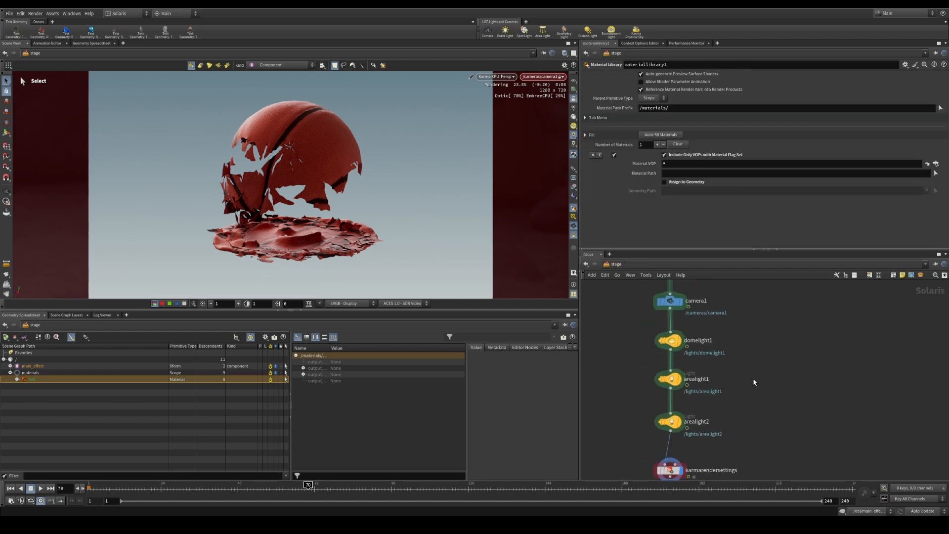
middle_click_drag(760, 305, 740, 431)
key("Tab")
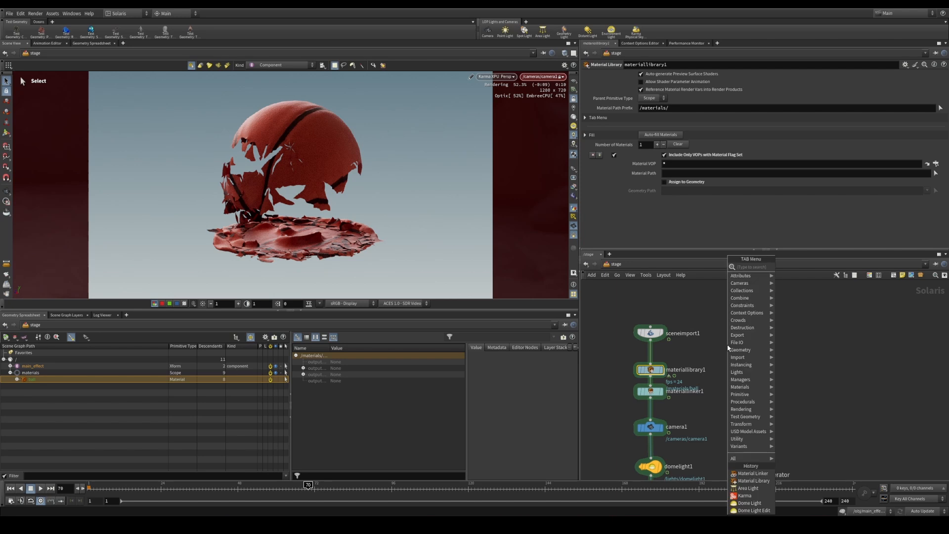
type("sop")
left_click(800, 276)
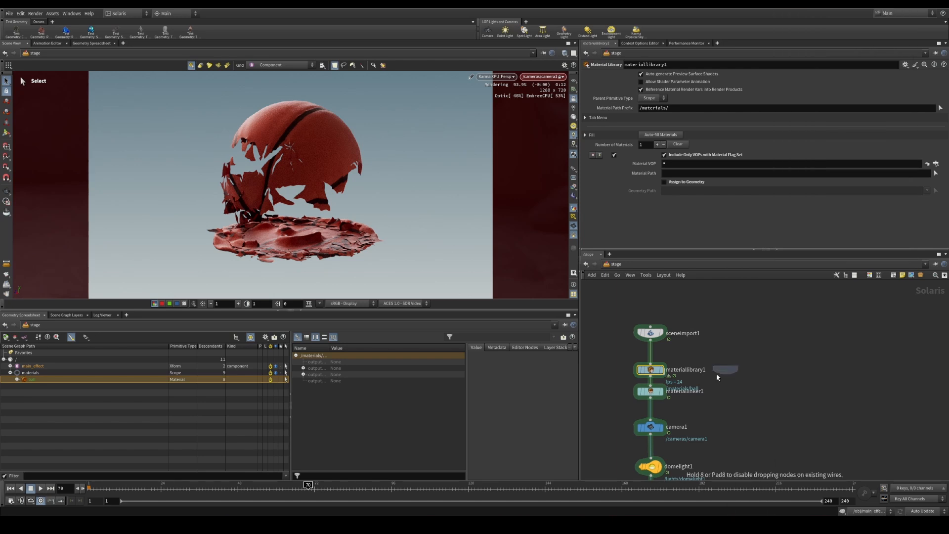
left_click(723, 357)
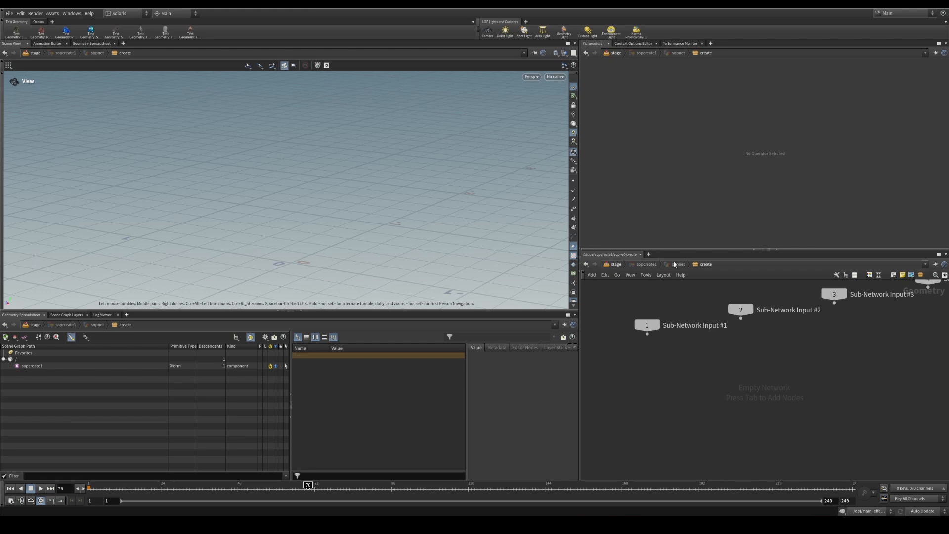
Leave the inside of sopcreate1 and switch the stage viewport renderer to Houdini VK
key("u")
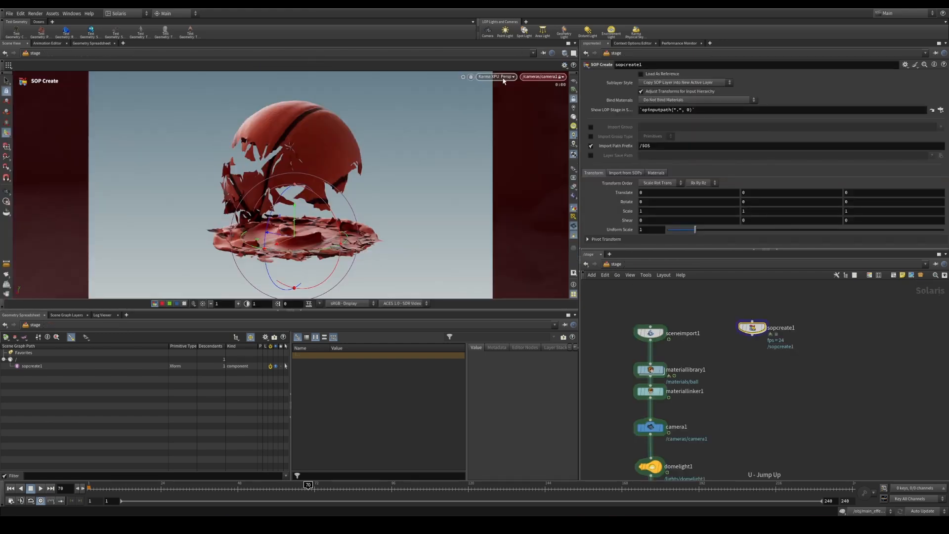
left_click(504, 79)
left_click(513, 102)
Enter sopcreate1 and add a Grid node to its empty geometry network
double_click(754, 330)
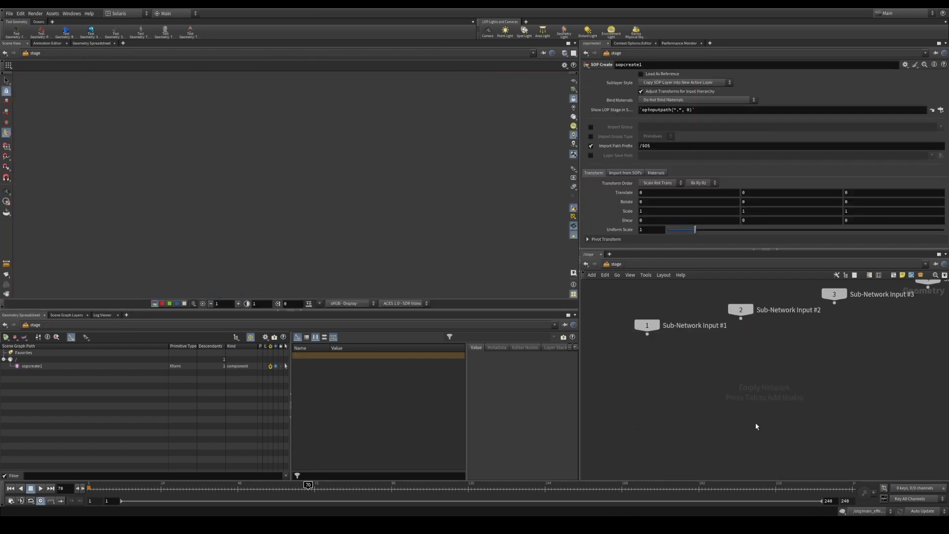
key("Tab")
type("grid")
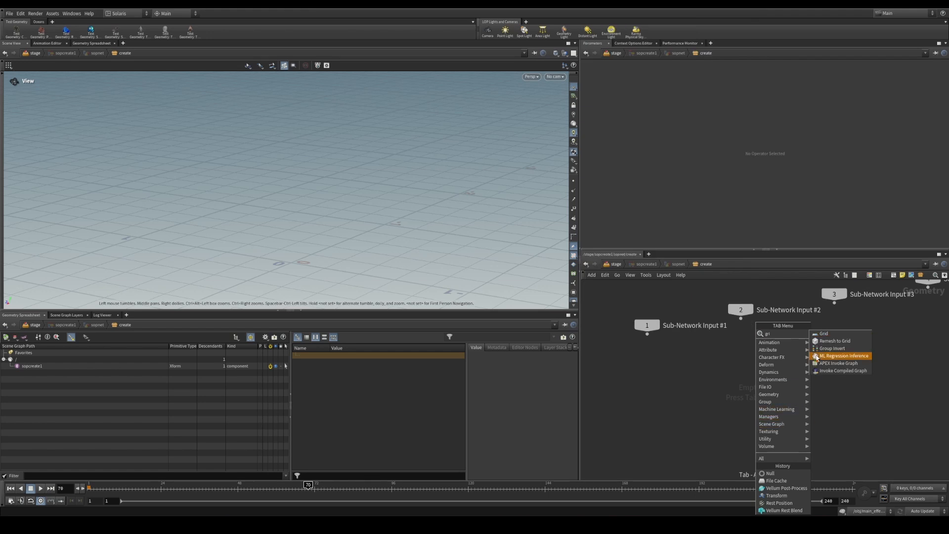
key("Return")
left_click(672, 372)
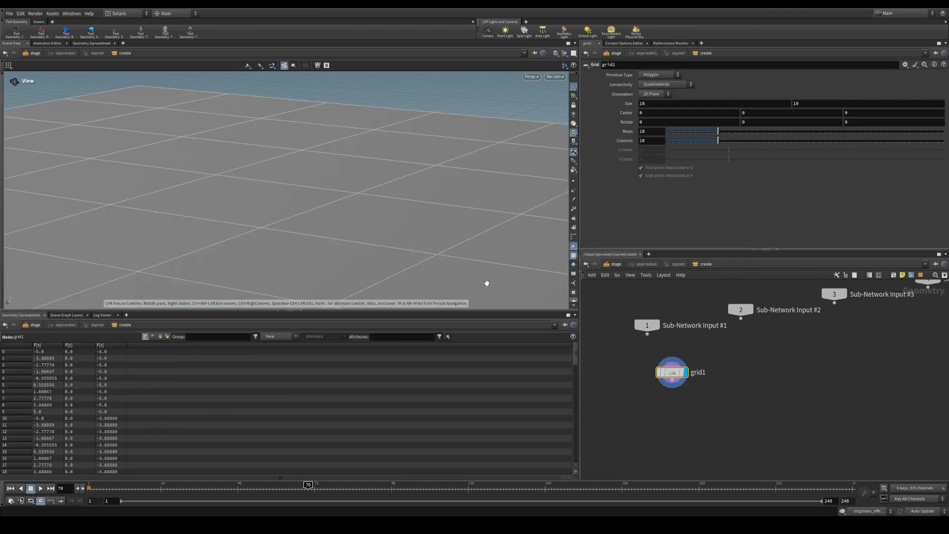
Move the grid freehand to a Center of about -3.01 in X and 2.53 in Z, and lay out the network
key("Return")
left_click_drag(280, 273, 256, 72)
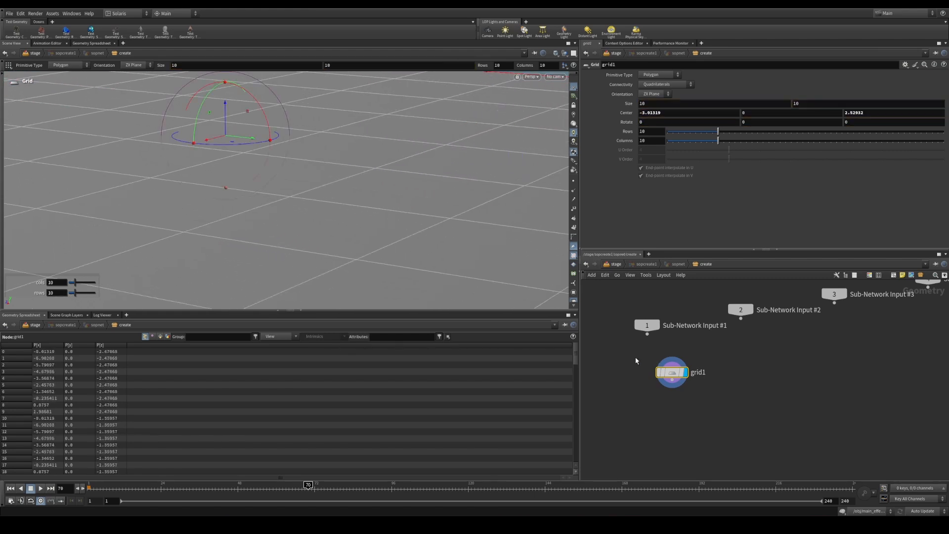
key("l")
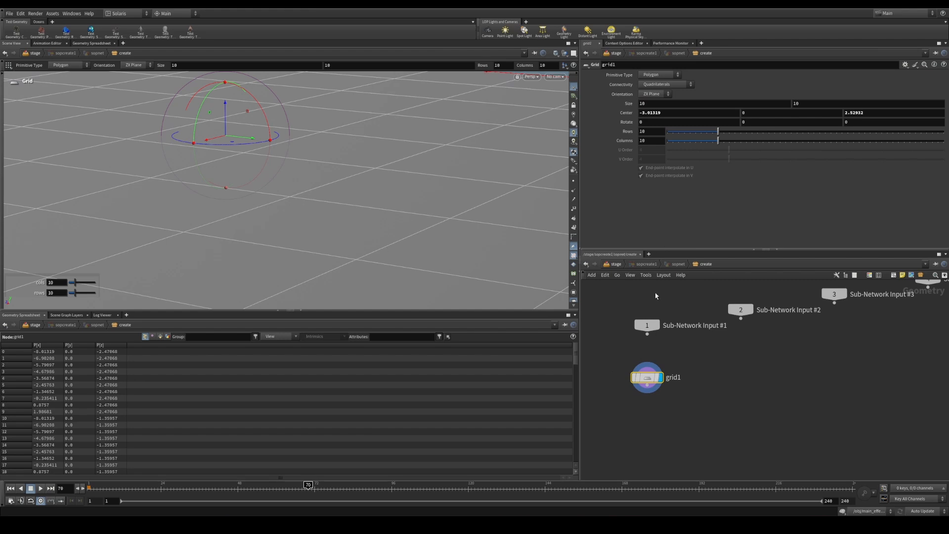
Go to the main_effect object network, rewind to frame 1, and check the Ground Position Y value on vellumsolver1
key("n")
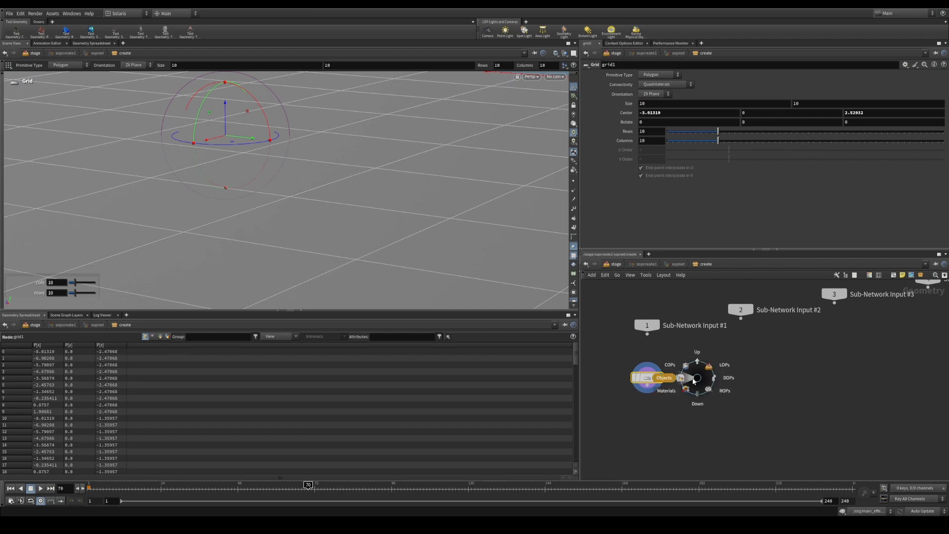
left_click(670, 381)
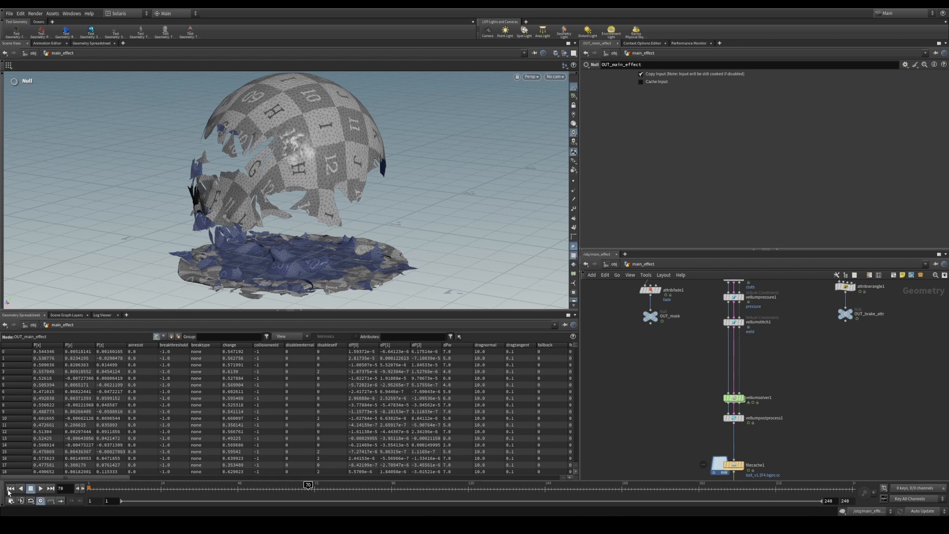
left_click(10, 489)
left_click(733, 400)
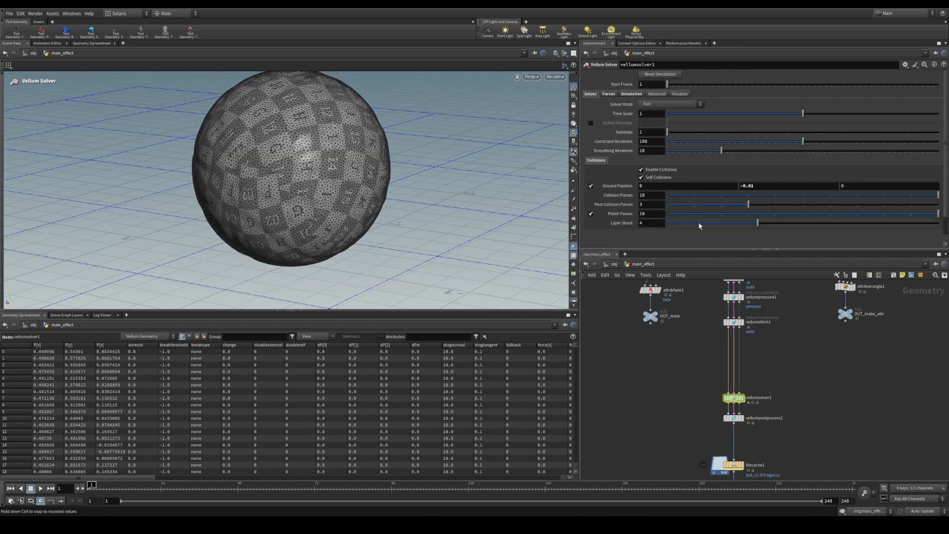
left_click(770, 186)
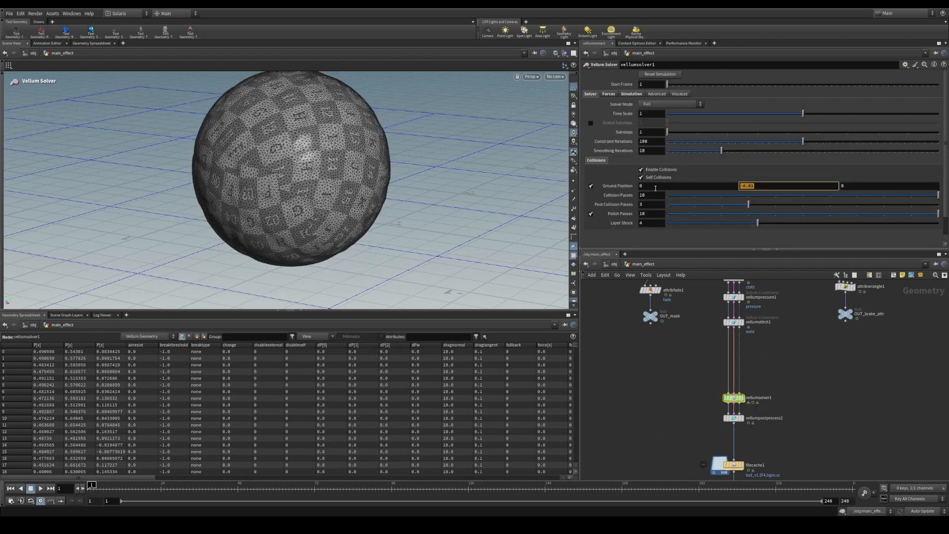
Return to the stage, reopen sopcreate1, and set the grid's Center Y to -0.01
left_click(714, 342)
key("z")
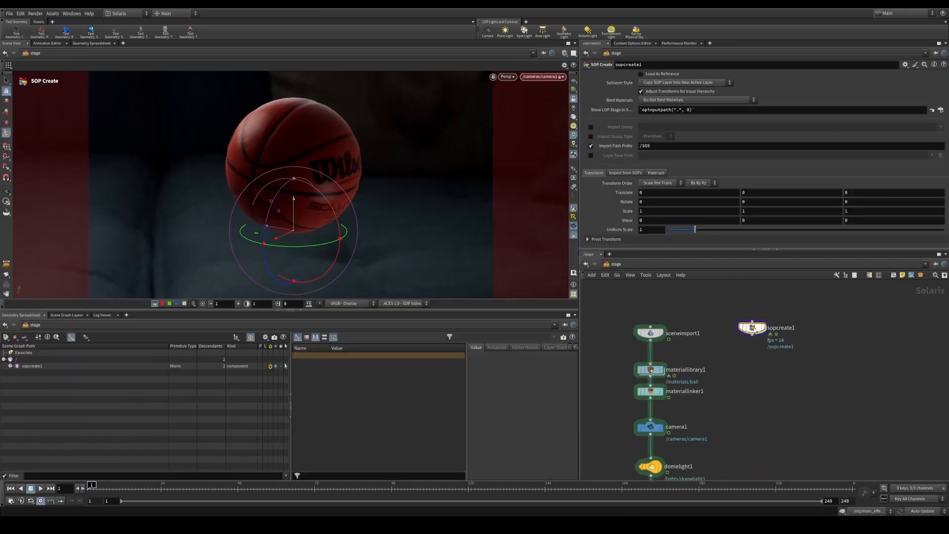
double_click(753, 328)
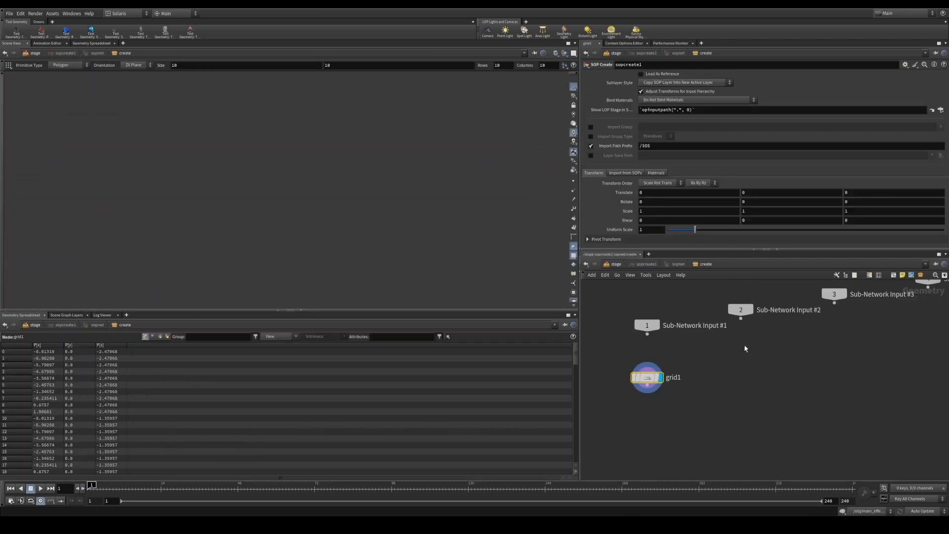
left_click(755, 114)
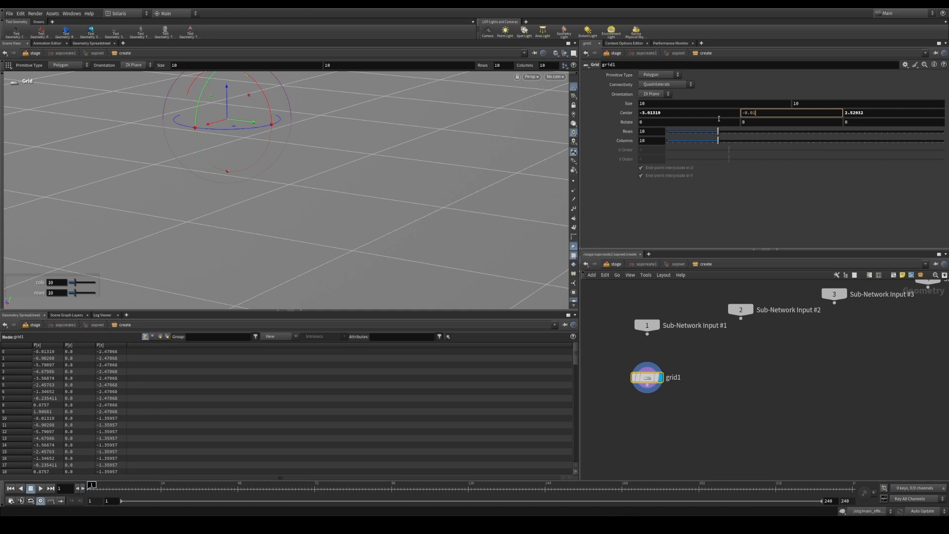
key("Return")
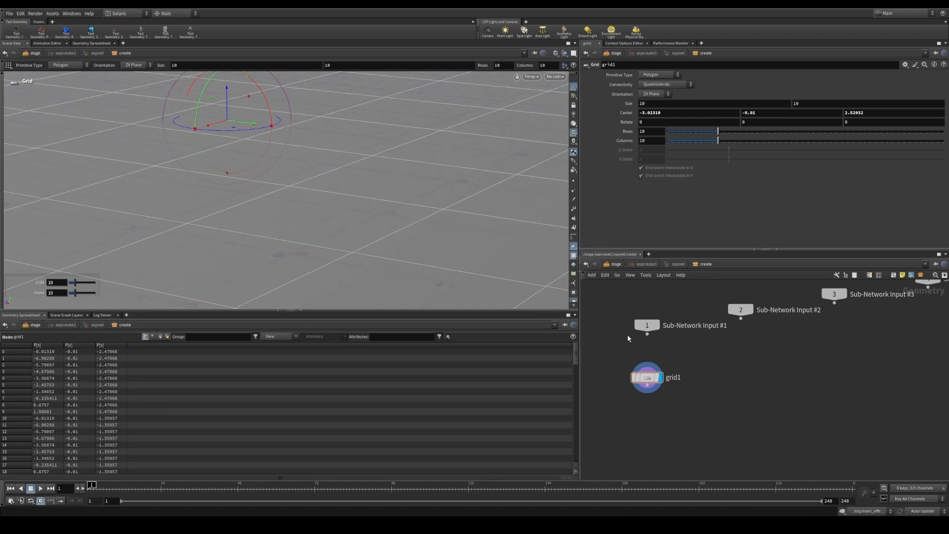
Return to the stage, spread out sceneimport1 and sopcreate1, and add a Merge node for the two branches
key("u")
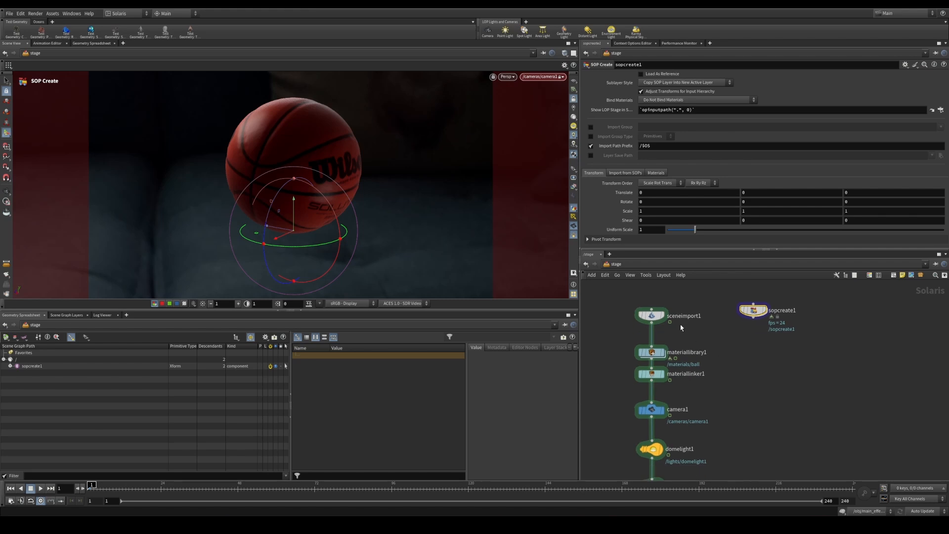
middle_click_drag(681, 328, 694, 397)
left_click_drag(665, 384, 665, 346)
left_click_drag(767, 379, 768, 346)
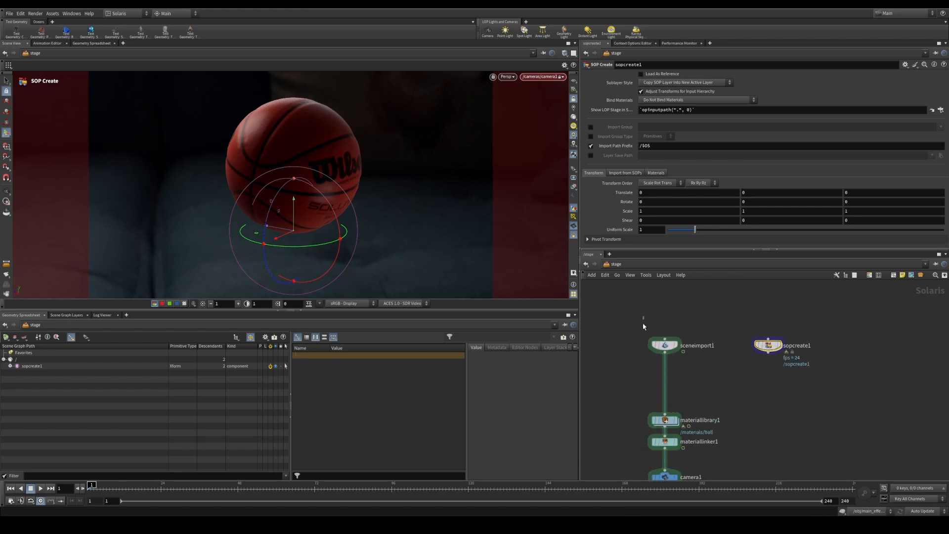
left_click_drag(644, 318, 872, 370)
left_click(769, 352)
left_click(729, 372, "alt")
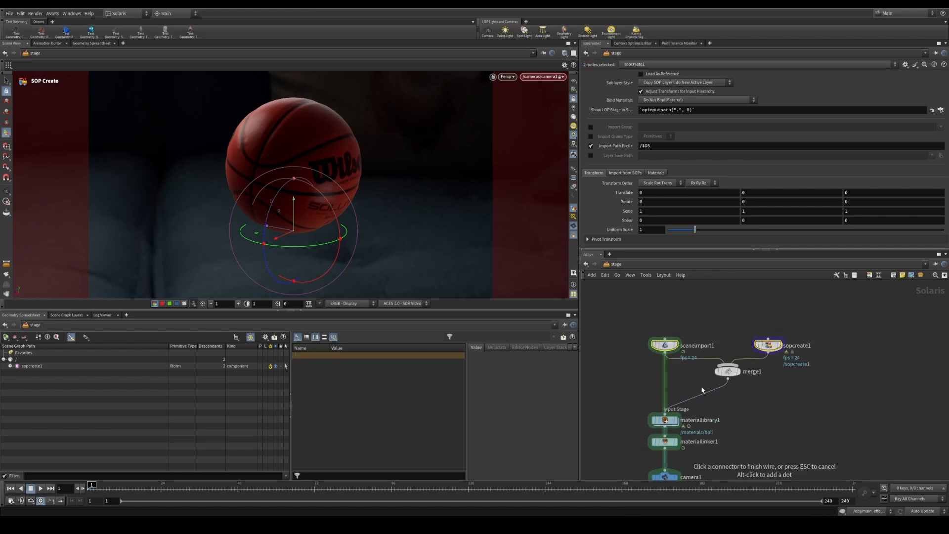
left_click(702, 390)
left_click_drag(728, 371, 737, 414)
Move materiallibrary1 and materiallinker1 up under sceneimport1, and wire merge1 ahead of camera1 to combine materiallinker1 with sopcreate1
left_click_drag(682, 393, 645, 455)
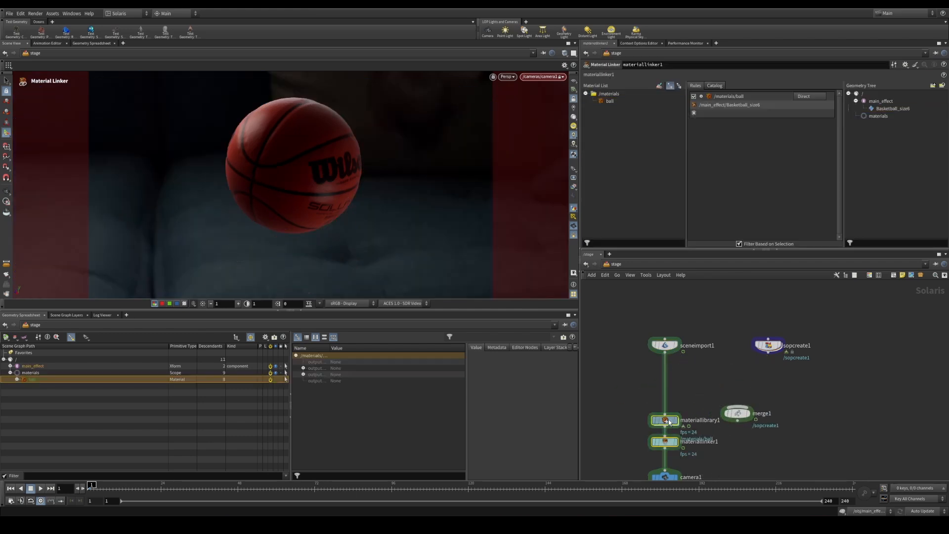
left_click_drag(669, 420, 668, 373)
left_click_drag(638, 326, 662, 364)
left_click_drag(772, 348, 772, 327)
left_click_drag(738, 414, 670, 427)
left_click_drag(770, 335, 668, 421)
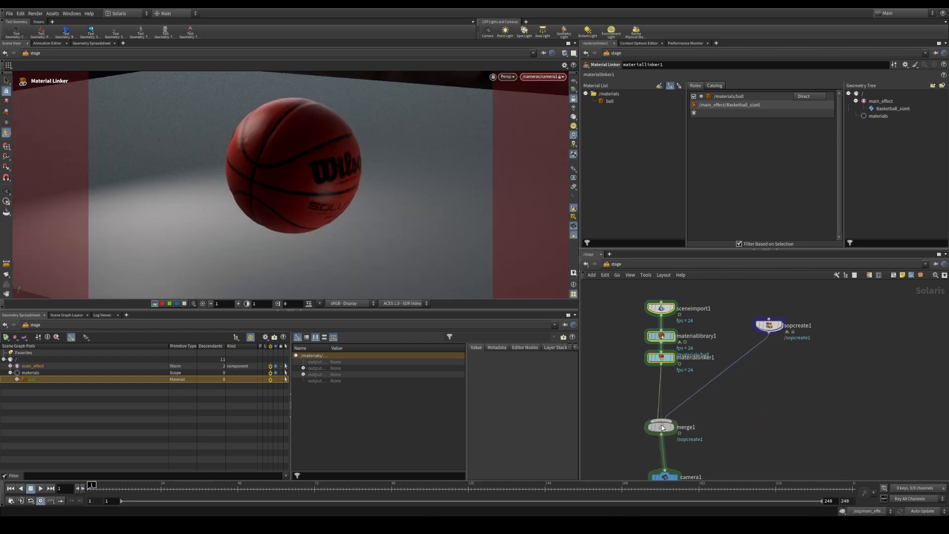
left_click(673, 429)
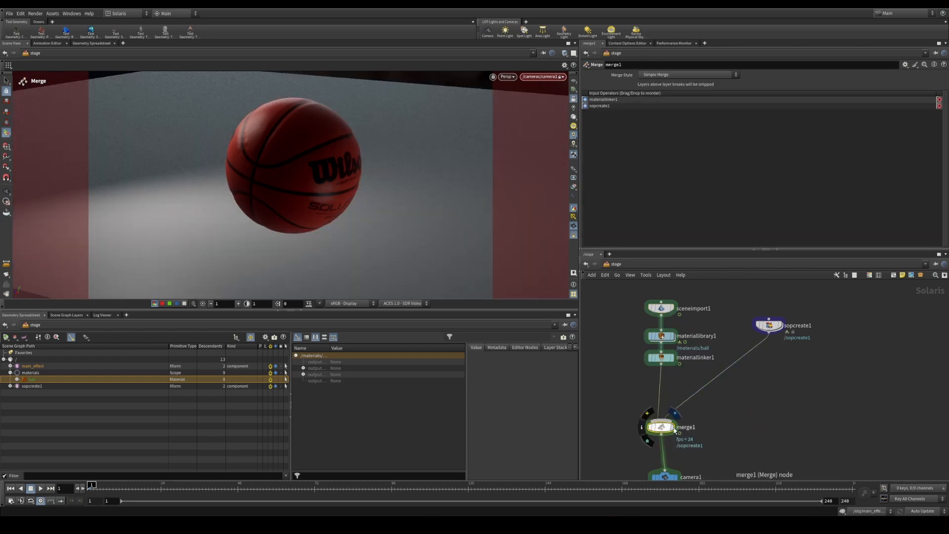
left_click(10, 367)
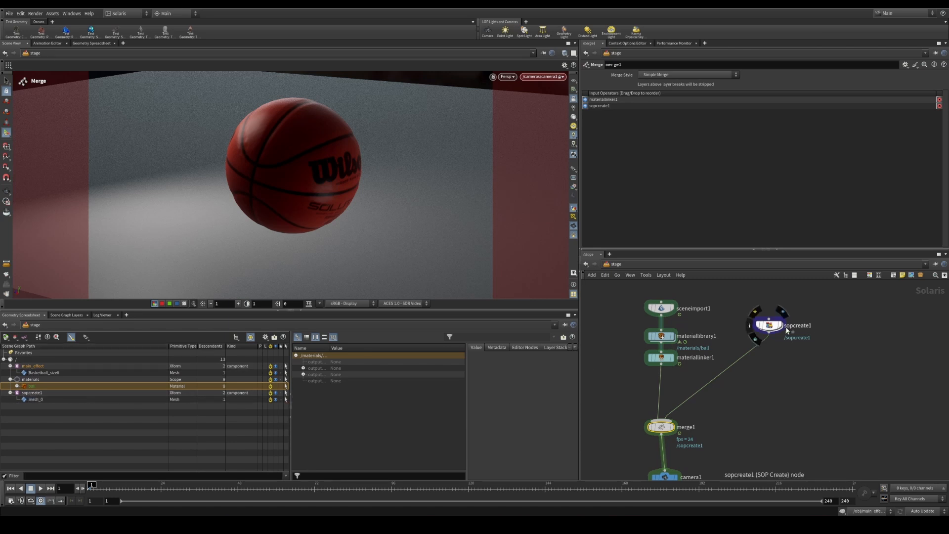
Move the sopcreate1 node slightly away from the chain and rename it grid
left_click_drag(770, 325, 776, 312)
double_click(806, 313)
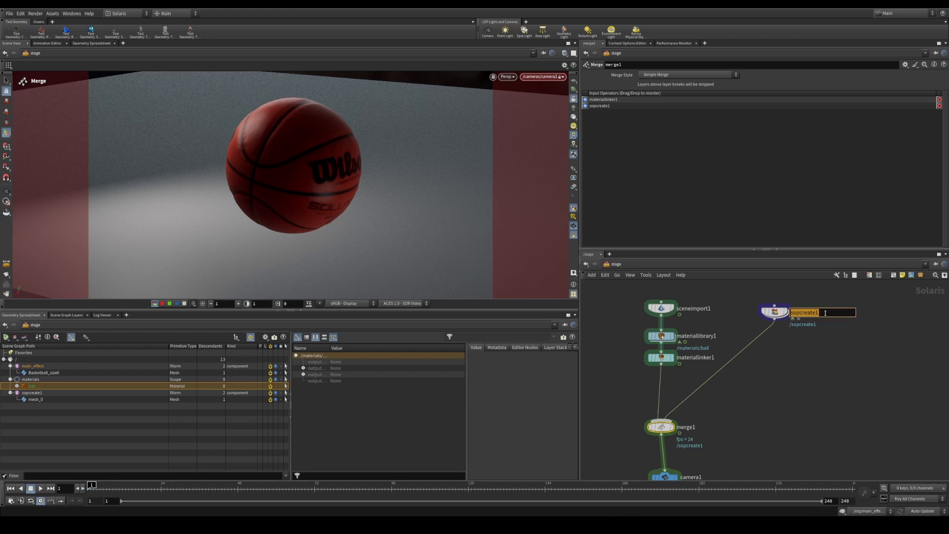
type("grid")
key("Return")
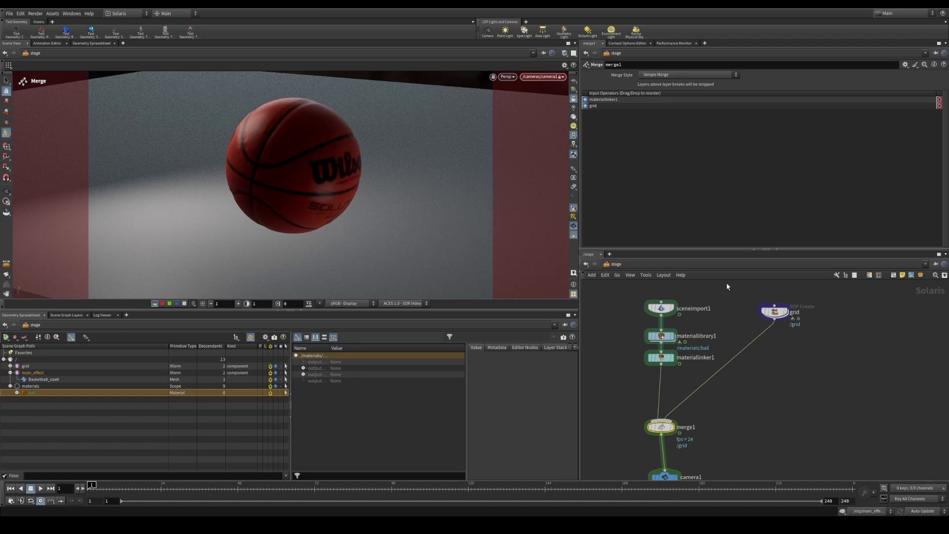
Duplicate materiallibrary1 and materiallinker1 and insert the copies between the grid node and merge1
left_click(661, 307)
middle_click_drag(631, 378, 631, 370)
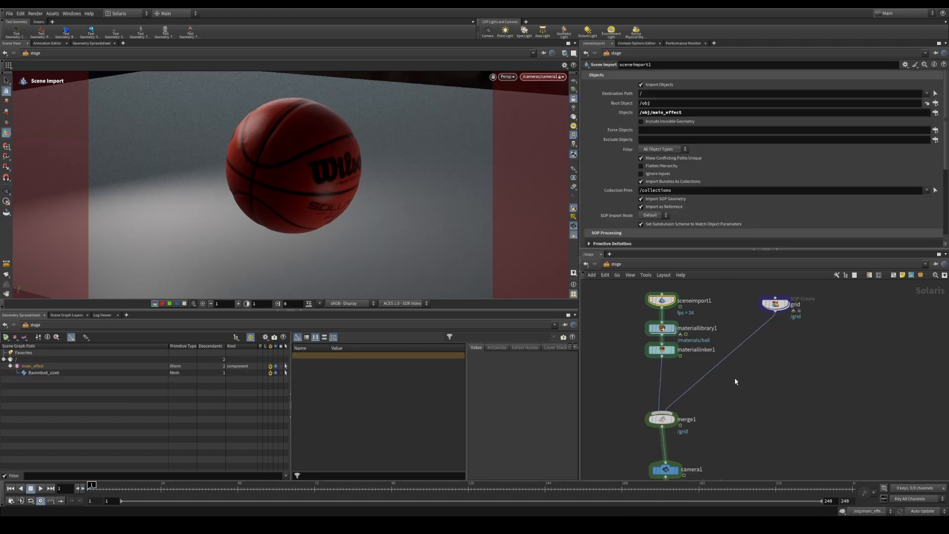
left_click_drag(655, 358, 778, 341)
left_click(716, 330)
left_click(773, 339)
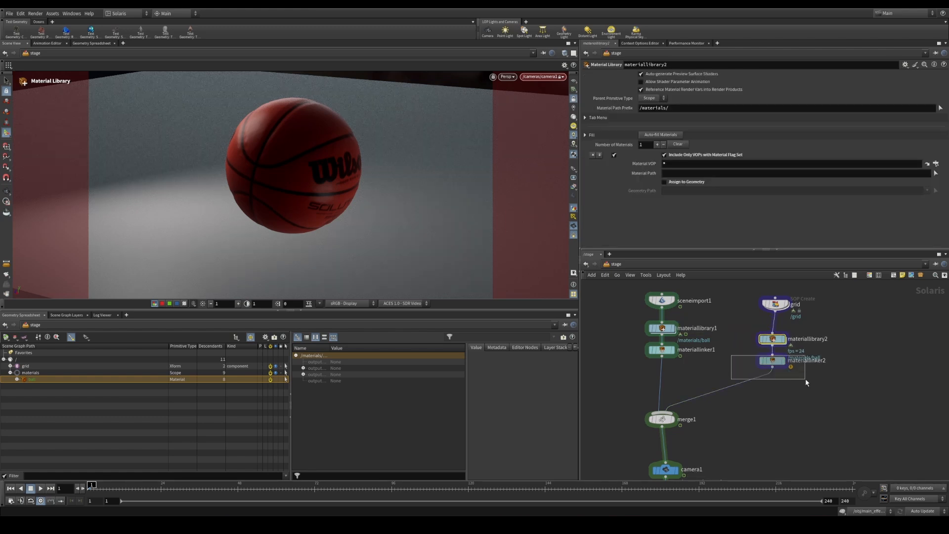
Remove the copied ball material rule from materiallinker2
left_click(773, 361)
left_click(830, 96)
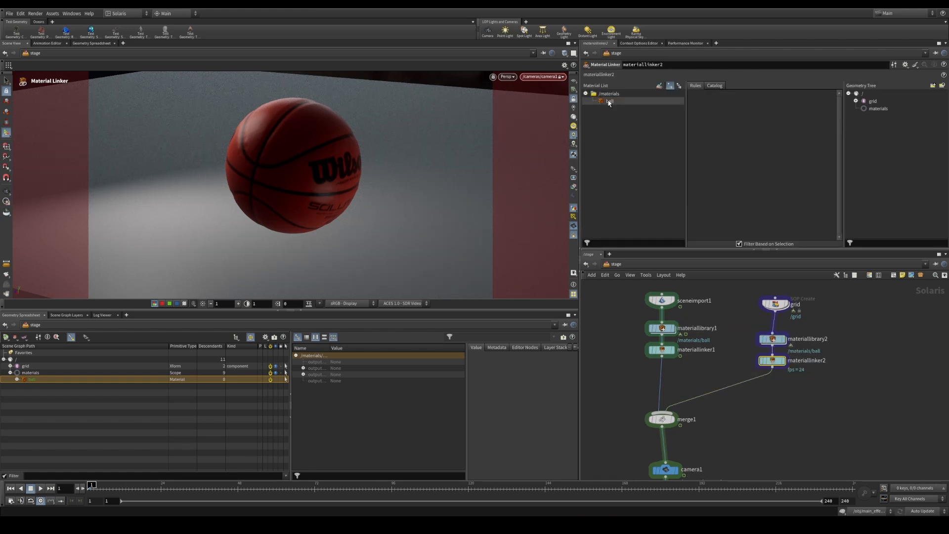
left_click_drag(752, 356, 805, 372)
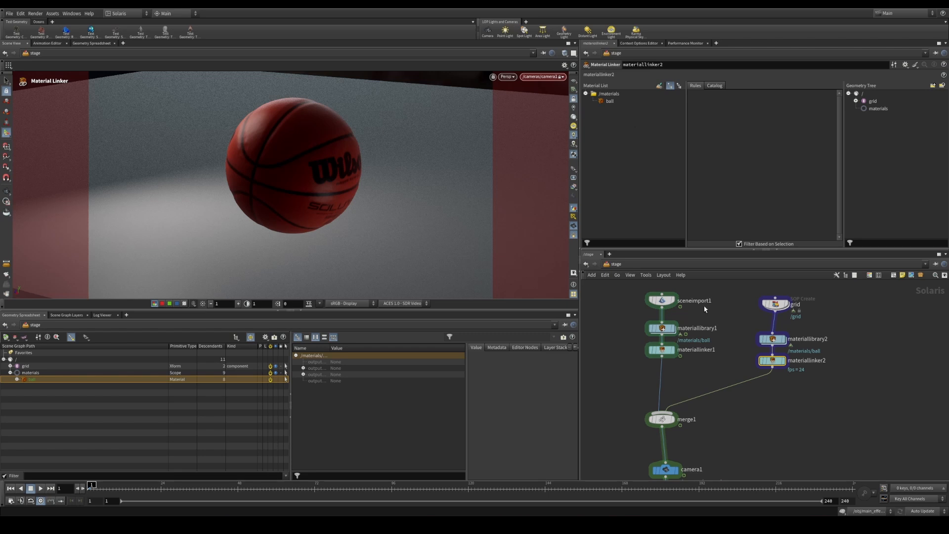
Rename the ball material inside materiallibrary2 to grid and return to the stage
double_click(773, 340)
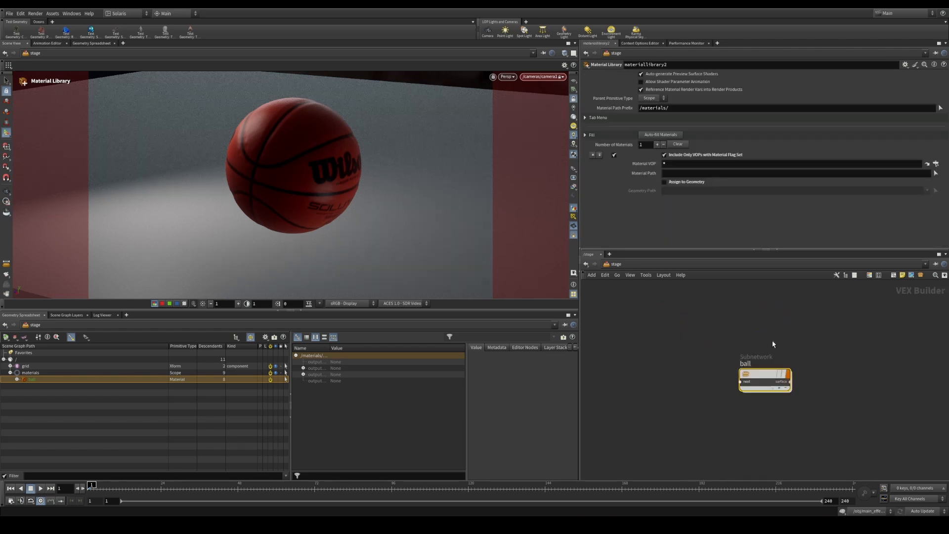
double_click(751, 364)
type("grid")
key("Return")
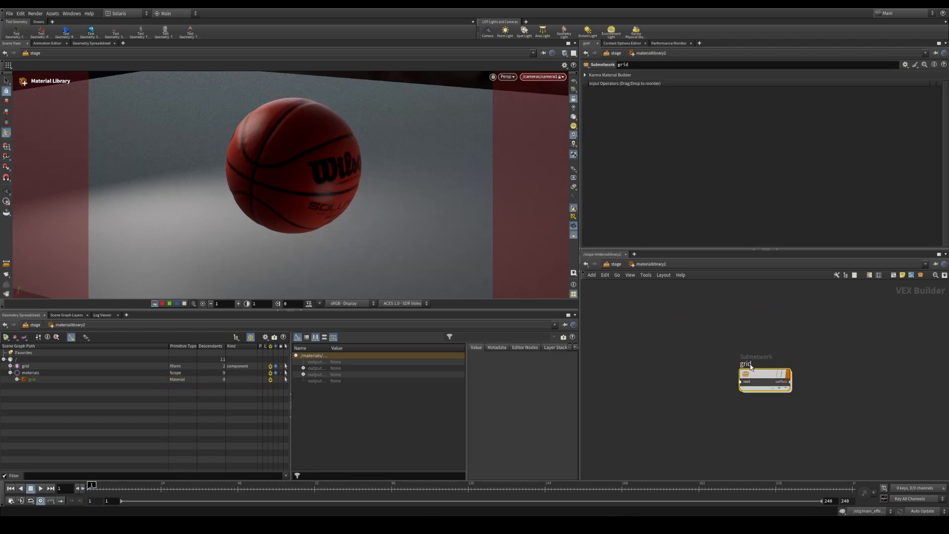
key("u")
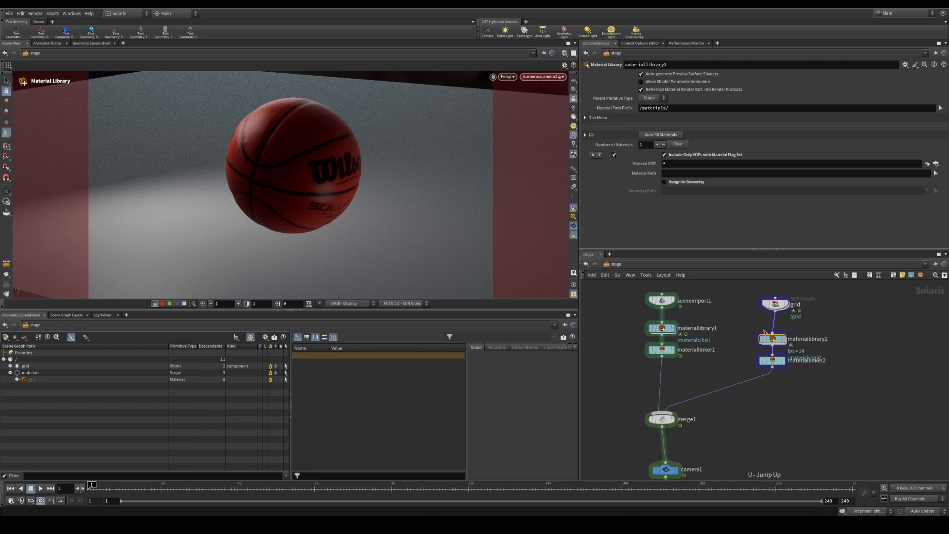
Assign the grid material to the grid's mesh_0 primitive with a new rule in materiallinker2
left_click(772, 361)
left_click_drag(610, 102, 755, 143)
left_click(856, 101)
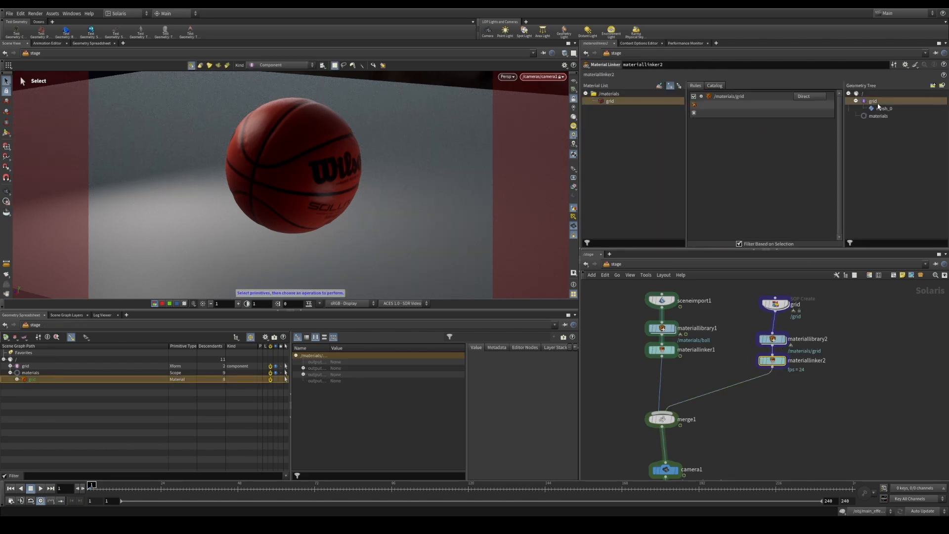
left_click_drag(884, 108, 710, 214)
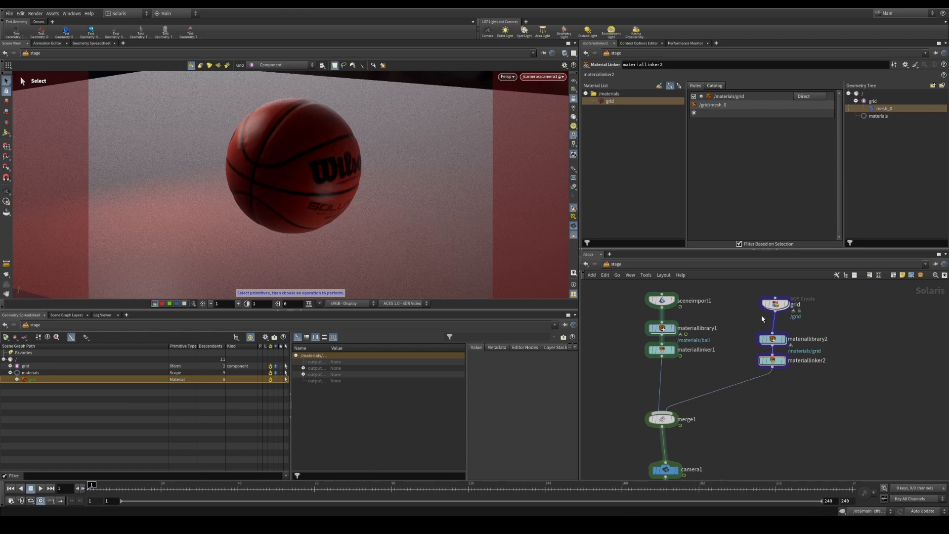
left_click_drag(715, 290, 631, 318)
left_click_drag(743, 292, 827, 332)
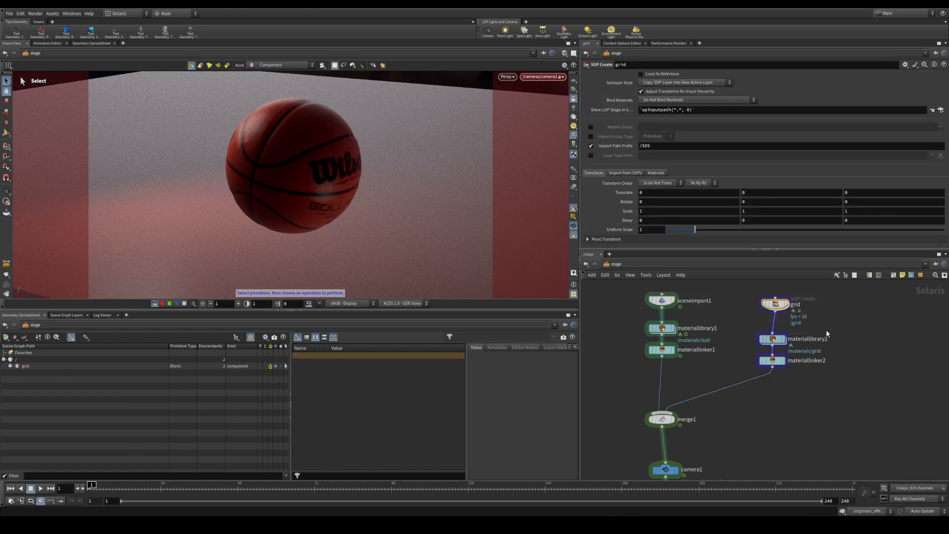
Enter the grid material in materiallibrary2 and delete the texture nodes feeding mtlxstandard_surface
double_click(774, 342)
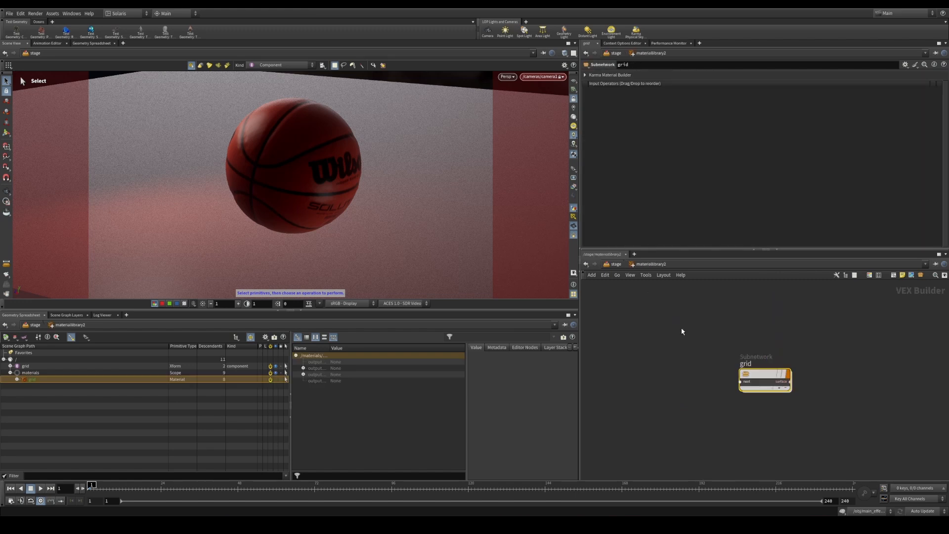
double_click(764, 376)
left_click_drag(685, 350, 739, 443)
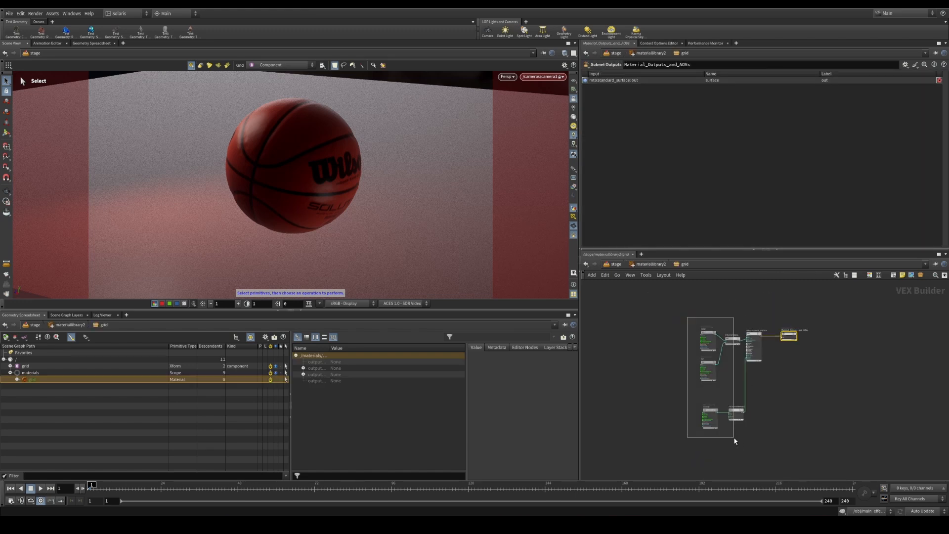
key("Delete")
Give the grid's mtlxstandard_surface a blue base color with saturation 0.661, Specular about 0.56 and specular Roughness about 0.22
left_click(752, 361)
scroll(752, 362, "up", 1)
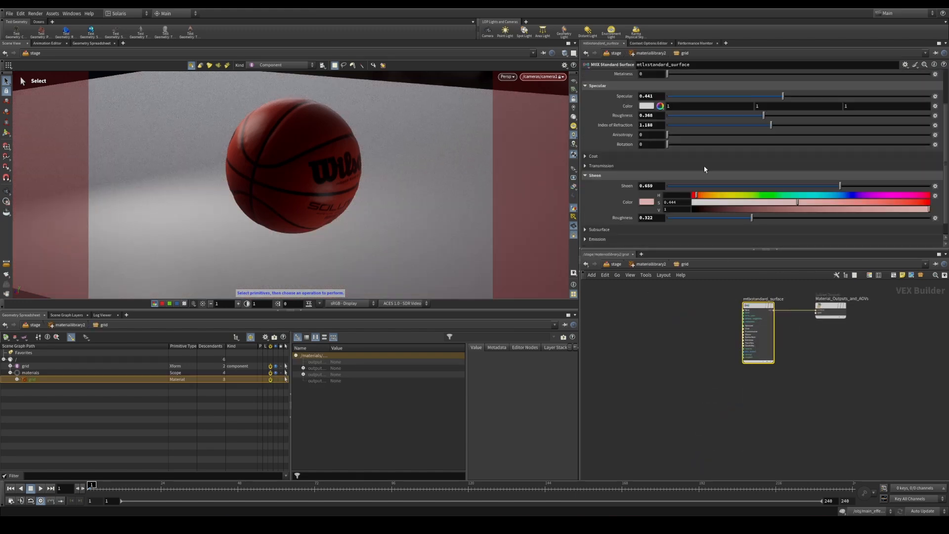
scroll(696, 120, "up", 2)
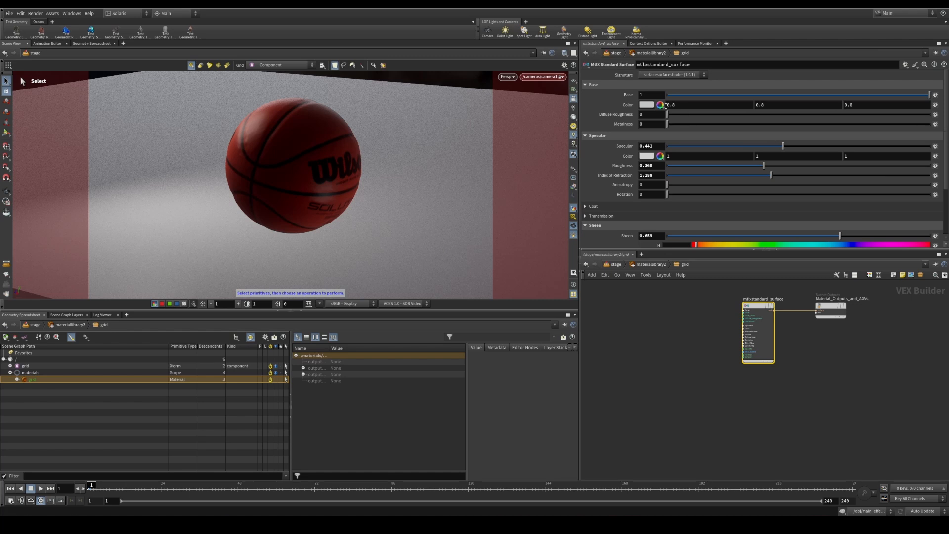
left_click(661, 104)
left_click(663, 106)
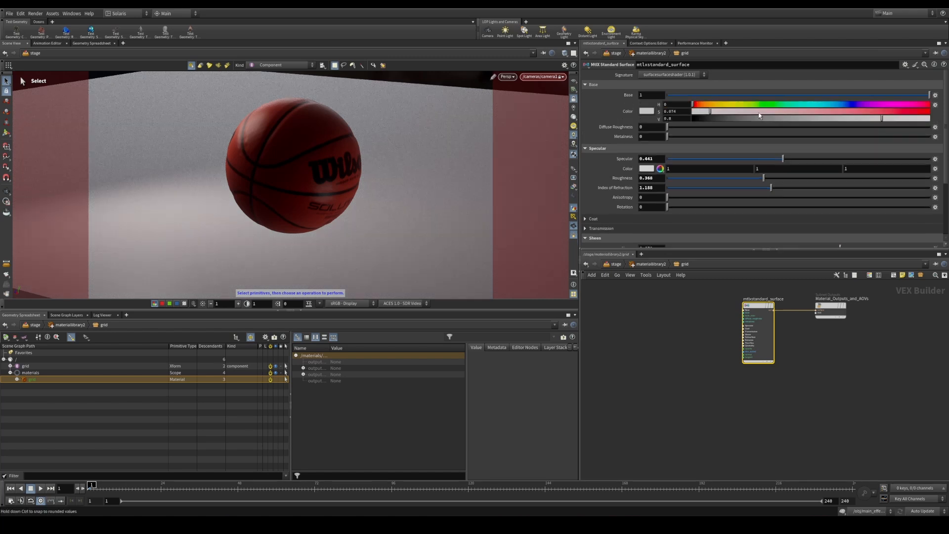
left_click_drag(760, 115, 851, 115)
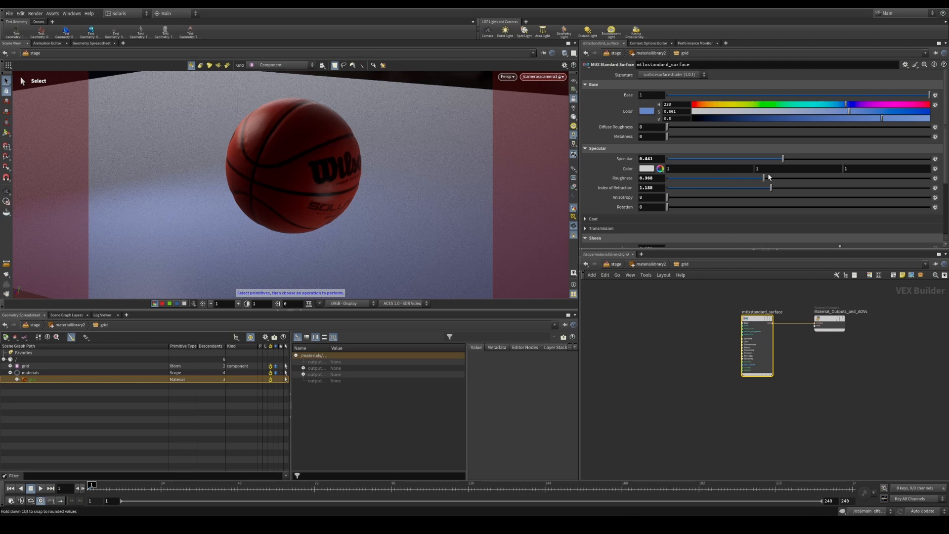
left_click_drag(815, 164, 814, 162)
left_click_drag(764, 178, 724, 179)
Switch the viewport renderer to Karma XPU and preview the shattering ball at frames 86 and 48
left_click(361, 487)
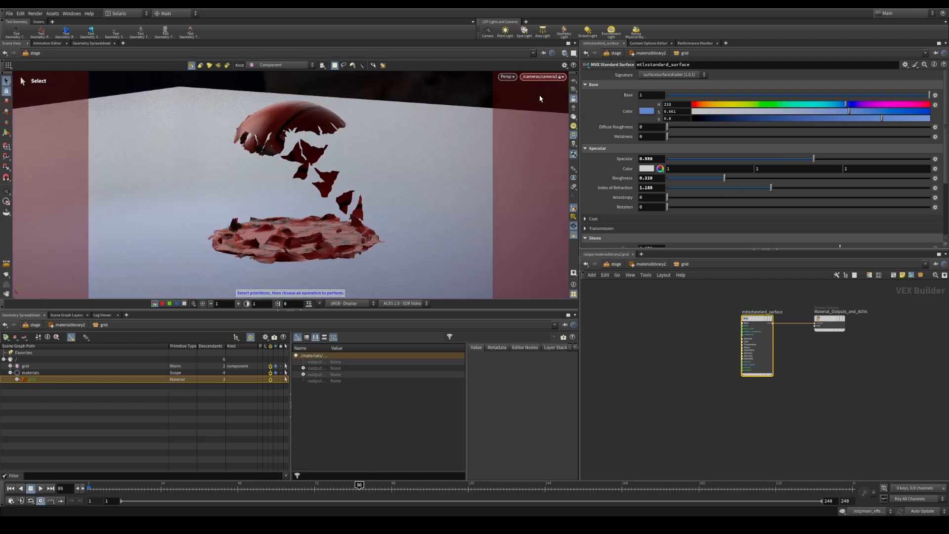
left_click(507, 77)
left_click(517, 117)
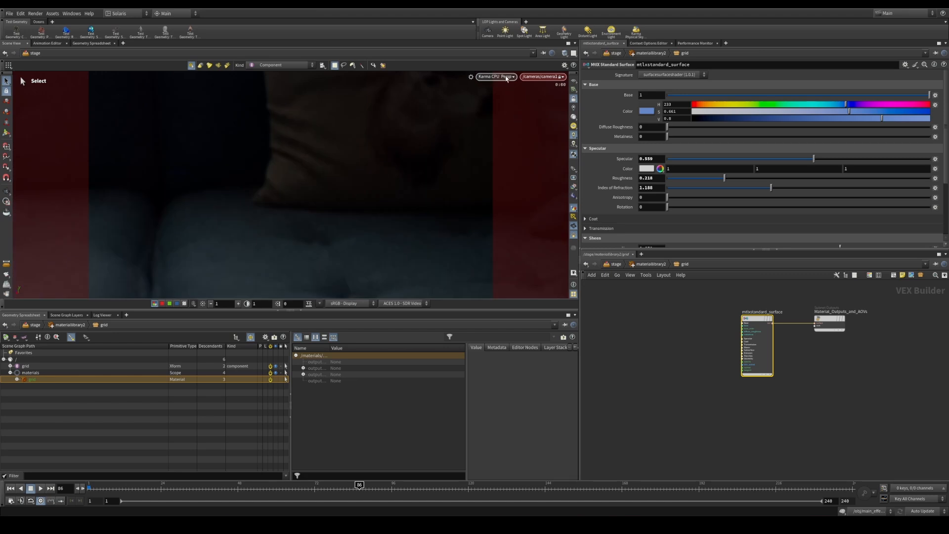
left_click(506, 77)
left_click(513, 129)
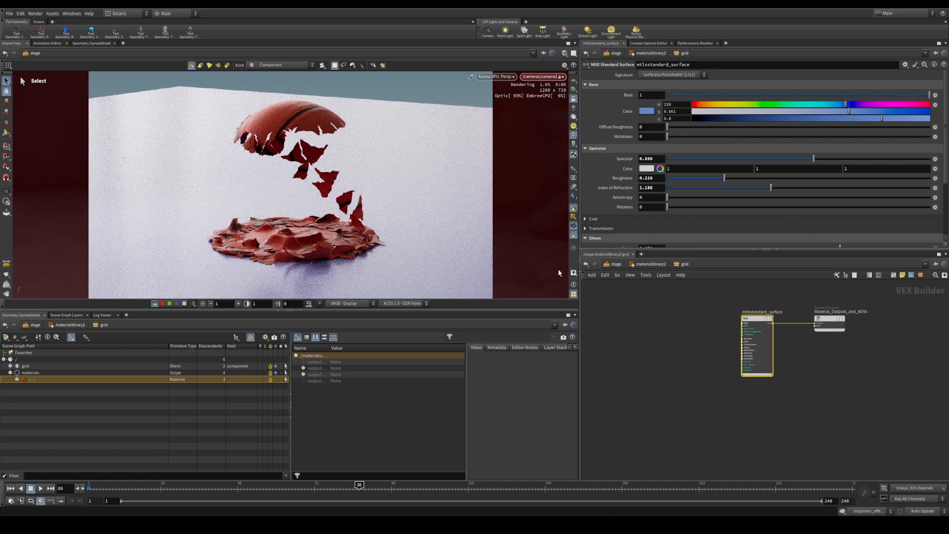
left_click(238, 488)
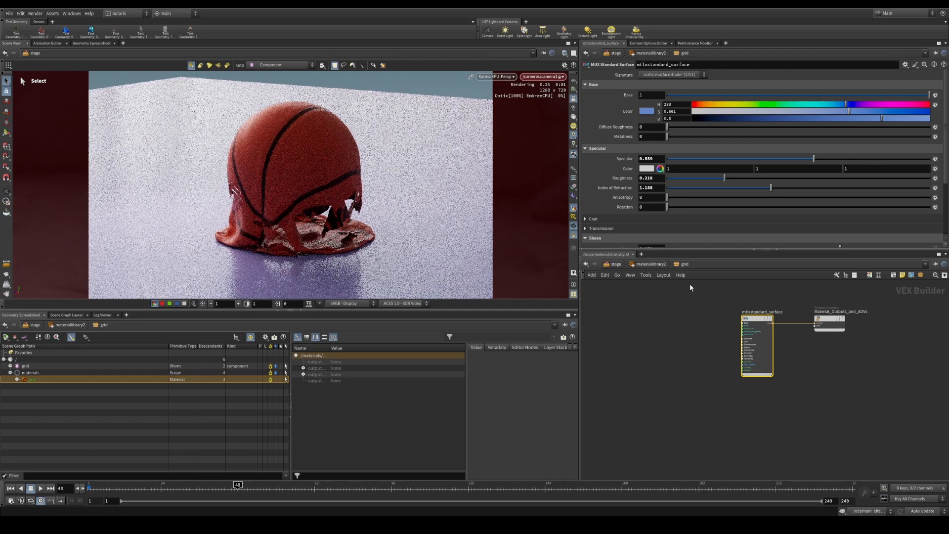
Return to the stage, open the arealight2 settings and try out a higher Intensity
left_click(616, 264)
left_click_drag(647, 357, 710, 402)
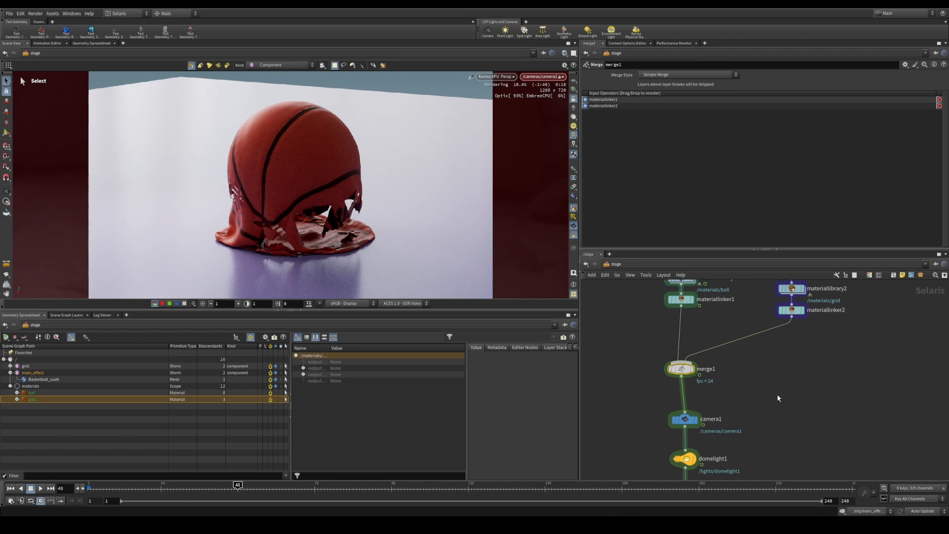
middle_click_drag(763, 422, 782, 334)
middle_click_drag(661, 392, 649, 365)
left_click(691, 426)
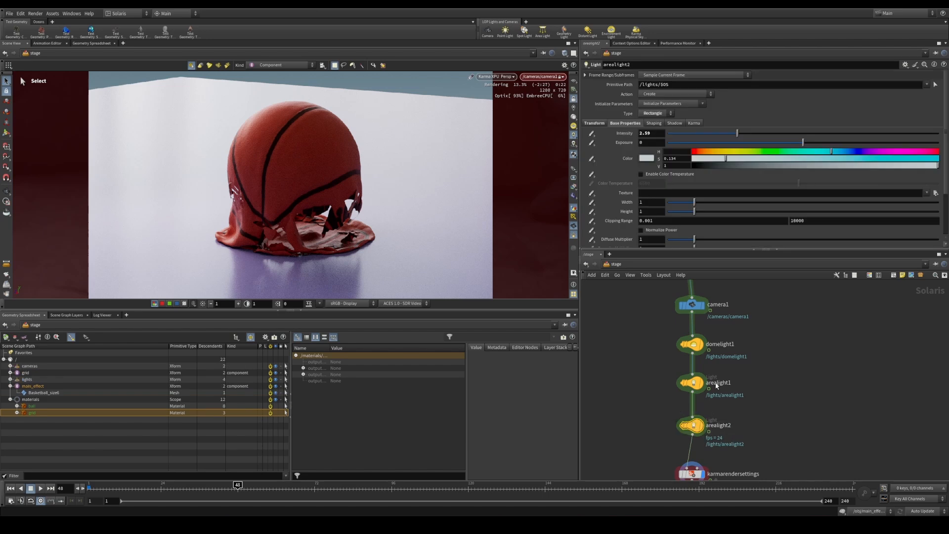
left_click_drag(750, 134, 938, 134)
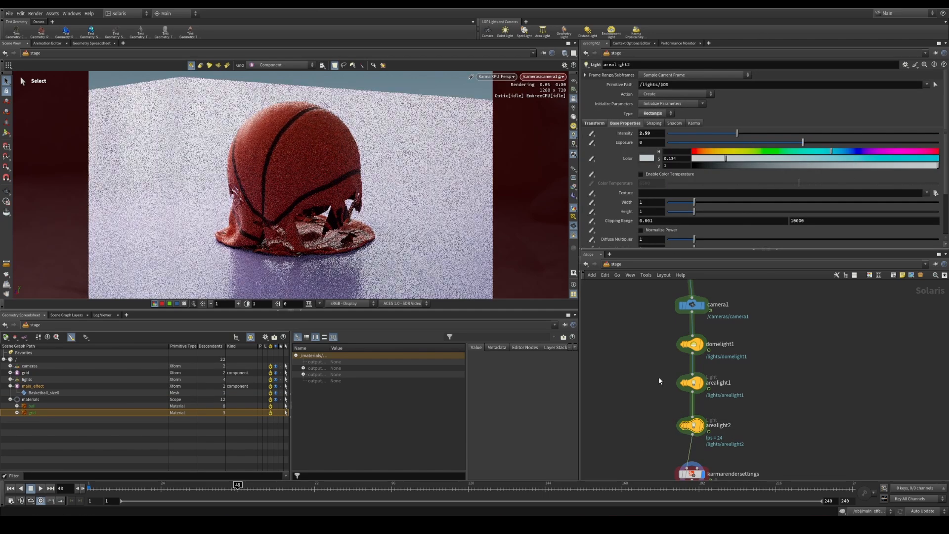
Bypass domelight1 and arealight1, and position arealight2 by placing its diffuse highlight on the right side of the ball
left_click_drag(672, 331, 685, 385)
left_click(685, 384)
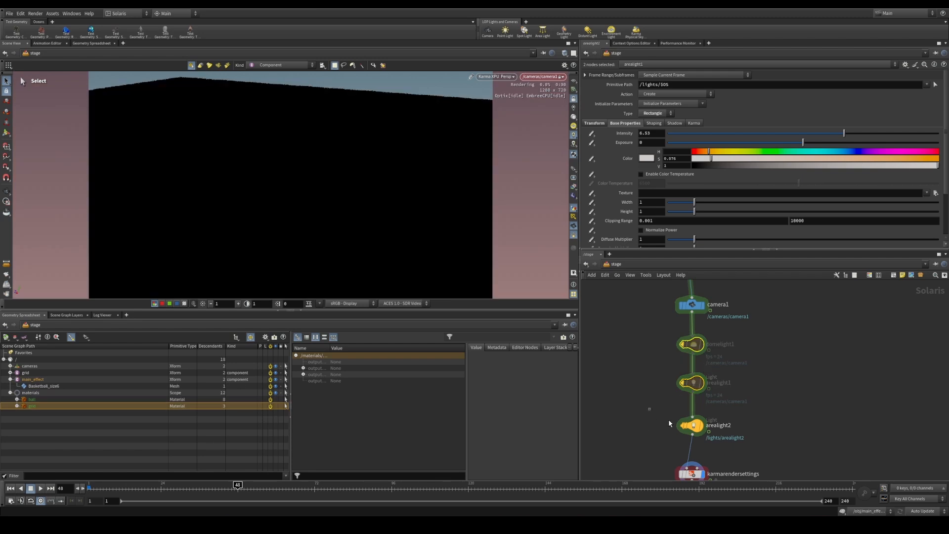
left_click(693, 425)
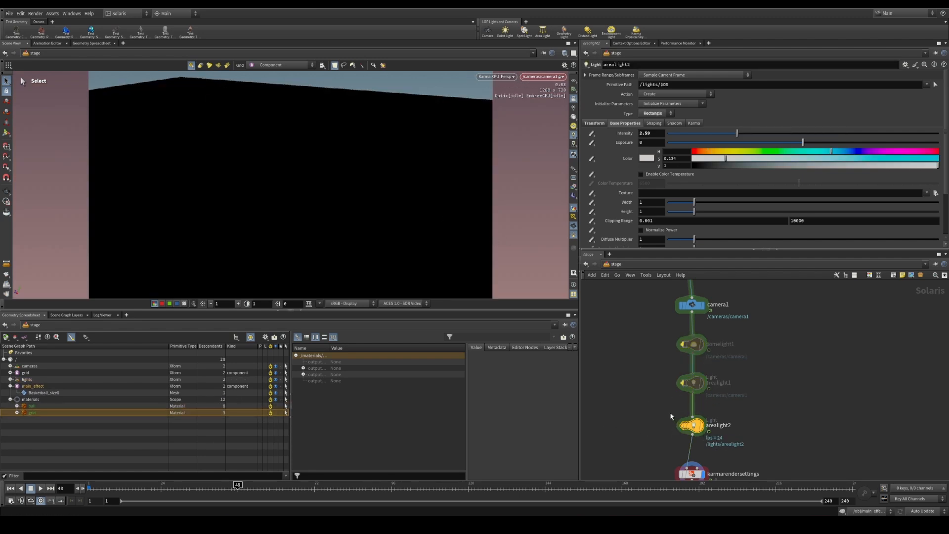
key("Return")
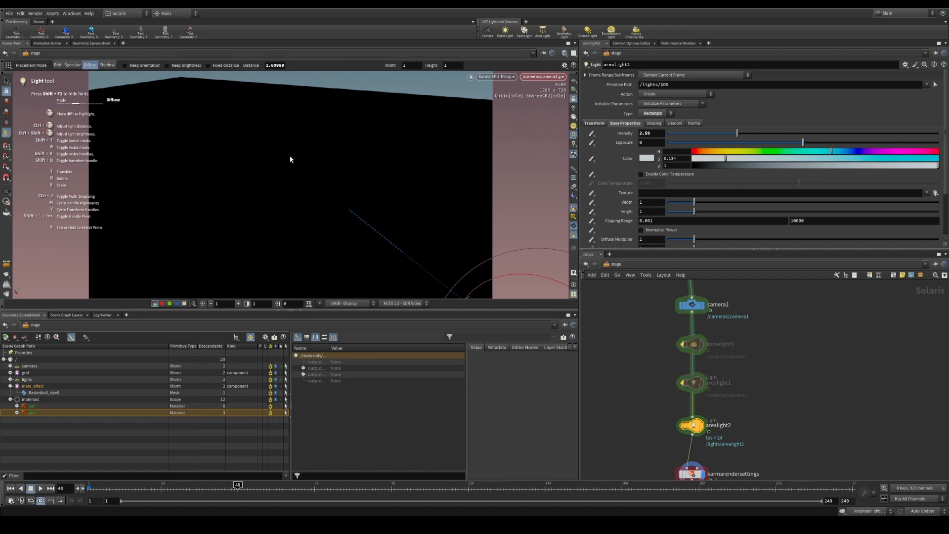
left_click(350, 198)
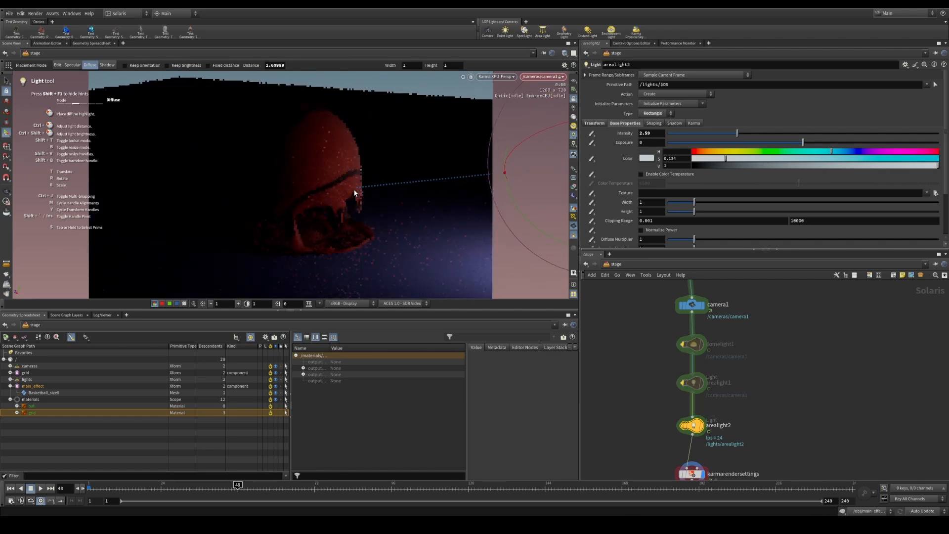
mouse_move(354, 192)
left_mouse_down()
mouse_move(351, 207)
mouse_move(355, 182)
mouse_move(355, 190)
left_mouse_up()
Place arealight2's highlight on the ball in Specular placement mode, with Intensity 5.65 and Height 2.64
left_click(69, 65)
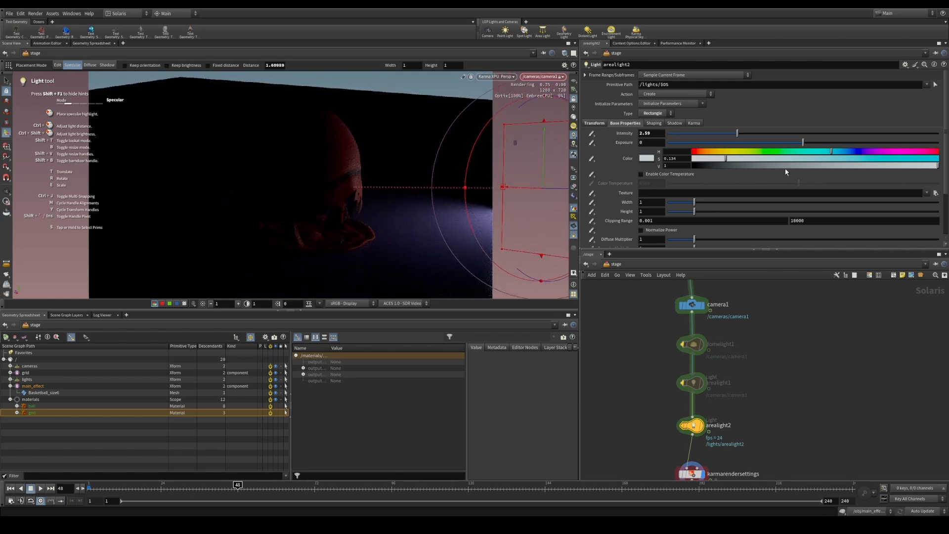
left_click_drag(749, 134, 822, 136)
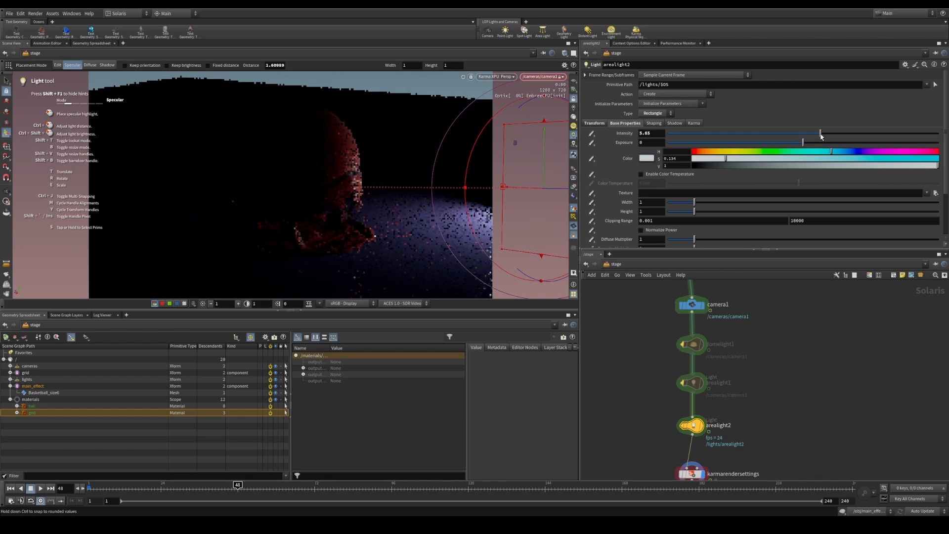
left_click_drag(342, 185, 351, 181)
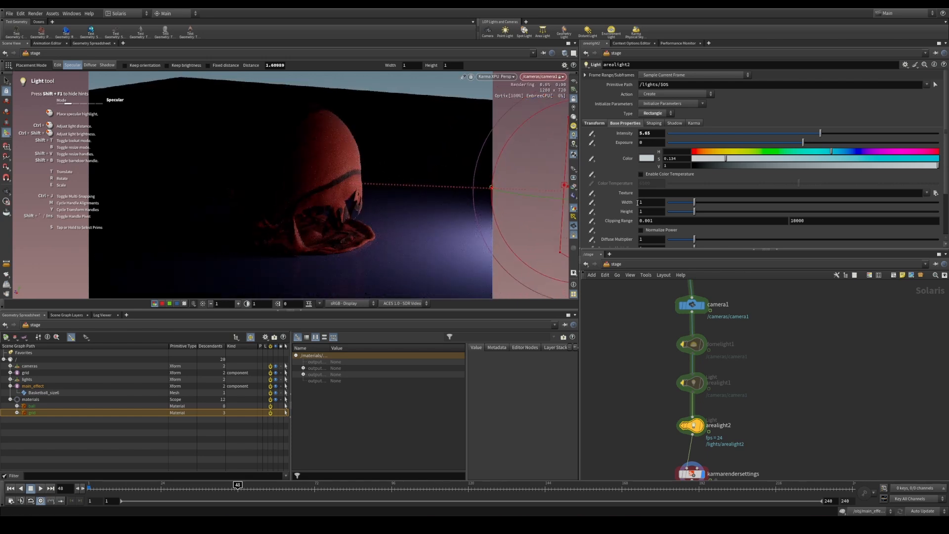
scroll(638, 203, "down", 1)
left_click_drag(716, 205, 740, 205)
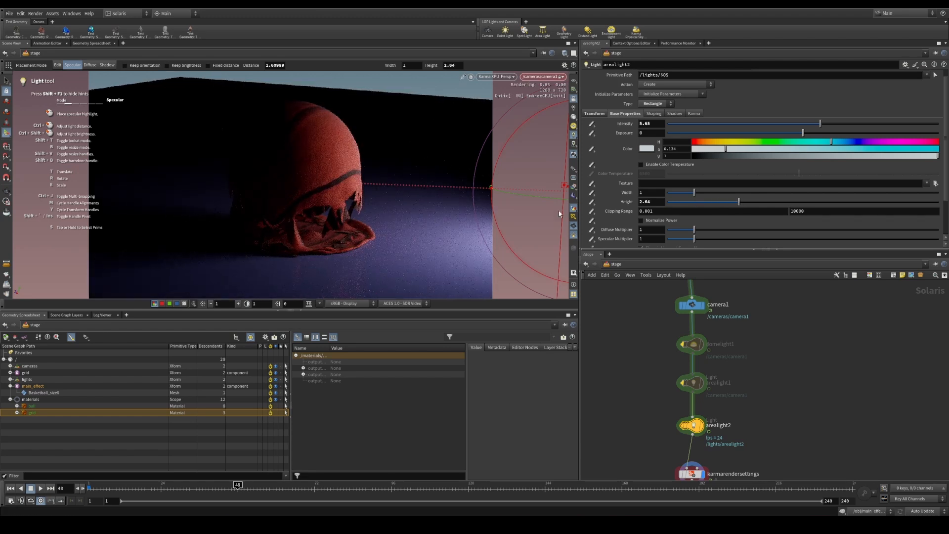
Re-enable the bypassed domelight1 and arealight1 nodes
middle_click_drag(695, 423, 666, 371)
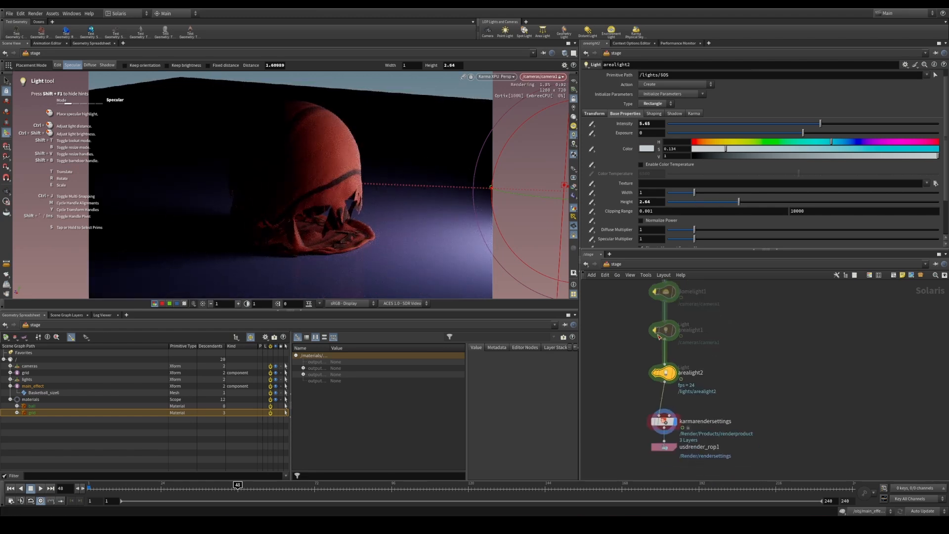
left_click_drag(708, 281, 618, 348)
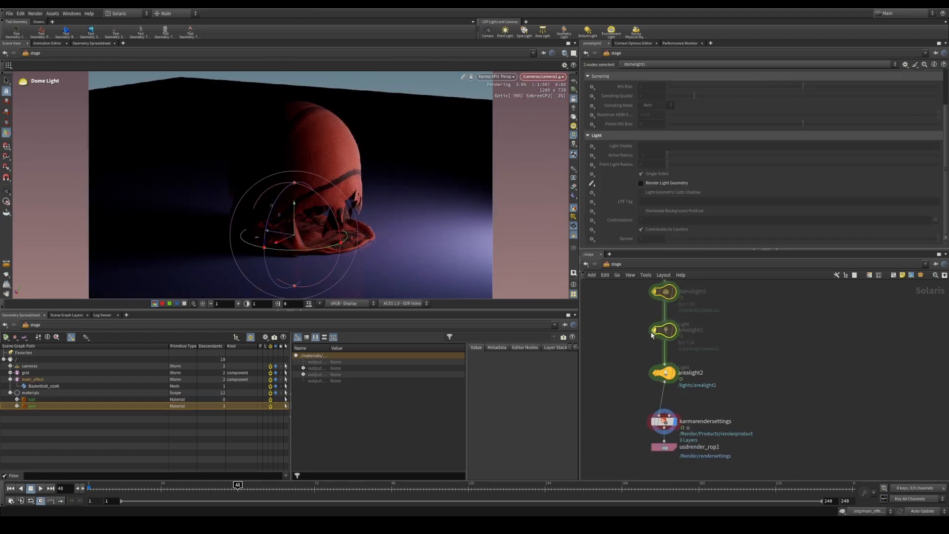
left_click(627, 368)
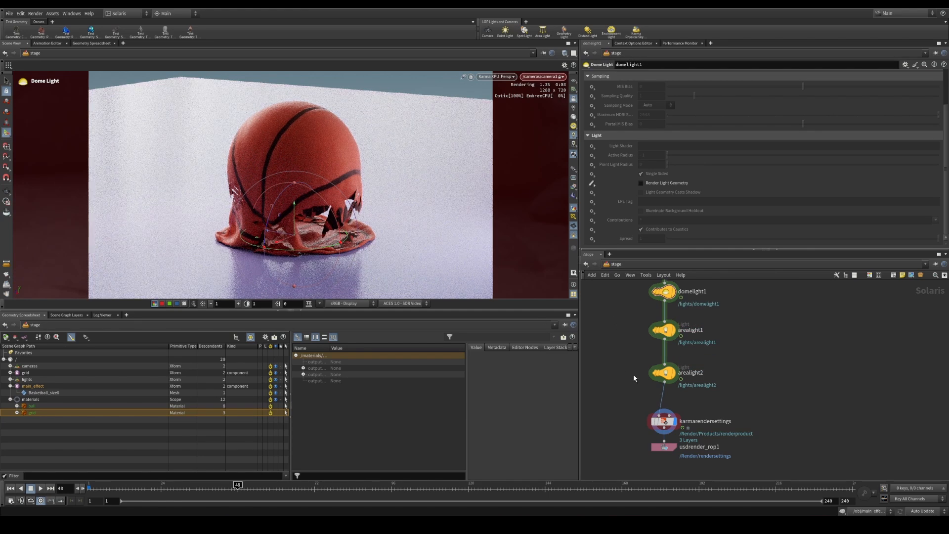
Set arealight2's Spread to 0.383 and its Intensity to 1.23
mouse_move(634, 378)
middle_mouse_down()
mouse_move(630, 367)
mouse_move(626, 385)
middle_mouse_up()
left_click(648, 409)
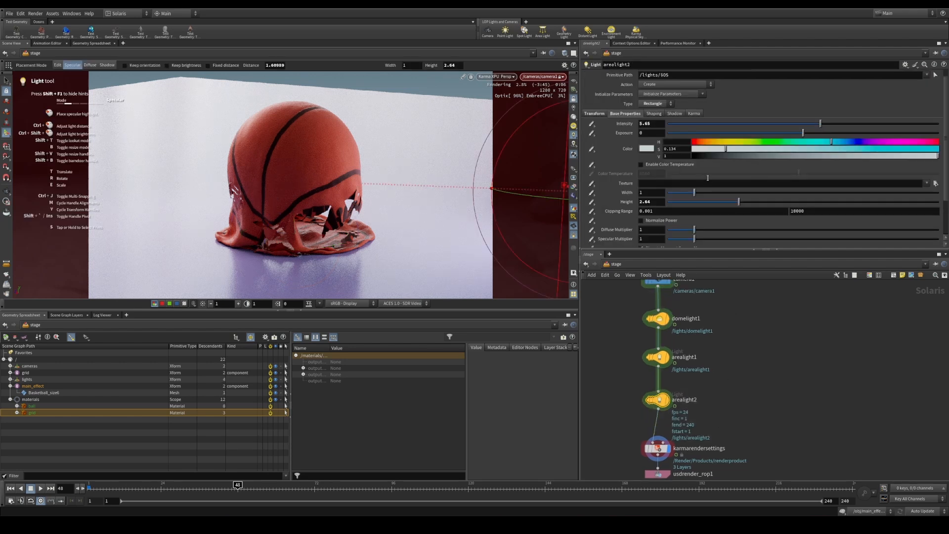
left_click_drag(939, 238, 683, 241)
left_click_drag(693, 241, 771, 240)
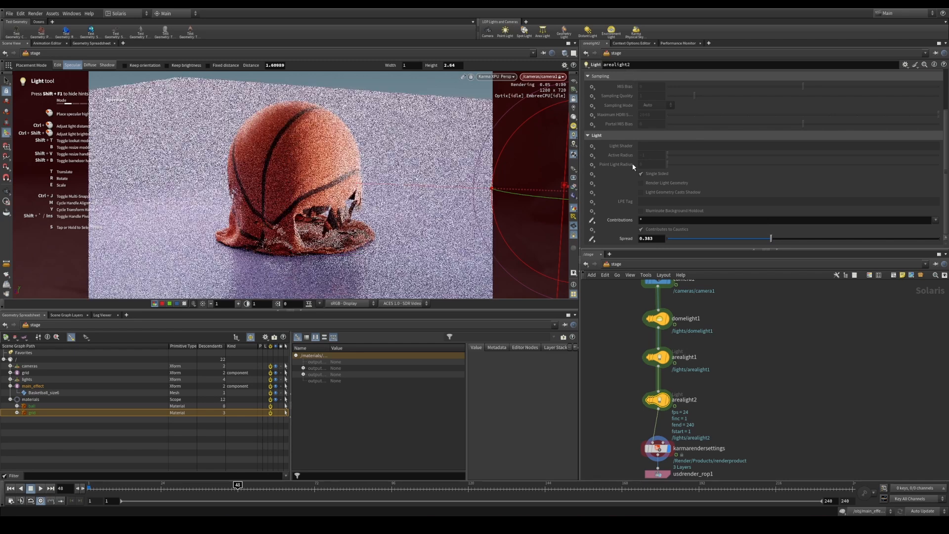
scroll(643, 121, "up", 3)
left_click(599, 125)
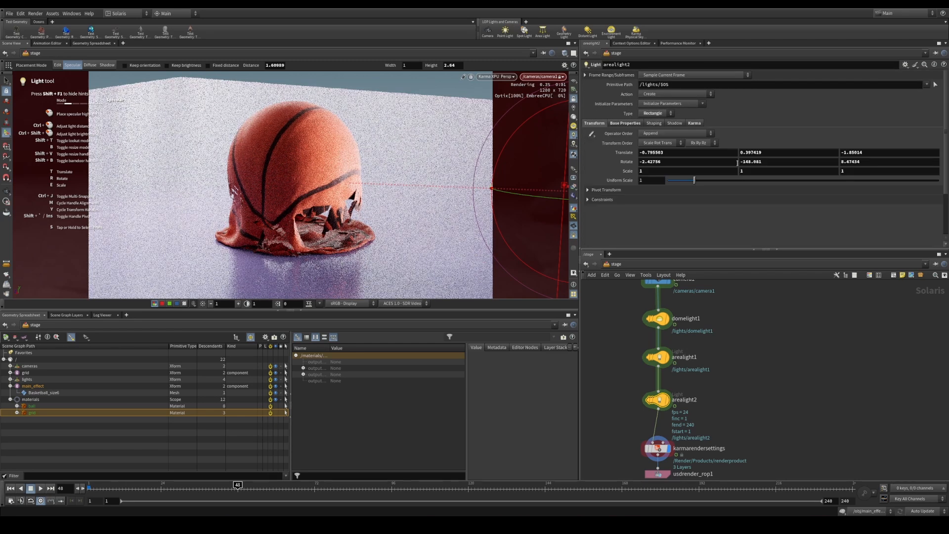
left_click(635, 125)
left_click_drag(799, 133, 702, 136)
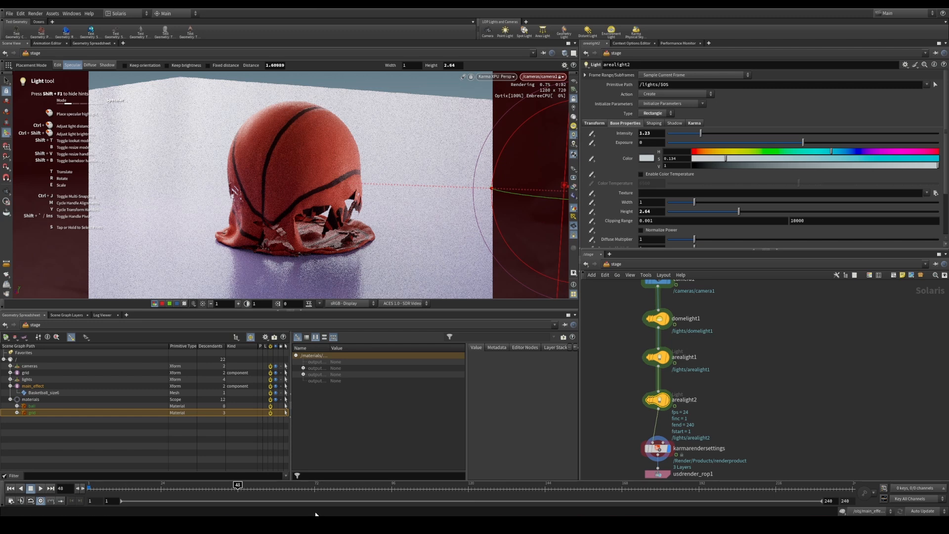
Enter the grid material in materiallibrary2 and set its Specular to 0.156 and Index of Refraction to 1.248
middle_click_drag(815, 333, 814, 367)
middle_click_drag(738, 322, 744, 388)
middle_click_drag(764, 312, 740, 417)
double_click(748, 354)
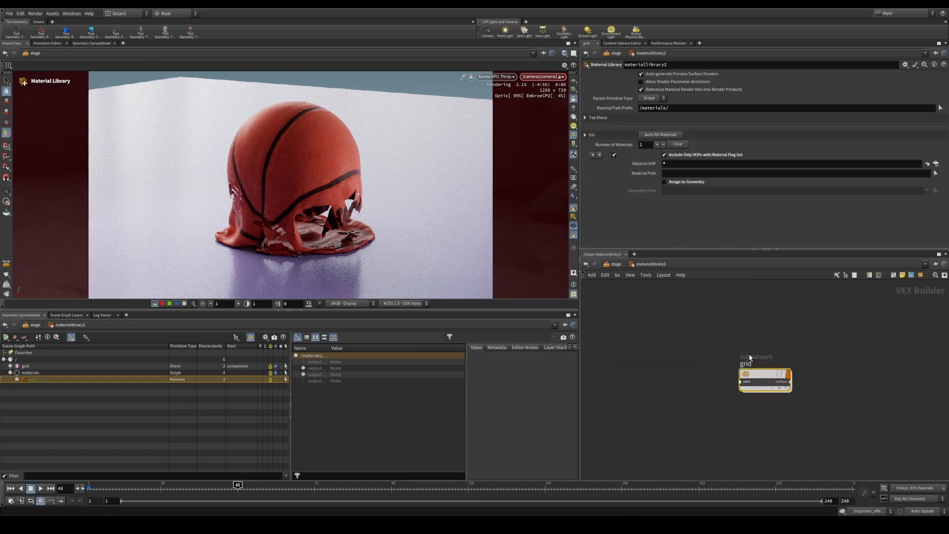
double_click(765, 378)
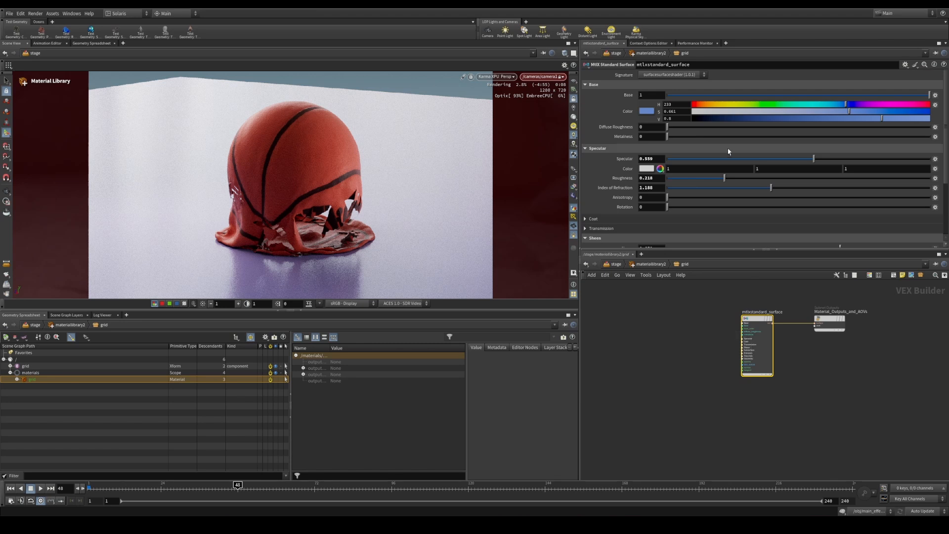
left_click(737, 159)
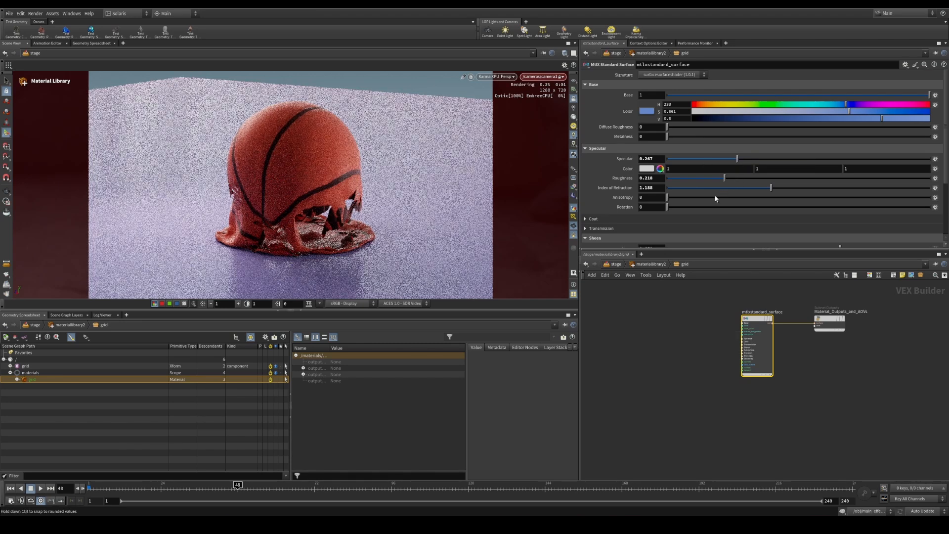
left_click(708, 158)
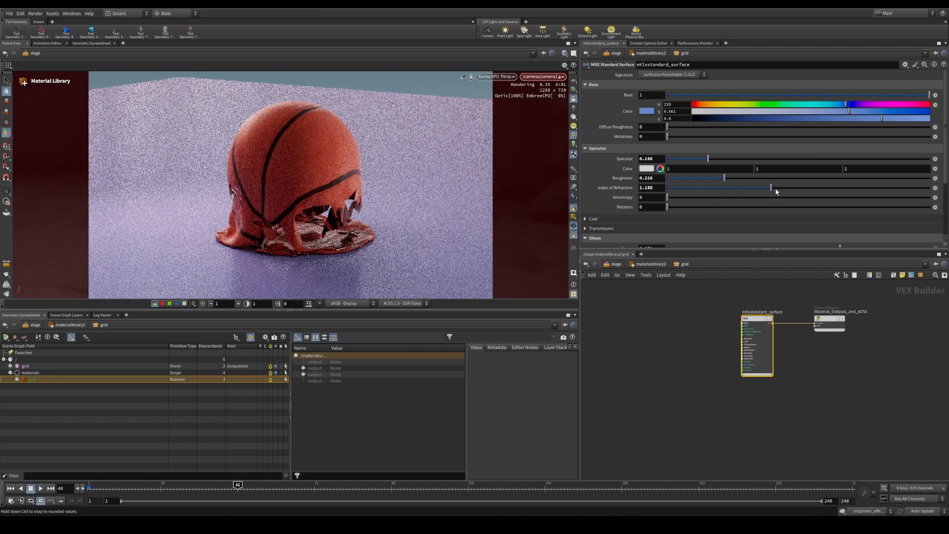
left_click(776, 189)
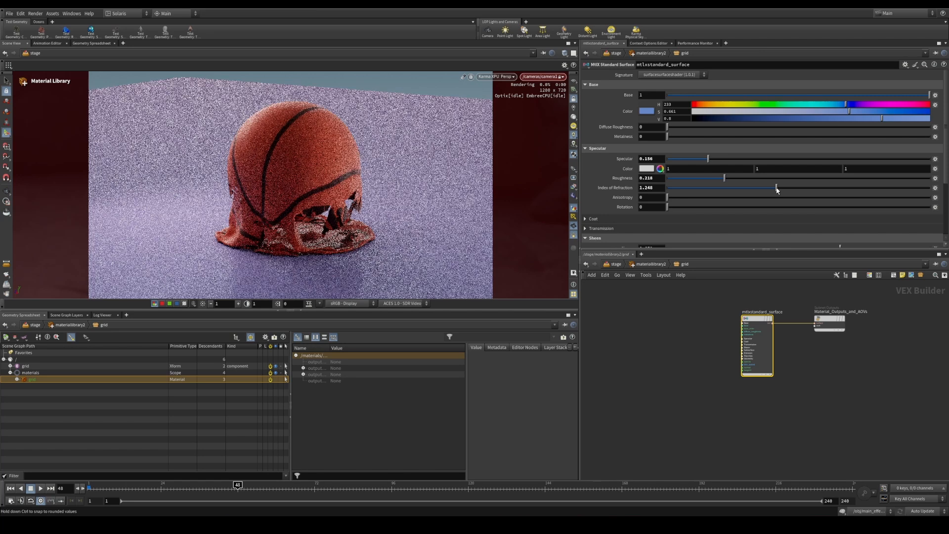
Give the grid material a pink Sheen color with saturation 0.828 and a Sheen amount of about 0.39
scroll(630, 210, "down", 3)
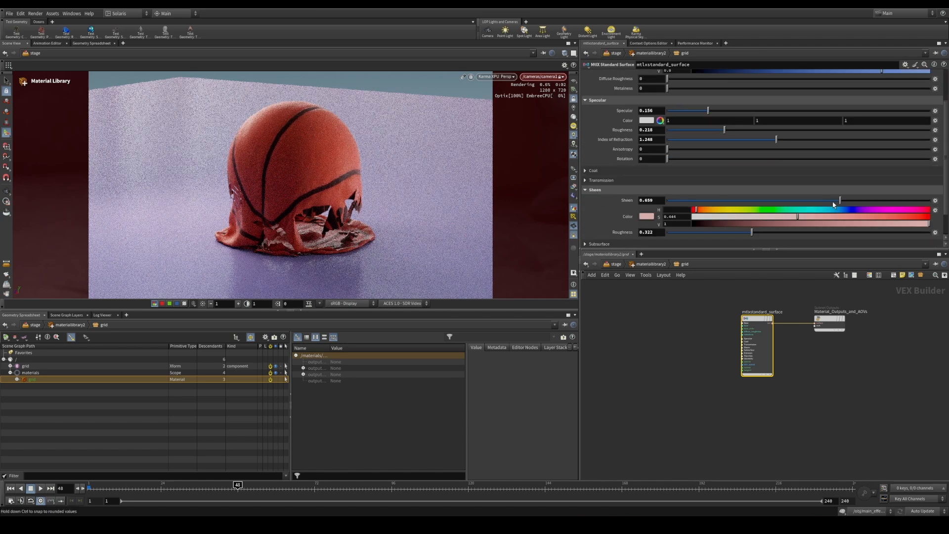
left_click_drag(846, 212, 888, 217)
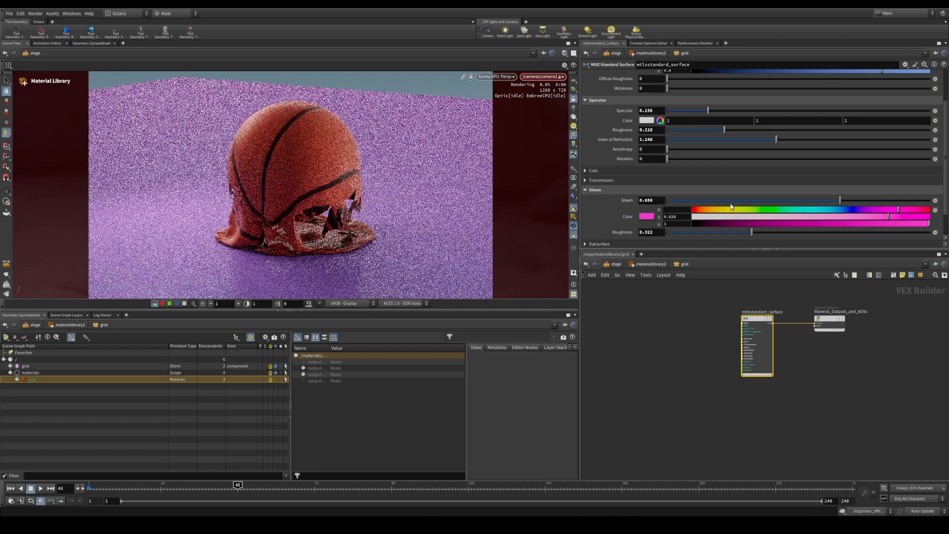
left_click_drag(712, 201, 769, 201)
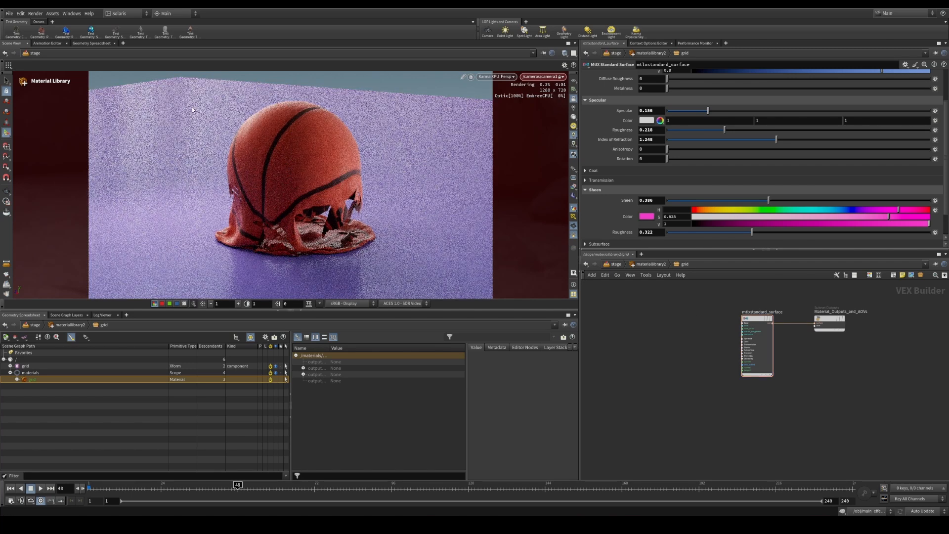
Preview the rendered ball animation at frames 73, 1, 91 and 190
left_click(318, 487)
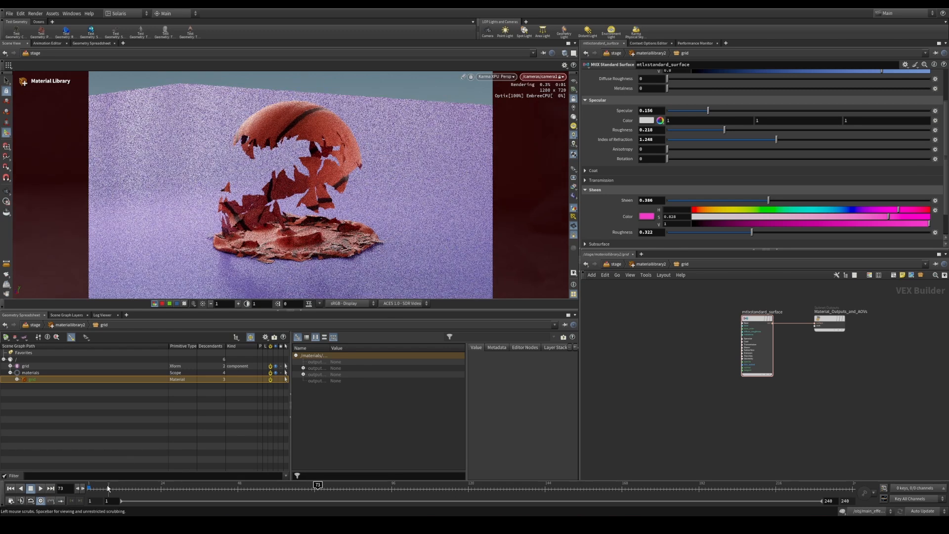
left_click(11, 489)
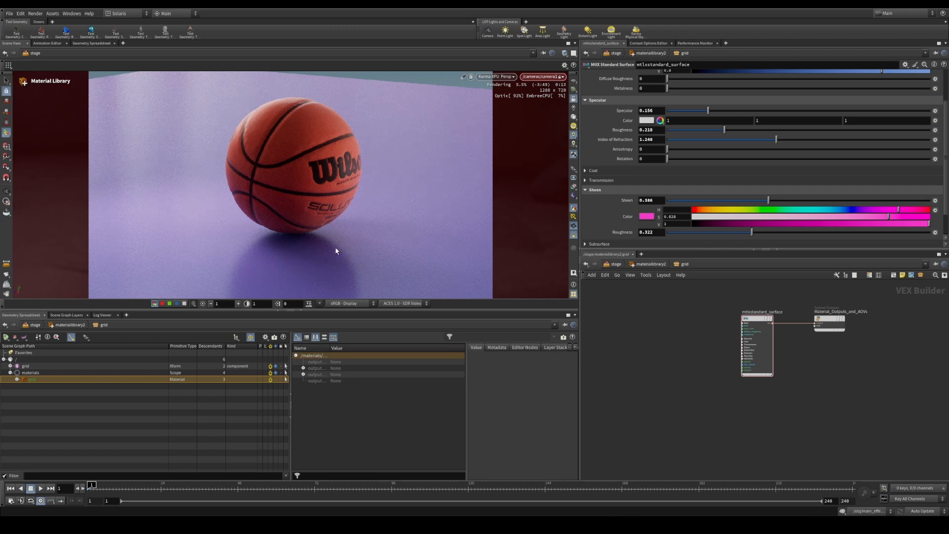
left_click(377, 487)
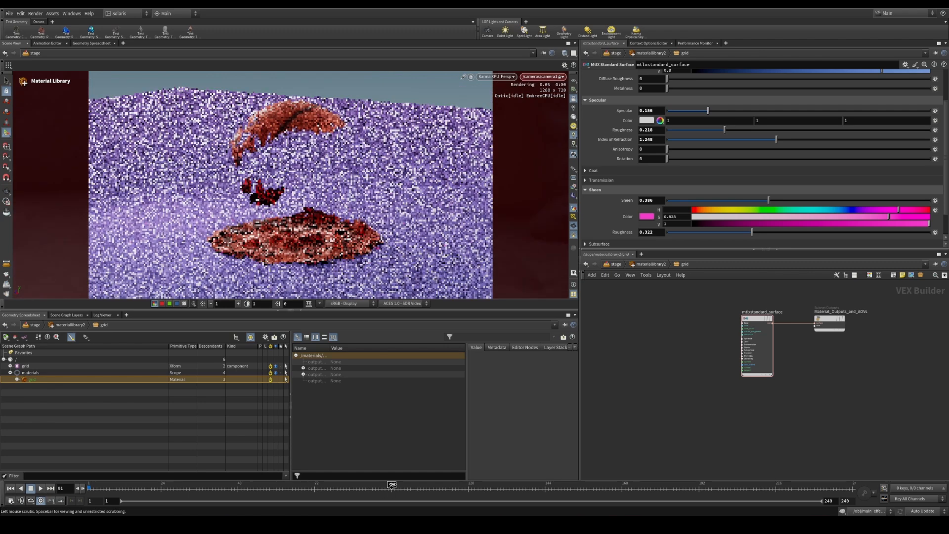
left_click(694, 486)
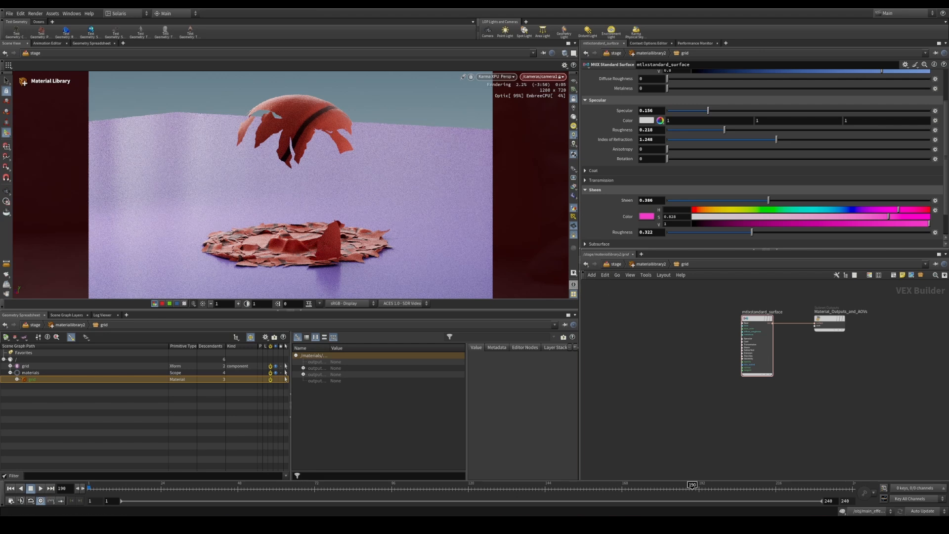
Return to the stage network and enable MPlay Monitor on usdrender_rop1
left_click(614, 264)
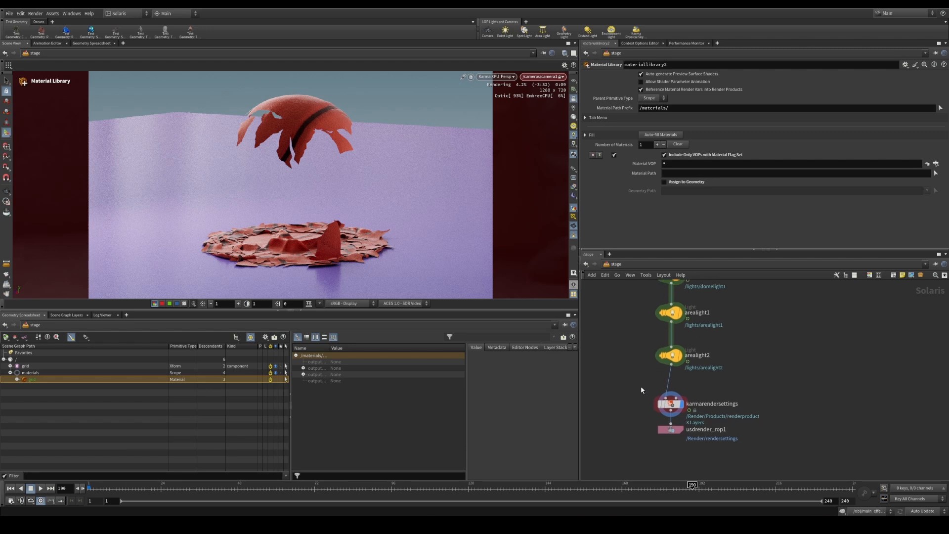
left_click(671, 404)
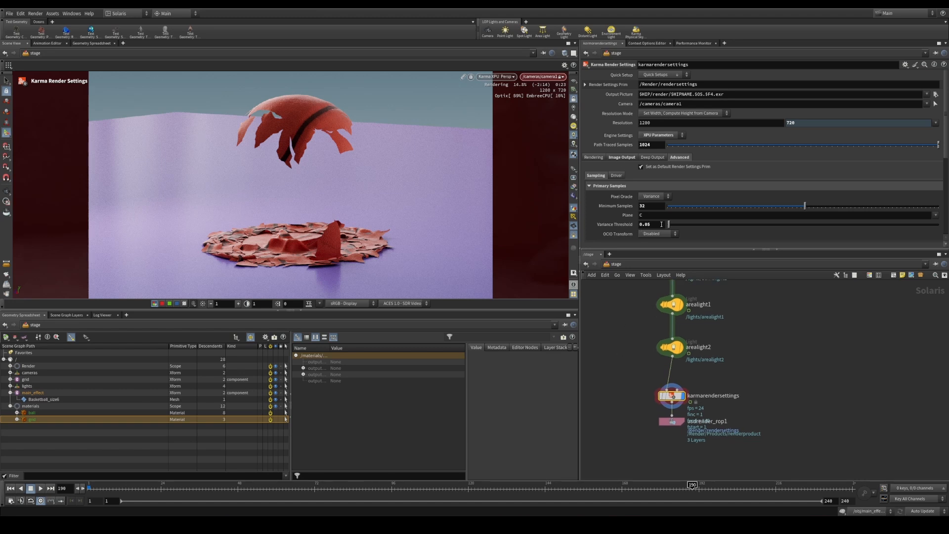
left_click(671, 421)
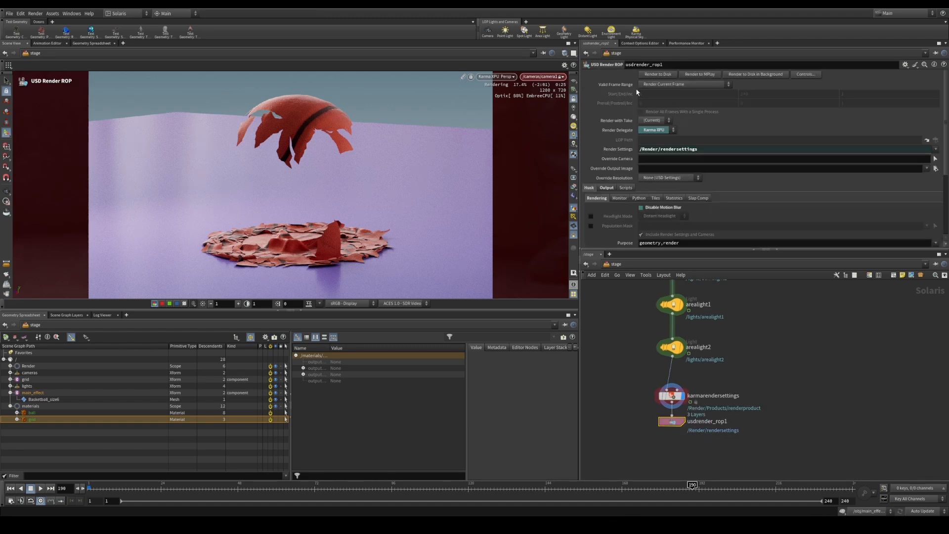
left_click(620, 199)
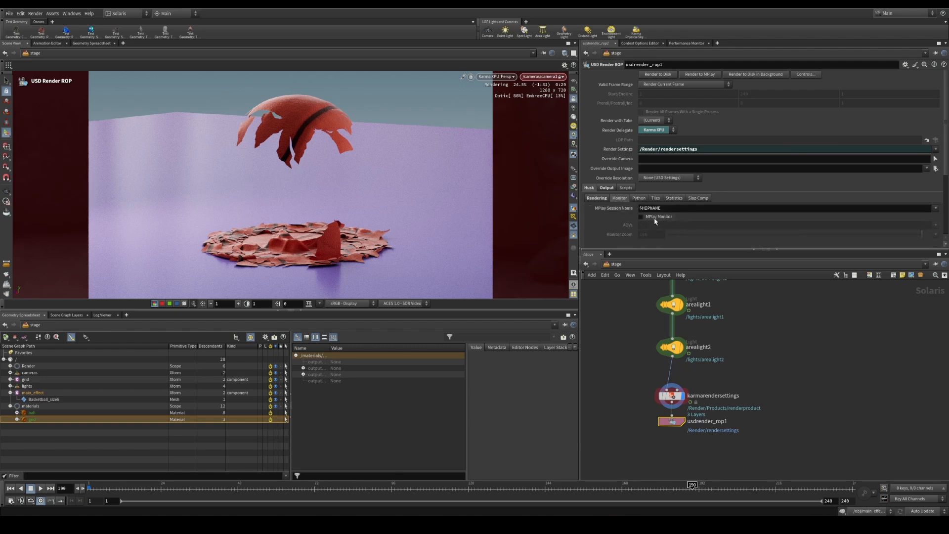
left_click(642, 217)
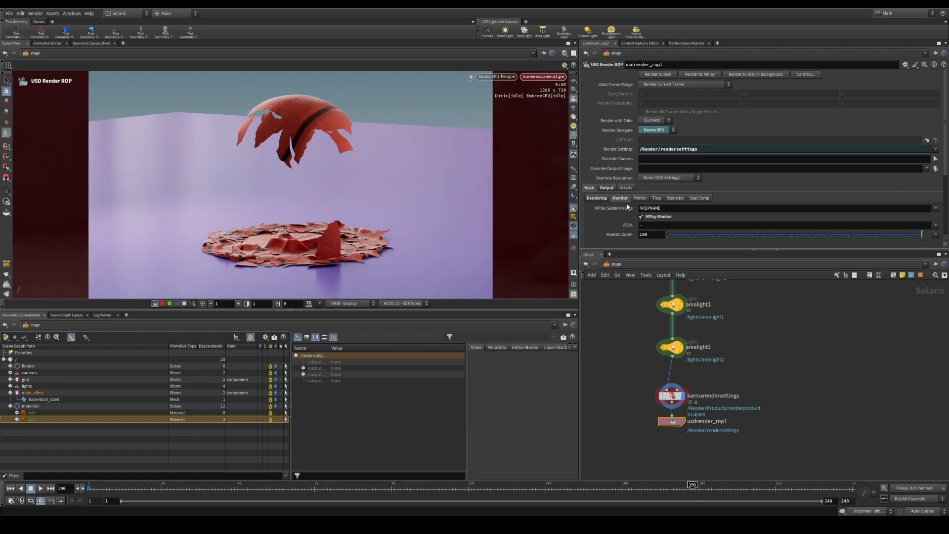
Try 512 path traced samples and 8 minimum samples in karmarendersettings
left_click(682, 396)
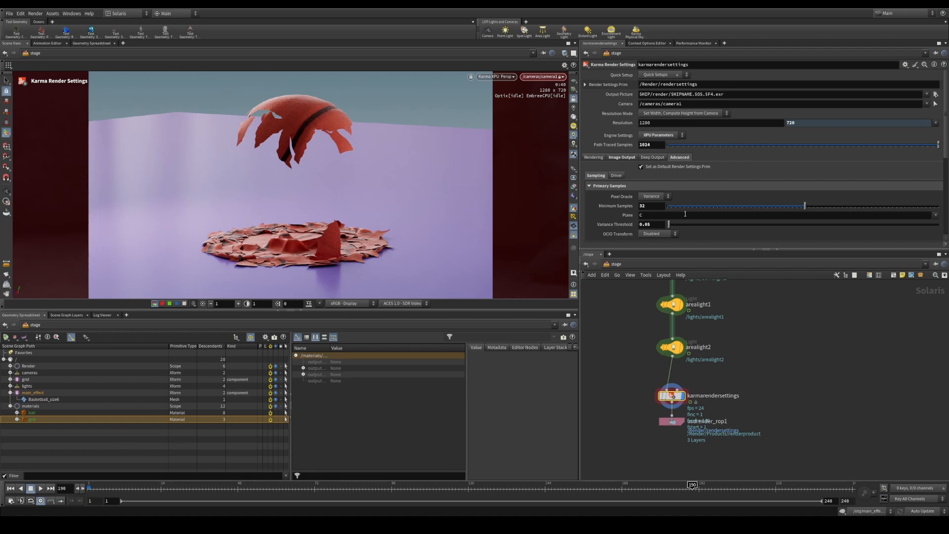
double_click(651, 144)
type("512")
key("Return")
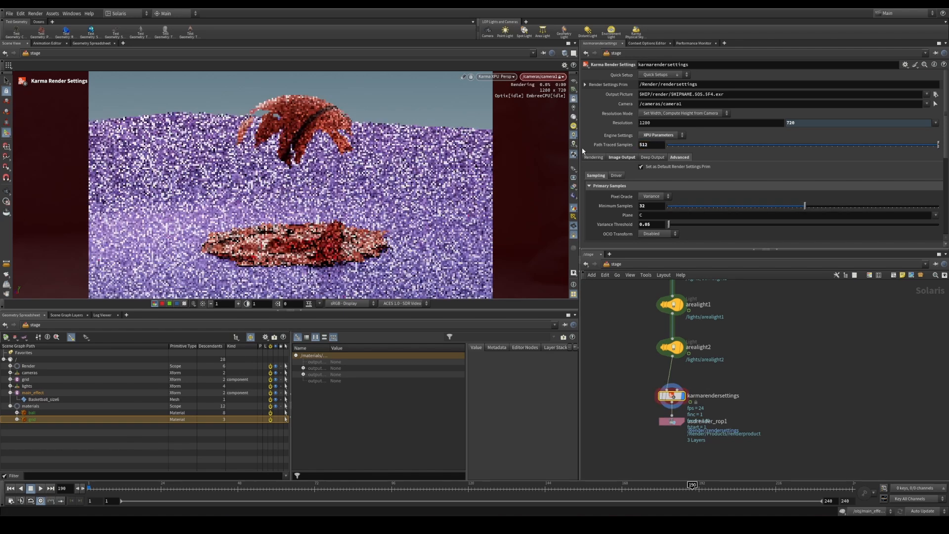
double_click(651, 206)
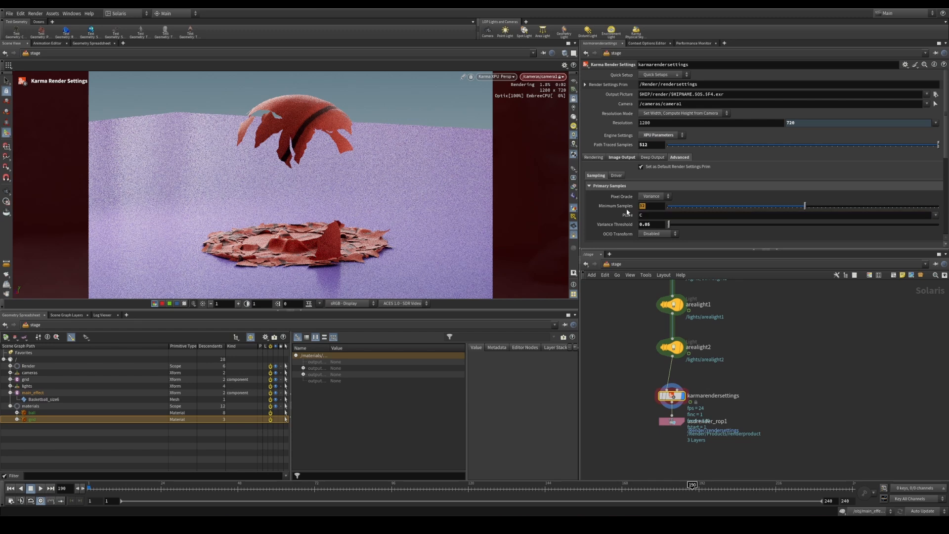
type("8")
key("Return")
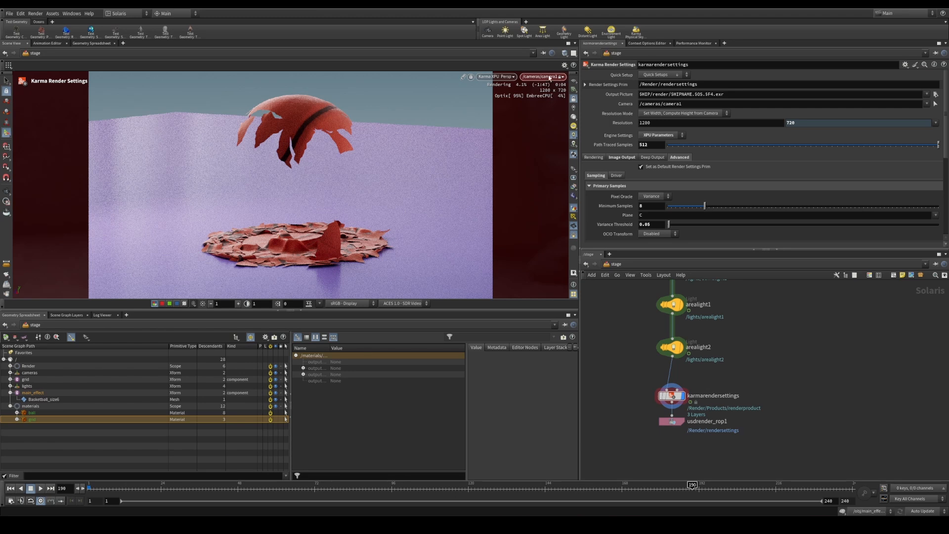
Set karmarendersettings to 256 path traced samples, a variance threshold of 0.1 and minimum samples of -1
double_click(651, 146)
type("256")
key("Return")
left_click(656, 225)
type("0.1")
key("Return")
left_click(650, 204)
left_click(651, 206)
type("-1")
key("Return")
Return the timeline to frame 1 and set usdrender_rop1's valid frame range to Render Specific Frame Range
middle_click_drag(626, 367, 659, 371)
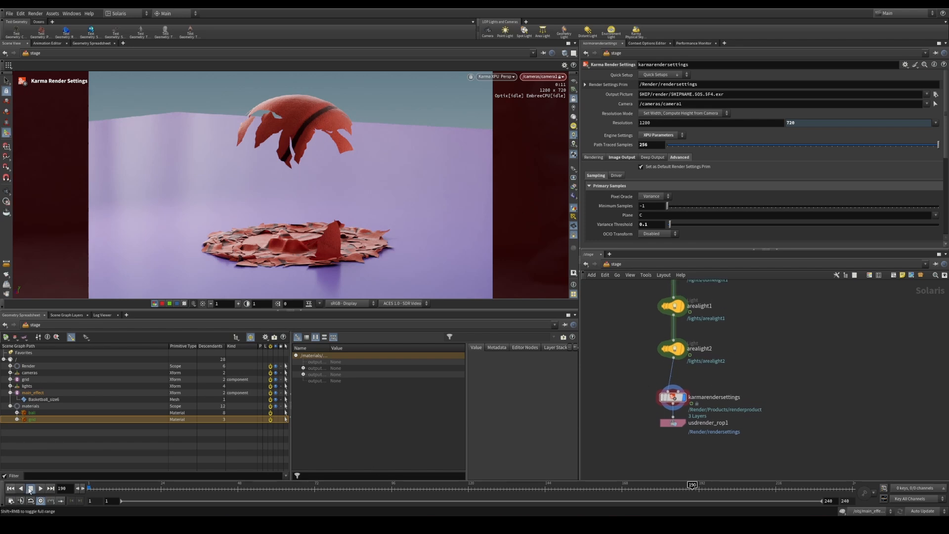
left_click(10, 489)
left_click(665, 422)
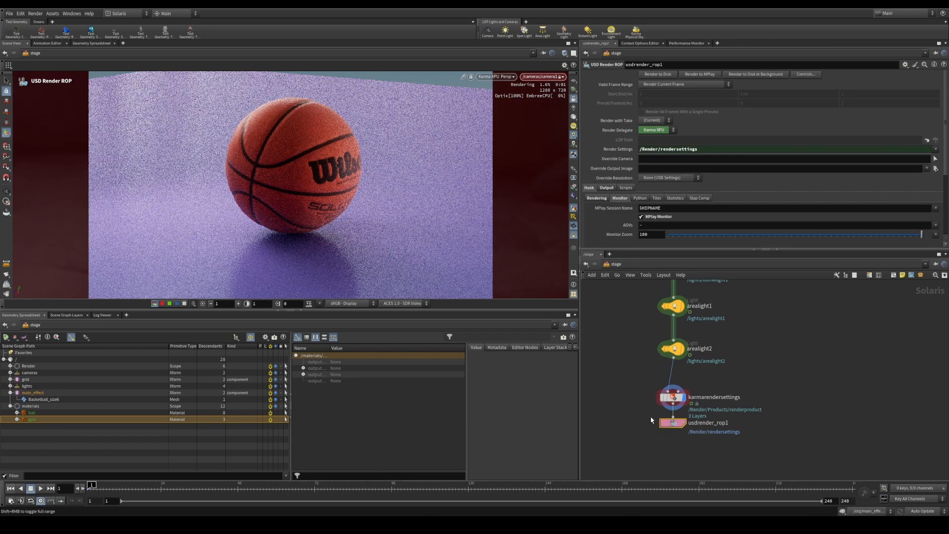
left_click(684, 84)
left_click(679, 101)
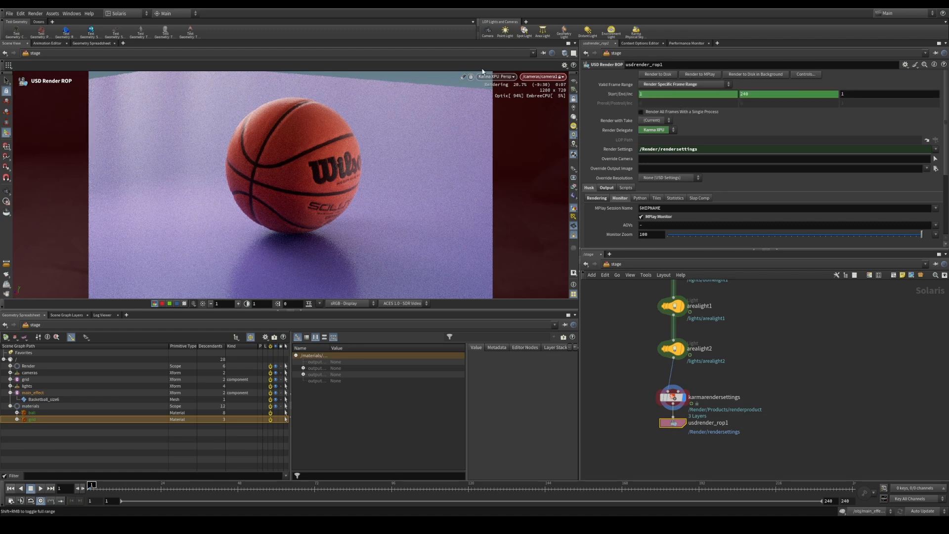
Switch the viewport away from Karma XPU and render usdrender_rop1's frame range to MPlay
left_click(496, 77)
left_click(500, 99)
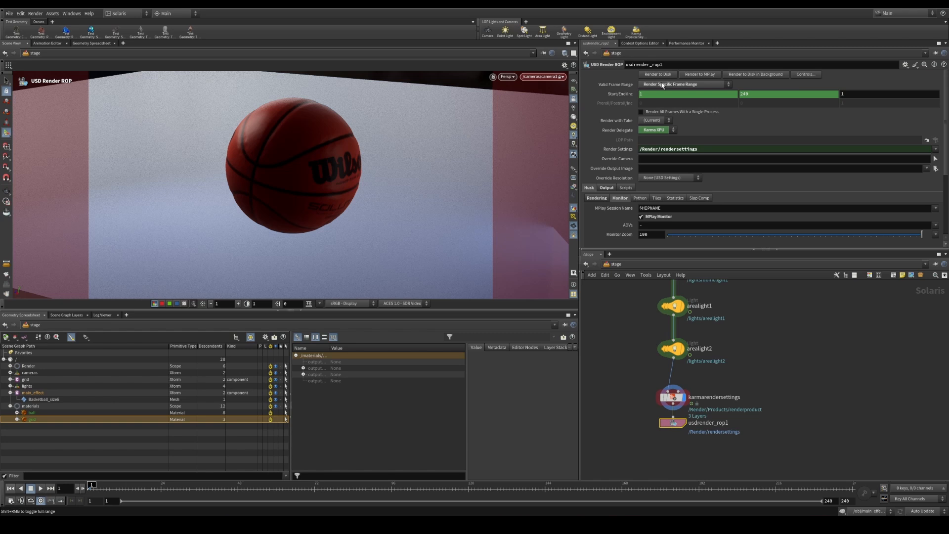
left_click(694, 75)
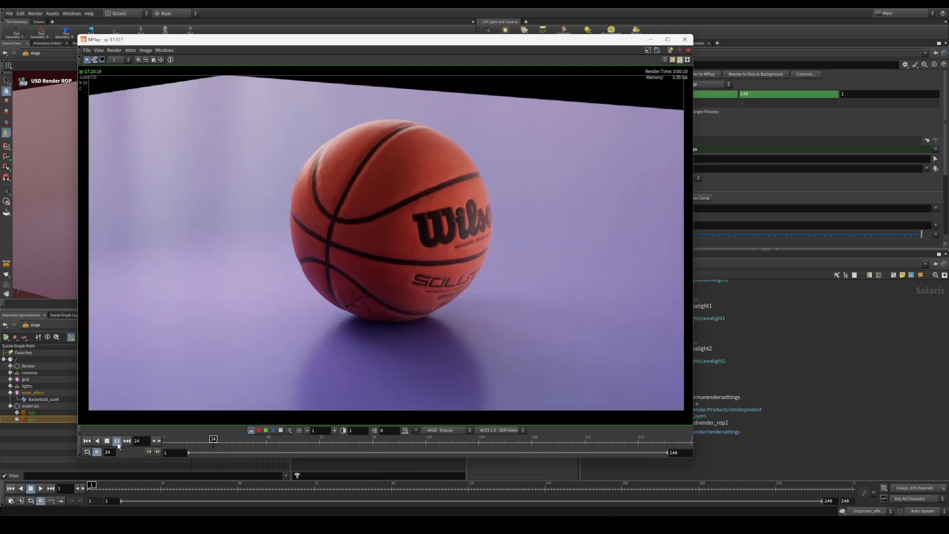
Open the Save As settings for the rendered images in MPlay
left_click(303, 149)
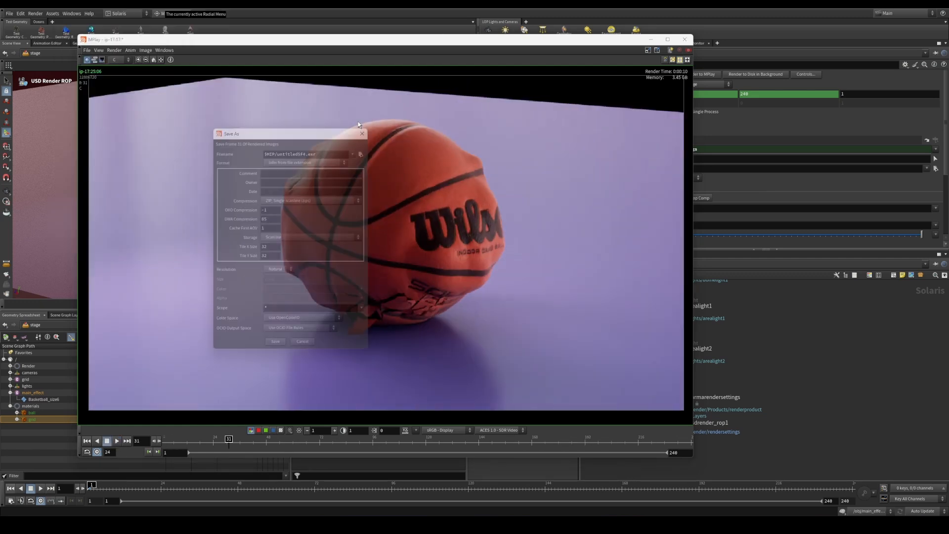